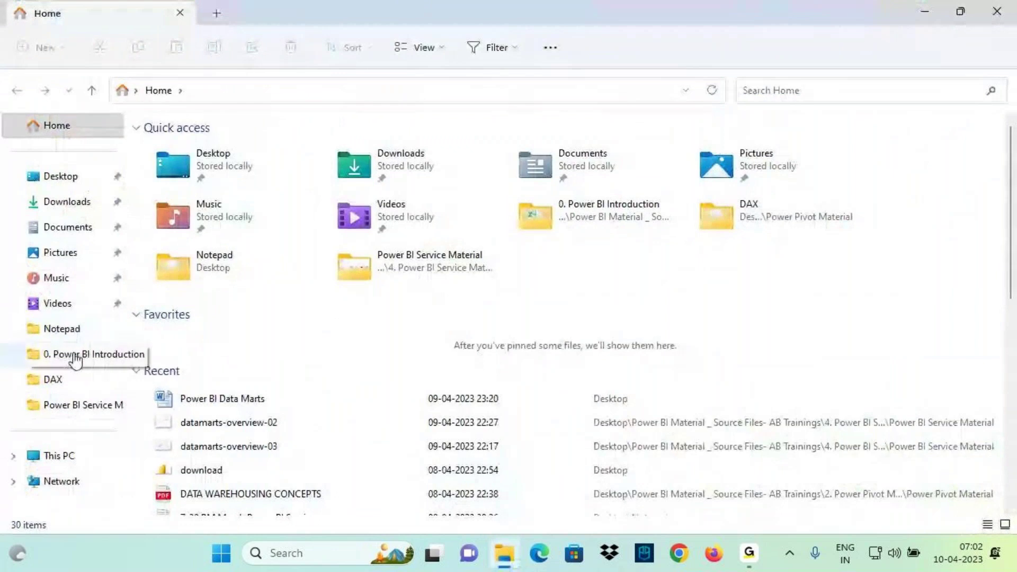
Step: Open the 7AM April - Power View notes from the Notepad folder
{"action": "left_click", "coordinate": [64, 332]}
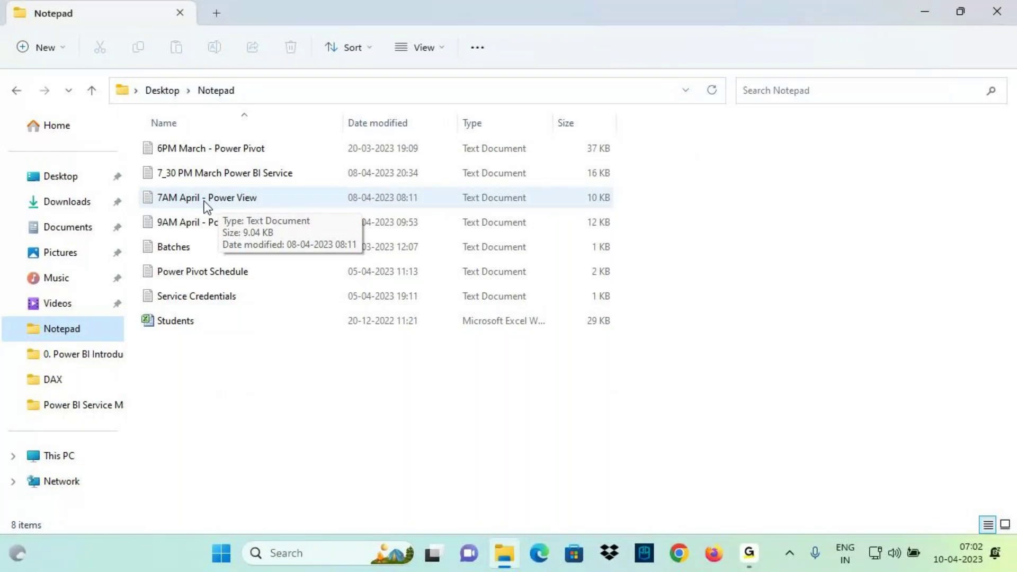
{"action": "double_click", "coordinate": [247, 203]}
{"action": "left_click", "coordinate": [806, 115]}
Step: Review the class notes down to the Categories of Visuals list, briefly underlining the Visuals for Filtering the Data entry
{"action": "scroll", "coordinate": [132, 335], "scroll_direction": "down", "scroll_amount": 18}
{"action": "scroll", "coordinate": [131, 334], "scroll_direction": "down", "scroll_amount": 20}
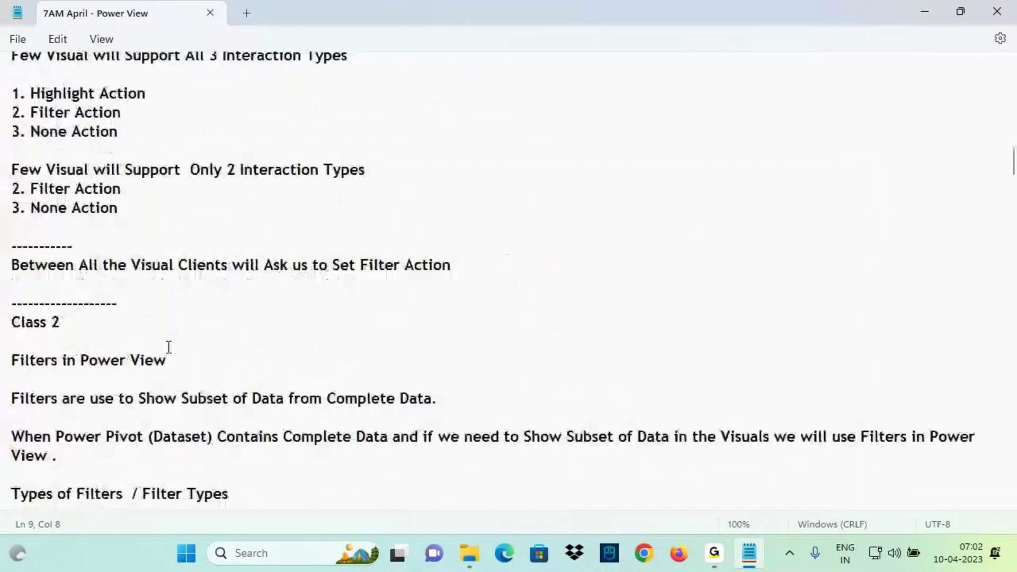
{"action": "scroll", "coordinate": [165, 297], "scroll_direction": "down", "scroll_amount": 4}
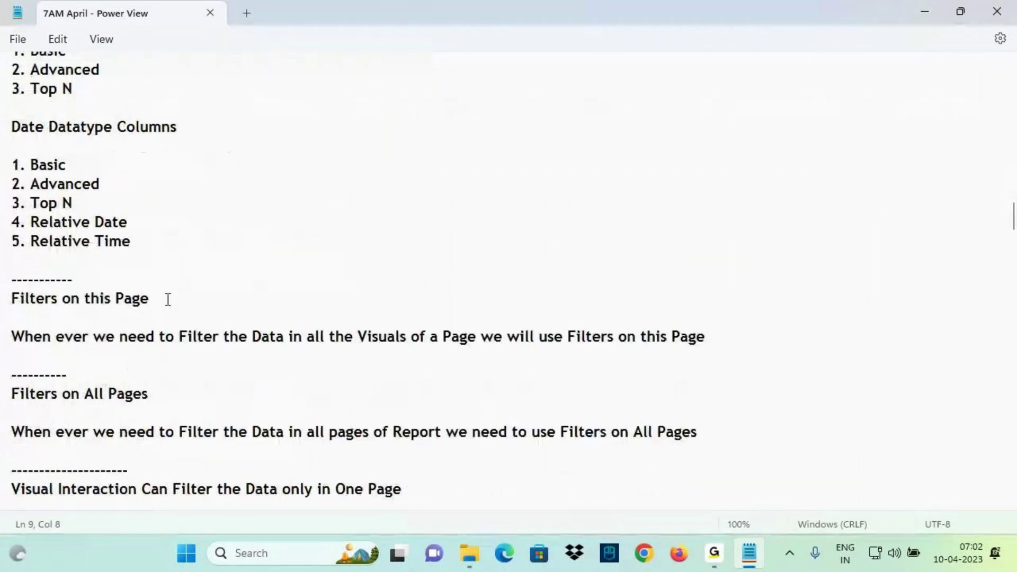
{"action": "scroll", "coordinate": [63, 284], "scroll_direction": "down", "scroll_amount": 4}
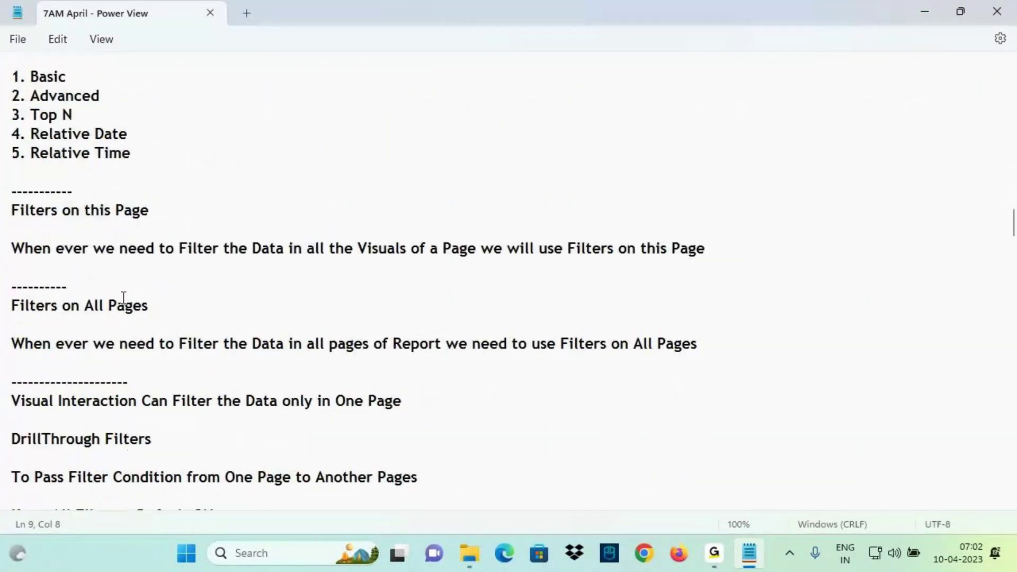
{"action": "scroll", "coordinate": [111, 271], "scroll_direction": "down", "scroll_amount": 15}
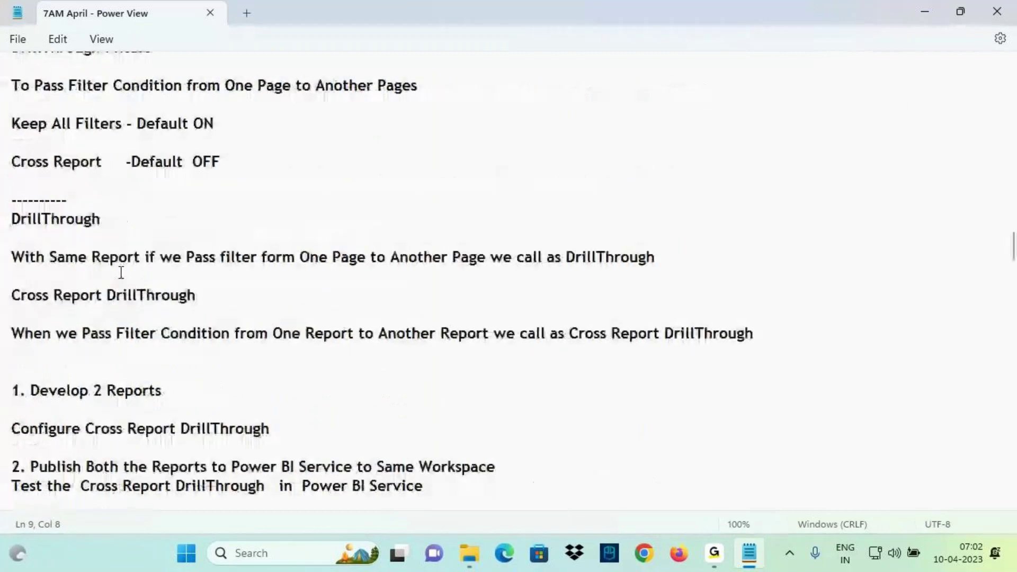
{"action": "scroll", "coordinate": [140, 280], "scroll_direction": "down", "scroll_amount": 7}
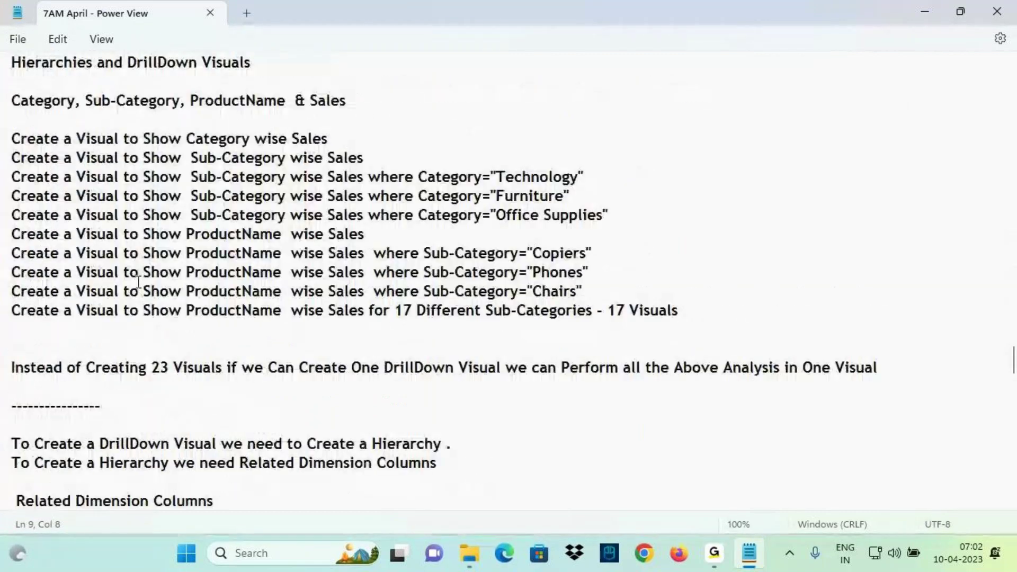
{"action": "scroll", "coordinate": [139, 282], "scroll_direction": "down", "scroll_amount": 15}
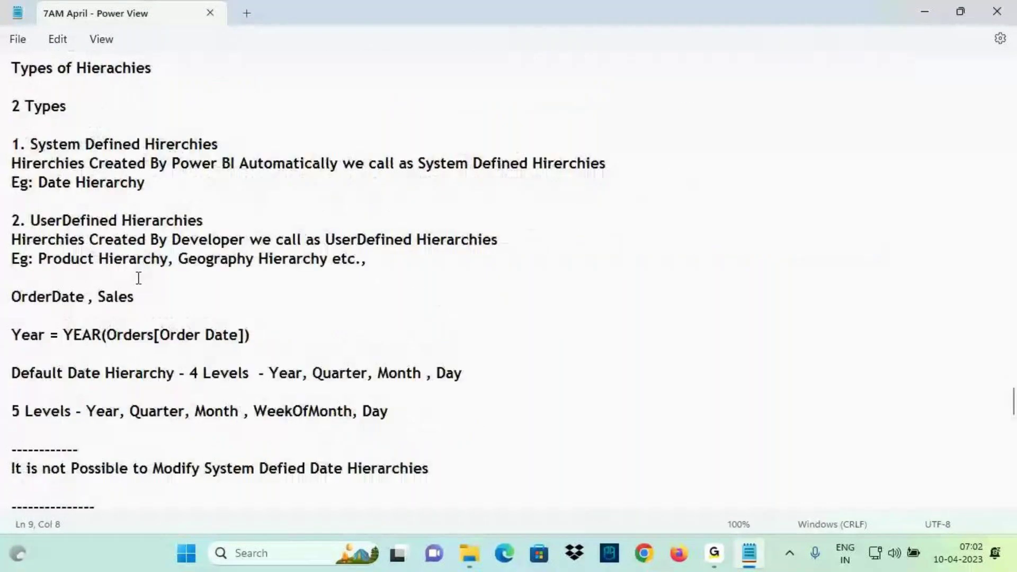
{"action": "scroll", "coordinate": [160, 274], "scroll_direction": "up", "scroll_amount": 4}
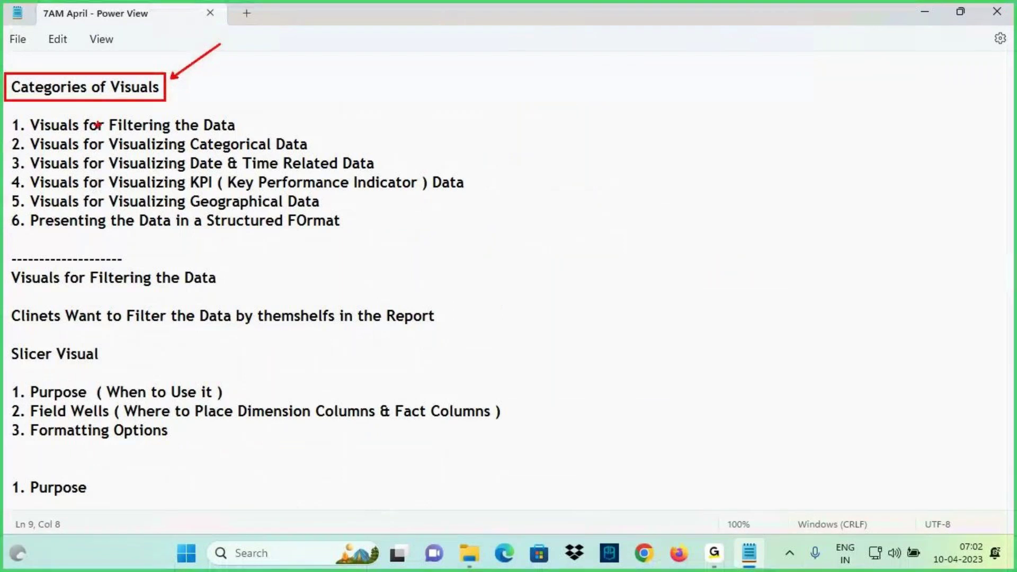
{"action": "left_click_drag", "start_coordinate": [36, 131], "coordinate": [234, 136]}
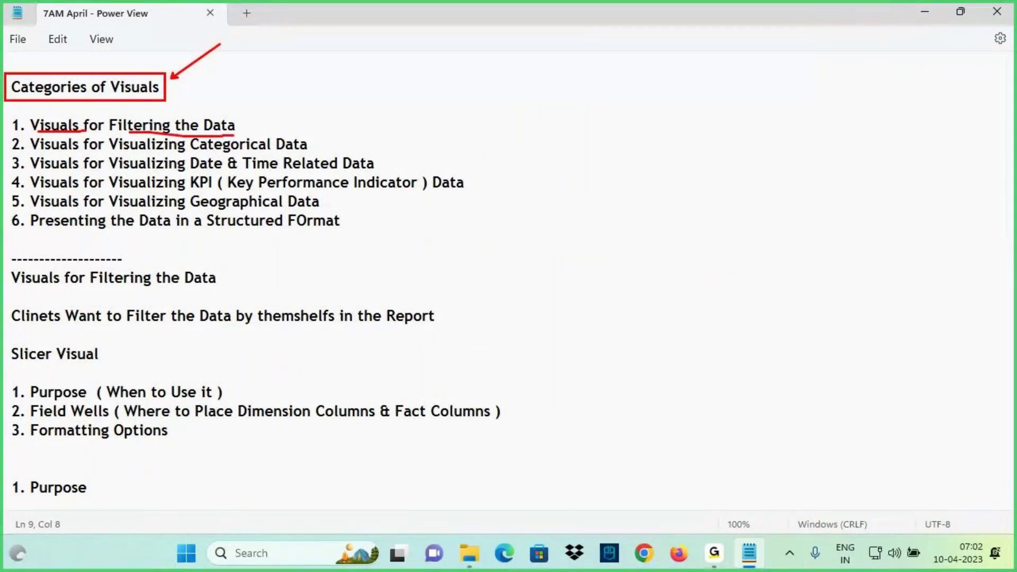
{"action": "key", "text": "Escape"}
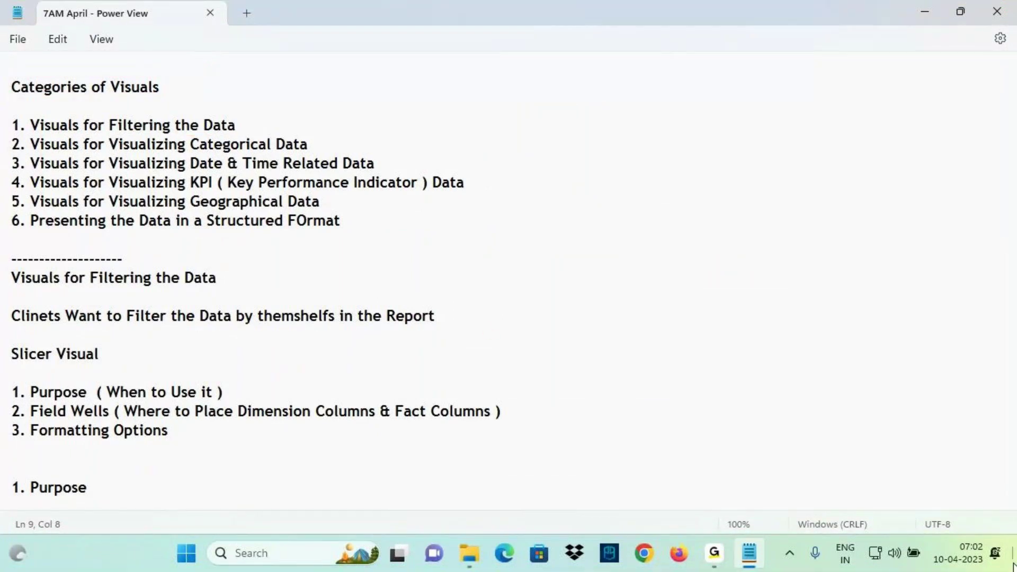
Step: Switch to Power BI Desktop and load the Orders sheet from the Sample - Superstore Excel workbook
{"action": "left_click", "coordinate": [1014, 566]}
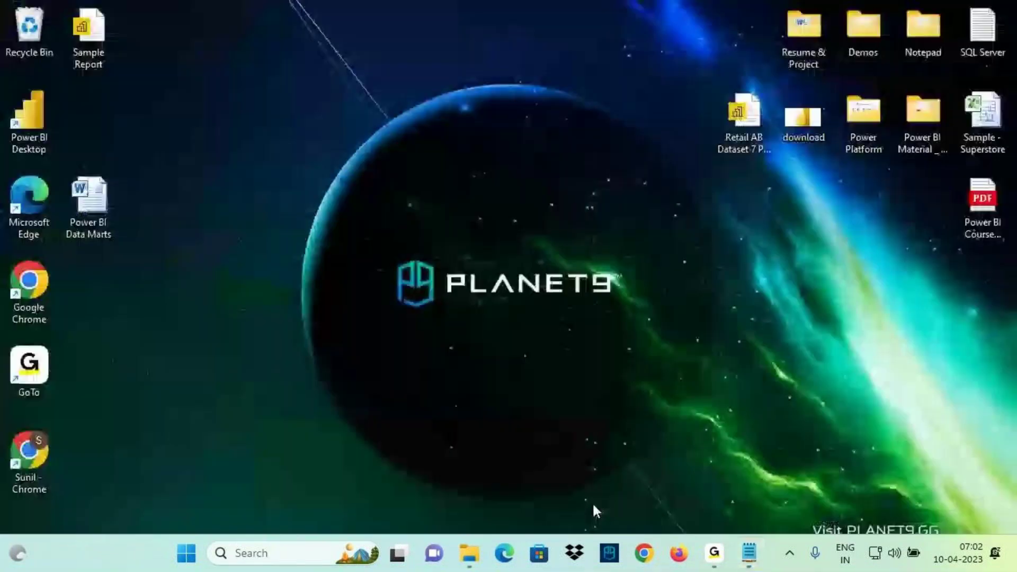
{"action": "double_click", "coordinate": [55, 136]}
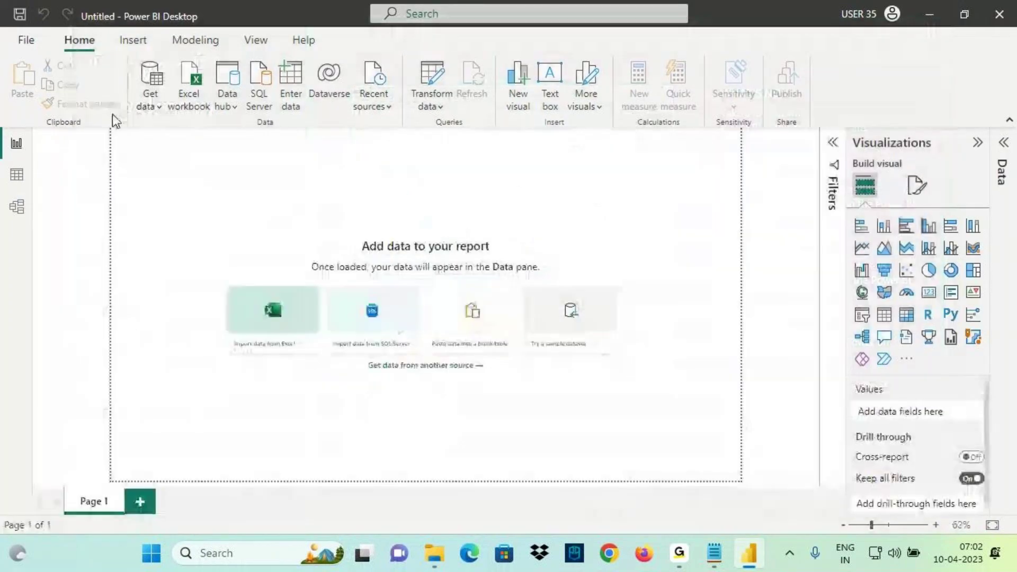
{"action": "left_click", "coordinate": [150, 98]}
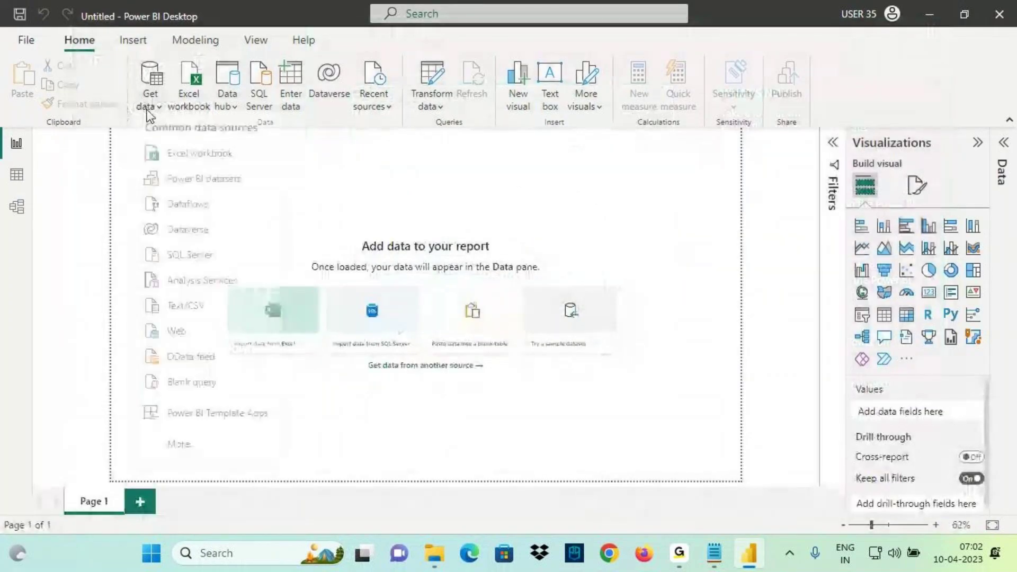
{"action": "left_click", "coordinate": [183, 157]}
{"action": "left_click", "coordinate": [192, 204]}
{"action": "left_click", "coordinate": [364, 351]}
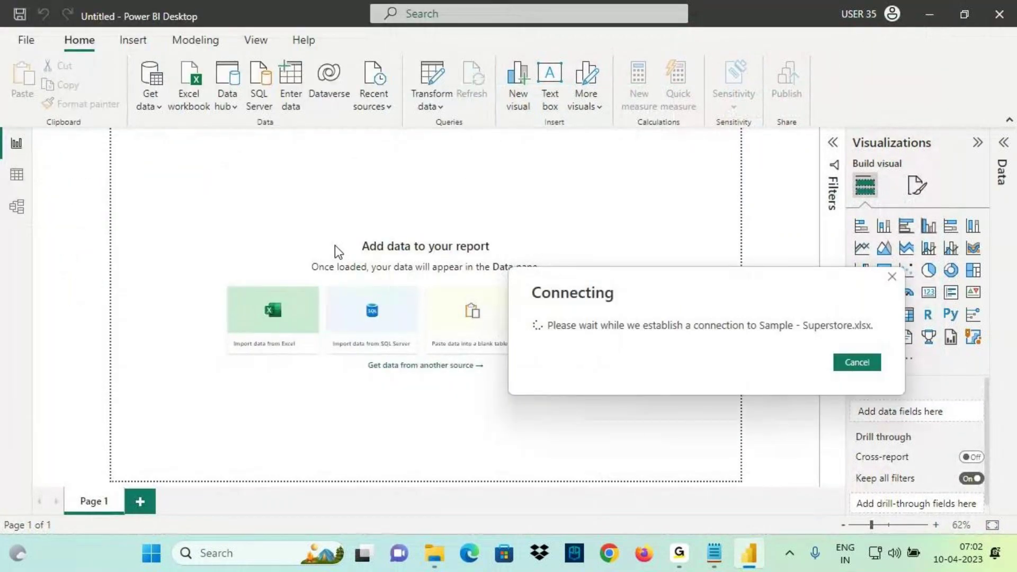
{"action": "left_click", "coordinate": [207, 132]}
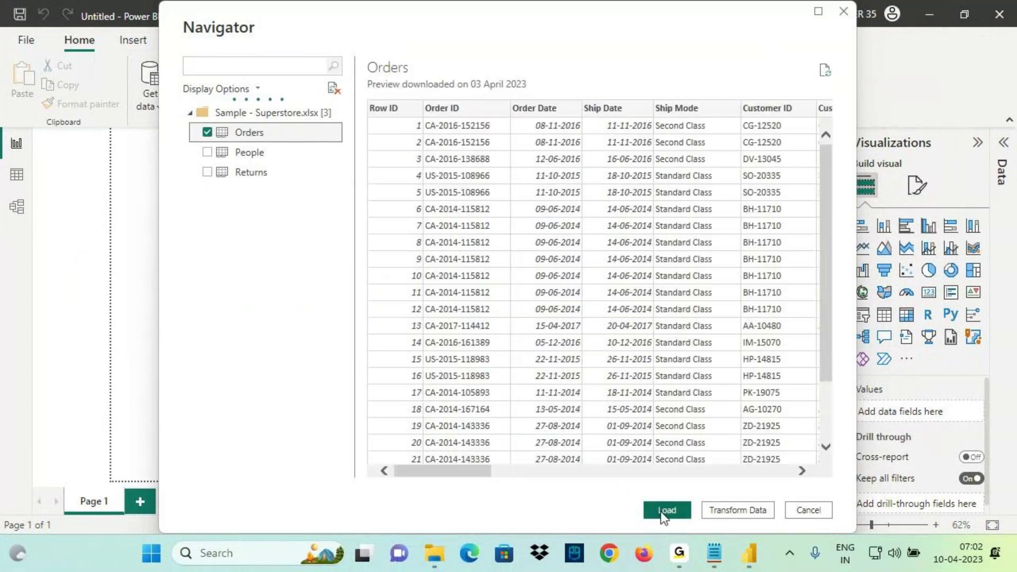
{"action": "left_click", "coordinate": [661, 510]}
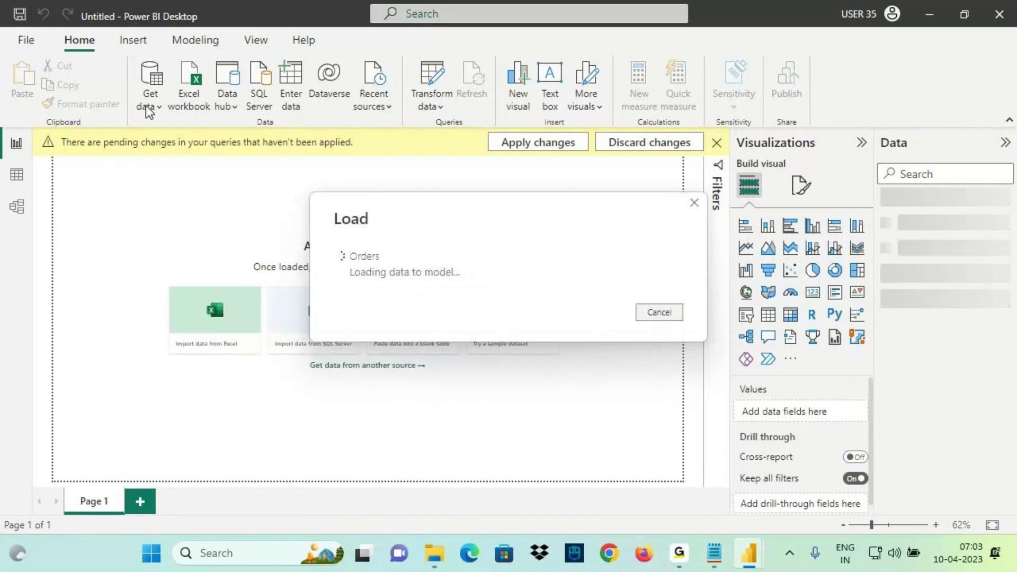
Step: Load the Emp, Dept and Manager sheets from the EmpDept Excel workbook into the report
{"action": "left_click", "coordinate": [147, 106]}
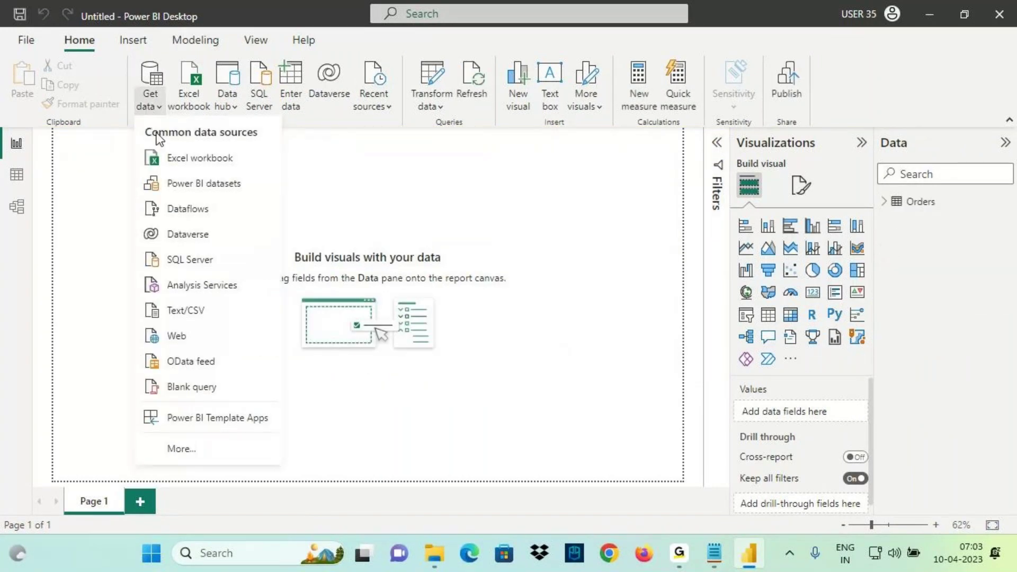
{"action": "left_click", "coordinate": [170, 160]}
{"action": "left_click", "coordinate": [182, 134]}
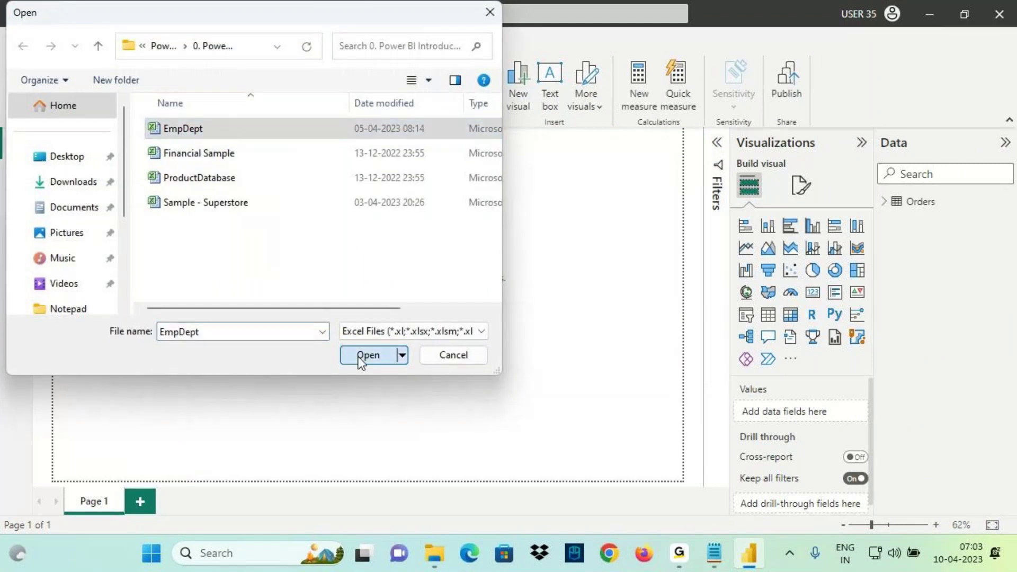
{"action": "left_click", "coordinate": [358, 357]}
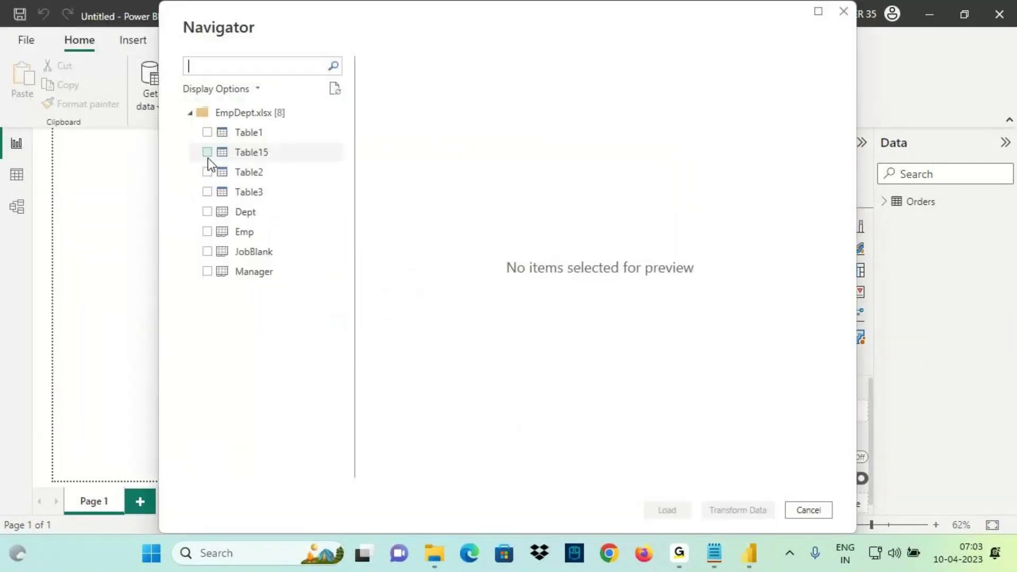
{"action": "left_click", "coordinate": [207, 231]}
{"action": "left_click", "coordinate": [207, 212]}
{"action": "left_click", "coordinate": [209, 279]}
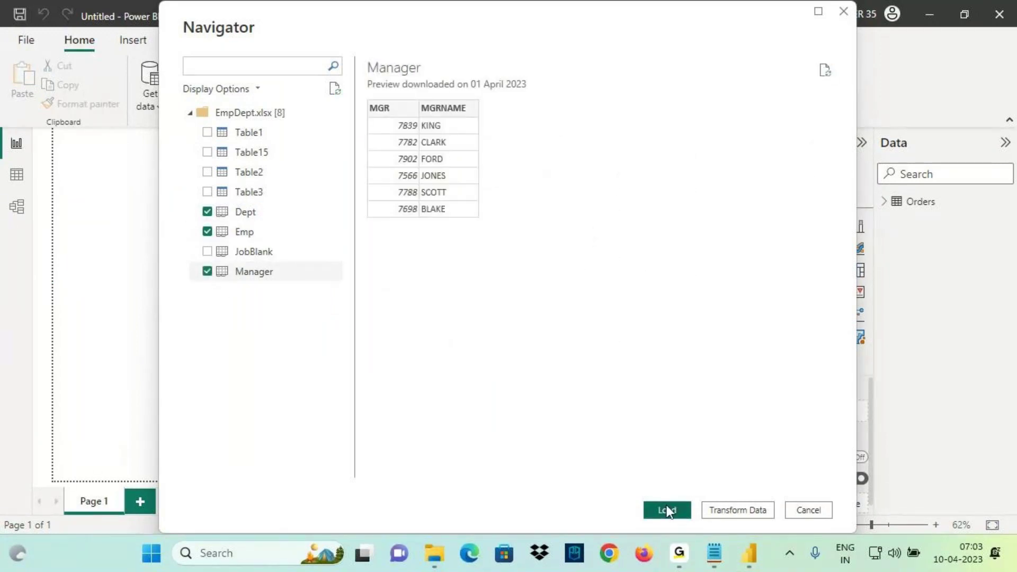
{"action": "left_click", "coordinate": [667, 509]}
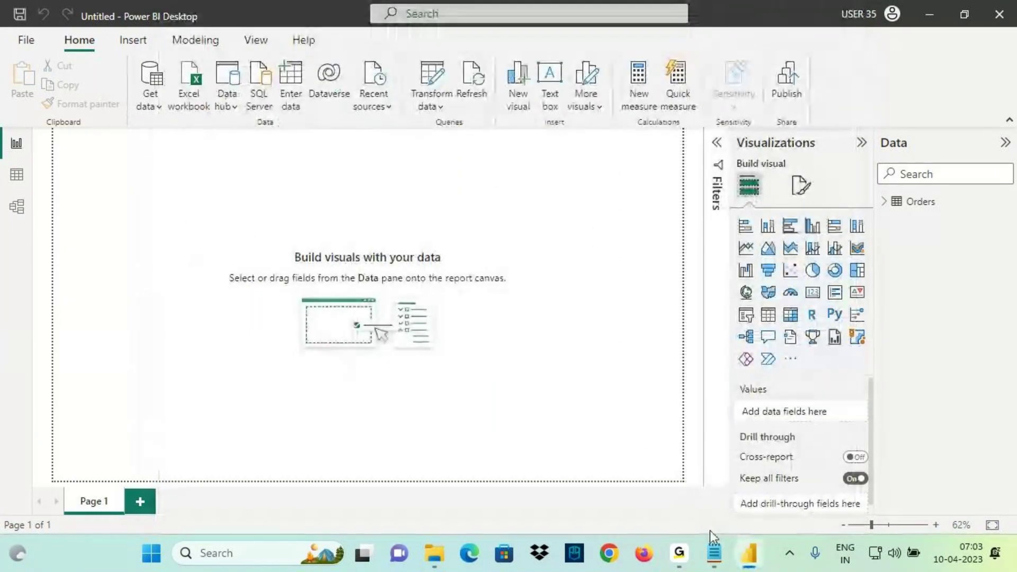
{"action": "mouse_move", "coordinate": [715, 551]}
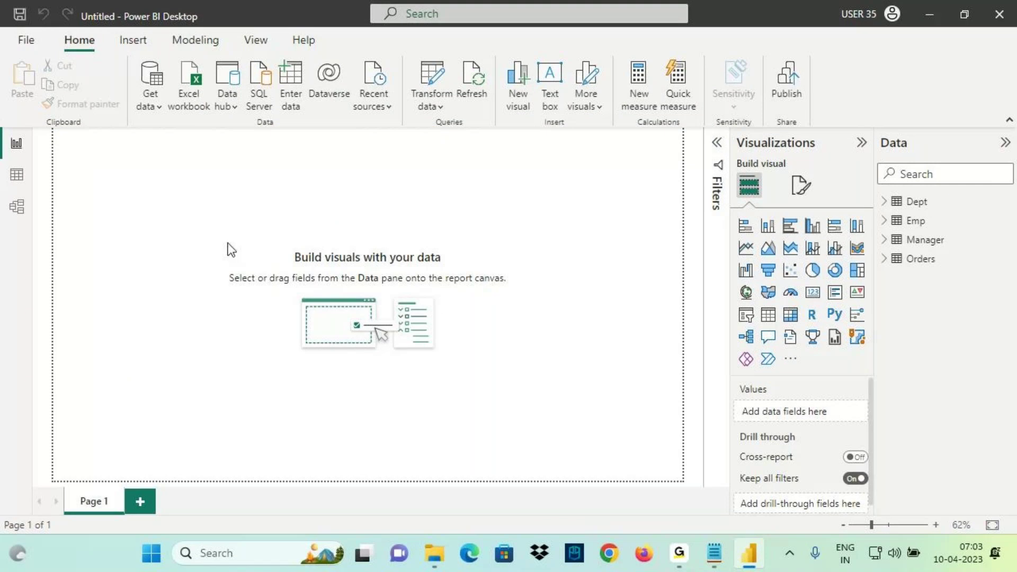
Step: Add a card visual to the report page showing the sum of Sales from the Orders table
{"action": "scroll", "coordinate": [227, 250], "scroll_direction": "up", "scroll_amount": 2}
{"action": "left_click", "coordinate": [813, 292]}
{"action": "left_click", "coordinate": [883, 259]}
{"action": "scroll", "coordinate": [937, 371], "scroll_direction": "down", "scroll_amount": 3}
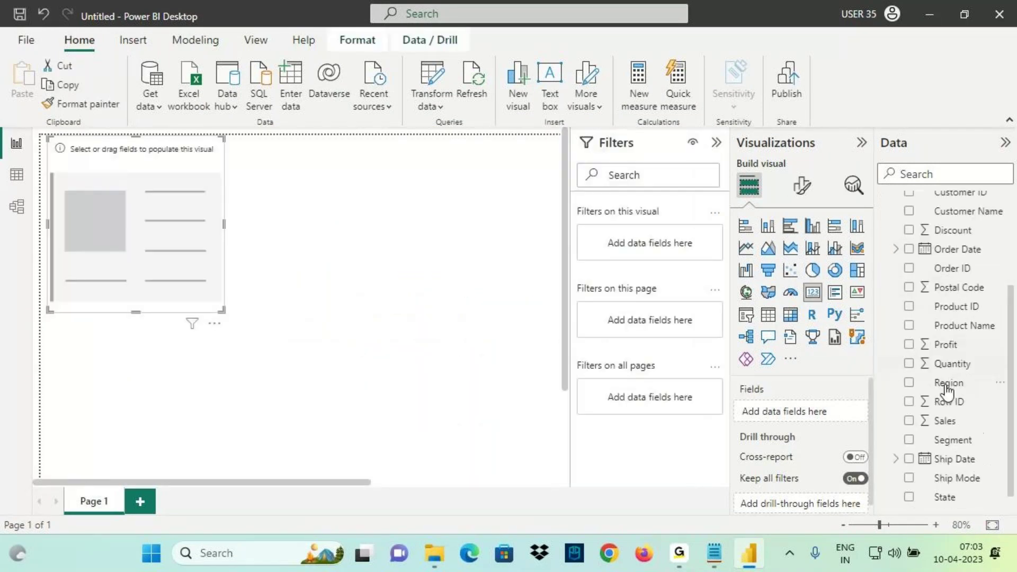
{"action": "left_click_drag", "start_coordinate": [945, 421], "coordinate": [542, 234]}
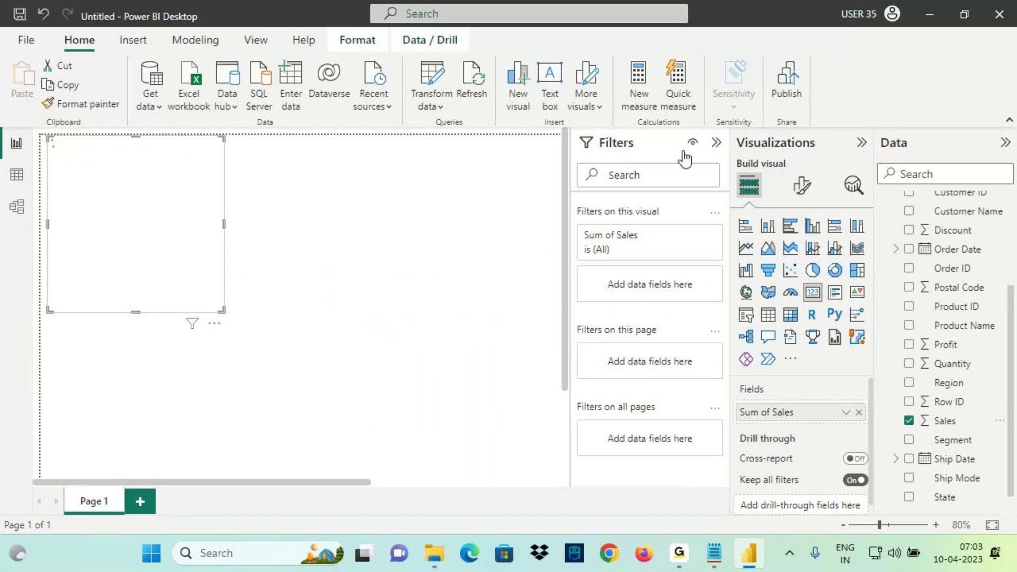
Step: Collapse the Filters pane and shrink the Sales card to fit closely around its value
{"action": "left_click", "coordinate": [716, 143]}
{"action": "left_click_drag", "start_coordinate": [242, 336], "coordinate": [193, 243]}
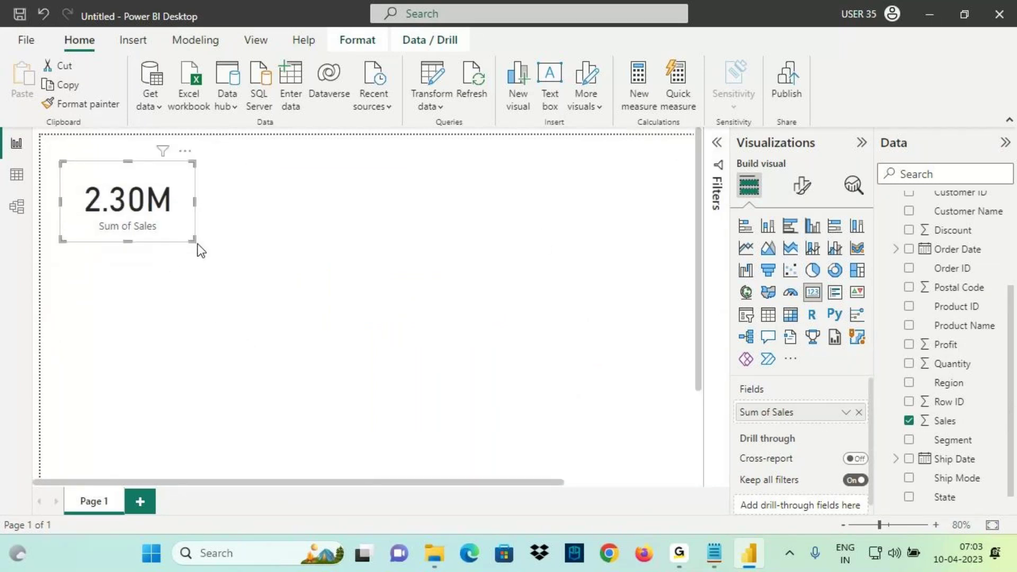
{"action": "scroll", "coordinate": [199, 242], "scroll_direction": "up", "scroll_amount": 1}
Step: Outline the Sales card with a temporary red rectangle and clear the screen markup
{"action": "mouse_move", "coordinate": [68, 169]}
{"action": "left_mouse_down"}
{"action": "mouse_move", "coordinate": [216, 272]}
{"action": "mouse_move", "coordinate": [238, 274]}
{"action": "left_mouse_up"}
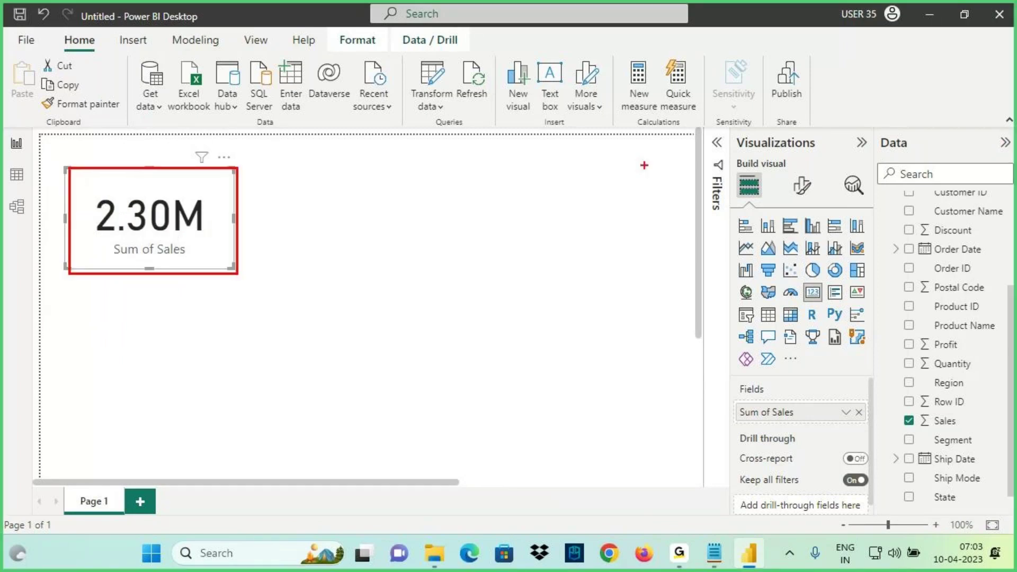
{"action": "left_click_drag", "start_coordinate": [461, 148], "coordinate": [463, 183]}
{"action": "key", "text": "Escape"}
Step: Add a slicer visual beside the Sales card and assign the Region column from Orders as its field
{"action": "left_click", "coordinate": [678, 312]}
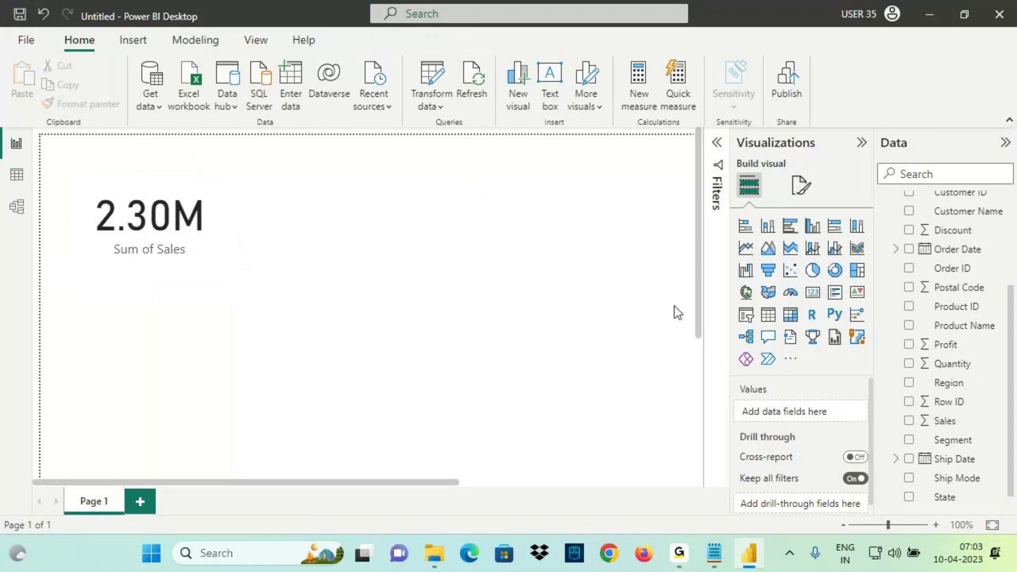
{"action": "left_click", "coordinate": [747, 316]}
{"action": "left_click_drag", "start_coordinate": [191, 379], "coordinate": [478, 220]}
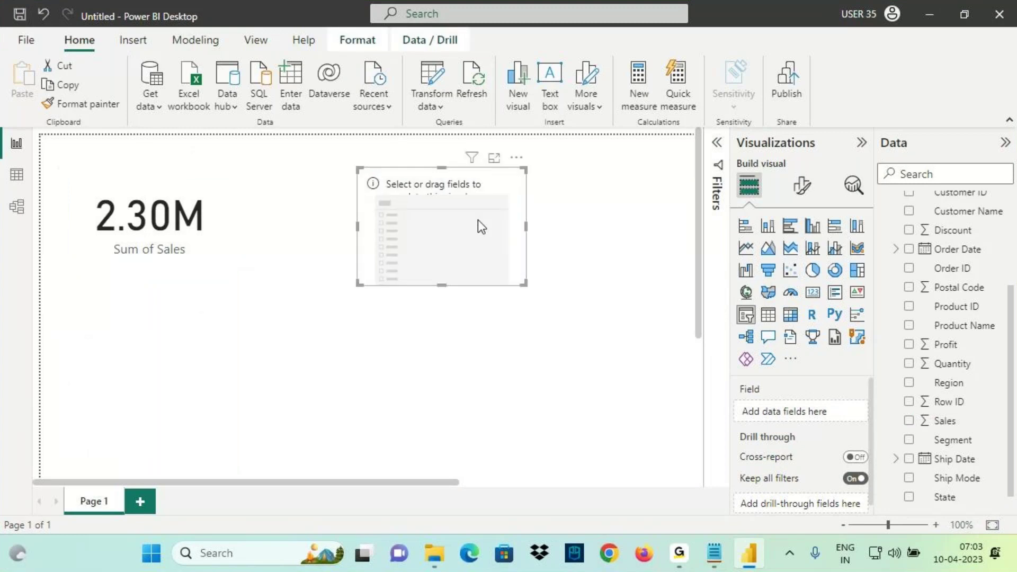
{"action": "left_click_drag", "start_coordinate": [949, 382], "coordinate": [772, 418]}
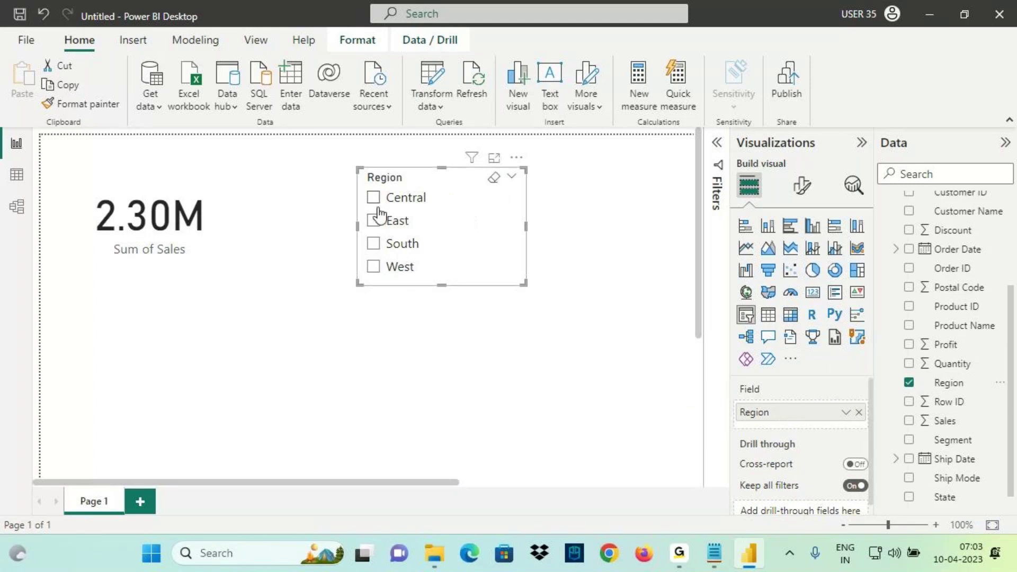
Step: Mark the publishing option, the Region slicer and the Sales card with temporary screen annotations, and clear them
{"action": "mouse_move", "coordinate": [774, 58]}
{"action": "left_mouse_down"}
{"action": "mouse_move", "coordinate": [814, 105]}
{"action": "mouse_move", "coordinate": [810, 114]}
{"action": "mouse_move", "coordinate": [854, 91]}
{"action": "left_mouse_up"}
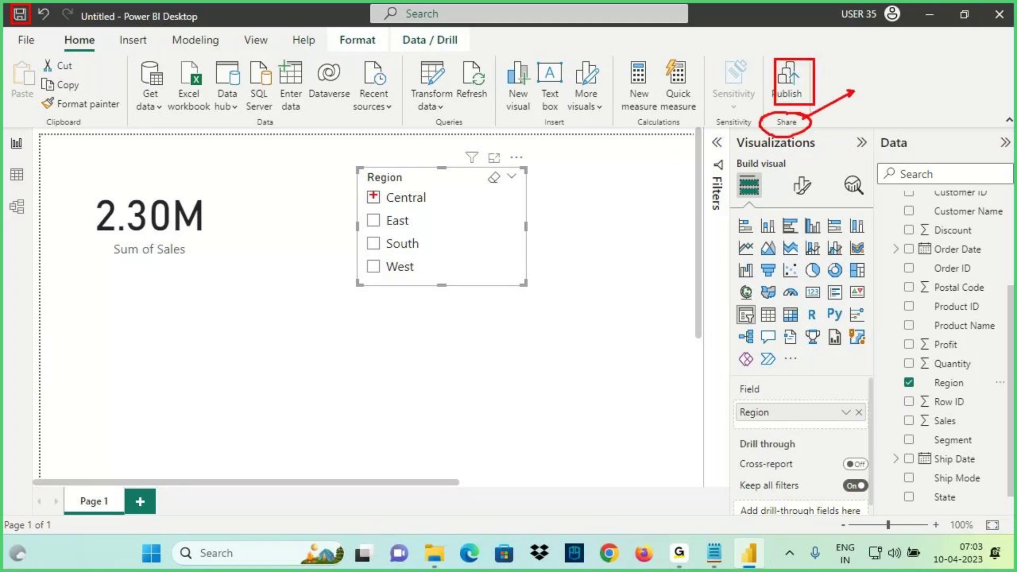
{"action": "mouse_move", "coordinate": [377, 196]}
{"action": "left_mouse_down"}
{"action": "mouse_move", "coordinate": [363, 130]}
{"action": "mouse_move", "coordinate": [195, 194]}
{"action": "mouse_move", "coordinate": [231, 190]}
{"action": "left_mouse_up"}
{"action": "mouse_move", "coordinate": [358, 166]}
{"action": "left_mouse_down"}
{"action": "mouse_move", "coordinate": [380, 217]}
{"action": "mouse_move", "coordinate": [440, 276]}
{"action": "mouse_move", "coordinate": [533, 289]}
{"action": "left_mouse_up"}
{"action": "left_click_drag", "start_coordinate": [114, 260], "coordinate": [182, 258]}
{"action": "key", "text": "Escape"}
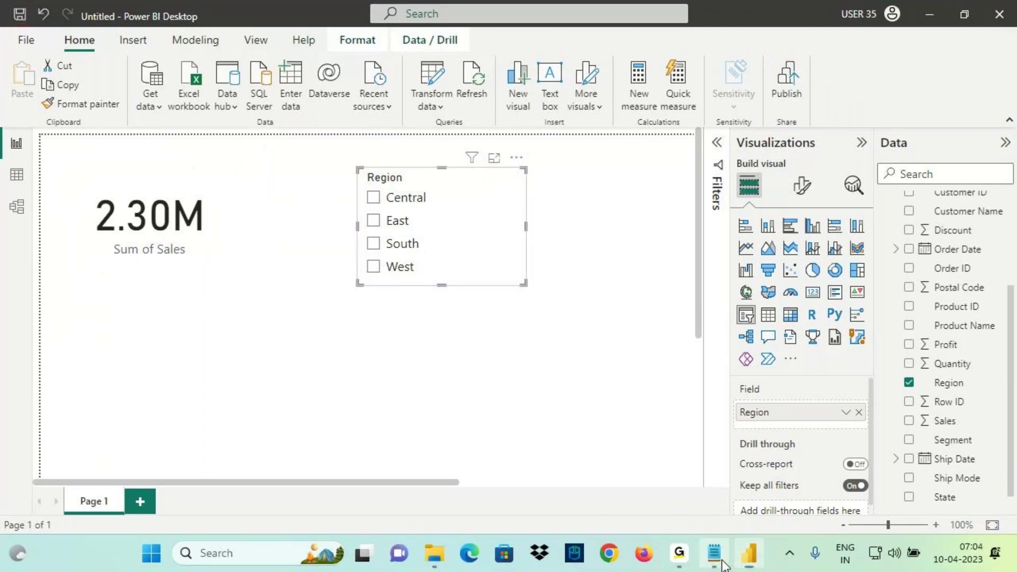
Step: Return to the Notepad notes and highlight the Slicer Visual heading under Visuals for Filtering the Data
{"action": "left_click", "coordinate": [722, 563]}
{"action": "scroll", "coordinate": [140, 259], "scroll_direction": "down", "scroll_amount": 1}
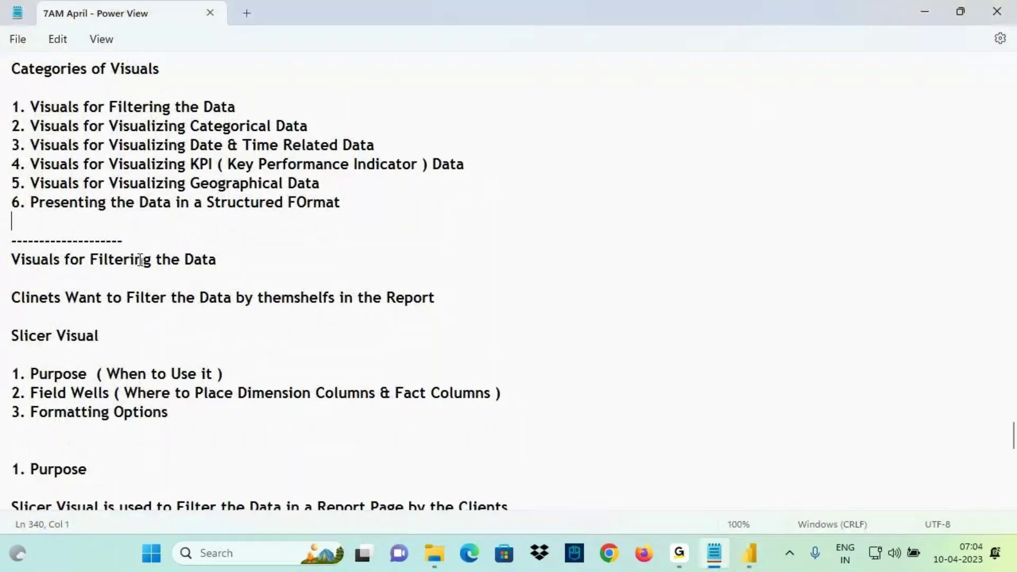
{"action": "scroll", "coordinate": [140, 260], "scroll_direction": "down", "scroll_amount": 3}
{"action": "left_click_drag", "start_coordinate": [23, 182], "coordinate": [104, 182]}
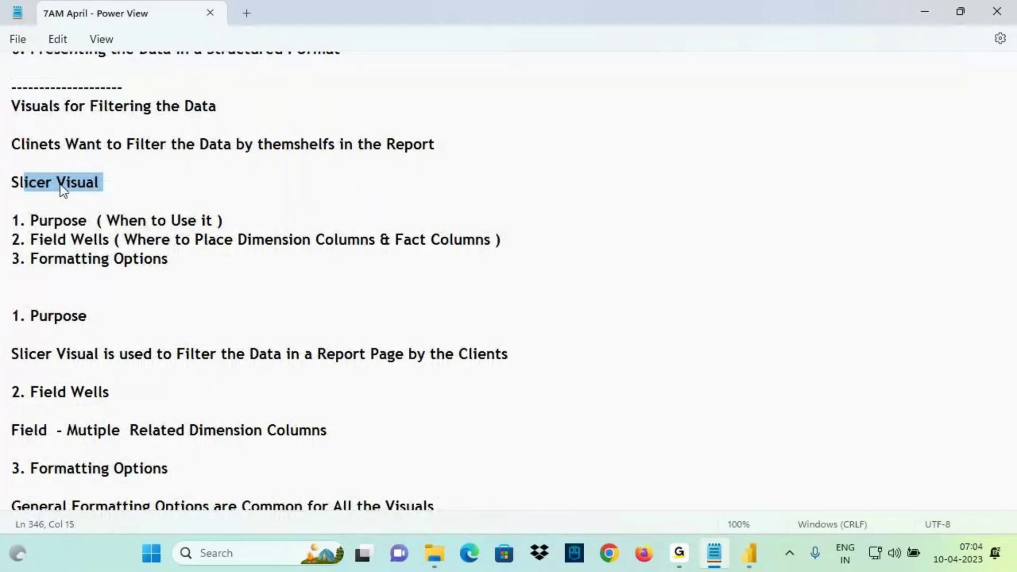
Step: Underline Purpose, Field Wells and Formatting Options in the Slicer Visual list using red screen annotations
{"action": "key", "text": "ctrl+2"}
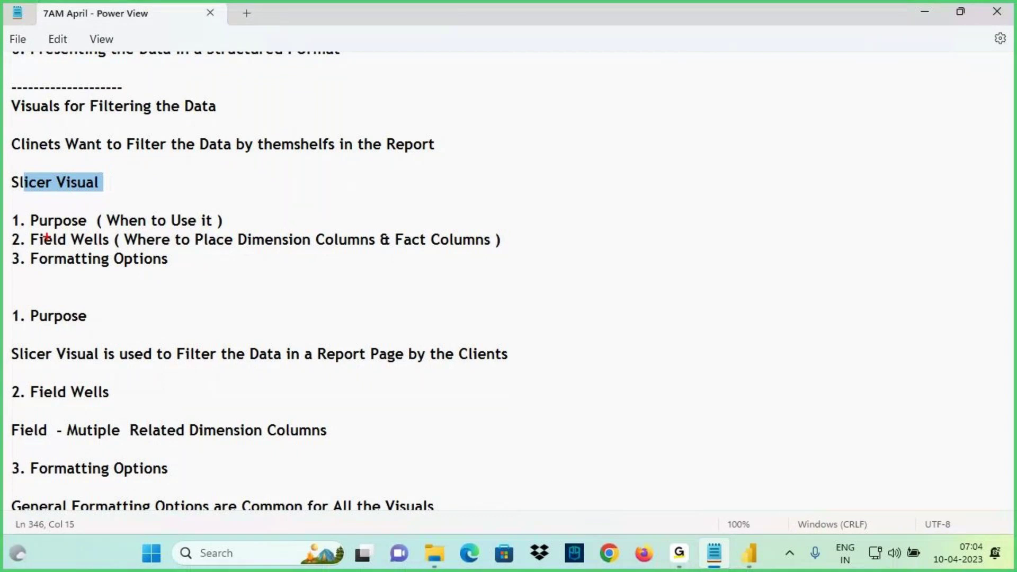
{"action": "left_click_drag", "start_coordinate": [39, 227], "coordinate": [86, 226]}
{"action": "left_click_drag", "start_coordinate": [35, 246], "coordinate": [101, 249]}
{"action": "left_click_drag", "start_coordinate": [48, 268], "coordinate": [173, 272]}
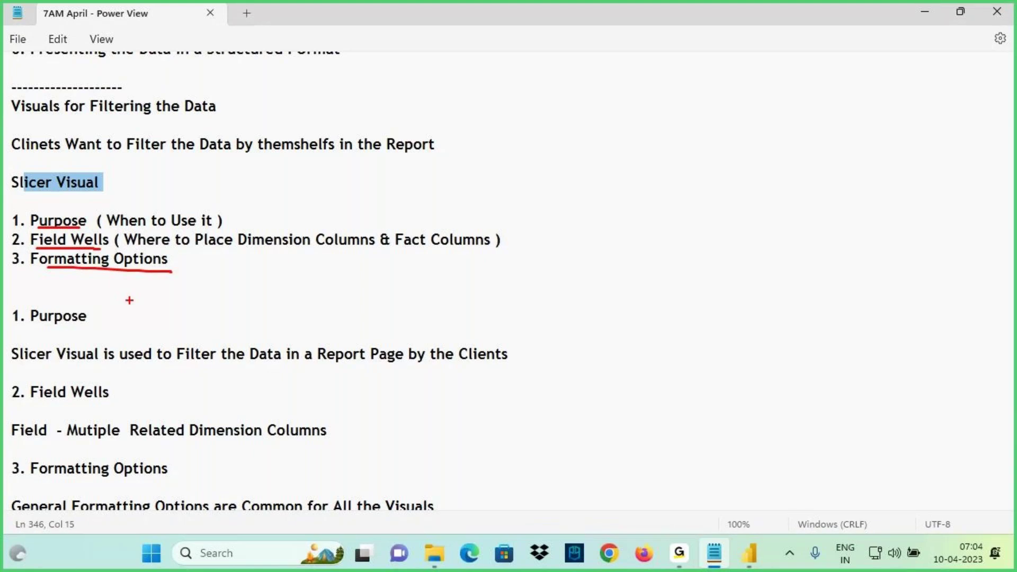
Step: Mark the numbered Purpose, Field Wells and Formatting Options section headings with temporary red annotations, and clear them
{"action": "left_click_drag", "start_coordinate": [91, 309], "coordinate": [148, 284]}
{"action": "left_click_drag", "start_coordinate": [36, 327], "coordinate": [100, 327]}
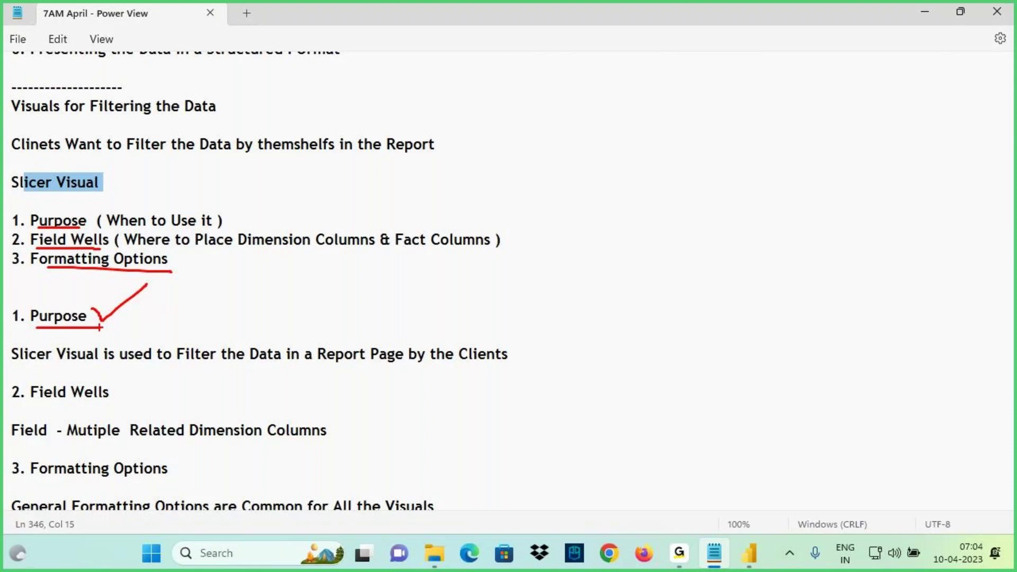
{"action": "mouse_move", "coordinate": [38, 406]}
{"action": "left_mouse_down"}
{"action": "mouse_move", "coordinate": [86, 406]}
{"action": "mouse_move", "coordinate": [186, 365]}
{"action": "left_mouse_up"}
{"action": "mouse_move", "coordinate": [33, 479]}
{"action": "left_mouse_down"}
{"action": "mouse_move", "coordinate": [178, 478]}
{"action": "mouse_move", "coordinate": [237, 433]}
{"action": "left_mouse_up"}
{"action": "key", "text": "Escape"}
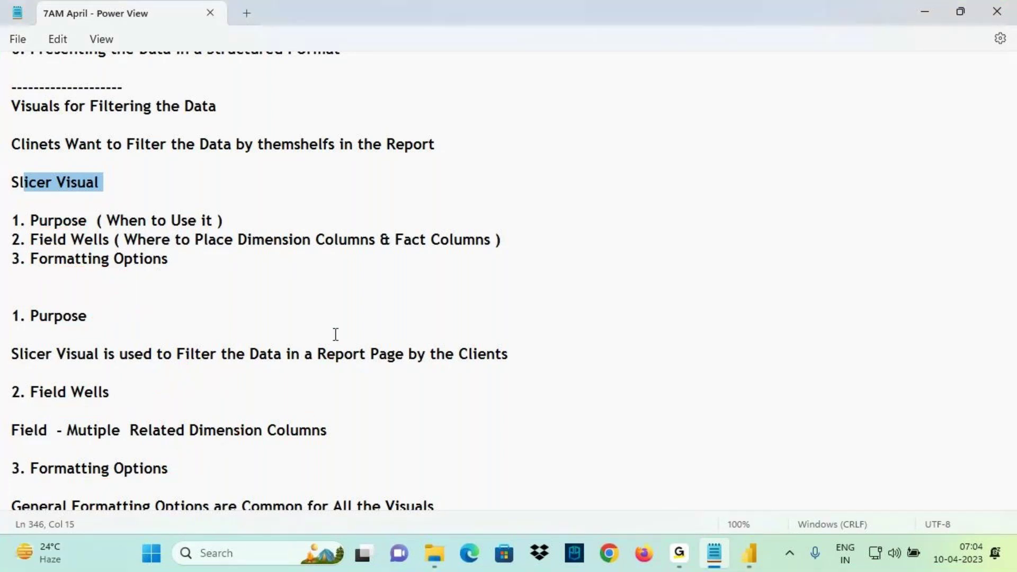
Step: Annotate the notes on General Formatting Options, common to all visuals, and Visual Formatting Options, changing per visual, and clear the marks
{"action": "scroll", "coordinate": [334, 339], "scroll_direction": "down", "scroll_amount": 4}
{"action": "key", "text": "ctrl+2"}
{"action": "left_click_drag", "start_coordinate": [29, 284], "coordinate": [98, 283]}
{"action": "left_click_drag", "start_coordinate": [29, 305], "coordinate": [147, 307]}
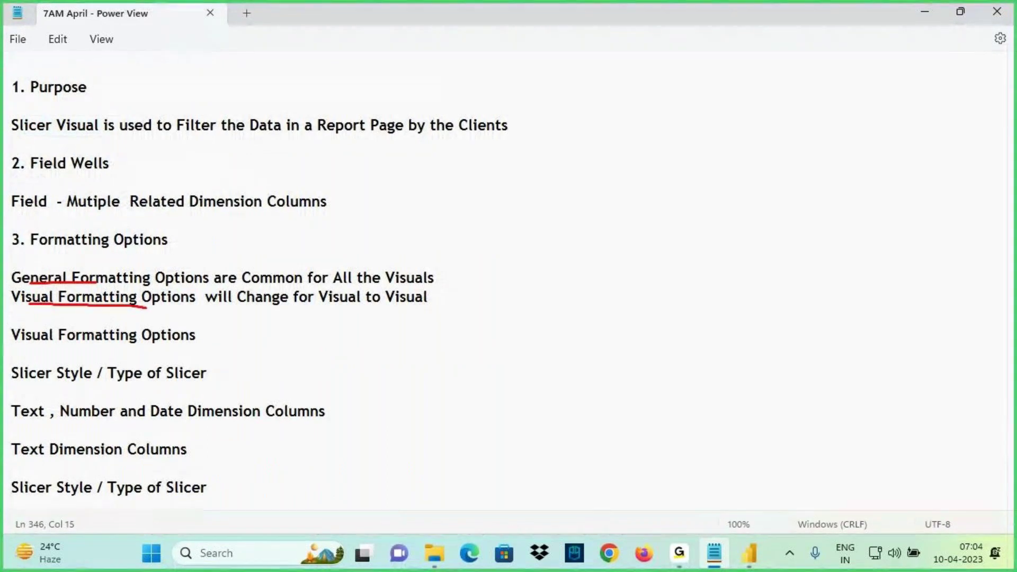
{"action": "left_click_drag", "start_coordinate": [11, 265], "coordinate": [155, 285]}
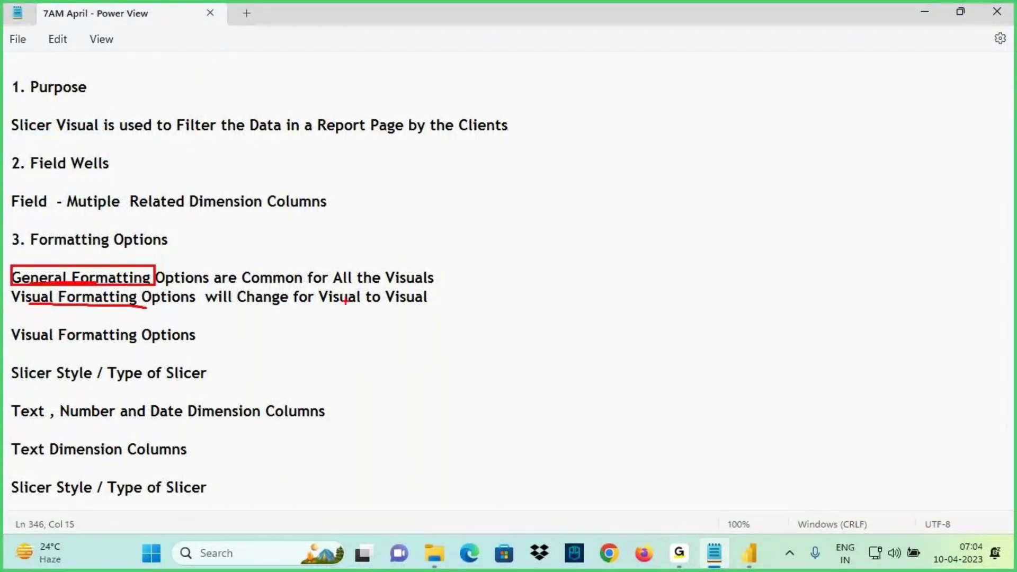
{"action": "left_click_drag", "start_coordinate": [333, 286], "coordinate": [440, 285]}
{"action": "left_click_drag", "start_coordinate": [21, 304], "coordinate": [153, 307]}
{"action": "left_click_drag", "start_coordinate": [280, 305], "coordinate": [432, 304]}
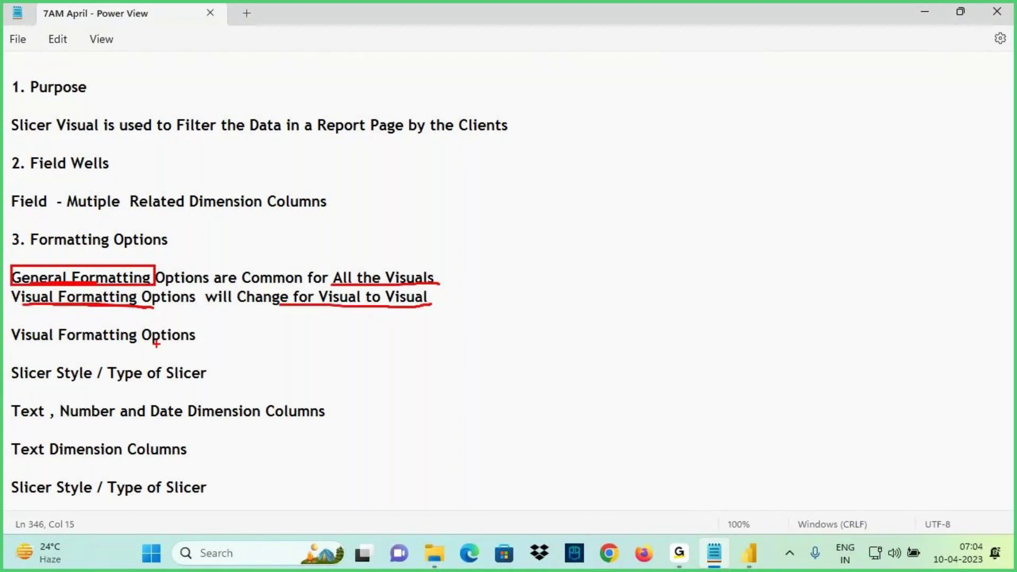
{"action": "mouse_move", "coordinate": [18, 348]}
{"action": "left_mouse_down"}
{"action": "mouse_move", "coordinate": [171, 350]}
{"action": "mouse_move", "coordinate": [248, 318]}
{"action": "left_mouse_up"}
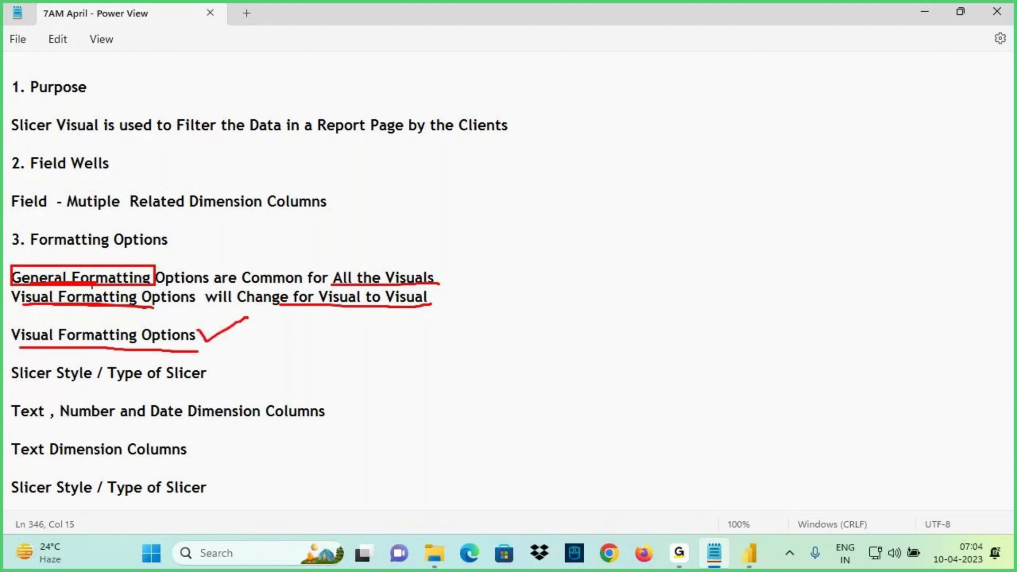
{"action": "key", "text": "Escape"}
Step: Add a dashed separator line at the end of the notes and paste a copy of the text "General Formatting Options" beneath it
{"action": "left_click_drag", "start_coordinate": [211, 278], "coordinate": [11, 276]}
{"action": "key", "text": "ctrl+c"}
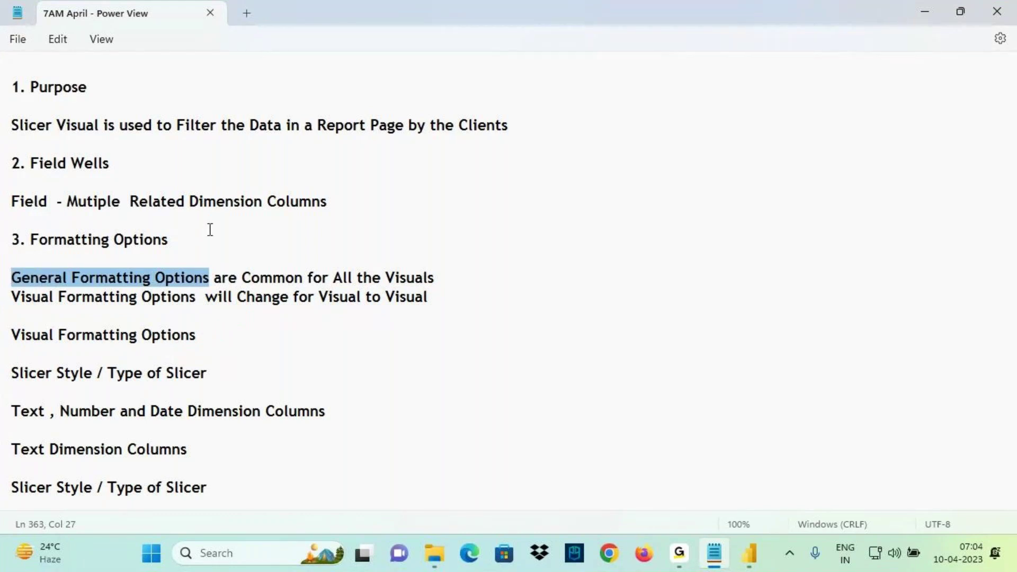
{"action": "scroll", "coordinate": [220, 272], "scroll_direction": "down", "scroll_amount": 11}
{"action": "key", "text": "ctrl+End"}
{"action": "type", "text": "--------------------"}
{"action": "key", "text": "Return"}
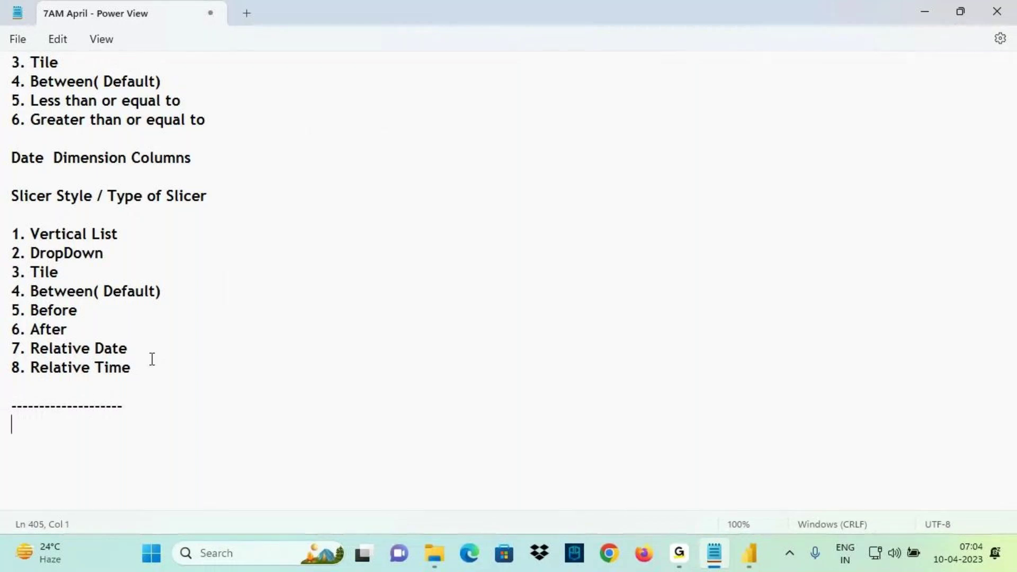
{"action": "key", "text": "ctrl+v"}
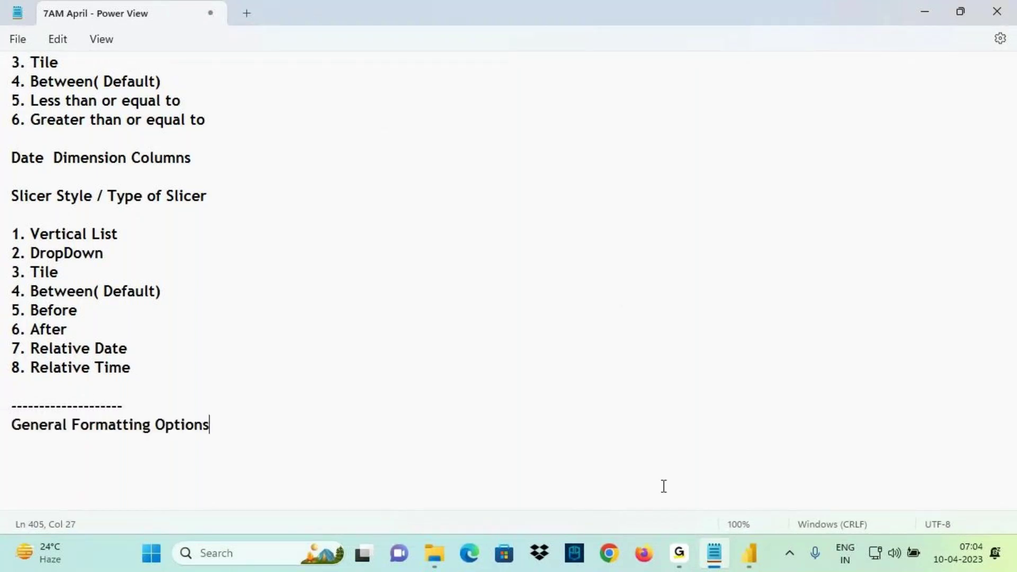
Step: Switch to Power BI Desktop, add a pie chart below the Sales card and enlarge it
{"action": "left_click", "coordinate": [749, 553]}
{"action": "left_click", "coordinate": [339, 314]}
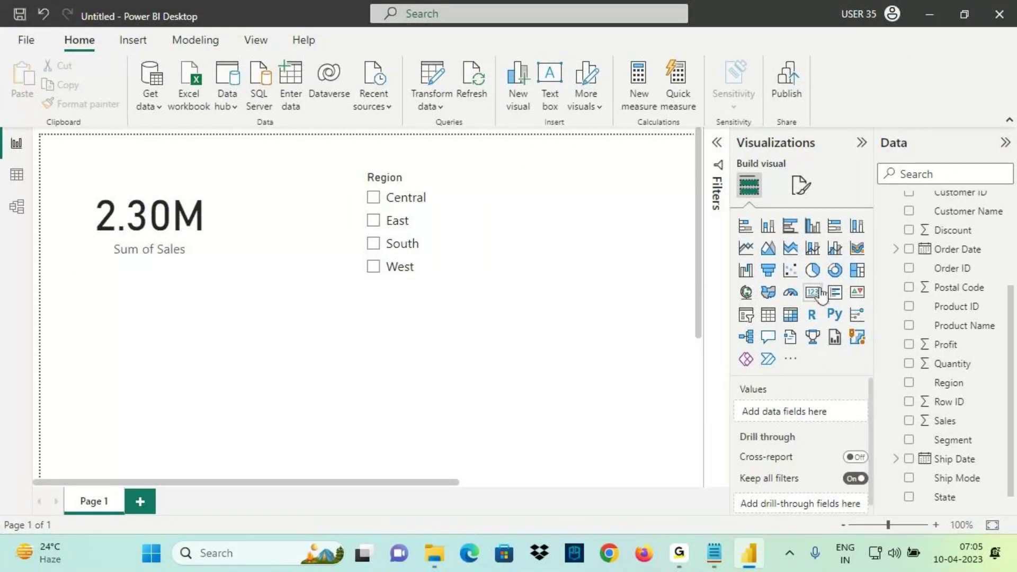
{"action": "left_click", "coordinate": [813, 270]}
{"action": "left_click_drag", "start_coordinate": [126, 411], "coordinate": [221, 374]}
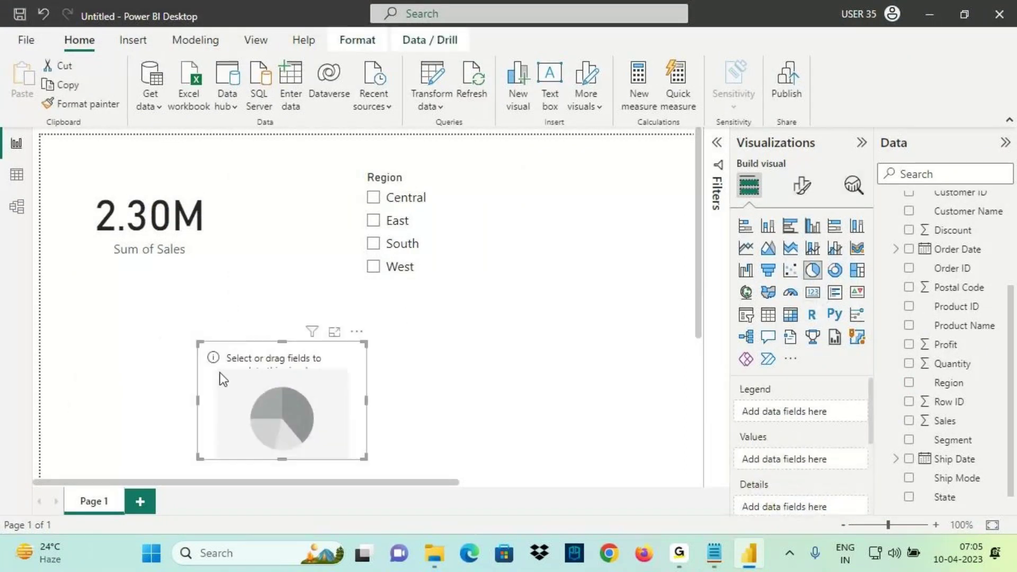
{"action": "left_click_drag", "start_coordinate": [197, 341], "coordinate": [106, 309]}
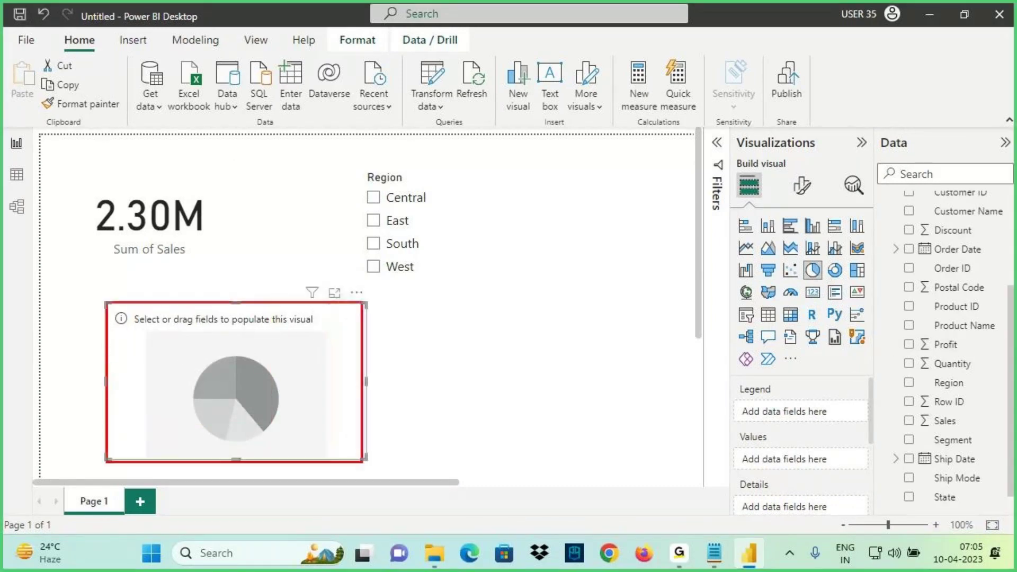
Step: Assign Category from Orders as the pie chart's legend and Sales as its values
{"action": "scroll", "coordinate": [948, 344], "scroll_direction": "up", "scroll_amount": 3}
{"action": "left_click_drag", "start_coordinate": [952, 279], "coordinate": [352, 360]}
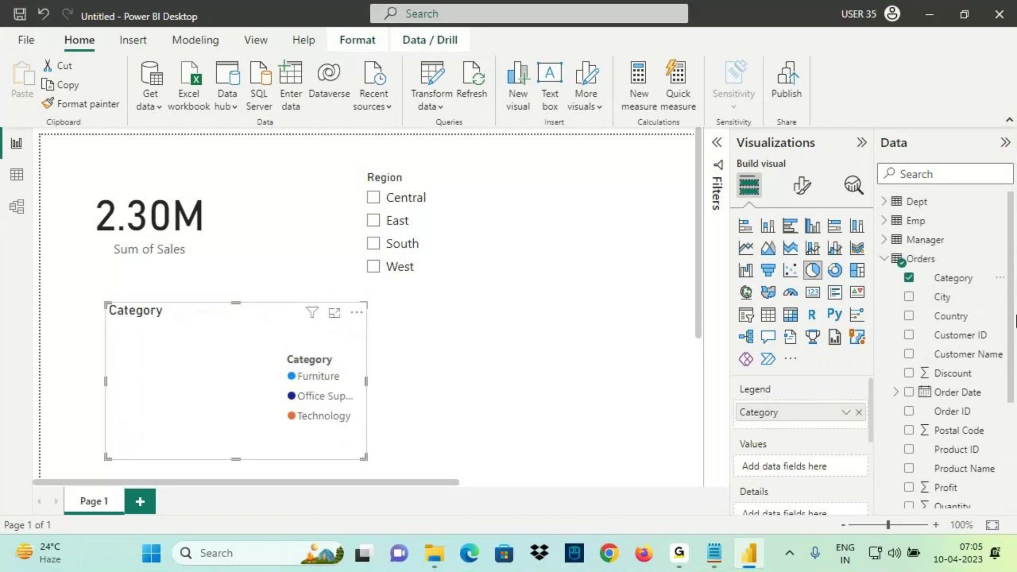
{"action": "scroll", "coordinate": [948, 403], "scroll_direction": "down", "scroll_amount": 2}
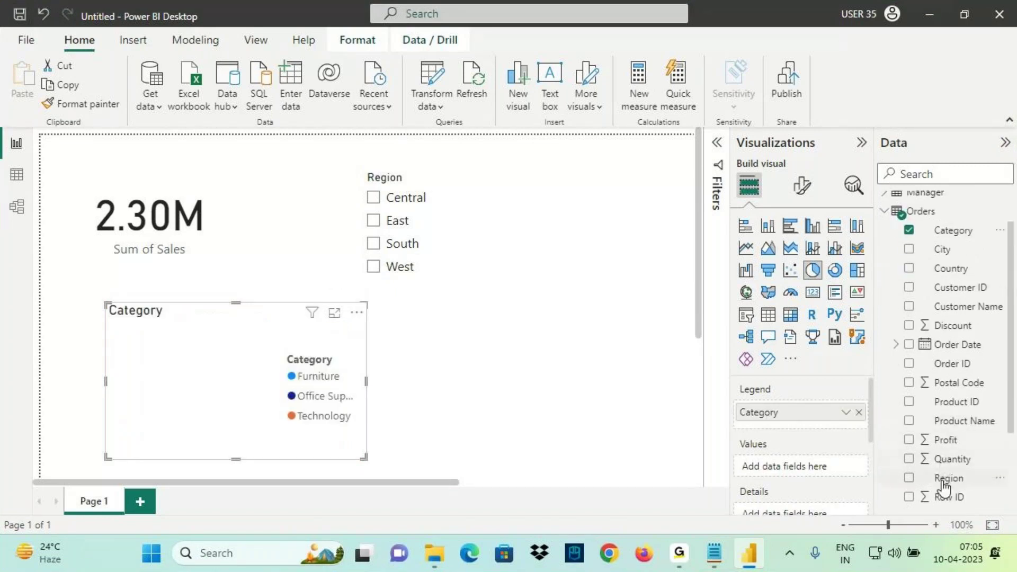
{"action": "scroll", "coordinate": [946, 493], "scroll_direction": "down", "scroll_amount": 2}
{"action": "mouse_move", "coordinate": [945, 403]}
{"action": "left_mouse_down"}
{"action": "mouse_move", "coordinate": [920, 417]}
{"action": "mouse_move", "coordinate": [232, 397]}
{"action": "mouse_move", "coordinate": [226, 376]}
{"action": "left_mouse_up"}
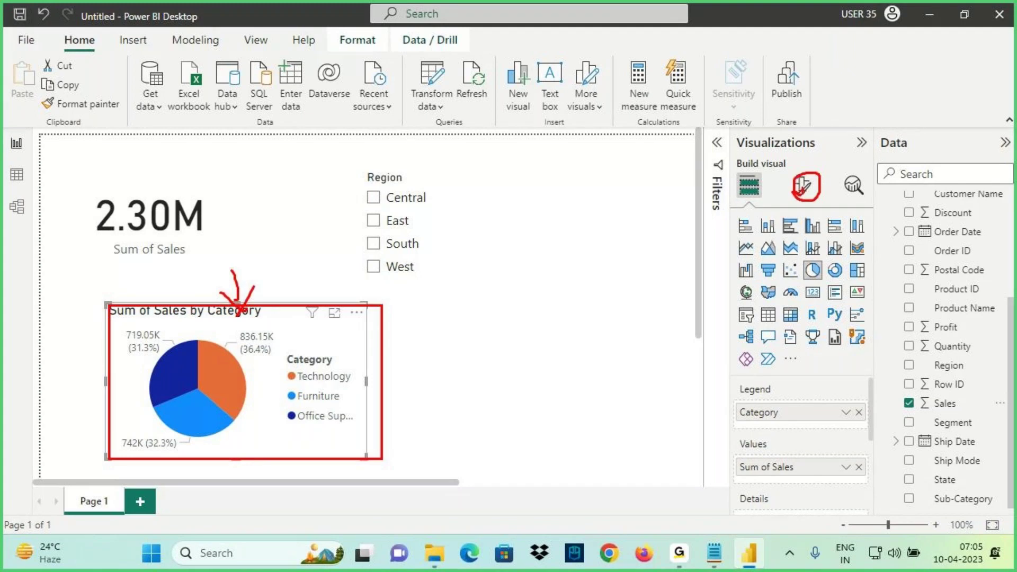
Step: Open the pie chart's General formatting options, mark the whole group with temporary annotations labelled "pie", and clear them
{"action": "left_click", "coordinate": [802, 185]}
{"action": "left_click_drag", "start_coordinate": [780, 252], "coordinate": [833, 271]}
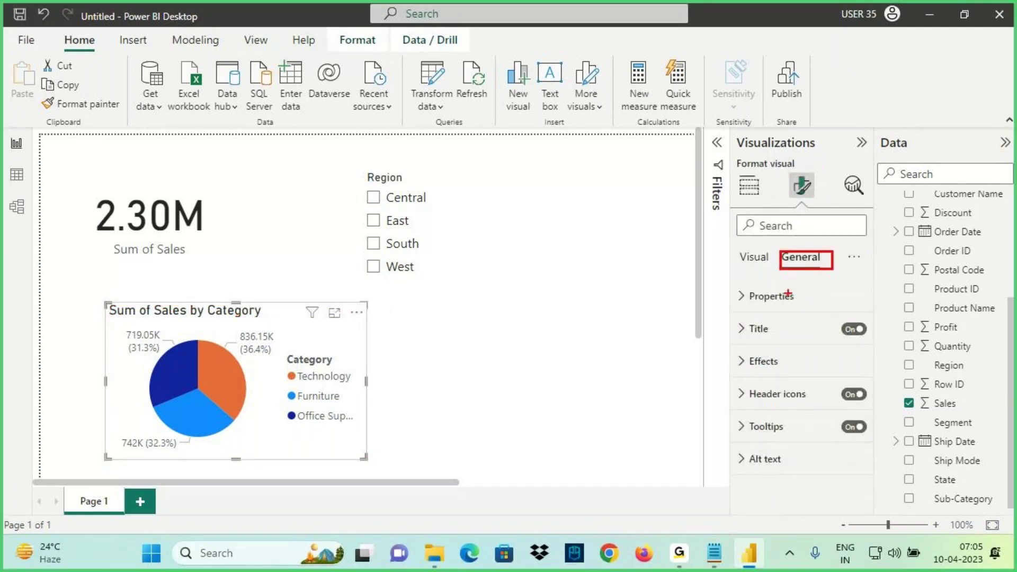
{"action": "mouse_move", "coordinate": [731, 284]}
{"action": "left_mouse_down"}
{"action": "mouse_move", "coordinate": [779, 438]}
{"action": "mouse_move", "coordinate": [839, 483]}
{"action": "mouse_move", "coordinate": [884, 486]}
{"action": "left_mouse_up"}
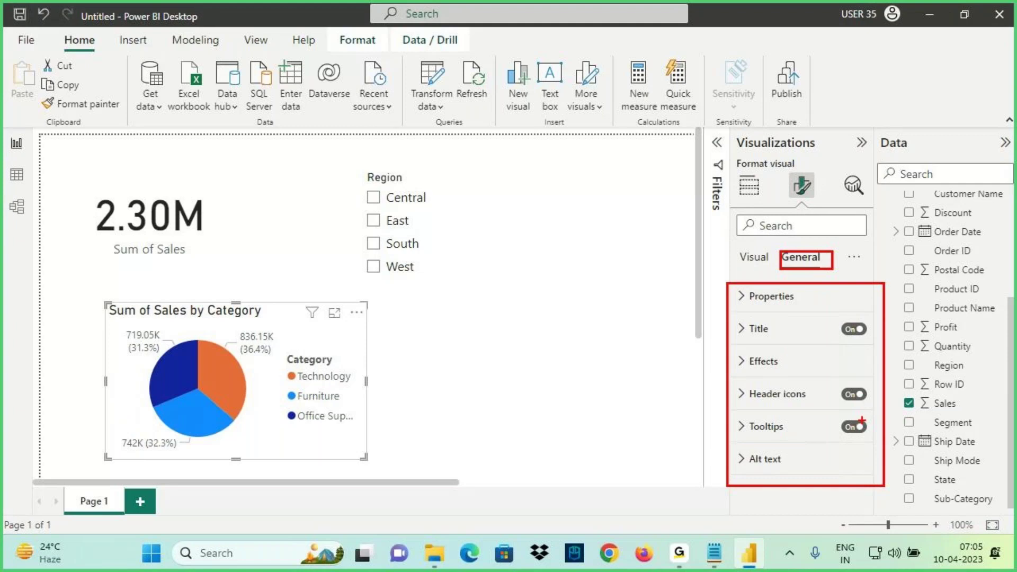
{"action": "left_click_drag", "start_coordinate": [808, 283], "coordinate": [808, 286]}
{"action": "mouse_move", "coordinate": [276, 287]}
{"action": "left_mouse_down"}
{"action": "mouse_move", "coordinate": [276, 317]}
{"action": "mouse_move", "coordinate": [294, 280]}
{"action": "left_mouse_up"}
{"action": "left_click_drag", "start_coordinate": [302, 297], "coordinate": [339, 294]}
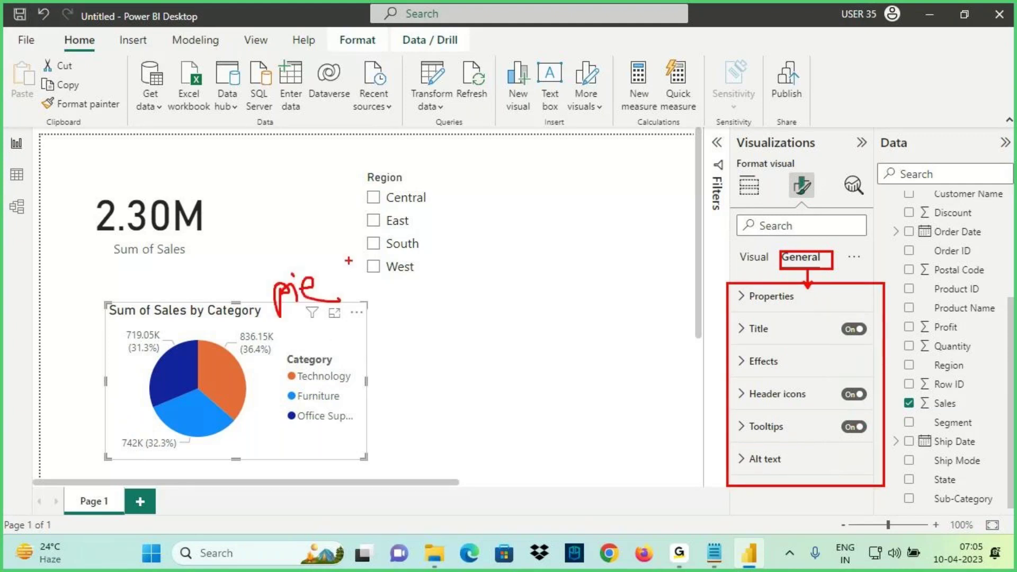
{"action": "key", "text": "Escape"}
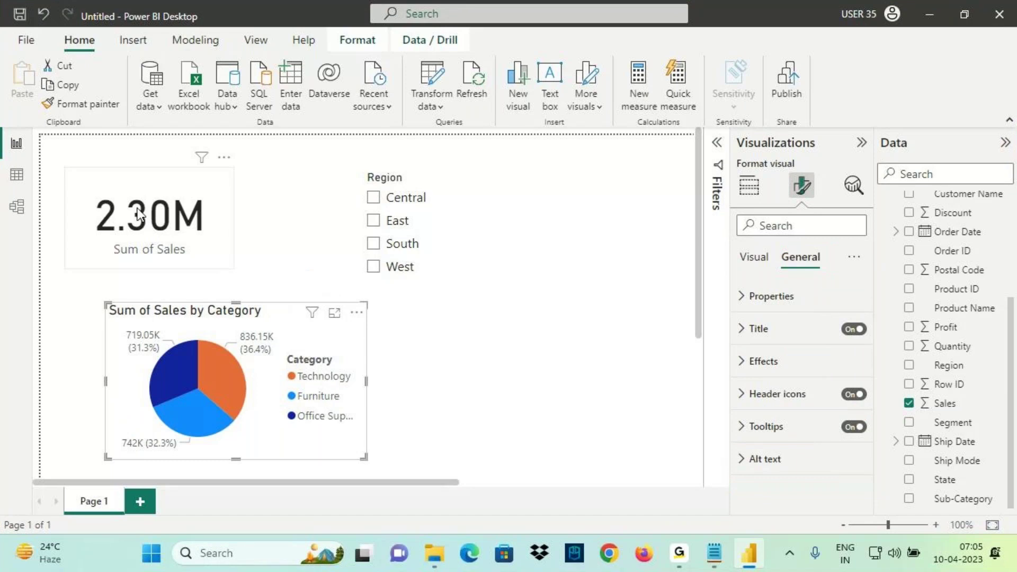
Step: Underline Properties, Title, Effects, Header icons, Tooltips and Alt text for the pie chart, circle the Sales card, and clear the annotations
{"action": "key", "text": "ctrl+2"}
{"action": "left_click_drag", "start_coordinate": [782, 267], "coordinate": [825, 267]}
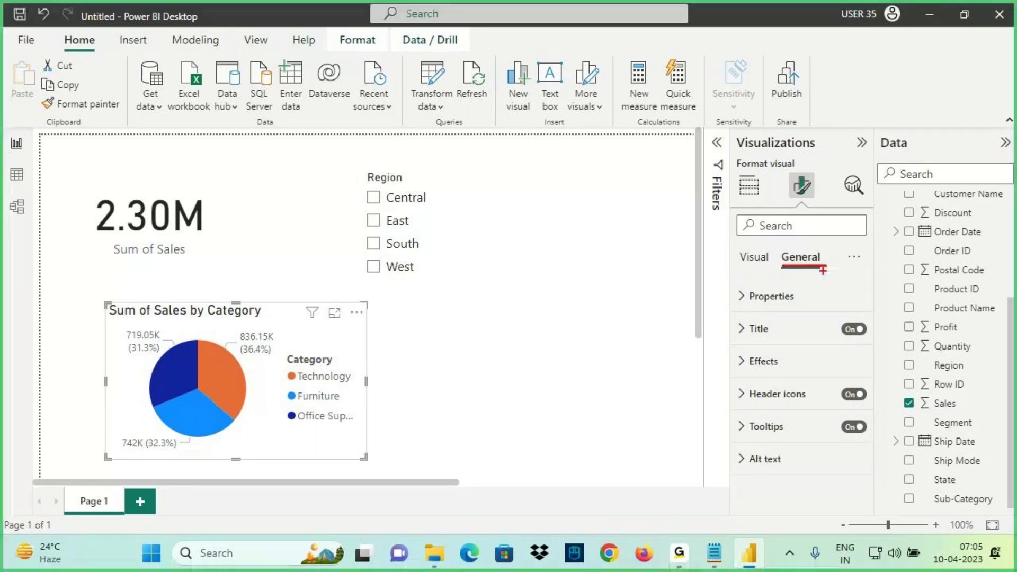
{"action": "left_click_drag", "start_coordinate": [747, 311], "coordinate": [804, 311]}
{"action": "left_click_drag", "start_coordinate": [745, 340], "coordinate": [784, 338]}
{"action": "left_click_drag", "start_coordinate": [750, 373], "coordinate": [797, 372]}
{"action": "left_click_drag", "start_coordinate": [750, 407], "coordinate": [819, 405]}
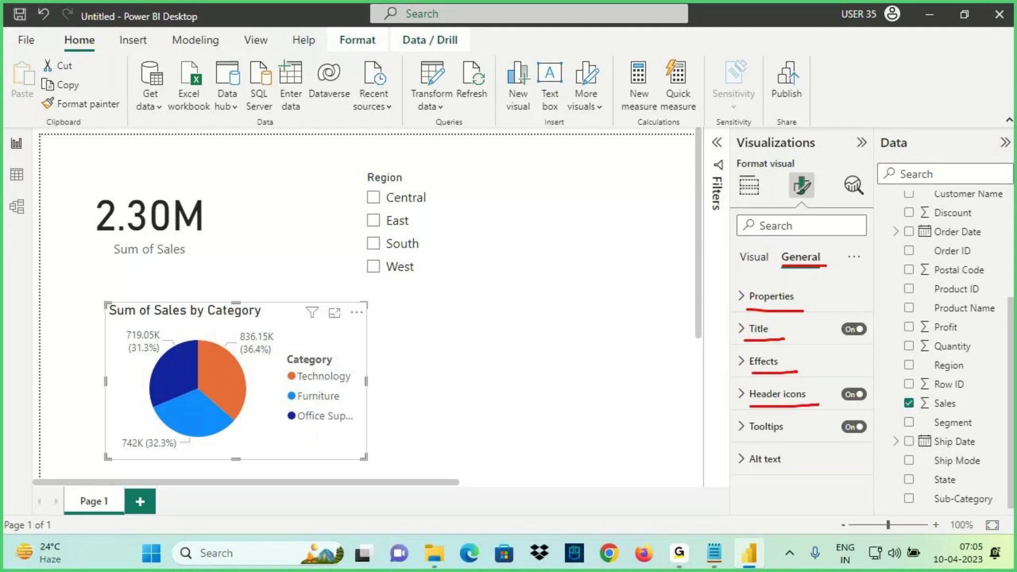
{"action": "left_click_drag", "start_coordinate": [745, 438], "coordinate": [797, 440]}
{"action": "left_click_drag", "start_coordinate": [743, 475], "coordinate": [794, 471]}
{"action": "left_click_drag", "start_coordinate": [730, 285], "coordinate": [878, 482]}
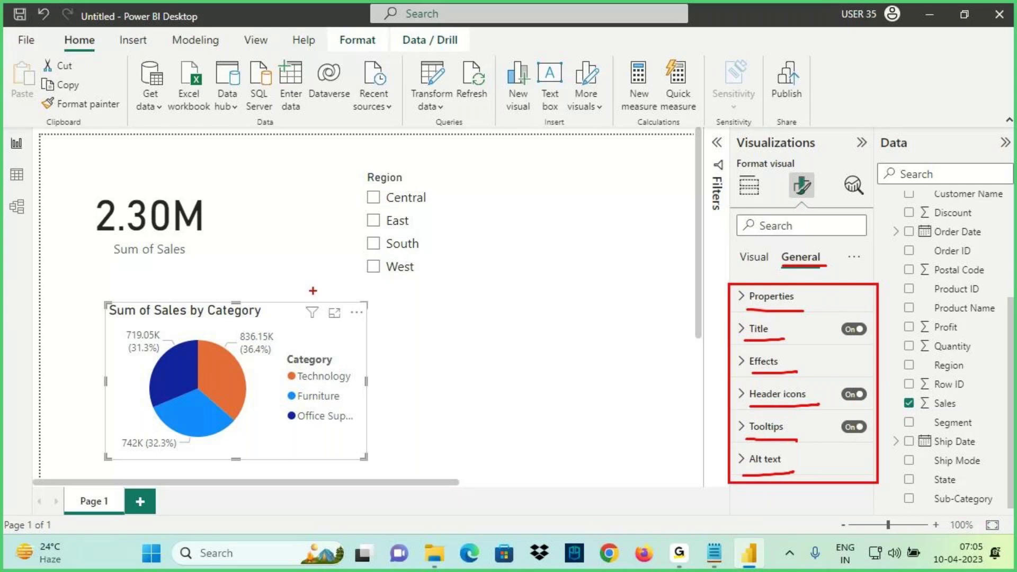
{"action": "left_click_drag", "start_coordinate": [212, 265], "coordinate": [178, 273]}
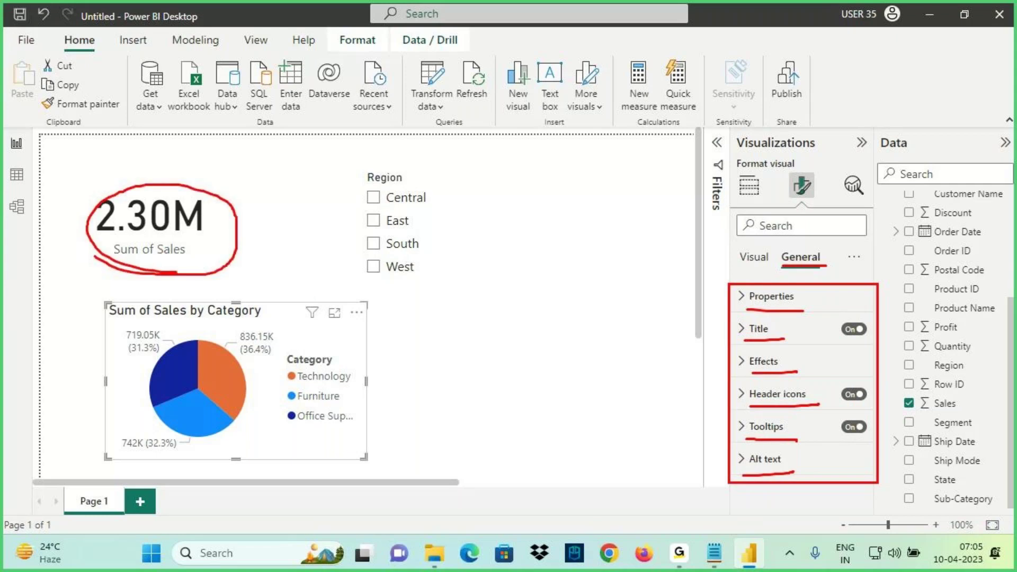
{"action": "key", "text": "Escape"}
Step: Select the Sales card, outline its General formatting options with a temporary box, and clear it
{"action": "left_click", "coordinate": [147, 245]}
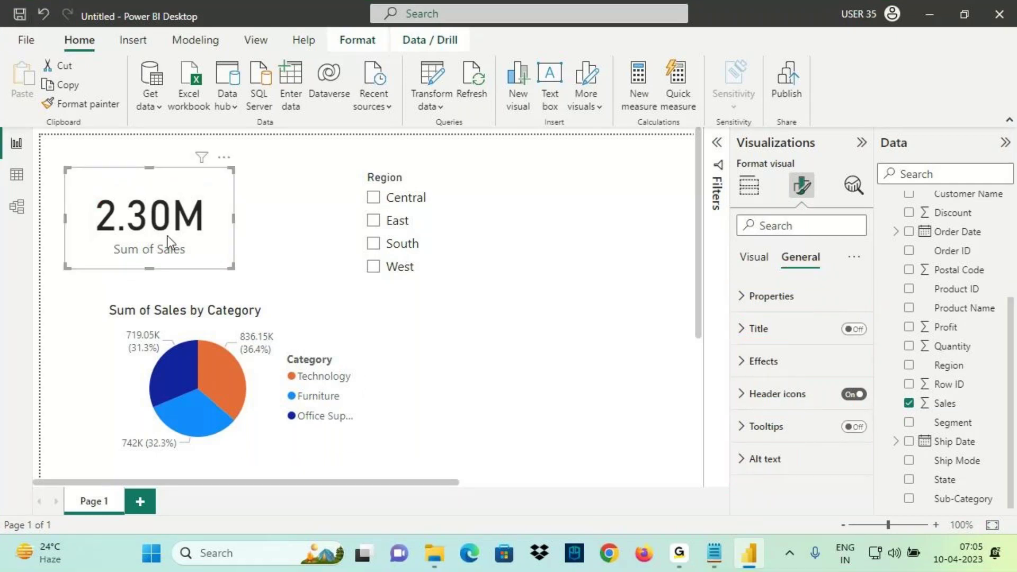
{"action": "key", "text": "ctrl+2"}
{"action": "mouse_move", "coordinate": [727, 285]}
{"action": "left_mouse_down"}
{"action": "mouse_move", "coordinate": [792, 426]}
{"action": "mouse_move", "coordinate": [885, 491]}
{"action": "left_mouse_up"}
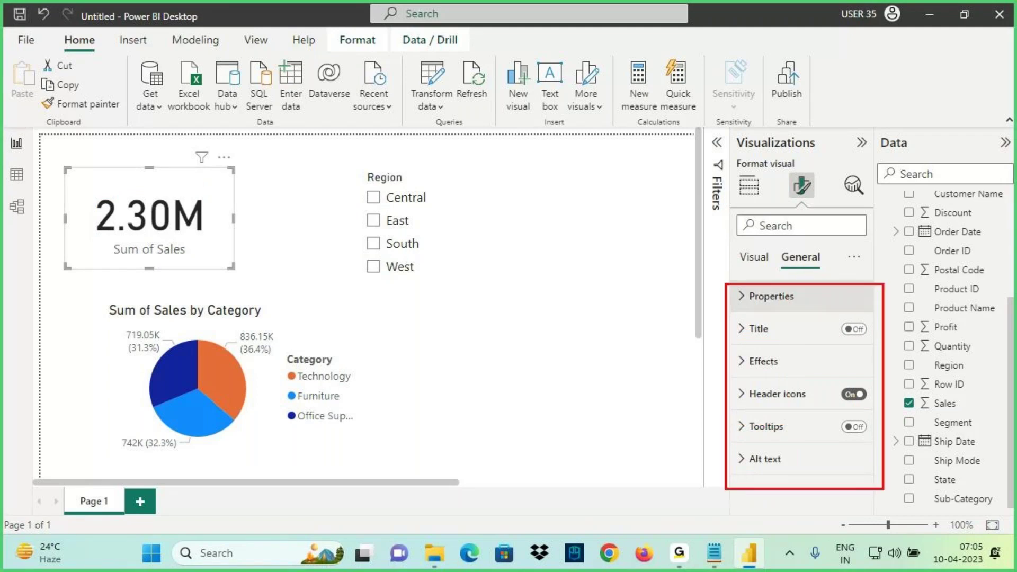
{"action": "key", "text": "Escape"}
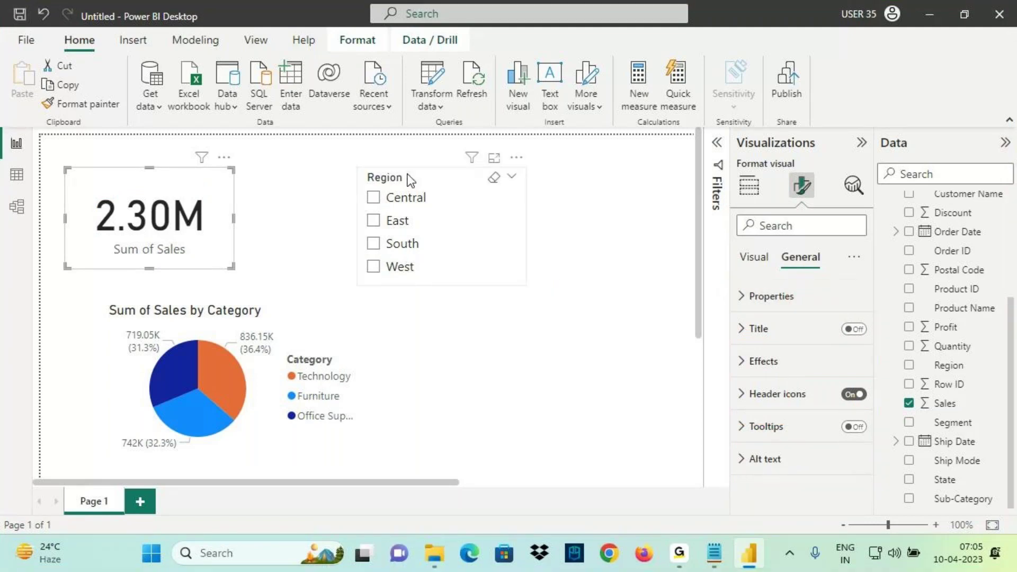
Step: Select the Region slicer, annotate its General formatting options, tick-mark the visuals on the page, and clear the annotations
{"action": "left_click", "coordinate": [408, 174]}
{"action": "key", "text": "ctrl+2"}
{"action": "left_click_drag", "start_coordinate": [774, 268], "coordinate": [831, 262]}
{"action": "mouse_move", "coordinate": [719, 285]}
{"action": "left_mouse_down"}
{"action": "mouse_move", "coordinate": [867, 410]}
{"action": "mouse_move", "coordinate": [894, 455]}
{"action": "left_mouse_up"}
{"action": "left_click_drag", "start_coordinate": [730, 289], "coordinate": [691, 243]}
{"action": "left_click_drag", "start_coordinate": [175, 198], "coordinate": [211, 147]}
{"action": "left_click_drag", "start_coordinate": [234, 342], "coordinate": [275, 296]}
{"action": "key", "text": "Escape"}
Step: Move the pie chart beneath the Region slicer and slightly resize the Sales card
{"action": "left_click", "coordinate": [363, 337]}
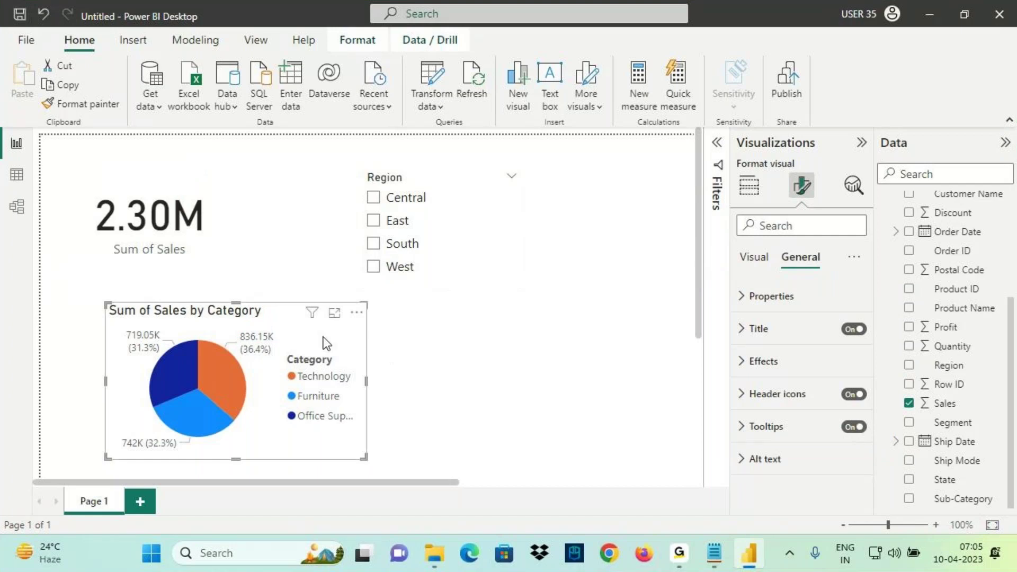
{"action": "left_click", "coordinate": [151, 252]}
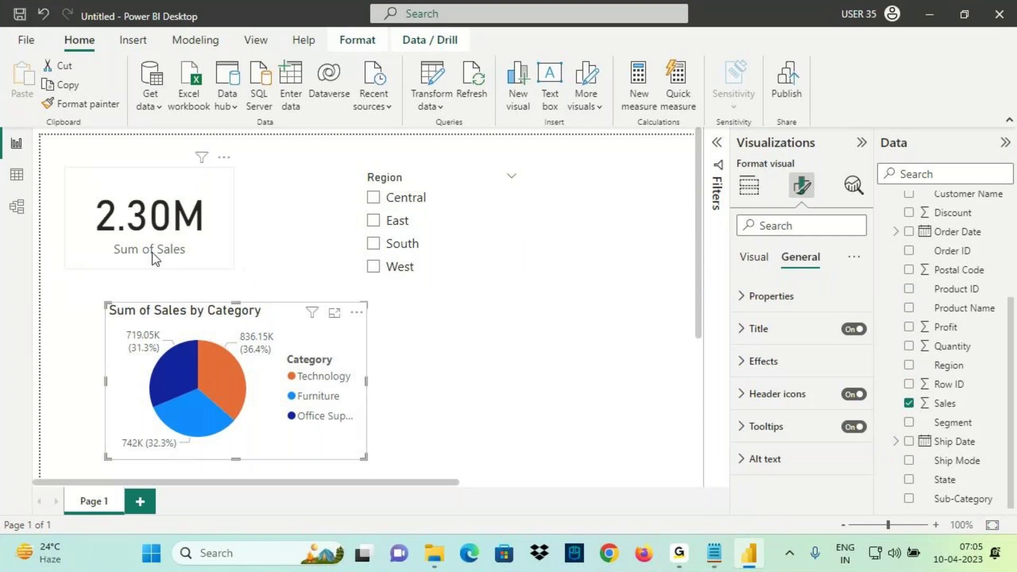
{"action": "left_click_drag", "start_coordinate": [308, 362], "coordinate": [530, 383]}
{"action": "left_click", "coordinate": [191, 266]}
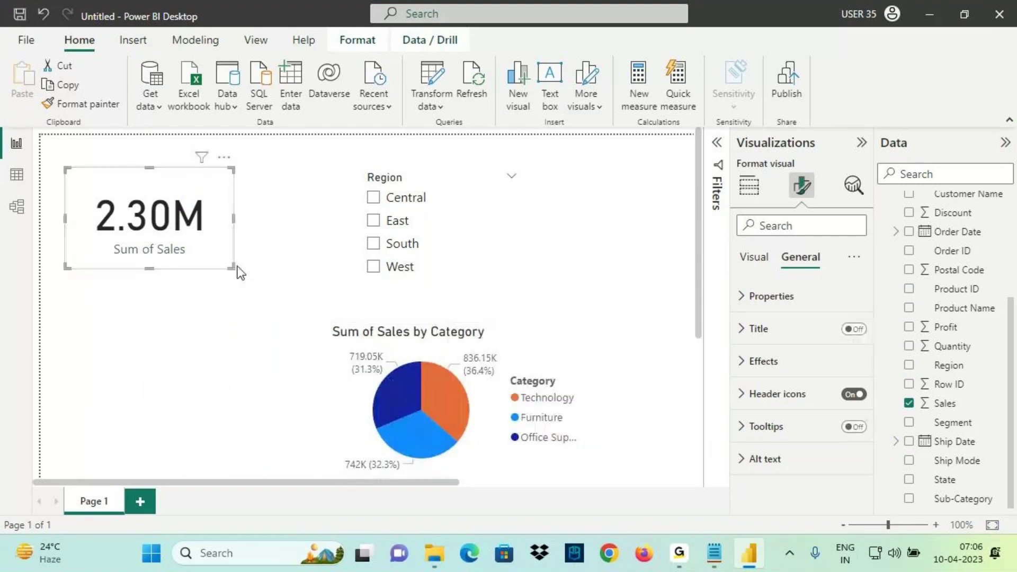
{"action": "left_click_drag", "start_coordinate": [236, 271], "coordinate": [237, 261]}
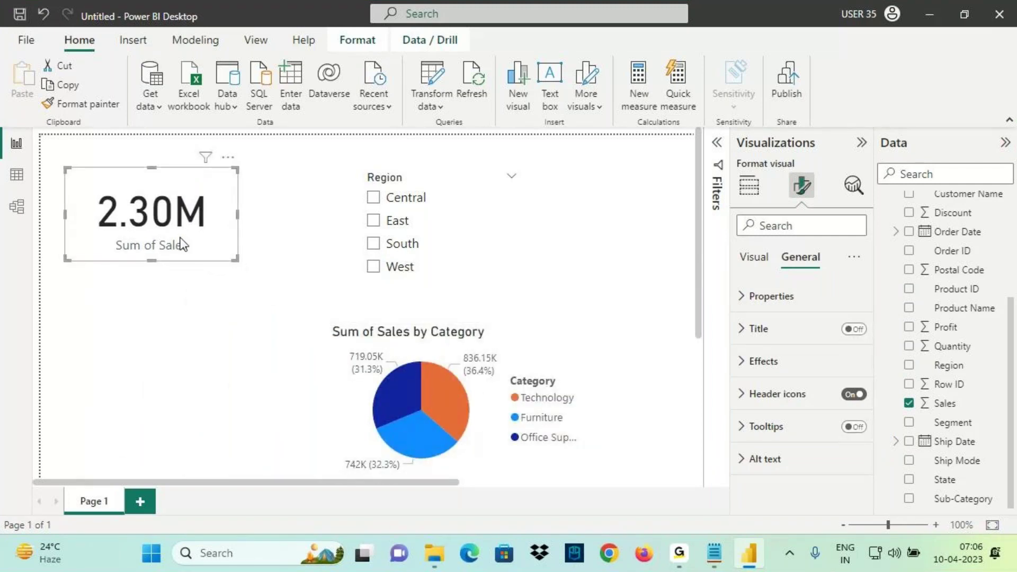
Step: Add a second card visual showing Profit from Orders and place it beneath the Sales card
{"action": "left_click", "coordinate": [146, 310]}
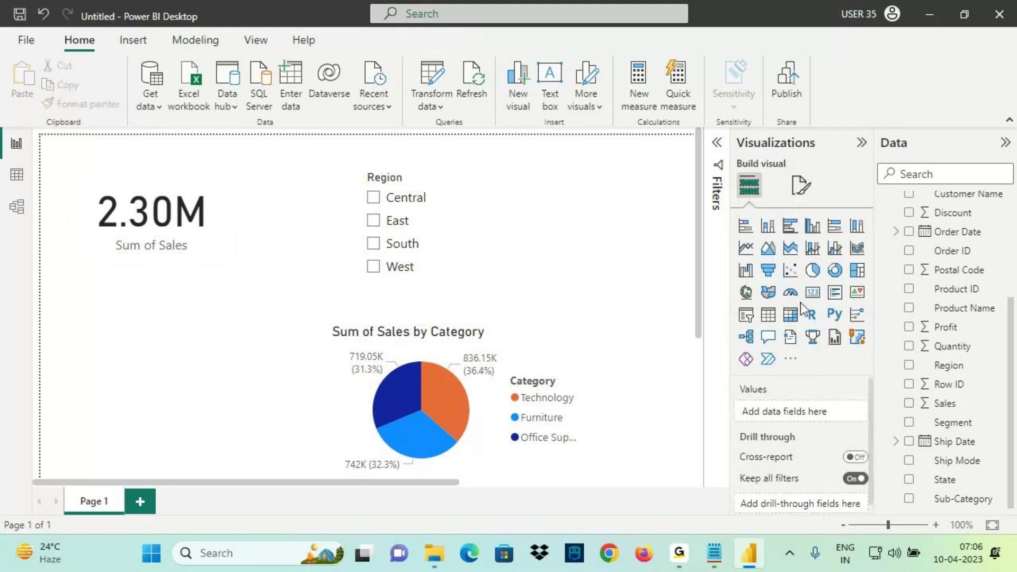
{"action": "scroll", "coordinate": [504, 336], "scroll_direction": "down", "scroll_amount": 3}
{"action": "left_click_drag", "start_coordinate": [164, 422], "coordinate": [159, 267]}
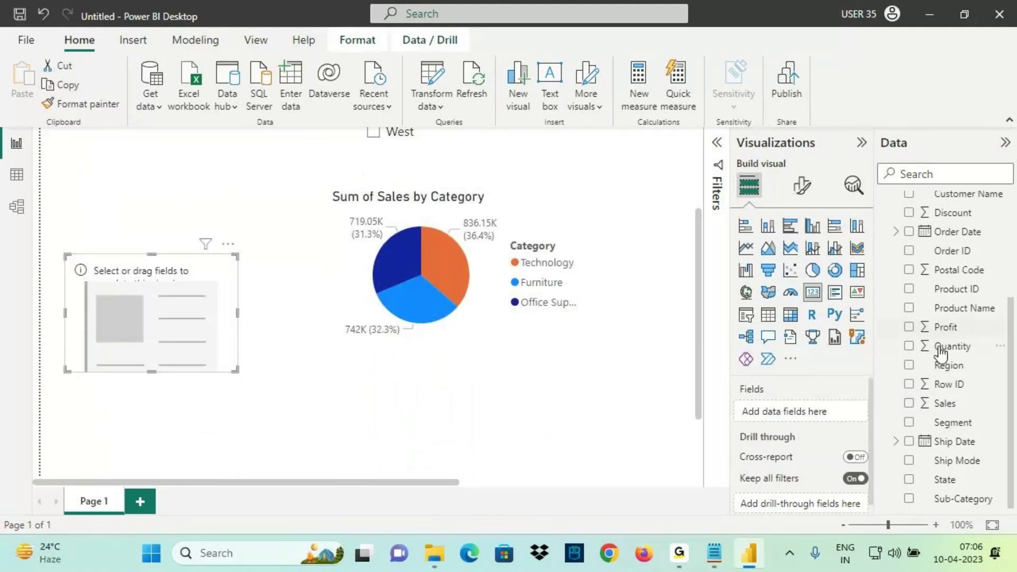
{"action": "left_click_drag", "start_coordinate": [949, 327], "coordinate": [205, 275]}
{"action": "left_click_drag", "start_coordinate": [150, 432], "coordinate": [145, 357]}
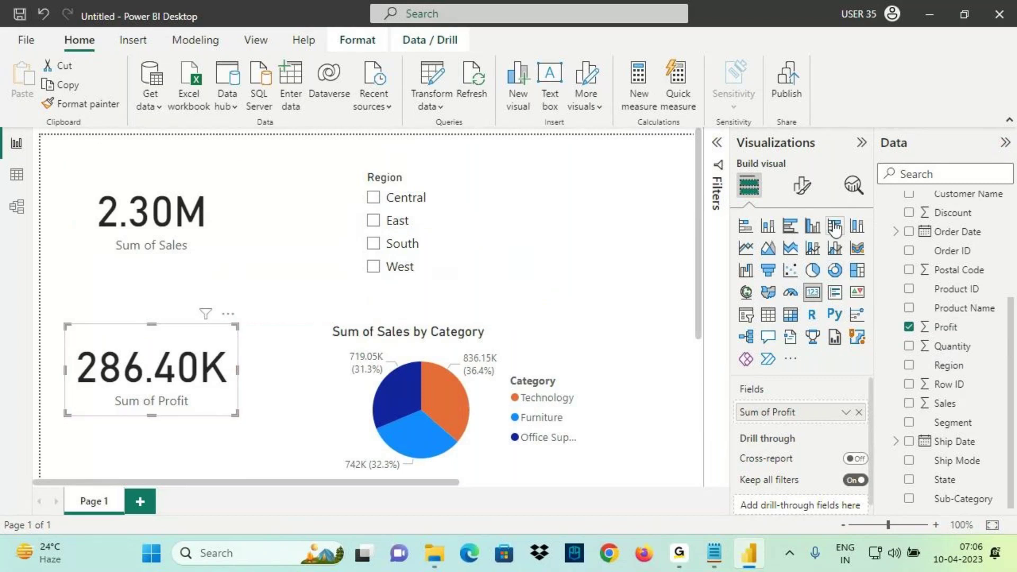
Step: Set the Profit card's callout value font size to 28 and open its General formatting options
{"action": "left_click", "coordinate": [809, 196]}
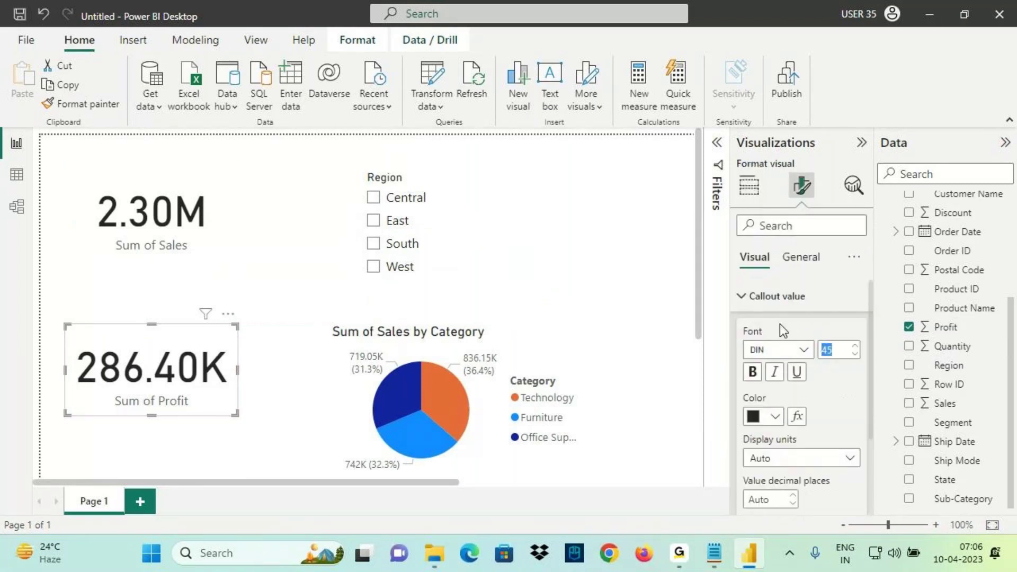
{"action": "type", "text": "2"}
{"action": "type", "text": "8"}
{"action": "left_click", "coordinate": [800, 256]}
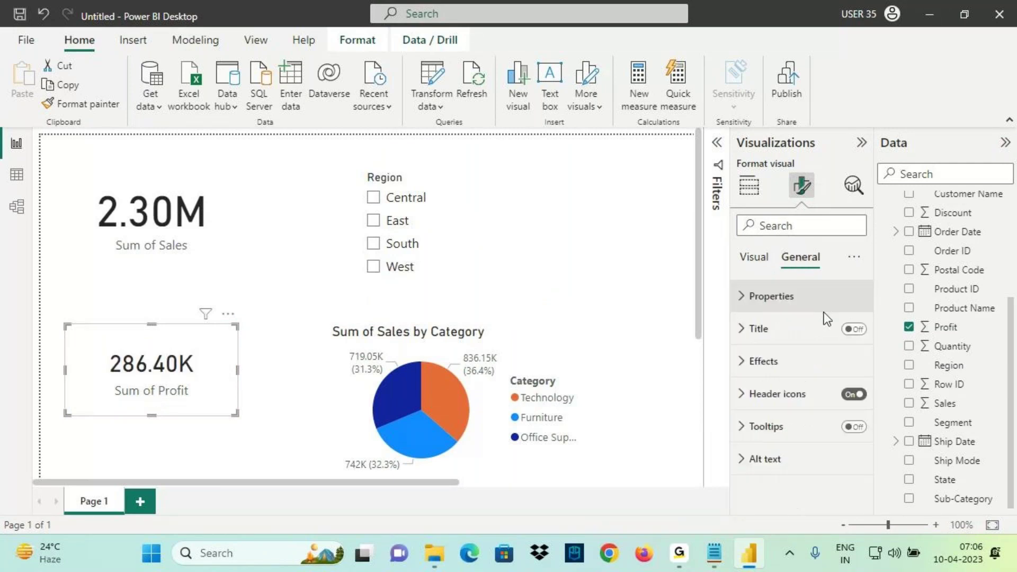
Step: Give the Profit card a grey visual border and copy its formatting onto the Sales card
{"action": "left_click", "coordinate": [767, 361]}
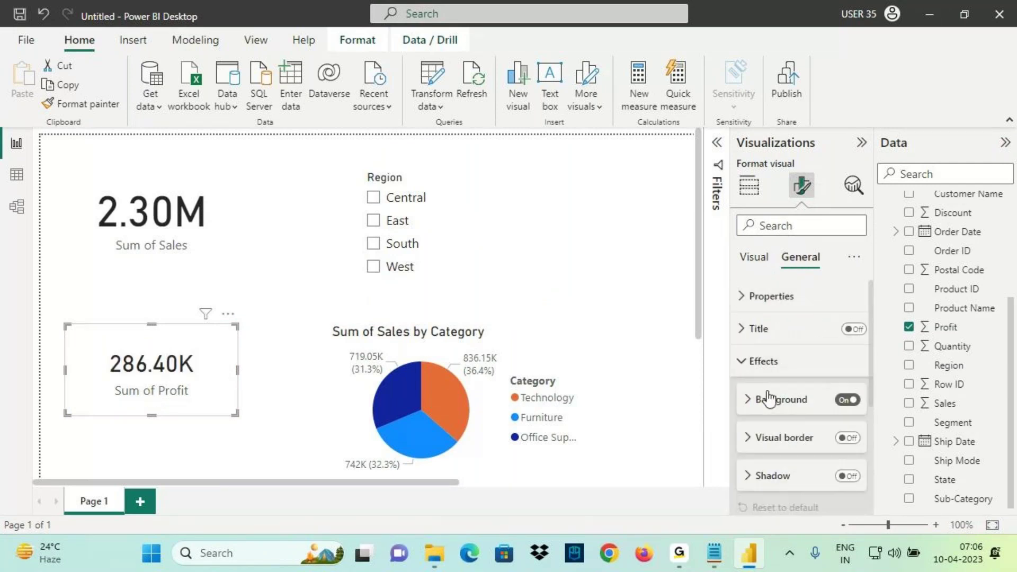
{"action": "left_click", "coordinate": [847, 438]}
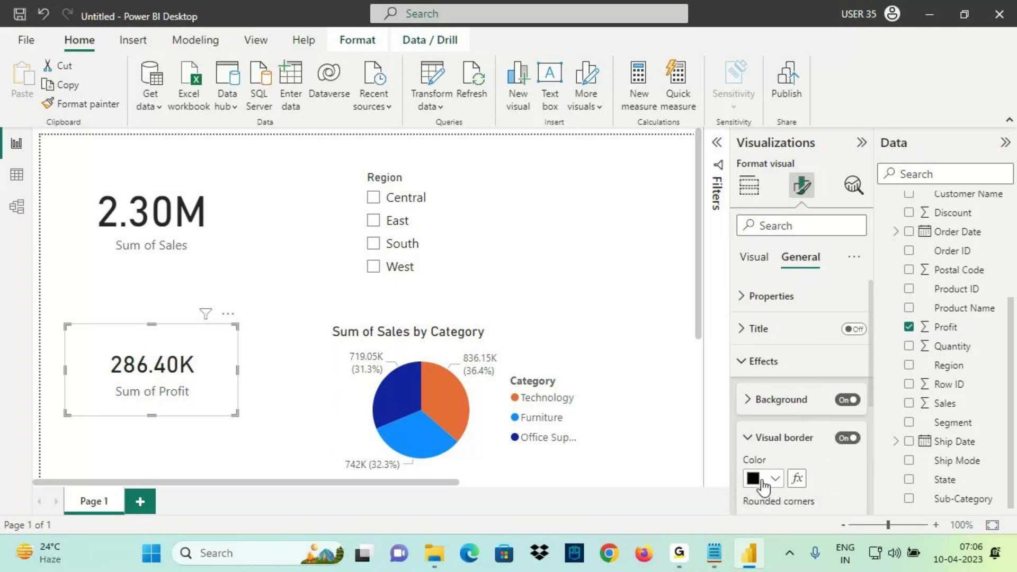
{"action": "left_click", "coordinate": [757, 483]}
{"action": "left_click", "coordinate": [763, 321]}
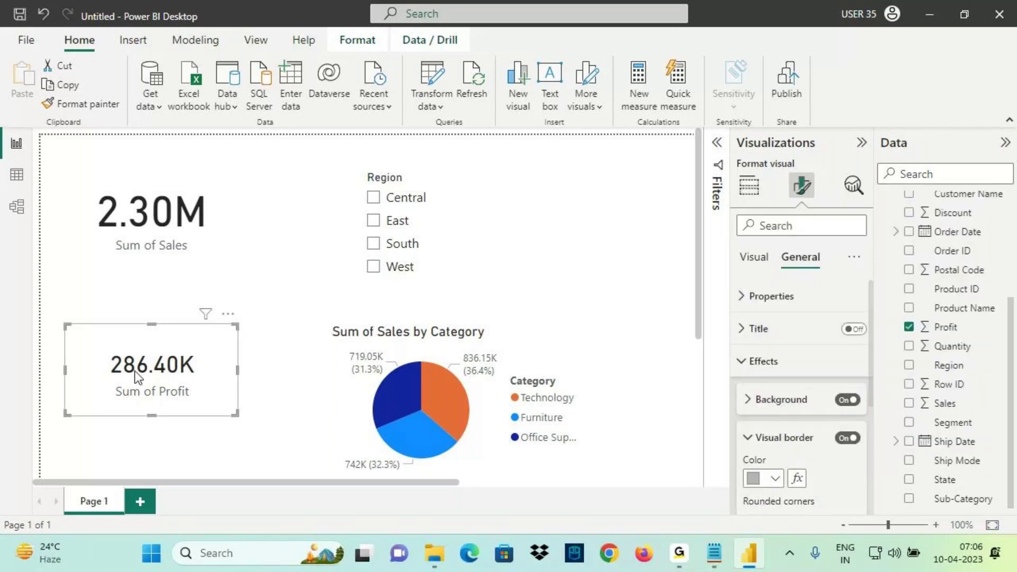
{"action": "left_click", "coordinate": [126, 186]}
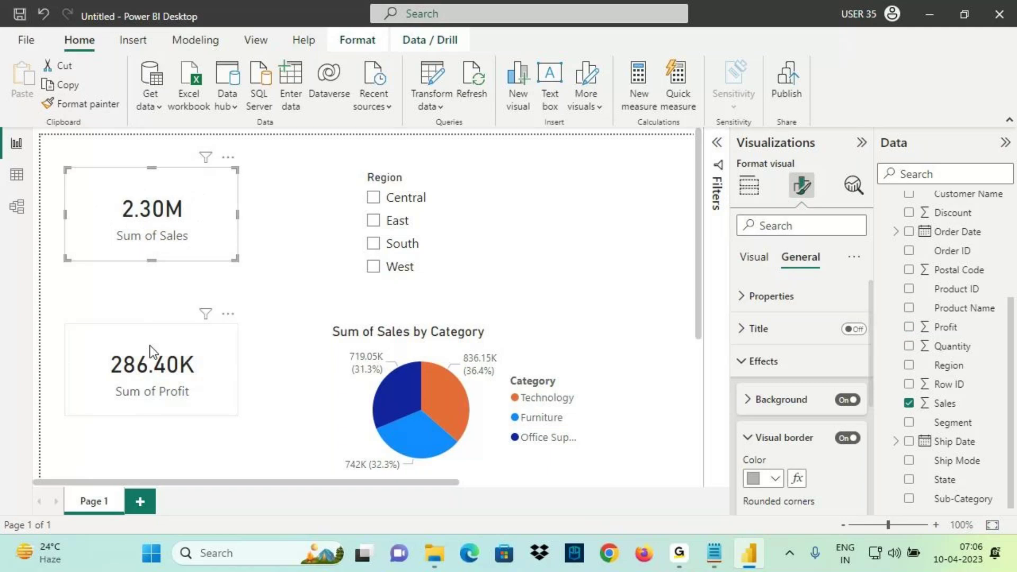
{"action": "left_click_drag", "start_coordinate": [151, 371], "coordinate": [167, 371]}
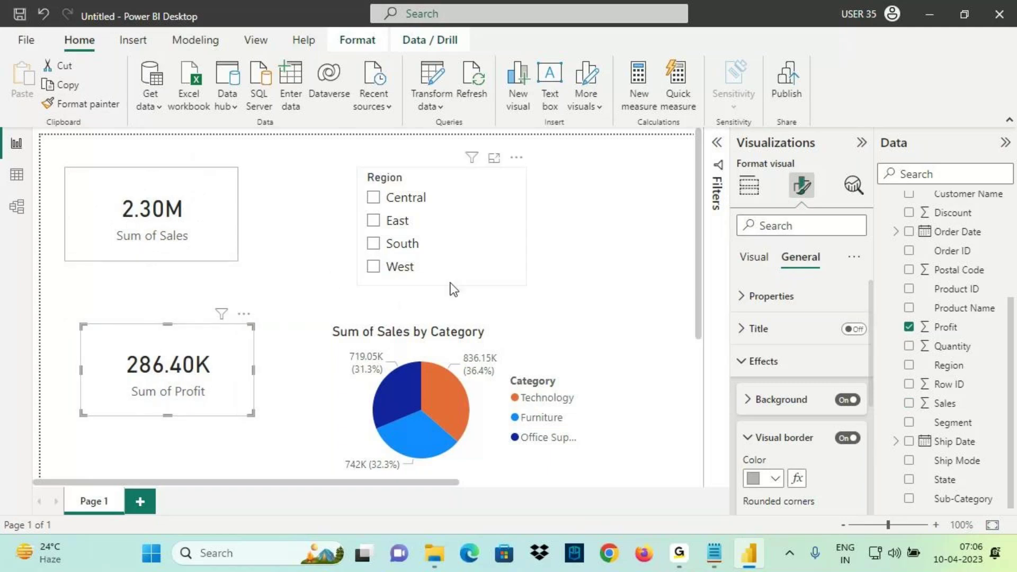
Step: Turn on the Region slicer's visual border and set its color to grey
{"action": "left_click", "coordinate": [472, 198]}
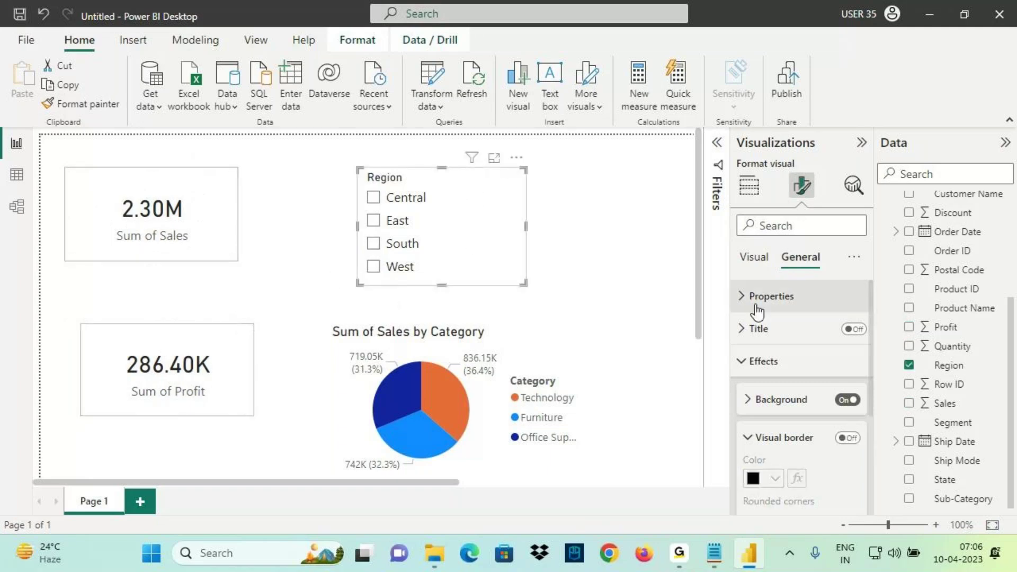
{"action": "left_click", "coordinate": [757, 362]}
{"action": "left_click", "coordinate": [756, 361]}
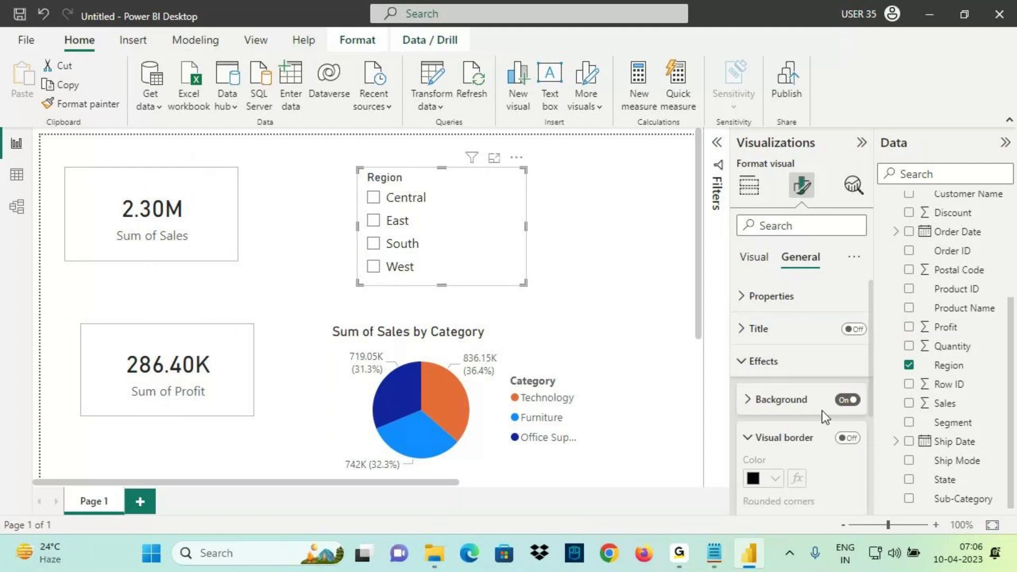
{"action": "left_click", "coordinate": [848, 438]}
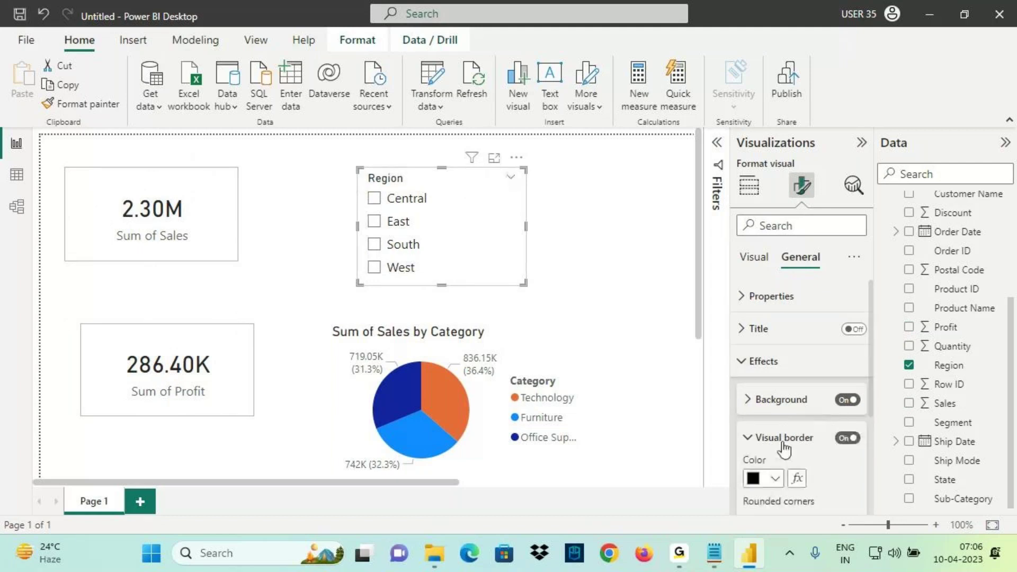
{"action": "left_click", "coordinate": [775, 479]}
{"action": "left_click", "coordinate": [763, 270]}
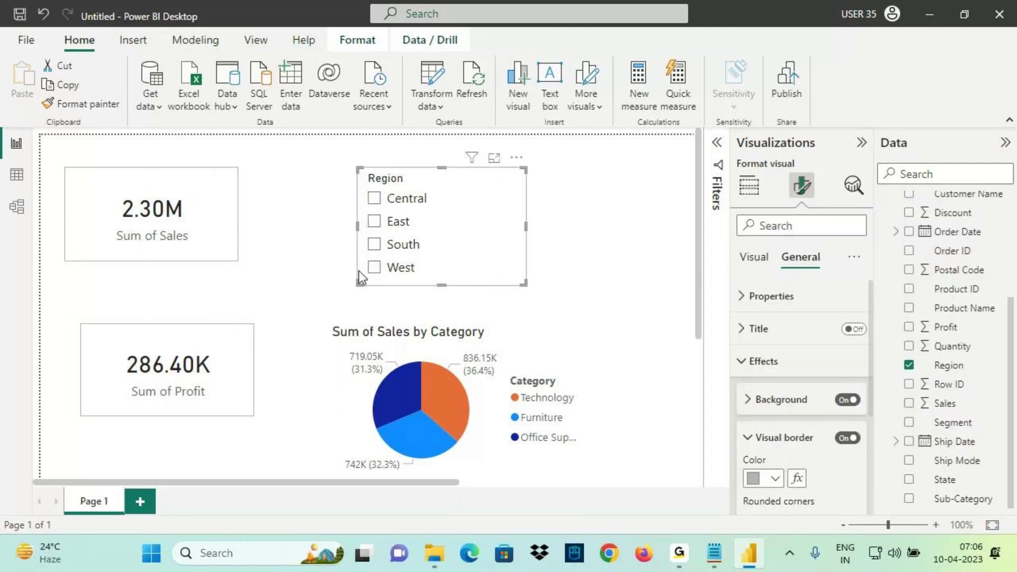
Step: Copy the Region slicer's formatting onto the pie chart with Format painter and nudge the chart slightly upward
{"action": "left_click", "coordinate": [82, 104]}
{"action": "left_click", "coordinate": [489, 332]}
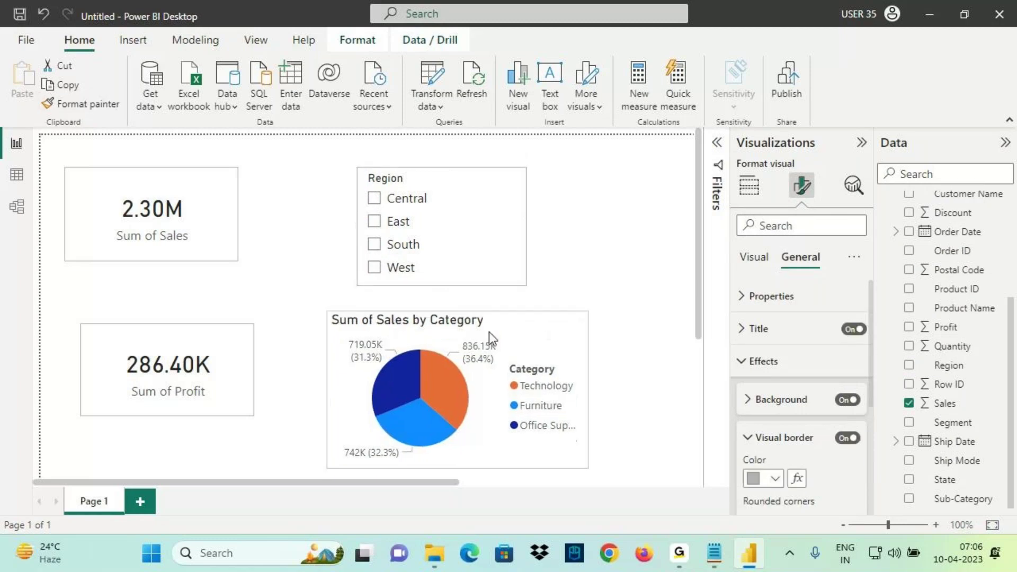
{"action": "left_click_drag", "start_coordinate": [488, 332], "coordinate": [485, 323]}
Step: Nudge the Profit card slightly, then view the Size settings in the Sales card's General properties and collapse them
{"action": "left_click", "coordinate": [179, 221]}
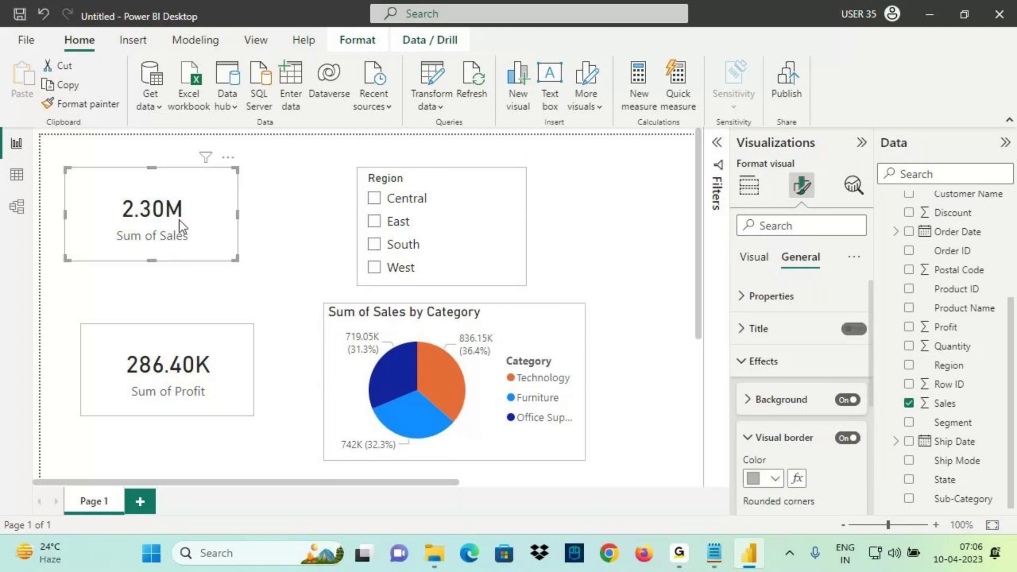
{"action": "left_click_drag", "start_coordinate": [174, 370], "coordinate": [177, 376]}
{"action": "left_click", "coordinate": [842, 361]}
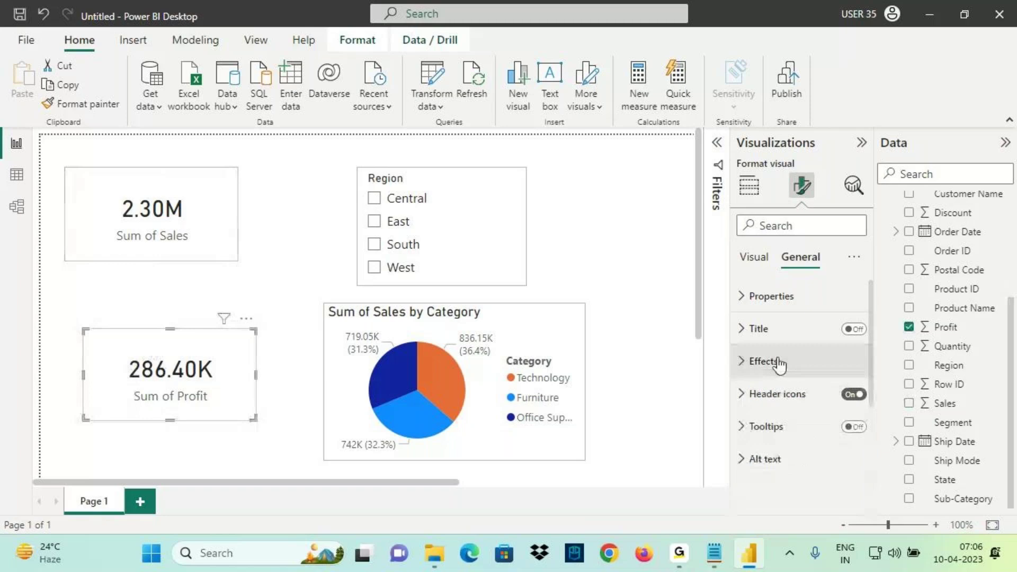
{"action": "left_click", "coordinate": [132, 188]}
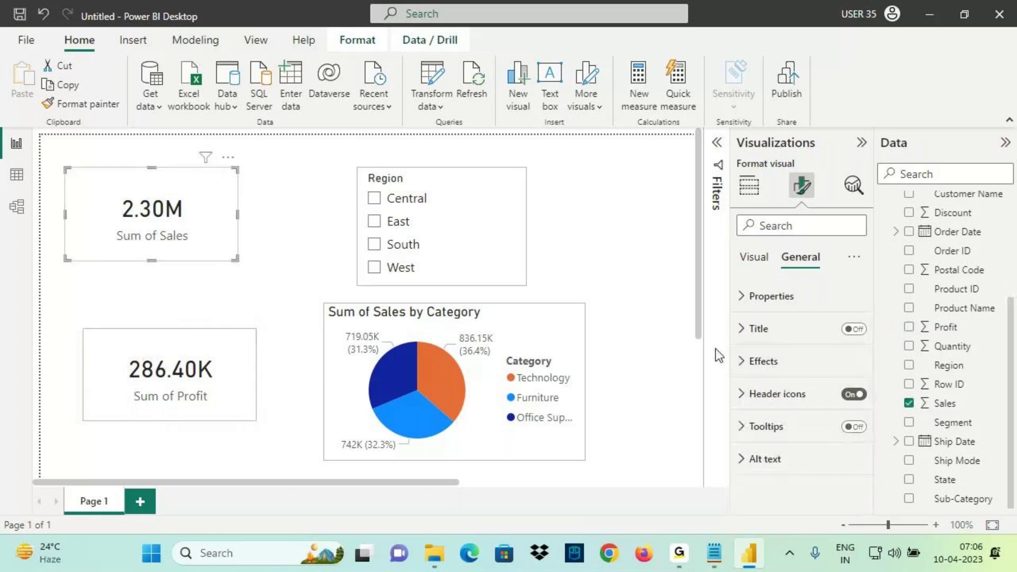
{"action": "left_click", "coordinate": [772, 297]}
{"action": "left_click", "coordinate": [771, 296]}
{"action": "left_click", "coordinate": [765, 296]}
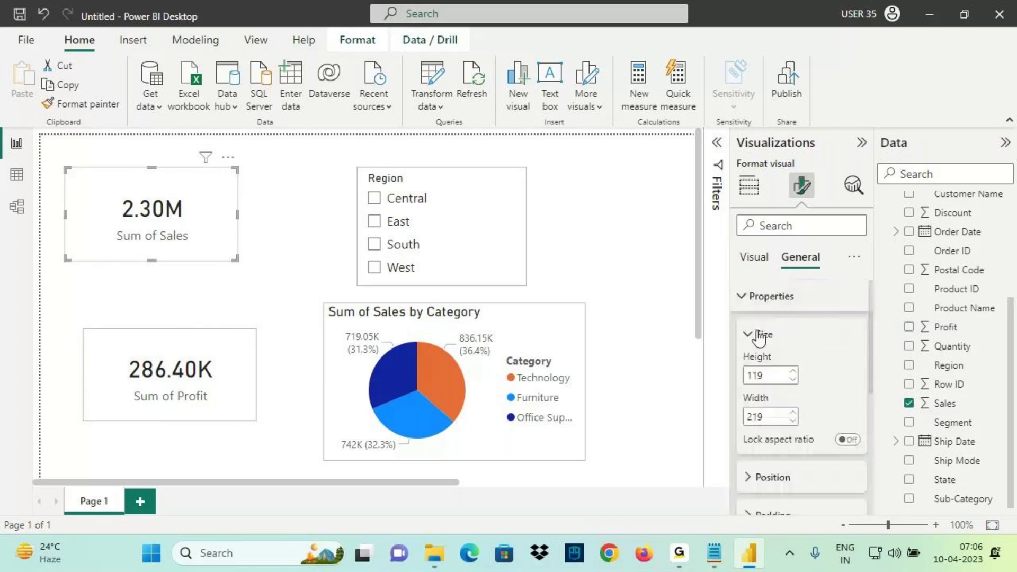
{"action": "left_click", "coordinate": [746, 336]}
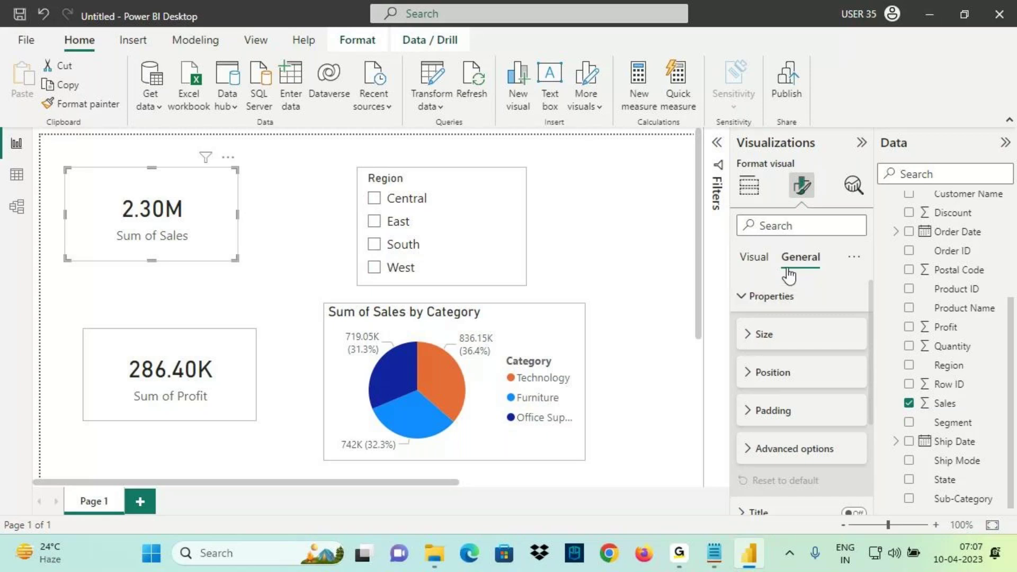
Step: Underline the General heading and circle the Size property on screen, then clear the annotations
{"action": "left_click_drag", "start_coordinate": [777, 271], "coordinate": [835, 270]}
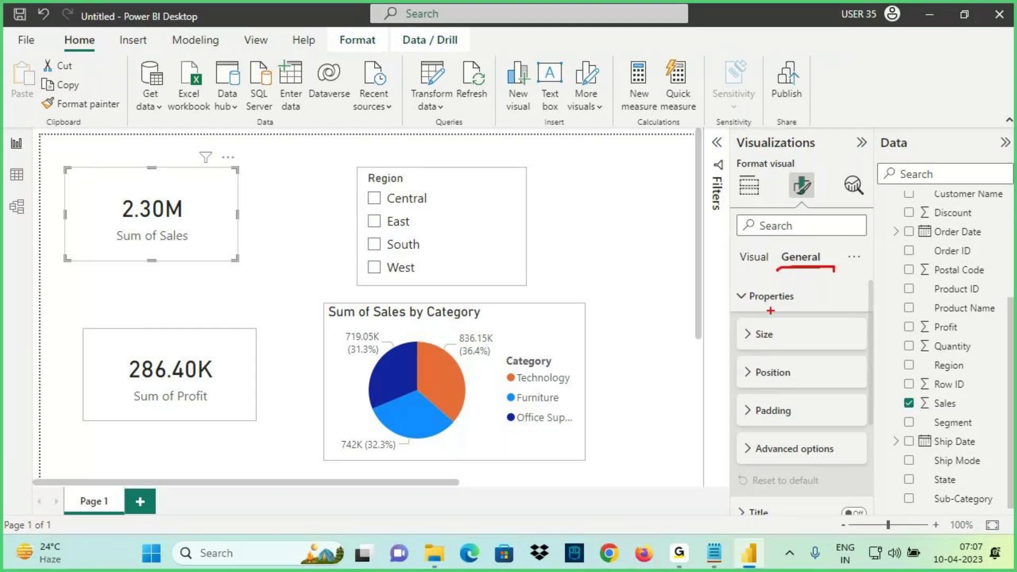
{"action": "mouse_move", "coordinate": [751, 329]}
{"action": "left_mouse_down"}
{"action": "mouse_move", "coordinate": [781, 343]}
{"action": "mouse_move", "coordinate": [752, 351]}
{"action": "mouse_move", "coordinate": [785, 349]}
{"action": "left_mouse_up"}
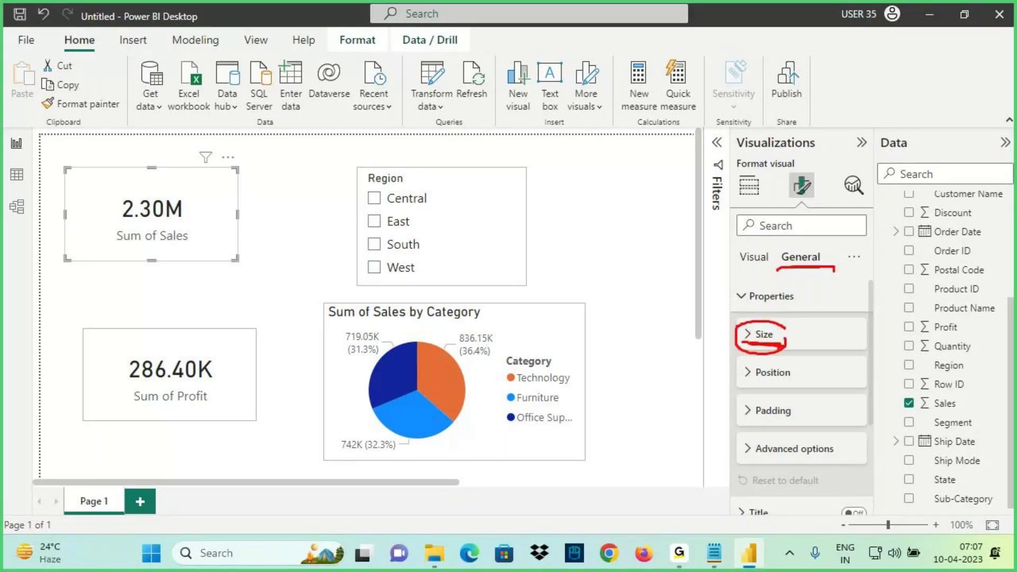
{"action": "key", "text": "Escape"}
Step: Shrink the Profit card to about 179 wide by 94 high, move it closer to the Sales card, and select the Sales card
{"action": "left_click", "coordinate": [225, 411]}
{"action": "left_click_drag", "start_coordinate": [249, 419], "coordinate": [208, 368]}
{"action": "left_click", "coordinate": [177, 234]}
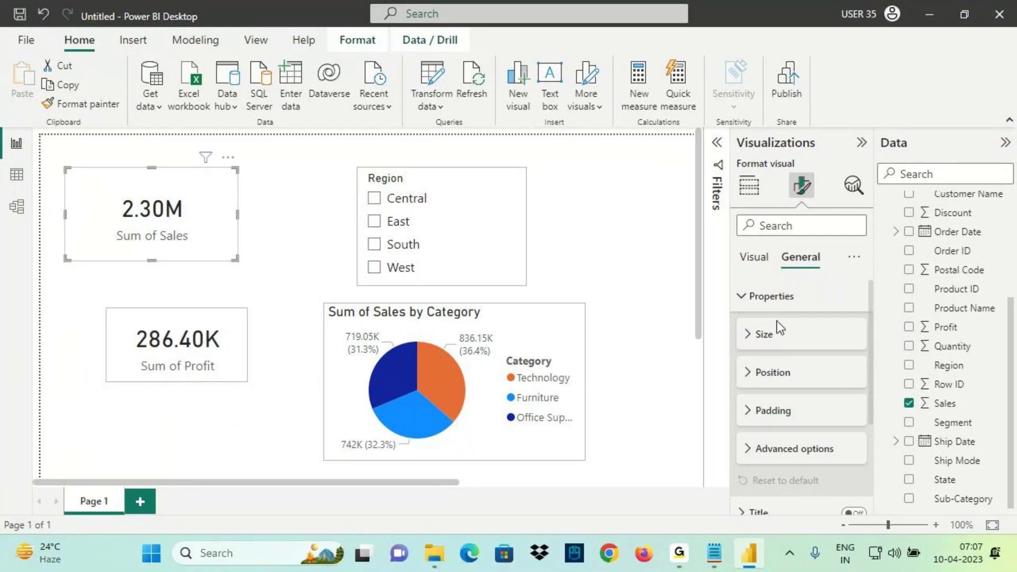
Step: Underline General and Size for the Sales card, clear the marks, and expand its Size settings
{"action": "key", "text": "ctrl+2"}
{"action": "left_click_drag", "start_coordinate": [782, 273], "coordinate": [826, 269]}
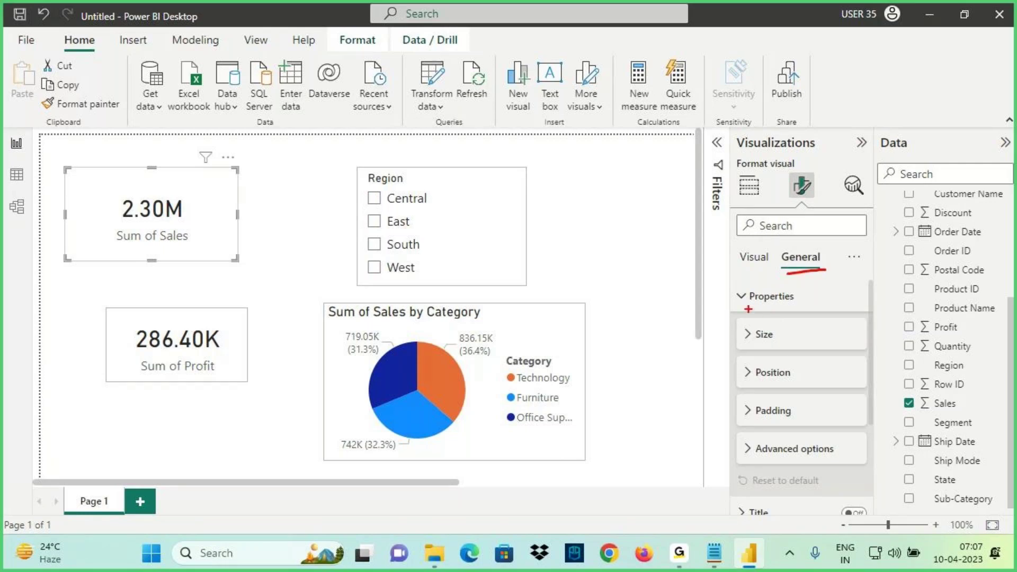
{"action": "left_click_drag", "start_coordinate": [744, 345], "coordinate": [795, 343]}
{"action": "key", "text": "Escape"}
{"action": "left_click", "coordinate": [752, 343]}
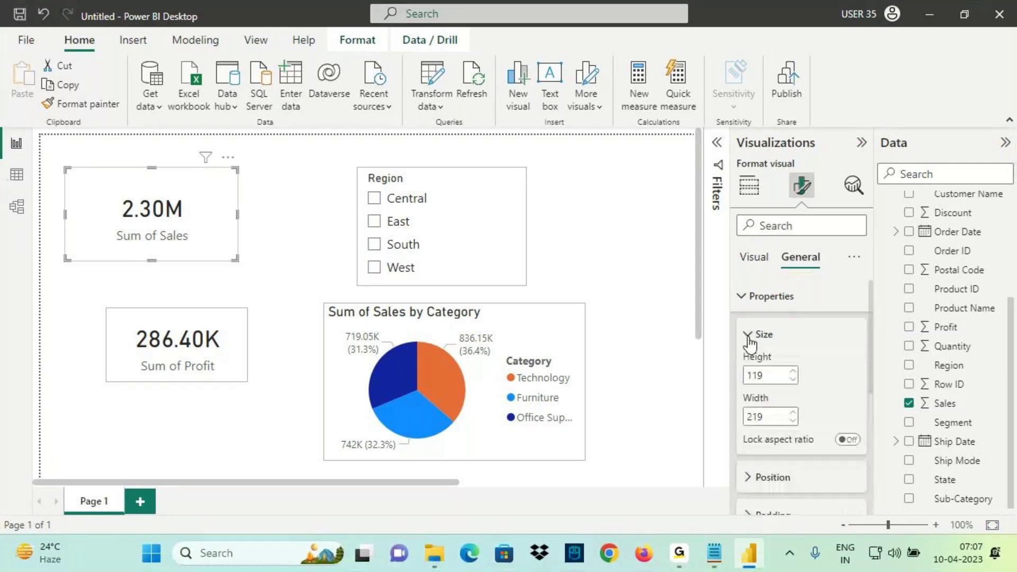
Step: Annotate the Sales card's Height and Width values, label its edges 119 and 219, add arrows, and clear the annotations
{"action": "key", "text": "ctrl+2"}
{"action": "left_click_drag", "start_coordinate": [744, 386], "coordinate": [776, 387]}
{"action": "left_click_drag", "start_coordinate": [743, 431], "coordinate": [788, 426]}
{"action": "left_click_drag", "start_coordinate": [236, 167], "coordinate": [238, 260]}
{"action": "left_click_drag", "start_coordinate": [74, 260], "coordinate": [243, 261]}
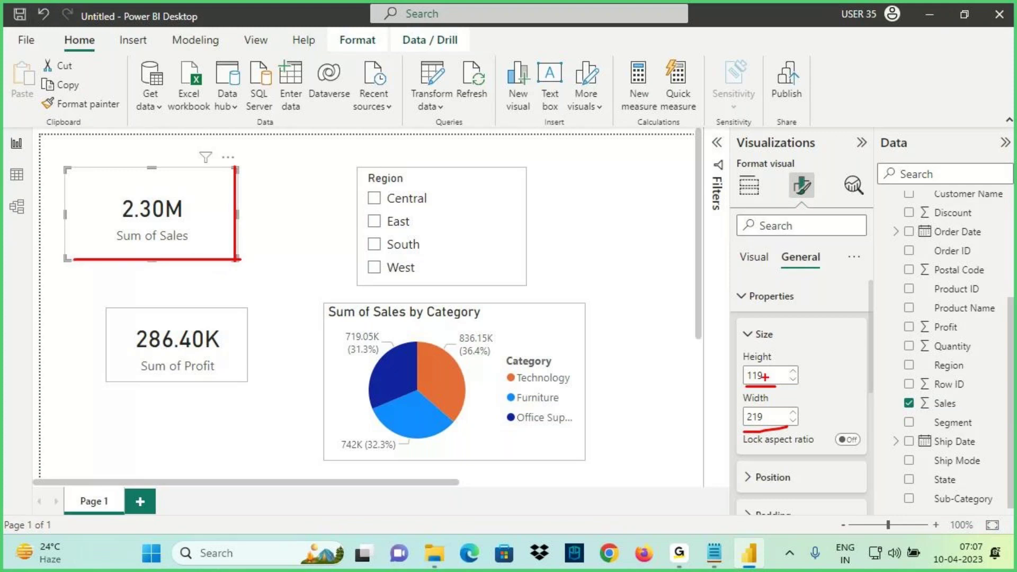
{"action": "left_click_drag", "start_coordinate": [747, 384], "coordinate": [774, 380]}
{"action": "mouse_move", "coordinate": [245, 211]}
{"action": "left_mouse_down"}
{"action": "mouse_move", "coordinate": [250, 190]}
{"action": "mouse_move", "coordinate": [253, 210]}
{"action": "mouse_move", "coordinate": [280, 223]}
{"action": "left_mouse_up"}
{"action": "mouse_move", "coordinate": [119, 268]}
{"action": "left_mouse_down"}
{"action": "mouse_move", "coordinate": [130, 266]}
{"action": "mouse_move", "coordinate": [137, 285]}
{"action": "mouse_move", "coordinate": [160, 276]}
{"action": "mouse_move", "coordinate": [158, 284]}
{"action": "left_mouse_up"}
{"action": "left_click_drag", "start_coordinate": [135, 291], "coordinate": [174, 287]}
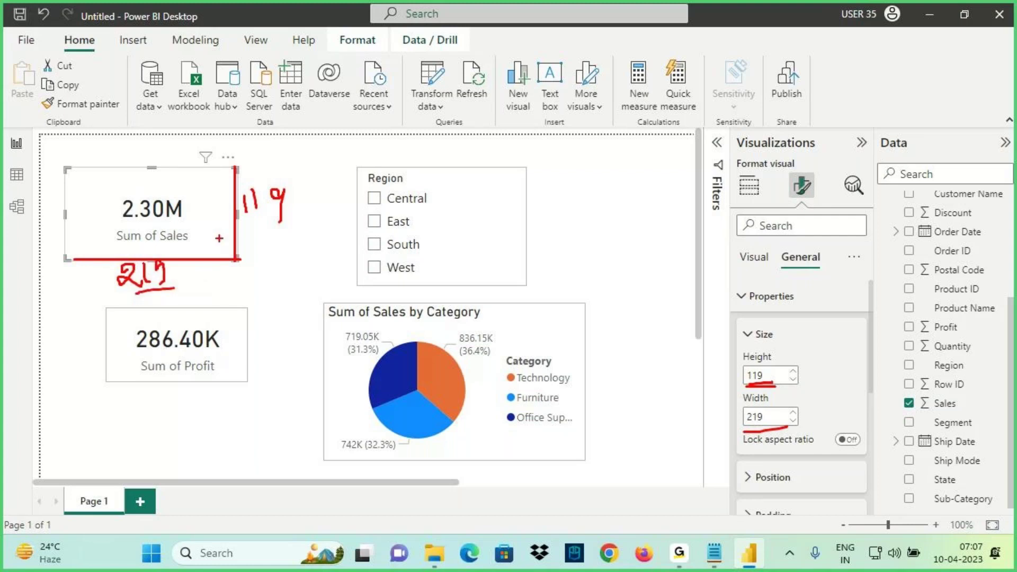
{"action": "mouse_move", "coordinate": [117, 142]}
{"action": "left_mouse_down"}
{"action": "mouse_move", "coordinate": [122, 195]}
{"action": "mouse_move", "coordinate": [136, 159]}
{"action": "left_mouse_up"}
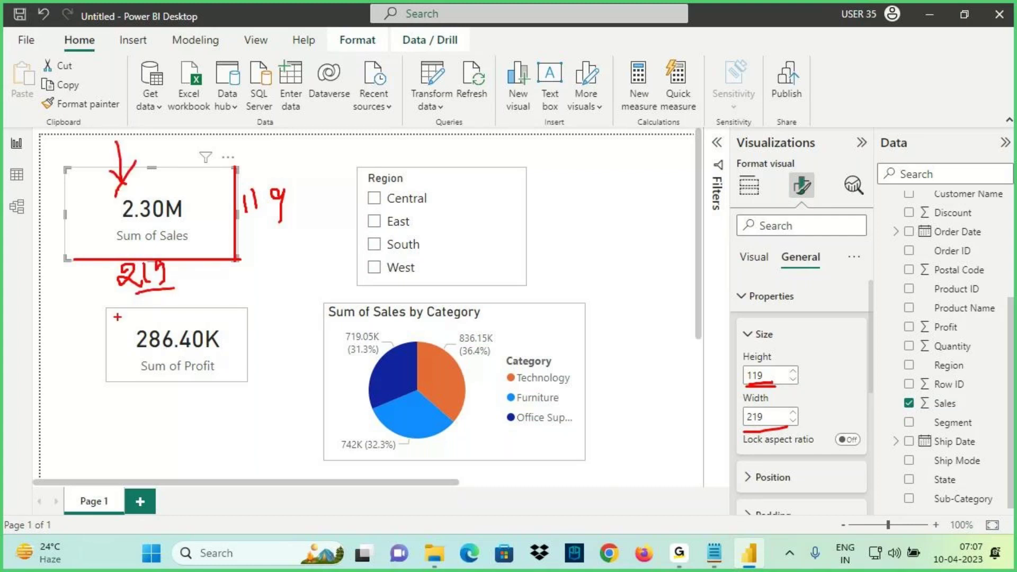
{"action": "mouse_move", "coordinate": [127, 286]}
{"action": "left_mouse_down"}
{"action": "mouse_move", "coordinate": [130, 326]}
{"action": "mouse_move", "coordinate": [151, 301]}
{"action": "left_mouse_up"}
{"action": "key", "text": "Escape"}
Step: Select the Profit card to view its size, circle and point arrows at both cards for comparison, and clear the annotations
{"action": "left_click", "coordinate": [145, 345]}
{"action": "key", "text": "ctrl+2"}
{"action": "left_click_drag", "start_coordinate": [131, 265], "coordinate": [192, 260]}
{"action": "left_click_drag", "start_coordinate": [140, 378], "coordinate": [205, 362]}
{"action": "mouse_move", "coordinate": [202, 189]}
{"action": "left_mouse_down"}
{"action": "mouse_move", "coordinate": [154, 169]}
{"action": "mouse_move", "coordinate": [114, 211]}
{"action": "mouse_move", "coordinate": [192, 233]}
{"action": "mouse_move", "coordinate": [135, 180]}
{"action": "left_mouse_up"}
{"action": "mouse_move", "coordinate": [167, 310]}
{"action": "left_mouse_down"}
{"action": "mouse_move", "coordinate": [125, 341]}
{"action": "mouse_move", "coordinate": [173, 312]}
{"action": "left_mouse_up"}
{"action": "mouse_move", "coordinate": [118, 111]}
{"action": "left_mouse_down"}
{"action": "mouse_move", "coordinate": [137, 179]}
{"action": "mouse_move", "coordinate": [152, 162]}
{"action": "left_mouse_up"}
{"action": "left_click_drag", "start_coordinate": [165, 266], "coordinate": [166, 310]}
{"action": "left_click_drag", "start_coordinate": [155, 290], "coordinate": [175, 313]}
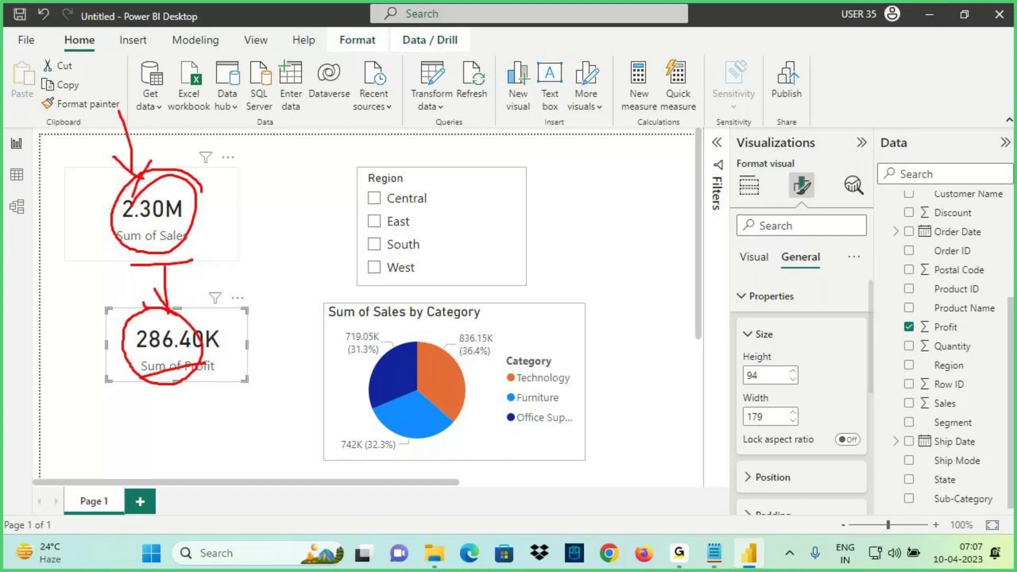
{"action": "key", "text": "Escape"}
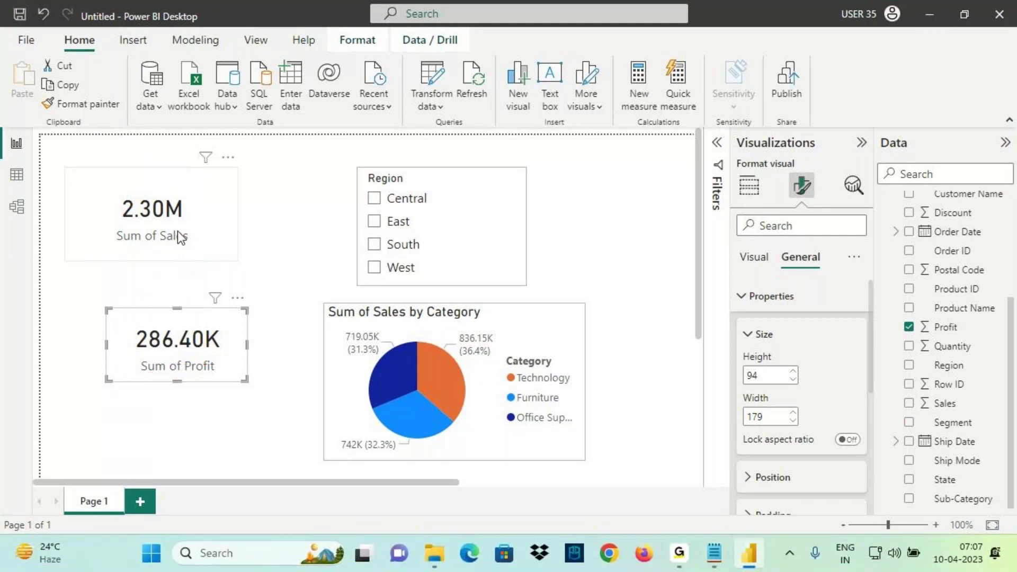
Step: Set the Sales card's height to 100 and width to 180
{"action": "left_click", "coordinate": [178, 232]}
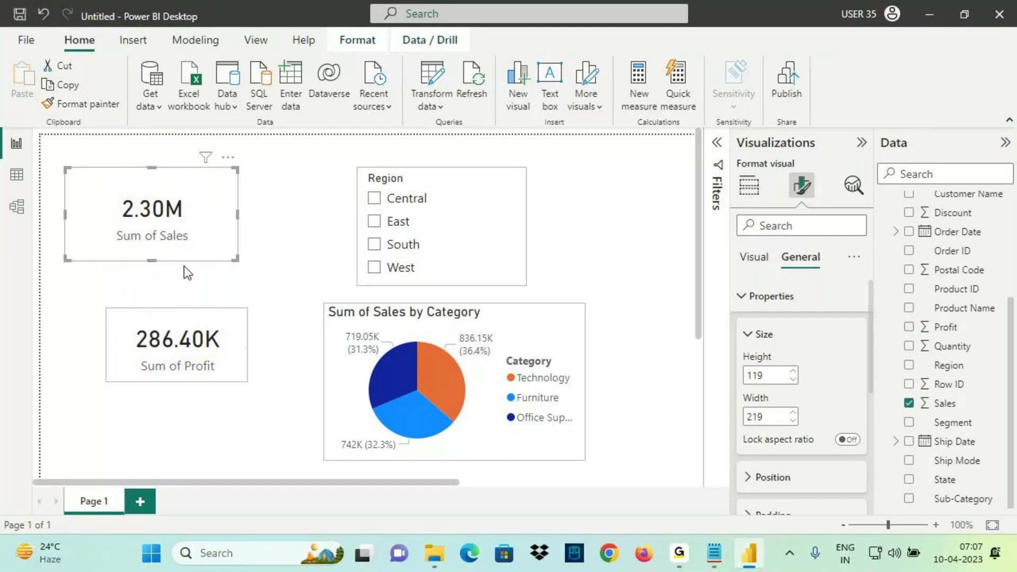
{"action": "double_click", "coordinate": [773, 376]}
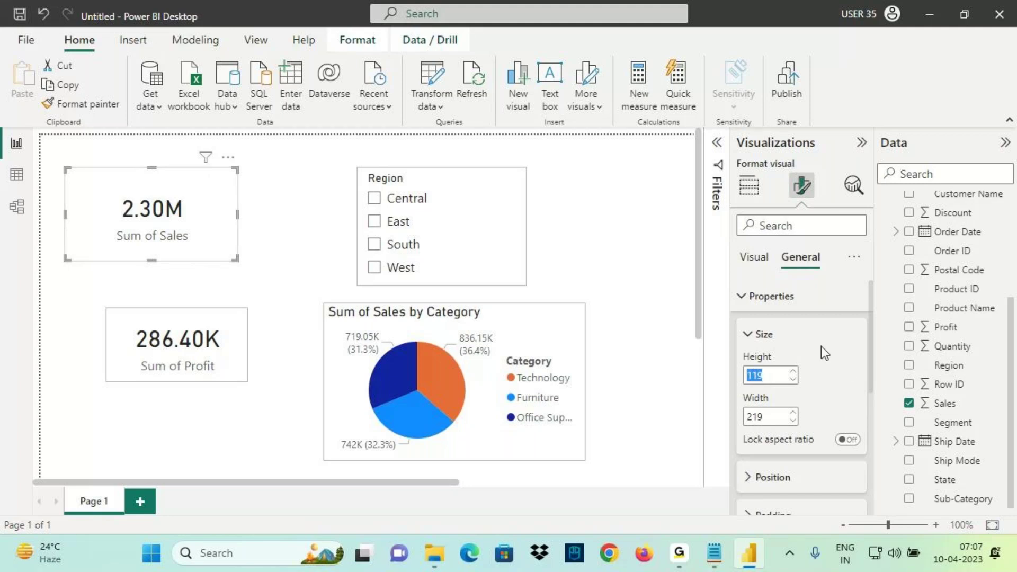
{"action": "type", "text": "100"}
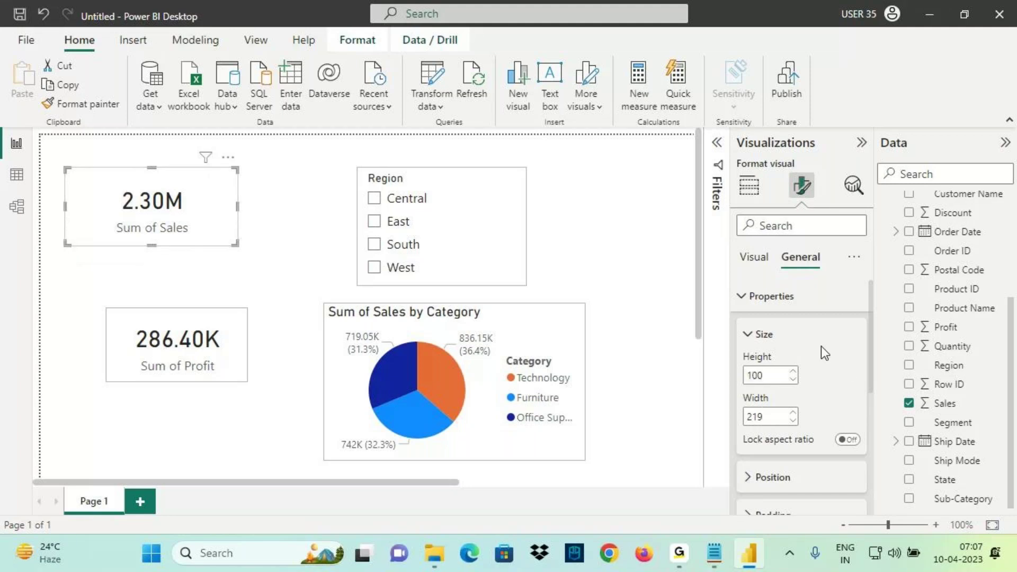
{"action": "double_click", "coordinate": [766, 419]}
{"action": "type", "text": "180"}
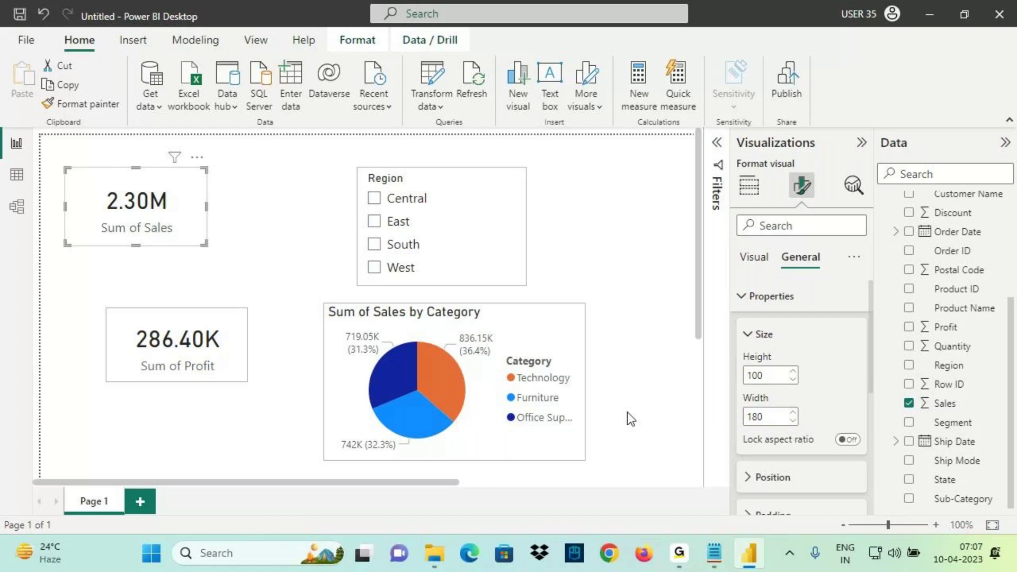
Step: Mark the resized Sales card's edges, draw a rectangle around the Profit card, and clear the annotations
{"action": "key", "text": "ctrl+2"}
{"action": "left_click_drag", "start_coordinate": [202, 164], "coordinate": [192, 253]}
{"action": "left_click_drag", "start_coordinate": [83, 239], "coordinate": [182, 243]}
{"action": "mouse_move", "coordinate": [109, 308]}
{"action": "left_mouse_down"}
{"action": "mouse_move", "coordinate": [195, 374]}
{"action": "mouse_move", "coordinate": [247, 380]}
{"action": "left_mouse_up"}
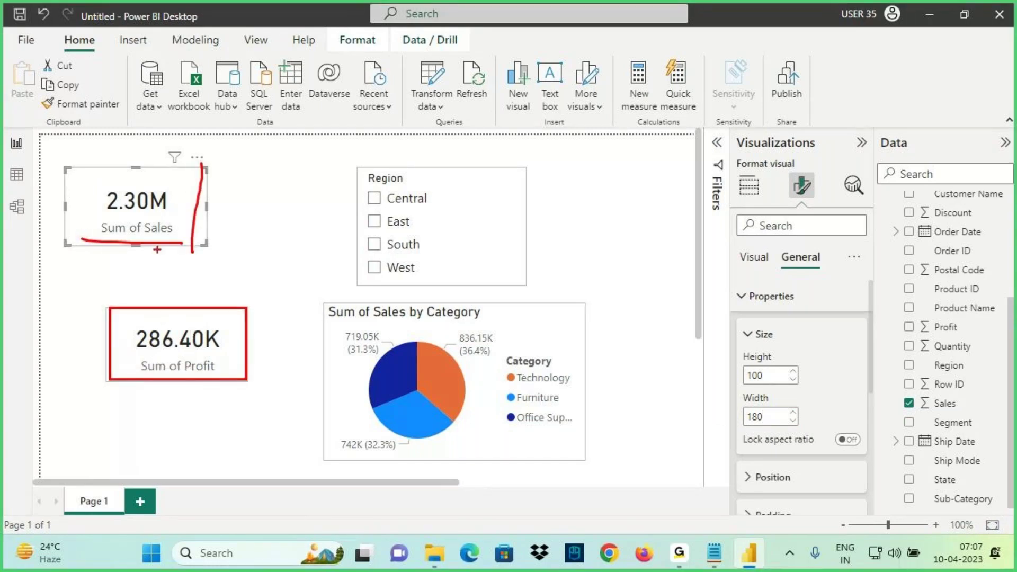
{"action": "key", "text": "Escape"}
Step: Select the Profit card, outline it, point an arrow at the Sales card, and clear the annotations
{"action": "left_click", "coordinate": [139, 320]}
{"action": "key", "text": "ctrl+2"}
{"action": "mouse_move", "coordinate": [105, 309]}
{"action": "left_mouse_down"}
{"action": "mouse_move", "coordinate": [228, 381]}
{"action": "mouse_move", "coordinate": [251, 382]}
{"action": "left_mouse_up"}
{"action": "mouse_move", "coordinate": [140, 156]}
{"action": "left_mouse_down"}
{"action": "mouse_move", "coordinate": [149, 195]}
{"action": "mouse_move", "coordinate": [162, 180]}
{"action": "left_mouse_up"}
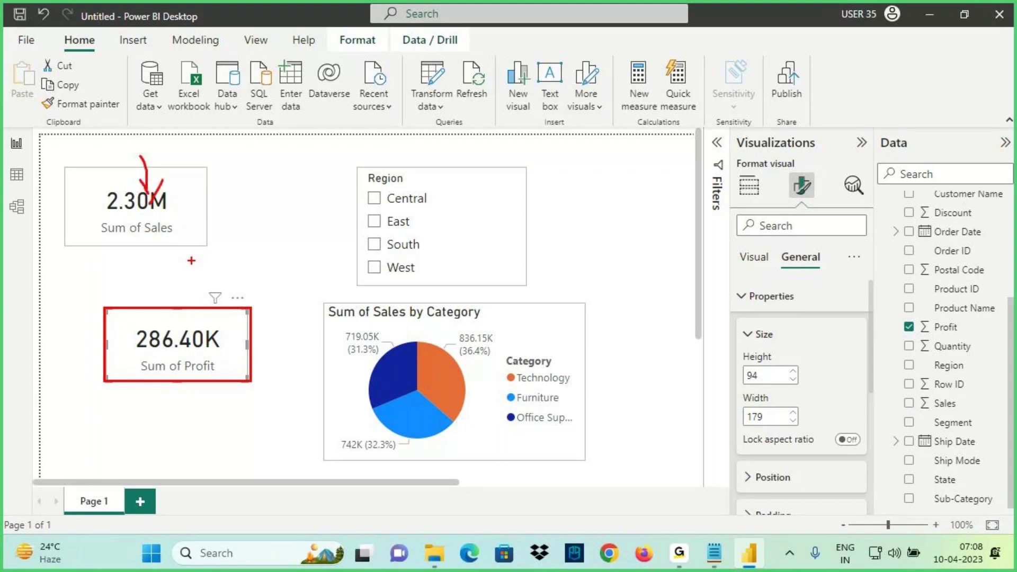
{"action": "key", "text": "Escape"}
Step: Check the Sales card's height and width values as the reference for the Profit card
{"action": "left_click", "coordinate": [160, 212]}
{"action": "left_click", "coordinate": [767, 372]}
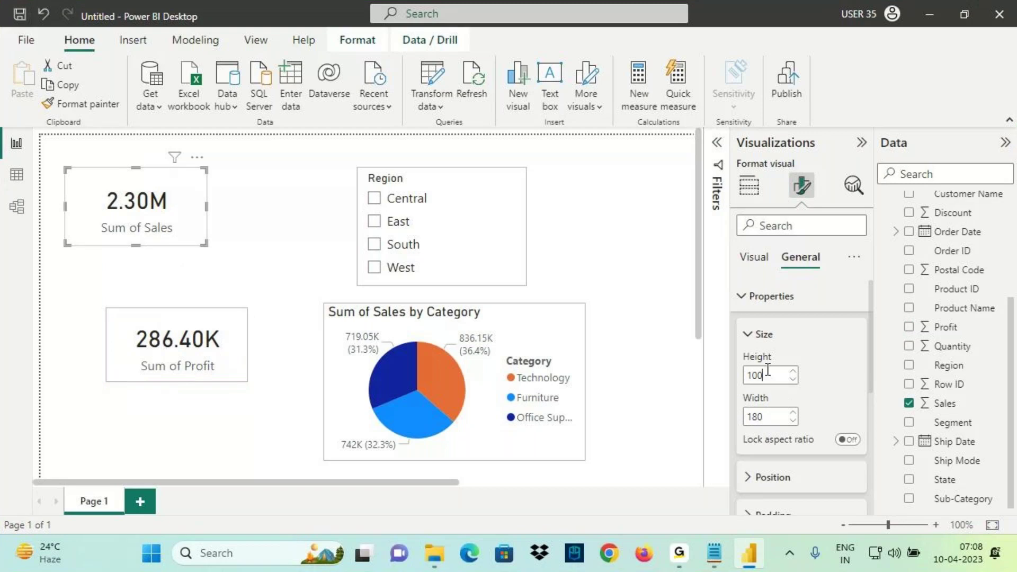
{"action": "double_click", "coordinate": [771, 417]}
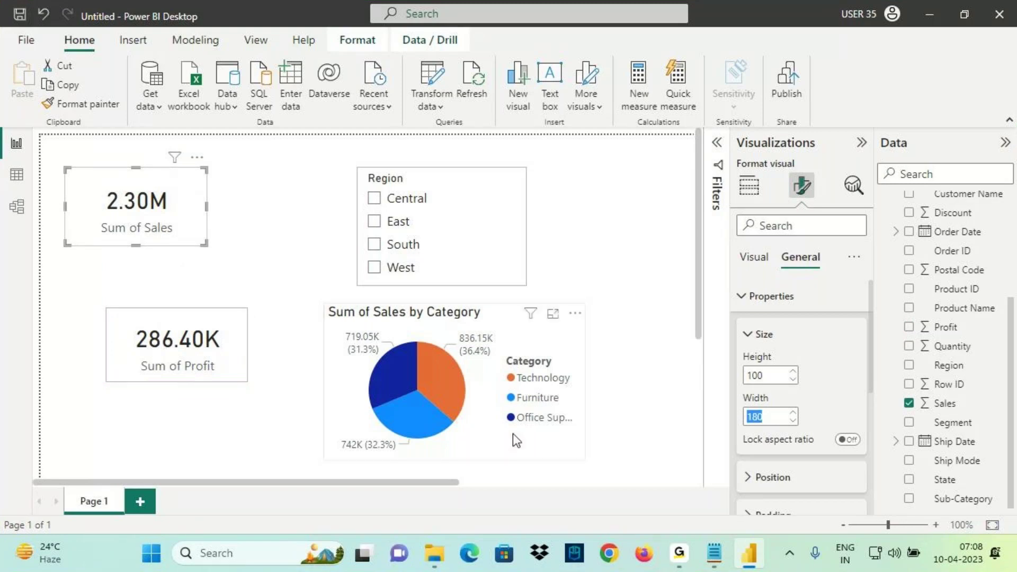
Step: Set the Profit card's height to 100 and width to 180
{"action": "left_click", "coordinate": [234, 358]}
{"action": "key", "text": "shift+Tab"}
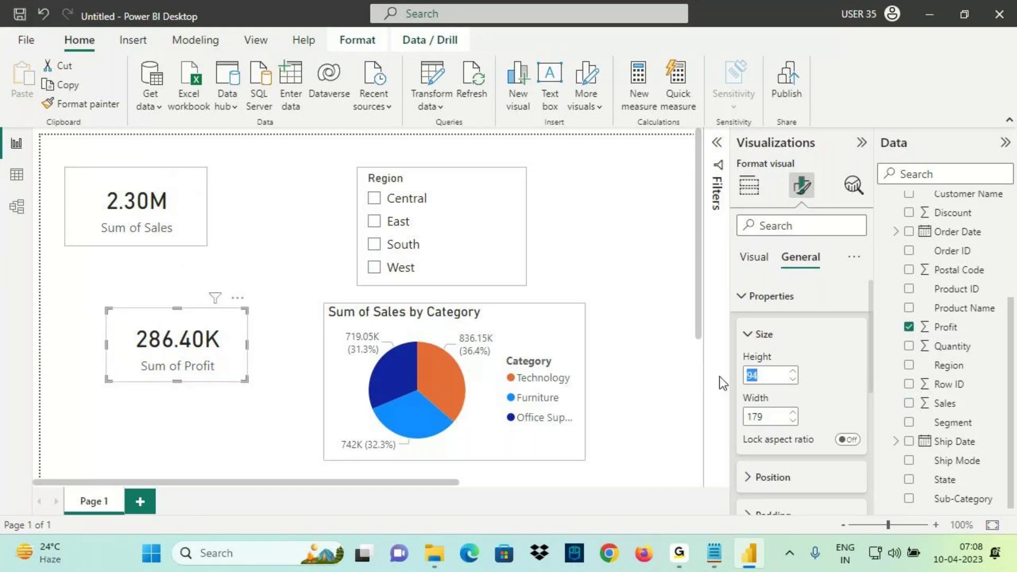
{"action": "type", "text": "100"}
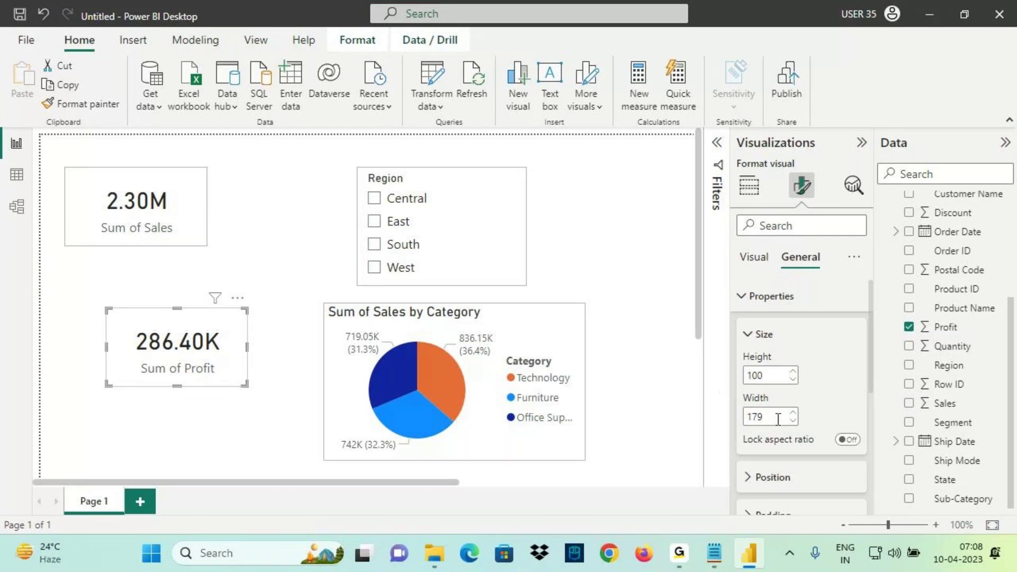
{"action": "key", "text": "Tab"}
{"action": "type", "text": "180"}
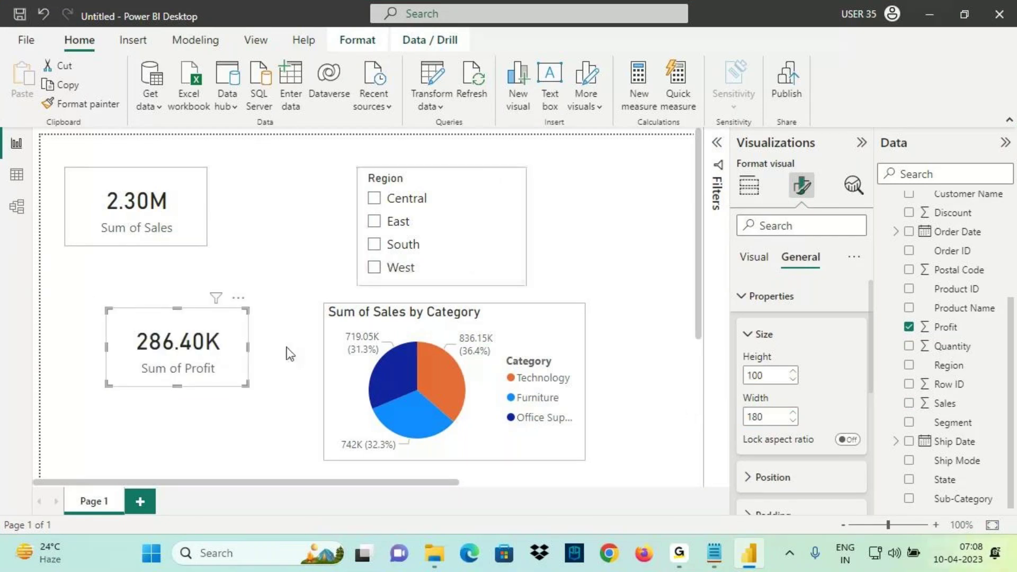
Step: Align the Profit card's edges under the Sales card, outline both cards for comparison, and clear the annotations
{"action": "left_click_drag", "start_coordinate": [174, 364], "coordinate": [132, 353]}
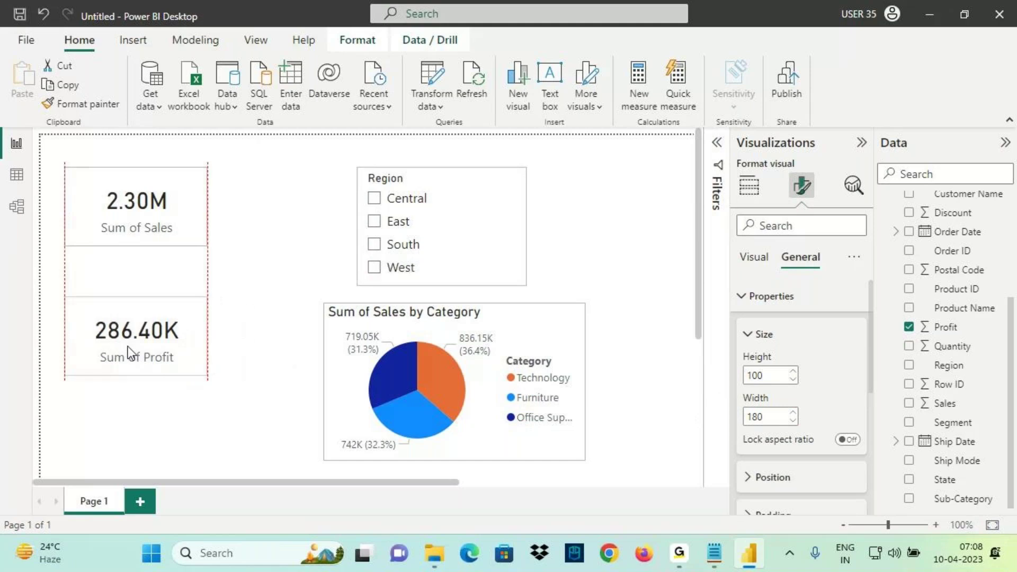
{"action": "key", "text": "ctrl+2"}
{"action": "mouse_move", "coordinate": [66, 294]}
{"action": "left_mouse_down"}
{"action": "mouse_move", "coordinate": [159, 358]}
{"action": "mouse_move", "coordinate": [204, 374]}
{"action": "left_mouse_up"}
{"action": "mouse_move", "coordinate": [67, 165]}
{"action": "left_mouse_down"}
{"action": "mouse_move", "coordinate": [93, 195]}
{"action": "mouse_move", "coordinate": [209, 253]}
{"action": "left_mouse_up"}
{"action": "key", "text": "Escape"}
Step: Move the Profit and Sales cards lower on the page to free space above them
{"action": "mouse_move", "coordinate": [139, 329]}
{"action": "left_mouse_down"}
{"action": "mouse_move", "coordinate": [189, 309]}
{"action": "mouse_move", "coordinate": [180, 366]}
{"action": "left_mouse_up"}
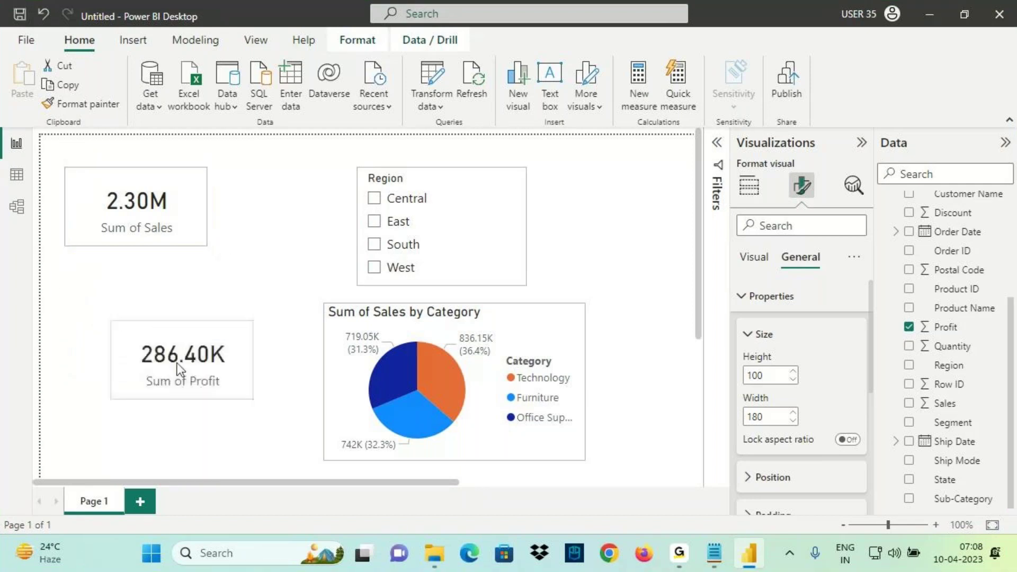
{"action": "left_click_drag", "start_coordinate": [145, 238], "coordinate": [149, 291]}
{"action": "left_click_drag", "start_coordinate": [169, 367], "coordinate": [164, 409]}
{"action": "left_click_drag", "start_coordinate": [144, 272], "coordinate": [145, 304]}
{"action": "key", "text": "Escape"}
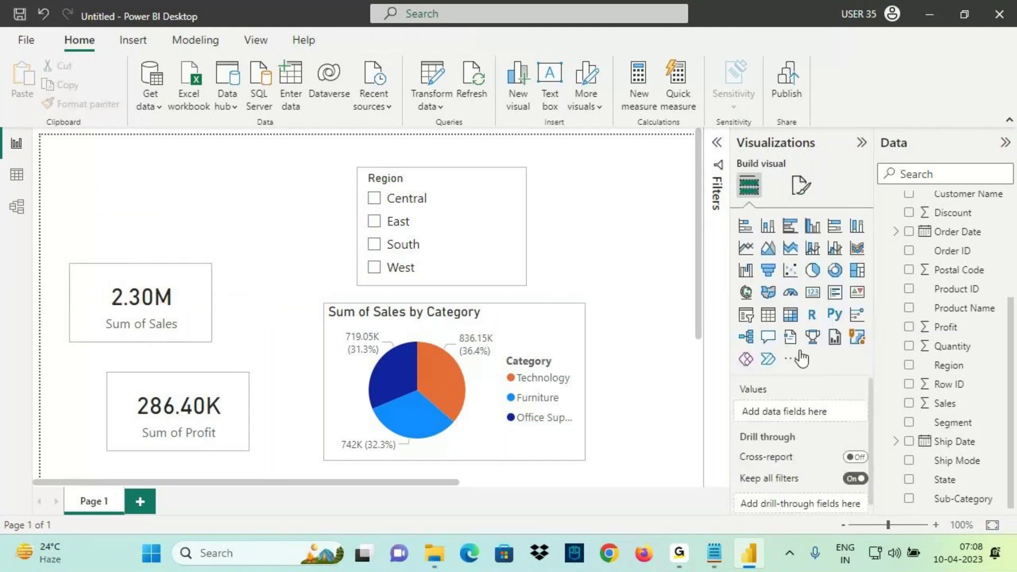
Step: Add a card showing the sum of Quantity above the Sales card, and shift the Sales card down clear of it
{"action": "left_click", "coordinate": [813, 291]}
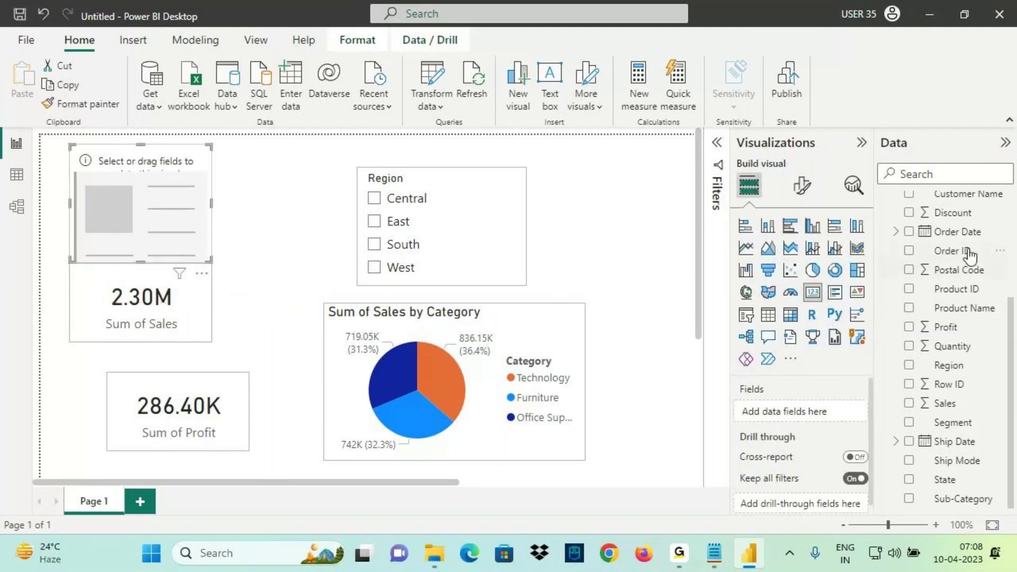
{"action": "left_click", "coordinate": [958, 351]}
{"action": "left_click_drag", "start_coordinate": [164, 282], "coordinate": [157, 319]}
{"action": "left_click", "coordinate": [160, 234]}
Step: Outline the Quantity card, point an arrow at the Sales card, mark the Profit card, and clear the annotations
{"action": "key", "text": "ctrl+2"}
{"action": "mouse_move", "coordinate": [78, 144]}
{"action": "left_mouse_down"}
{"action": "mouse_move", "coordinate": [187, 252]}
{"action": "mouse_move", "coordinate": [209, 260]}
{"action": "left_mouse_up"}
{"action": "mouse_move", "coordinate": [212, 216]}
{"action": "left_mouse_down"}
{"action": "mouse_move", "coordinate": [218, 193]}
{"action": "mouse_move", "coordinate": [159, 327]}
{"action": "left_mouse_up"}
{"action": "left_click_drag", "start_coordinate": [194, 287], "coordinate": [202, 337]}
{"action": "left_click_drag", "start_coordinate": [132, 402], "coordinate": [205, 396]}
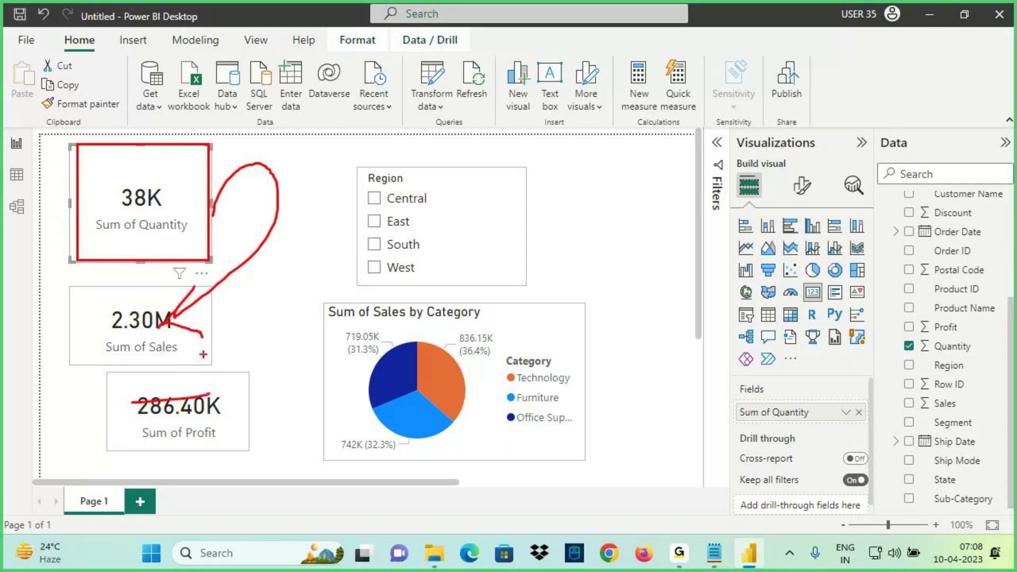
{"action": "key", "text": "Escape"}
Step: Set the Quantity card's height to 100 and width to 180
{"action": "left_click", "coordinate": [806, 191]}
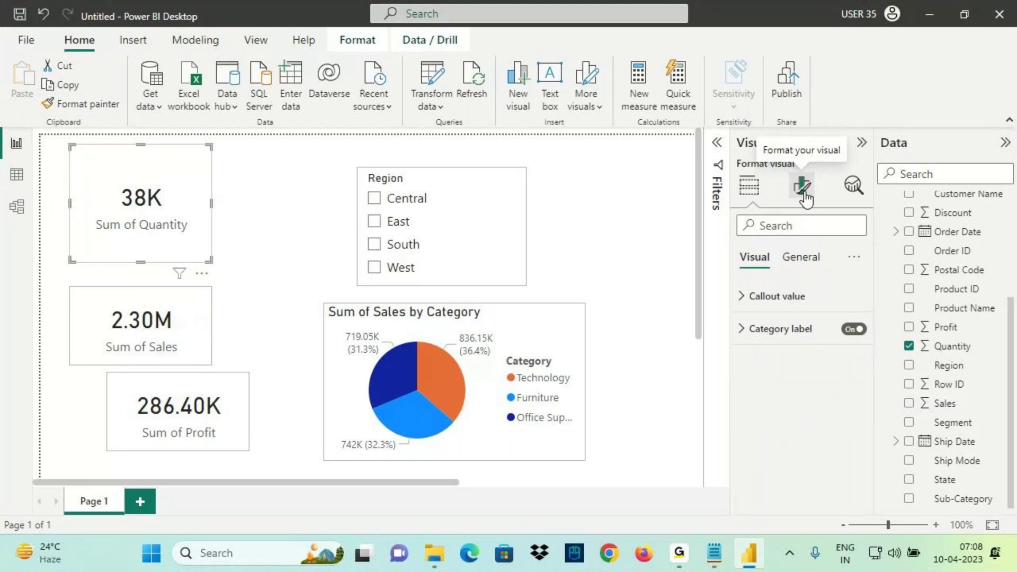
{"action": "left_click", "coordinate": [767, 304]}
{"action": "left_click_drag", "start_coordinate": [766, 375], "coordinate": [731, 367]}
{"action": "type", "text": "100"}
{"action": "left_click_drag", "start_coordinate": [765, 417], "coordinate": [726, 419]}
{"action": "type", "text": "1"}
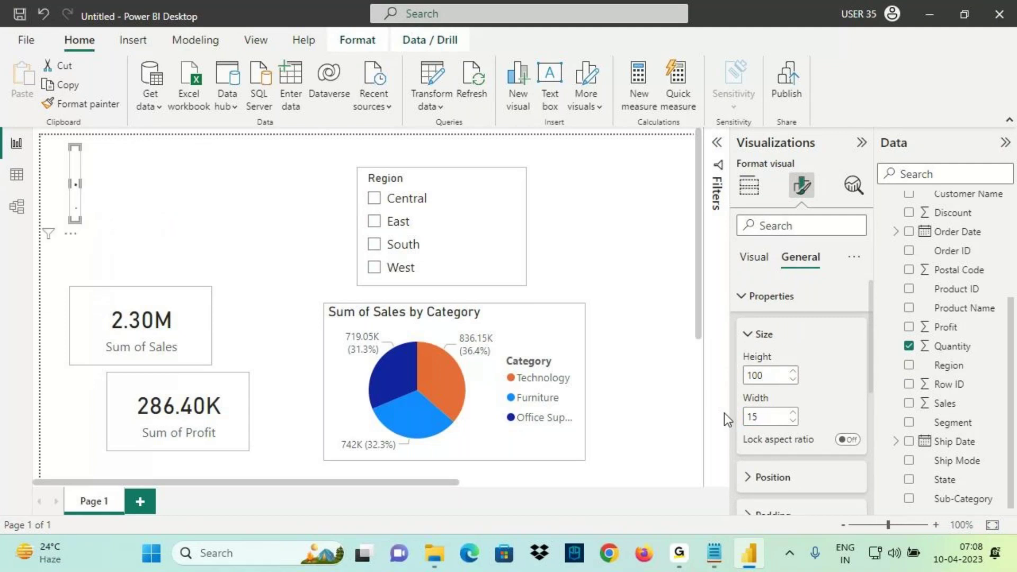
{"action": "type", "text": "80"}
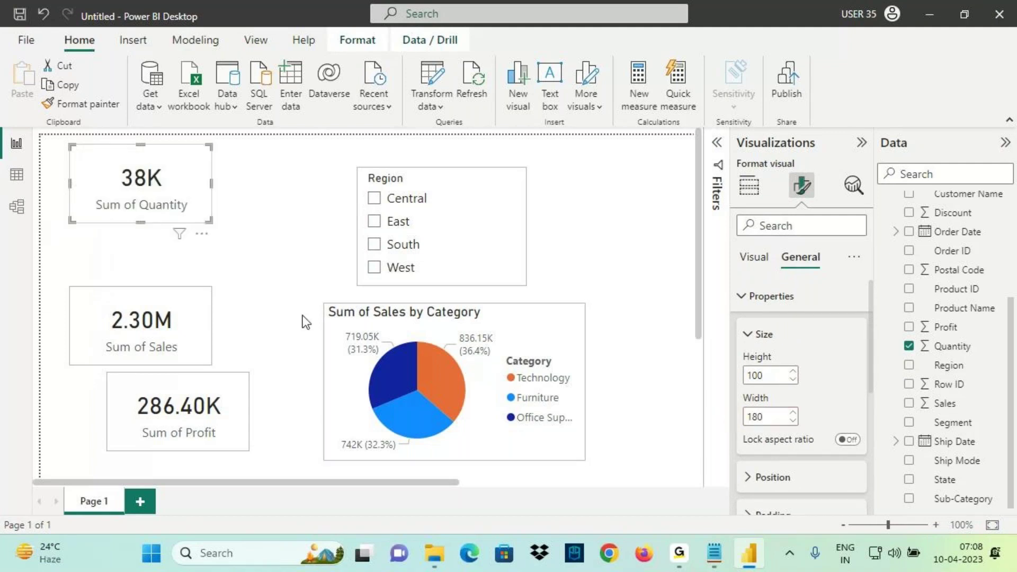
Step: Move the Sales card between the Quantity and Profit cards and leave it selected
{"action": "left_click_drag", "start_coordinate": [137, 316], "coordinate": [166, 287]}
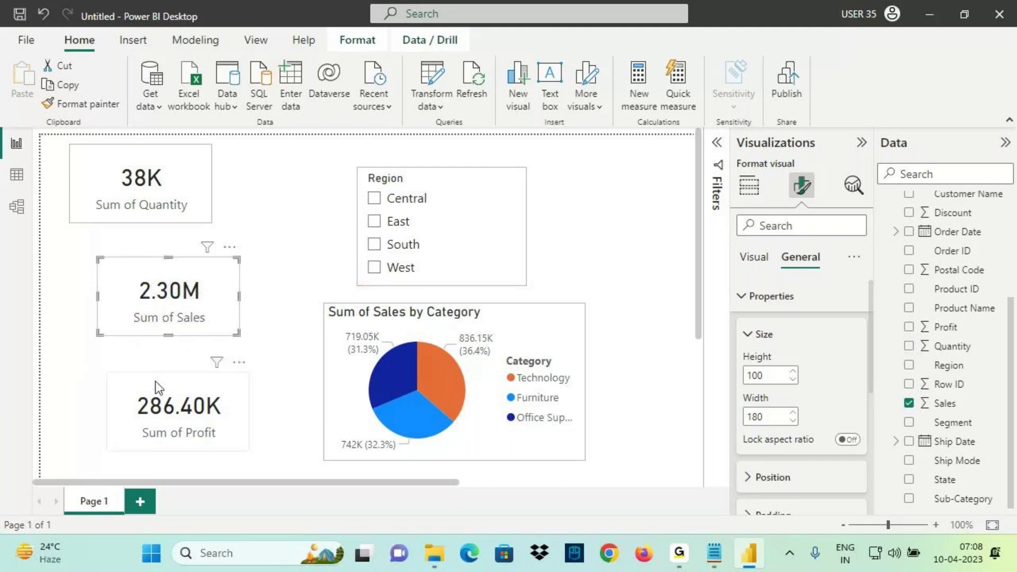
{"action": "left_click", "coordinate": [155, 393]}
{"action": "left_click", "coordinate": [155, 275]}
{"action": "left_click", "coordinate": [129, 293]}
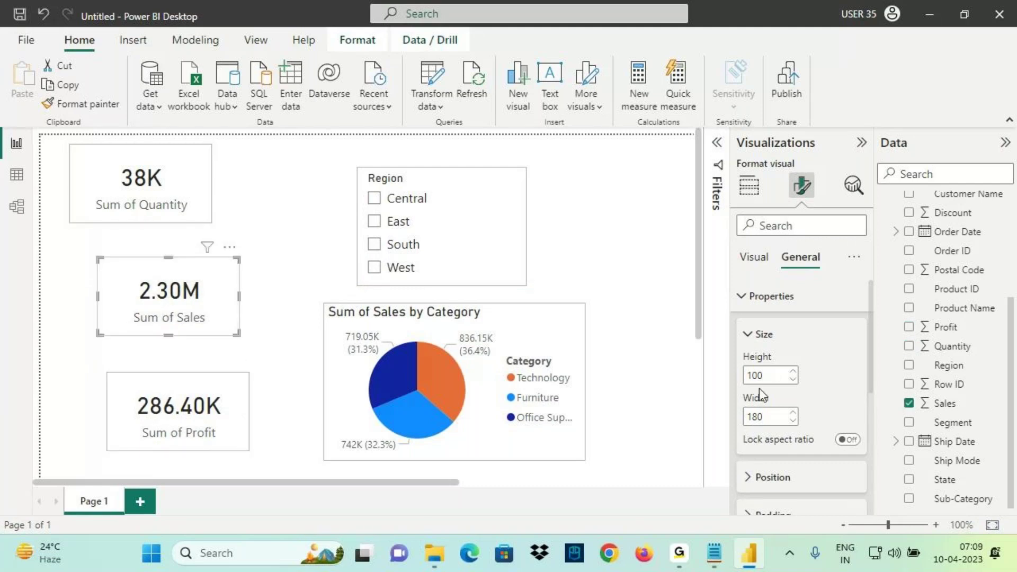
Step: Examine the Sales card's Lock aspect ratio setting, marking it together with the height and width values
{"action": "scroll", "coordinate": [768, 405], "scroll_direction": "down", "scroll_amount": 1}
{"action": "scroll", "coordinate": [786, 395], "scroll_direction": "down", "scroll_amount": 2}
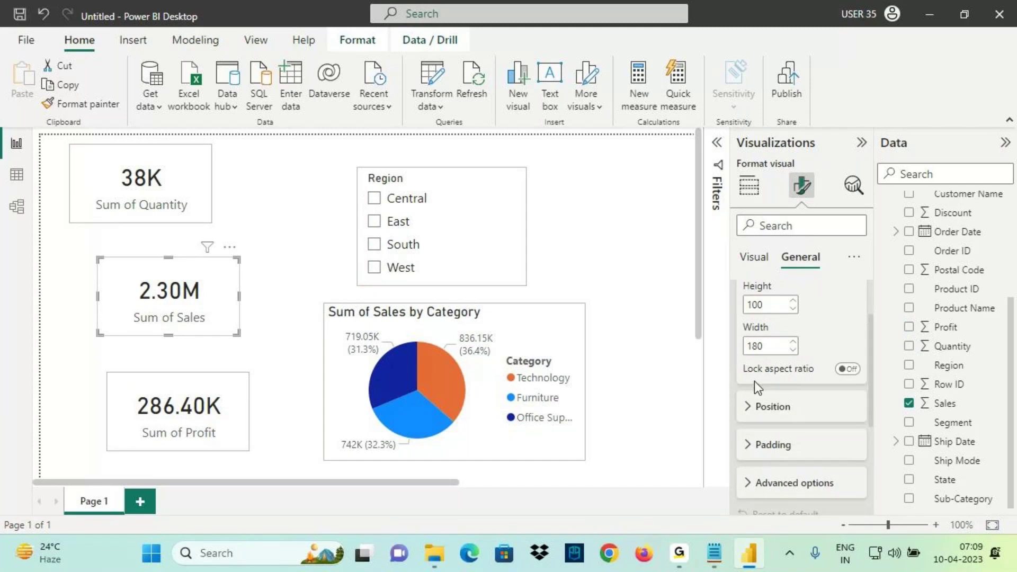
{"action": "left_click_drag", "start_coordinate": [750, 377], "coordinate": [813, 375]}
{"action": "left_click_drag", "start_coordinate": [738, 293], "coordinate": [771, 286]}
{"action": "left_click_drag", "start_coordinate": [740, 325], "coordinate": [771, 330]}
{"action": "mouse_move", "coordinate": [748, 382]}
{"action": "left_mouse_down"}
{"action": "mouse_move", "coordinate": [810, 378]}
{"action": "mouse_move", "coordinate": [741, 367]}
{"action": "mouse_move", "coordinate": [774, 380]}
{"action": "mouse_move", "coordinate": [883, 376]}
{"action": "mouse_move", "coordinate": [819, 365]}
{"action": "mouse_move", "coordinate": [858, 383]}
{"action": "mouse_move", "coordinate": [845, 324]}
{"action": "mouse_move", "coordinate": [840, 365]}
{"action": "mouse_move", "coordinate": [863, 319]}
{"action": "left_mouse_up"}
{"action": "mouse_move", "coordinate": [872, 319]}
{"action": "left_mouse_down"}
{"action": "mouse_move", "coordinate": [889, 314]}
{"action": "mouse_move", "coordinate": [891, 284]}
{"action": "left_mouse_up"}
{"action": "left_click_drag", "start_coordinate": [842, 384], "coordinate": [880, 372]}
Step: Copy the Sum of Sales by Category pie chart to a new report page, and reposition and outline it
{"action": "left_click", "coordinate": [539, 339]}
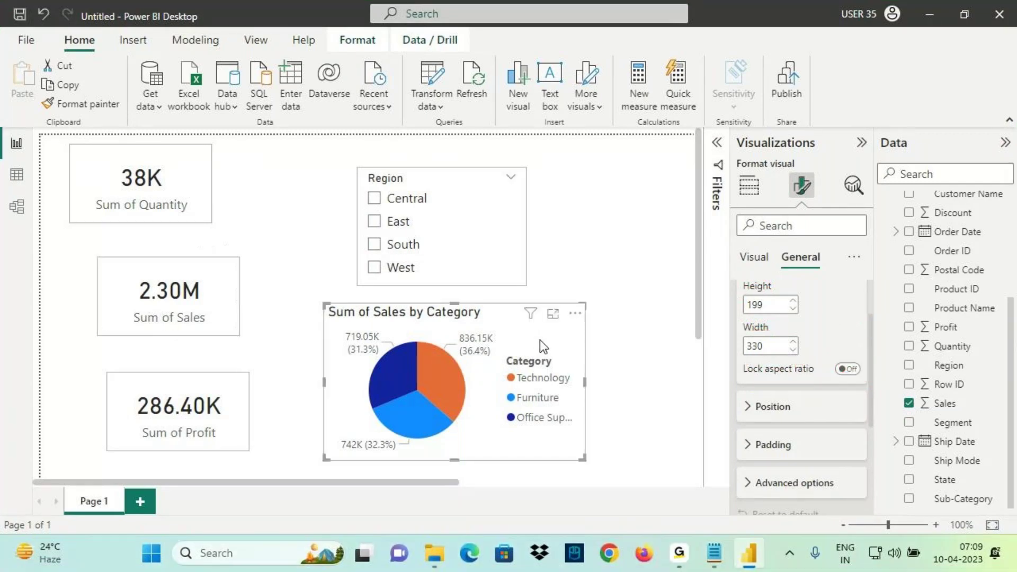
{"action": "left_click", "coordinate": [140, 501]}
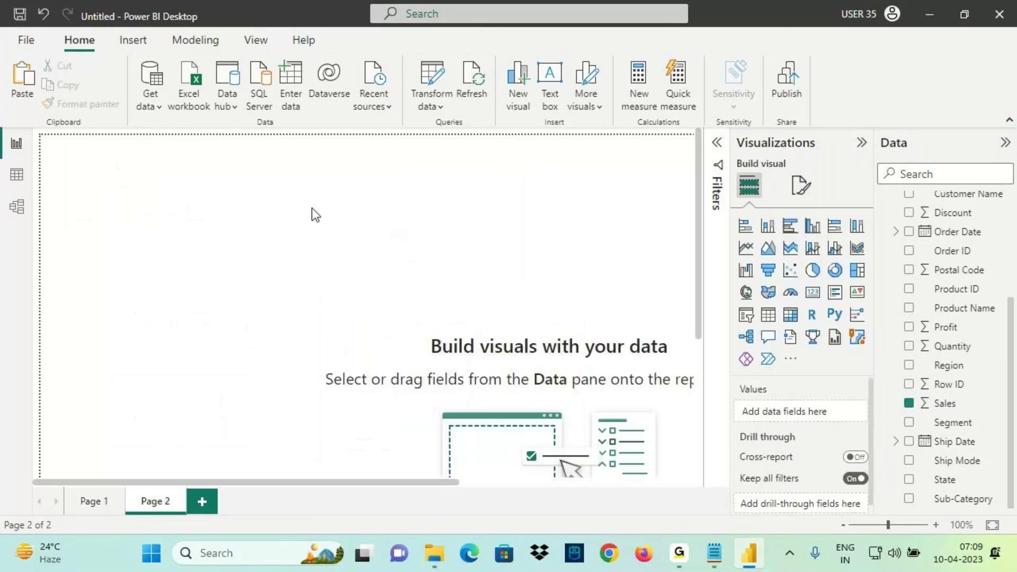
{"action": "key", "text": "ctrl+v"}
{"action": "left_click_drag", "start_coordinate": [398, 326], "coordinate": [294, 228]}
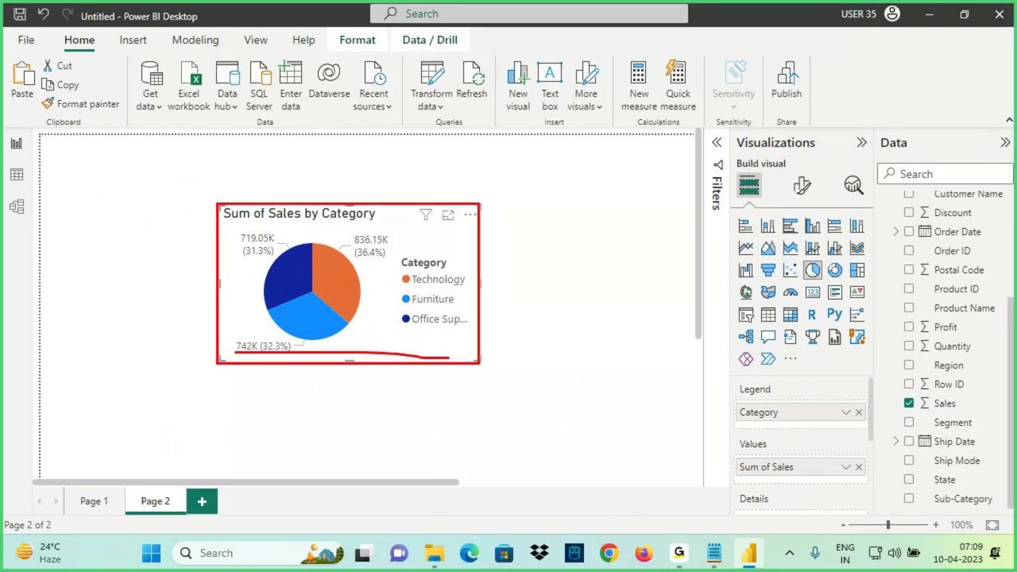
Step: Check the pasted pie chart's size properties and remove the chart from Page 2
{"action": "left_click", "coordinate": [803, 186]}
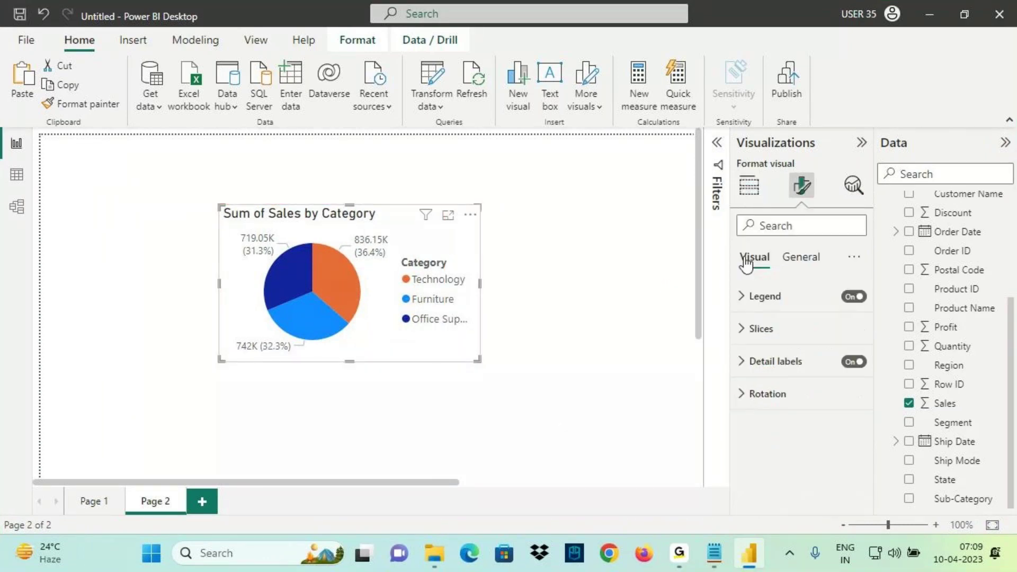
{"action": "left_click", "coordinate": [800, 260]}
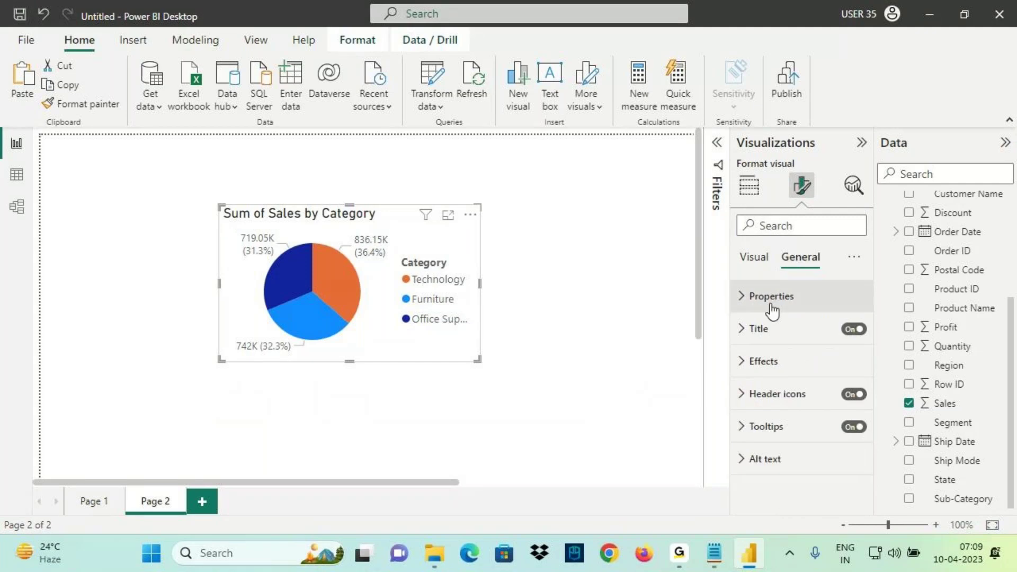
{"action": "left_click", "coordinate": [753, 295]}
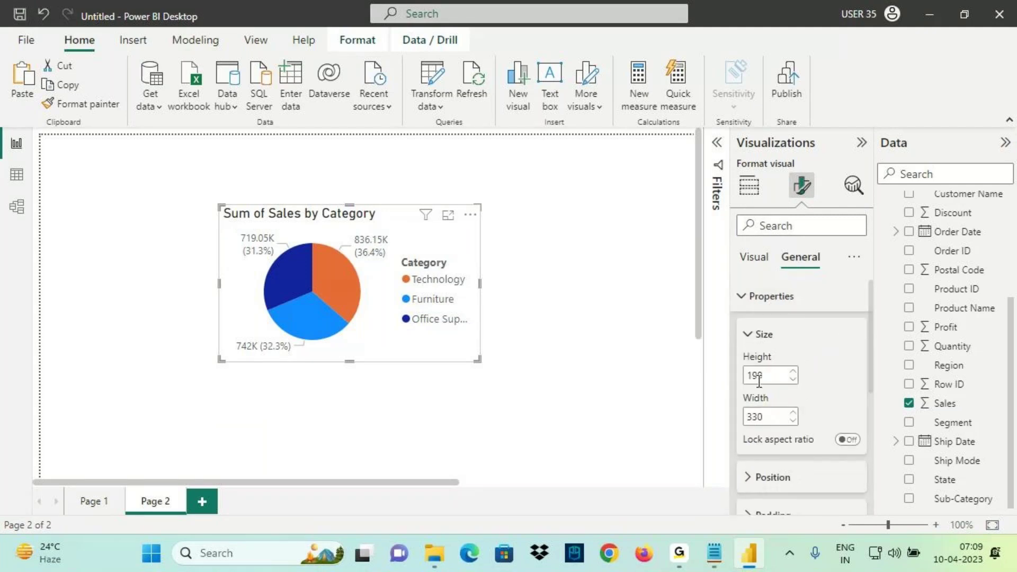
{"action": "left_click", "coordinate": [470, 215]}
{"action": "left_click", "coordinate": [511, 269]}
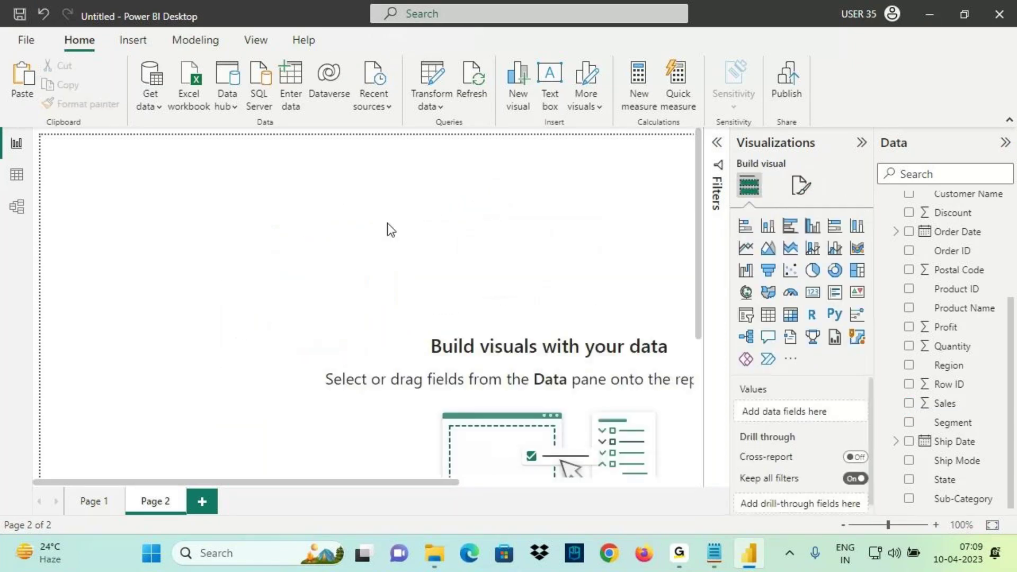
Step: Create a new pie chart on Page 2 from the Category and Sales fields
{"action": "left_click", "coordinate": [812, 270]}
{"action": "left_click_drag", "start_coordinate": [220, 255], "coordinate": [416, 333]}
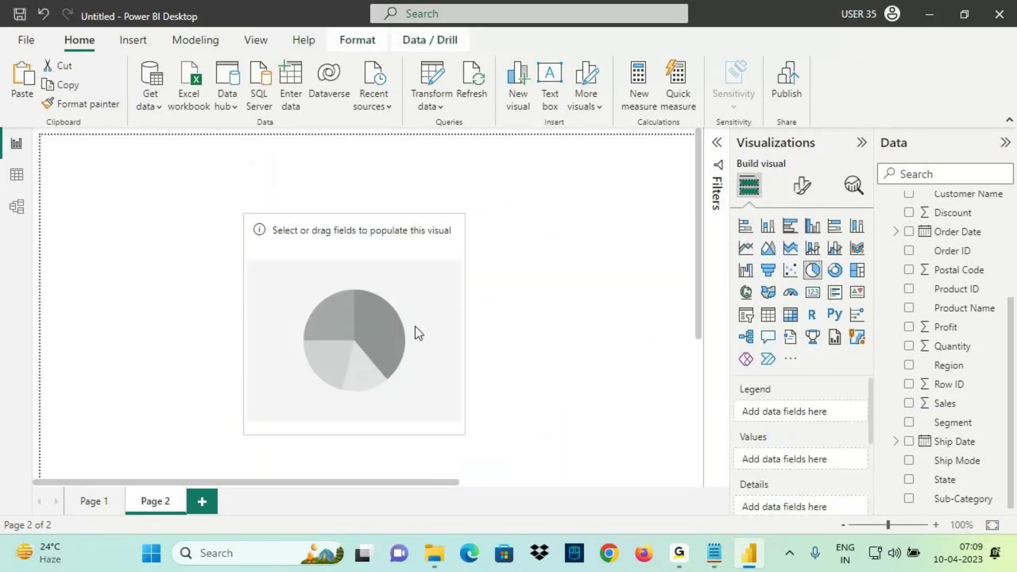
{"action": "scroll", "coordinate": [961, 428], "scroll_direction": "up", "scroll_amount": 3}
{"action": "left_click_drag", "start_coordinate": [949, 259], "coordinate": [393, 313]}
{"action": "scroll", "coordinate": [971, 461], "scroll_direction": "down", "scroll_amount": 1}
{"action": "left_click_drag", "start_coordinate": [945, 403], "coordinate": [380, 311]}
Step: Show the new pie chart's size properties, mark its height and width values, and clear the annotations
{"action": "left_click", "coordinate": [803, 185]}
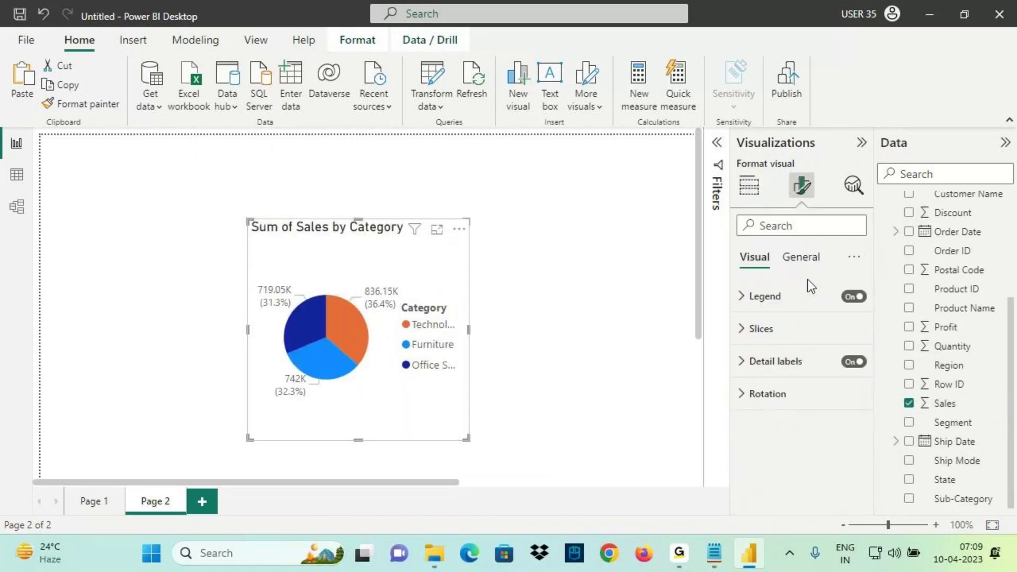
{"action": "left_click", "coordinate": [801, 257]}
{"action": "left_click", "coordinate": [769, 296]}
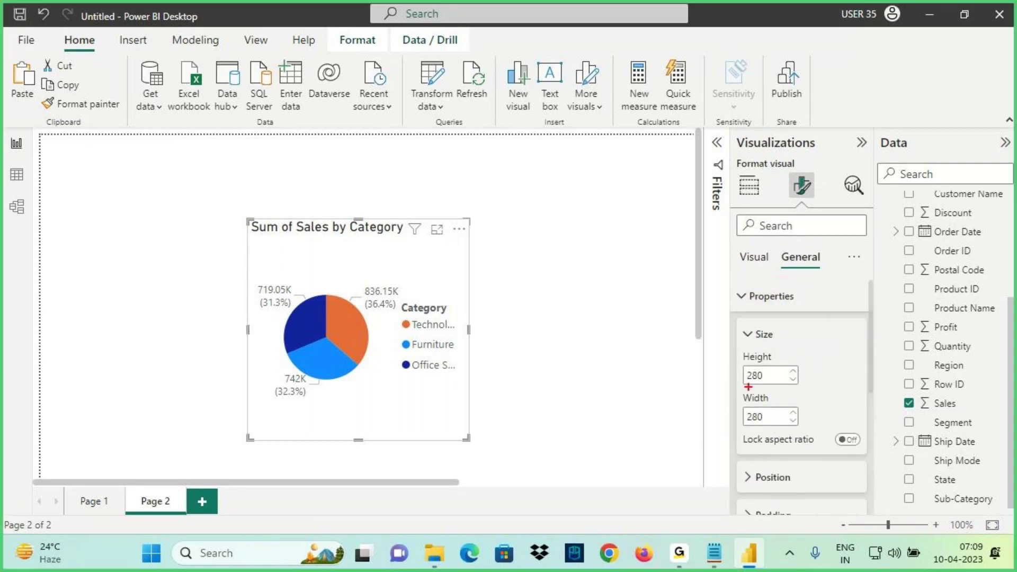
{"action": "left_click_drag", "start_coordinate": [743, 382], "coordinate": [799, 381]}
{"action": "left_click_drag", "start_coordinate": [743, 422], "coordinate": [788, 421]}
{"action": "left_click_drag", "start_coordinate": [774, 366], "coordinate": [861, 336]}
{"action": "key", "text": "Escape"}
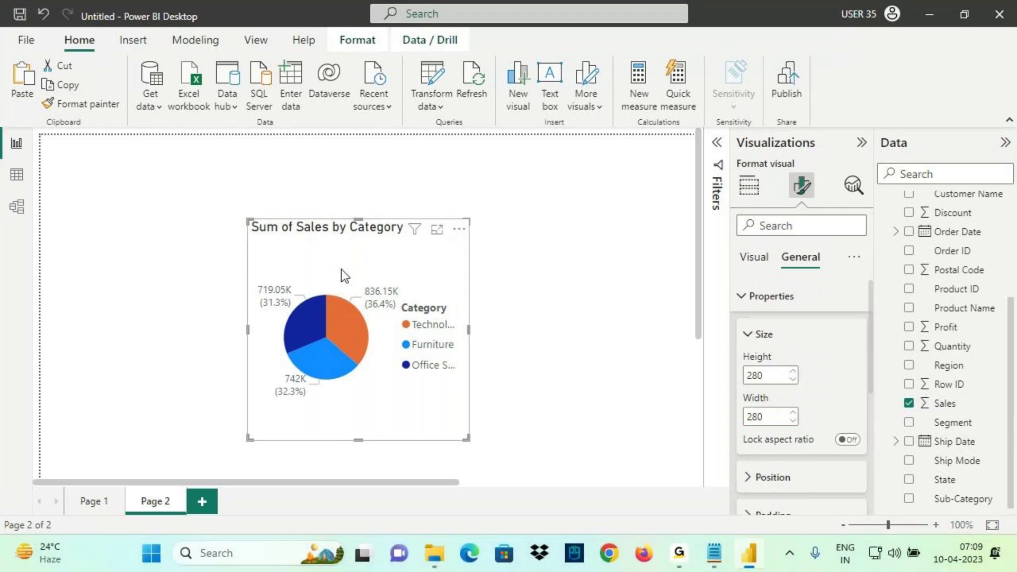
Step: Move the pie chart toward the canvas's upper-left corner and illustrate possible resize directions with arrows, clearing the annotations
{"action": "left_click_drag", "start_coordinate": [341, 264], "coordinate": [211, 206]}
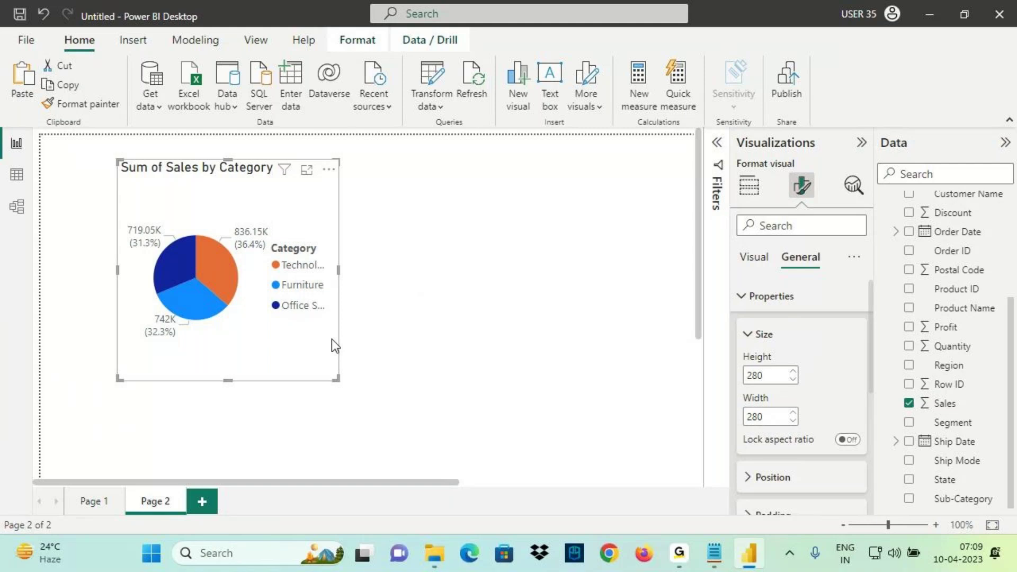
{"action": "key", "text": "ctrl+2"}
{"action": "mouse_move", "coordinate": [333, 380]}
{"action": "left_mouse_down"}
{"action": "mouse_move", "coordinate": [395, 381]}
{"action": "mouse_move", "coordinate": [365, 394]}
{"action": "left_mouse_up"}
{"action": "left_click_drag", "start_coordinate": [339, 131], "coordinate": [339, 164]}
{"action": "mouse_move", "coordinate": [334, 155]}
{"action": "left_mouse_down"}
{"action": "mouse_move", "coordinate": [343, 156]}
{"action": "mouse_move", "coordinate": [319, 143]}
{"action": "mouse_move", "coordinate": [360, 150]}
{"action": "left_mouse_up"}
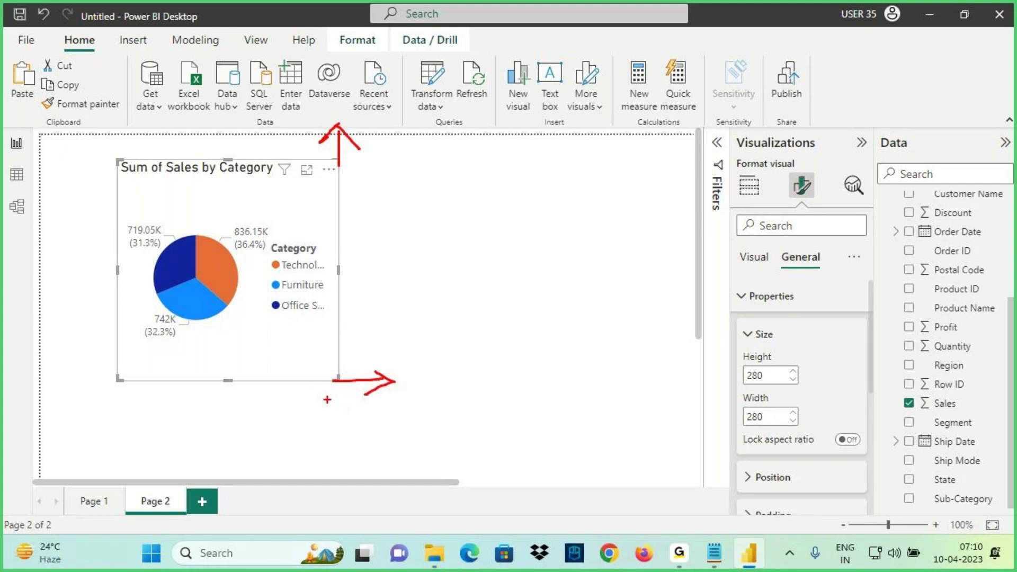
{"action": "mouse_move", "coordinate": [347, 383]}
{"action": "left_mouse_down"}
{"action": "mouse_move", "coordinate": [439, 406]}
{"action": "mouse_move", "coordinate": [403, 426]}
{"action": "left_mouse_up"}
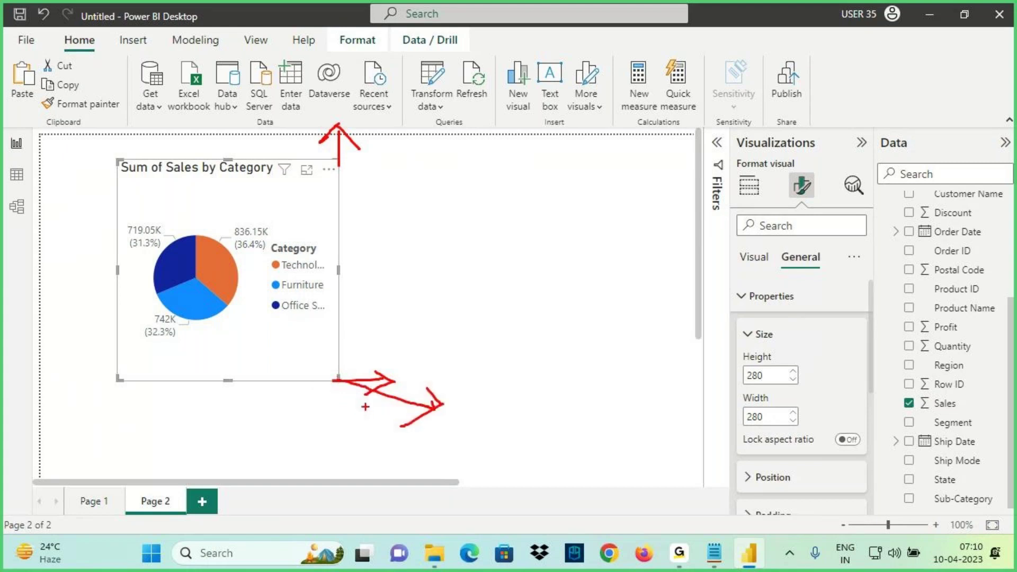
{"action": "key", "text": "Escape"}
{"action": "left_click_drag", "start_coordinate": [303, 370], "coordinate": [310, 372]}
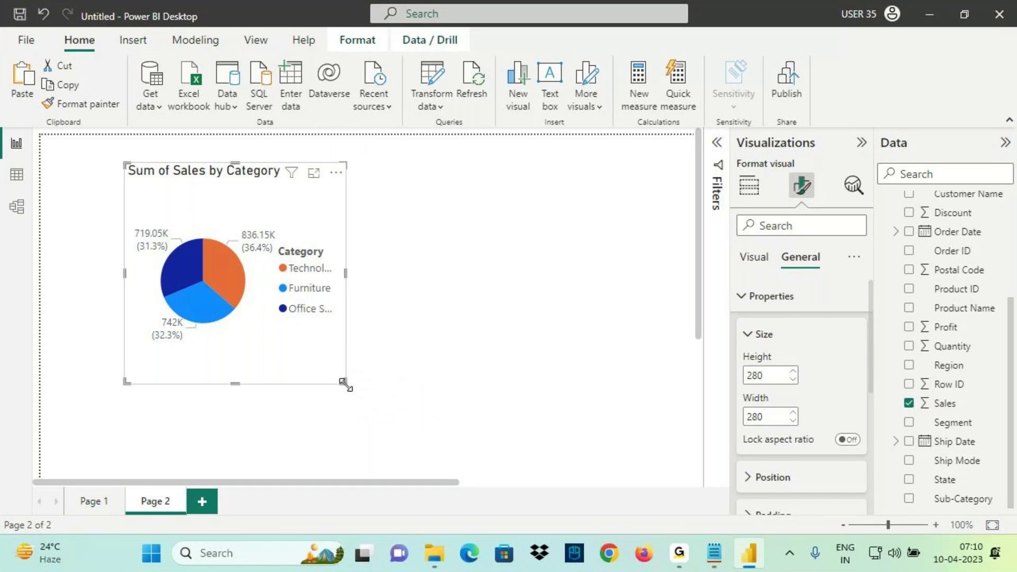
Step: Try enlarging the pie chart to about 294 high by 312 wide, mark its size values, and undo the resize
{"action": "mouse_move", "coordinate": [348, 386]}
{"action": "left_mouse_down"}
{"action": "mouse_move", "coordinate": [372, 397]}
{"action": "mouse_move", "coordinate": [332, 398]}
{"action": "left_mouse_up"}
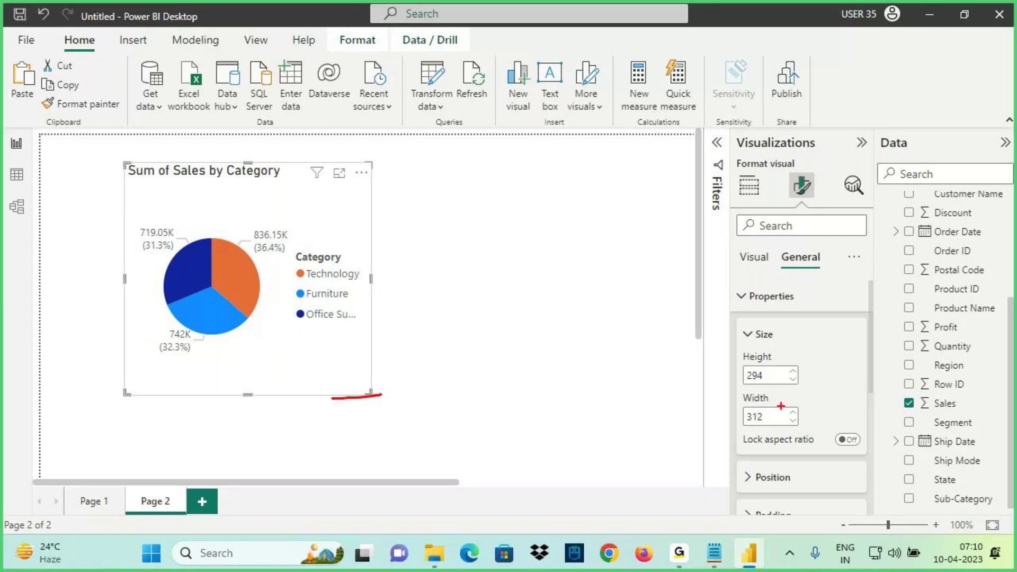
{"action": "left_click_drag", "start_coordinate": [744, 381], "coordinate": [772, 382]}
{"action": "left_click_drag", "start_coordinate": [746, 424], "coordinate": [769, 423]}
{"action": "left_click_drag", "start_coordinate": [773, 408], "coordinate": [772, 422]}
{"action": "mouse_move", "coordinate": [700, 347]}
{"action": "left_mouse_down"}
{"action": "mouse_move", "coordinate": [734, 373]}
{"action": "mouse_move", "coordinate": [715, 392]}
{"action": "left_mouse_up"}
{"action": "left_click_drag", "start_coordinate": [703, 418], "coordinate": [737, 418]}
{"action": "mouse_move", "coordinate": [722, 407]}
{"action": "left_mouse_down"}
{"action": "mouse_move", "coordinate": [737, 418]}
{"action": "mouse_move", "coordinate": [722, 431]}
{"action": "left_mouse_up"}
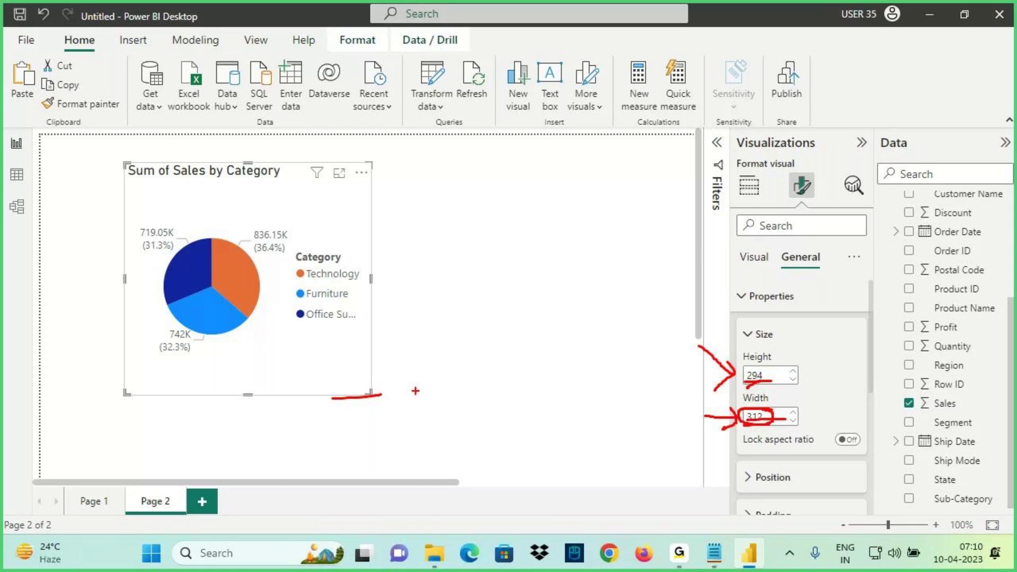
{"action": "key", "text": "Escape"}
{"action": "key", "text": "ctrl+z"}
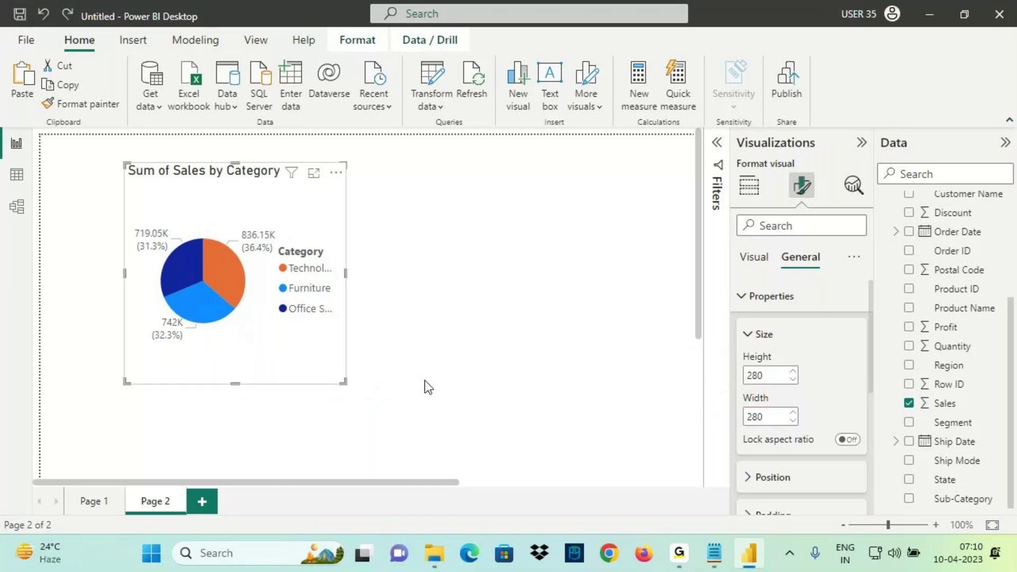
Step: Enlarge the pie chart freehand to about 301 high by 304 wide, underline both size values, and clear the annotations
{"action": "left_click_drag", "start_coordinate": [343, 382], "coordinate": [364, 400]}
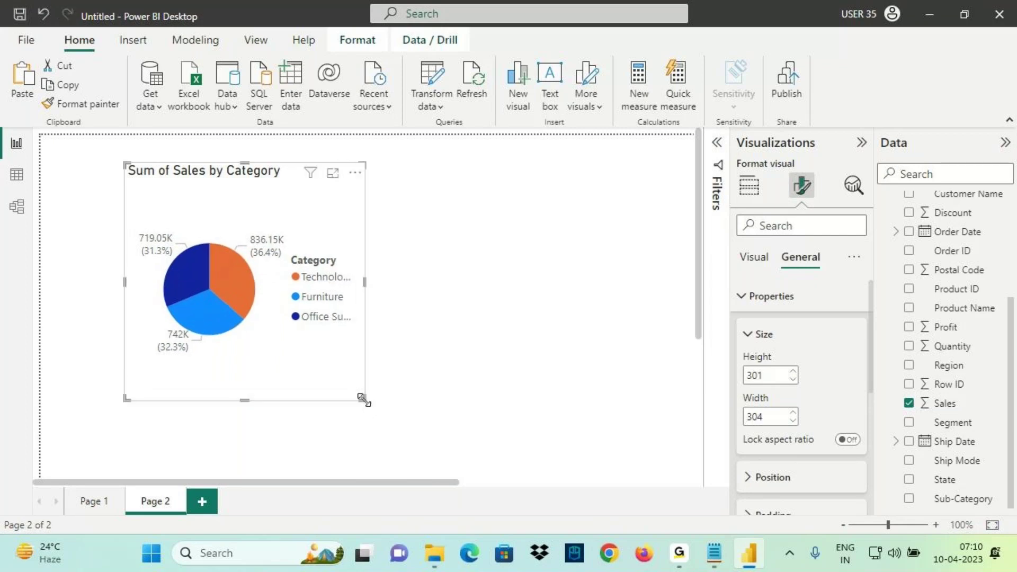
{"action": "key", "text": "ctrl+2"}
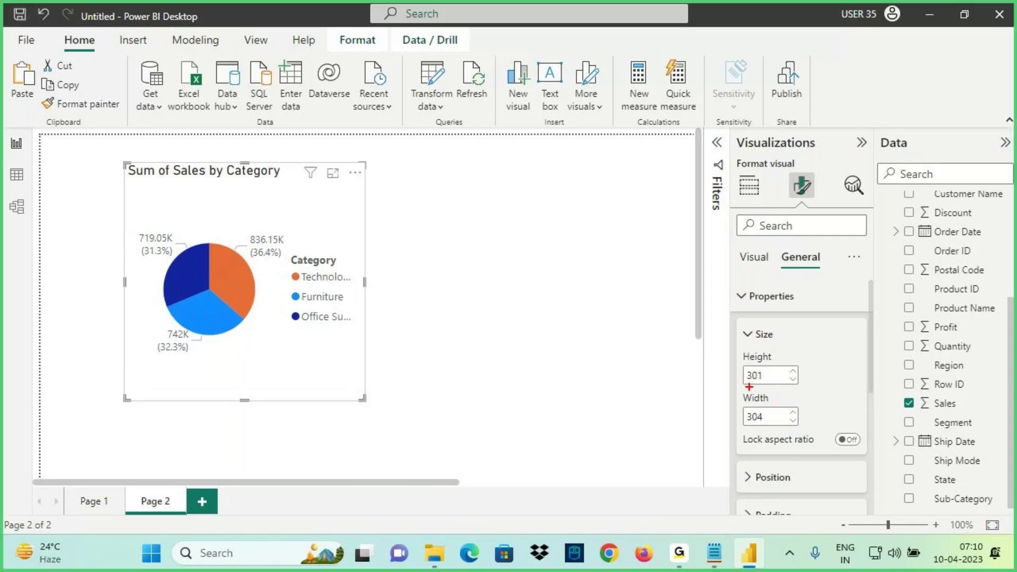
{"action": "left_click_drag", "start_coordinate": [737, 386], "coordinate": [762, 387]}
{"action": "left_click_drag", "start_coordinate": [735, 426], "coordinate": [779, 424]}
{"action": "key", "text": "Escape"}
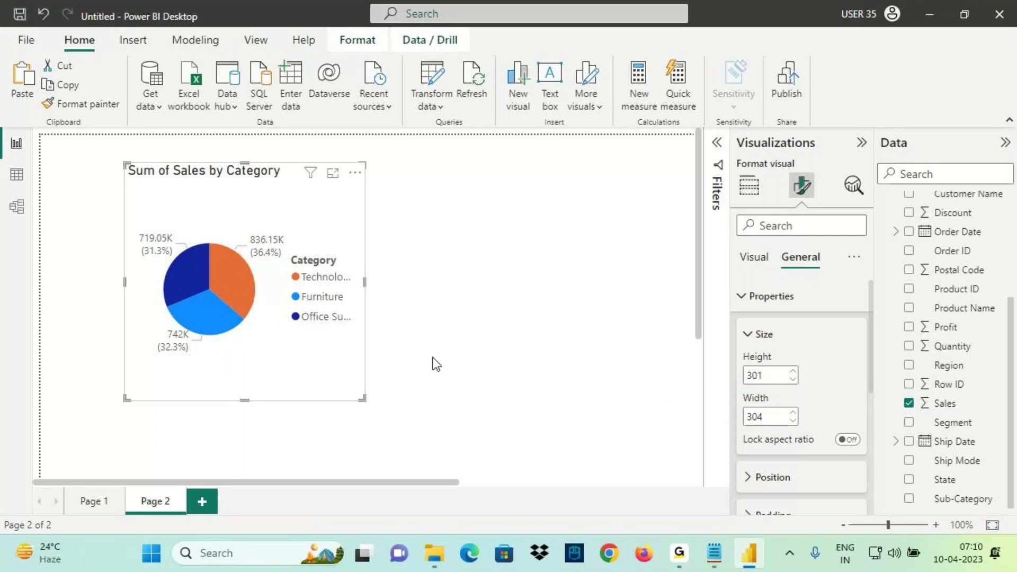
Step: Resize the pie chart to 280 by 280, reposition it near the canvas's upper-left corner, and show its size properties
{"action": "left_click", "coordinate": [462, 378]}
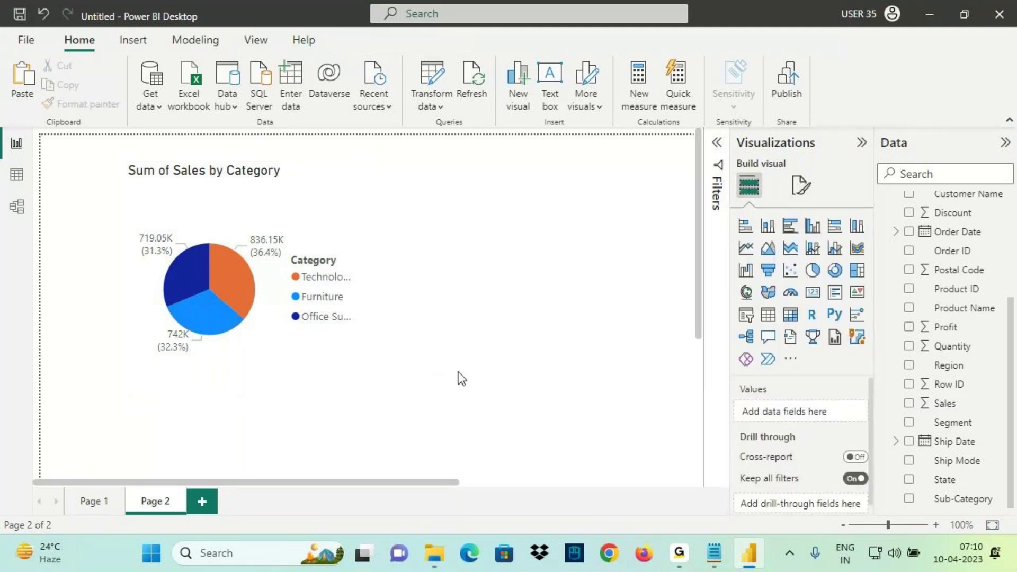
{"action": "left_click_drag", "start_coordinate": [322, 363], "coordinate": [288, 347]}
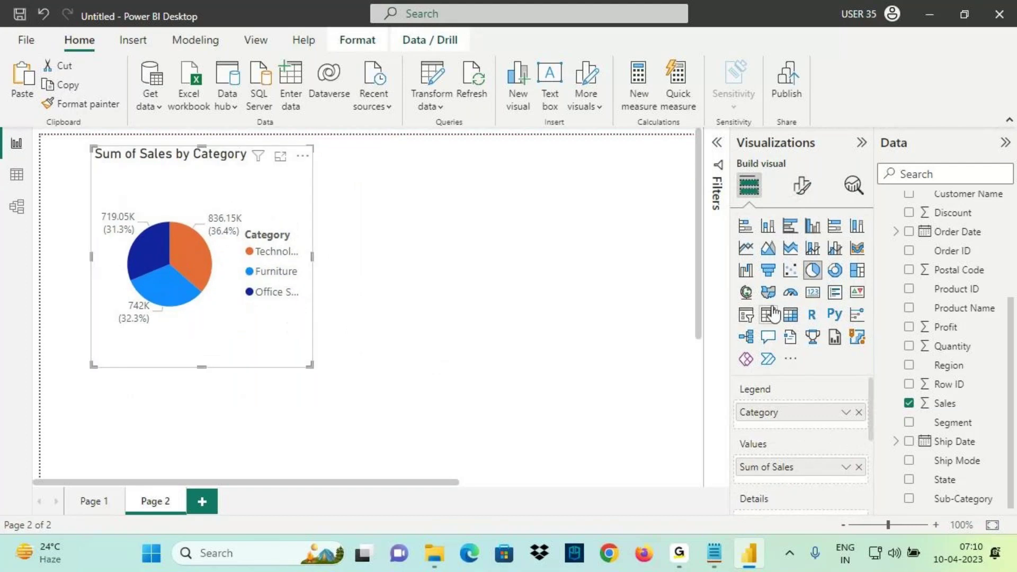
{"action": "left_click", "coordinate": [801, 187]}
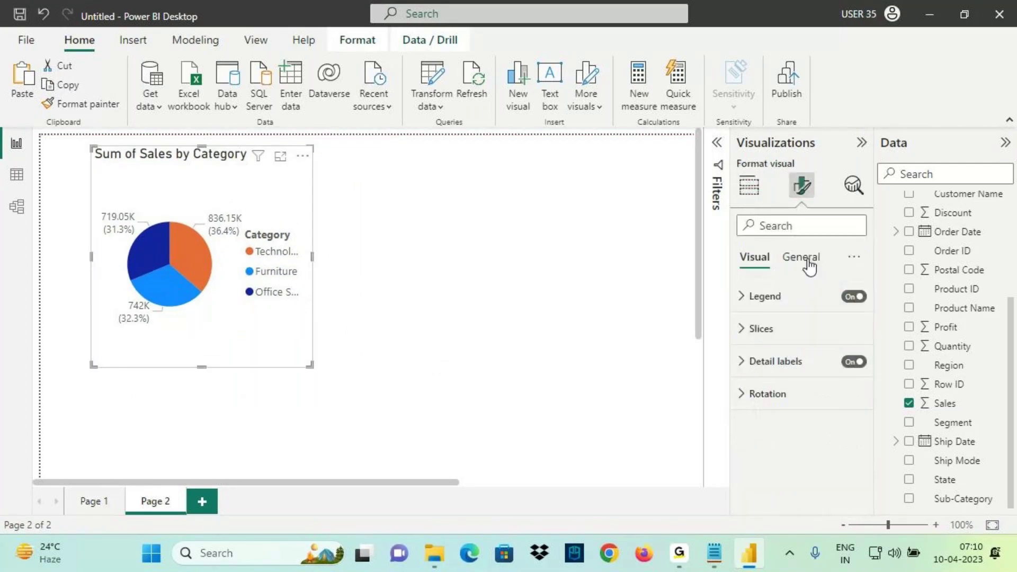
{"action": "left_click", "coordinate": [809, 258]}
{"action": "left_click", "coordinate": [771, 295]}
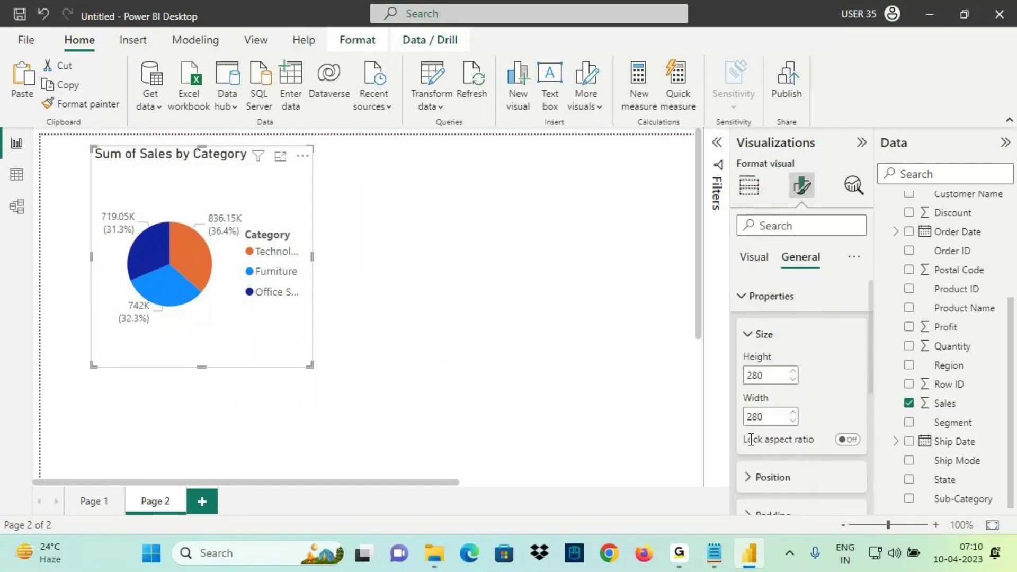
Step: Mark the Lock aspect ratio option with an "ON" note, sketch a diagonal resize direction at the chart's corner, and clear the annotations
{"action": "left_click_drag", "start_coordinate": [767, 449], "coordinate": [843, 450]}
{"action": "mouse_move", "coordinate": [863, 409]}
{"action": "left_mouse_down"}
{"action": "mouse_move", "coordinate": [857, 418]}
{"action": "mouse_move", "coordinate": [866, 410]}
{"action": "left_mouse_up"}
{"action": "left_click_drag", "start_coordinate": [870, 422], "coordinate": [883, 377]}
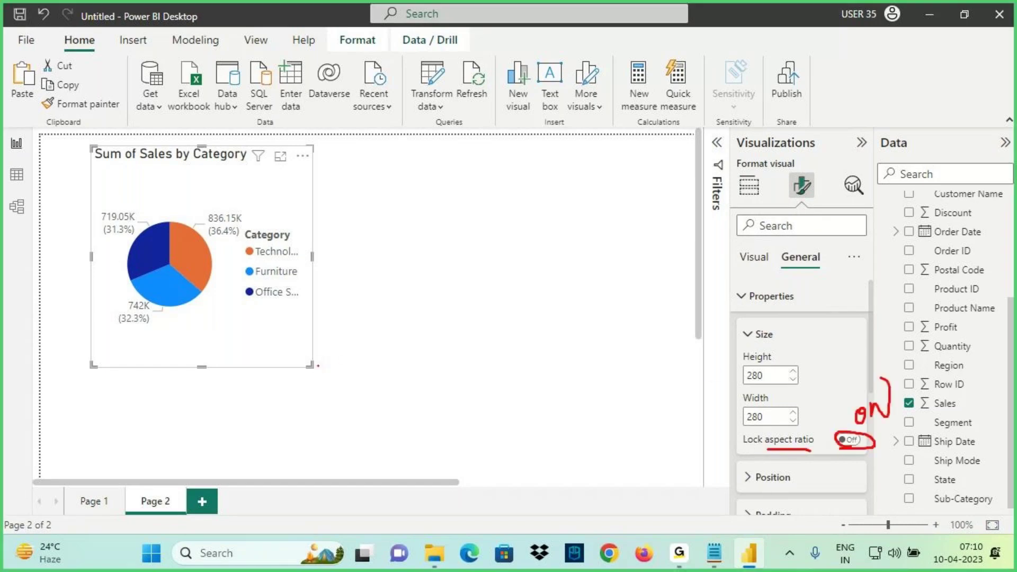
{"action": "left_click_drag", "start_coordinate": [318, 366], "coordinate": [416, 421]}
{"action": "key", "text": "Escape"}
Step: Turn on Lock aspect ratio, enlarge the pie chart to about 295 by 295, and mark its height and width values
{"action": "left_click", "coordinate": [848, 440]}
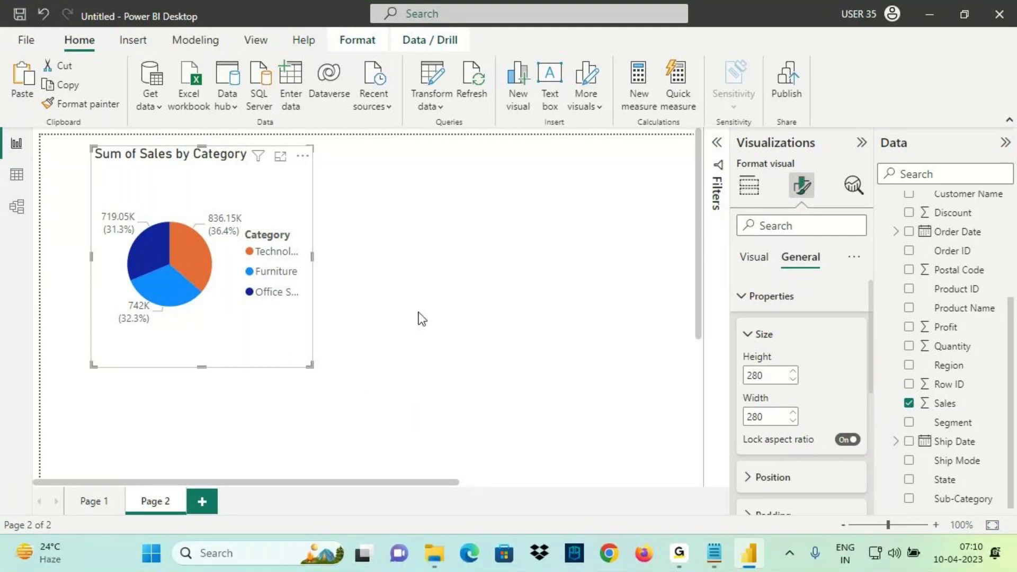
{"action": "left_click_drag", "start_coordinate": [311, 365], "coordinate": [322, 377]}
{"action": "left_click_drag", "start_coordinate": [744, 382], "coordinate": [781, 389]}
{"action": "left_click_drag", "start_coordinate": [743, 427], "coordinate": [771, 414]}
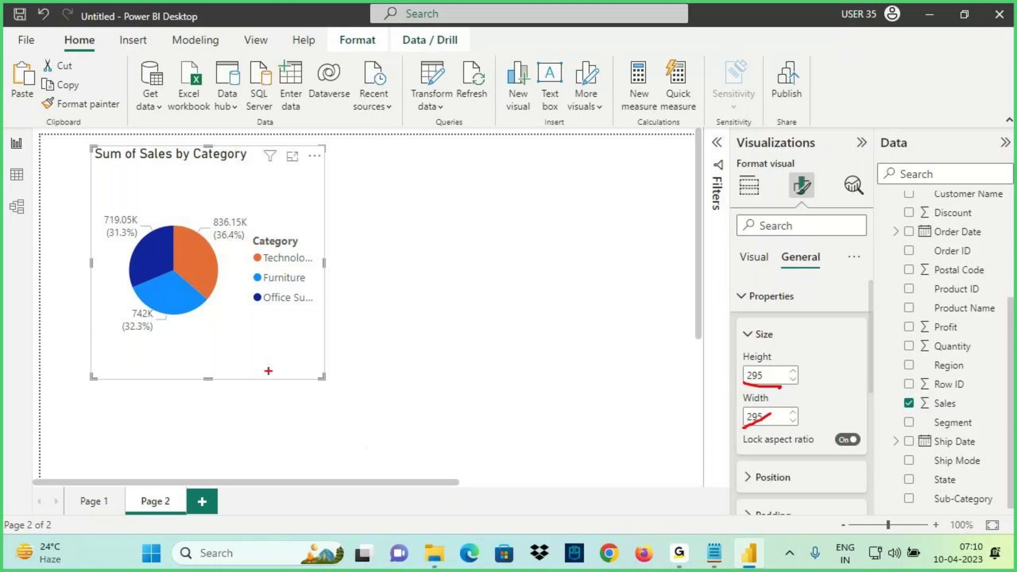
Step: Illustrate the pie chart's horizontal, vertical and diagonal resize directions with arrows, circle Lock aspect ratio, and clear the annotations
{"action": "left_click_drag", "start_coordinate": [236, 388], "coordinate": [294, 383]}
{"action": "mouse_move", "coordinate": [741, 454]}
{"action": "left_mouse_down"}
{"action": "mouse_move", "coordinate": [752, 428]}
{"action": "mouse_move", "coordinate": [731, 439]}
{"action": "mouse_move", "coordinate": [766, 455]}
{"action": "left_mouse_up"}
{"action": "mouse_move", "coordinate": [324, 380]}
{"action": "left_mouse_down"}
{"action": "mouse_move", "coordinate": [351, 409]}
{"action": "mouse_move", "coordinate": [364, 402]}
{"action": "mouse_move", "coordinate": [379, 432]}
{"action": "left_mouse_up"}
{"action": "mouse_move", "coordinate": [327, 335]}
{"action": "left_mouse_down"}
{"action": "mouse_move", "coordinate": [398, 335]}
{"action": "mouse_move", "coordinate": [378, 356]}
{"action": "left_mouse_up"}
{"action": "left_click_drag", "start_coordinate": [246, 380], "coordinate": [244, 451]}
{"action": "left_click_drag", "start_coordinate": [259, 418], "coordinate": [241, 457]}
{"action": "left_click_drag", "start_coordinate": [869, 447], "coordinate": [823, 449]}
{"action": "left_click_drag", "start_coordinate": [326, 379], "coordinate": [393, 441]}
{"action": "left_click_drag", "start_coordinate": [368, 386], "coordinate": [393, 440]}
{"action": "left_click_drag", "start_coordinate": [334, 453], "coordinate": [396, 425]}
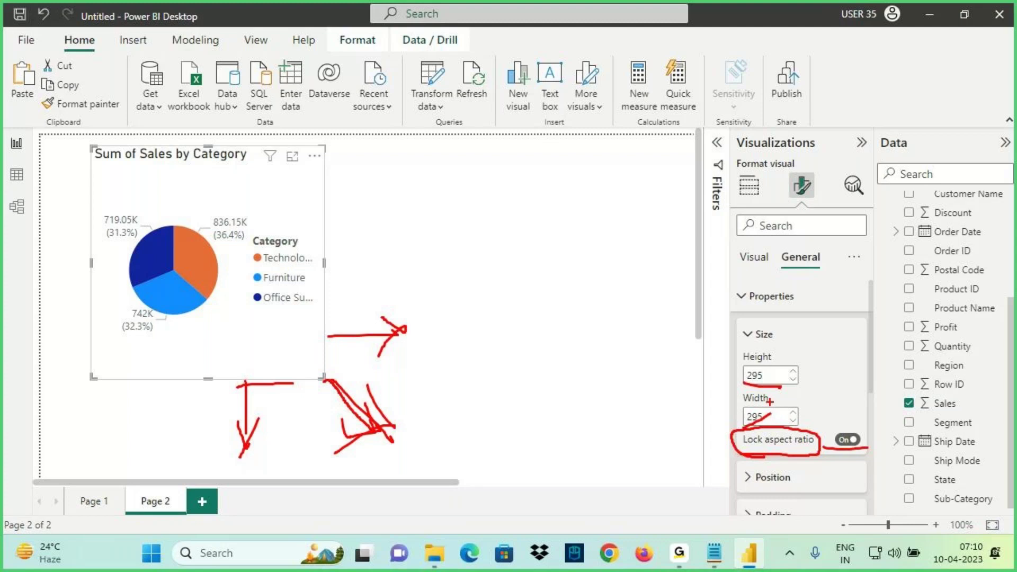
{"action": "key", "text": "Escape"}
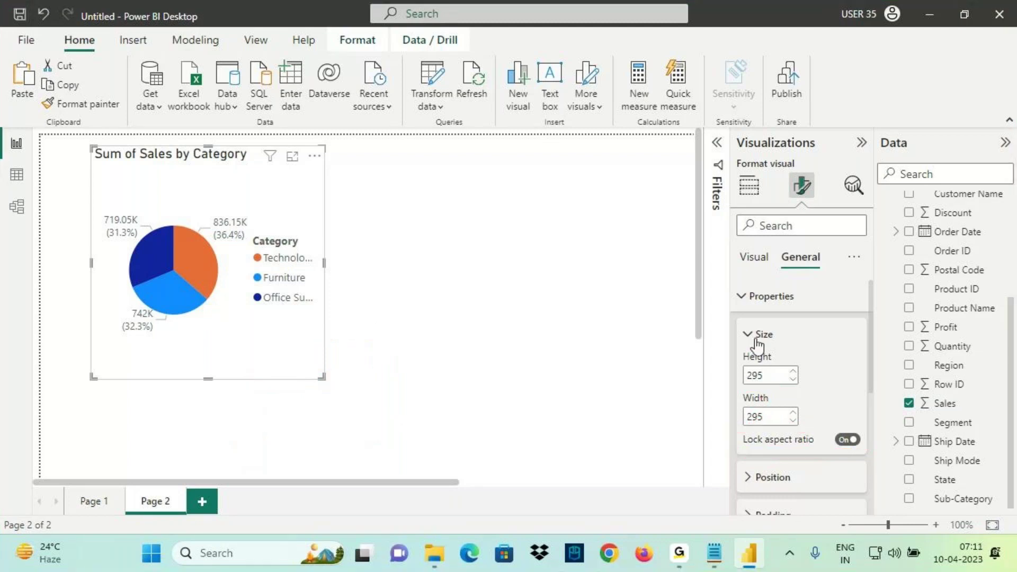
Step: Collapse the pie chart's size properties and show the Position properties of the Sum of Quantity card on Page 1
{"action": "left_click", "coordinate": [758, 339]}
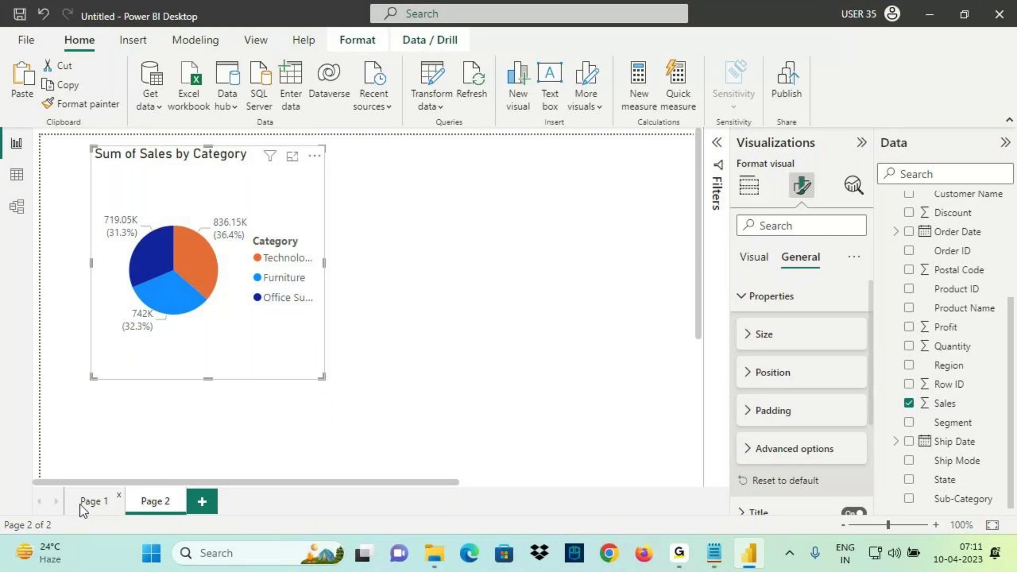
{"action": "left_click", "coordinate": [94, 501]}
{"action": "left_click", "coordinate": [150, 205]}
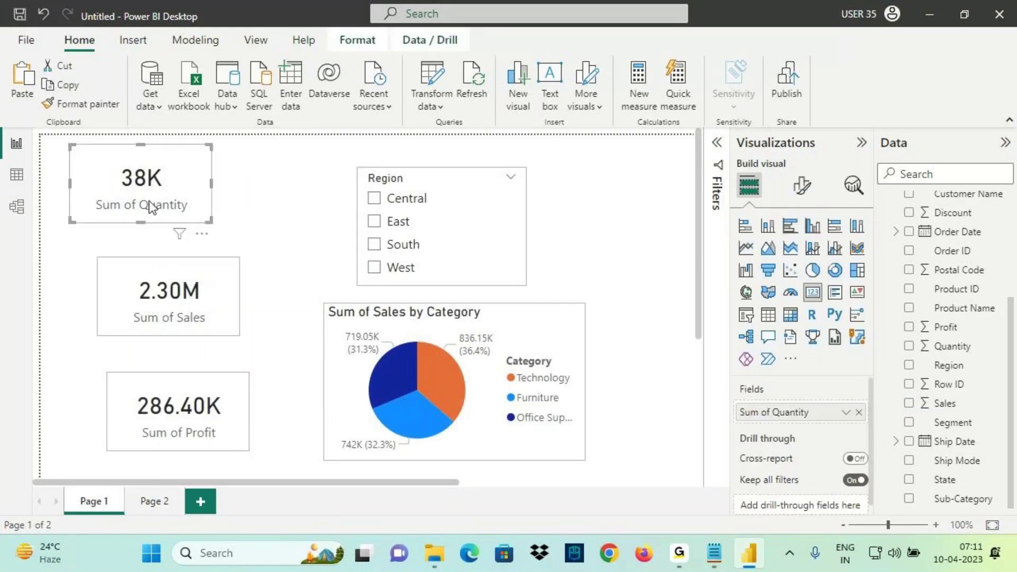
{"action": "left_click", "coordinate": [802, 185]}
{"action": "left_click", "coordinate": [800, 257]}
{"action": "left_click", "coordinate": [758, 296]}
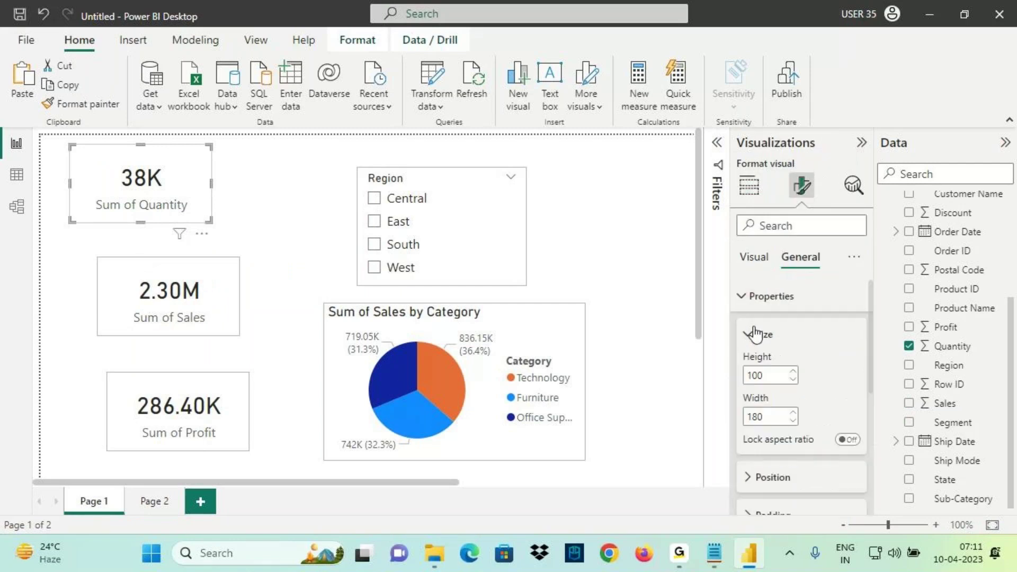
{"action": "left_click", "coordinate": [755, 334]}
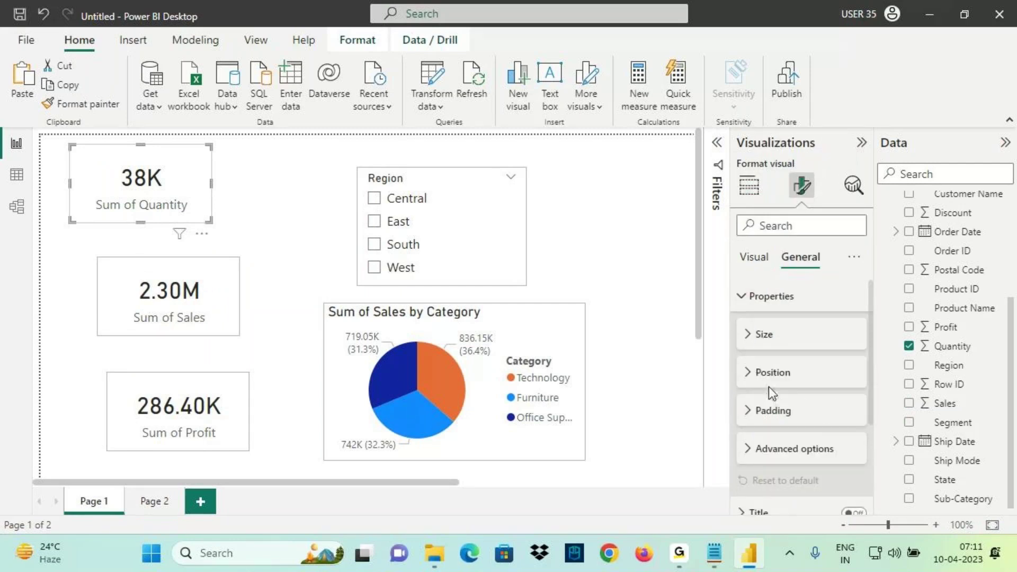
{"action": "left_click", "coordinate": [748, 372]}
Step: Circle the card's horizontal and vertical position values and draw horizontal and vertical axes along the canvas edges, starting a zero label
{"action": "left_click_drag", "start_coordinate": [765, 411], "coordinate": [755, 402]}
{"action": "mouse_move", "coordinate": [751, 441]}
{"action": "left_mouse_down"}
{"action": "mouse_move", "coordinate": [763, 450]}
{"action": "mouse_move", "coordinate": [752, 445]}
{"action": "mouse_move", "coordinate": [762, 420]}
{"action": "left_mouse_up"}
{"action": "left_click_drag", "start_coordinate": [738, 465], "coordinate": [775, 462]}
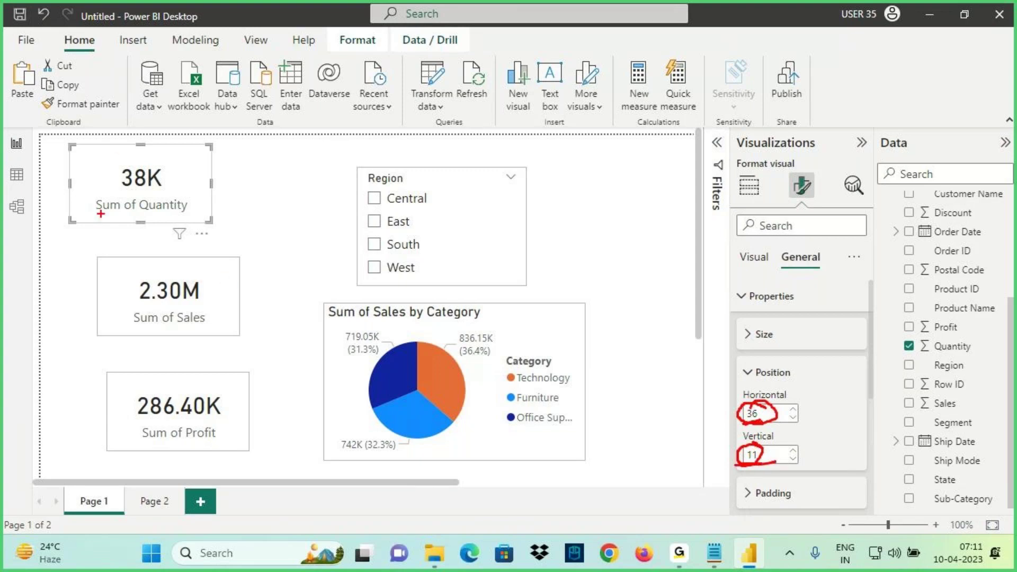
{"action": "left_click_drag", "start_coordinate": [691, 494], "coordinate": [35, 480]}
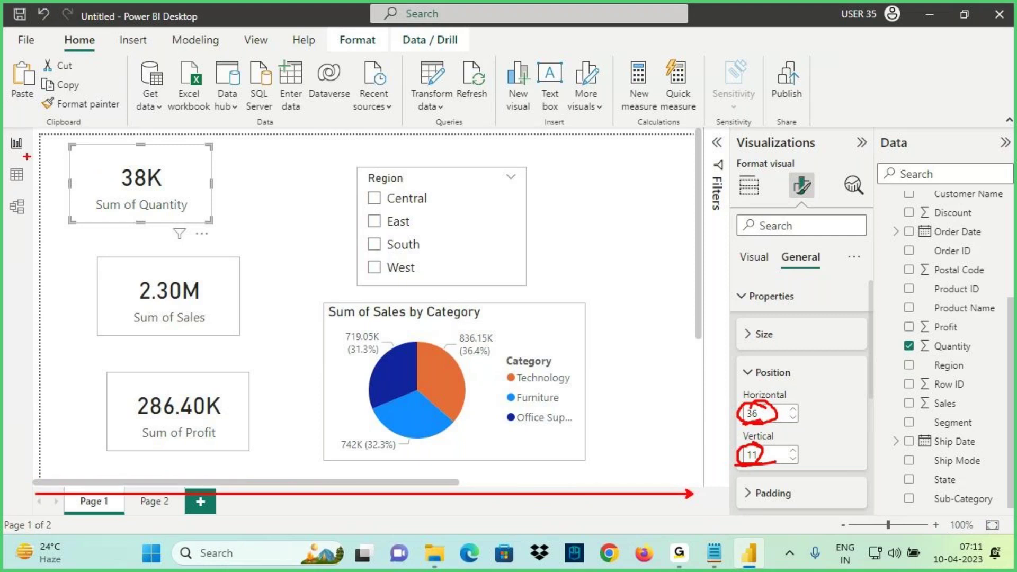
{"action": "left_click_drag", "start_coordinate": [35, 477], "coordinate": [37, 137]}
{"action": "left_click_drag", "start_coordinate": [27, 501], "coordinate": [35, 518]}
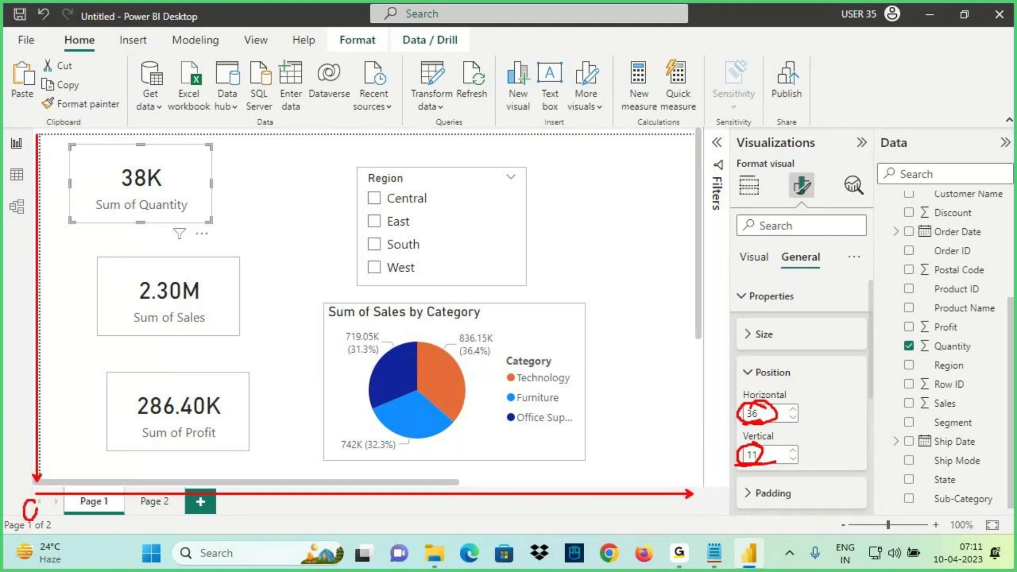
Step: Annotate the horizontal axis with scale marks 10, 20 and 30, continuing with dashes toward its far end
{"action": "mouse_move", "coordinate": [99, 502]}
{"action": "left_mouse_down"}
{"action": "mouse_move", "coordinate": [99, 518]}
{"action": "mouse_move", "coordinate": [122, 508]}
{"action": "left_mouse_up"}
{"action": "mouse_move", "coordinate": [182, 517]}
{"action": "left_mouse_down"}
{"action": "mouse_move", "coordinate": [192, 523]}
{"action": "mouse_move", "coordinate": [212, 501]}
{"action": "mouse_move", "coordinate": [210, 524]}
{"action": "left_mouse_up"}
{"action": "mouse_move", "coordinate": [284, 500]}
{"action": "left_mouse_down"}
{"action": "mouse_move", "coordinate": [292, 508]}
{"action": "mouse_move", "coordinate": [281, 527]}
{"action": "mouse_move", "coordinate": [299, 523]}
{"action": "left_mouse_up"}
{"action": "left_click_drag", "start_coordinate": [400, 513], "coordinate": [476, 505]}
{"action": "left_click_drag", "start_coordinate": [507, 506], "coordinate": [516, 506]}
{"action": "mouse_move", "coordinate": [512, 501]}
{"action": "left_mouse_down"}
{"action": "mouse_move", "coordinate": [511, 510]}
{"action": "mouse_move", "coordinate": [525, 505]}
{"action": "left_mouse_up"}
{"action": "left_click_drag", "start_coordinate": [562, 504], "coordinate": [573, 507]}
{"action": "left_click_drag", "start_coordinate": [642, 515], "coordinate": [651, 512]}
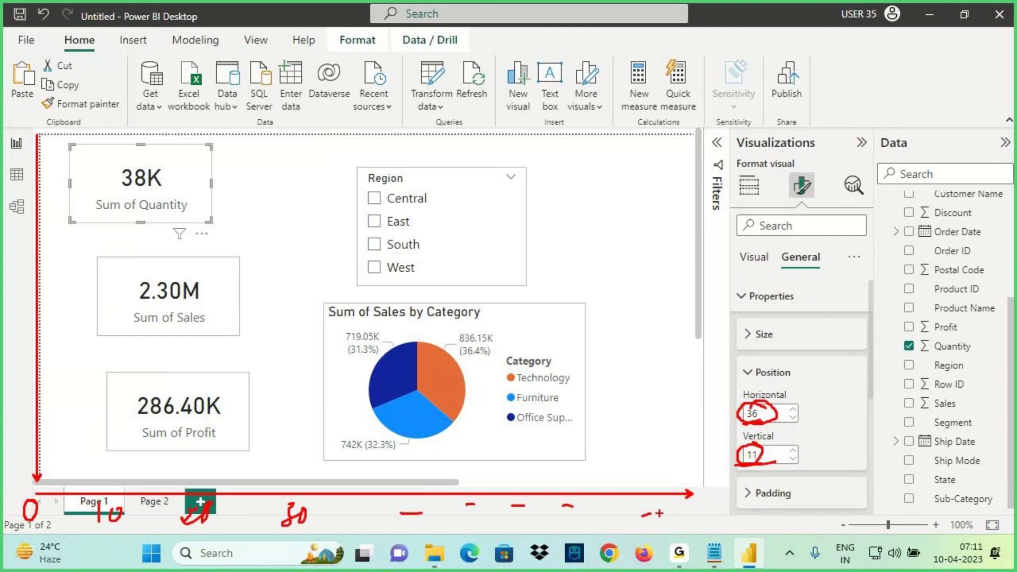
Step: Annotate the vertical axis with 0, 10 and 20, circle both zero points, and add a downward arrow below the card
{"action": "mouse_move", "coordinate": [28, 118]}
{"action": "left_mouse_down"}
{"action": "mouse_move", "coordinate": [16, 122]}
{"action": "mouse_move", "coordinate": [31, 126]}
{"action": "mouse_move", "coordinate": [20, 132]}
{"action": "left_mouse_up"}
{"action": "mouse_move", "coordinate": [15, 169]}
{"action": "left_mouse_down"}
{"action": "mouse_move", "coordinate": [15, 192]}
{"action": "mouse_move", "coordinate": [23, 176]}
{"action": "left_mouse_up"}
{"action": "mouse_move", "coordinate": [20, 223]}
{"action": "left_mouse_down"}
{"action": "mouse_move", "coordinate": [11, 249]}
{"action": "mouse_move", "coordinate": [22, 244]}
{"action": "left_mouse_up"}
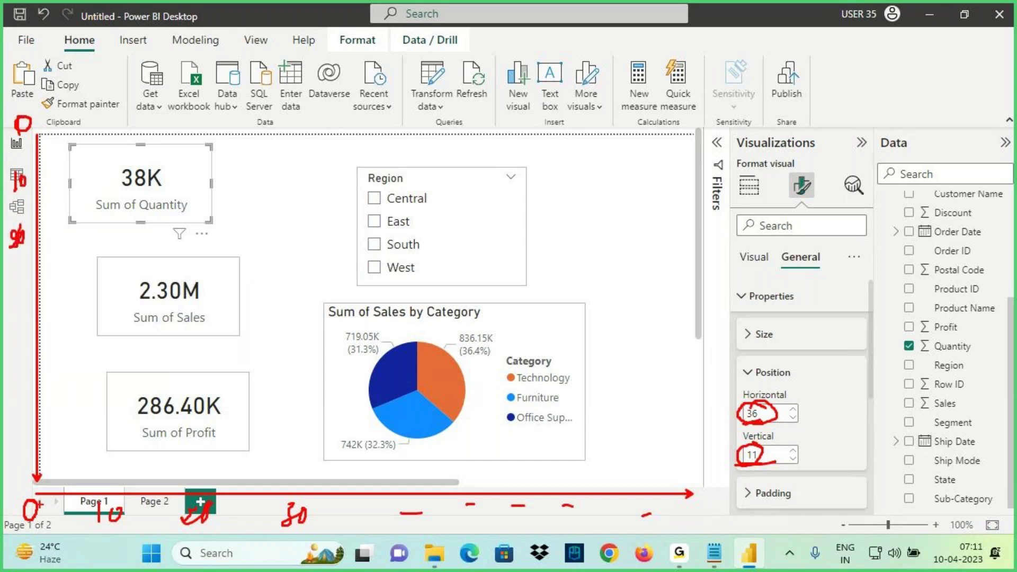
{"action": "left_click_drag", "start_coordinate": [40, 501], "coordinate": [35, 508]}
{"action": "mouse_move", "coordinate": [26, 121]}
{"action": "left_mouse_down"}
{"action": "mouse_move", "coordinate": [23, 131]}
{"action": "mouse_move", "coordinate": [26, 116]}
{"action": "left_mouse_up"}
{"action": "left_click_drag", "start_coordinate": [71, 222], "coordinate": [57, 261]}
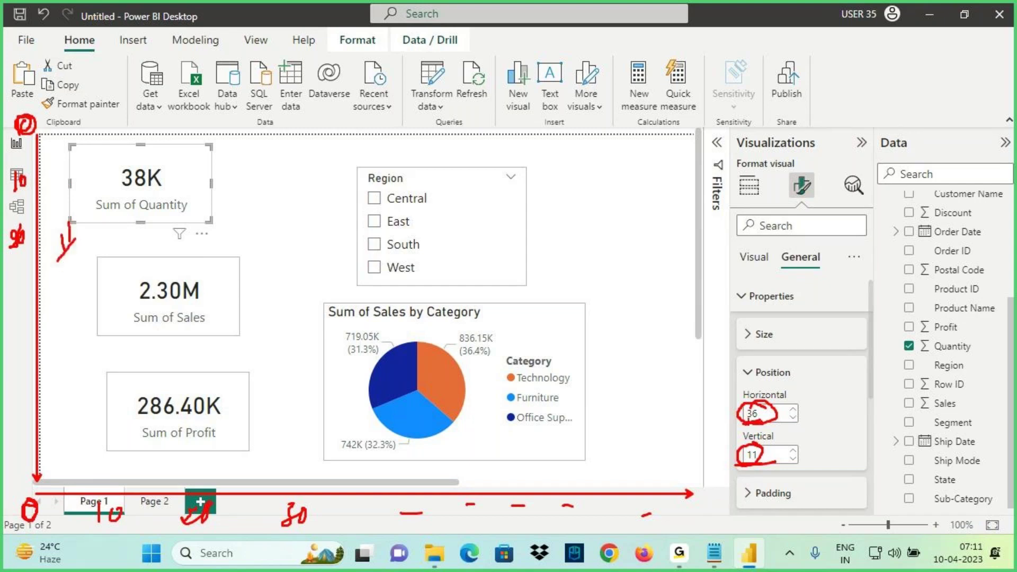
Step: Illustrate with arrows how horizontal and vertical position values shift the Sum of Quantity card, and clear the annotations
{"action": "mouse_move", "coordinate": [42, 144]}
{"action": "left_mouse_down"}
{"action": "mouse_move", "coordinate": [71, 141]}
{"action": "mouse_move", "coordinate": [47, 159]}
{"action": "mouse_move", "coordinate": [65, 147]}
{"action": "left_mouse_up"}
{"action": "left_click_drag", "start_coordinate": [103, 176], "coordinate": [273, 175]}
{"action": "left_click_drag", "start_coordinate": [249, 156], "coordinate": [276, 175]}
{"action": "left_click_drag", "start_coordinate": [272, 177], "coordinate": [212, 204]}
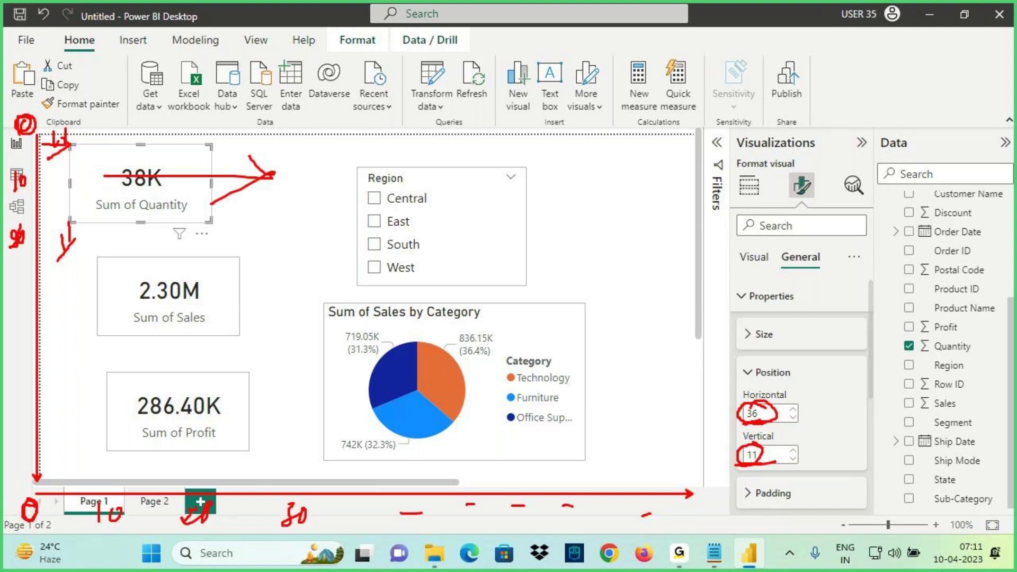
{"action": "mouse_move", "coordinate": [102, 176]}
{"action": "left_mouse_down"}
{"action": "mouse_move", "coordinate": [272, 172]}
{"action": "mouse_move", "coordinate": [221, 207]}
{"action": "left_mouse_up"}
{"action": "left_click_drag", "start_coordinate": [777, 416], "coordinate": [849, 418]}
{"action": "left_click_drag", "start_coordinate": [849, 418], "coordinate": [830, 430]}
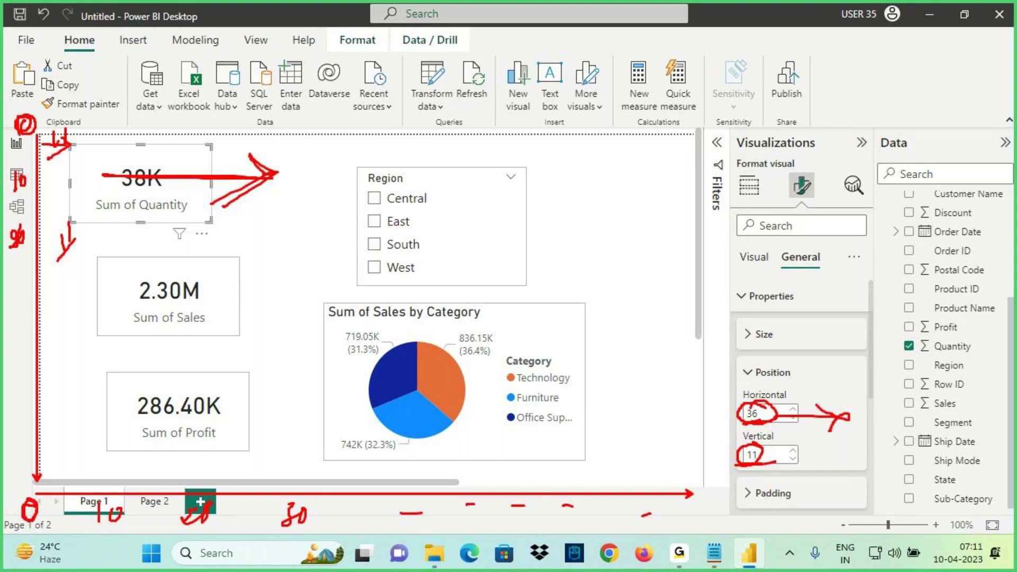
{"action": "left_click_drag", "start_coordinate": [152, 212], "coordinate": [153, 260]}
{"action": "mouse_move", "coordinate": [139, 239]}
{"action": "left_mouse_down"}
{"action": "mouse_move", "coordinate": [153, 265]}
{"action": "mouse_move", "coordinate": [137, 285]}
{"action": "left_mouse_up"}
{"action": "left_click_drag", "start_coordinate": [718, 464], "coordinate": [777, 461]}
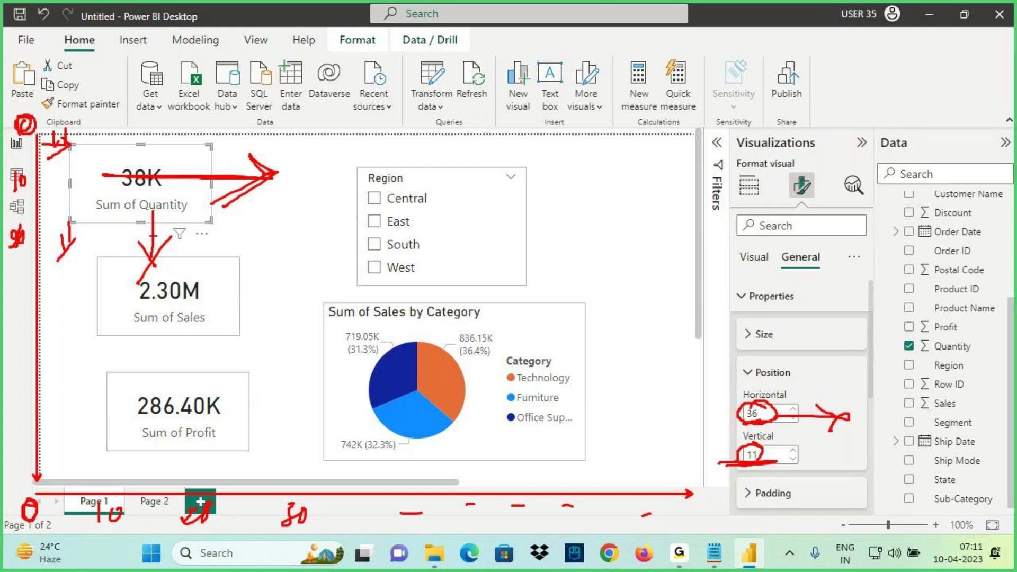
{"action": "key", "text": "Escape"}
Step: Move the Sum of Quantity card to about horizontal 83, vertical 40, marking the position values and clearing the annotations
{"action": "left_click_drag", "start_coordinate": [141, 193], "coordinate": [179, 196]}
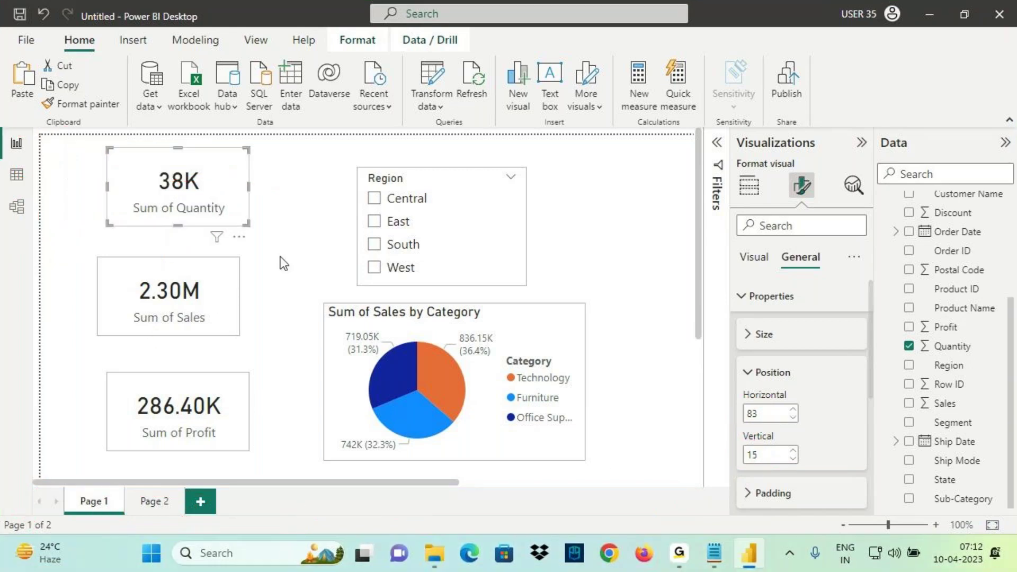
{"action": "mouse_move", "coordinate": [739, 418]}
{"action": "left_mouse_down"}
{"action": "mouse_move", "coordinate": [782, 423]}
{"action": "mouse_move", "coordinate": [723, 421]}
{"action": "left_mouse_up"}
{"action": "key", "text": "Escape"}
{"action": "left_click_drag", "start_coordinate": [162, 197], "coordinate": [161, 216]}
{"action": "left_click_drag", "start_coordinate": [747, 467], "coordinate": [781, 467]}
{"action": "key", "text": "Escape"}
Step: Sketch the vertical and horizontal position directions along the canvas edges with arrows, and clear the annotations
{"action": "left_click_drag", "start_coordinate": [27, 132], "coordinate": [23, 305]}
{"action": "left_click_drag", "start_coordinate": [13, 275], "coordinate": [34, 268]}
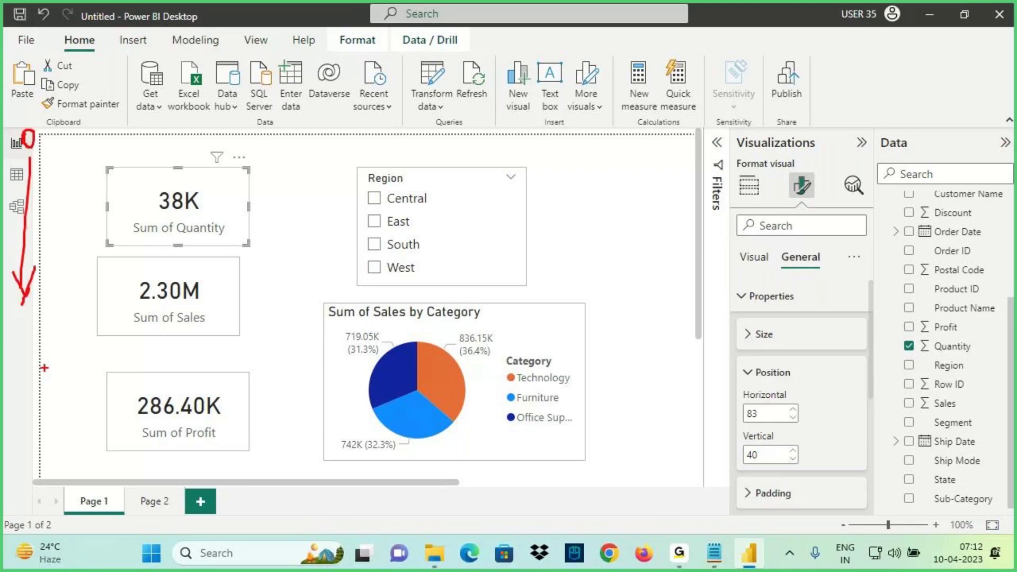
{"action": "left_click_drag", "start_coordinate": [31, 492], "coordinate": [530, 473]}
{"action": "key", "text": "Escape"}
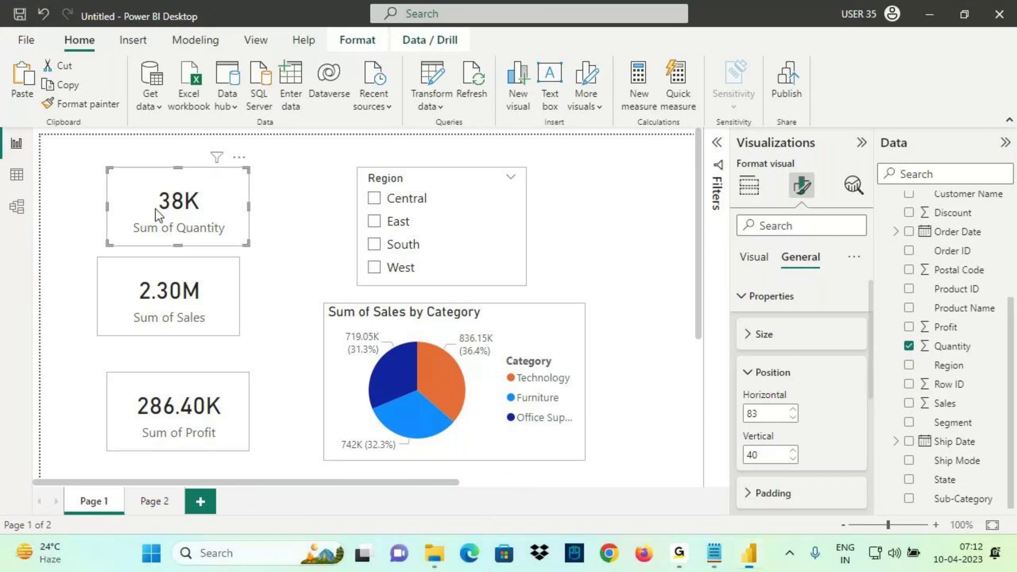
Step: Move the Sum of Quantity card to about horizontal 45, vertical 28, mark the cards' uneven edges and an alignment line, and clear the annotations
{"action": "left_click_drag", "start_coordinate": [154, 208], "coordinate": [144, 200]}
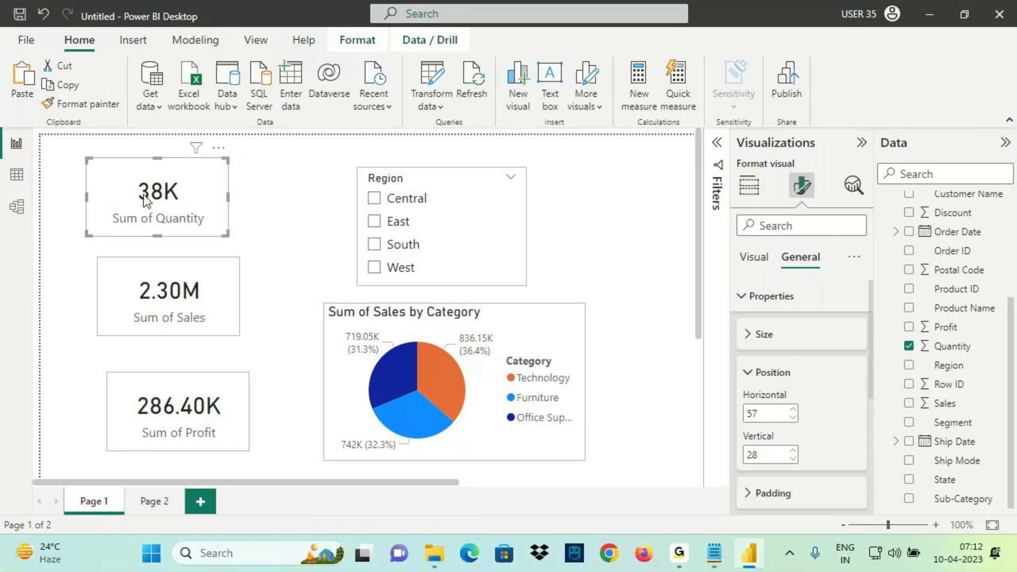
{"action": "left_click_drag", "start_coordinate": [145, 201], "coordinate": [136, 201]}
{"action": "key", "text": "ctrl+2"}
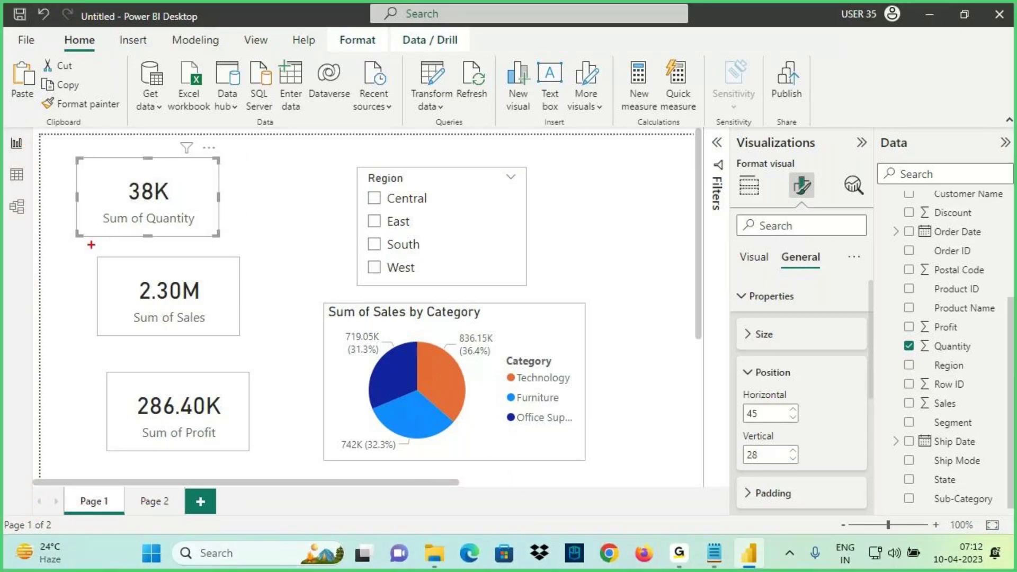
{"action": "left_click_drag", "start_coordinate": [73, 292], "coordinate": [73, 229]}
{"action": "left_click_drag", "start_coordinate": [100, 320], "coordinate": [100, 373]}
{"action": "left_click_drag", "start_coordinate": [106, 486], "coordinate": [107, 409]}
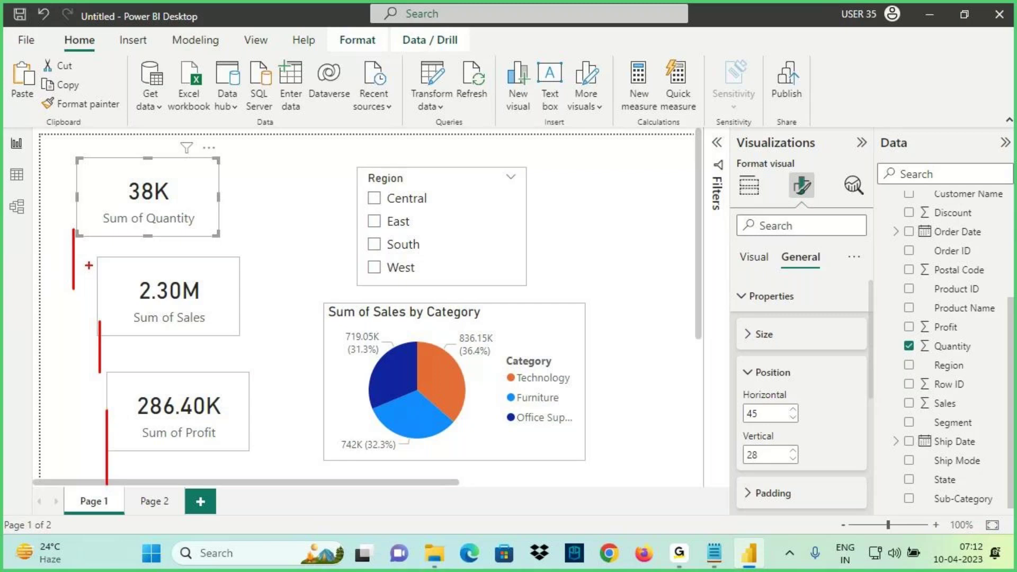
{"action": "mouse_move", "coordinate": [56, 485]}
{"action": "left_mouse_down"}
{"action": "mouse_move", "coordinate": [65, 187]}
{"action": "mouse_move", "coordinate": [56, 136]}
{"action": "left_mouse_up"}
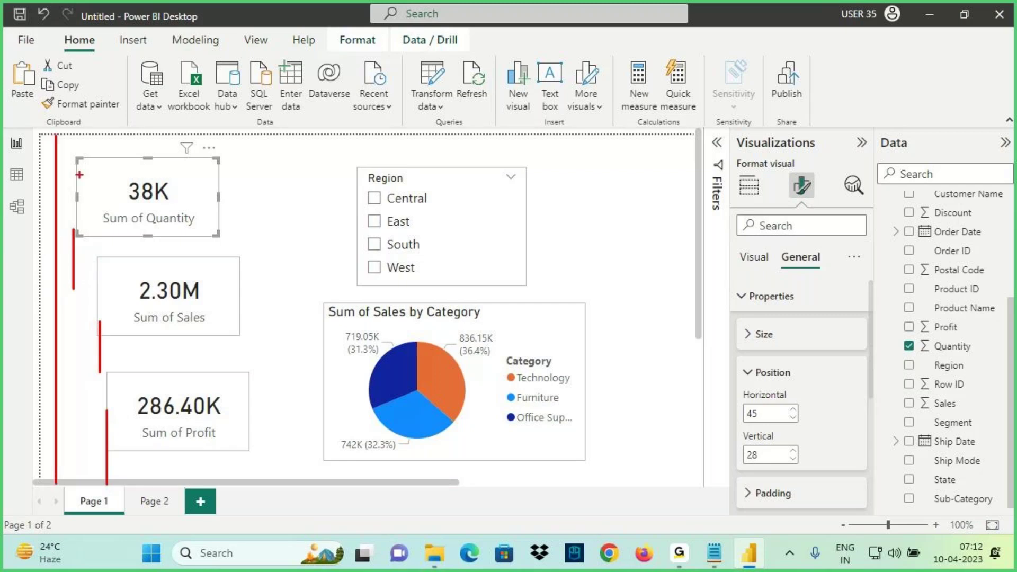
{"action": "key", "text": "Escape"}
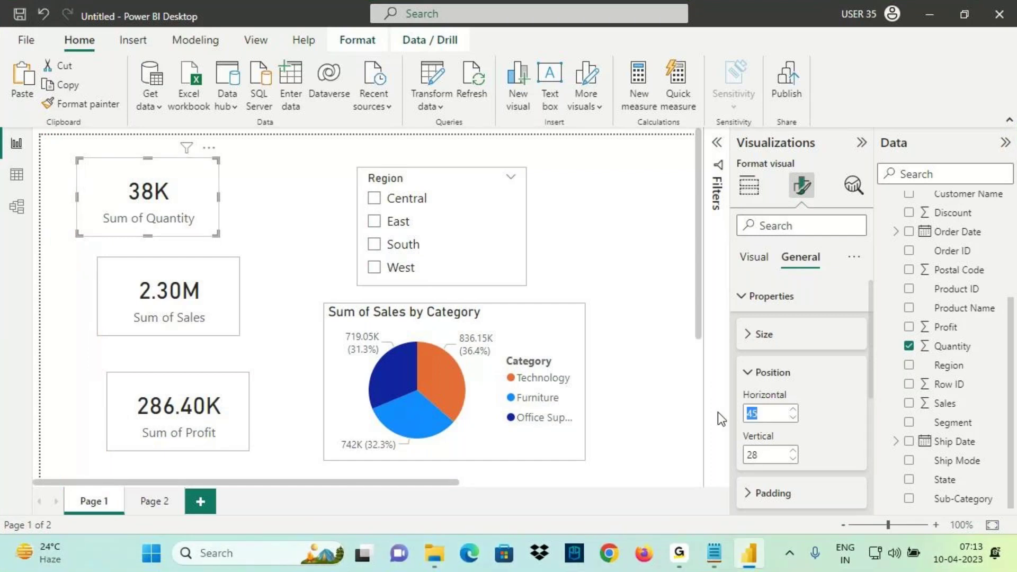
Step: Set the horizontal position of the Sum of Quantity, Sum of Sales and Sum of Profit cards to 10
{"action": "type", "text": "10"}
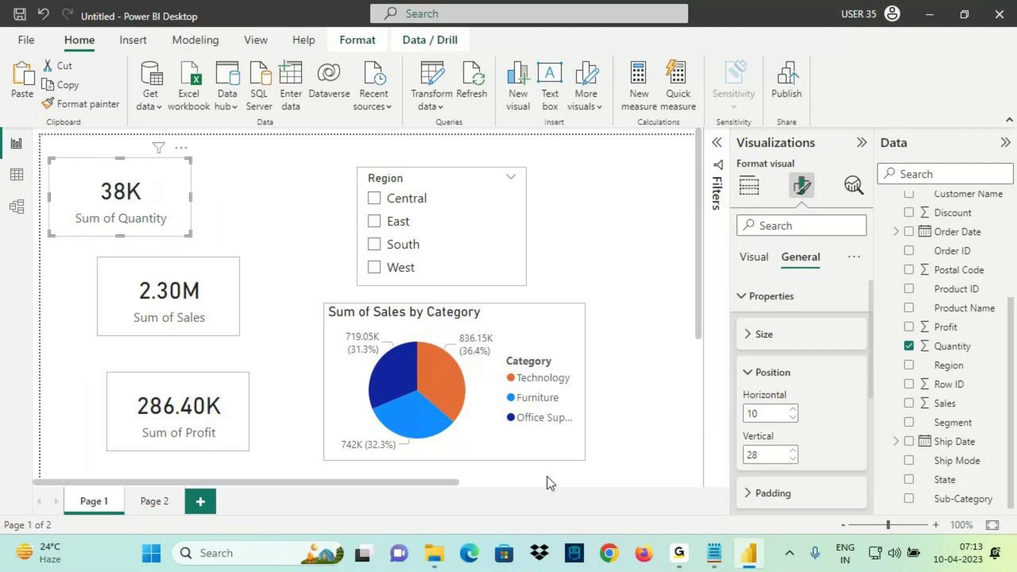
{"action": "left_click", "coordinate": [195, 309]}
{"action": "left_click_drag", "start_coordinate": [761, 414], "coordinate": [672, 459]}
{"action": "type", "text": "10"}
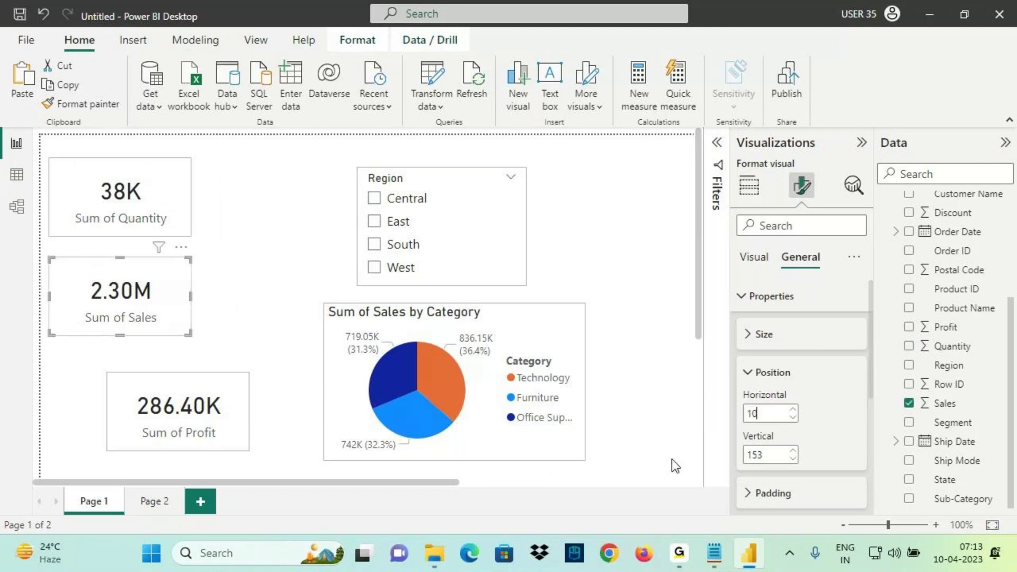
{"action": "left_click", "coordinate": [199, 386]}
{"action": "left_click_drag", "start_coordinate": [772, 417], "coordinate": [666, 452]}
{"action": "type", "text": "10"}
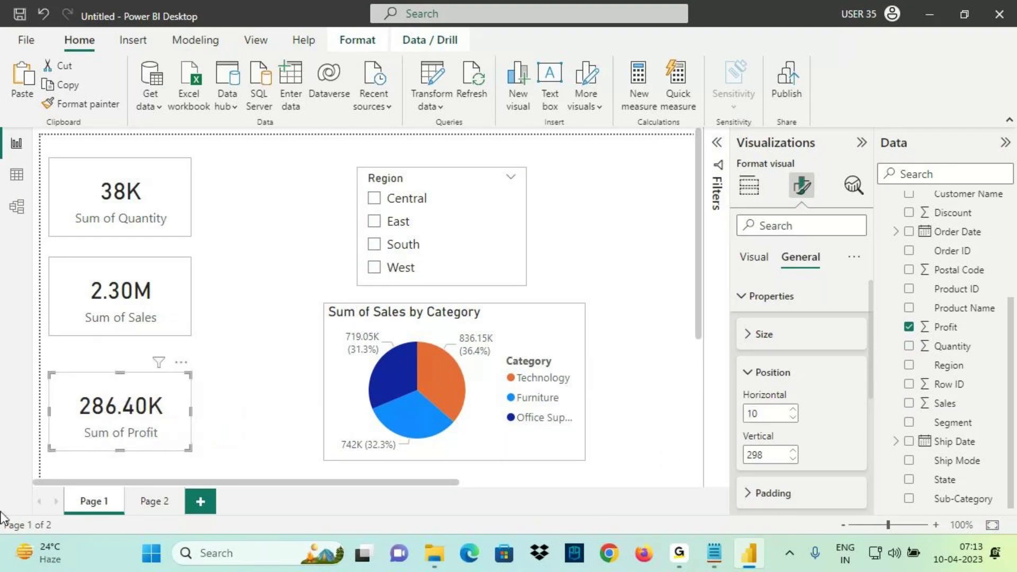
Step: Deselect the cards and draw a vertical line along the shared edge of the three cards
{"action": "left_click", "coordinate": [109, 469]}
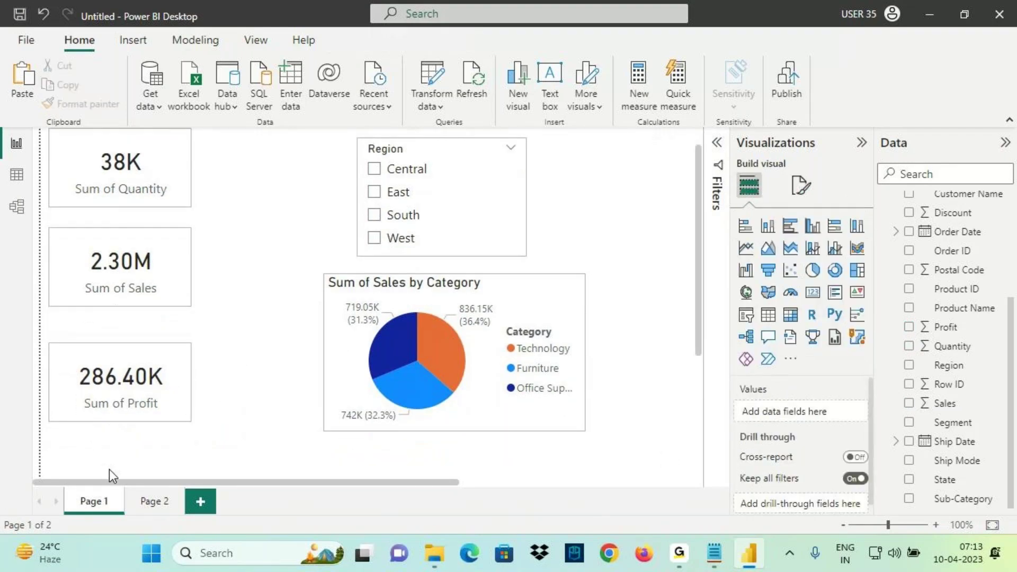
{"action": "scroll", "coordinate": [134, 433], "scroll_direction": "up", "scroll_amount": 1}
{"action": "left_click_drag", "start_coordinate": [47, 479], "coordinate": [50, 132]}
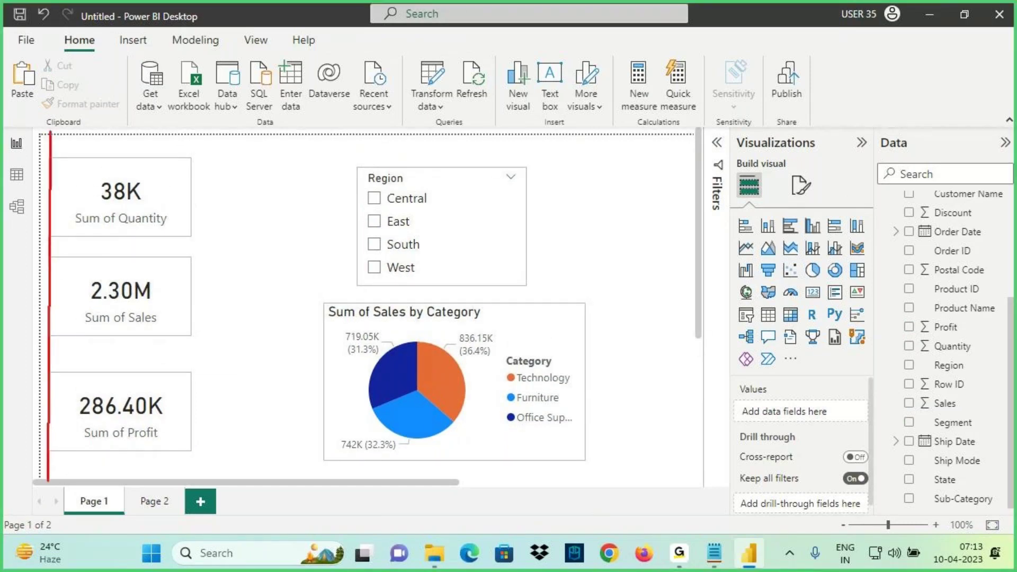
Step: Move the Sum of Sales, Sum of Profit and Sum of Quantity cards inward by different amounts so their side edges are uneven
{"action": "left_click_drag", "start_coordinate": [90, 283], "coordinate": [129, 283]}
{"action": "left_click_drag", "start_coordinate": [99, 406], "coordinate": [183, 398]}
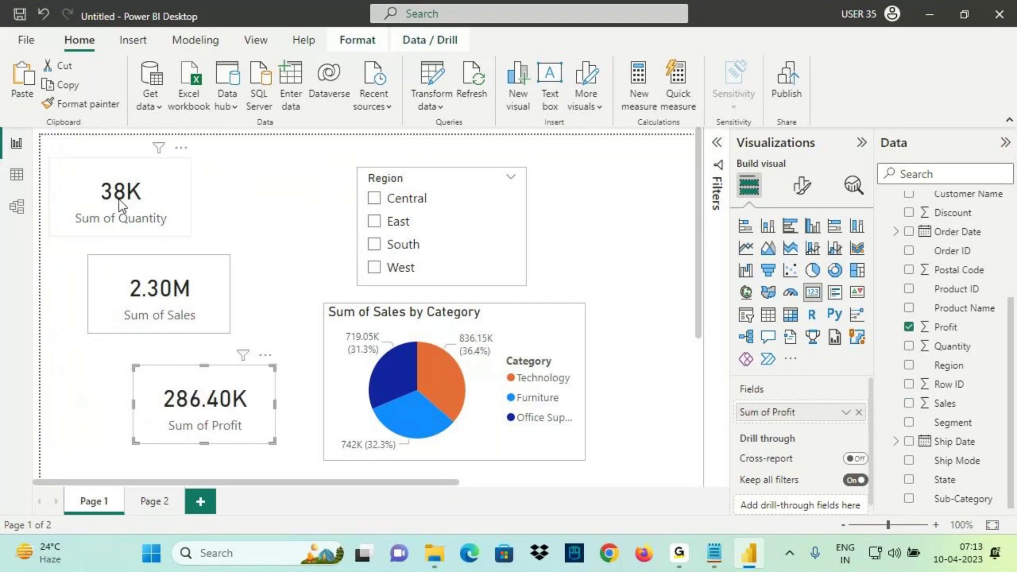
{"action": "left_click_drag", "start_coordinate": [118, 199], "coordinate": [136, 210]}
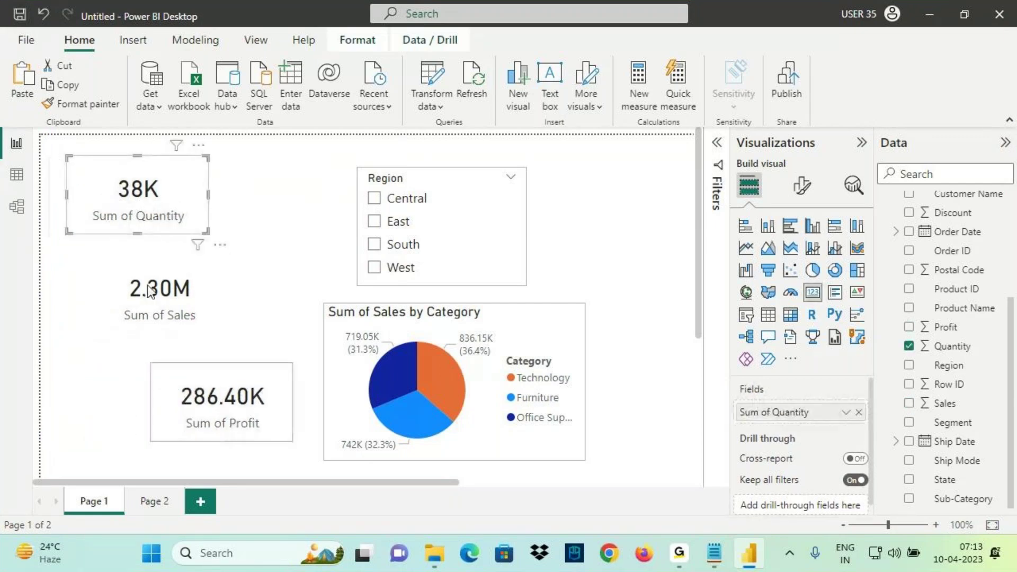
Step: Set the horizontal position of the Sum of Quantity, Sum of Profit and Sum of Sales cards to 10 together, and deselect them
{"action": "left_click", "coordinate": [199, 402], "text": "ctrl"}
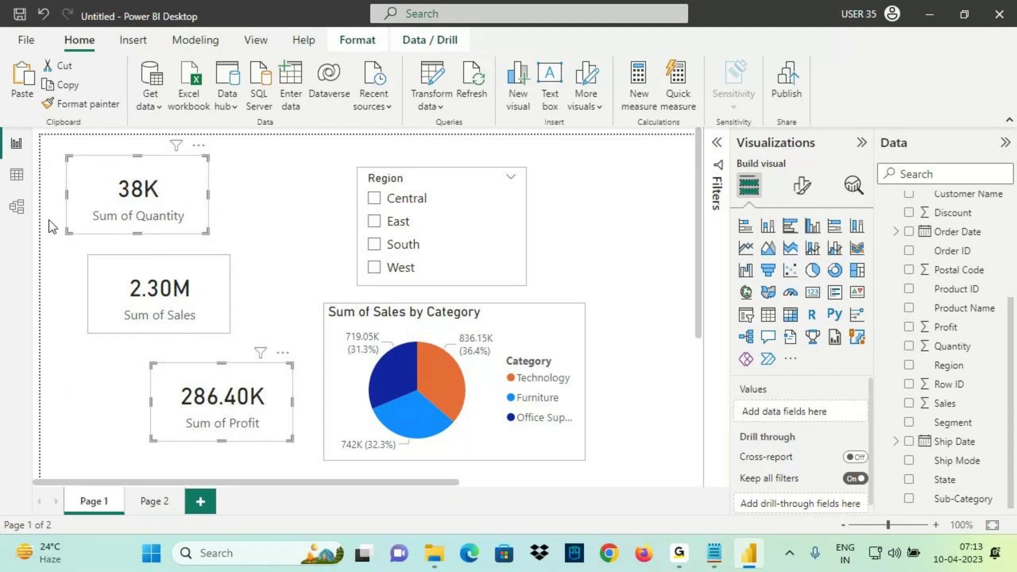
{"action": "left_click", "coordinate": [164, 283], "text": "ctrl"}
{"action": "left_click", "coordinate": [802, 185]}
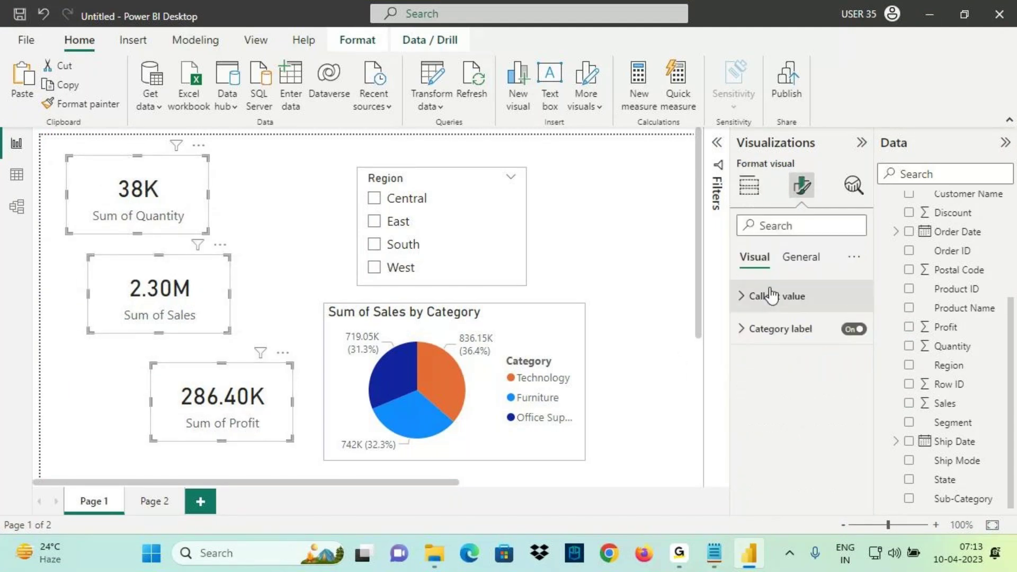
{"action": "left_click", "coordinate": [801, 256]}
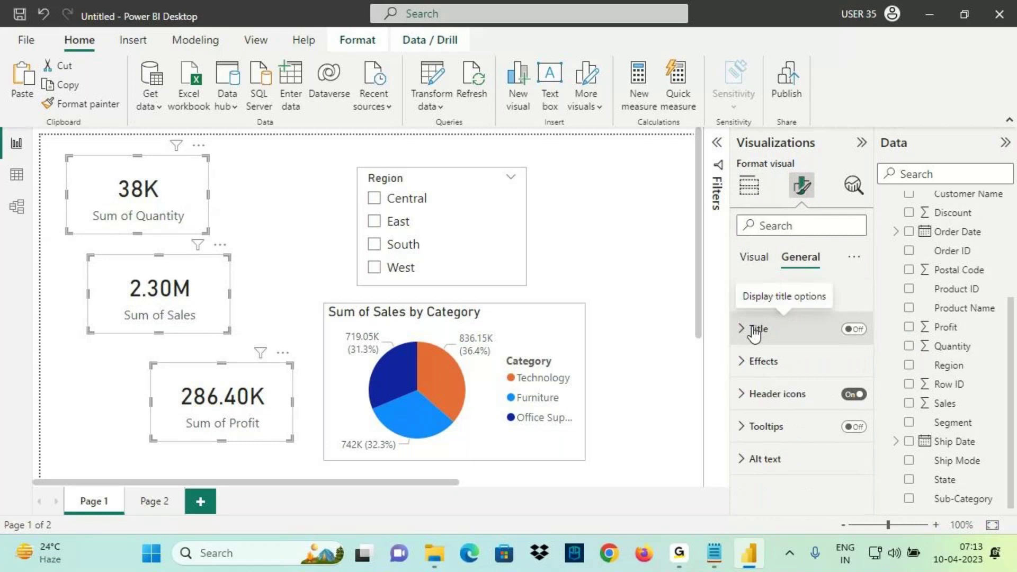
{"action": "left_click", "coordinate": [740, 298]}
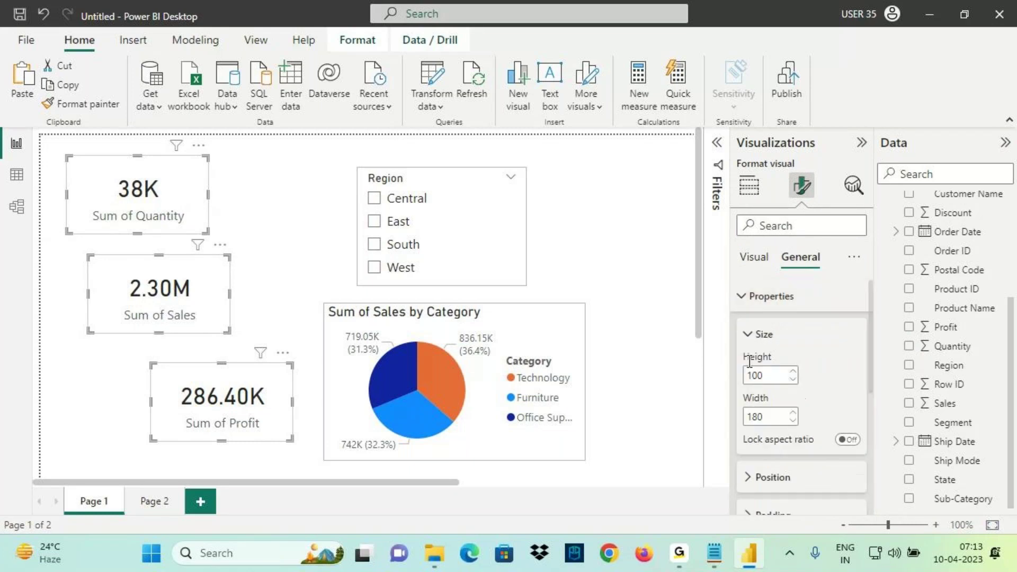
{"action": "left_click", "coordinate": [762, 335]}
{"action": "left_click", "coordinate": [769, 373]}
{"action": "left_click", "coordinate": [766, 413]}
{"action": "double_click", "coordinate": [766, 414]}
{"action": "type", "text": "10"}
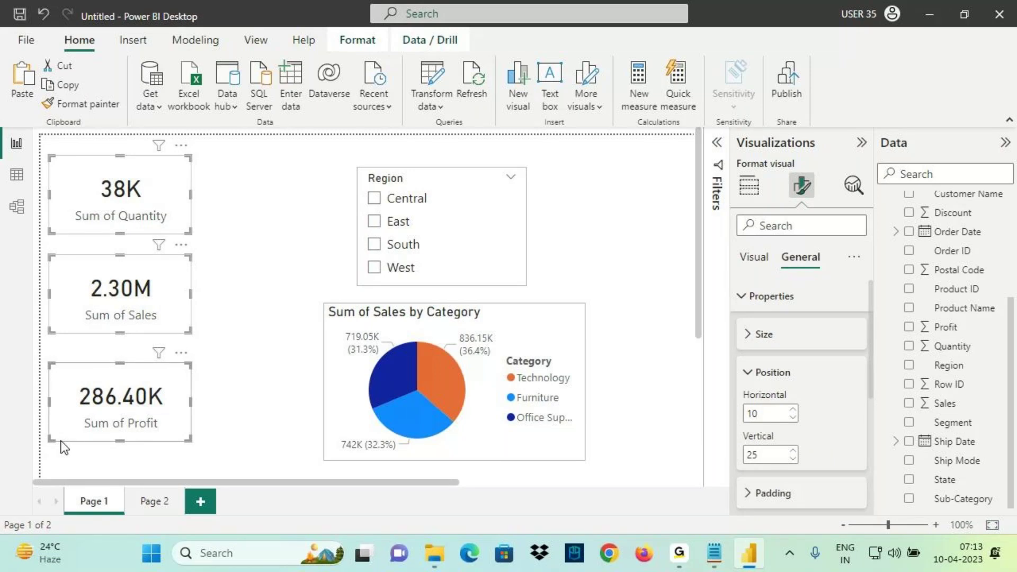
{"action": "left_click", "coordinate": [215, 208]}
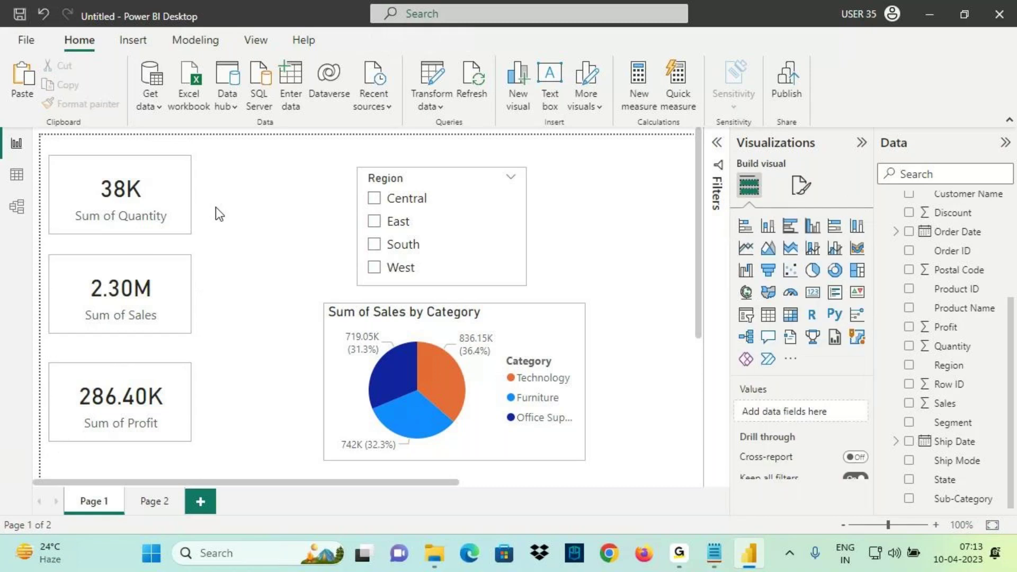
Step: Select the Sum of Quantity card, sketch a horizontal line across the canvas just above it, and clear the annotation
{"action": "left_click", "coordinate": [147, 205]}
{"action": "key", "text": "ctrl+2"}
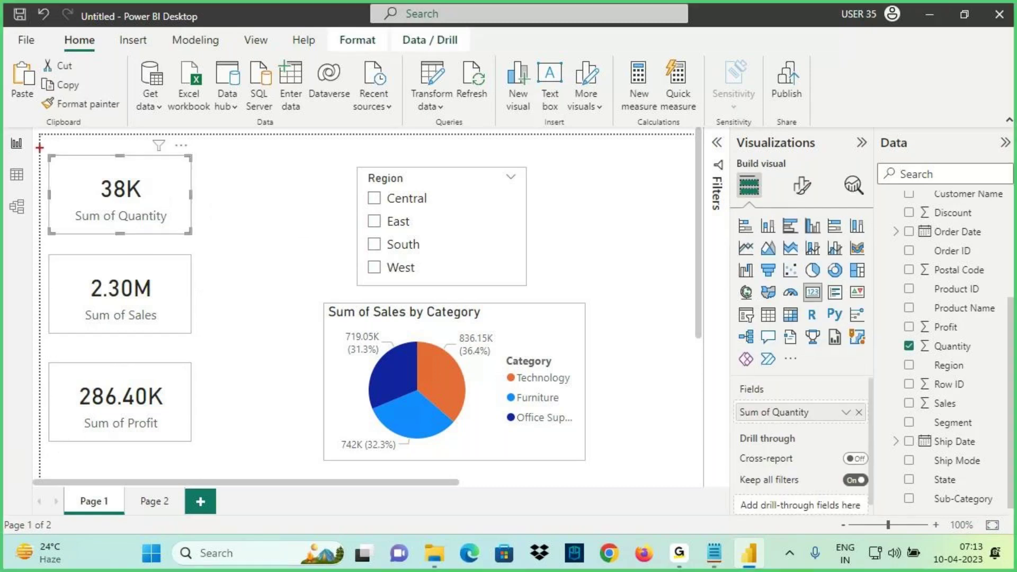
{"action": "left_click_drag", "start_coordinate": [39, 148], "coordinate": [697, 148]}
{"action": "key", "text": "Escape"}
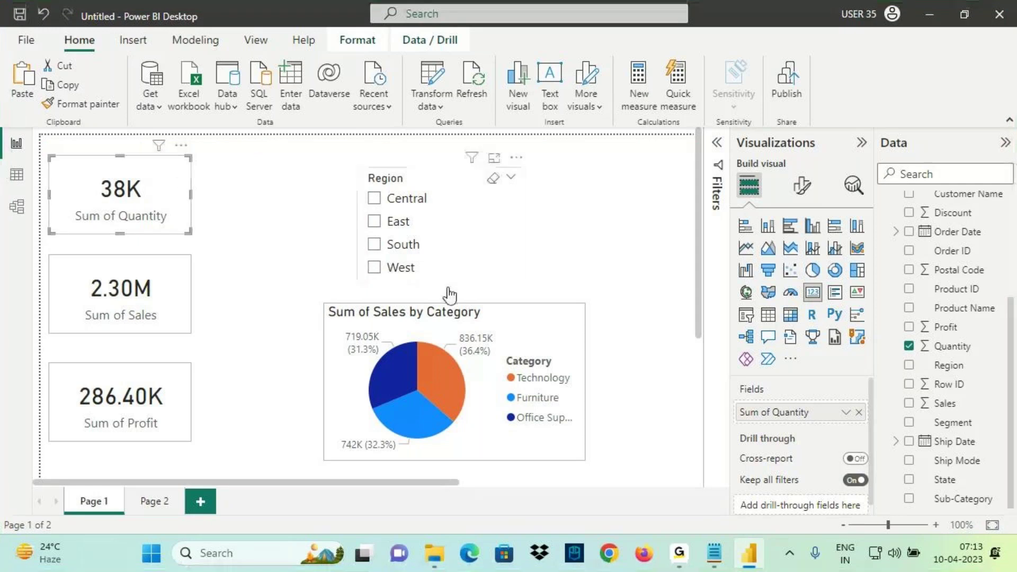
Step: Set the vertical position of the Sum of Quantity card to 10
{"action": "left_click", "coordinate": [802, 185]}
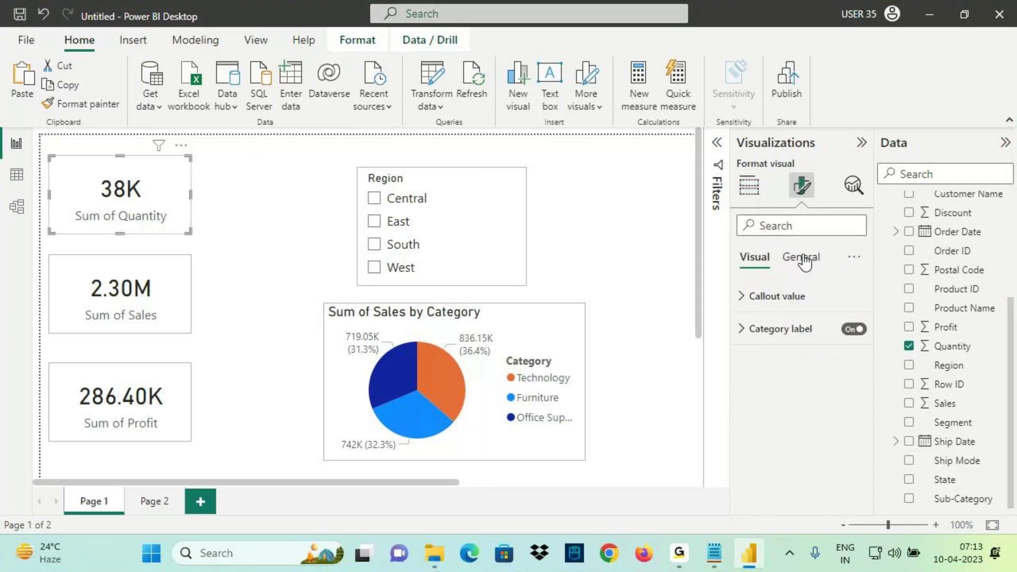
{"action": "left_click", "coordinate": [801, 256]}
{"action": "left_click", "coordinate": [767, 298]}
{"action": "left_click", "coordinate": [762, 335]}
{"action": "left_click", "coordinate": [764, 373]}
{"action": "left_click_drag", "start_coordinate": [763, 455], "coordinate": [716, 465]}
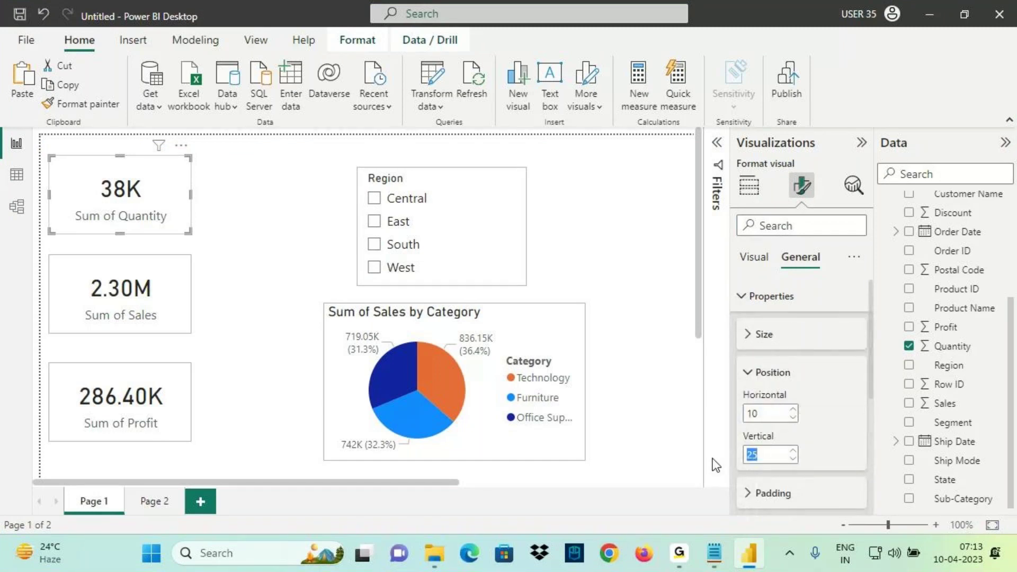
{"action": "type", "text": "10"}
{"action": "key", "text": "Return"}
Step: Set the vertical position of the Region slicer to 10
{"action": "left_click", "coordinate": [400, 186]}
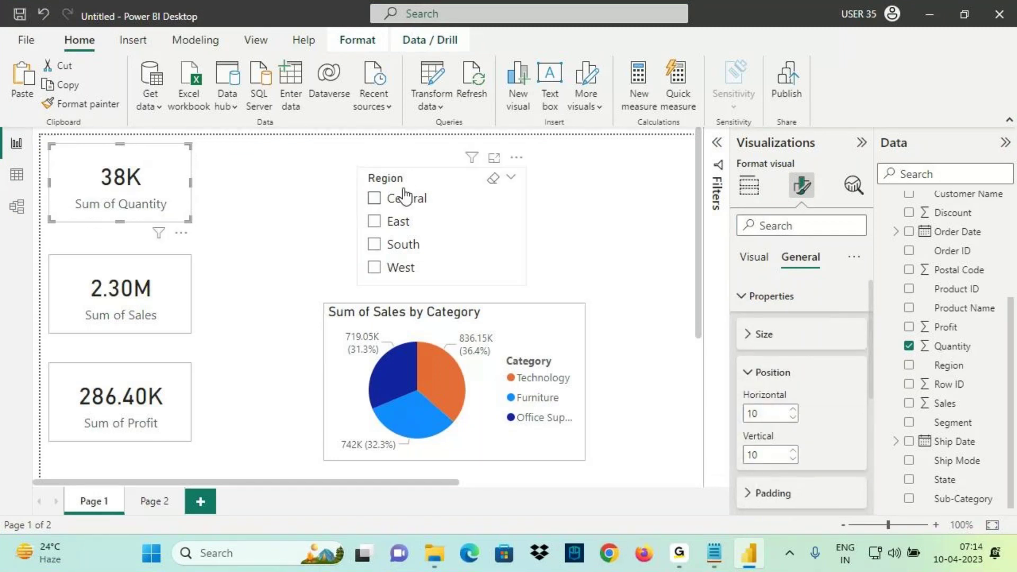
{"action": "left_click_drag", "start_coordinate": [760, 454], "coordinate": [716, 457]}
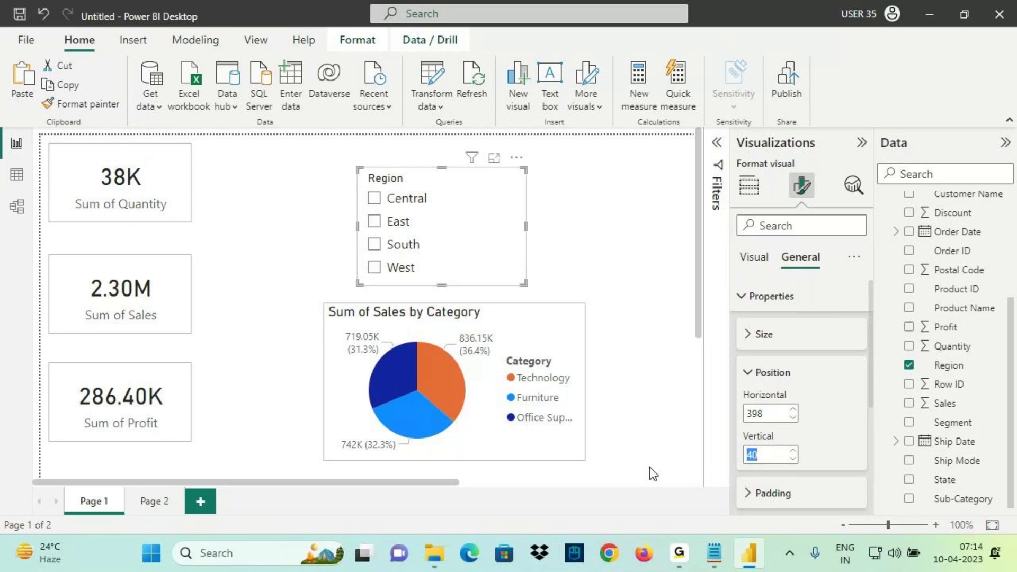
{"action": "type", "text": "10"}
{"action": "key", "text": "Return"}
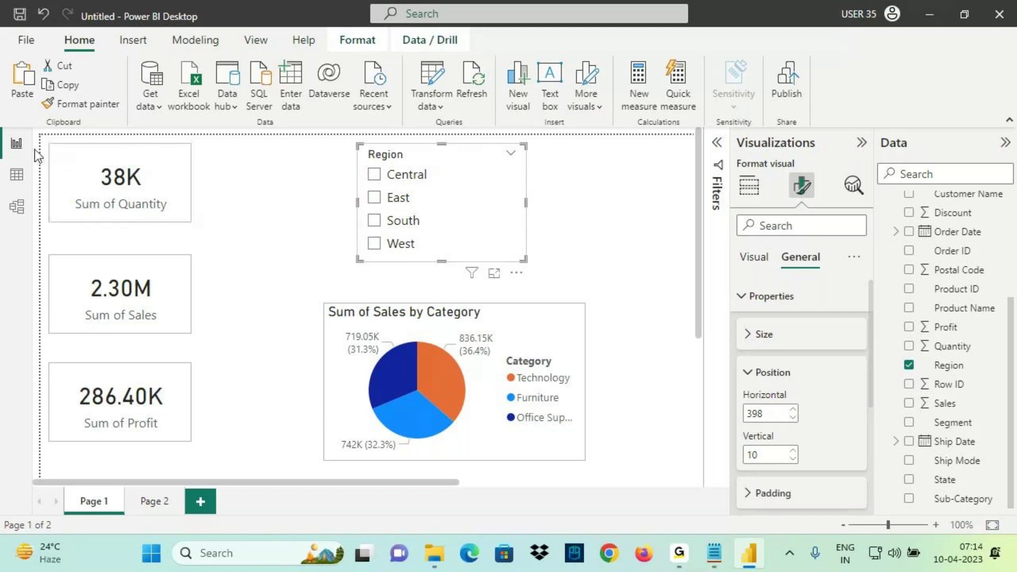
Step: Draw a horizontal line along the upper edges of the Sum of Quantity card and the Region slicer, and clear it
{"action": "key", "text": "ctrl+2"}
{"action": "left_click_drag", "start_coordinate": [34, 143], "coordinate": [697, 143]}
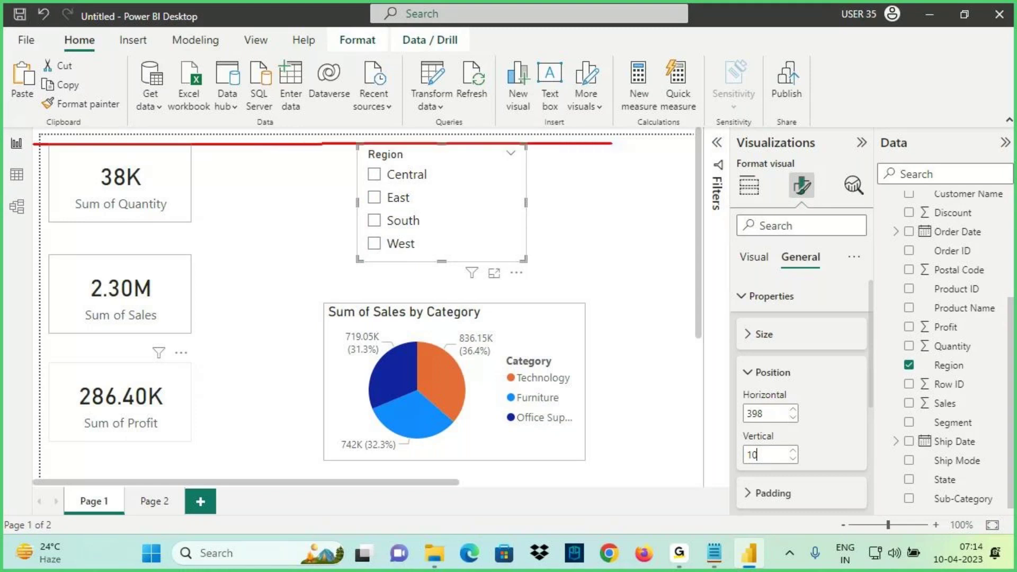
{"action": "key", "text": "Escape"}
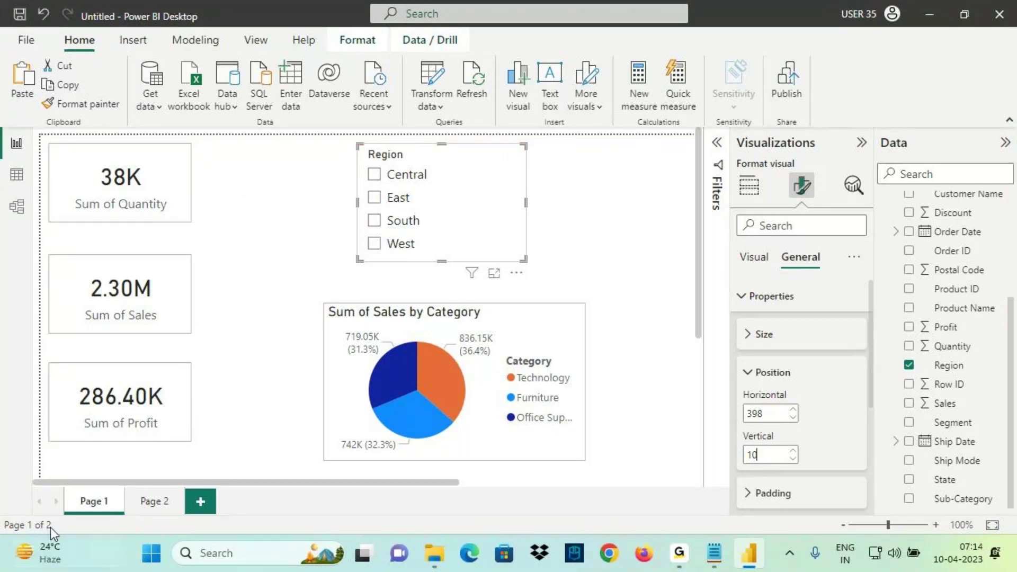
Step: Show the padding settings for the Sum of Quantity card, outline the padding areas on its four sides, and clear the annotations
{"action": "left_click", "coordinate": [766, 374]}
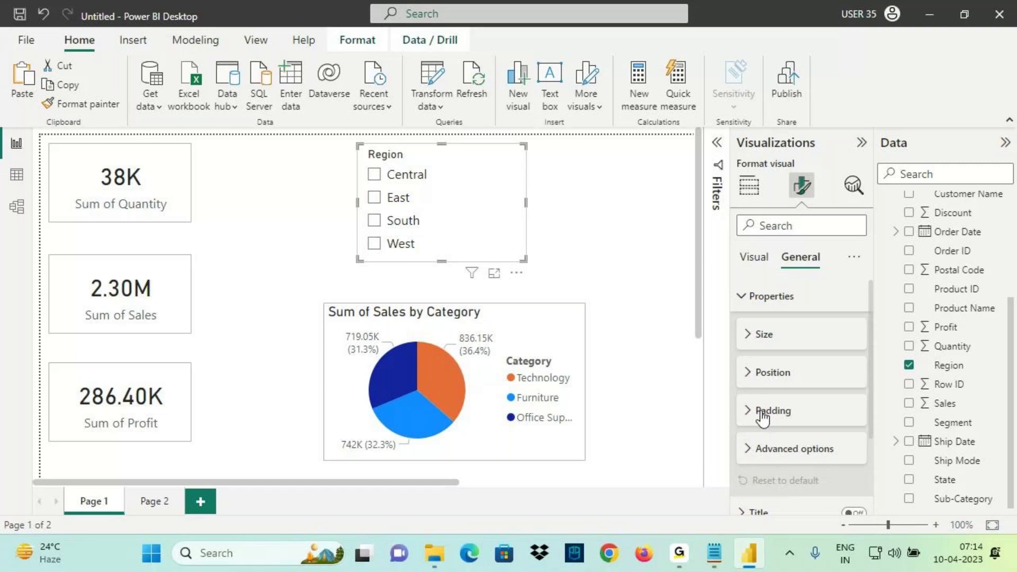
{"action": "left_click", "coordinate": [760, 416]}
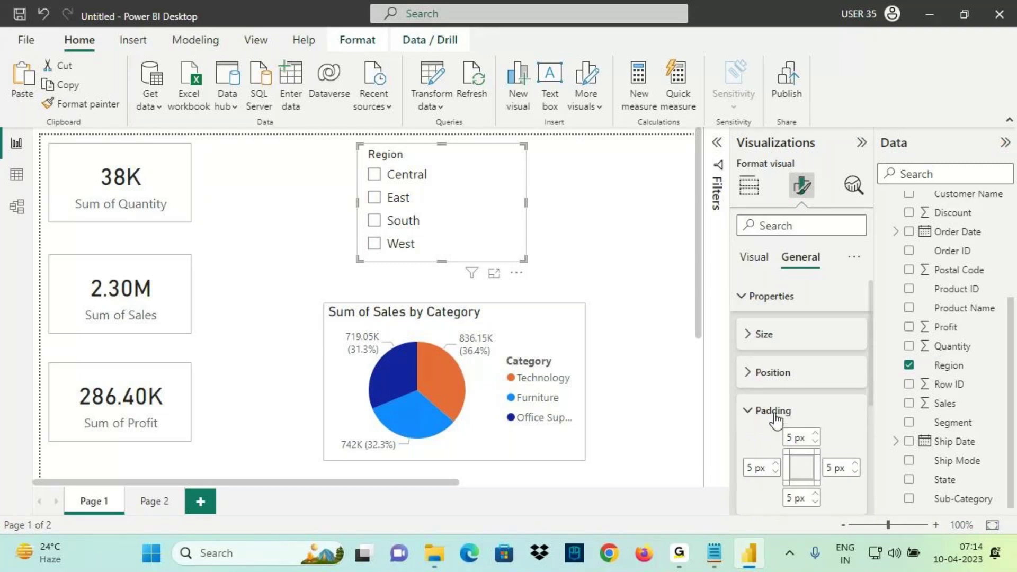
{"action": "left_click", "coordinate": [119, 187]}
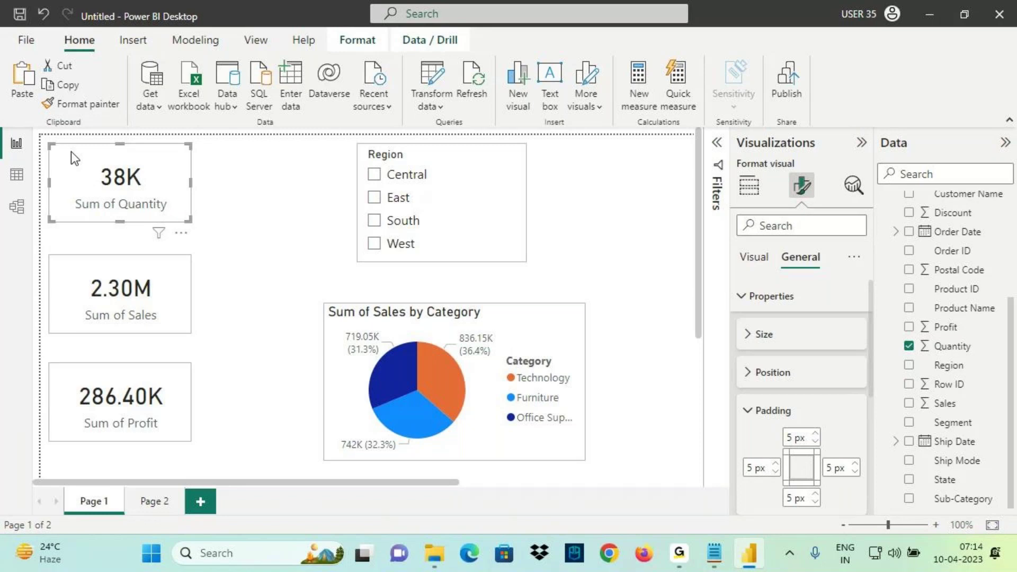
{"action": "left_click_drag", "start_coordinate": [167, 159], "coordinate": [190, 224]}
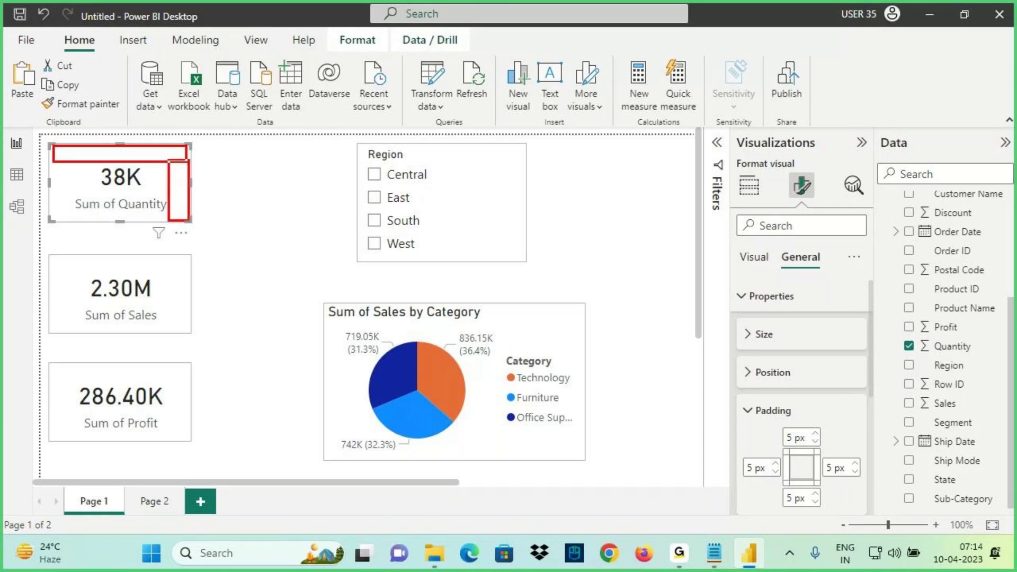
{"action": "mouse_move", "coordinate": [49, 166]}
{"action": "left_mouse_down"}
{"action": "mouse_move", "coordinate": [65, 209]}
{"action": "mouse_move", "coordinate": [189, 223]}
{"action": "left_mouse_up"}
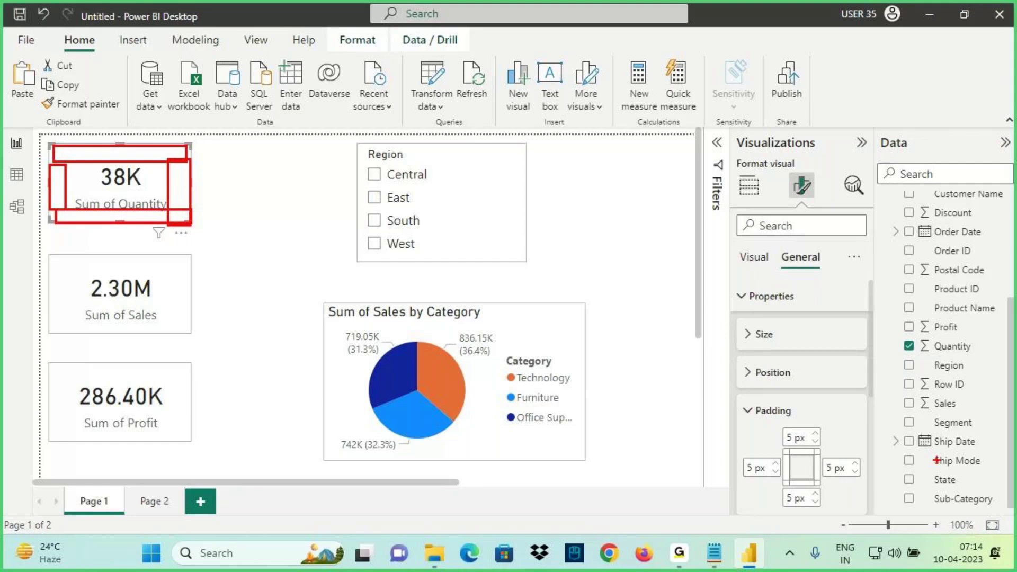
{"action": "key", "text": "Escape"}
Step: Increase the bottom padding of the Sum of Quantity card to 19 px
{"action": "left_click", "coordinate": [816, 495]}
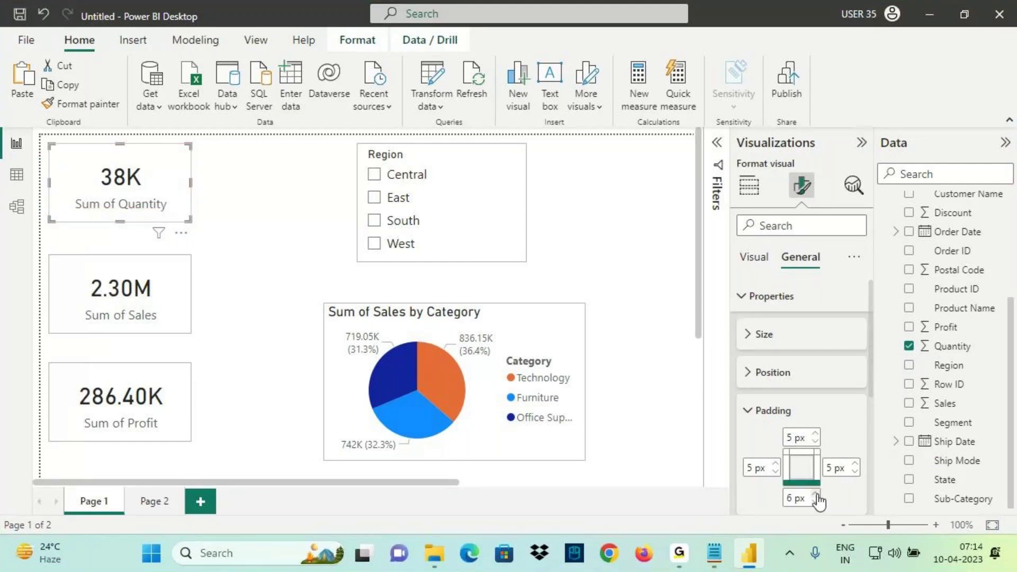
{"action": "left_click", "coordinate": [816, 495]}
{"action": "left_click", "coordinate": [817, 495]}
{"action": "left_click", "coordinate": [816, 495]}
{"action": "left_click", "coordinate": [817, 495]}
{"action": "left_click", "coordinate": [817, 495]}
{"action": "left_click", "coordinate": [816, 495]}
{"action": "left_click", "coordinate": [817, 495]}
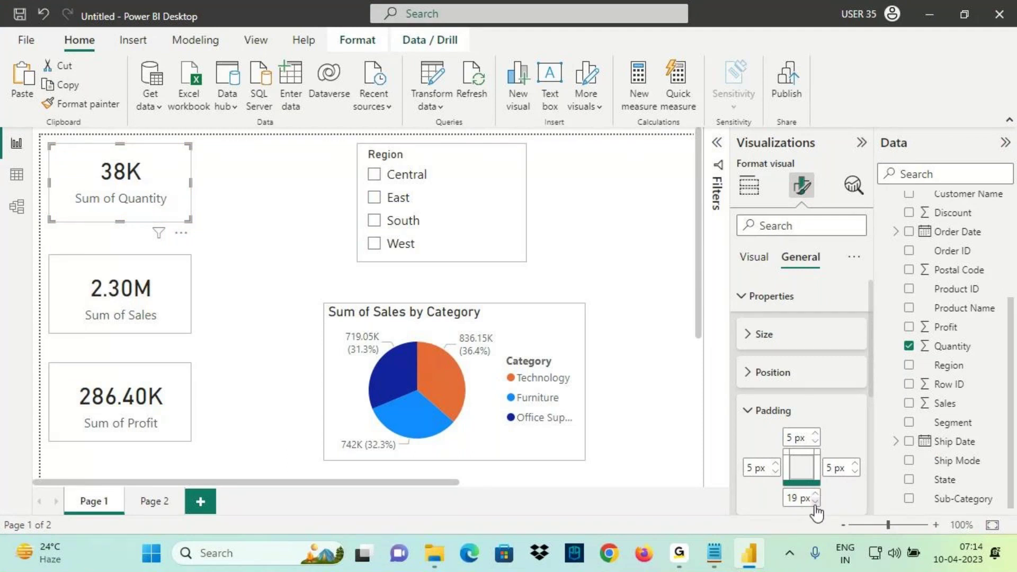
Step: Mark the bottom padding value and the card's upper and lower padding areas with rectangles, and clear the annotations
{"action": "key", "text": "ctrl+2"}
{"action": "left_click_drag", "start_coordinate": [782, 488], "coordinate": [828, 509]}
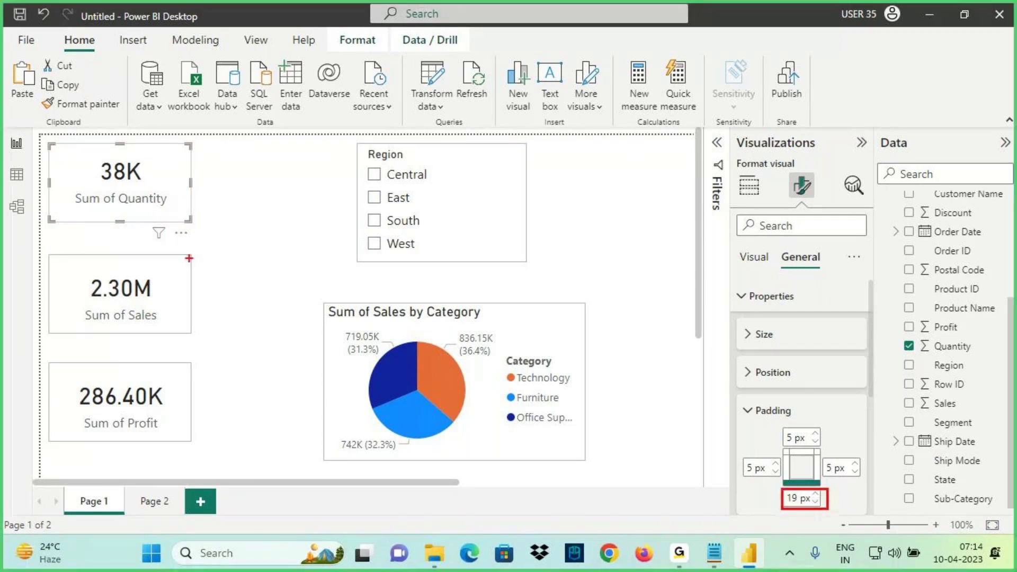
{"action": "mouse_move", "coordinate": [50, 203]}
{"action": "left_mouse_down"}
{"action": "mouse_move", "coordinate": [110, 220]}
{"action": "mouse_move", "coordinate": [191, 222]}
{"action": "left_mouse_up"}
{"action": "left_click_drag", "start_coordinate": [53, 143], "coordinate": [194, 157]}
{"action": "left_click_drag", "start_coordinate": [111, 206], "coordinate": [111, 222]}
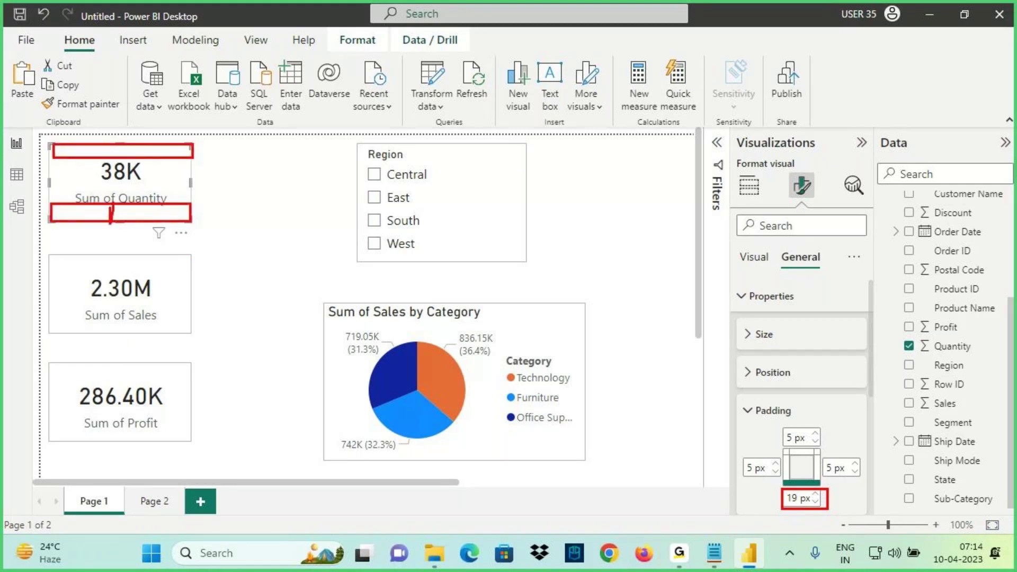
{"action": "key", "text": "Escape"}
Step: Try a bottom padding of 30 px on the Sum of Quantity card, and set it to 20 px instead
{"action": "double_click", "coordinate": [792, 498]}
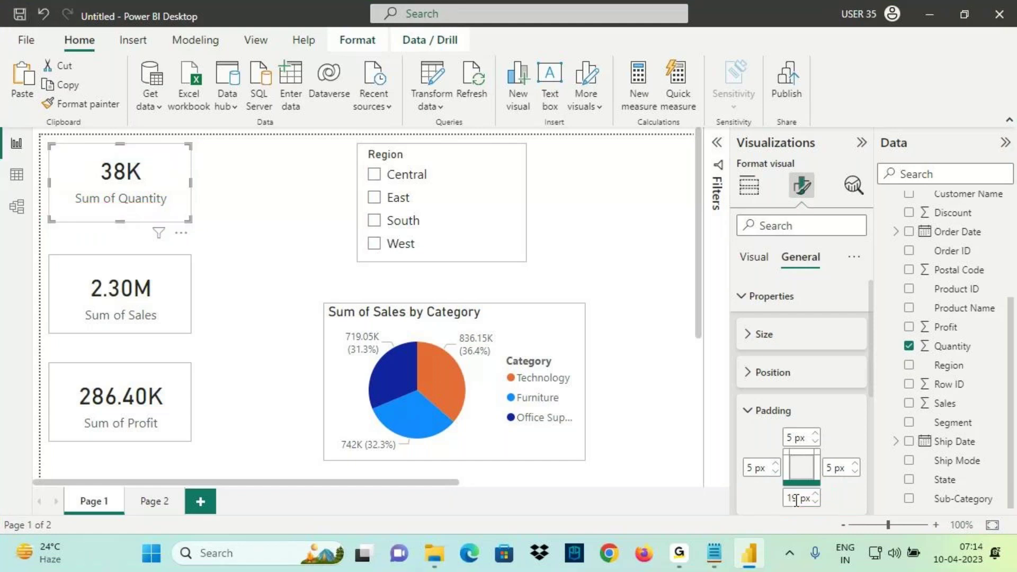
{"action": "type", "text": "30"}
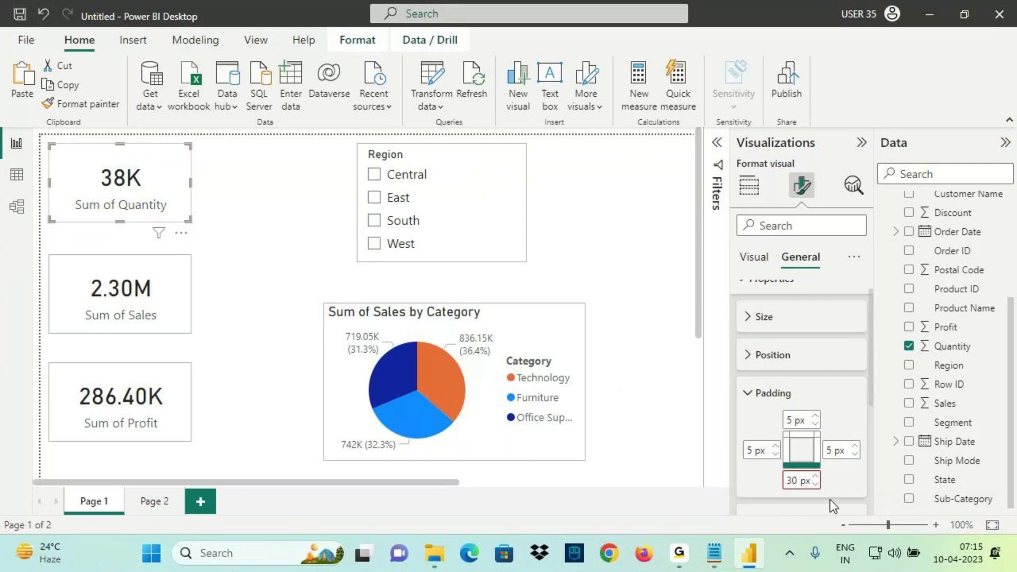
{"action": "key", "text": "Return"}
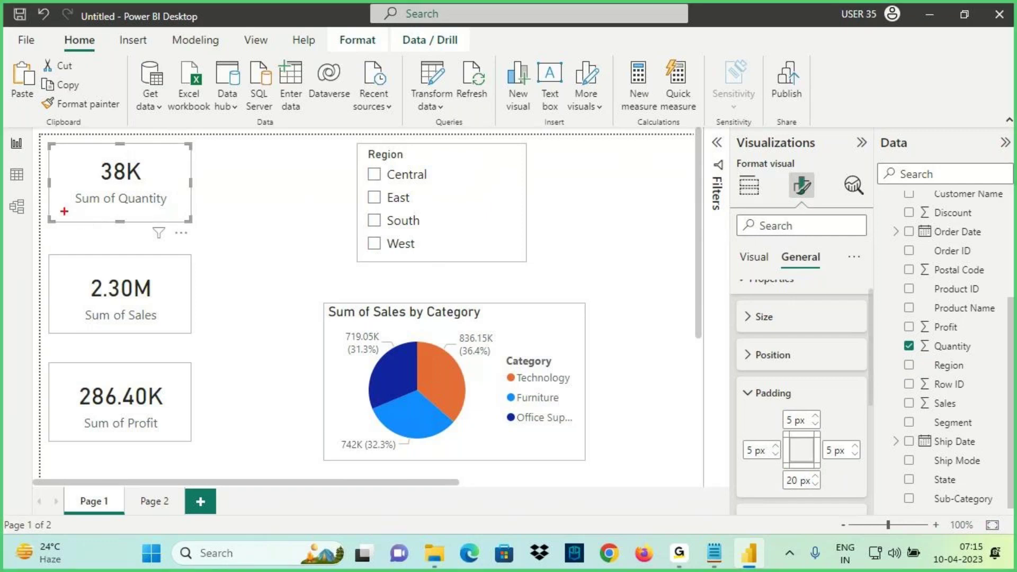
Step: Outline the lower and both side padding areas of the Sum of Quantity card, and clear the annotations
{"action": "left_click_drag", "start_coordinate": [49, 205], "coordinate": [196, 224]}
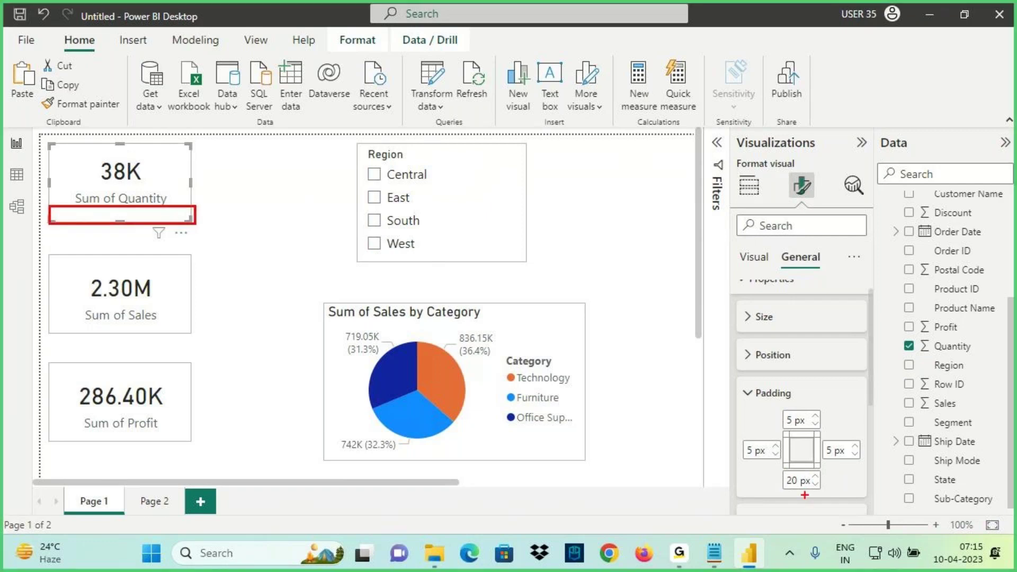
{"action": "left_click_drag", "start_coordinate": [166, 142], "coordinate": [185, 223]}
{"action": "left_click_drag", "start_coordinate": [54, 146], "coordinate": [76, 223]}
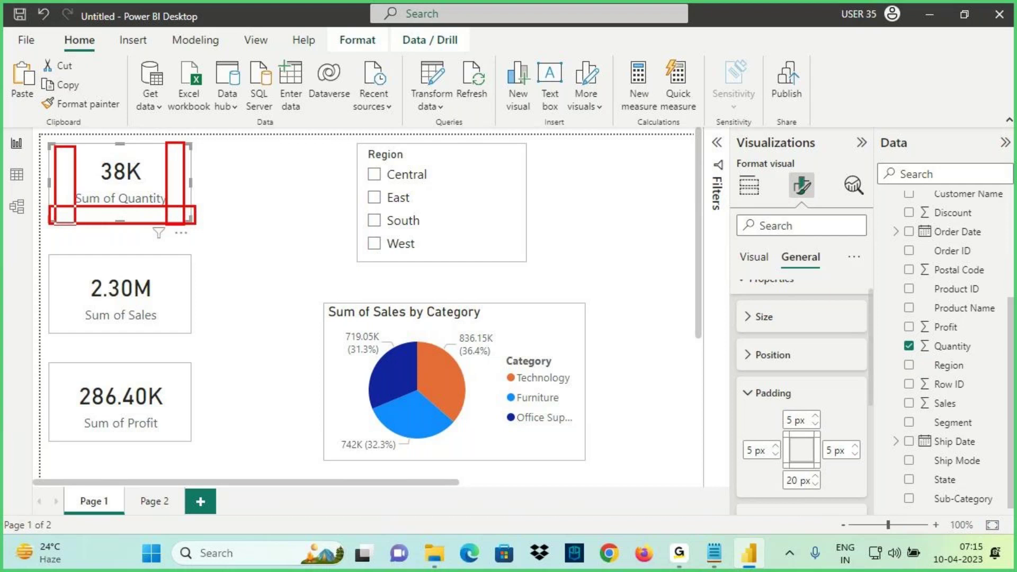
{"action": "key", "text": "Escape"}
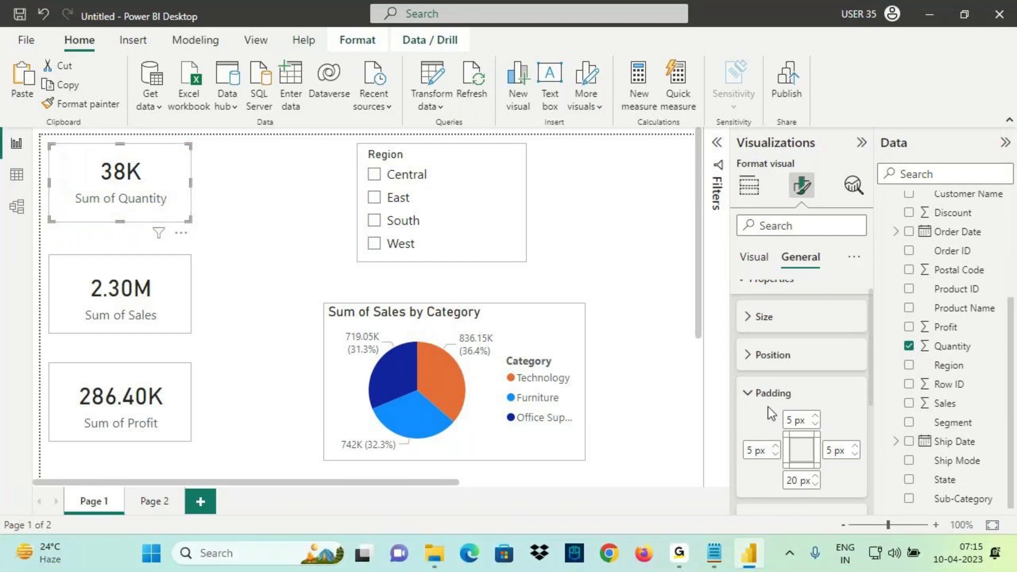
Step: Set the bottom padding of the Sum of Quantity card to 5 px
{"action": "double_click", "coordinate": [797, 477]}
{"action": "type", "text": "5"}
{"action": "left_click", "coordinate": [756, 503]}
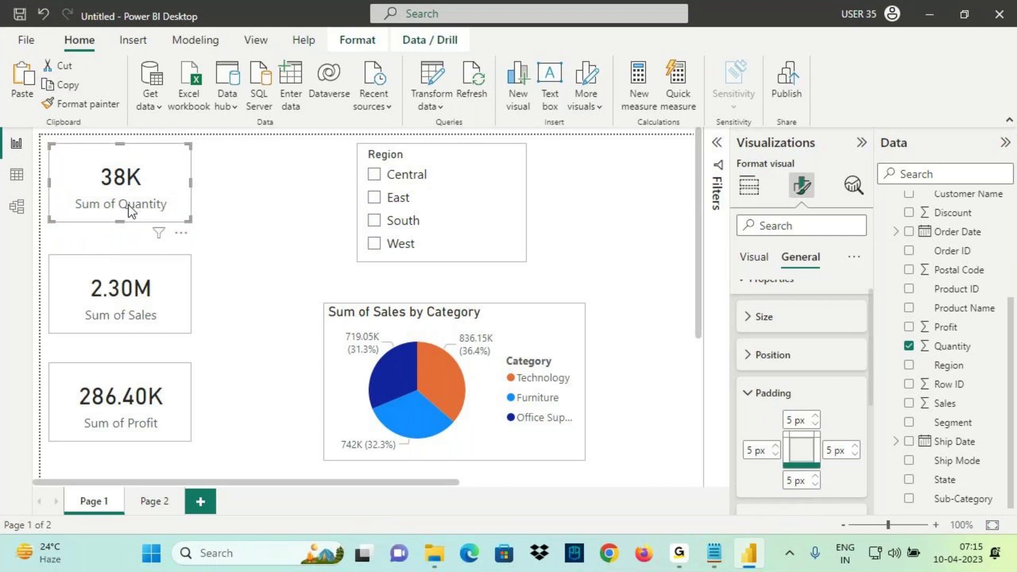
Step: Show the advanced options of the Sum of Quantity card, mark Responsive and Maintain layer order, and clear the annotations
{"action": "left_click", "coordinate": [774, 392]}
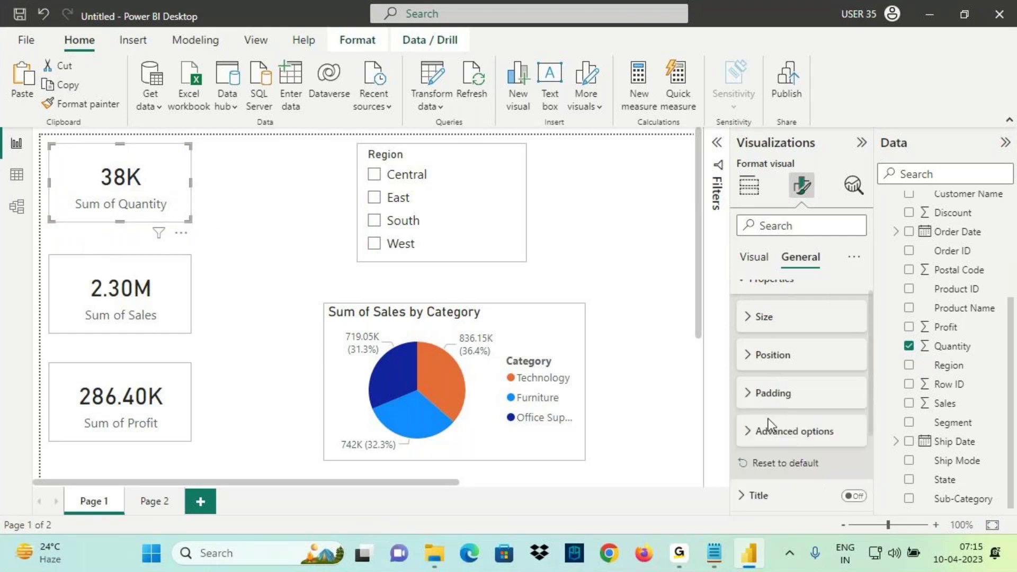
{"action": "left_click", "coordinate": [779, 433]}
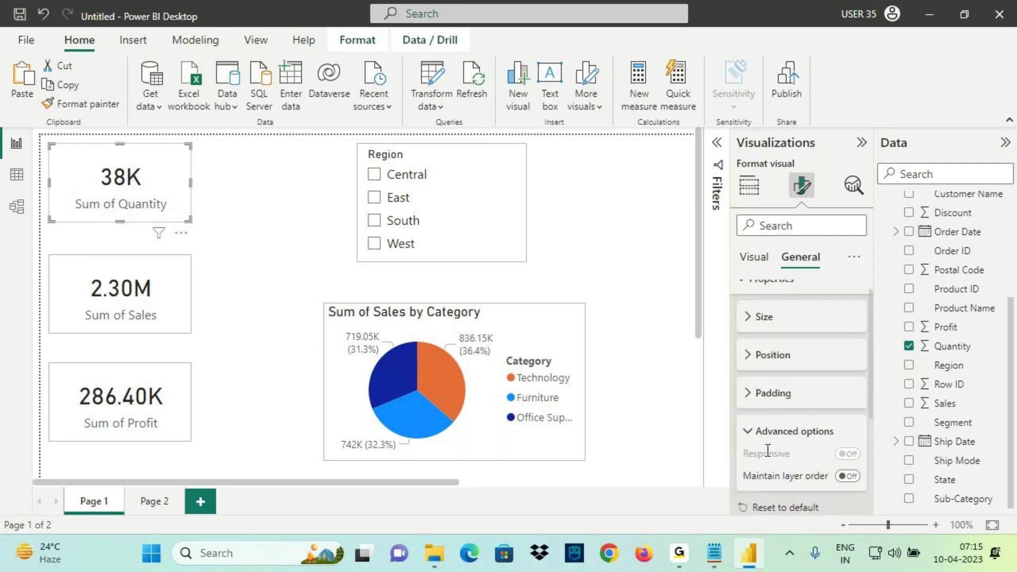
{"action": "mouse_move", "coordinate": [743, 464]}
{"action": "left_mouse_down"}
{"action": "mouse_move", "coordinate": [800, 464]}
{"action": "mouse_move", "coordinate": [826, 480]}
{"action": "left_mouse_up"}
{"action": "left_click_drag", "start_coordinate": [733, 447], "coordinate": [868, 487]}
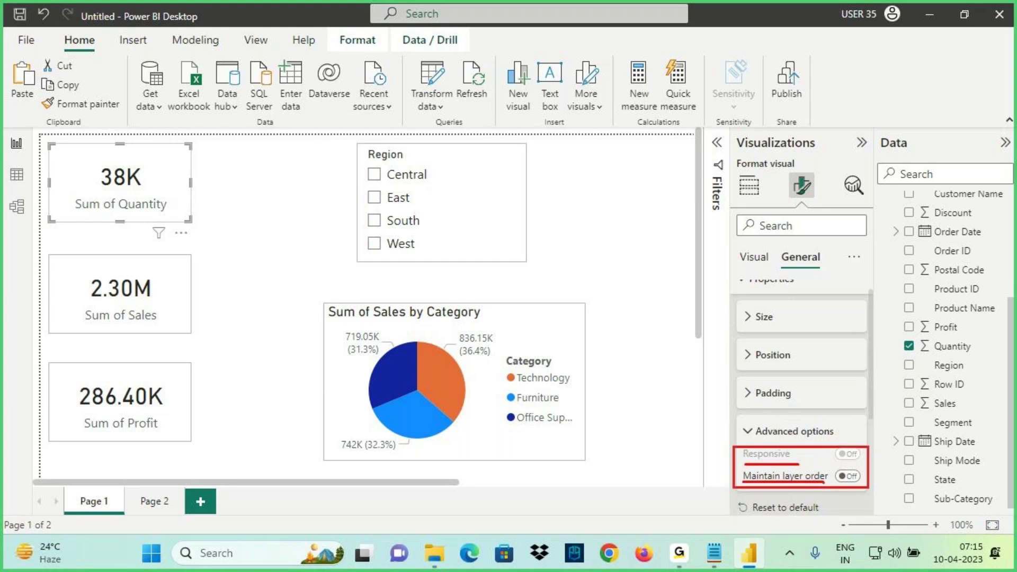
{"action": "left_click_drag", "start_coordinate": [859, 429], "coordinate": [848, 442]}
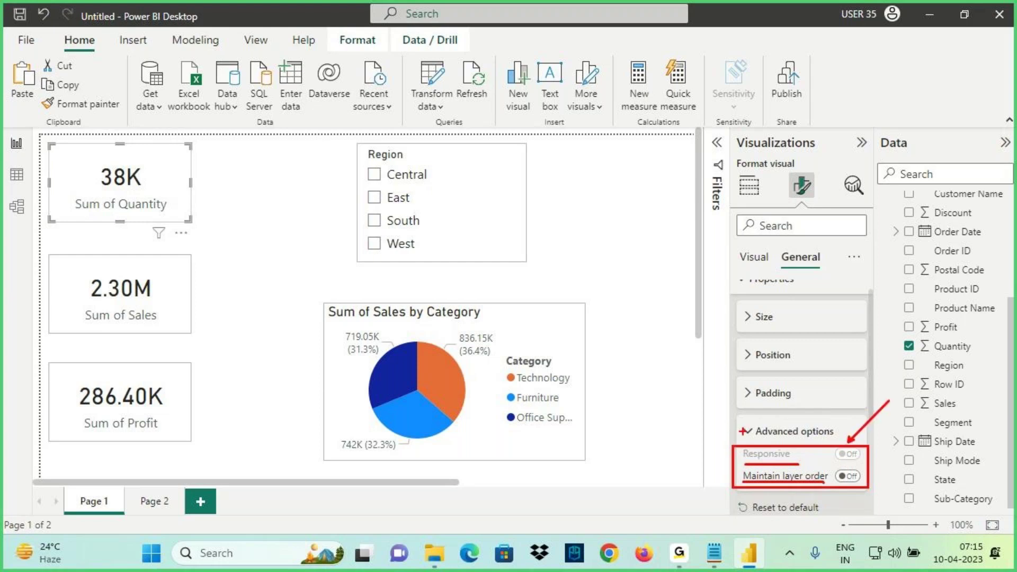
{"action": "key", "text": "Escape"}
{"action": "left_click", "coordinate": [745, 432]}
Step: Mark the four Properties groups, the Reset to default option and the Sum of Quantity card, and clear the annotations
{"action": "scroll", "coordinate": [791, 305], "scroll_direction": "up", "scroll_amount": 1}
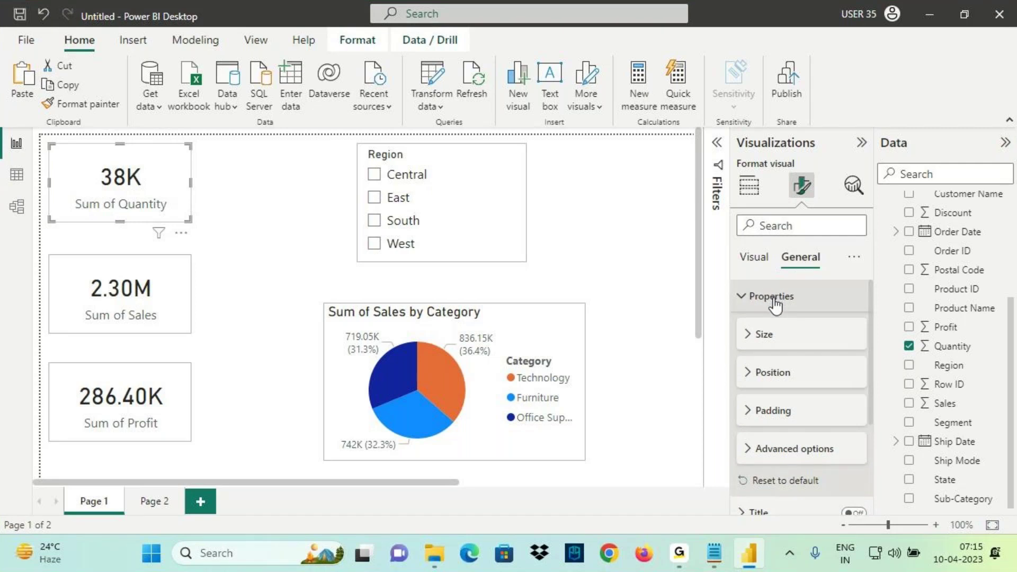
{"action": "left_click", "coordinate": [775, 300]}
{"action": "left_click", "coordinate": [776, 299]}
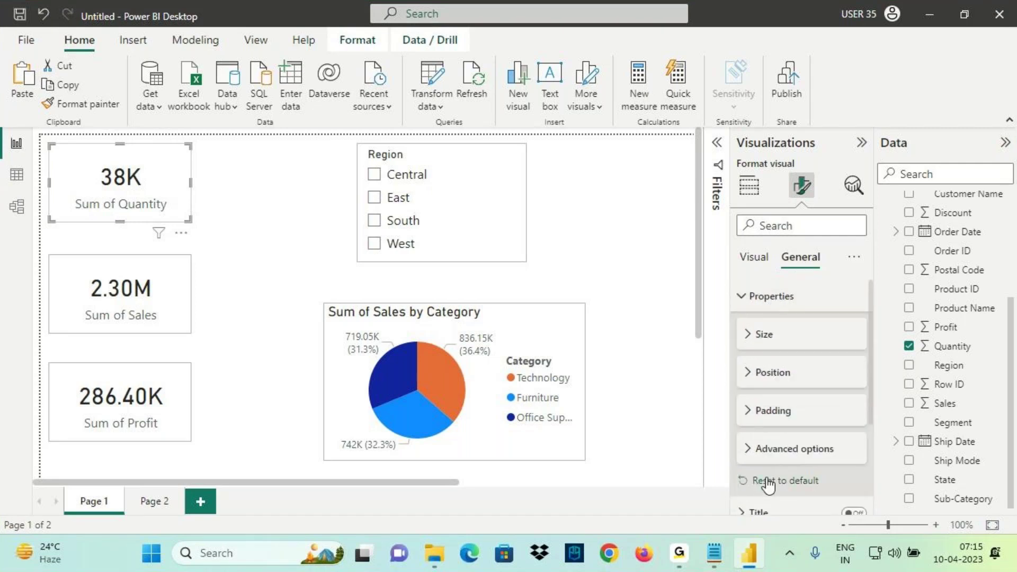
{"action": "key", "text": "ctrl+2"}
{"action": "mouse_move", "coordinate": [735, 321]}
{"action": "left_mouse_down"}
{"action": "mouse_move", "coordinate": [848, 461]}
{"action": "mouse_move", "coordinate": [859, 459]}
{"action": "left_mouse_up"}
{"action": "mouse_move", "coordinate": [744, 484]}
{"action": "left_mouse_down"}
{"action": "mouse_move", "coordinate": [752, 464]}
{"action": "mouse_move", "coordinate": [744, 486]}
{"action": "left_mouse_up"}
{"action": "mouse_move", "coordinate": [710, 451]}
{"action": "left_mouse_down"}
{"action": "mouse_move", "coordinate": [724, 481]}
{"action": "mouse_move", "coordinate": [710, 491]}
{"action": "left_mouse_up"}
{"action": "left_click_drag", "start_coordinate": [44, 146], "coordinate": [194, 221]}
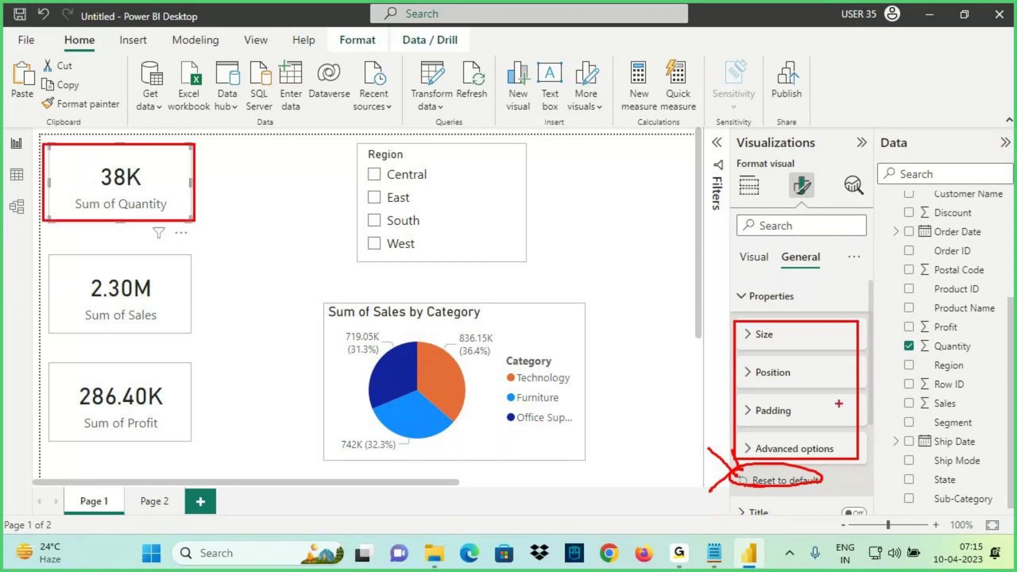
{"action": "mouse_move", "coordinate": [789, 343]}
{"action": "left_mouse_down"}
{"action": "mouse_move", "coordinate": [776, 326]}
{"action": "mouse_move", "coordinate": [819, 297]}
{"action": "mouse_move", "coordinate": [826, 347]}
{"action": "left_mouse_up"}
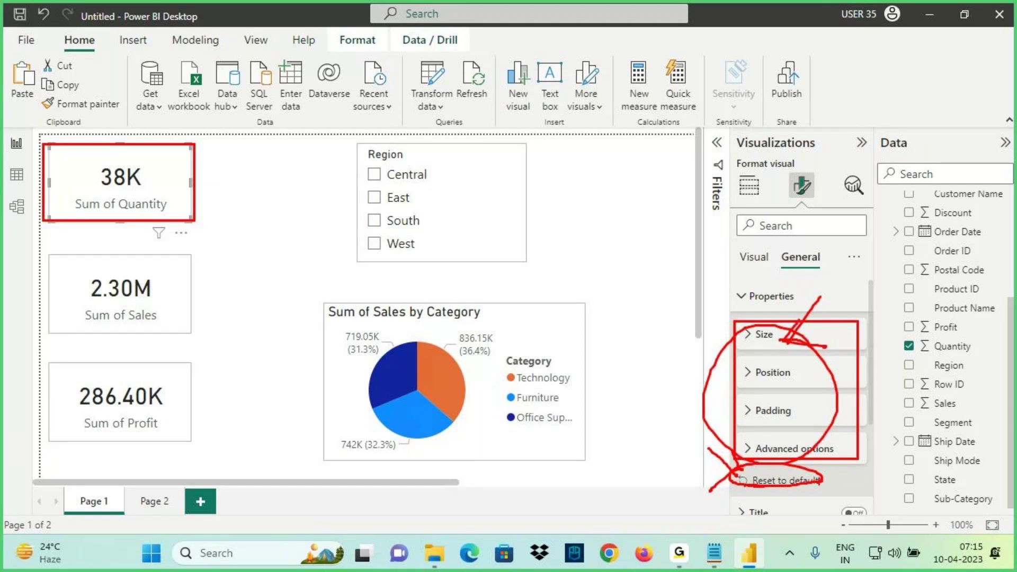
{"action": "key", "text": "Escape"}
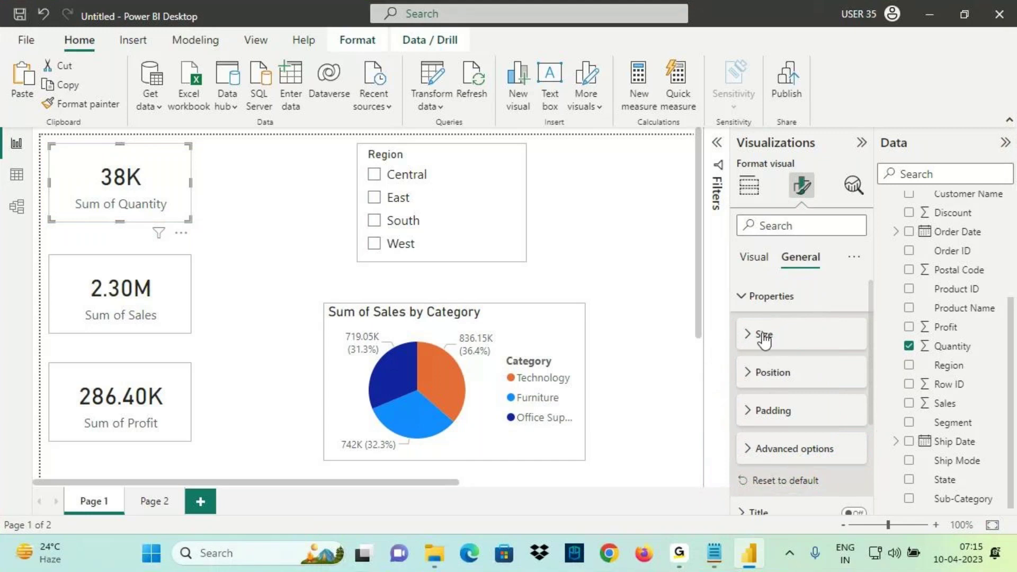
Step: Select the Sum of Sales by Category pie chart, mark its title and the Title option, and clear the annotations
{"action": "left_click", "coordinate": [770, 295]}
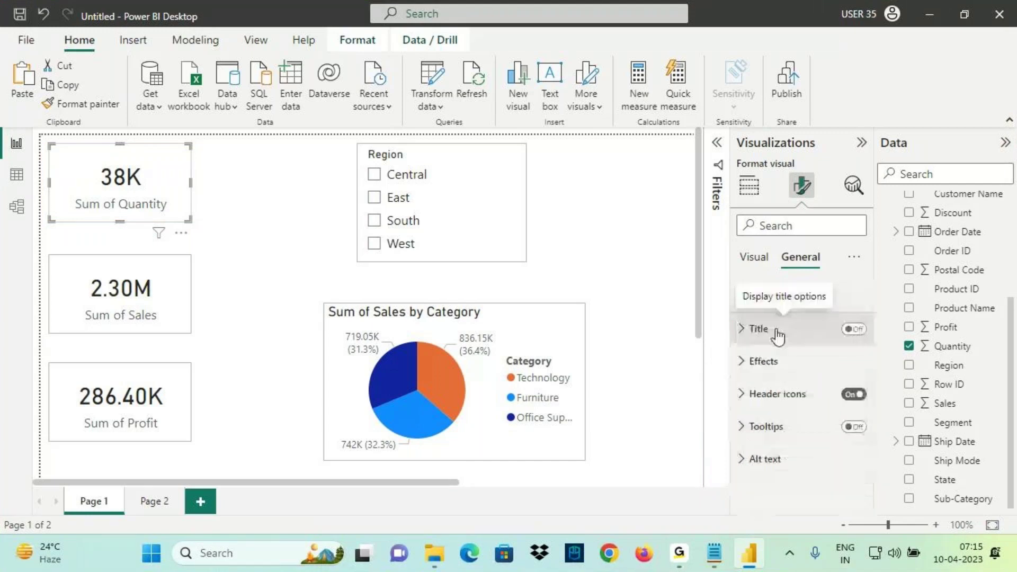
{"action": "left_click", "coordinate": [398, 326]}
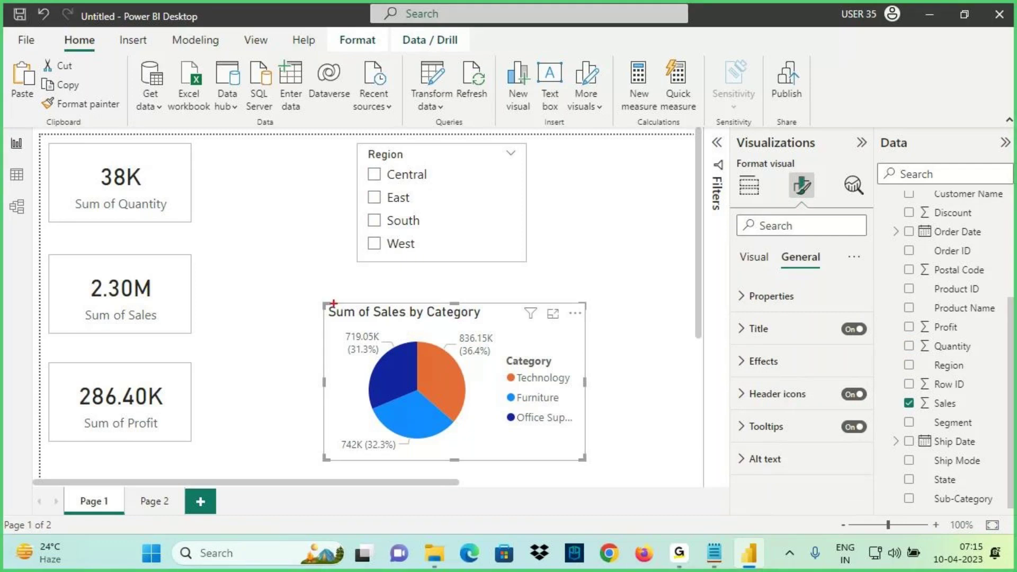
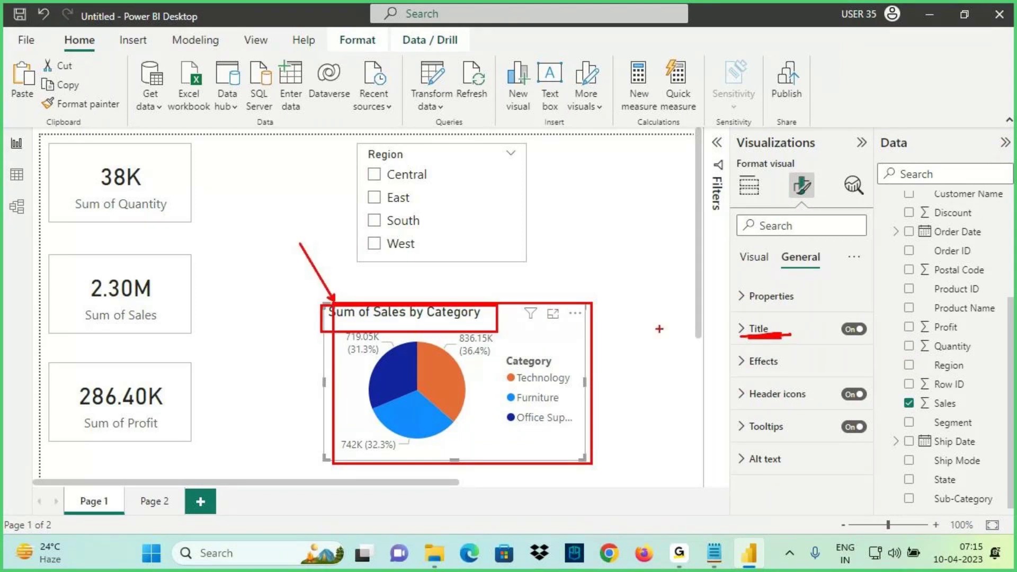
{"action": "key", "text": "Escape"}
Step: Move the Sum of Sales by Category pie chart slightly left and down on the canvas
{"action": "mouse_move", "coordinate": [408, 322]}
{"action": "left_mouse_down"}
{"action": "mouse_move", "coordinate": [395, 327]}
{"action": "mouse_move", "coordinate": [496, 319]}
{"action": "left_mouse_up"}
{"action": "key", "text": "ctrl+2"}
{"action": "mouse_move", "coordinate": [399, 286]}
{"action": "left_mouse_down"}
{"action": "mouse_move", "coordinate": [403, 314]}
{"action": "mouse_move", "coordinate": [331, 325]}
{"action": "mouse_move", "coordinate": [339, 305]}
{"action": "mouse_move", "coordinate": [370, 329]}
{"action": "left_mouse_up"}
{"action": "key", "text": "e"}
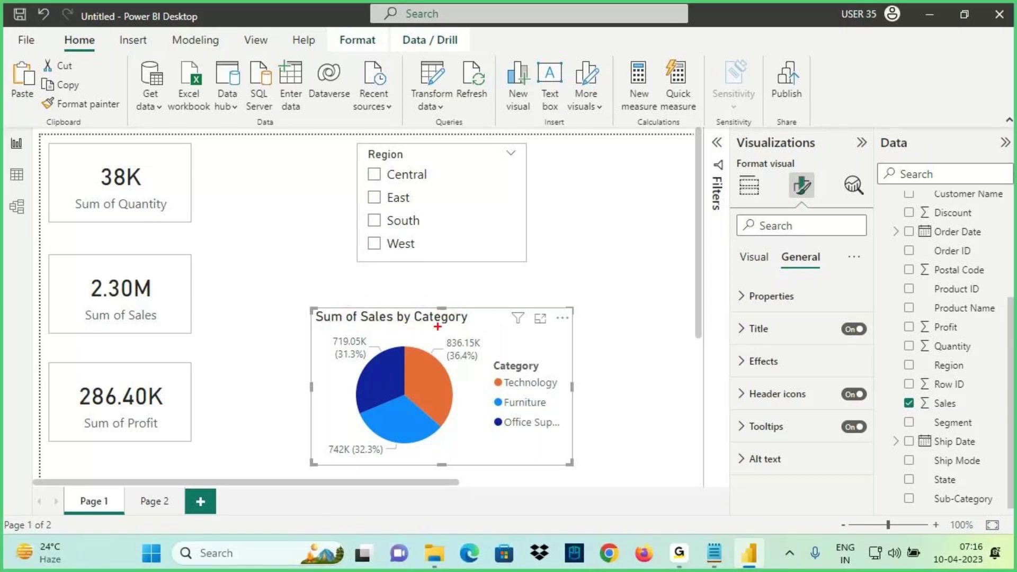
Step: Point an arrow at the pie chart's title, underline and cross out its words, and clear the annotations
{"action": "left_click_drag", "start_coordinate": [409, 276], "coordinate": [414, 307]}
{"action": "left_click_drag", "start_coordinate": [402, 287], "coordinate": [414, 305]}
{"action": "left_click_drag", "start_coordinate": [423, 282], "coordinate": [414, 302]}
{"action": "left_click_drag", "start_coordinate": [323, 324], "coordinate": [387, 327]}
{"action": "left_click_drag", "start_coordinate": [411, 325], "coordinate": [448, 327]}
{"action": "left_click_drag", "start_coordinate": [371, 323], "coordinate": [469, 303]}
{"action": "left_click_drag", "start_coordinate": [370, 295], "coordinate": [453, 324]}
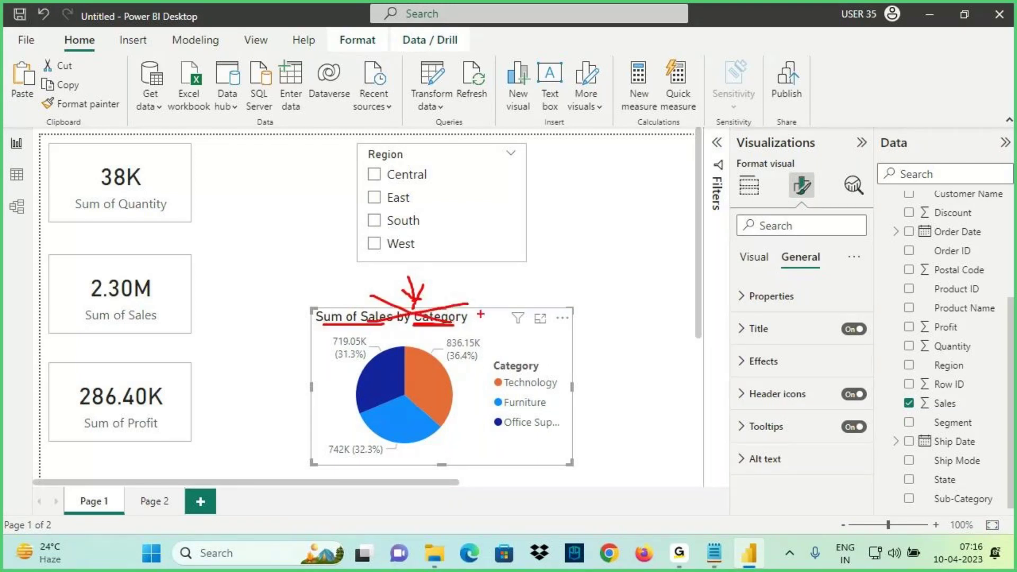
{"action": "key", "text": "Escape"}
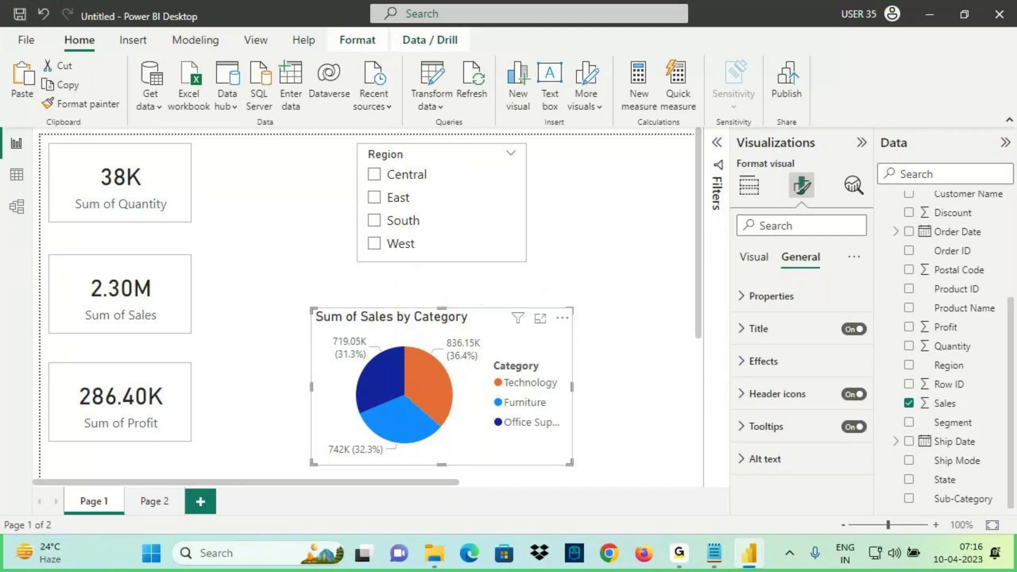
Step: Change the pie chart's title text to "Category Wise Sales", underline it with annotations, and clear them
{"action": "left_click", "coordinate": [761, 331]}
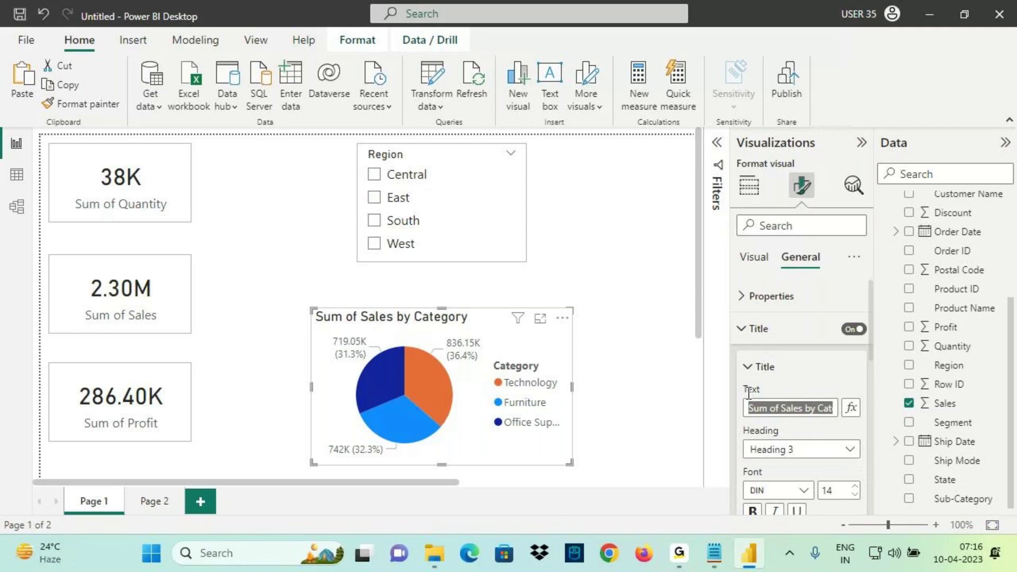
{"action": "type", "text": "Category"}
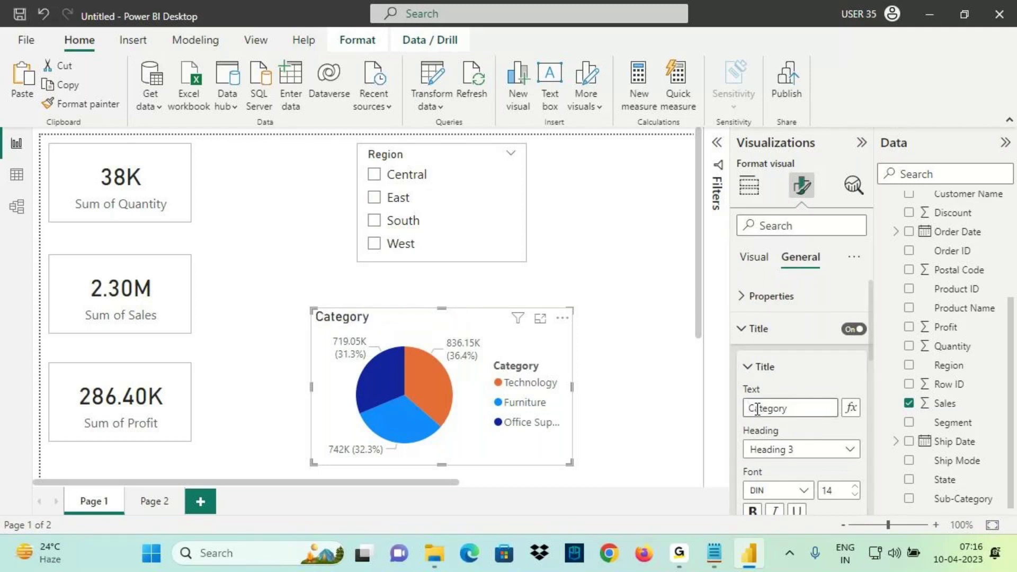
{"action": "type", "text": " Wise Sales"}
{"action": "left_click_drag", "start_coordinate": [317, 323], "coordinate": [468, 327]}
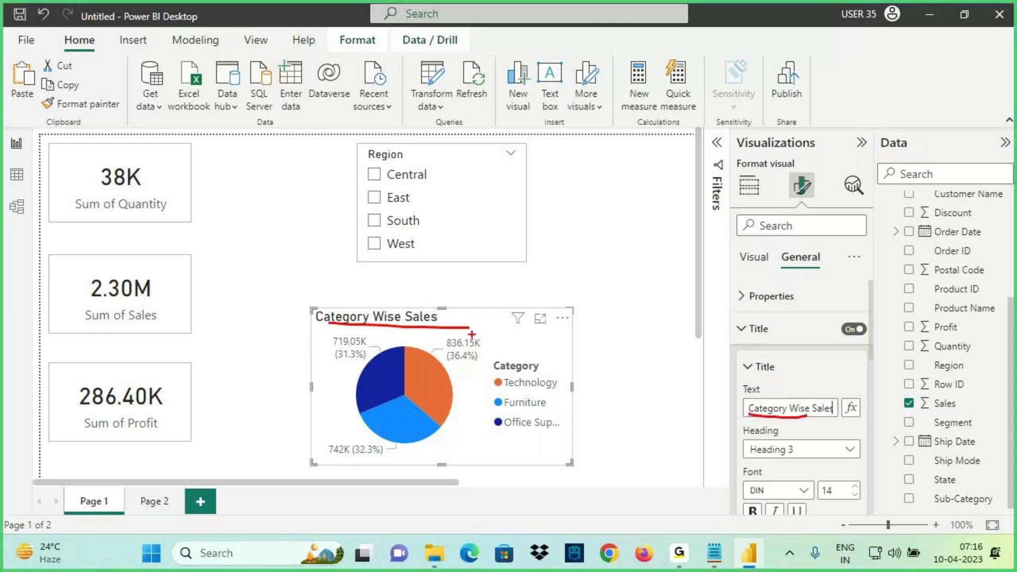
{"action": "key", "text": "Escape"}
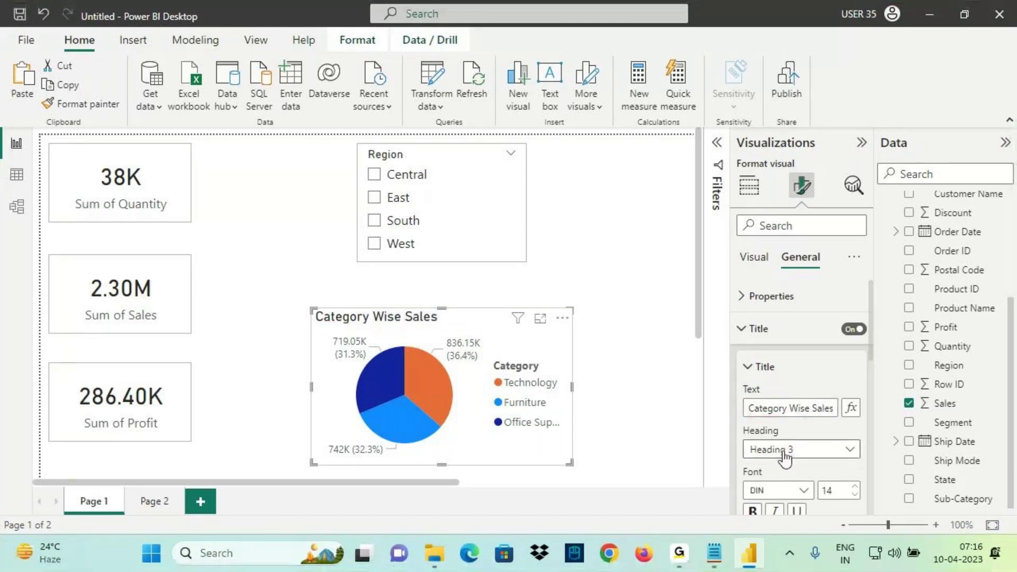
Step: Try the Normal and Heading 2 levels for the pie chart's title, and set it to Heading 4
{"action": "left_click", "coordinate": [782, 451]}
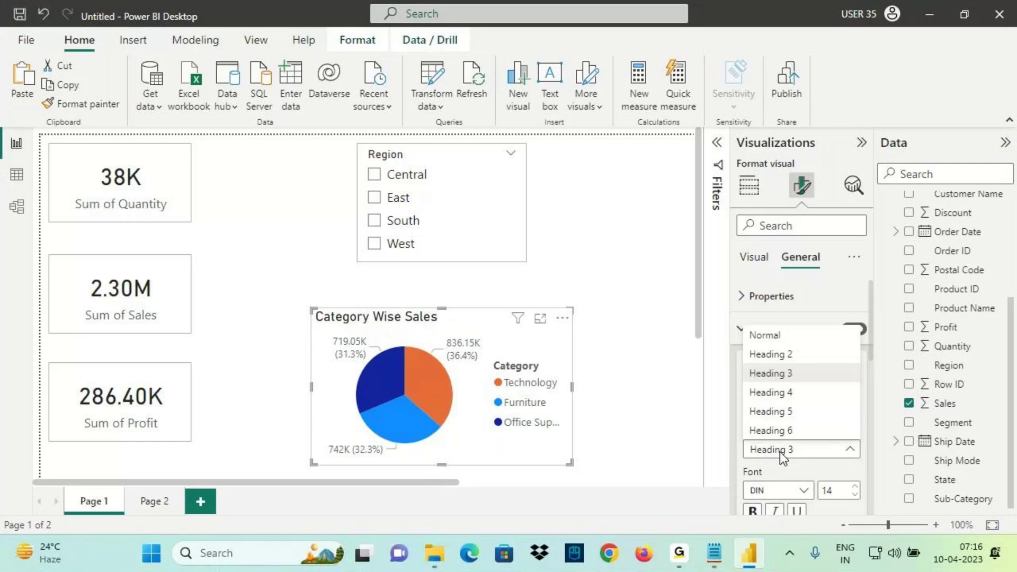
{"action": "left_click", "coordinate": [789, 336]}
{"action": "left_click", "coordinate": [784, 450]}
{"action": "left_click", "coordinate": [779, 354]}
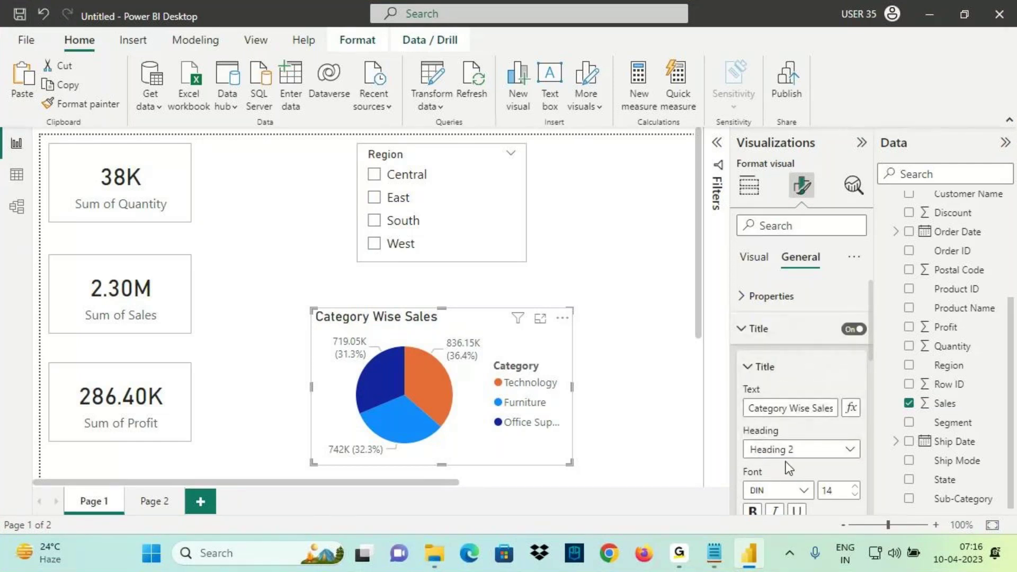
{"action": "left_click", "coordinate": [787, 454]}
{"action": "left_click", "coordinate": [774, 391]}
Step: Try Arial Black for the pie chart's title, and set the title to bold Comic Sans MS
{"action": "scroll", "coordinate": [814, 455], "scroll_direction": "down", "scroll_amount": 1}
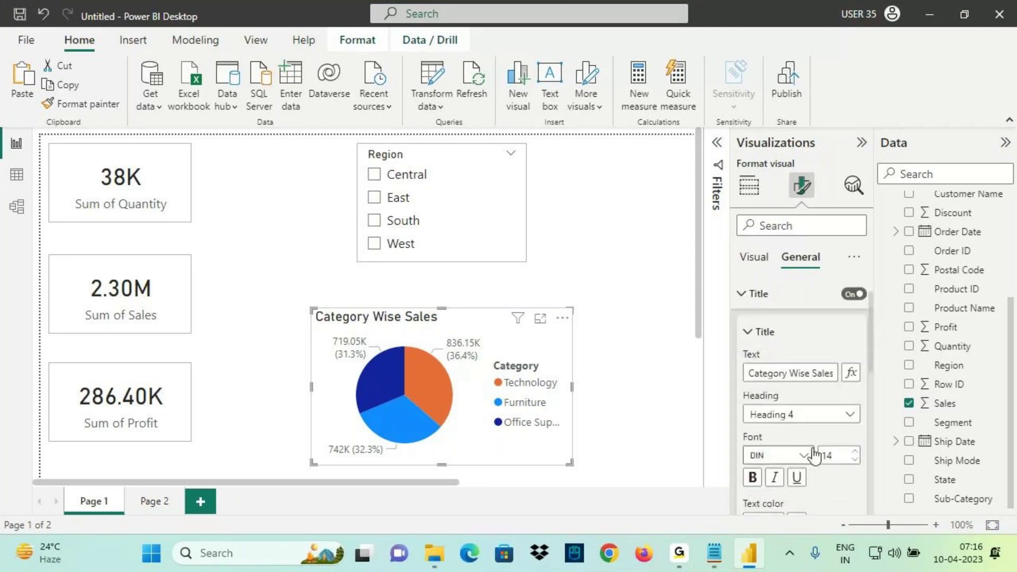
{"action": "left_click", "coordinate": [800, 454]}
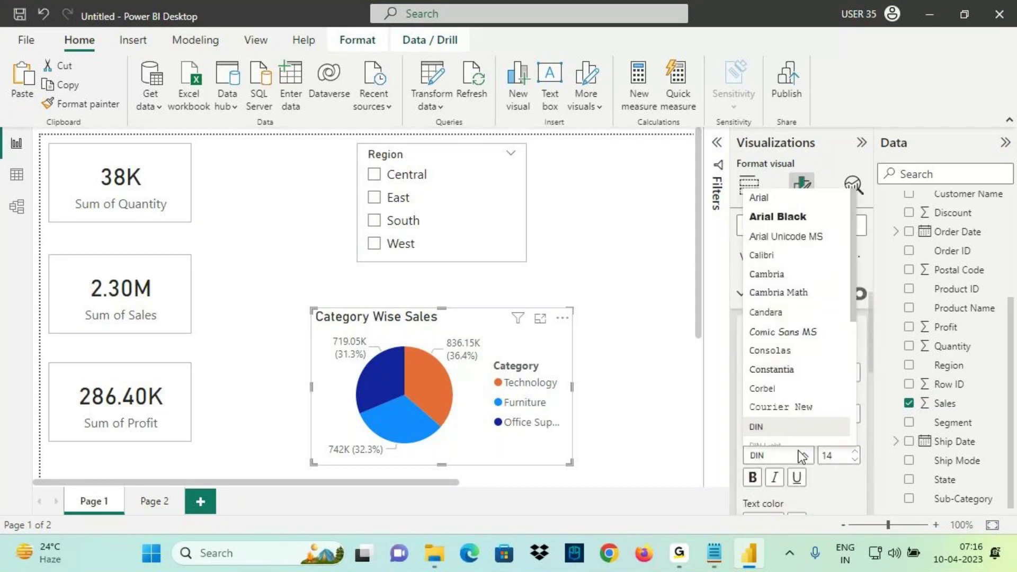
{"action": "left_click", "coordinate": [807, 218]}
{"action": "scroll", "coordinate": [811, 419], "scroll_direction": "down", "scroll_amount": 1}
{"action": "left_click", "coordinate": [752, 407]}
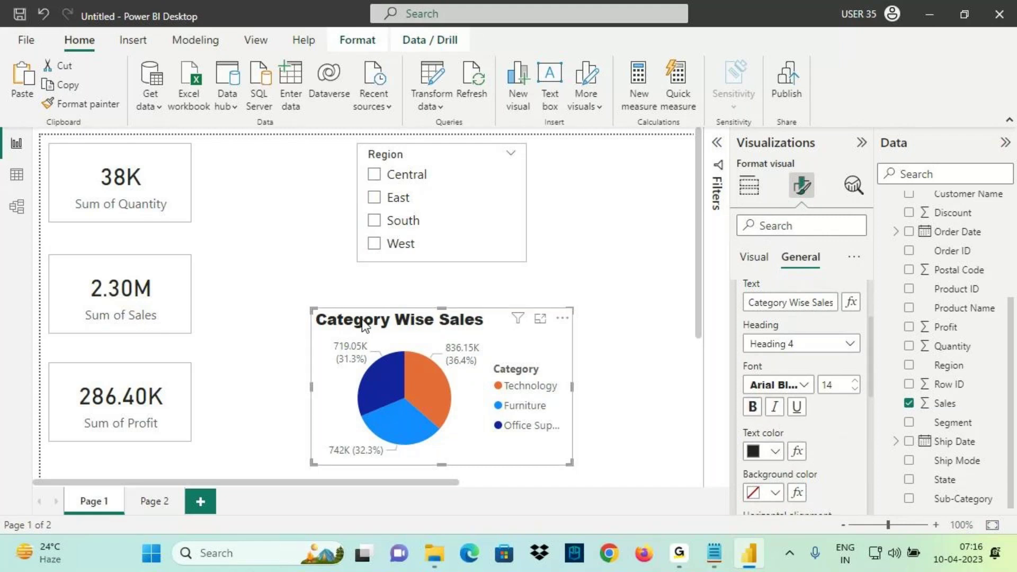
{"action": "left_click", "coordinate": [779, 385]}
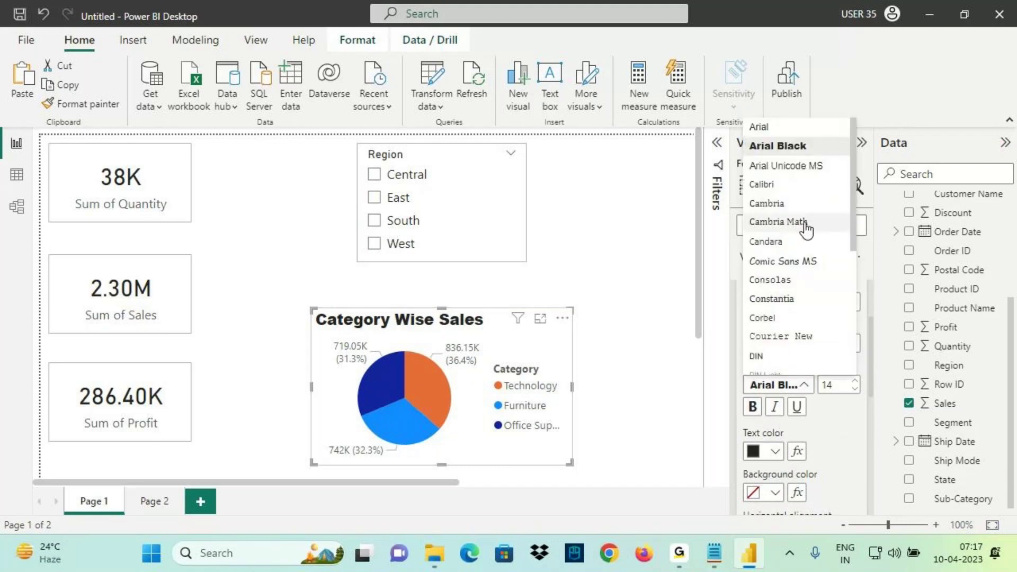
{"action": "left_click", "coordinate": [795, 261]}
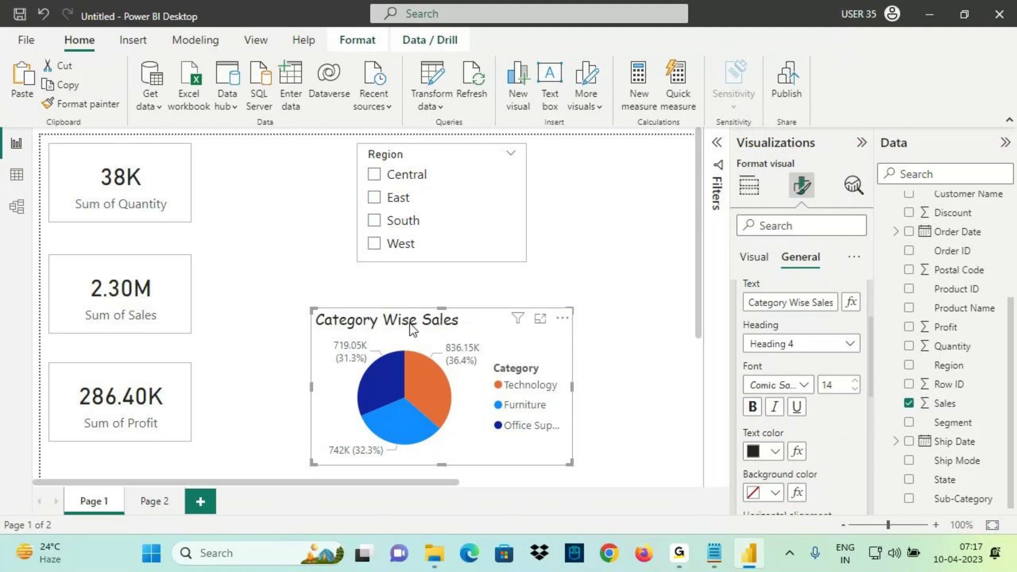
{"action": "scroll", "coordinate": [800, 370], "scroll_direction": "down", "scroll_amount": 1}
{"action": "left_click", "coordinate": [753, 371]}
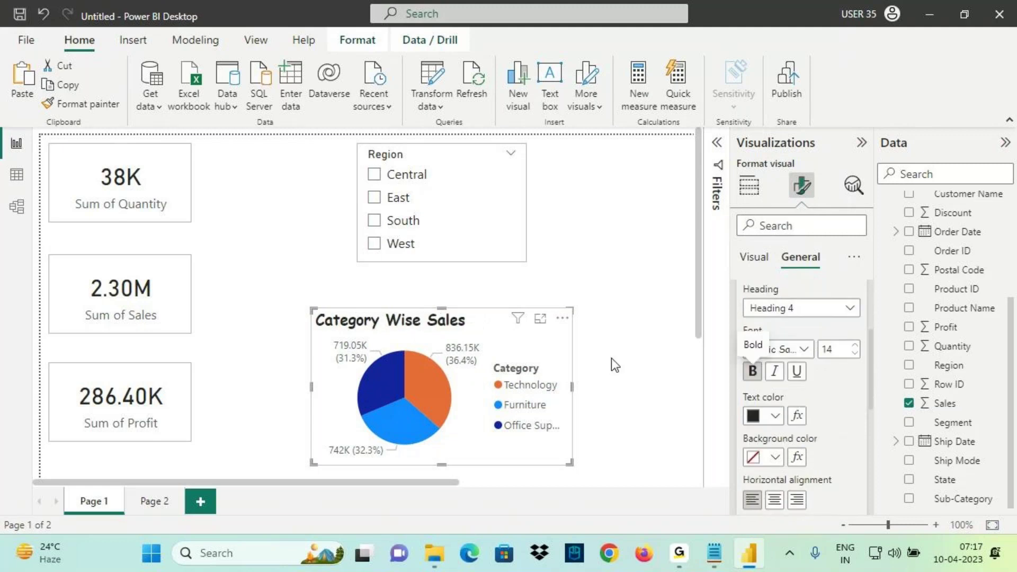
Step: Set the pie chart title's text color to red and its background color to light yellow
{"action": "left_click", "coordinate": [775, 416]}
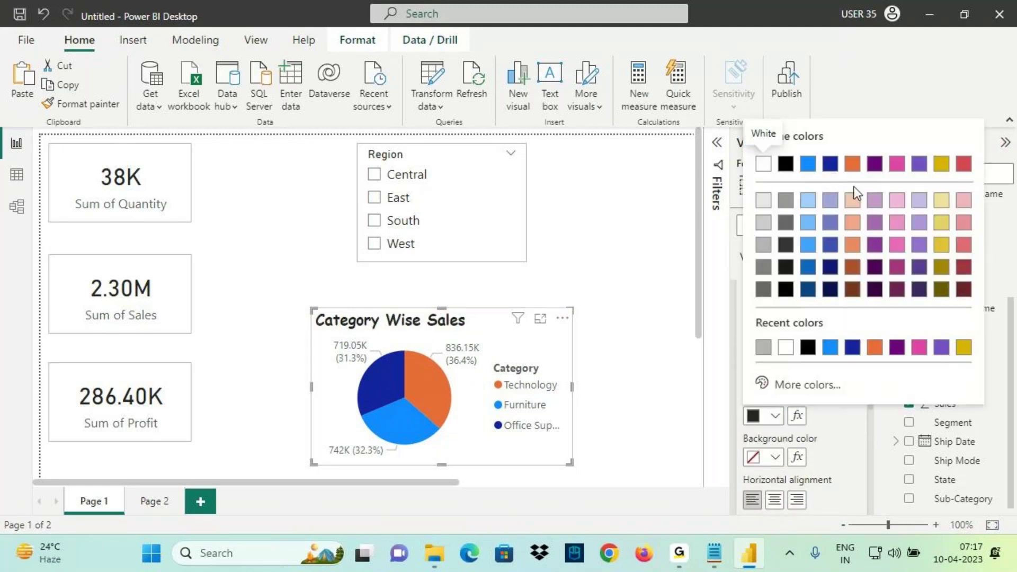
{"action": "left_click", "coordinate": [964, 164]}
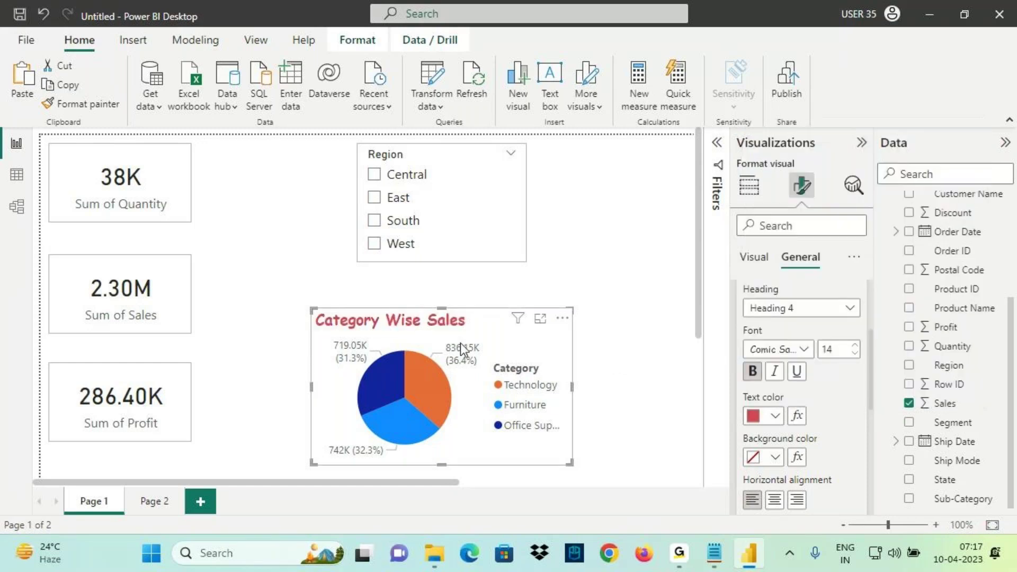
{"action": "left_click", "coordinate": [775, 457]}
{"action": "left_click", "coordinate": [948, 208]}
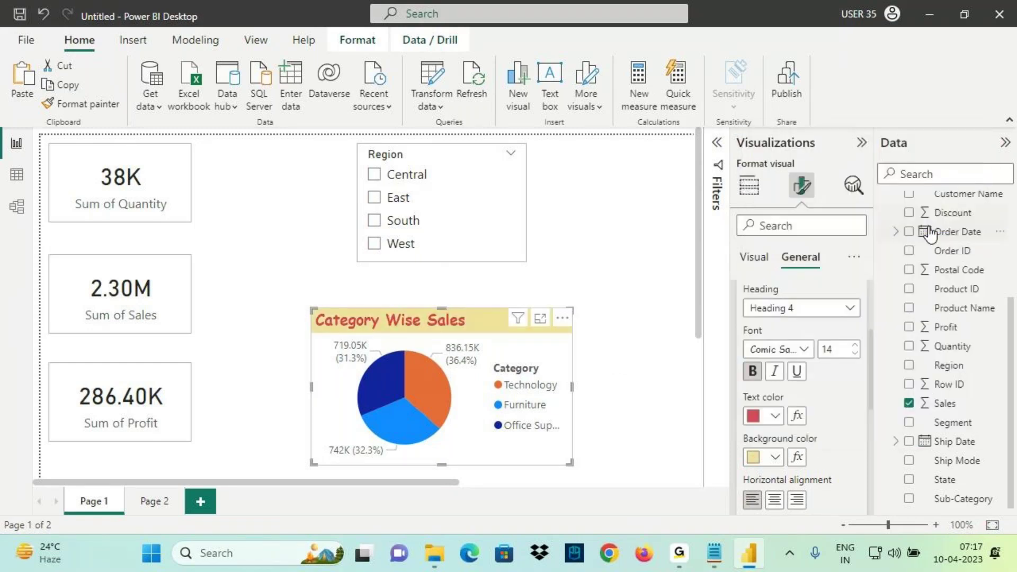
Step: Center the pie chart's title horizontally and widen the chart slightly by extending its left edge
{"action": "scroll", "coordinate": [772, 440], "scroll_direction": "down", "scroll_amount": 2}
{"action": "left_click", "coordinate": [773, 430]}
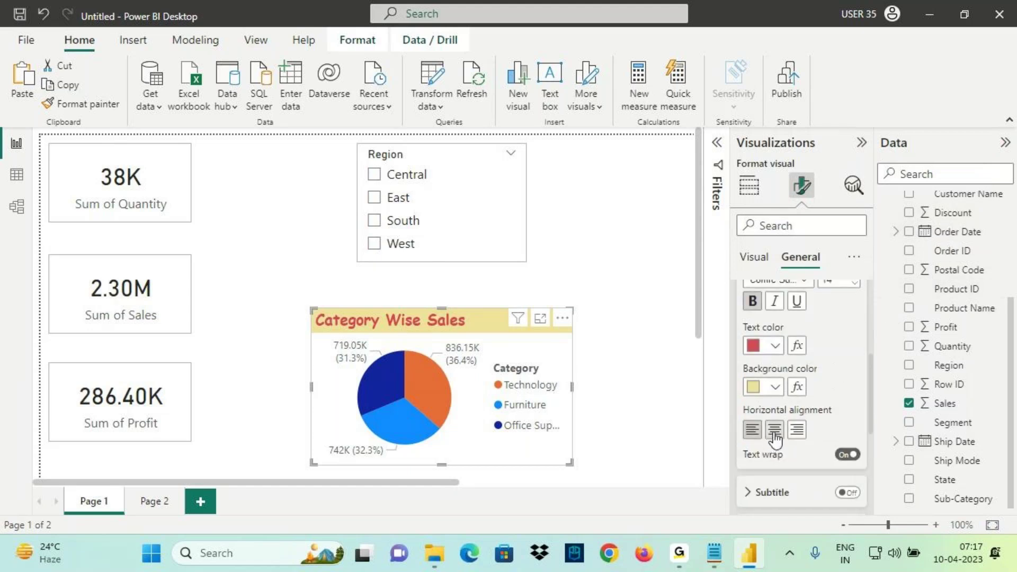
{"action": "left_click_drag", "start_coordinate": [312, 395], "coordinate": [285, 389]}
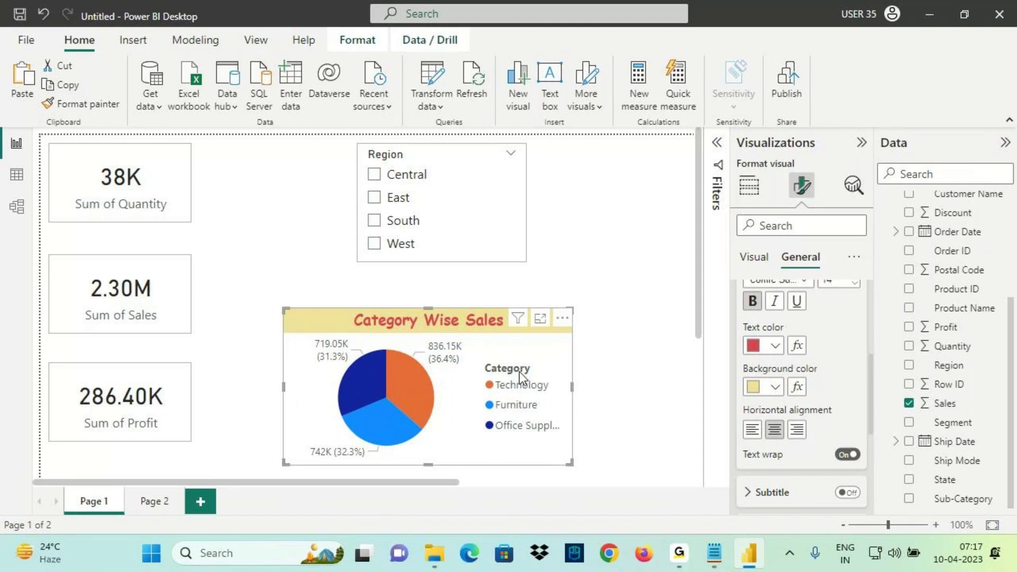
{"action": "left_click_drag", "start_coordinate": [738, 461], "coordinate": [791, 456]}
{"action": "mouse_move", "coordinate": [850, 443]}
{"action": "left_mouse_down"}
{"action": "mouse_move", "coordinate": [863, 451]}
{"action": "mouse_move", "coordinate": [827, 451]}
{"action": "mouse_move", "coordinate": [847, 442]}
{"action": "left_mouse_up"}
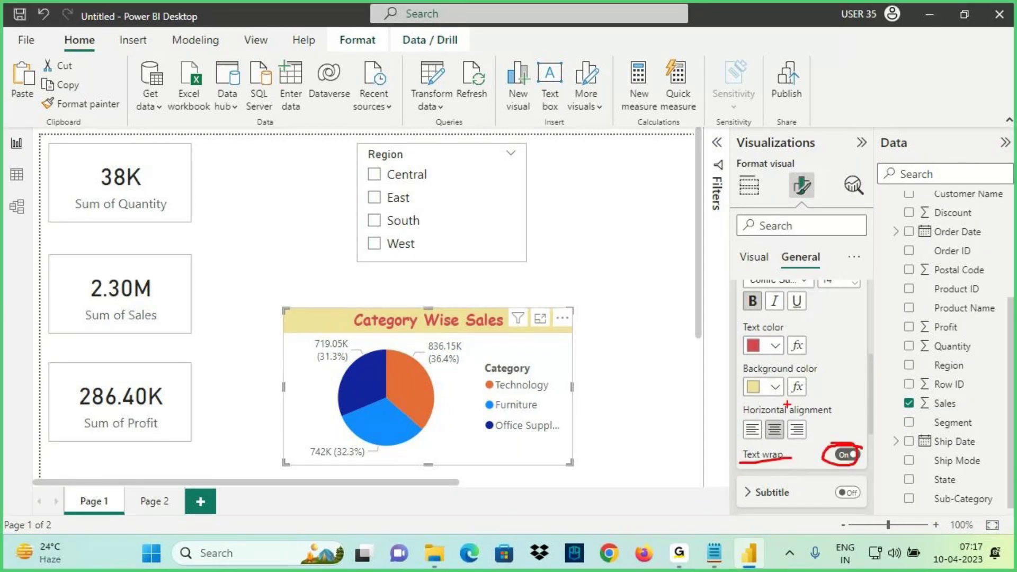
{"action": "key", "text": "Escape"}
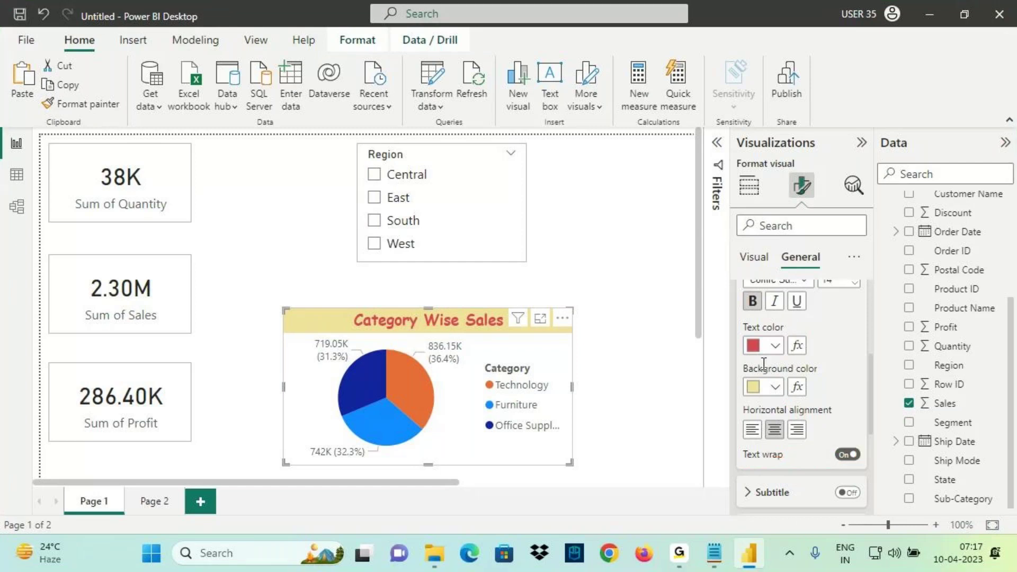
{"action": "key", "text": "ctrl+2"}
{"action": "left_click_drag", "start_coordinate": [370, 334], "coordinate": [444, 330]}
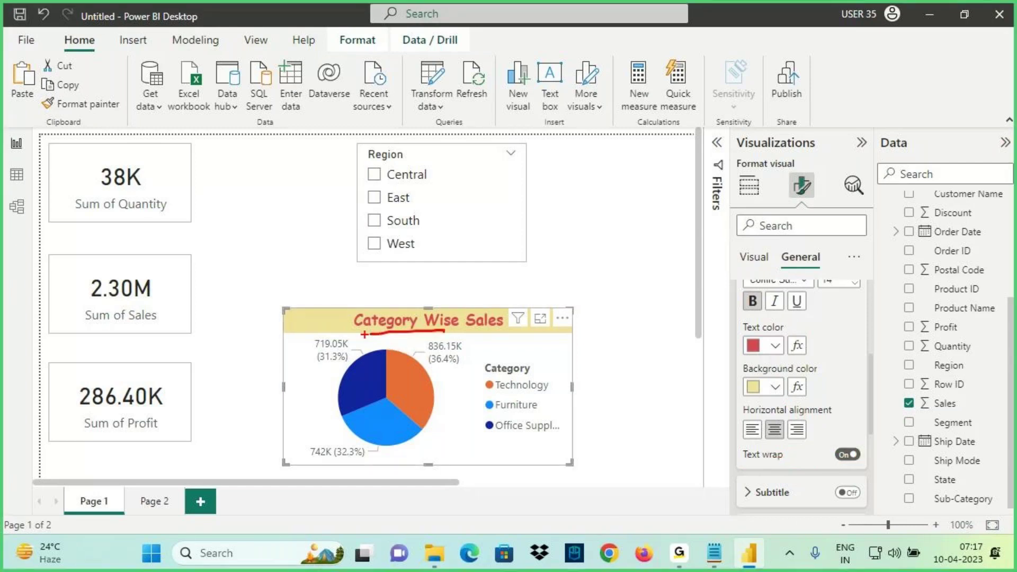
{"action": "mouse_move", "coordinate": [371, 346]}
{"action": "left_mouse_down"}
{"action": "mouse_move", "coordinate": [413, 348]}
{"action": "mouse_move", "coordinate": [368, 351]}
{"action": "left_mouse_up"}
{"action": "key", "text": "Escape"}
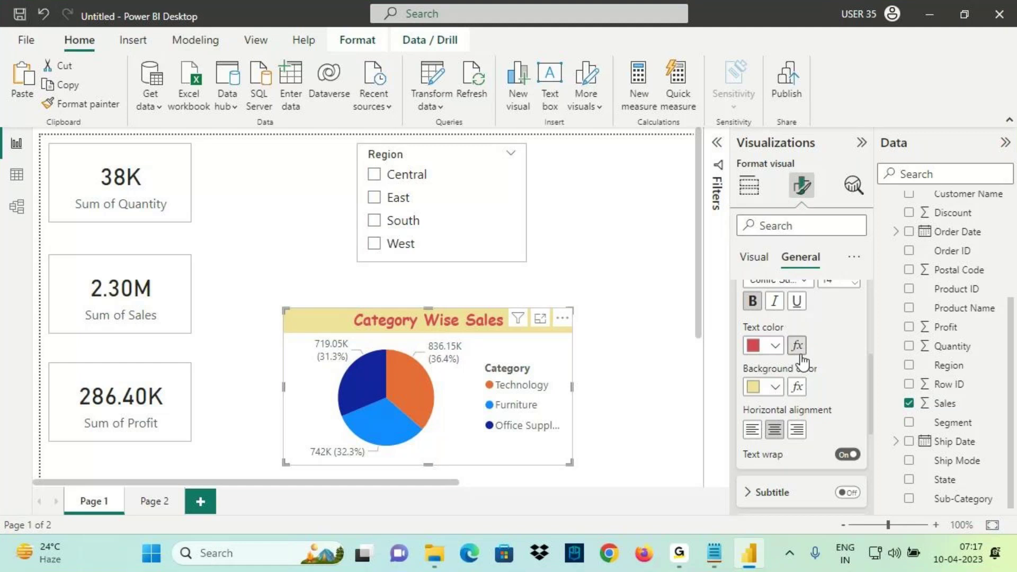
Step: Extend the pie chart's title text to "Category Wise Sales jhgasydgasyjdgsajydasdgfs" so it exceeds one line
{"action": "scroll", "coordinate": [803, 365], "scroll_direction": "up", "scroll_amount": 3}
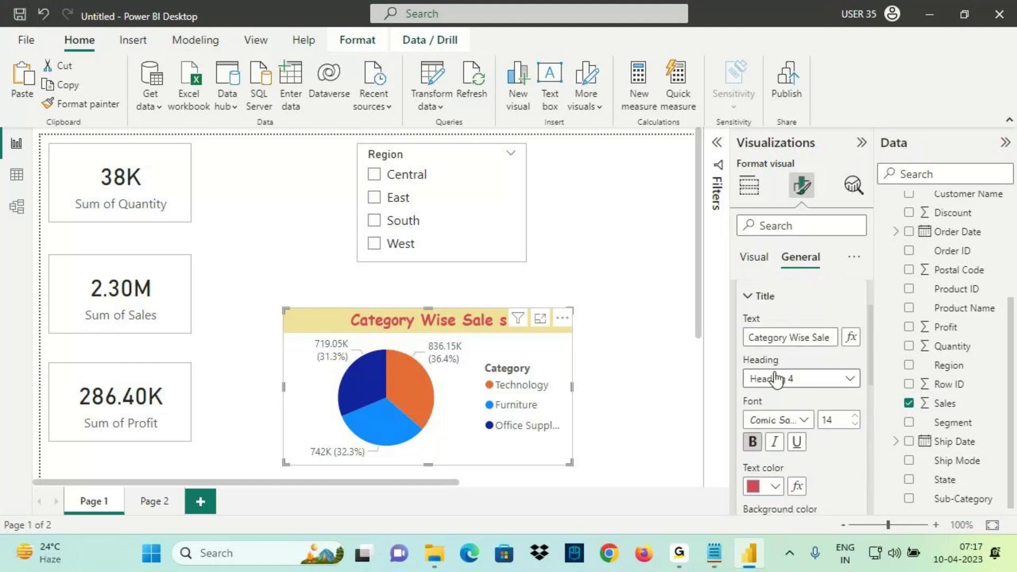
{"action": "type", "text": "s jh"}
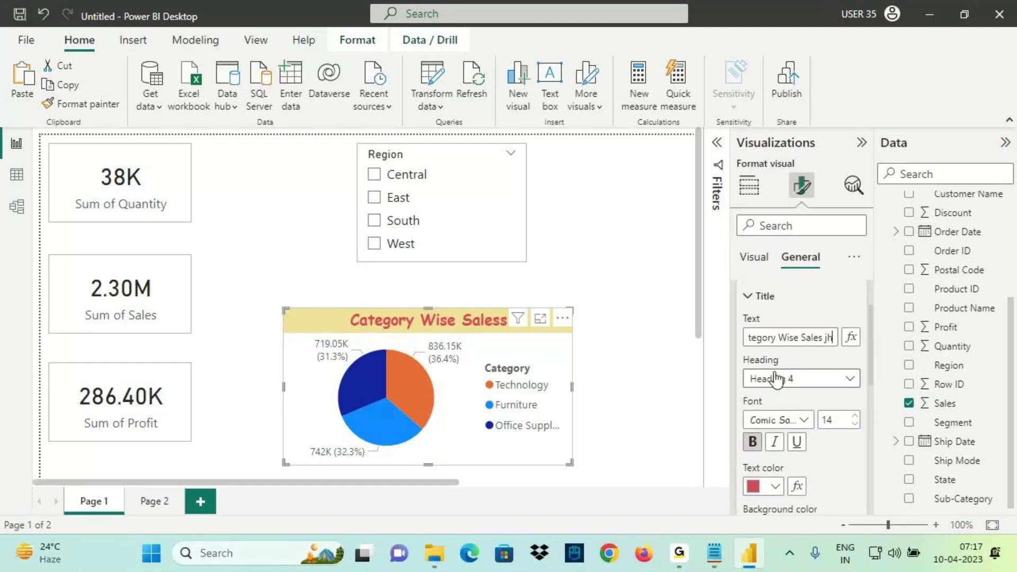
{"action": "type", "text": "gasydgasyjdgsajydasdgfs"}
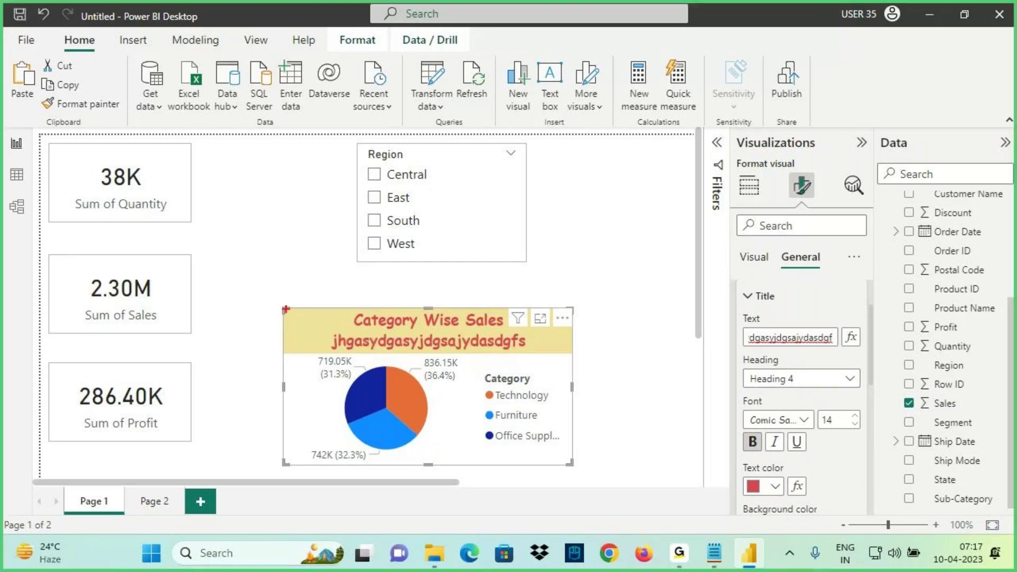
{"action": "mouse_move", "coordinate": [286, 309]}
{"action": "left_mouse_down"}
{"action": "mouse_move", "coordinate": [506, 370]}
{"action": "mouse_move", "coordinate": [576, 363]}
{"action": "left_mouse_up"}
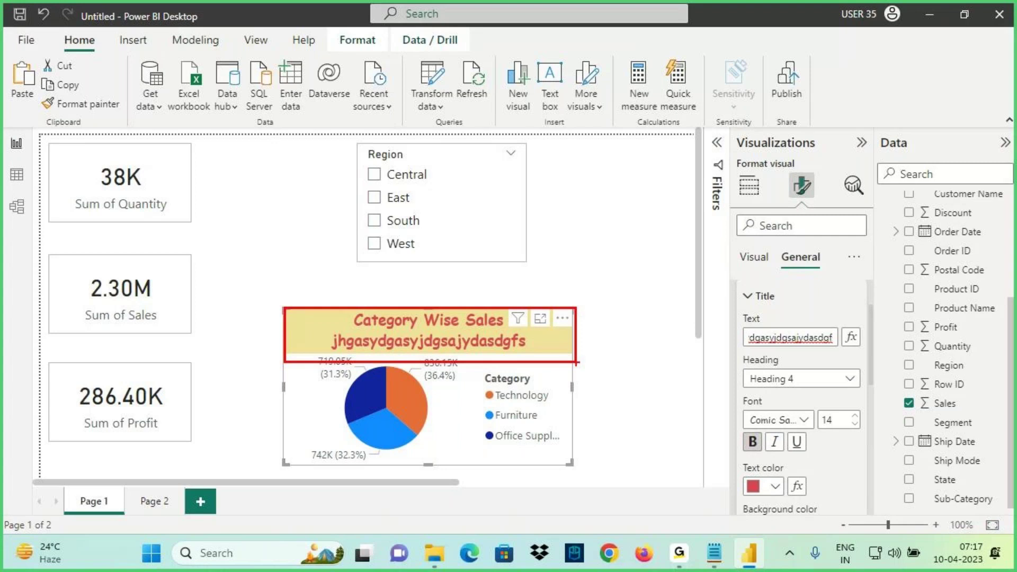
{"action": "left_click_drag", "start_coordinate": [354, 322], "coordinate": [498, 335]}
{"action": "left_click", "coordinate": [531, 329]}
{"action": "left_click_drag", "start_coordinate": [557, 322], "coordinate": [578, 326]}
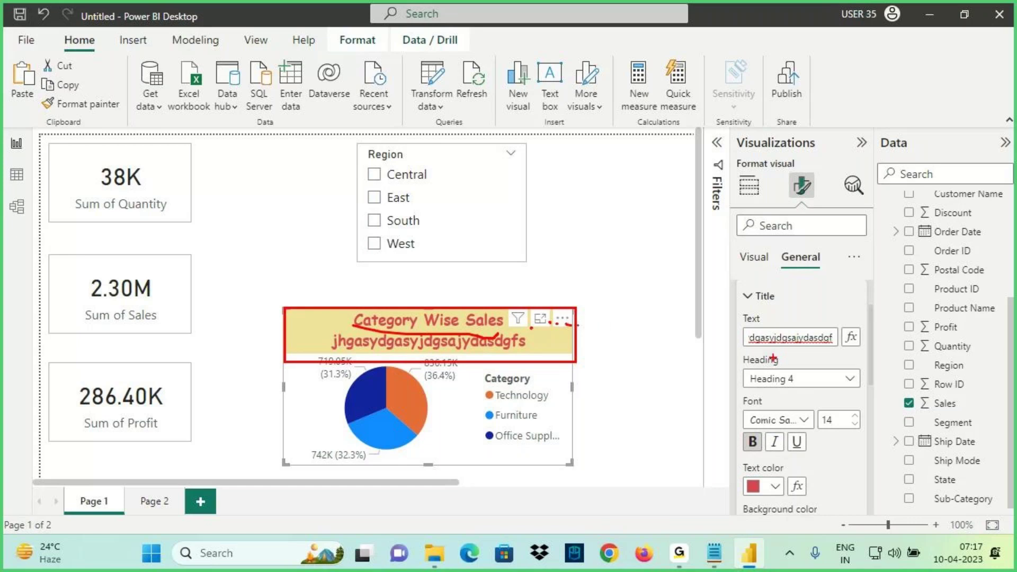
Step: Turn off text wrap for the pie chart's title and deselect the chart to view the title
{"action": "key", "text": "Escape"}
{"action": "scroll", "coordinate": [758, 397], "scroll_direction": "down", "scroll_amount": 5}
{"action": "key", "text": "ctrl+2"}
{"action": "left_click_drag", "start_coordinate": [740, 393], "coordinate": [797, 391]}
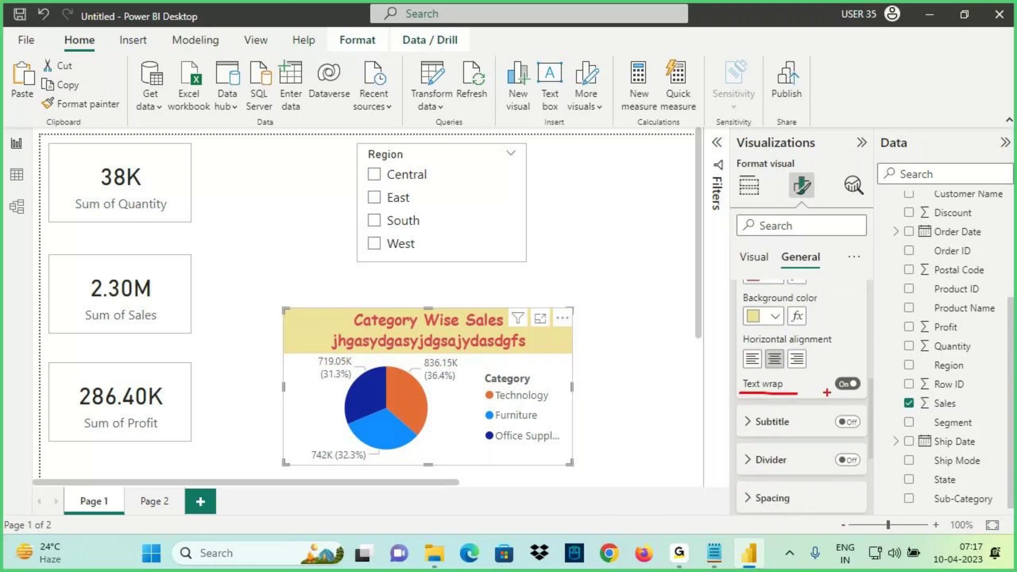
{"action": "key", "text": "Escape"}
{"action": "left_click", "coordinate": [844, 385]}
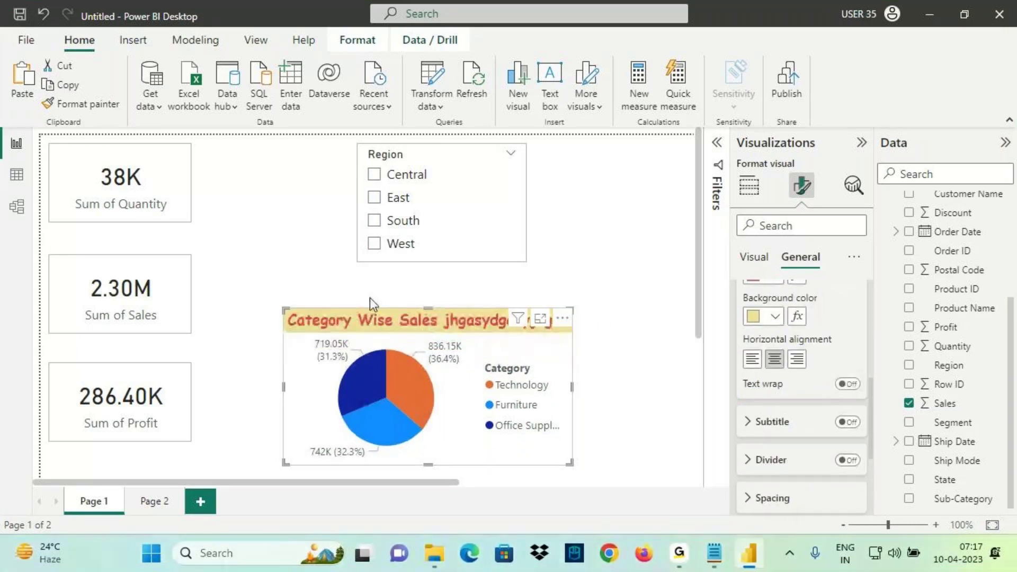
{"action": "left_click", "coordinate": [580, 392]}
{"action": "key", "text": "ctrl+2"}
{"action": "mouse_move", "coordinate": [287, 307]}
{"action": "left_mouse_down"}
{"action": "mouse_move", "coordinate": [404, 335]}
{"action": "mouse_move", "coordinate": [548, 334]}
{"action": "left_mouse_up"}
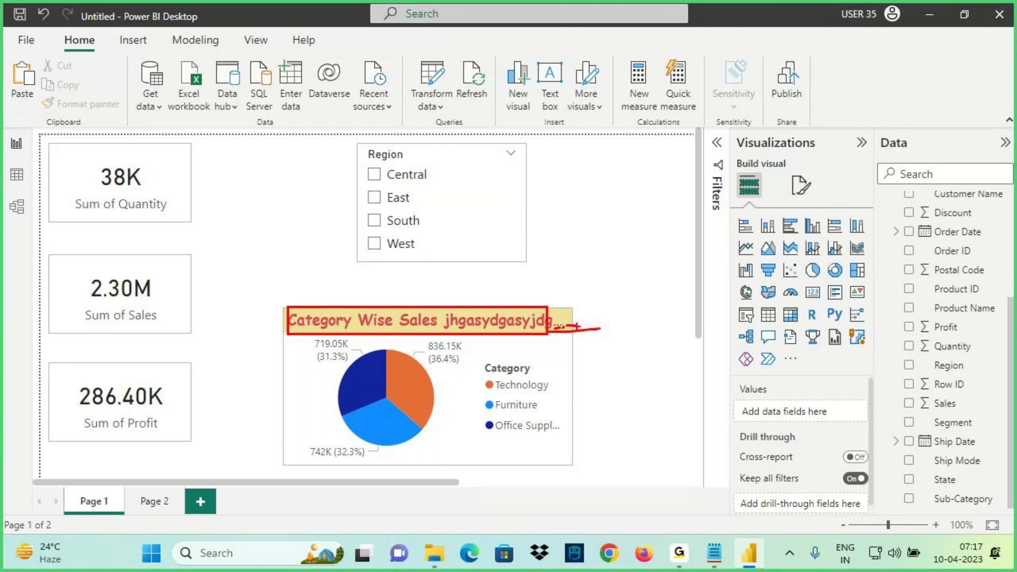
Step: Reselect the pie chart and turn text wrap back on for its title
{"action": "key", "text": "Escape"}
{"action": "left_click", "coordinate": [500, 348]}
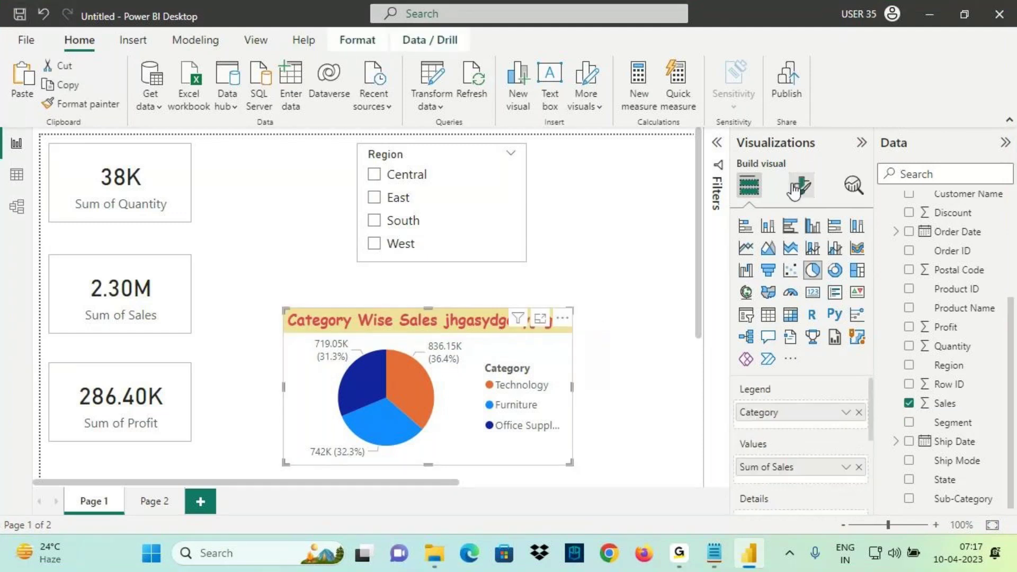
{"action": "left_click", "coordinate": [801, 185]}
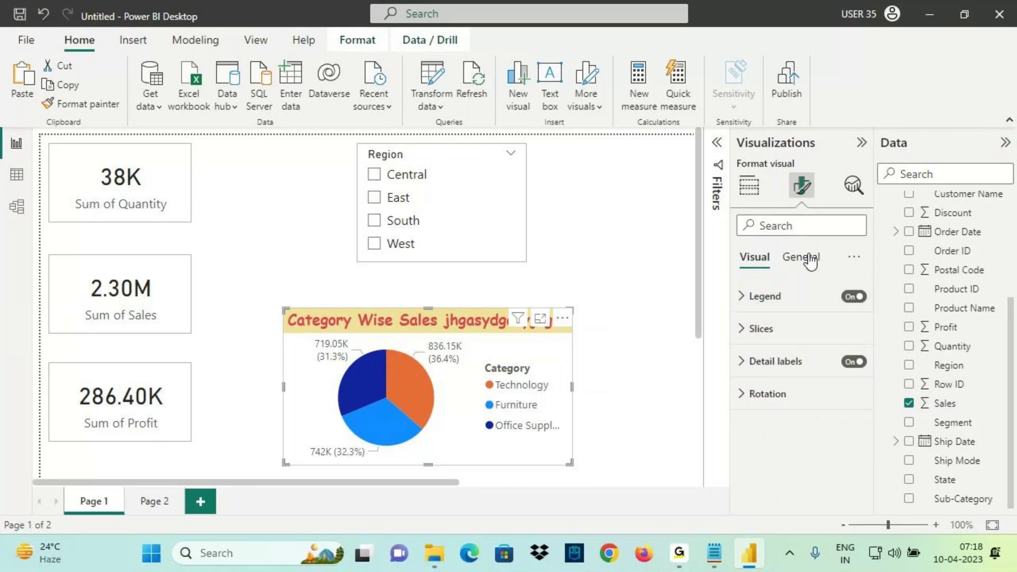
{"action": "left_click", "coordinate": [801, 257]}
{"action": "left_click", "coordinate": [762, 329]}
{"action": "scroll", "coordinate": [786, 440], "scroll_direction": "down", "scroll_amount": 3}
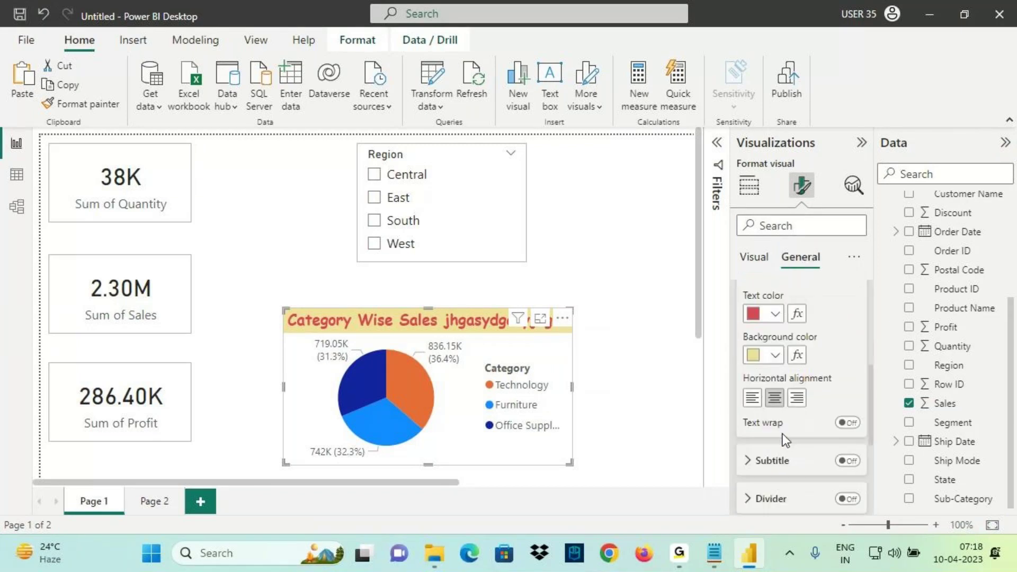
{"action": "left_click", "coordinate": [848, 419]}
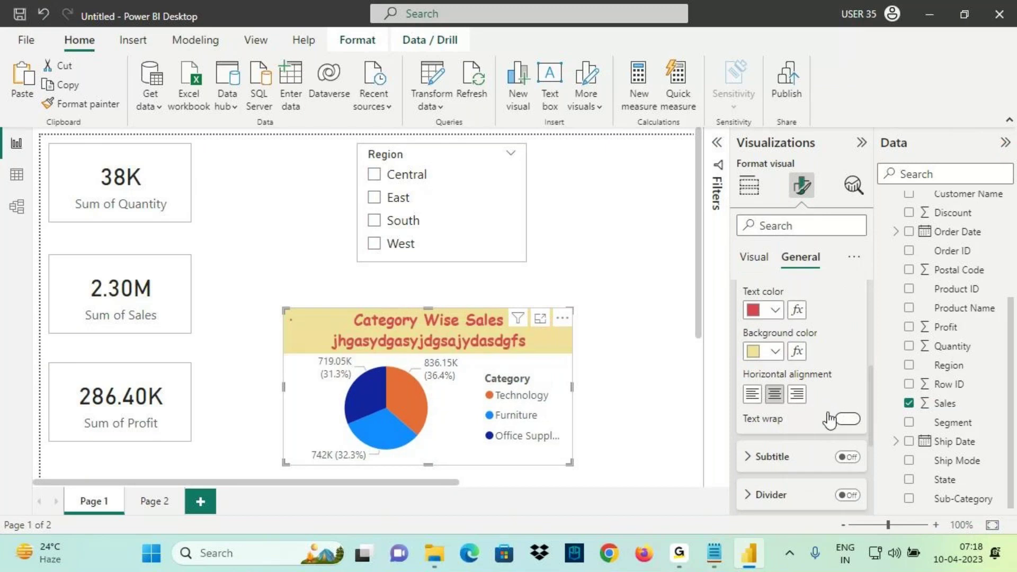
Step: Remove the extra characters from the pie chart's title so it reads "Category Wise Sales"
{"action": "scroll", "coordinate": [812, 382], "scroll_direction": "up", "scroll_amount": 2}
{"action": "scroll", "coordinate": [810, 380], "scroll_direction": "up", "scroll_amount": 2}
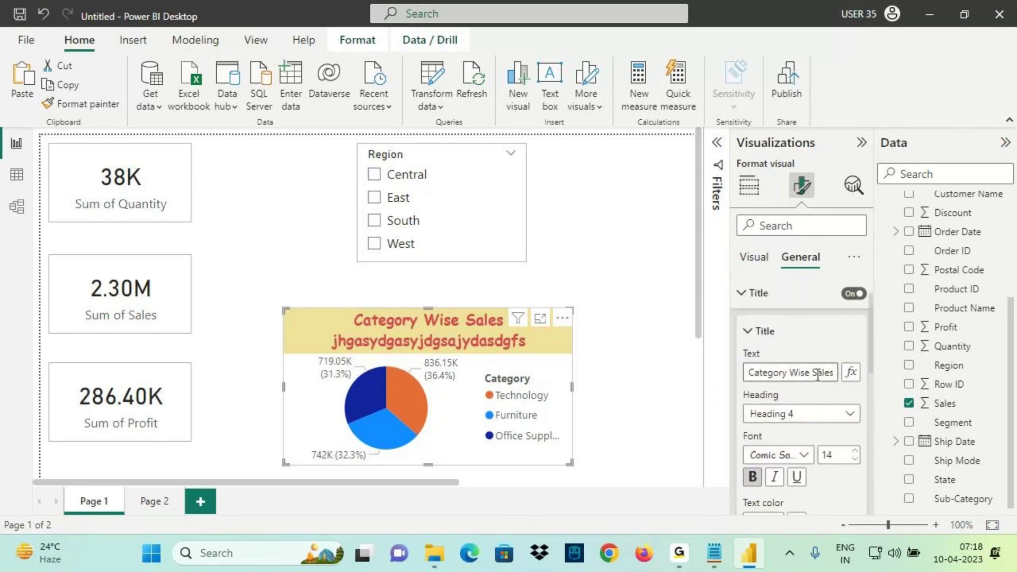
{"action": "left_click_drag", "start_coordinate": [835, 372], "coordinate": [845, 373]}
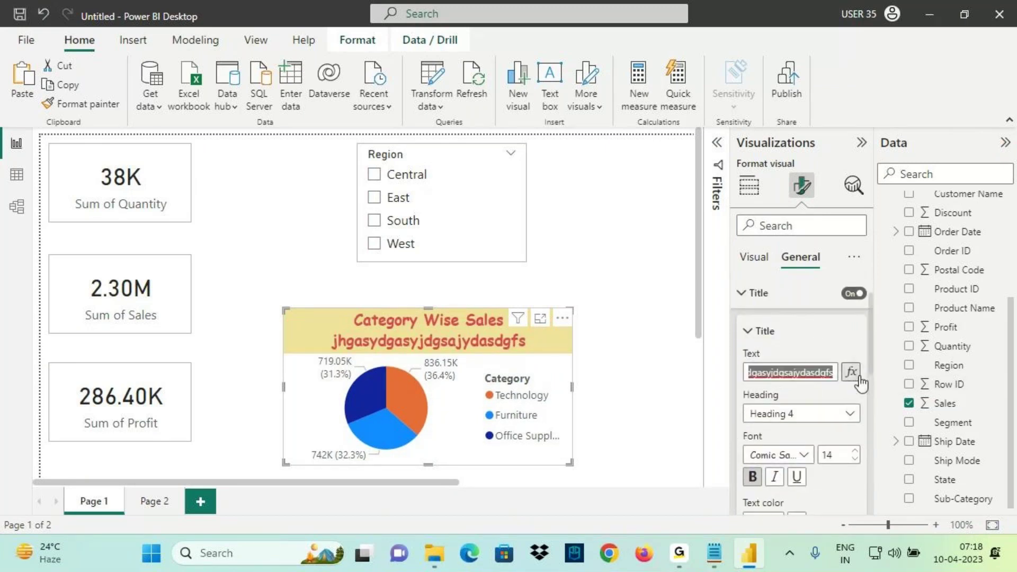
{"action": "key", "text": "BackSpace"}
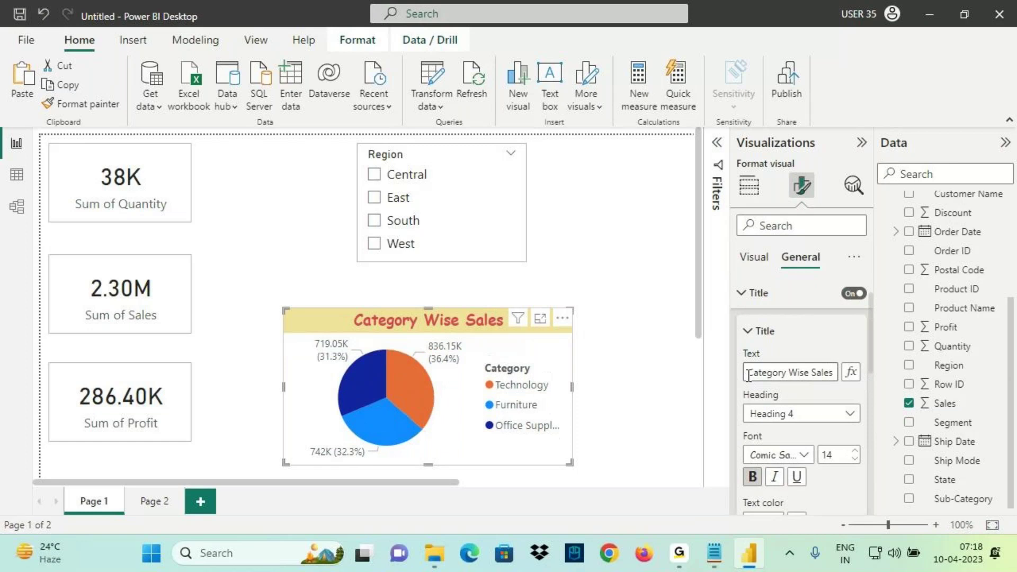
Step: Collapse the title text settings and turn on the pie chart's subtitle
{"action": "left_click", "coordinate": [758, 334]}
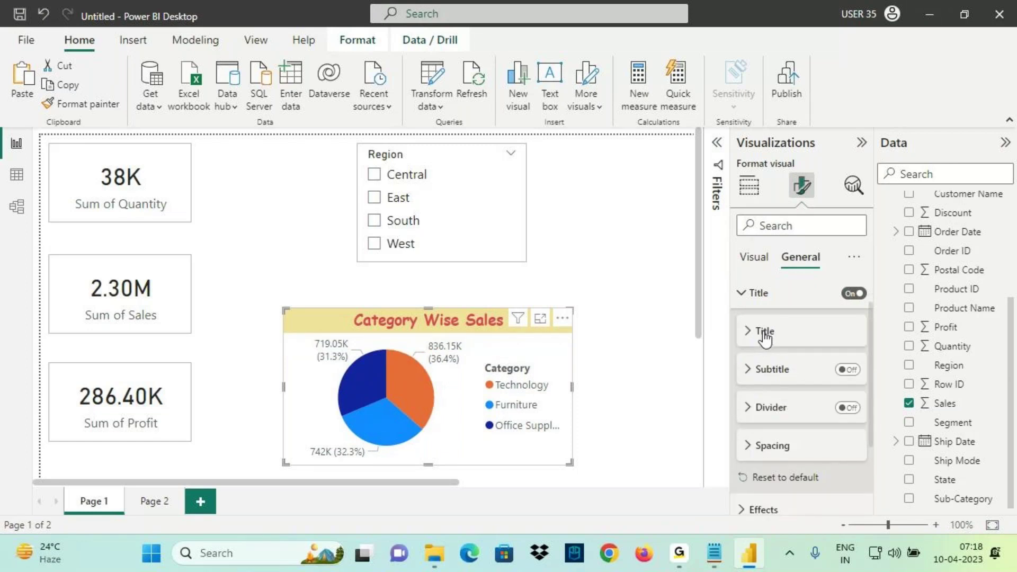
{"action": "scroll", "coordinate": [765, 342], "scroll_direction": "up", "scroll_amount": 1}
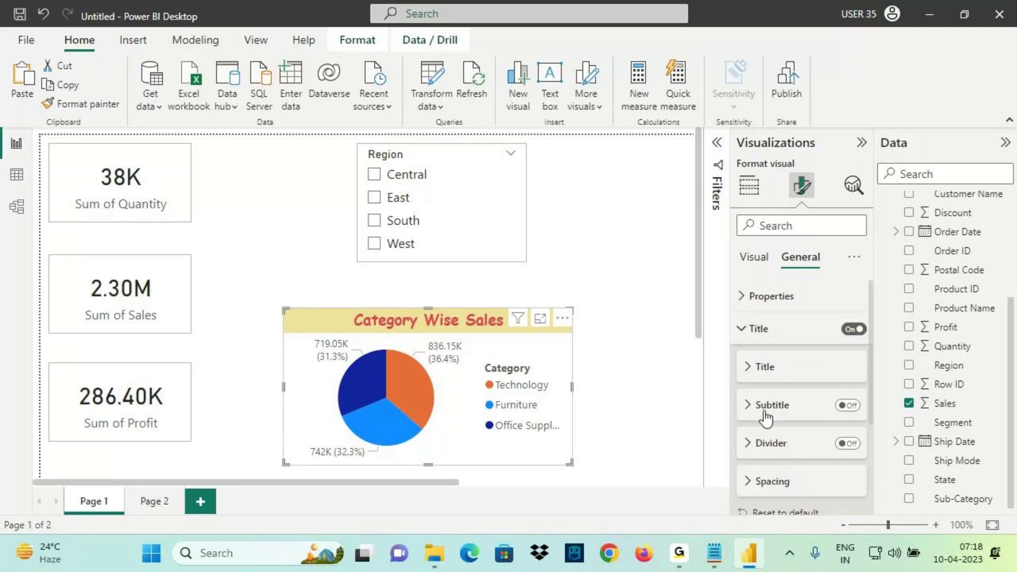
{"action": "key", "text": "ctrl+2"}
{"action": "left_click_drag", "start_coordinate": [748, 416], "coordinate": [795, 409]}
{"action": "key", "text": "Escape"}
{"action": "left_click", "coordinate": [850, 406]}
{"action": "key", "text": "ctrl+2"}
{"action": "mouse_move", "coordinate": [294, 335]}
{"action": "left_mouse_down"}
{"action": "mouse_move", "coordinate": [420, 352]}
{"action": "mouse_move", "coordinate": [472, 328]}
{"action": "left_mouse_up"}
{"action": "left_click_drag", "start_coordinate": [381, 329], "coordinate": [478, 325]}
{"action": "left_click_drag", "start_coordinate": [365, 351], "coordinate": [392, 349]}
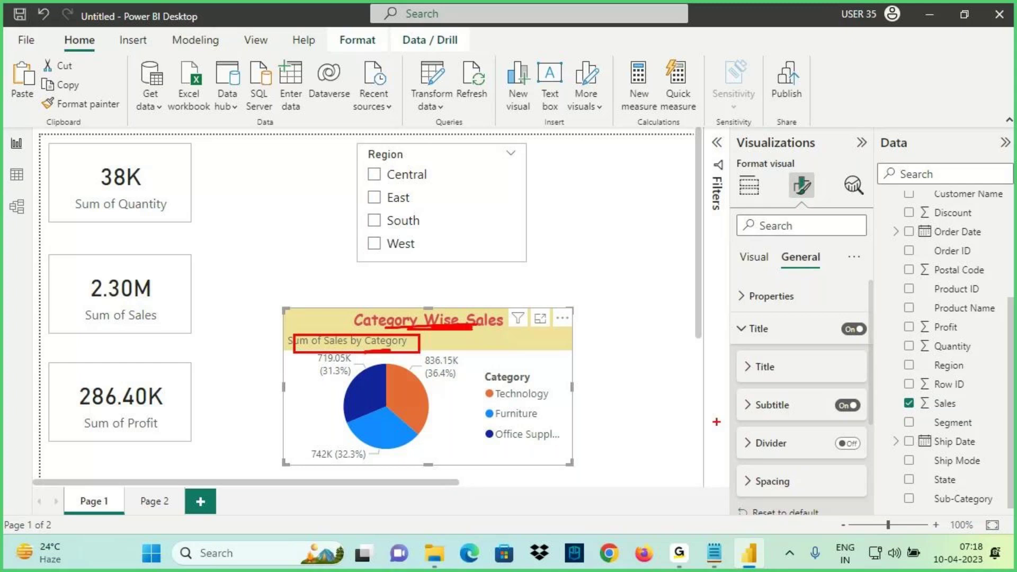
{"action": "key", "text": "Escape"}
Step: Center the pie chart's subtitle horizontally and collapse its settings
{"action": "left_click", "coordinate": [771, 405]}
{"action": "left_click_drag", "start_coordinate": [750, 411], "coordinate": [838, 412]}
{"action": "scroll", "coordinate": [783, 463], "scroll_direction": "down", "scroll_amount": 2}
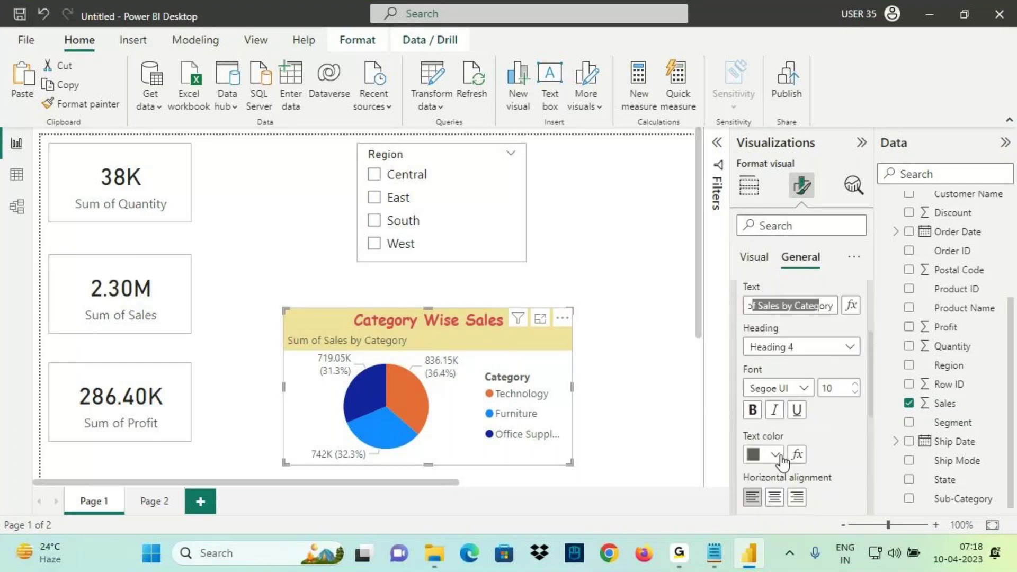
{"action": "left_click", "coordinate": [775, 497]}
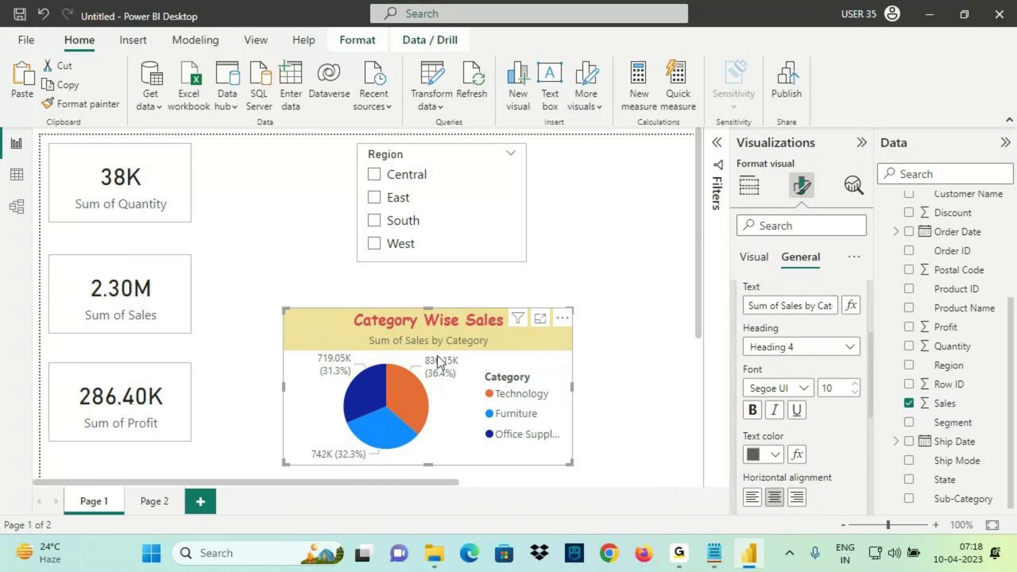
{"action": "scroll", "coordinate": [779, 386], "scroll_direction": "up", "scroll_amount": 2}
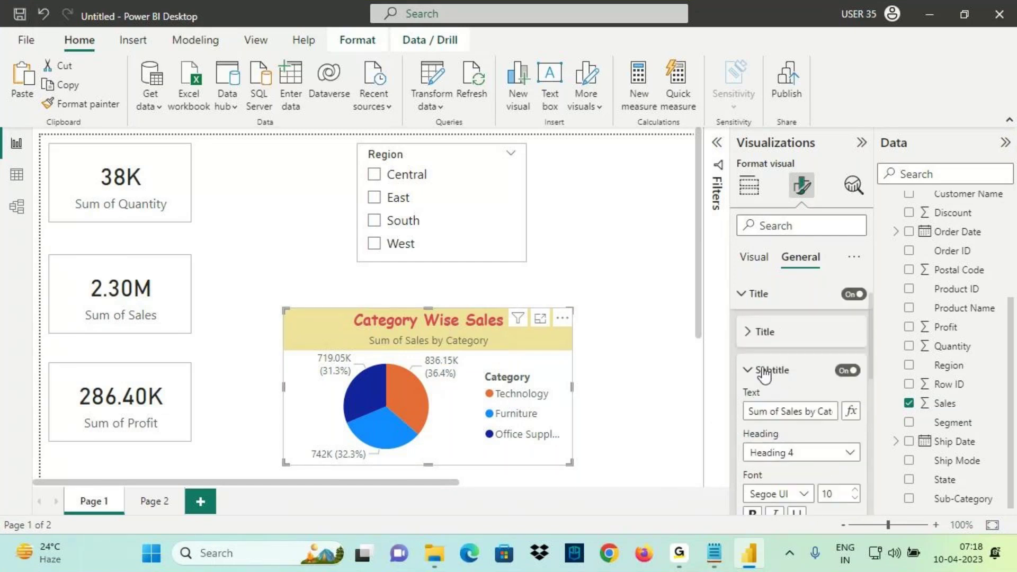
{"action": "left_click", "coordinate": [772, 371]}
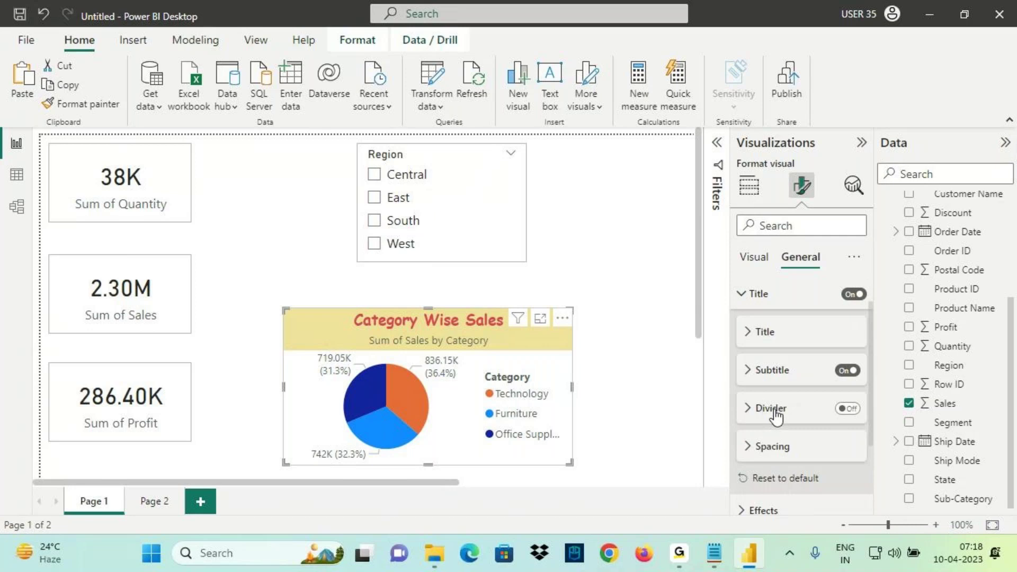
Step: Turn on the divider below the pie chart's subtitle and color it orange
{"action": "left_click", "coordinate": [848, 409]}
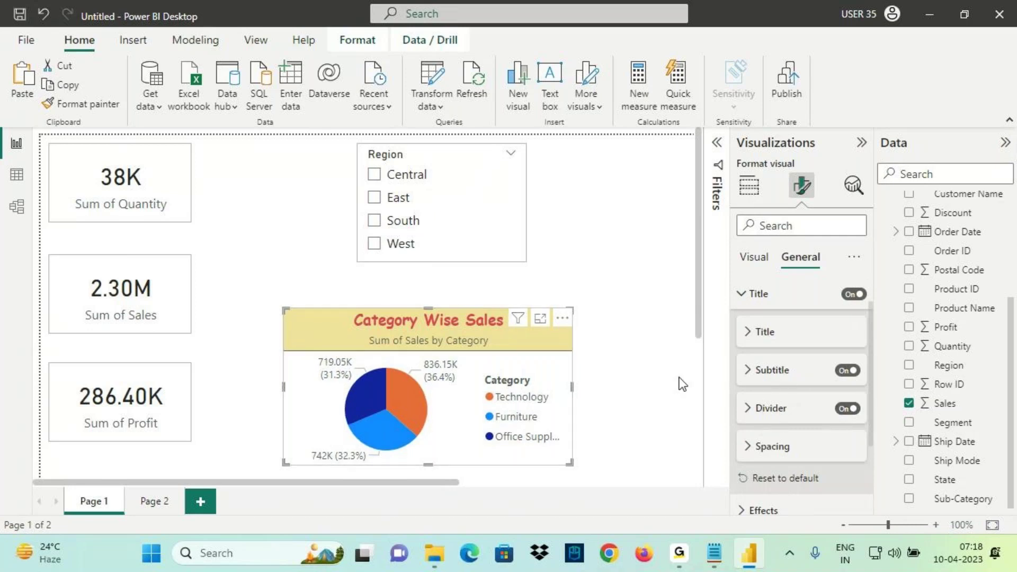
{"action": "left_click", "coordinate": [771, 408]}
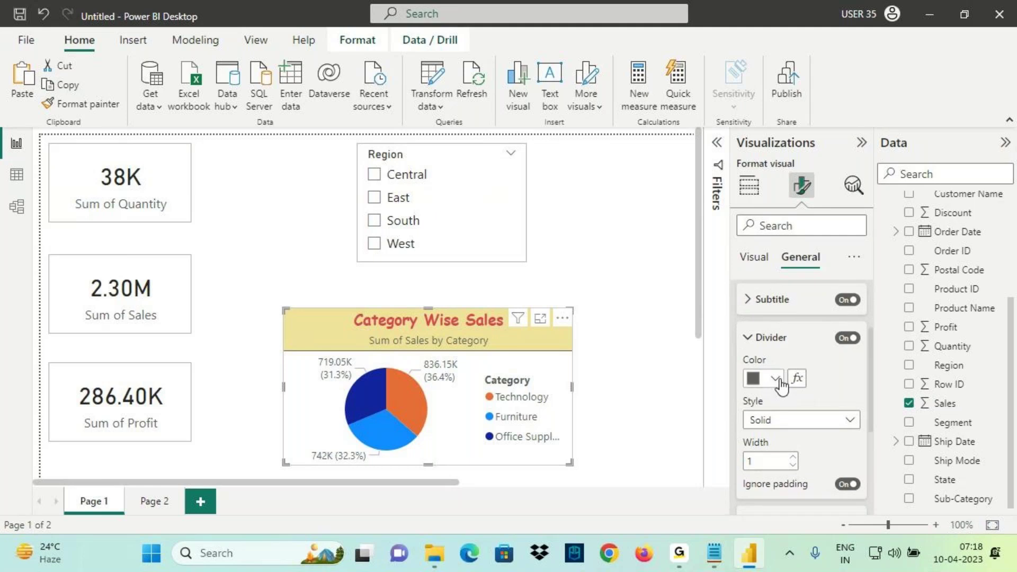
{"action": "left_click", "coordinate": [776, 379]}
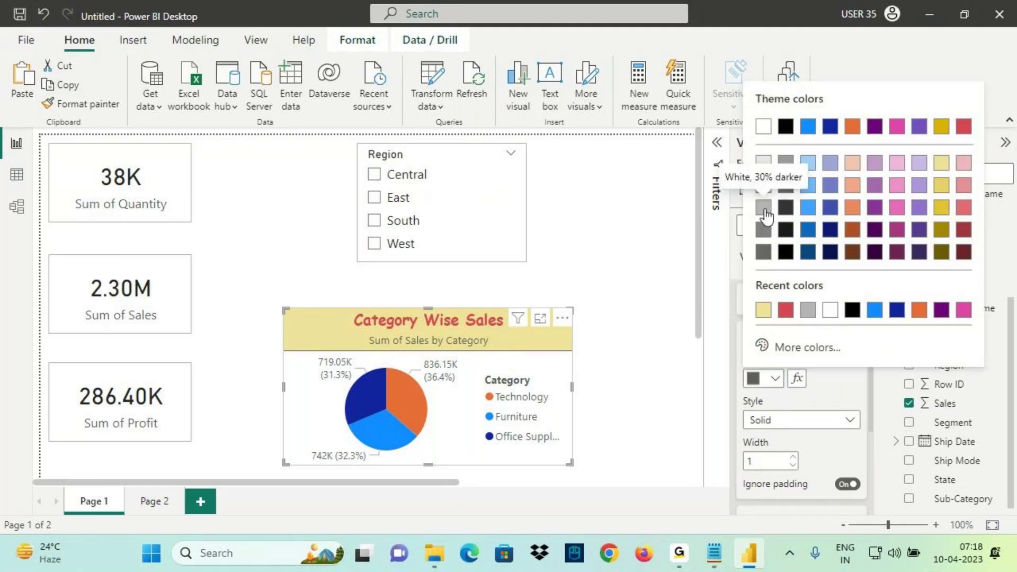
{"action": "left_click", "coordinate": [853, 128]}
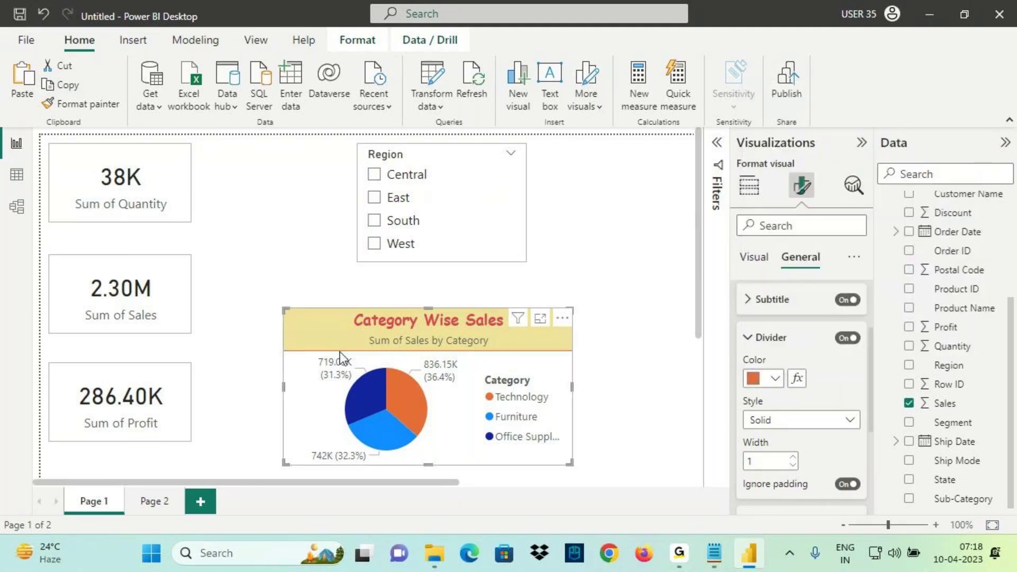
{"action": "scroll", "coordinate": [792, 408], "scroll_direction": "up", "scroll_amount": 2}
{"action": "left_click", "coordinate": [771, 409]}
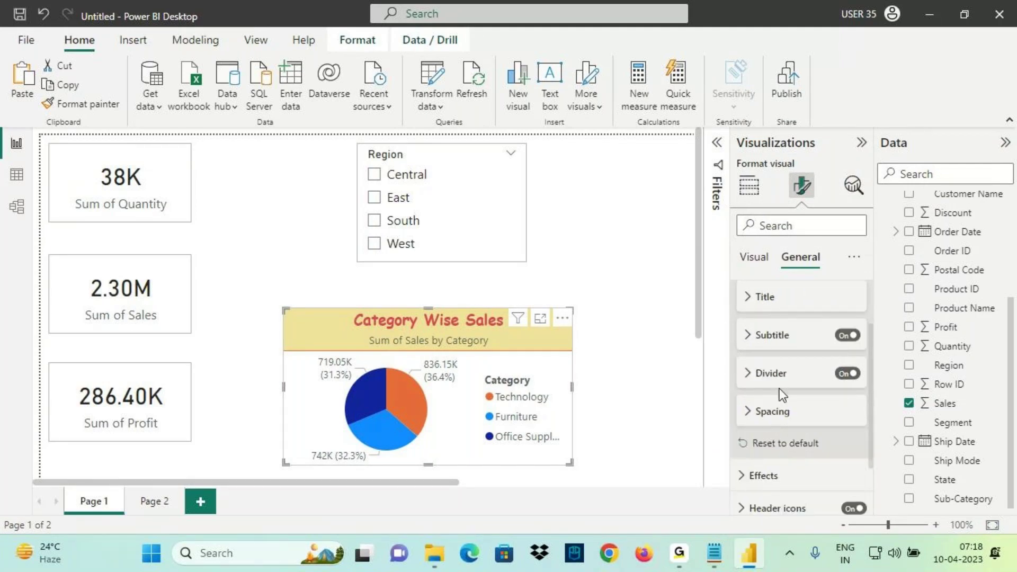
Step: Expand the spacing settings of the pie chart's title area and turn on customized spacing
{"action": "left_click", "coordinate": [773, 412]}
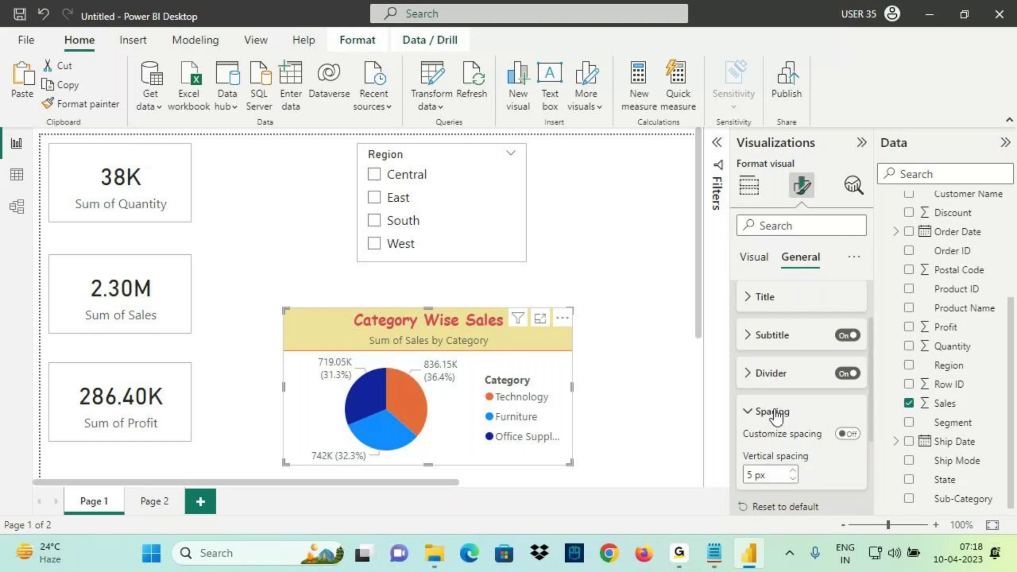
{"action": "key", "text": "ctrl+2"}
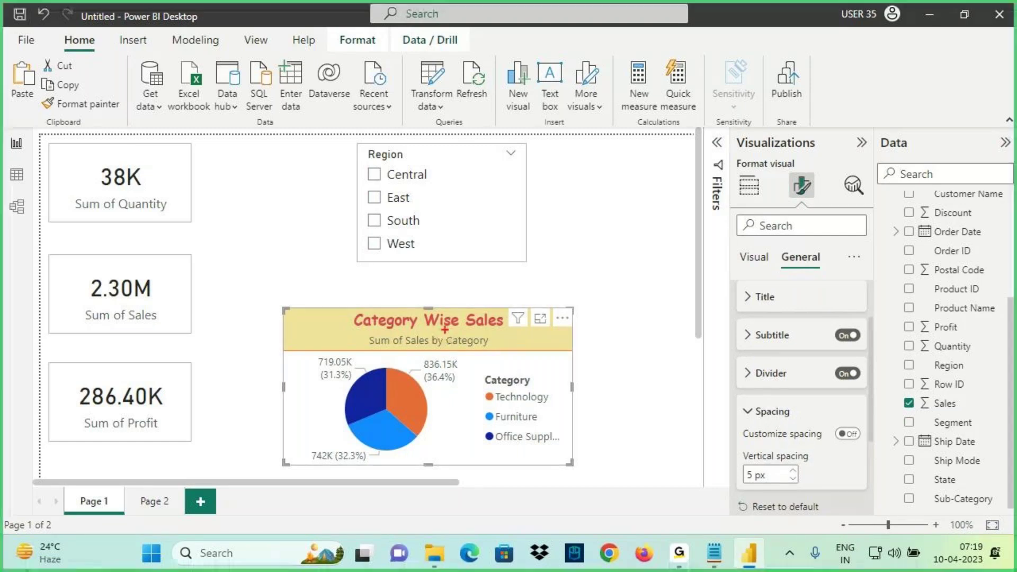
{"action": "left_click_drag", "start_coordinate": [445, 328], "coordinate": [590, 339]}
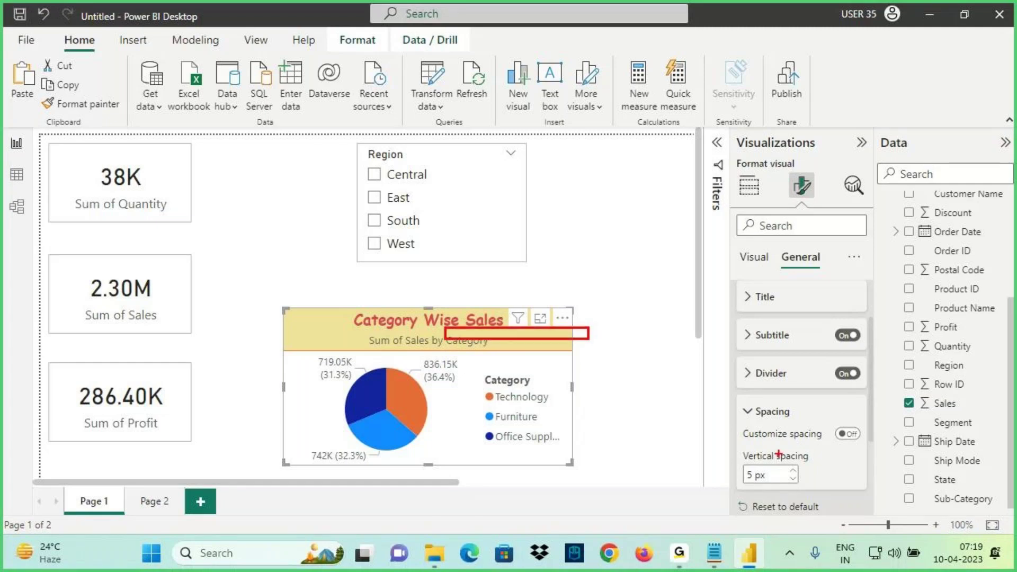
{"action": "key", "text": "Escape"}
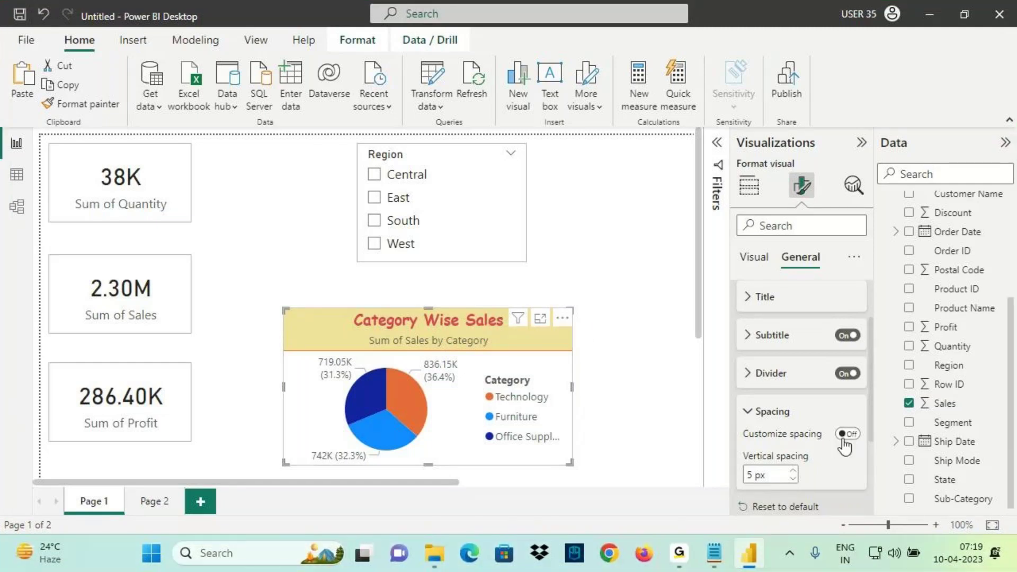
{"action": "left_click", "coordinate": [848, 434]}
{"action": "scroll", "coordinate": [770, 464], "scroll_direction": "down", "scroll_amount": 1}
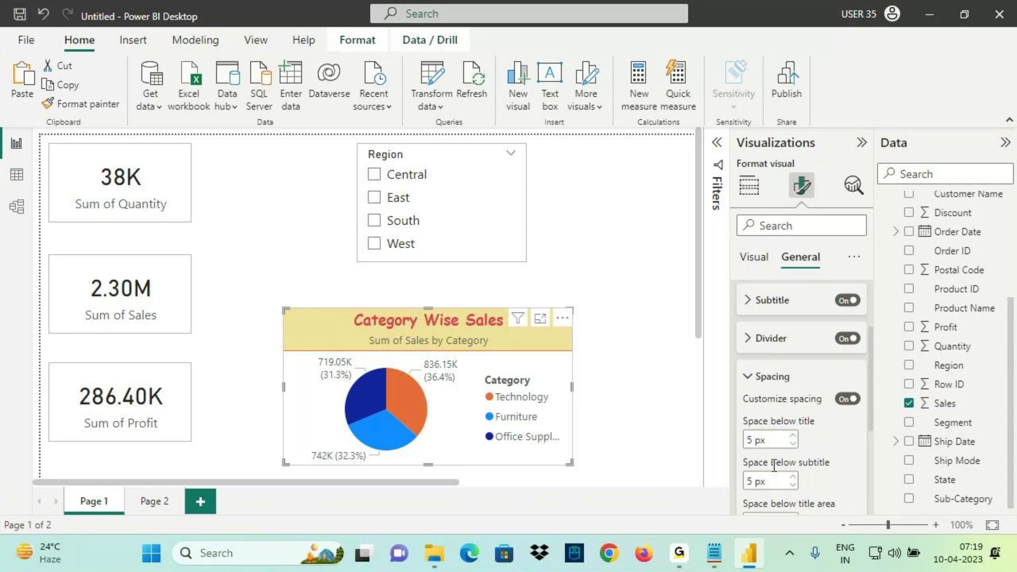
Step: Set the space below the pie chart's title and the space below its subtitle to 10 px
{"action": "left_click_drag", "start_coordinate": [408, 325], "coordinate": [505, 336]}
{"action": "left_click_drag", "start_coordinate": [779, 426], "coordinate": [808, 424]}
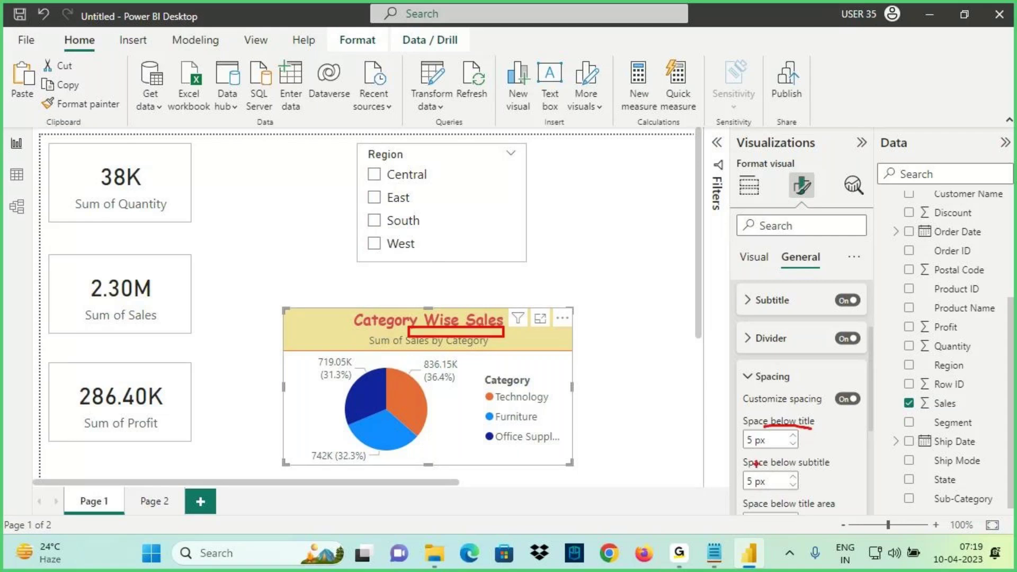
{"action": "left_click_drag", "start_coordinate": [375, 345], "coordinate": [442, 352]}
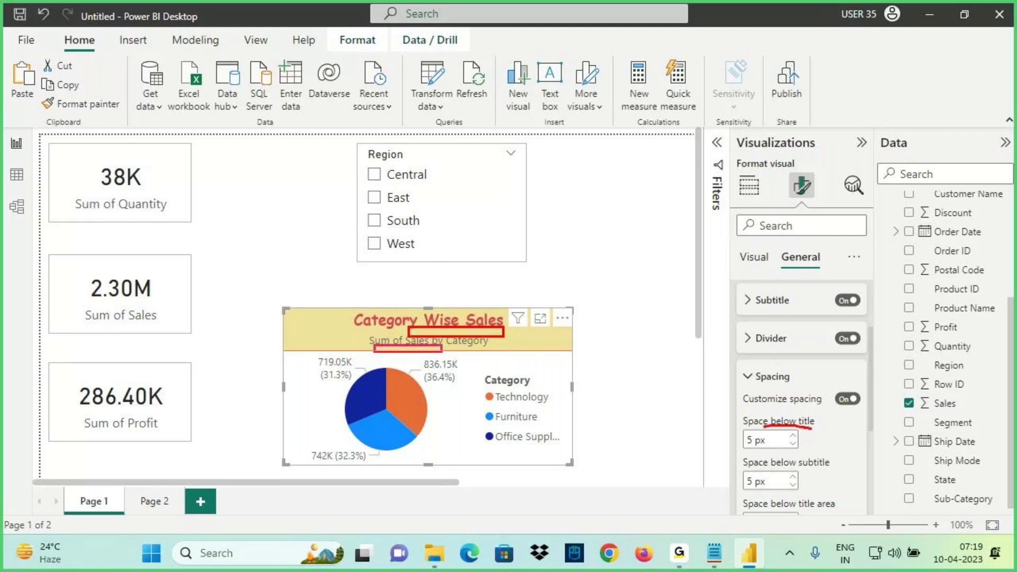
{"action": "left_click_drag", "start_coordinate": [750, 475], "coordinate": [830, 476]}
{"action": "key", "text": "Escape"}
{"action": "left_click_drag", "start_coordinate": [754, 441], "coordinate": [741, 444]}
{"action": "type", "text": "10"}
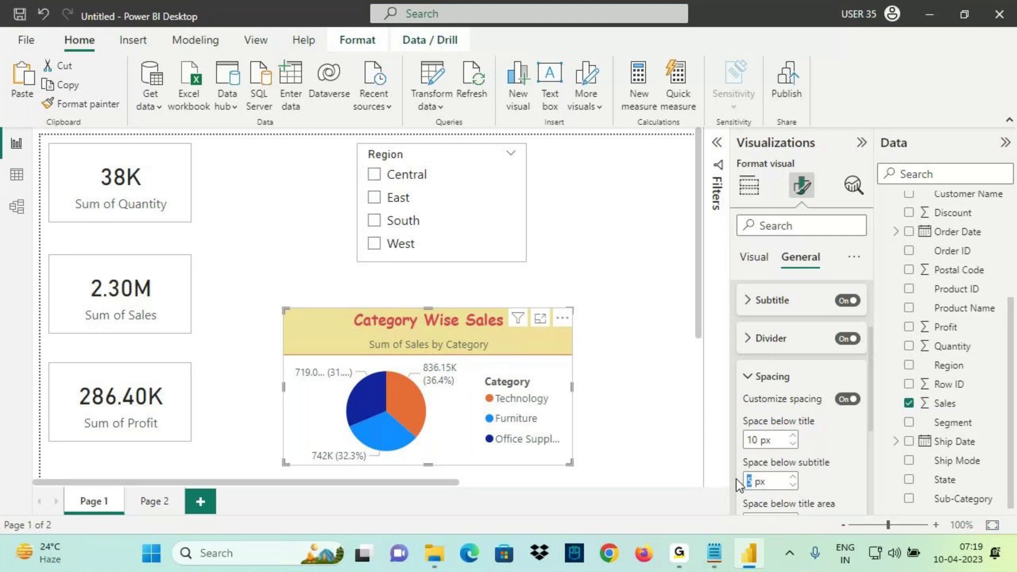
Step: Compare the pie chart's header area with its Title and Subtitle settings
{"action": "scroll", "coordinate": [774, 412], "scroll_direction": "up", "scroll_amount": 2}
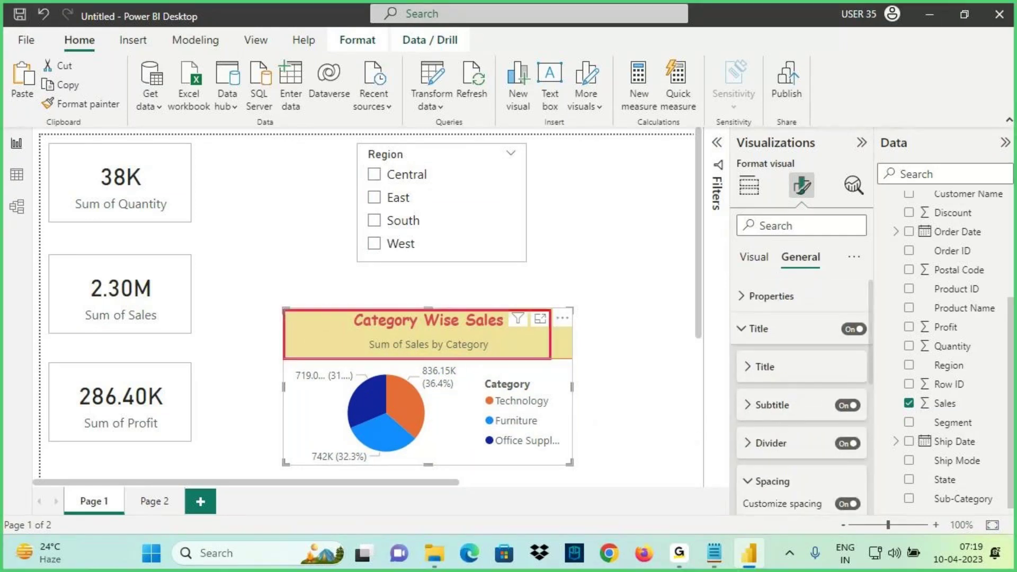
{"action": "left_click_drag", "start_coordinate": [740, 336], "coordinate": [800, 334]}
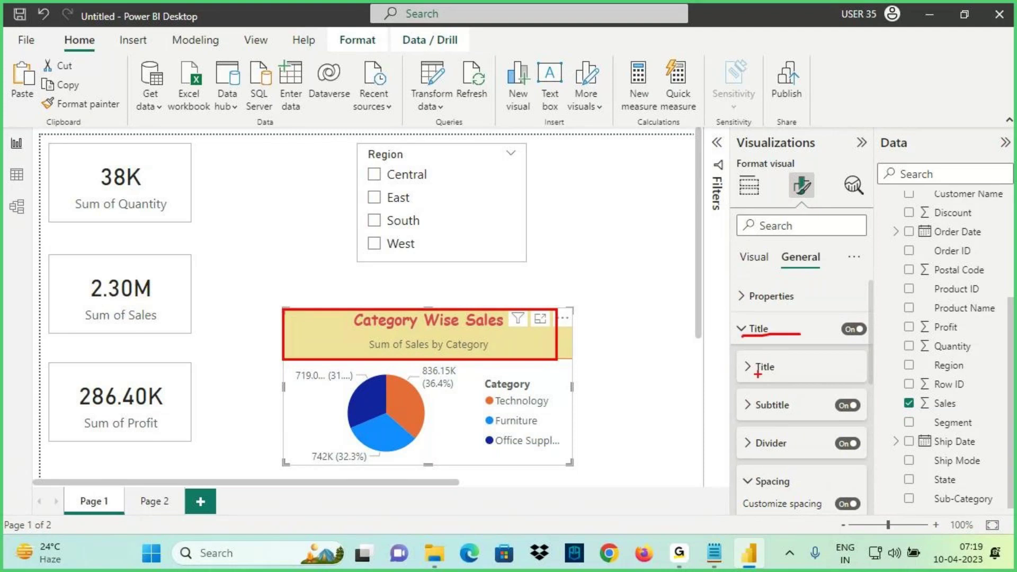
{"action": "left_click_drag", "start_coordinate": [749, 377], "coordinate": [784, 375]}
{"action": "left_click_drag", "start_coordinate": [343, 304], "coordinate": [523, 328]}
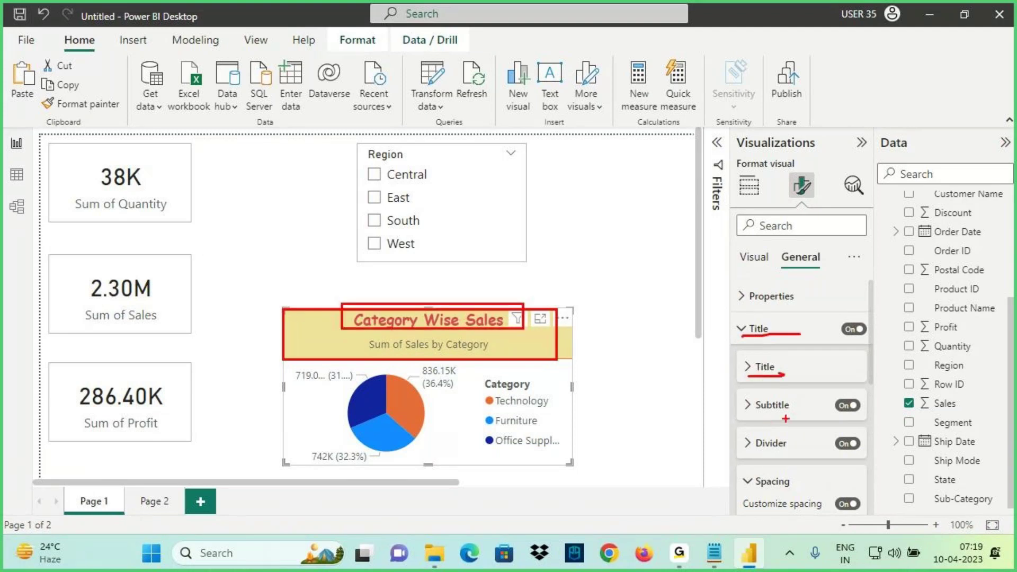
{"action": "left_click_drag", "start_coordinate": [754, 416], "coordinate": [821, 420]}
{"action": "left_click_drag", "start_coordinate": [364, 334], "coordinate": [514, 359]}
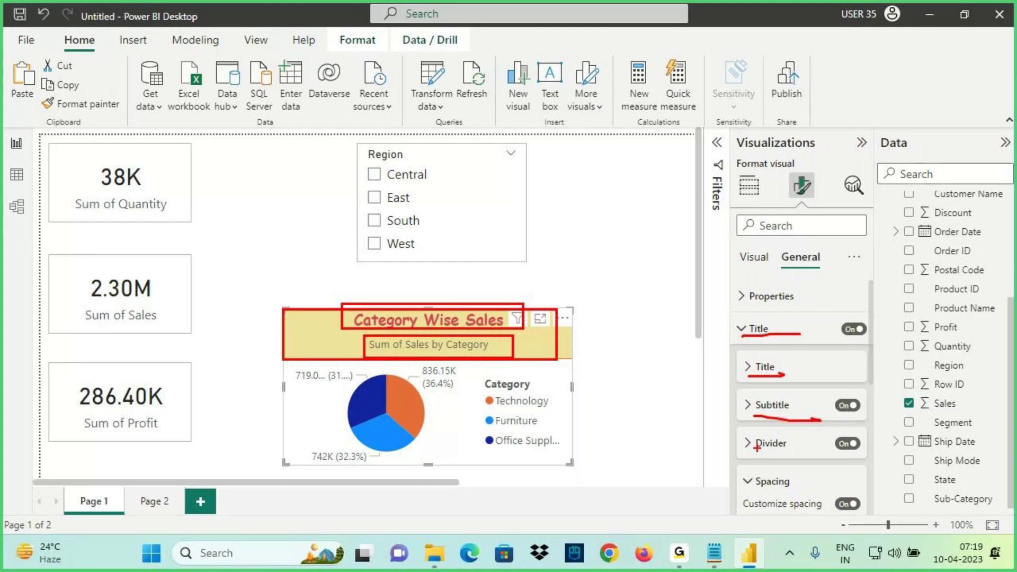
{"action": "key", "text": "Escape"}
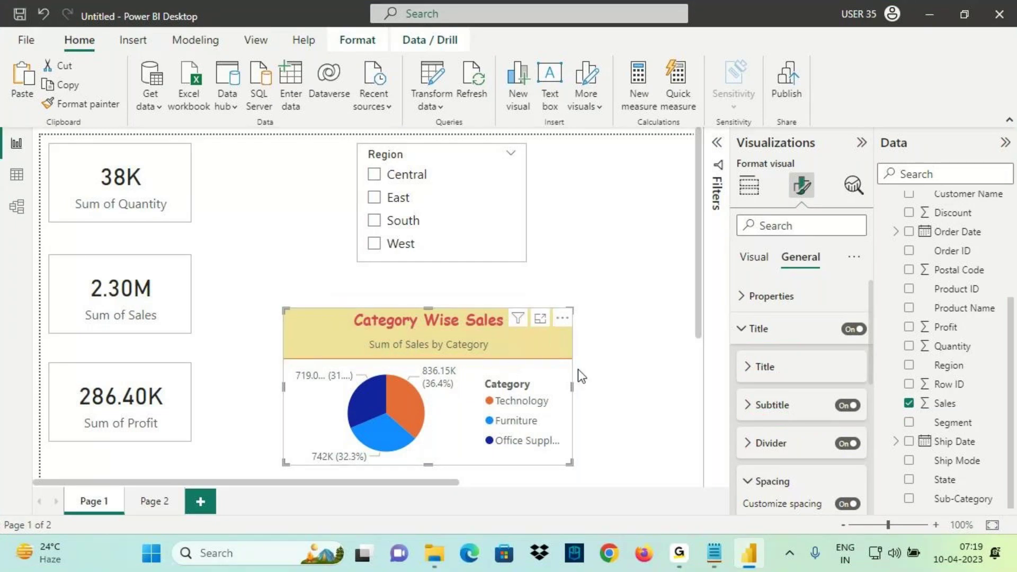
Step: Collapse the spacing settings of the pie chart's title area
{"action": "scroll", "coordinate": [738, 453], "scroll_direction": "down", "scroll_amount": 2}
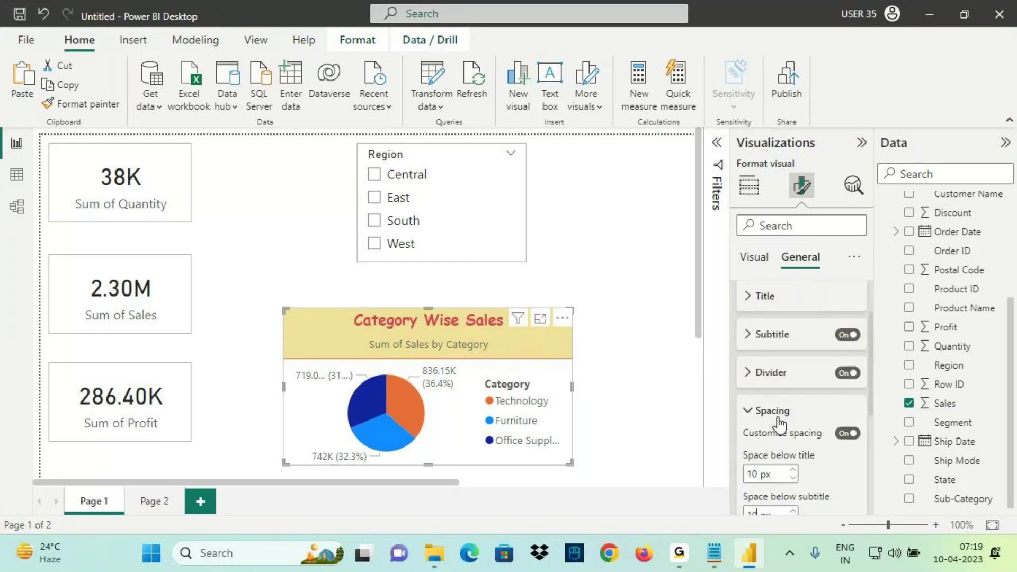
{"action": "left_click", "coordinate": [759, 422]}
{"action": "scroll", "coordinate": [753, 403], "scroll_direction": "up", "scroll_amount": 3}
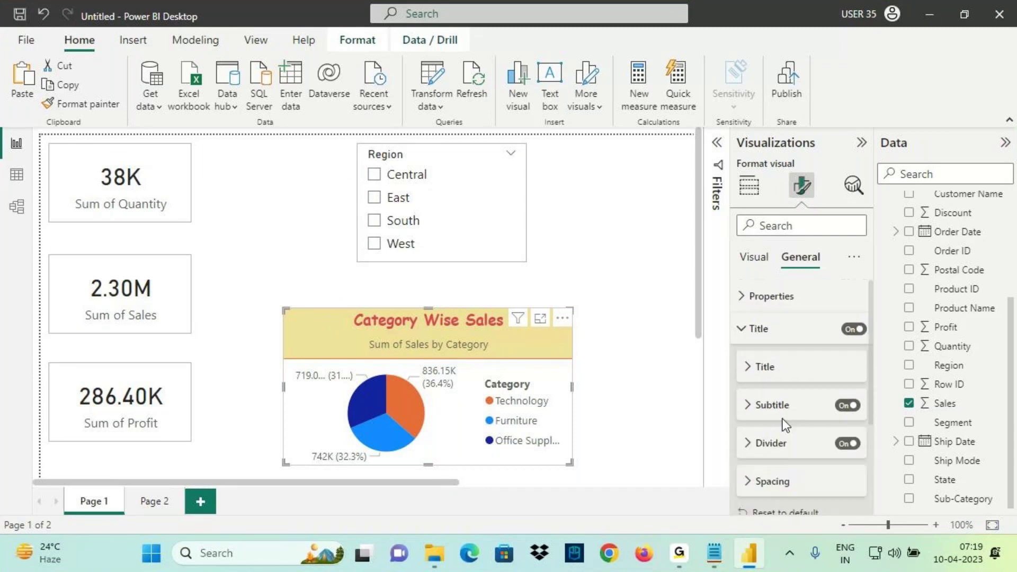
Step: Examine the Title, Subtitle, Divider and Spacing groups inside the pie chart's Title section
{"action": "mouse_move", "coordinate": [742, 373]}
{"action": "left_mouse_down"}
{"action": "mouse_move", "coordinate": [787, 377]}
{"action": "mouse_move", "coordinate": [739, 371]}
{"action": "left_mouse_up"}
{"action": "mouse_move", "coordinate": [719, 398]}
{"action": "left_mouse_down"}
{"action": "mouse_move", "coordinate": [750, 393]}
{"action": "mouse_move", "coordinate": [689, 409]}
{"action": "left_mouse_up"}
{"action": "mouse_move", "coordinate": [735, 381]}
{"action": "left_mouse_down"}
{"action": "mouse_move", "coordinate": [734, 412]}
{"action": "mouse_move", "coordinate": [751, 438]}
{"action": "left_mouse_up"}
{"action": "left_click_drag", "start_coordinate": [739, 422], "coordinate": [735, 456]}
{"action": "left_click_drag", "start_coordinate": [696, 486], "coordinate": [745, 480]}
{"action": "left_click_drag", "start_coordinate": [734, 469], "coordinate": [731, 500]}
{"action": "left_click_drag", "start_coordinate": [718, 498], "coordinate": [781, 495]}
{"action": "left_click_drag", "start_coordinate": [736, 389], "coordinate": [808, 406]}
{"action": "mouse_move", "coordinate": [874, 437]}
{"action": "left_mouse_down"}
{"action": "mouse_move", "coordinate": [739, 403]}
{"action": "mouse_move", "coordinate": [874, 436]}
{"action": "left_mouse_up"}
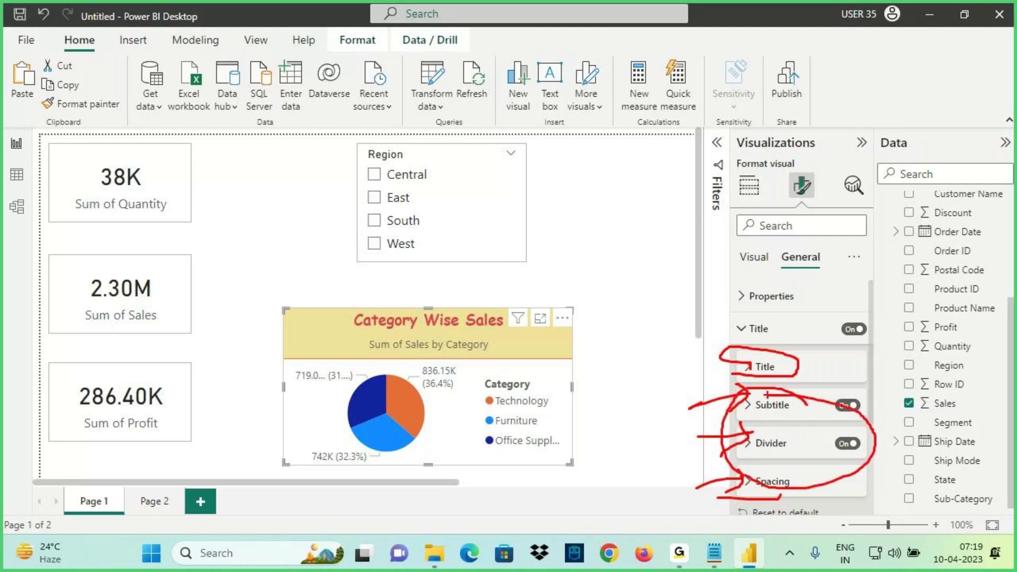
{"action": "key", "text": "Escape"}
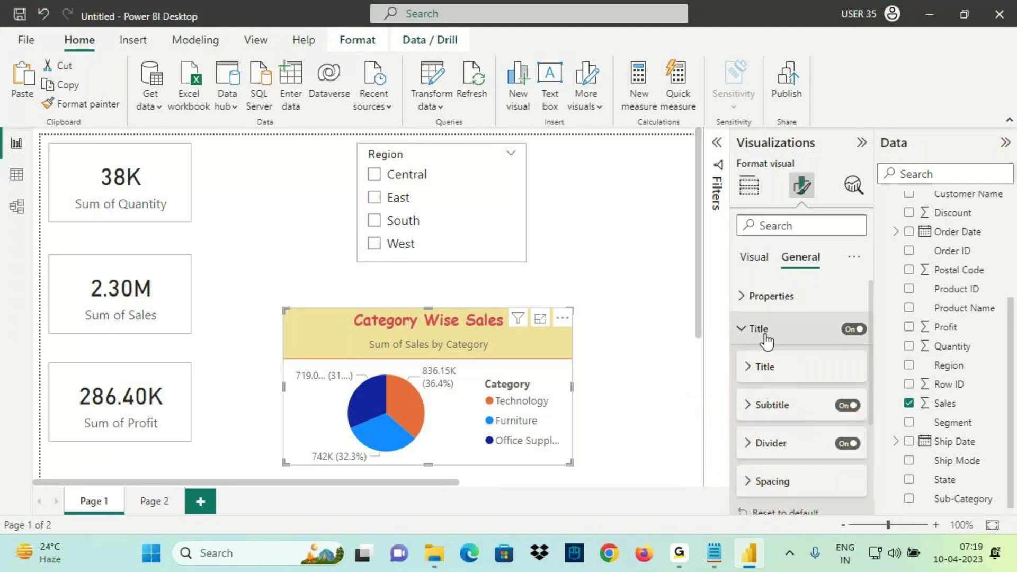
Step: Collapse the Title section and move the pie chart slightly up and to the left on Page 1
{"action": "left_click", "coordinate": [766, 337]}
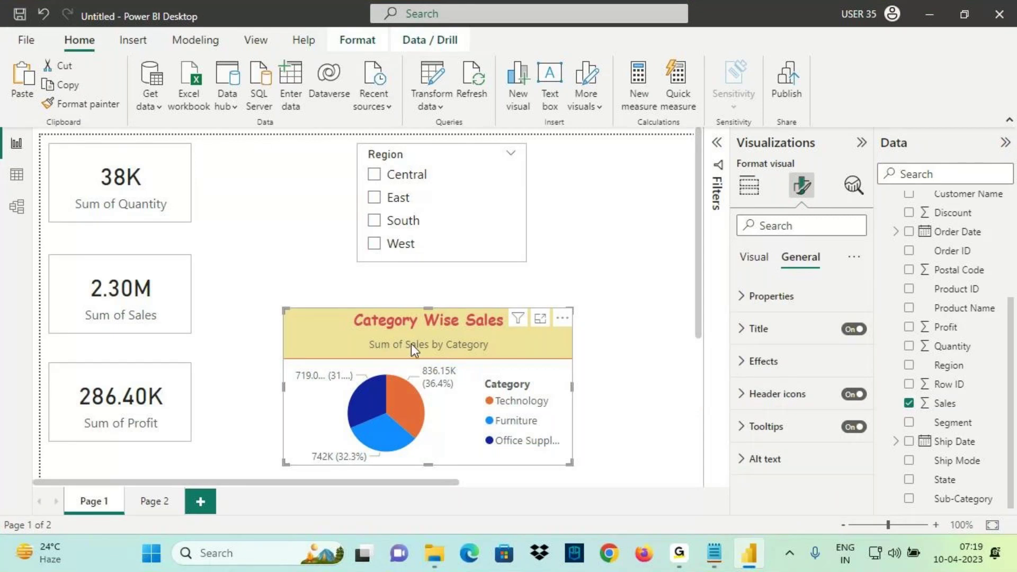
{"action": "left_click_drag", "start_coordinate": [411, 344], "coordinate": [393, 331]}
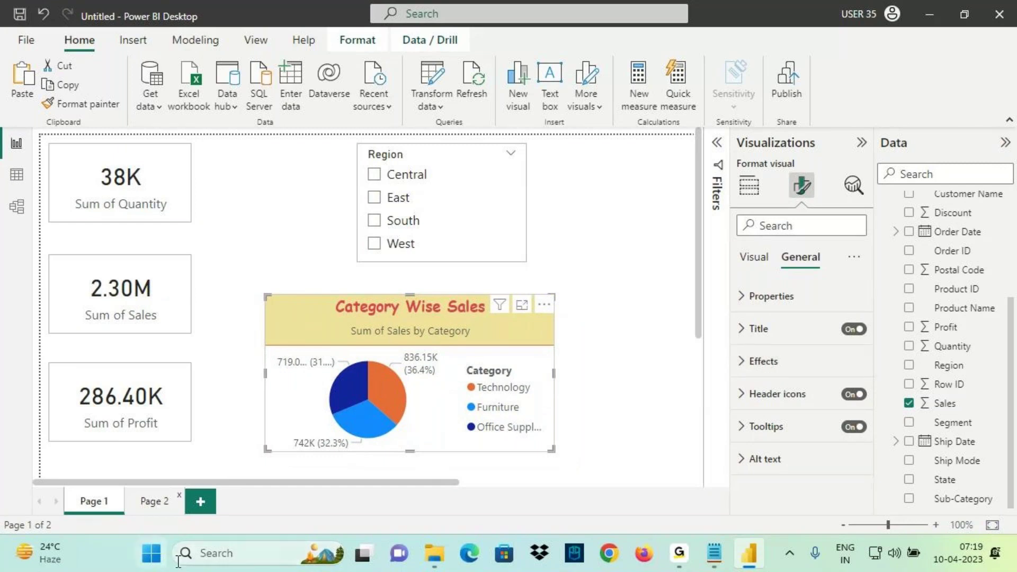
Step: Switch to Page 2, select its pie chart and open the Effects section of its general format settings
{"action": "left_click", "coordinate": [154, 501]}
{"action": "left_click", "coordinate": [252, 334]}
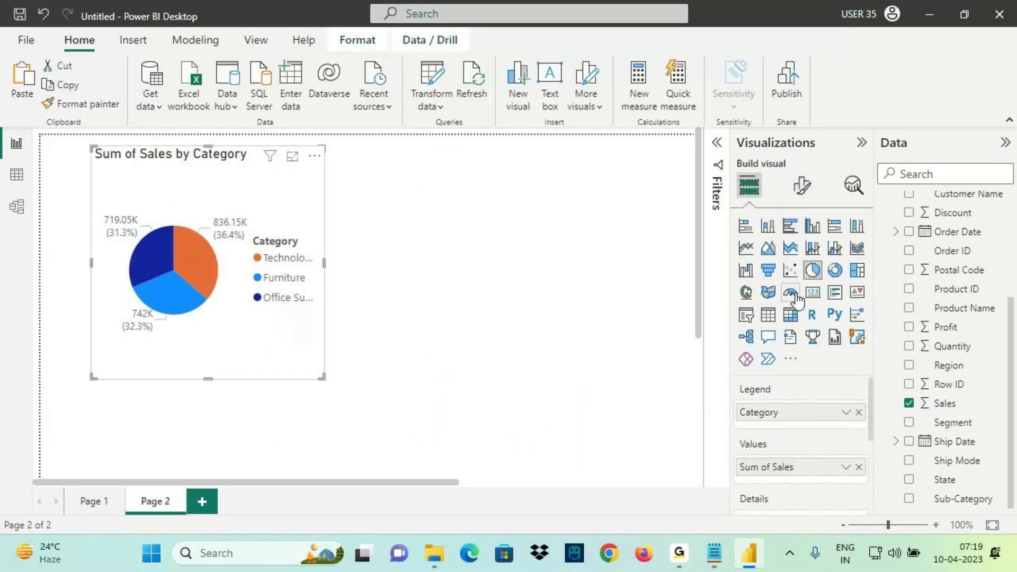
{"action": "left_click", "coordinate": [802, 186]}
{"action": "left_click", "coordinate": [800, 256]}
{"action": "left_click", "coordinate": [763, 363]}
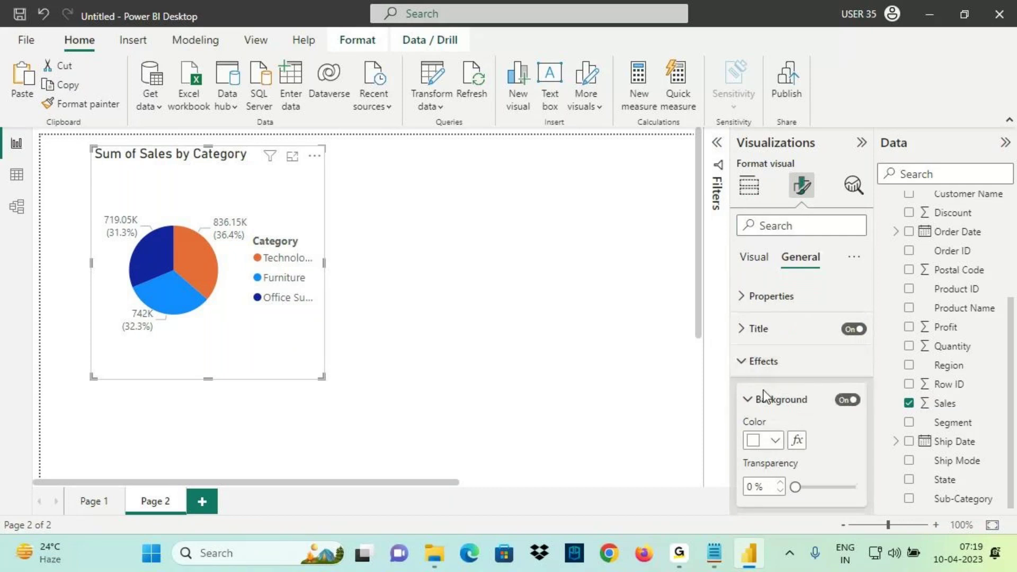
{"action": "left_click_drag", "start_coordinate": [748, 413], "coordinate": [800, 408]}
{"action": "mouse_move", "coordinate": [228, 192]}
{"action": "left_mouse_down"}
{"action": "mouse_move", "coordinate": [351, 230]}
{"action": "mouse_move", "coordinate": [295, 265]}
{"action": "left_mouse_up"}
{"action": "left_click_drag", "start_coordinate": [102, 150], "coordinate": [329, 354]}
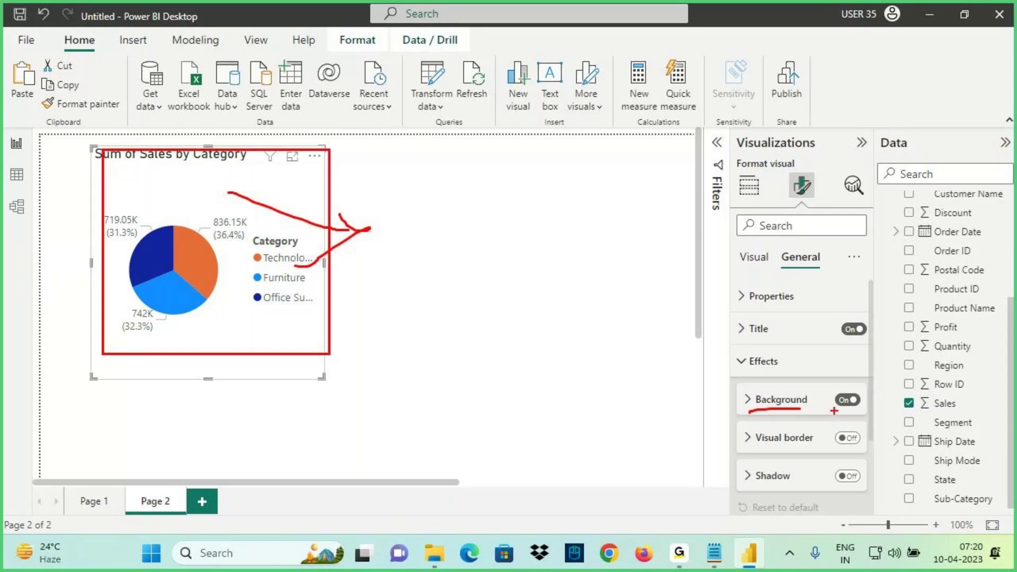
{"action": "key", "text": "Escape"}
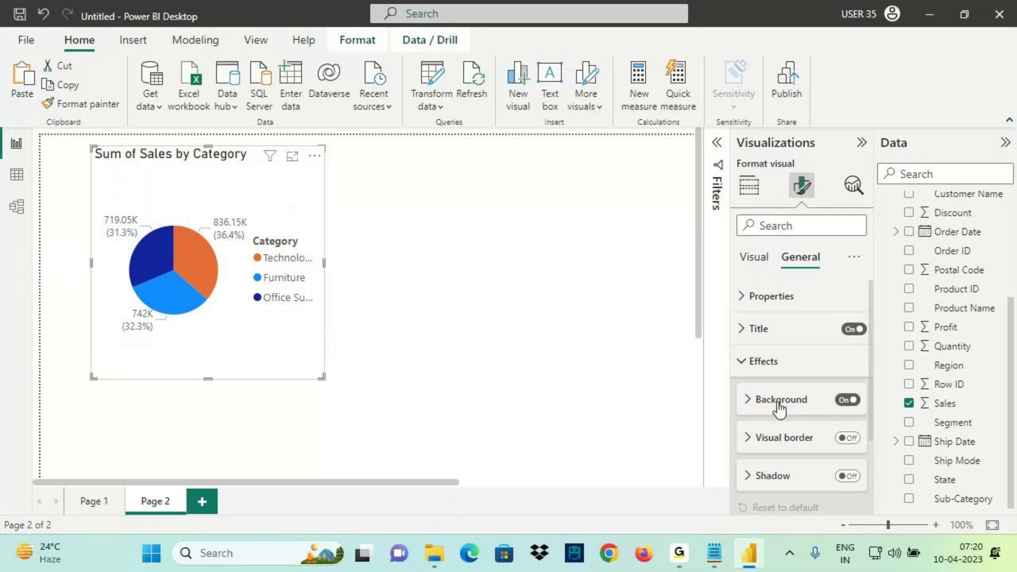
Step: Expand the background settings and set the Page 2 pie chart's background color to grey
{"action": "left_click", "coordinate": [778, 401]}
{"action": "key", "text": "ctrl+2"}
{"action": "mouse_move", "coordinate": [763, 432]}
{"action": "left_mouse_down"}
{"action": "mouse_move", "coordinate": [744, 433]}
{"action": "mouse_move", "coordinate": [747, 451]}
{"action": "mouse_move", "coordinate": [751, 435]}
{"action": "mouse_move", "coordinate": [692, 398]}
{"action": "mouse_move", "coordinate": [688, 426]}
{"action": "left_mouse_up"}
{"action": "mouse_move", "coordinate": [559, 374]}
{"action": "left_mouse_down"}
{"action": "mouse_move", "coordinate": [621, 350]}
{"action": "mouse_move", "coordinate": [641, 358]}
{"action": "left_mouse_up"}
{"action": "mouse_move", "coordinate": [139, 183]}
{"action": "left_mouse_down"}
{"action": "mouse_move", "coordinate": [170, 219]}
{"action": "mouse_move", "coordinate": [192, 201]}
{"action": "left_mouse_up"}
{"action": "key", "text": "Escape"}
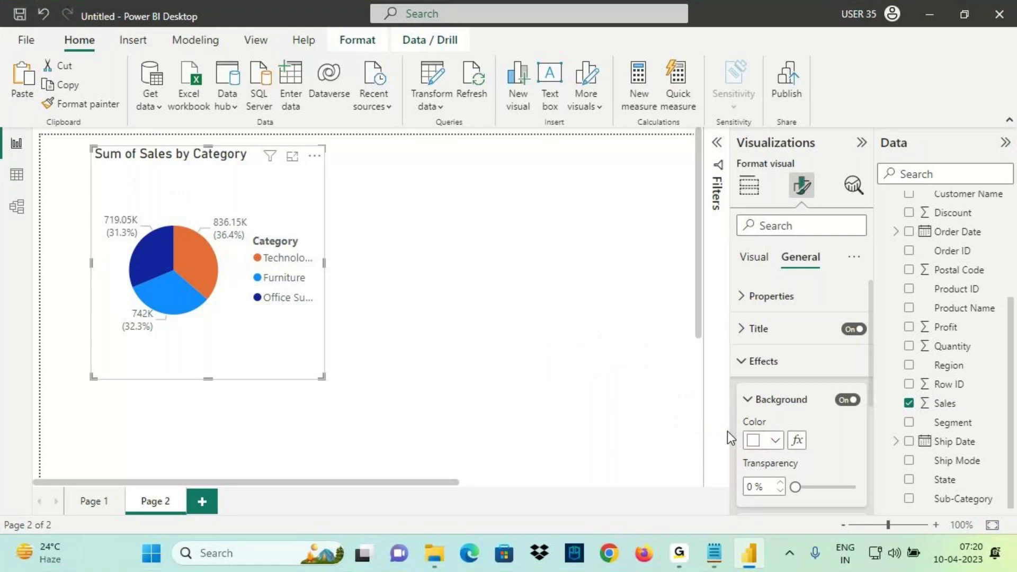
{"action": "left_click", "coordinate": [771, 441]}
{"action": "left_click", "coordinate": [766, 271]}
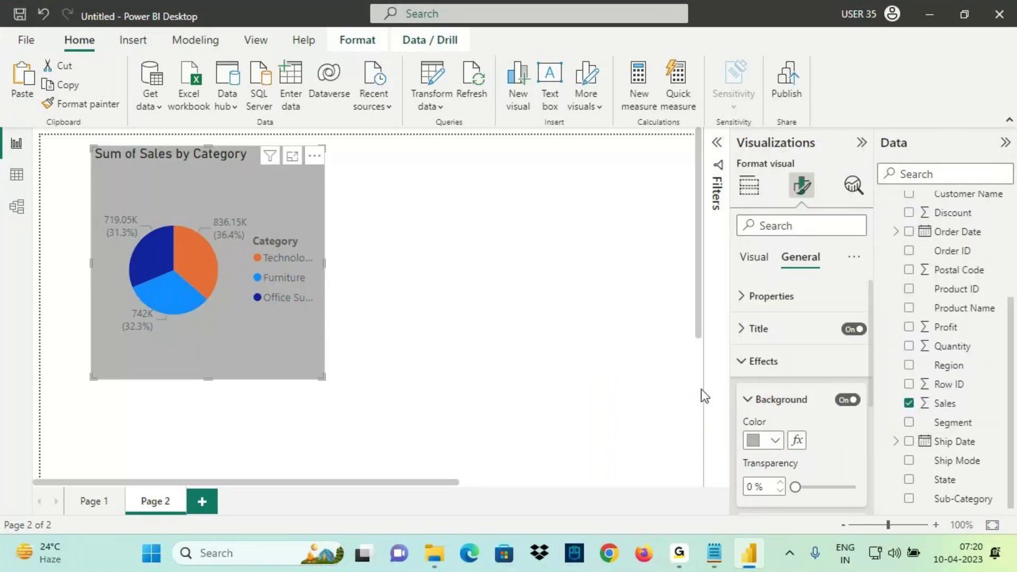
Step: Widen the pie chart slightly by extending its right edge
{"action": "left_click_drag", "start_coordinate": [326, 263], "coordinate": [365, 263]}
{"action": "key", "text": "ctrl+2"}
{"action": "mouse_move", "coordinate": [296, 203]}
{"action": "left_mouse_down"}
{"action": "mouse_move", "coordinate": [307, 231]}
{"action": "mouse_move", "coordinate": [351, 189]}
{"action": "left_mouse_up"}
{"action": "left_click_drag", "start_coordinate": [733, 377], "coordinate": [788, 377]}
{"action": "key", "text": "Escape"}
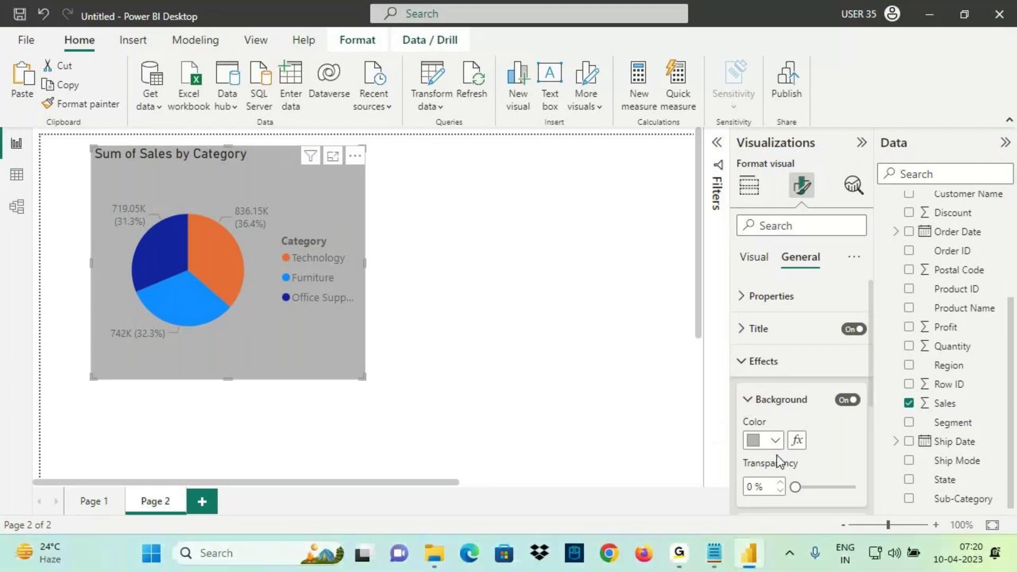
Step: Set the pie chart's background transparency to 61% and collapse the background settings
{"action": "scroll", "coordinate": [788, 453], "scroll_direction": "down", "scroll_amount": 1}
{"action": "key", "text": "ctrl+2"}
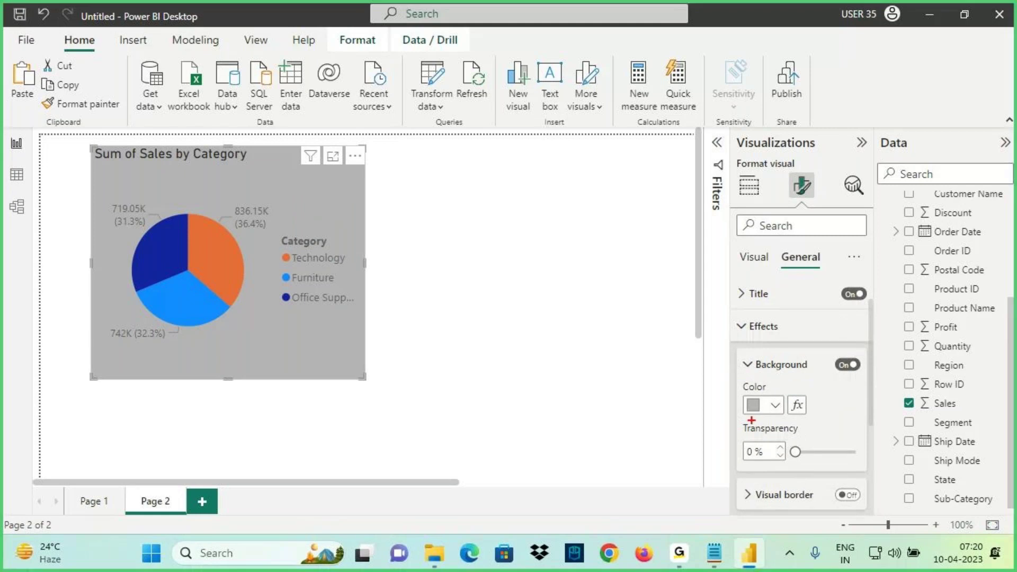
{"action": "left_click_drag", "start_coordinate": [753, 417], "coordinate": [753, 436]}
{"action": "left_click_drag", "start_coordinate": [254, 335], "coordinate": [322, 331]}
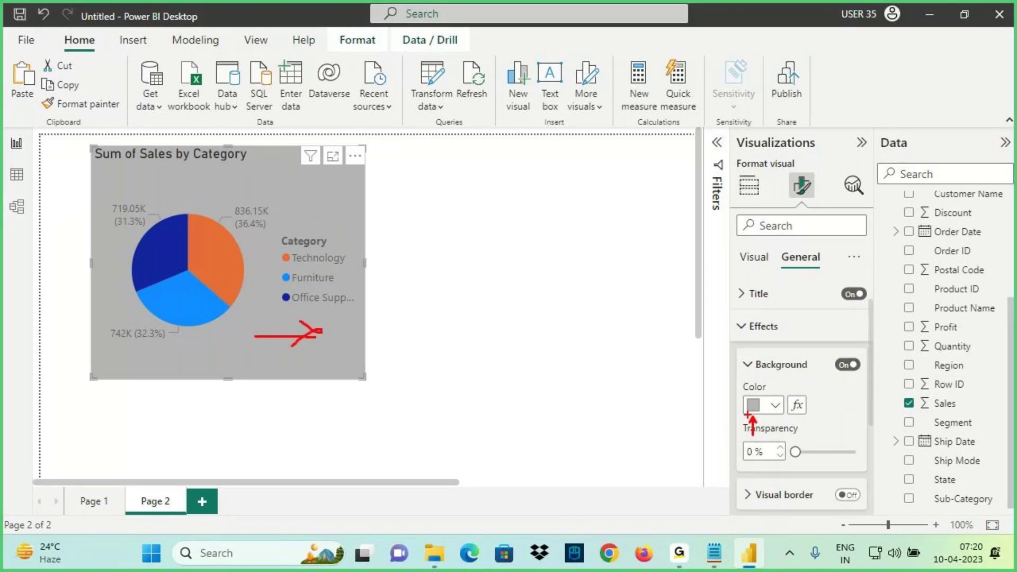
{"action": "left_click_drag", "start_coordinate": [832, 441], "coordinate": [832, 461]}
{"action": "left_click_drag", "start_coordinate": [741, 413], "coordinate": [777, 408]}
{"action": "left_click_drag", "start_coordinate": [741, 407], "coordinate": [811, 392]}
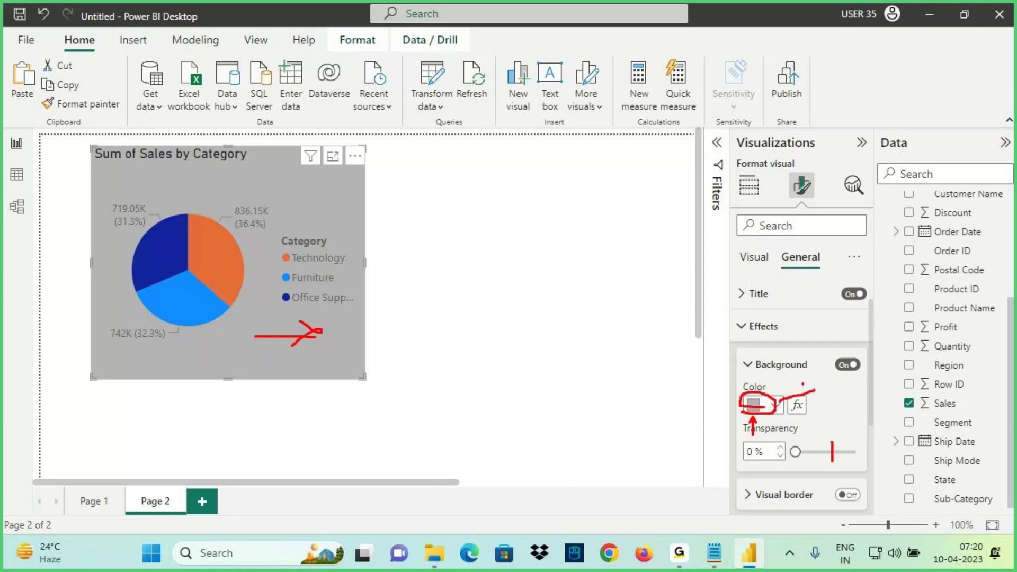
{"action": "key", "text": "Escape"}
{"action": "left_click_drag", "start_coordinate": [795, 452], "coordinate": [833, 453]}
{"action": "key", "text": "ctrl+2"}
{"action": "left_click_drag", "start_coordinate": [741, 416], "coordinate": [771, 413]}
{"action": "mouse_move", "coordinate": [745, 418]}
{"action": "left_mouse_down"}
{"action": "mouse_move", "coordinate": [763, 418]}
{"action": "mouse_move", "coordinate": [352, 352]}
{"action": "left_mouse_up"}
{"action": "key", "text": "Escape"}
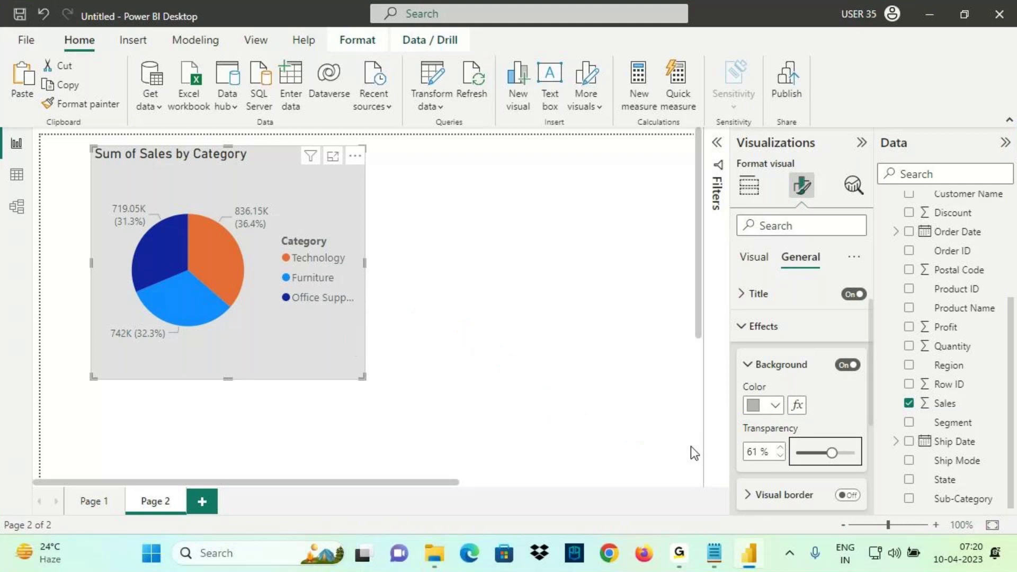
{"action": "left_click", "coordinate": [779, 366]}
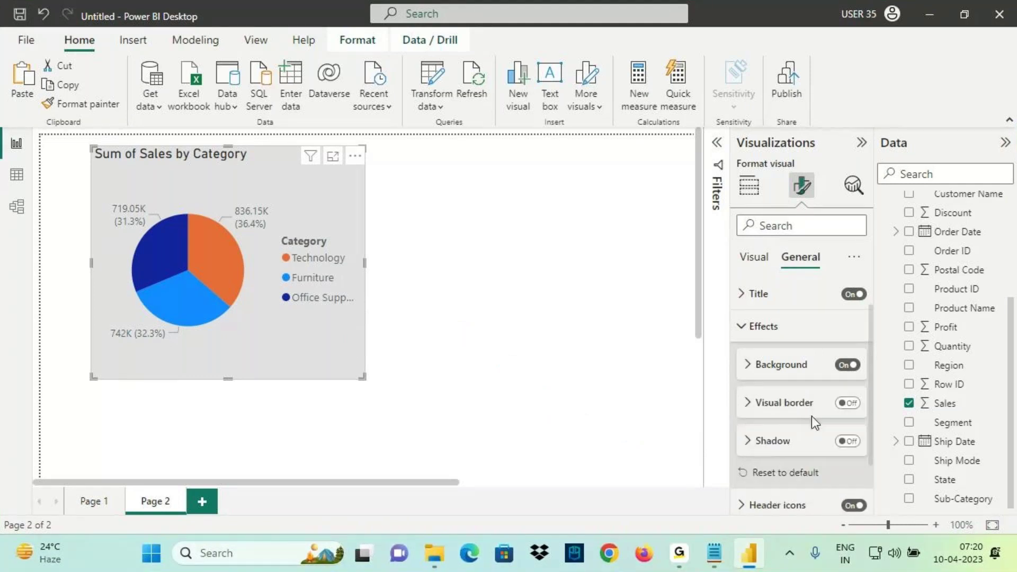
Step: Deselect the pie chart to examine its edges, and reselect it with its general Effects settings open
{"action": "left_click", "coordinate": [553, 309]}
{"action": "key", "text": "ctrl+2"}
{"action": "left_click_drag", "start_coordinate": [366, 151], "coordinate": [364, 260]}
{"action": "key", "text": "Escape"}
{"action": "left_click", "coordinate": [285, 352]}
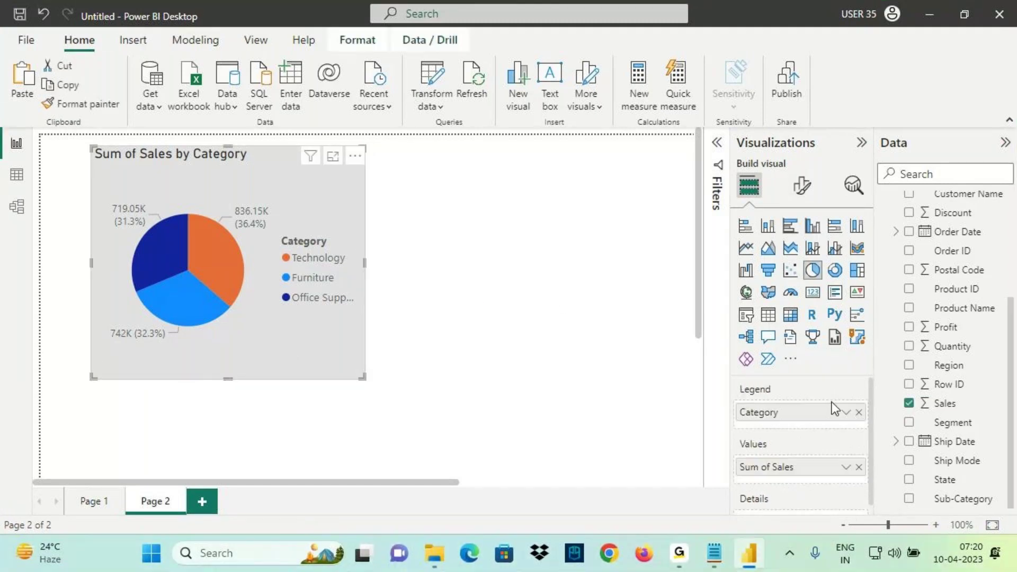
{"action": "left_click", "coordinate": [801, 186]}
{"action": "left_click", "coordinate": [800, 256]}
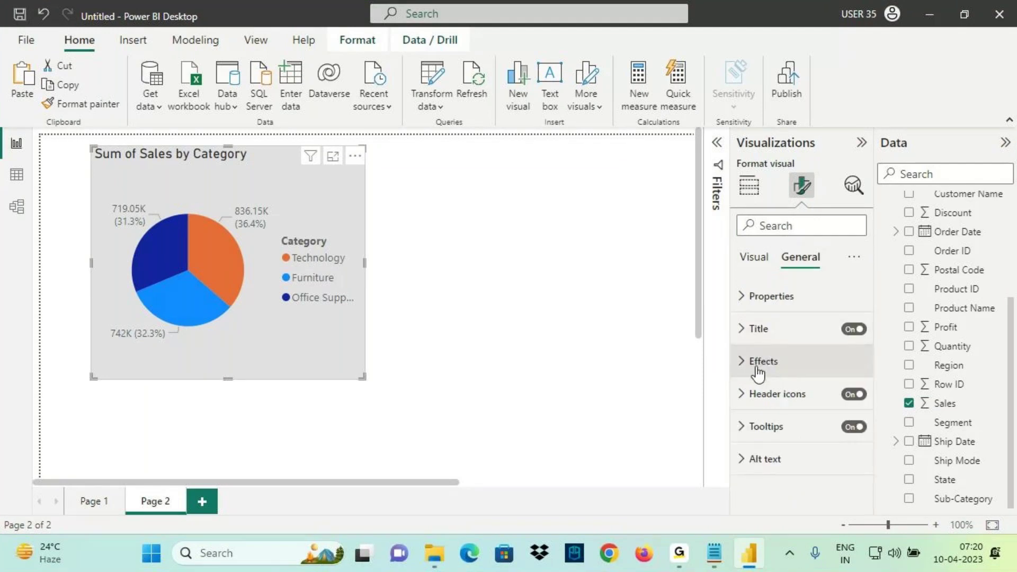
{"action": "left_click", "coordinate": [774, 365]}
Step: Turn on the pie chart's visual border and set the border color to grey
{"action": "left_click", "coordinate": [848, 438]}
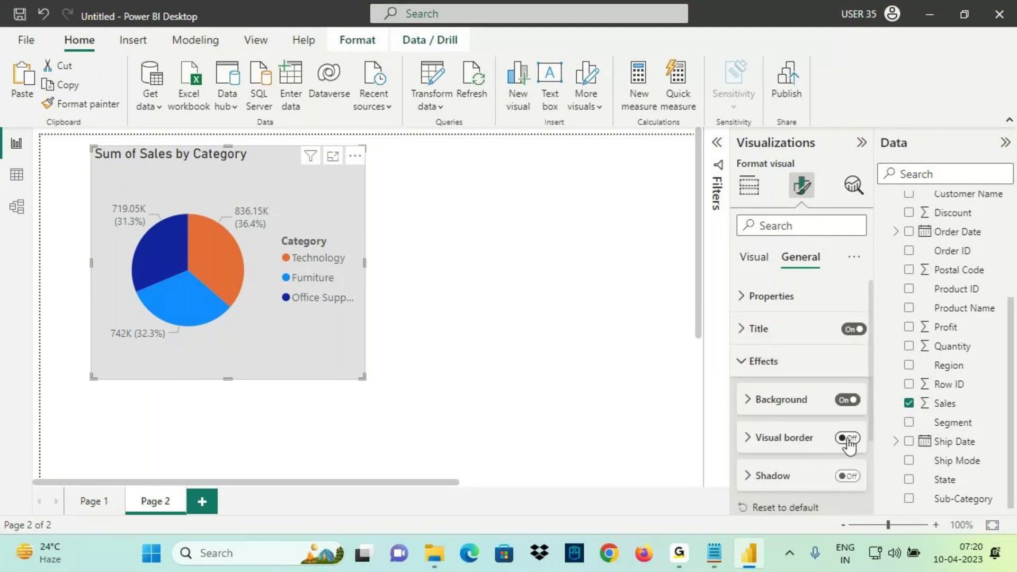
{"action": "left_click", "coordinate": [771, 479]}
{"action": "left_click", "coordinate": [772, 312]}
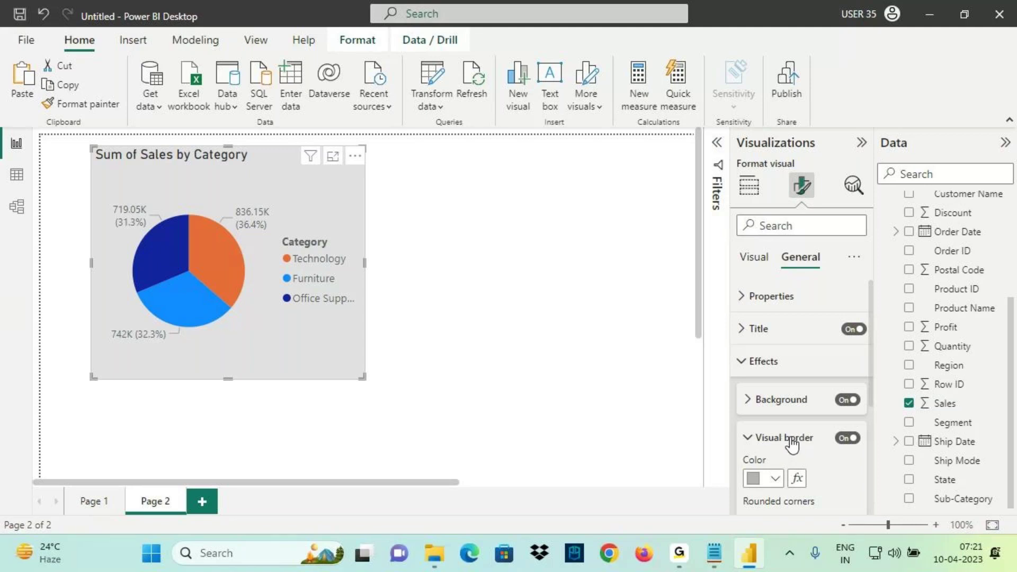
Step: Set the pie chart's visual border color to blue and deselect the chart to examine the border
{"action": "left_click", "coordinate": [775, 479]}
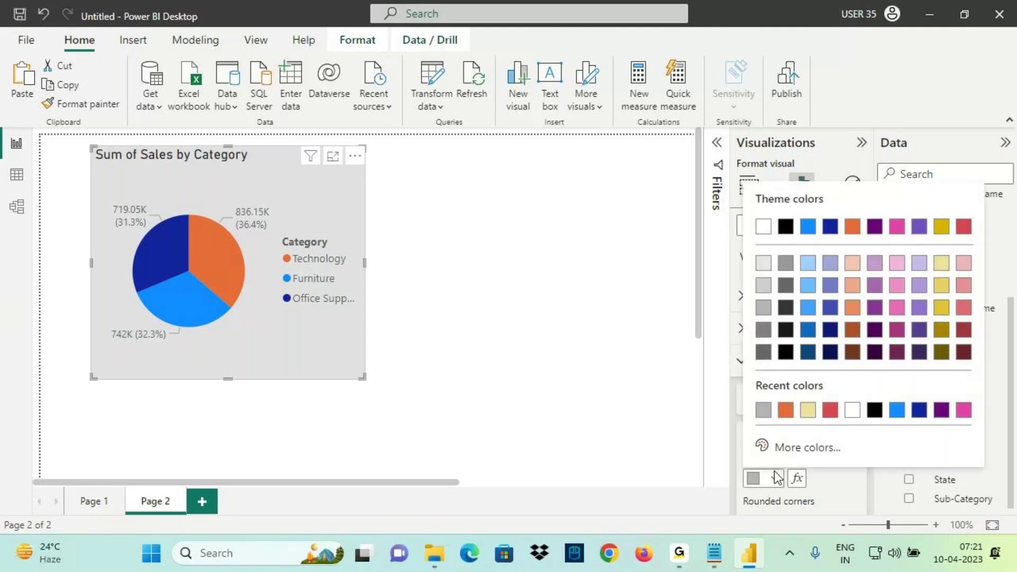
{"action": "left_click", "coordinate": [808, 227]}
{"action": "left_click", "coordinate": [431, 316]}
{"action": "left_click_drag", "start_coordinate": [362, 234], "coordinate": [395, 220]}
{"action": "key", "text": "Escape"}
Step: Reselect the pie chart, review the options in its general Effects settings, and deselect it
{"action": "left_click", "coordinate": [258, 331]}
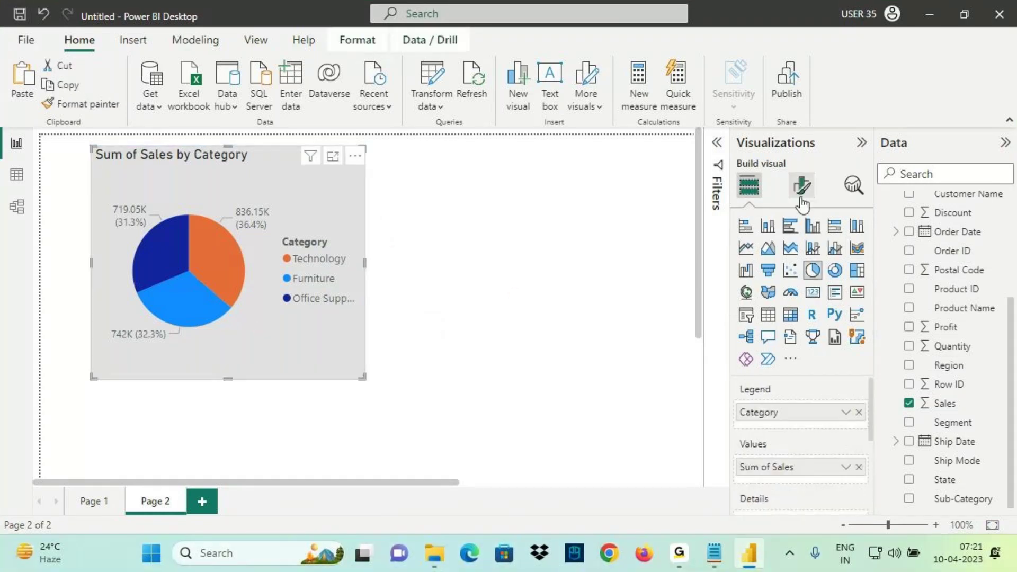
{"action": "left_click", "coordinate": [802, 185]}
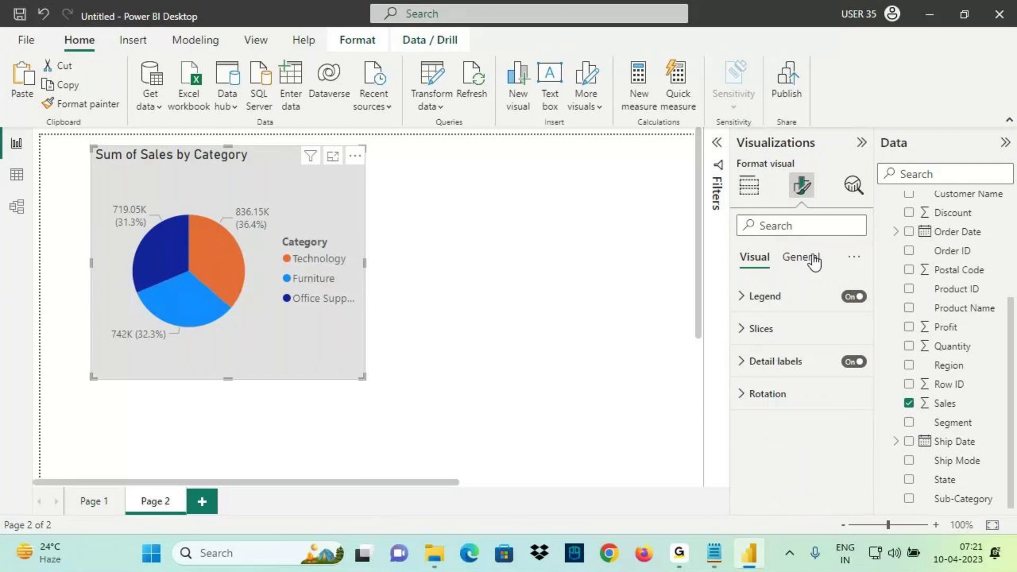
{"action": "left_click", "coordinate": [802, 257]}
{"action": "left_click", "coordinate": [784, 361]}
{"action": "left_click", "coordinate": [782, 399]}
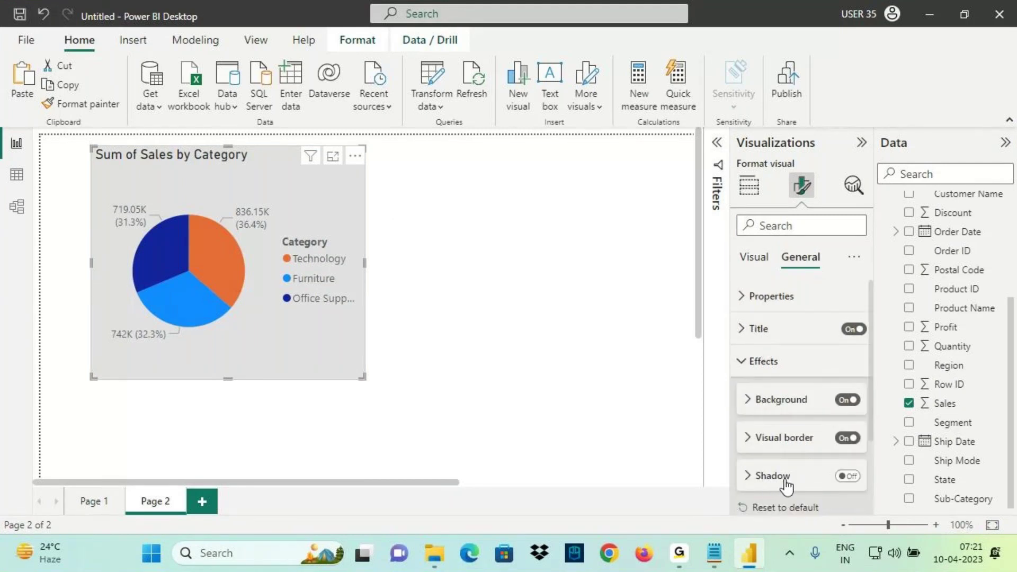
{"action": "left_click", "coordinate": [444, 250]}
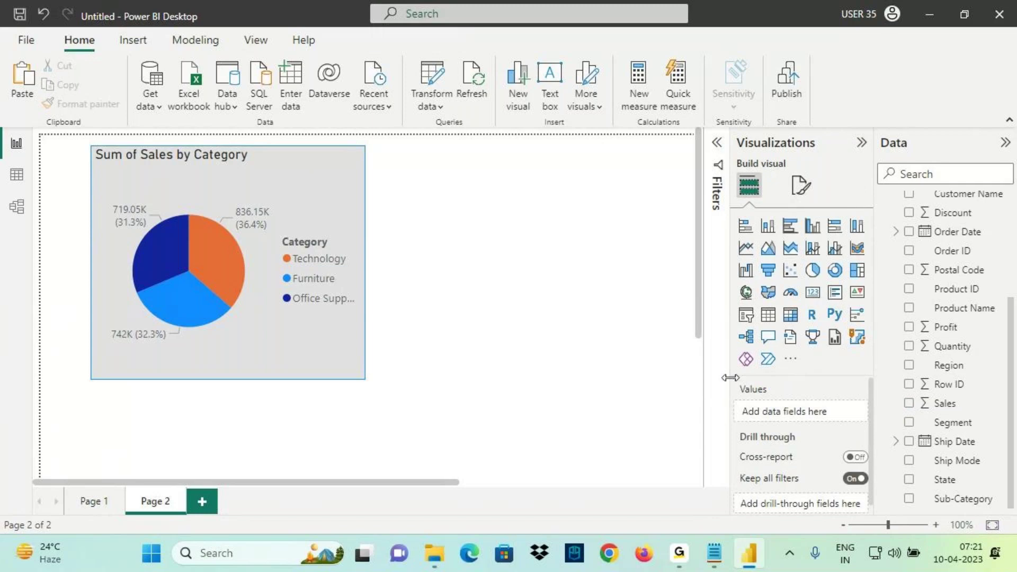
Step: Add a new report page and build a pie chart on it with Category as legend and Sales as values
{"action": "left_click", "coordinate": [202, 501]}
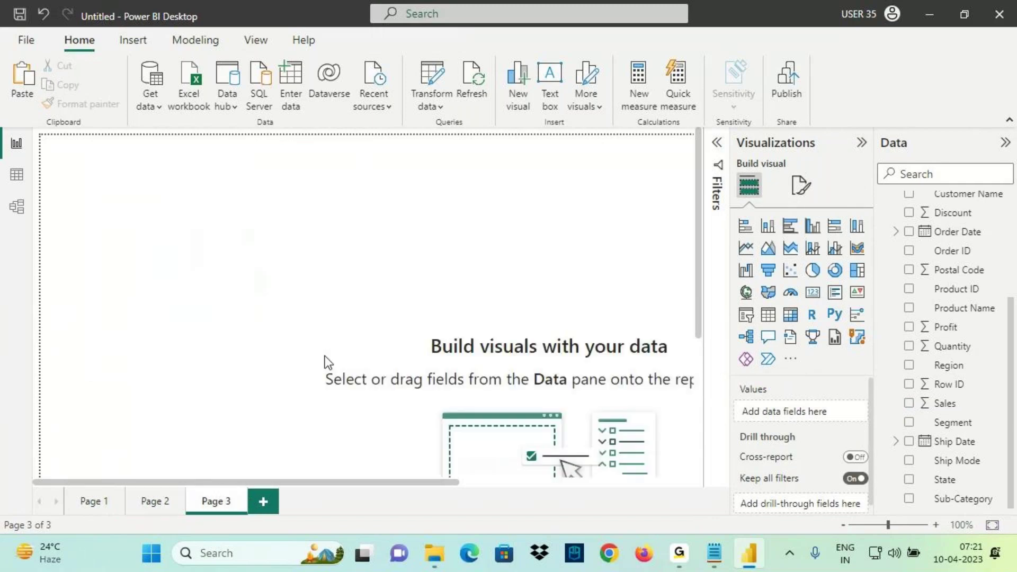
{"action": "left_click", "coordinate": [813, 270]}
{"action": "left_click_drag", "start_coordinate": [221, 264], "coordinate": [339, 318]}
{"action": "scroll", "coordinate": [978, 380], "scroll_direction": "up", "scroll_amount": 5}
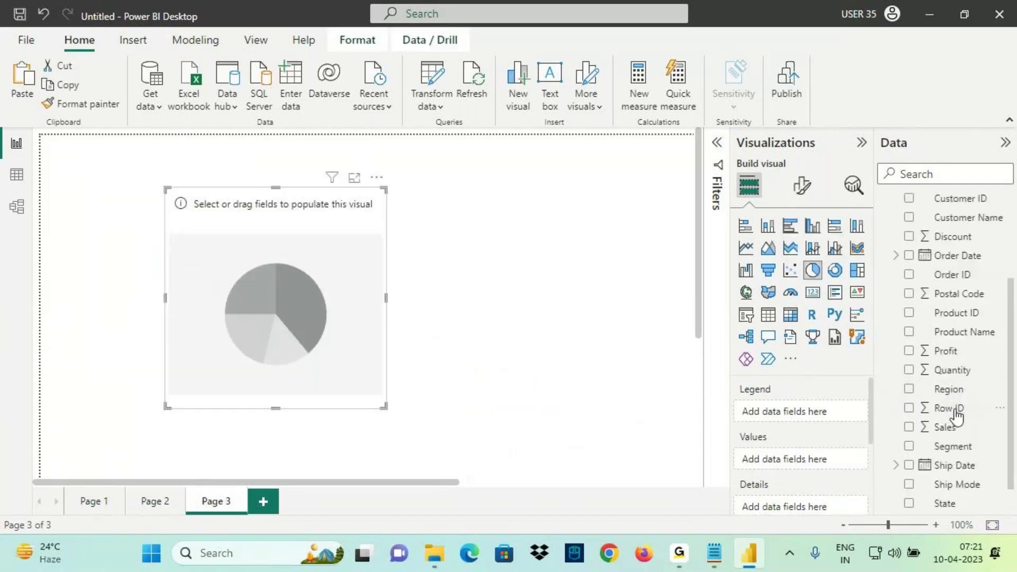
{"action": "left_click_drag", "start_coordinate": [969, 262], "coordinate": [828, 414]}
{"action": "scroll", "coordinate": [959, 466], "scroll_direction": "down", "scroll_amount": 3}
{"action": "left_click_drag", "start_coordinate": [944, 409], "coordinate": [329, 318]}
Step: Turn on the shadow effect for the new pie chart and deselect it to examine the shadow along its edges
{"action": "left_click", "coordinate": [802, 186]}
{"action": "left_click", "coordinate": [800, 257]}
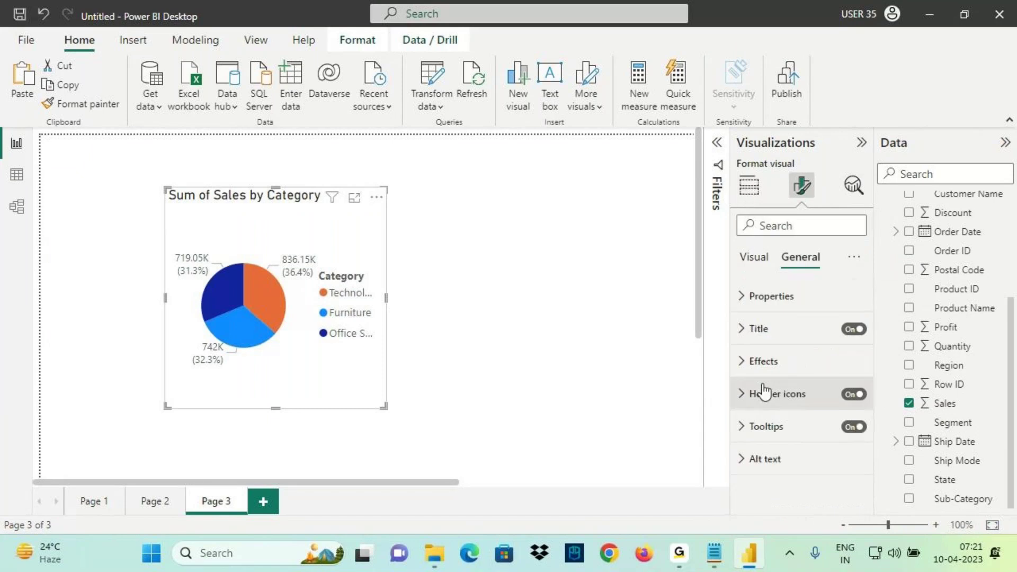
{"action": "left_click", "coordinate": [766, 362]}
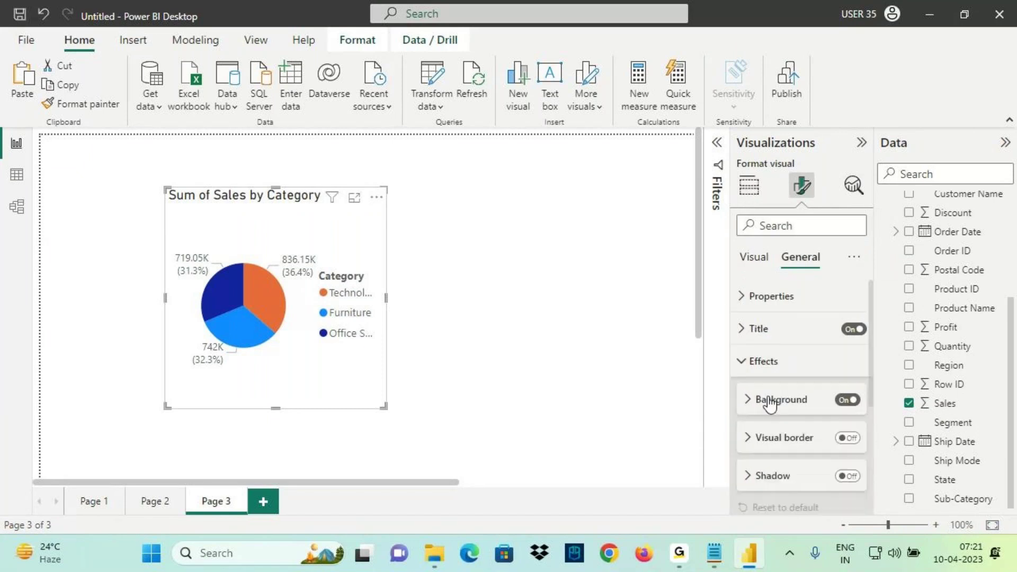
{"action": "left_click", "coordinate": [849, 476]}
{"action": "left_click", "coordinate": [781, 479]}
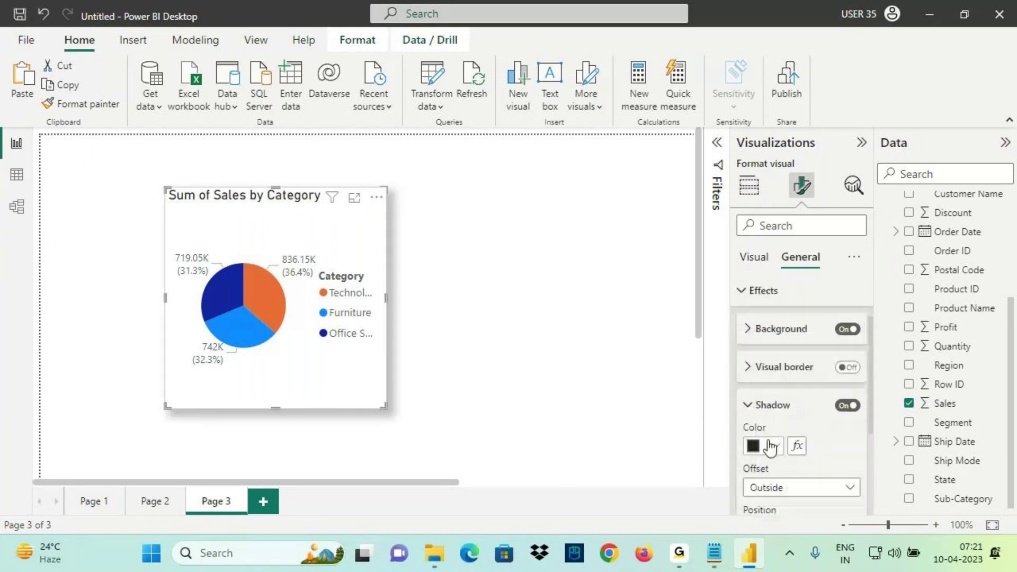
{"action": "left_click", "coordinate": [479, 286]}
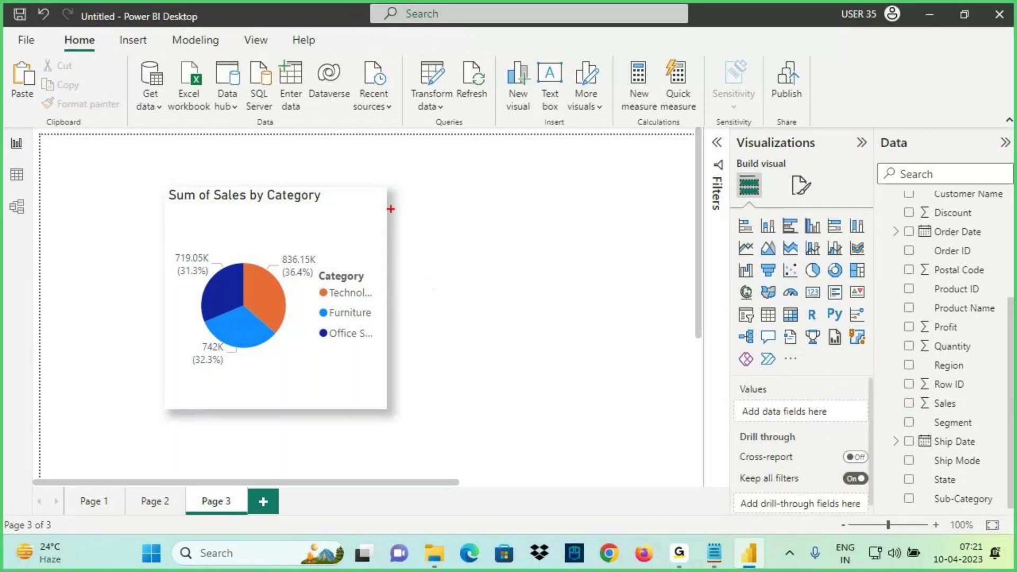
{"action": "left_click_drag", "start_coordinate": [385, 189], "coordinate": [397, 412]}
{"action": "mouse_move", "coordinate": [166, 403]}
{"action": "left_mouse_down"}
{"action": "mouse_move", "coordinate": [299, 425]}
{"action": "mouse_move", "coordinate": [402, 428]}
{"action": "left_mouse_up"}
{"action": "mouse_move", "coordinate": [391, 234]}
{"action": "left_mouse_down"}
{"action": "mouse_move", "coordinate": [448, 217]}
{"action": "mouse_move", "coordinate": [408, 265]}
{"action": "left_mouse_up"}
{"action": "key", "text": "Escape"}
Step: Move the pie chart slightly up and to the left, and expand its shadow settings under the general Effects
{"action": "left_click", "coordinate": [329, 231]}
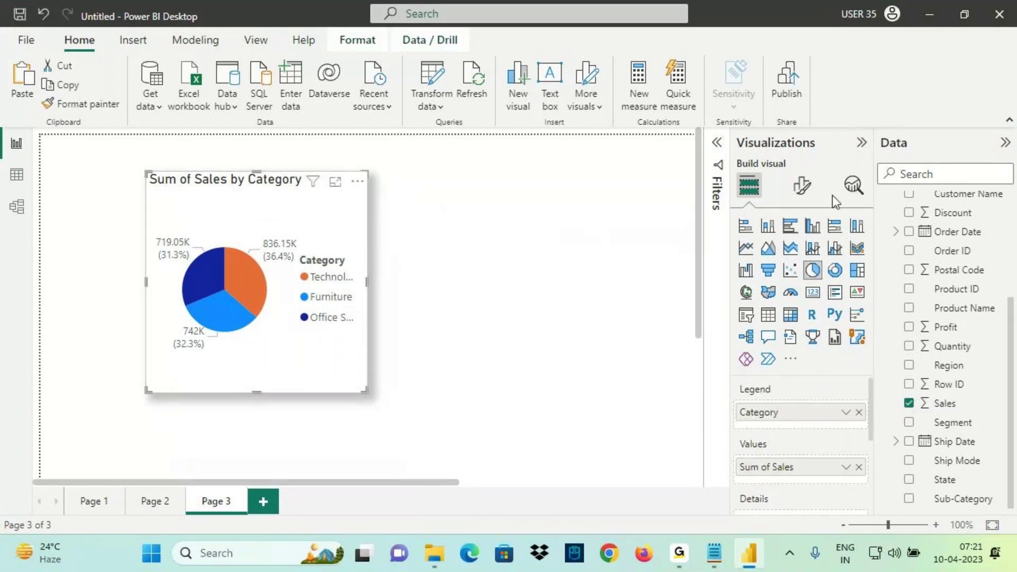
{"action": "left_click", "coordinate": [802, 186]}
{"action": "left_click", "coordinate": [801, 257]}
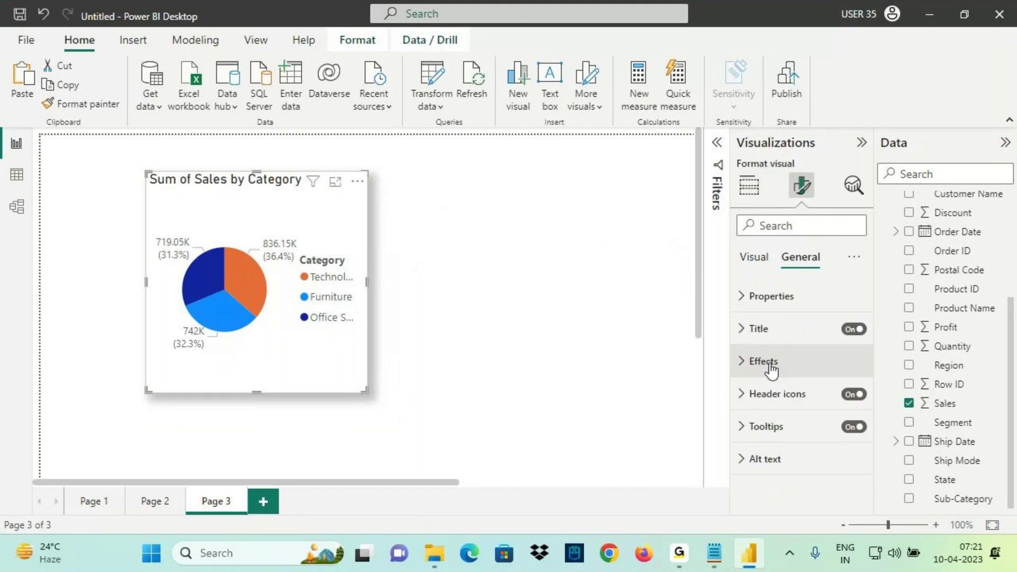
{"action": "left_click", "coordinate": [764, 361]}
{"action": "left_click", "coordinate": [774, 399]}
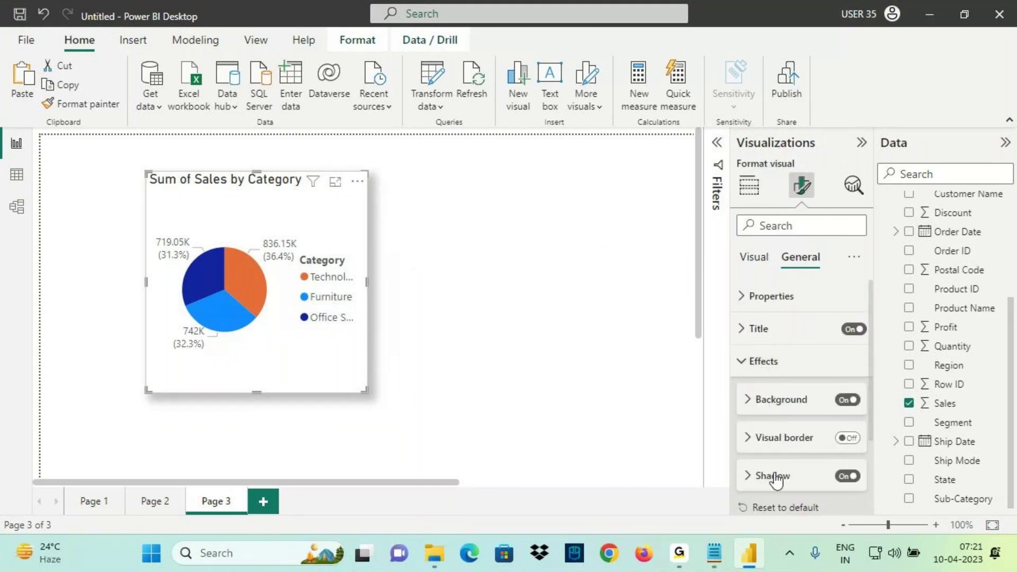
{"action": "left_click", "coordinate": [777, 477]}
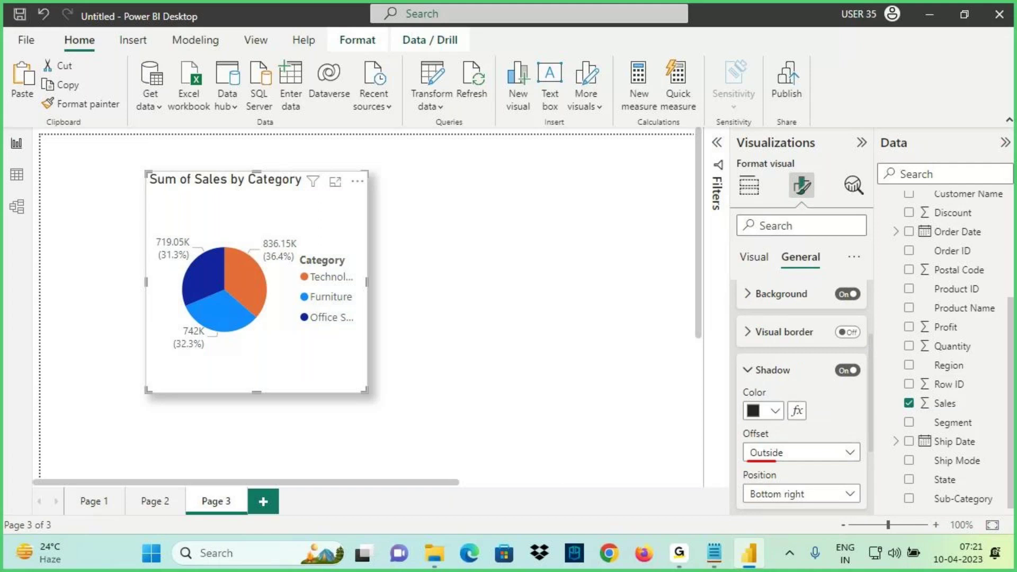
Step: Examine how the Outside offset and Bottom right position place the shadow around the pie chart's edges
{"action": "left_click_drag", "start_coordinate": [776, 461], "coordinate": [823, 461]}
{"action": "left_click_drag", "start_coordinate": [369, 174], "coordinate": [349, 394]}
{"action": "left_click_drag", "start_coordinate": [144, 388], "coordinate": [368, 384]}
{"action": "left_click_drag", "start_coordinate": [257, 401], "coordinate": [271, 454]}
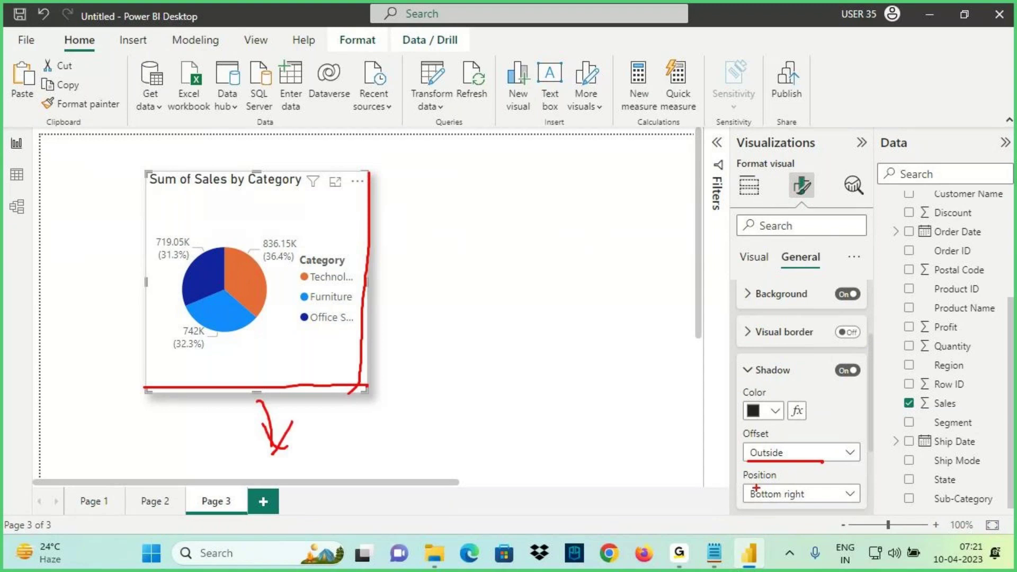
{"action": "left_click_drag", "start_coordinate": [746, 483], "coordinate": [798, 478]}
{"action": "left_click_drag", "start_coordinate": [748, 501], "coordinate": [830, 498]}
{"action": "left_click_drag", "start_coordinate": [259, 398], "coordinate": [272, 454]}
{"action": "left_click_drag", "start_coordinate": [299, 409], "coordinate": [272, 452]}
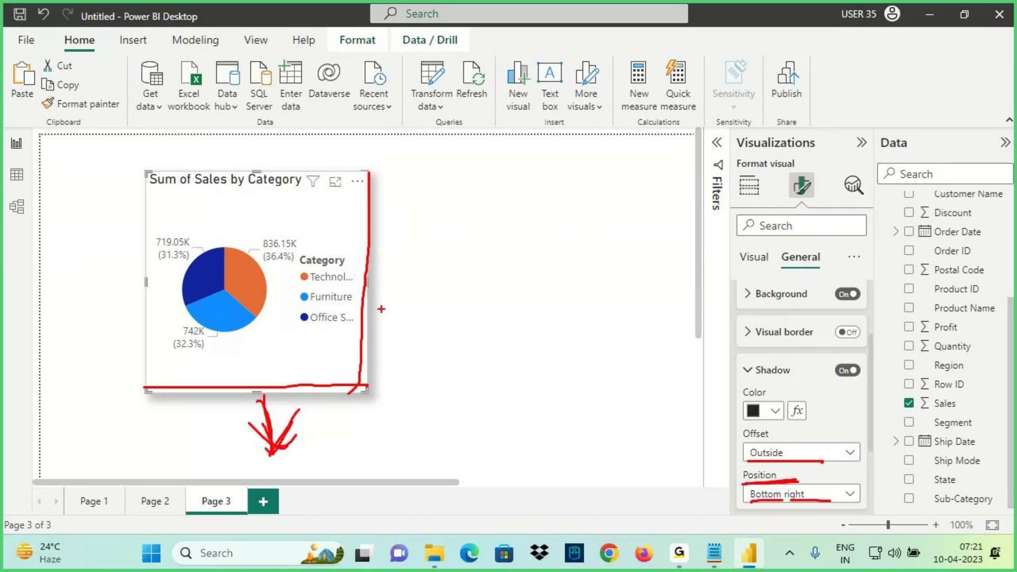
{"action": "left_click_drag", "start_coordinate": [380, 296], "coordinate": [450, 296]}
{"action": "left_click_drag", "start_coordinate": [434, 276], "coordinate": [429, 376]}
{"action": "mouse_move", "coordinate": [135, 169]}
{"action": "left_mouse_down"}
{"action": "mouse_move", "coordinate": [141, 408]}
{"action": "mouse_move", "coordinate": [152, 407]}
{"action": "left_mouse_up"}
{"action": "left_click_drag", "start_coordinate": [152, 156], "coordinate": [364, 169]}
{"action": "key", "text": "Escape"}
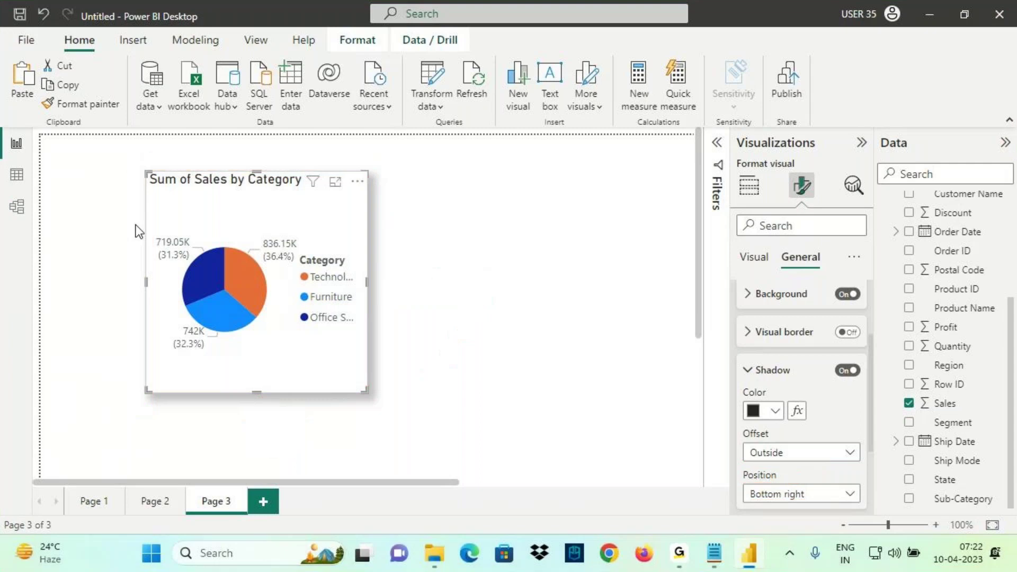
Step: Try the Inside offset for the pie chart's shadow and set the offset back to Outside
{"action": "scroll", "coordinate": [805, 439], "scroll_direction": "down", "scroll_amount": 1}
{"action": "scroll", "coordinate": [806, 440], "scroll_direction": "down", "scroll_amount": 1}
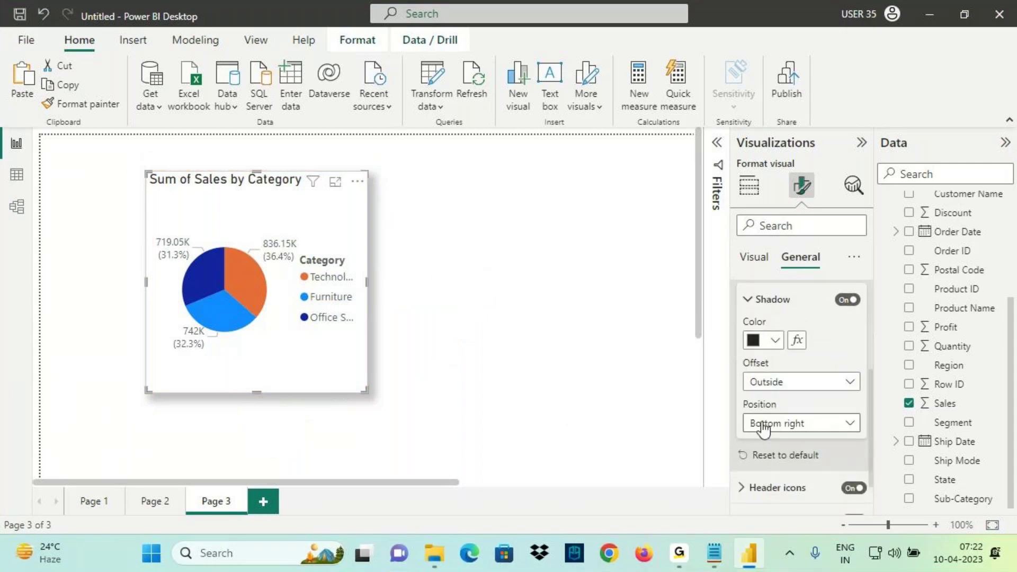
{"action": "left_click", "coordinate": [768, 385]}
{"action": "left_click", "coordinate": [762, 420]}
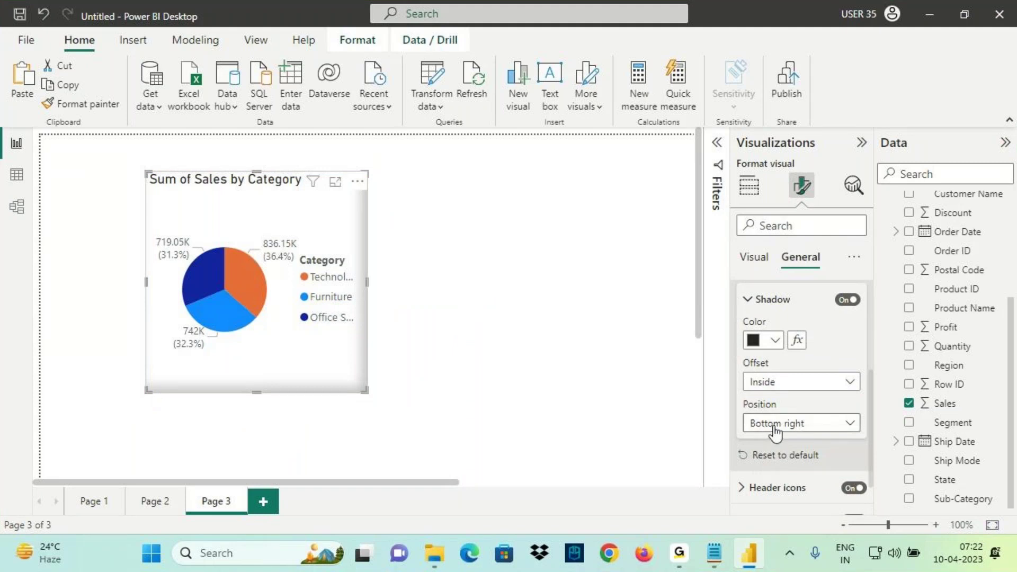
{"action": "left_click", "coordinate": [780, 383]}
{"action": "left_click", "coordinate": [767, 405]}
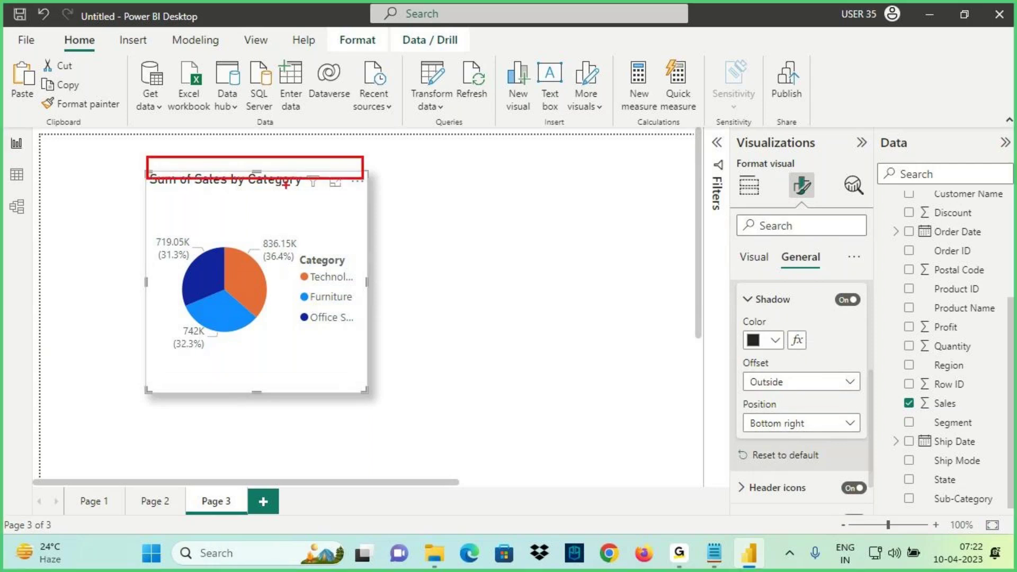
Step: Try the Top right shadow position, set the position to Top left, and examine the shadowed edges
{"action": "left_click", "coordinate": [778, 427]}
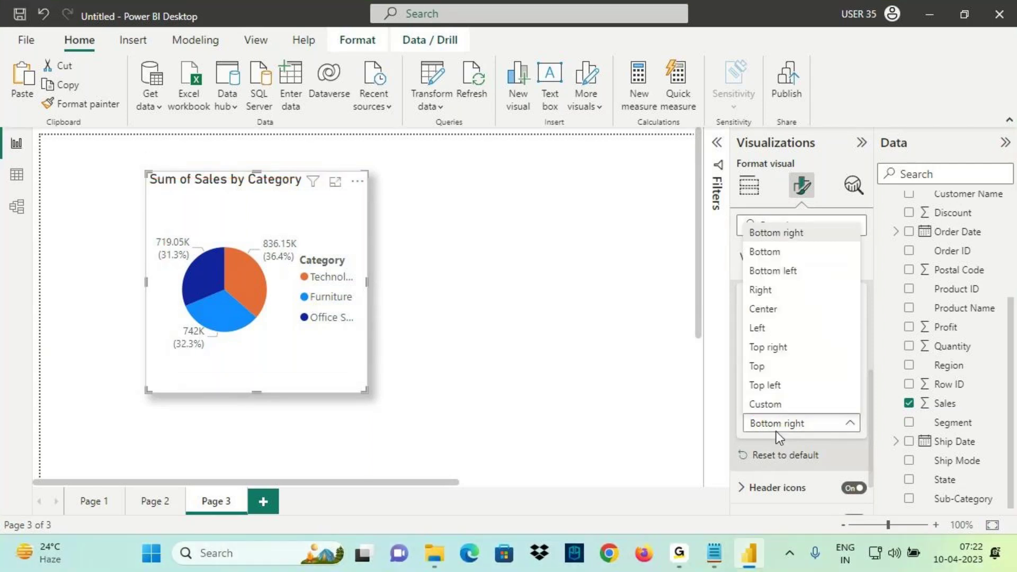
{"action": "left_click", "coordinate": [775, 349]}
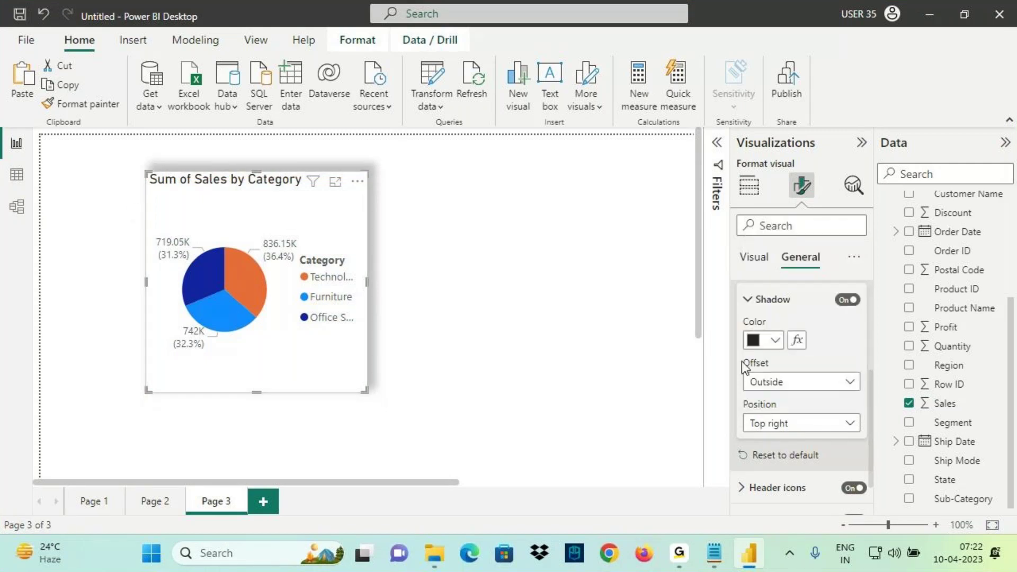
{"action": "left_click", "coordinate": [763, 425]}
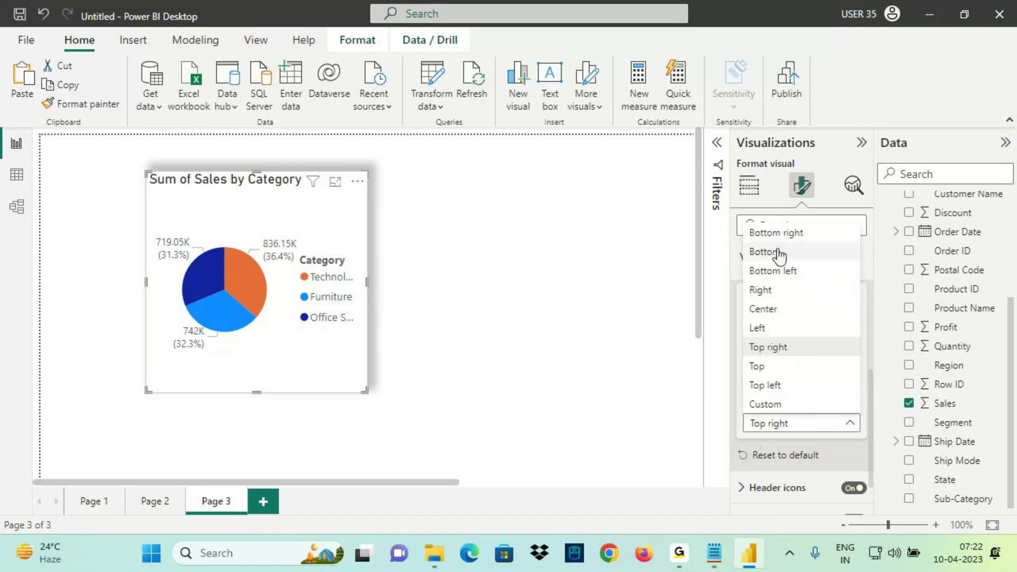
{"action": "left_click", "coordinate": [765, 386]}
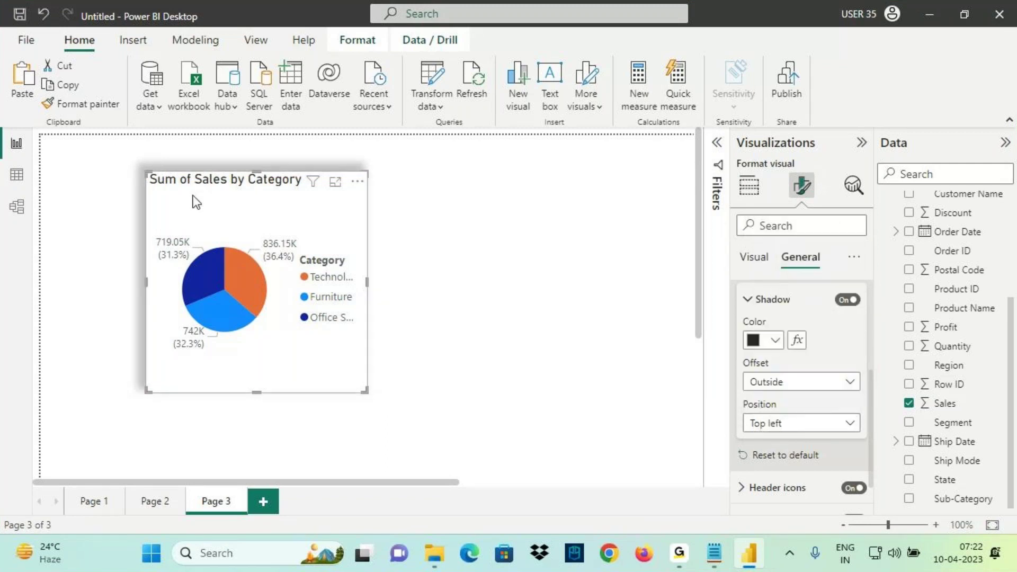
{"action": "mouse_move", "coordinate": [142, 161]}
{"action": "left_mouse_down"}
{"action": "mouse_move", "coordinate": [376, 172]}
{"action": "mouse_move", "coordinate": [173, 396]}
{"action": "left_mouse_up"}
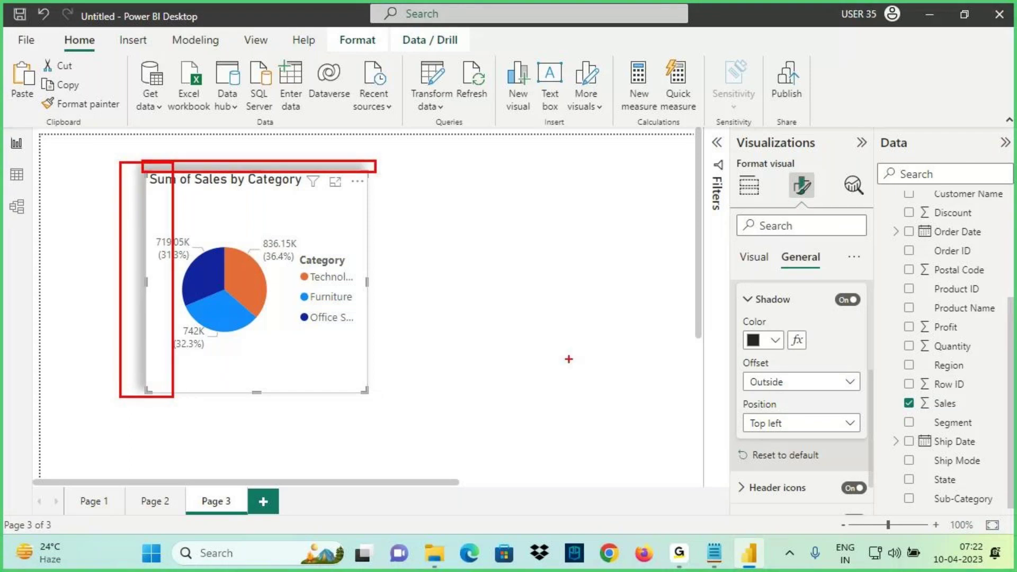
{"action": "key", "text": "Escape"}
Step: Collapse the shadow and Effects settings and locate the Header icons option in the general settings
{"action": "scroll", "coordinate": [809, 405], "scroll_direction": "up", "scroll_amount": 2}
{"action": "scroll", "coordinate": [789, 382], "scroll_direction": "up", "scroll_amount": 1}
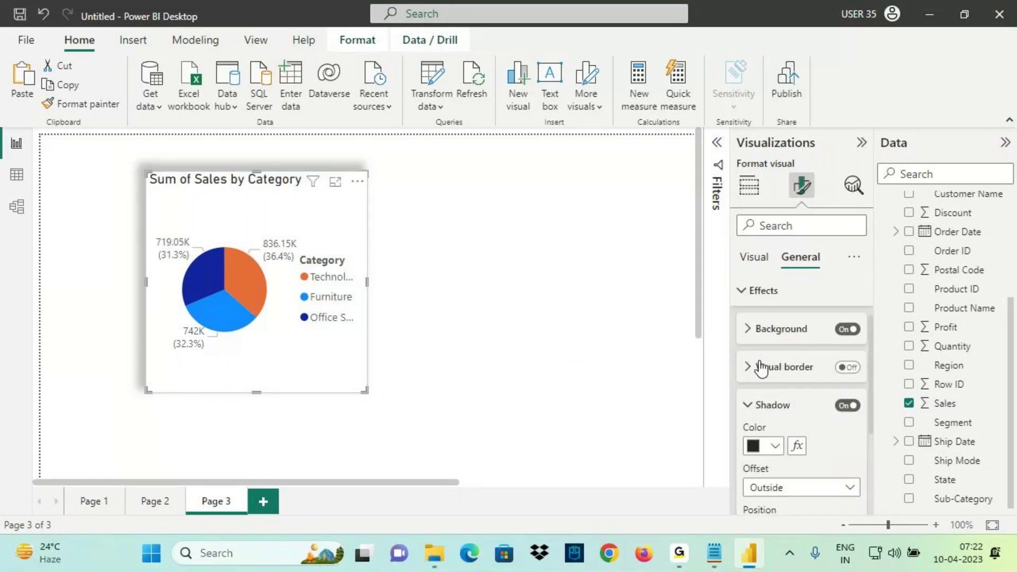
{"action": "left_click", "coordinate": [761, 405]}
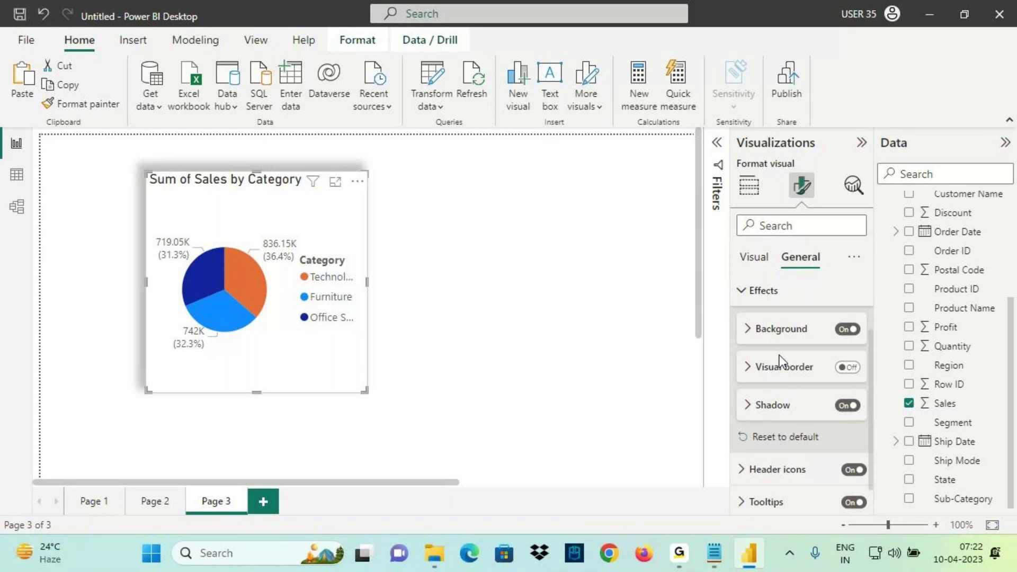
{"action": "left_click", "coordinate": [760, 297]}
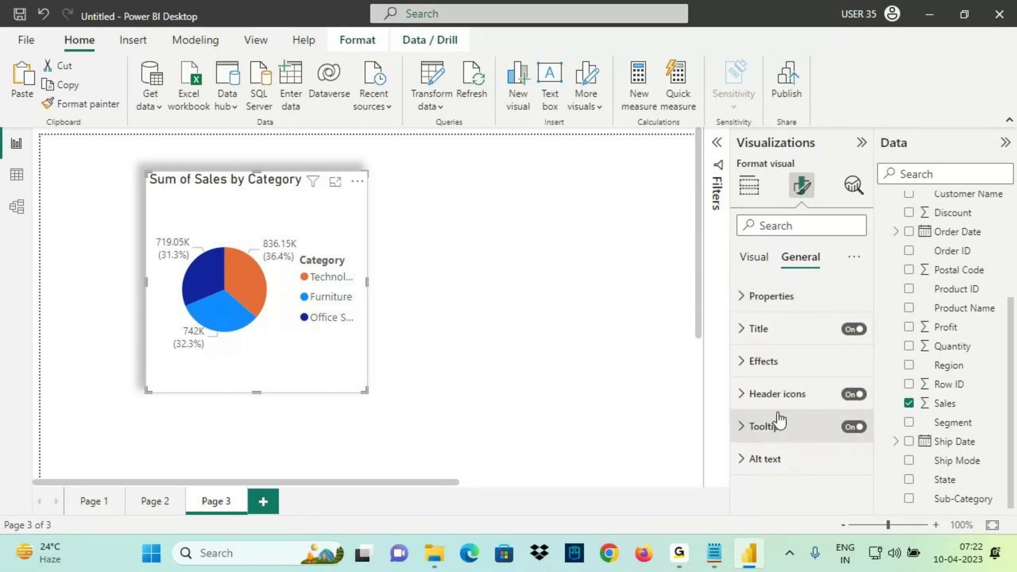
{"action": "key", "text": "ctrl+2"}
{"action": "left_click_drag", "start_coordinate": [739, 371], "coordinate": [785, 371]}
{"action": "left_click_drag", "start_coordinate": [745, 401], "coordinate": [805, 402]}
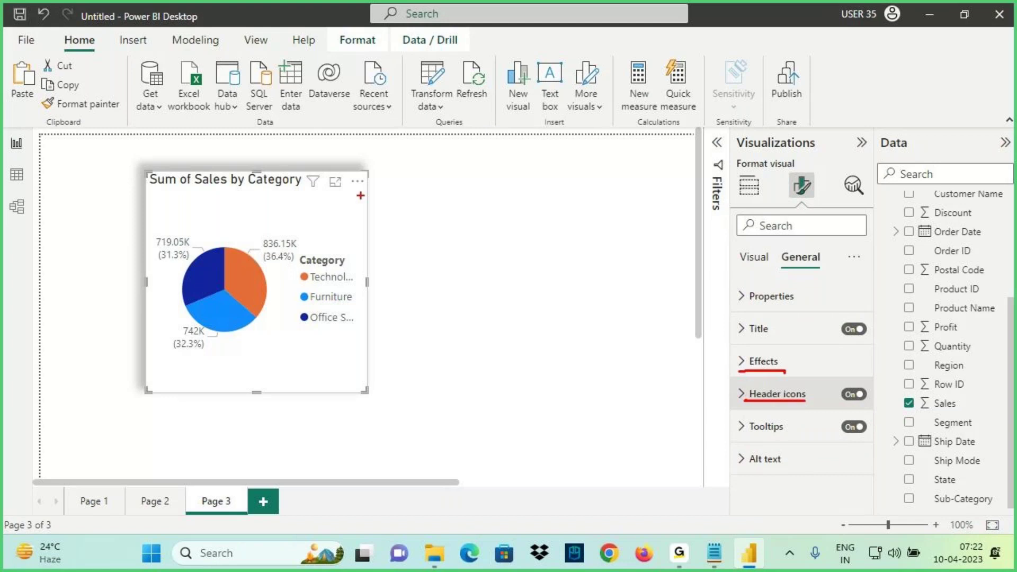
{"action": "key", "text": "Escape"}
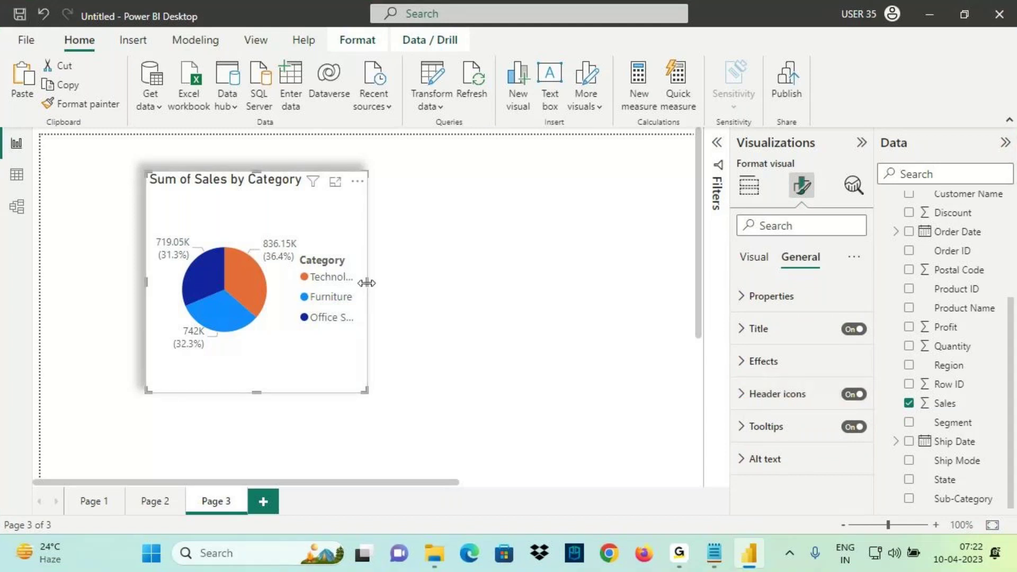
Step: Widen the pie chart by extending its right edge and examine its header icons and More options menu
{"action": "mouse_move", "coordinate": [366, 283]}
{"action": "left_mouse_down"}
{"action": "mouse_move", "coordinate": [434, 302]}
{"action": "mouse_move", "coordinate": [454, 286]}
{"action": "left_mouse_up"}
{"action": "left_click", "coordinate": [444, 182]}
{"action": "key", "text": "ctrl+2"}
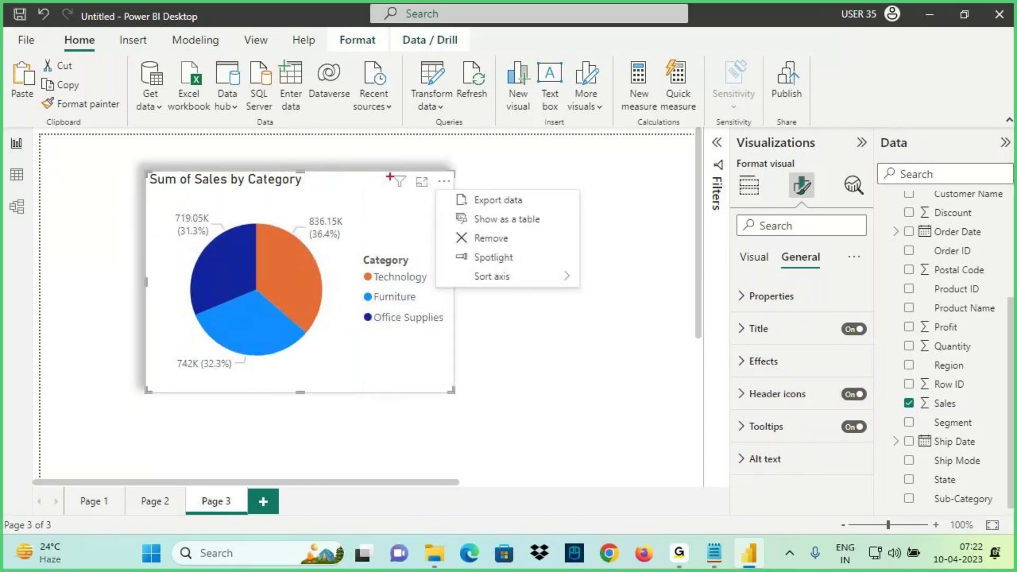
{"action": "mouse_move", "coordinate": [386, 171]}
{"action": "left_mouse_down"}
{"action": "mouse_move", "coordinate": [456, 194]}
{"action": "mouse_move", "coordinate": [492, 256]}
{"action": "mouse_move", "coordinate": [583, 290]}
{"action": "left_mouse_up"}
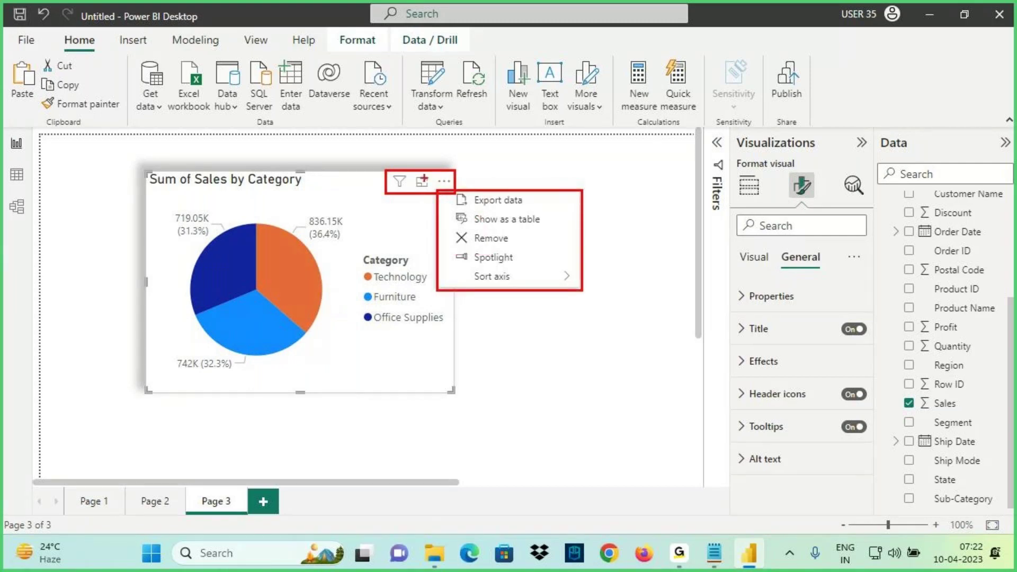
{"action": "left_click_drag", "start_coordinate": [403, 138], "coordinate": [405, 175]}
{"action": "left_click_drag", "start_coordinate": [407, 175], "coordinate": [397, 197]}
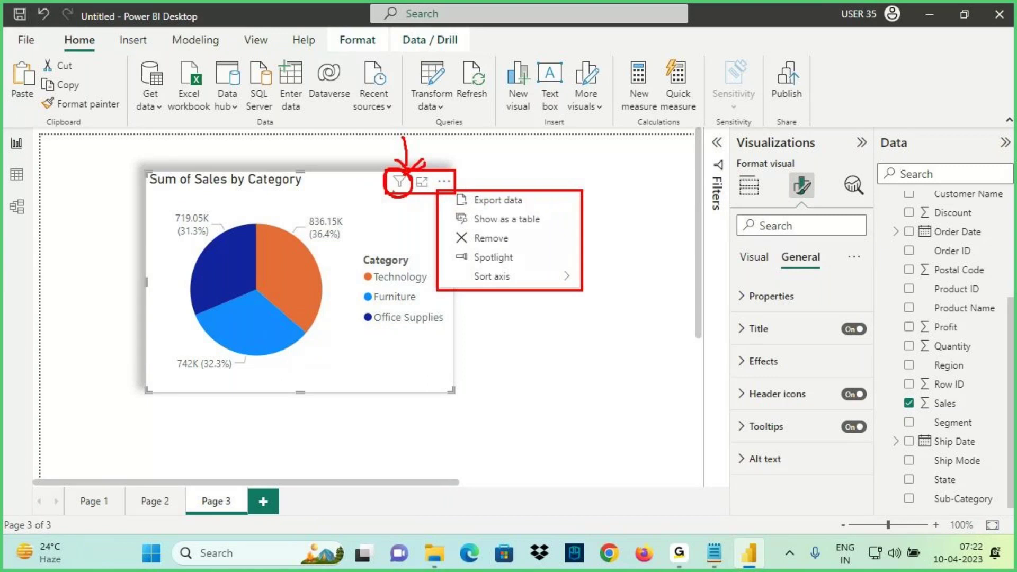
{"action": "mouse_move", "coordinate": [395, 170]}
{"action": "left_mouse_down"}
{"action": "mouse_move", "coordinate": [389, 116]}
{"action": "mouse_move", "coordinate": [367, 121]}
{"action": "mouse_move", "coordinate": [411, 126]}
{"action": "mouse_move", "coordinate": [418, 191]}
{"action": "mouse_move", "coordinate": [410, 188]}
{"action": "left_mouse_up"}
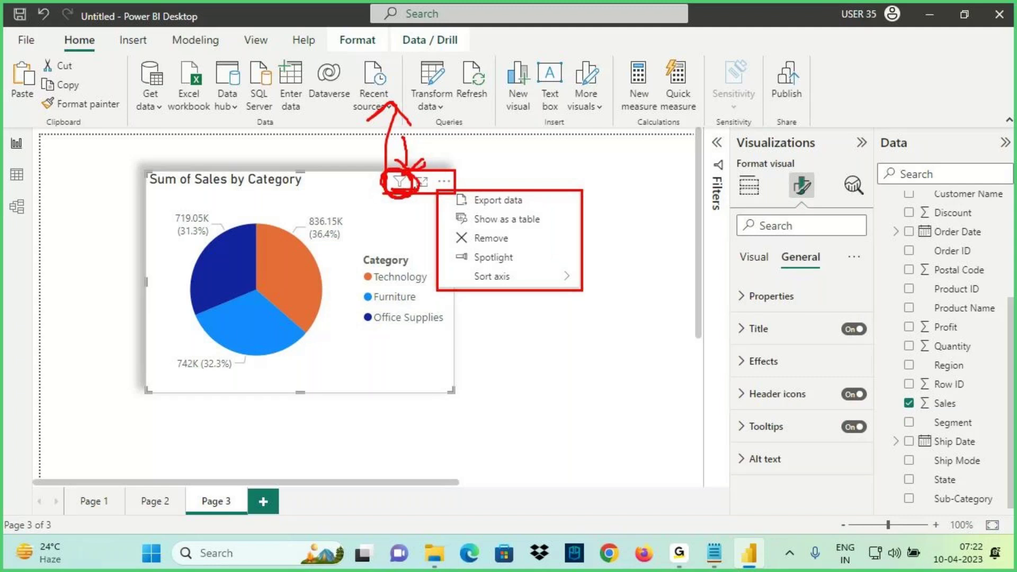
{"action": "key", "text": "Escape"}
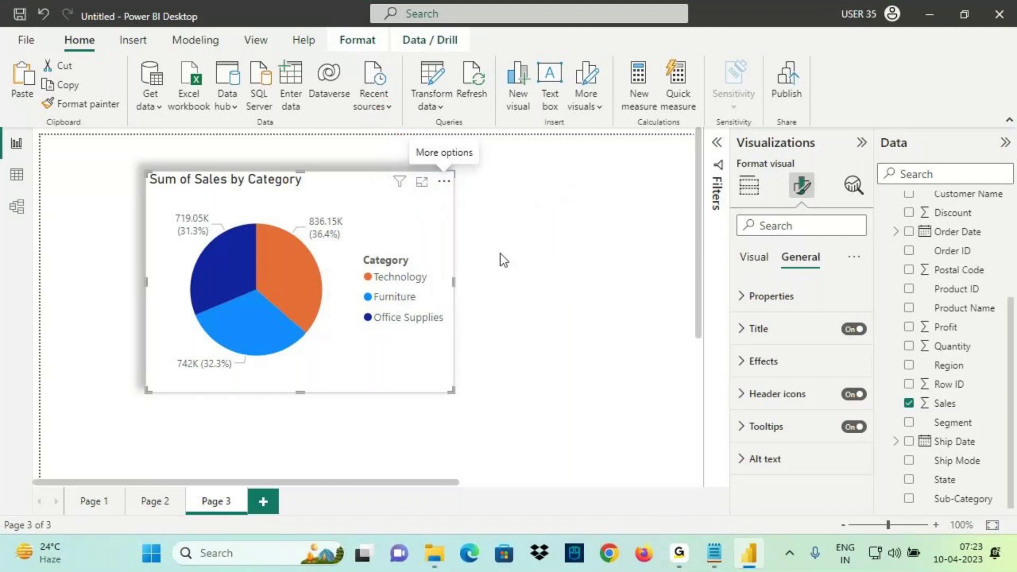
Step: Expand the pie chart's Header icons settings to show the color options
{"action": "key", "text": "ctrl+2"}
{"action": "left_click_drag", "start_coordinate": [747, 404], "coordinate": [800, 400]}
{"action": "key", "text": "Escape"}
{"action": "left_click", "coordinate": [779, 398]}
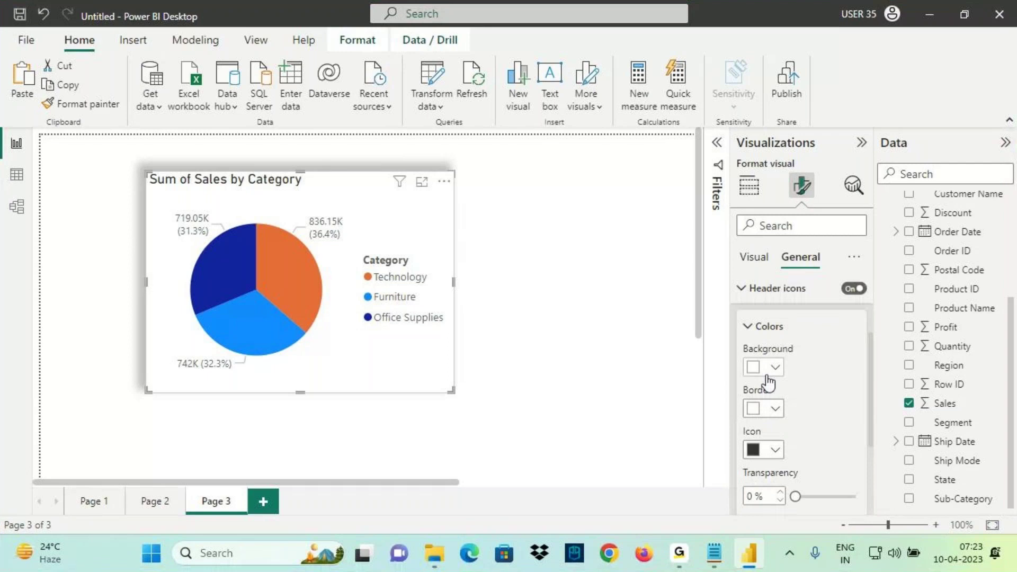
Step: Collapse the header icons' Colors settings to review the Colors and Icons groups together
{"action": "scroll", "coordinate": [795, 408], "scroll_direction": "down", "scroll_amount": 3}
{"action": "scroll", "coordinate": [800, 392], "scroll_direction": "up", "scroll_amount": 4}
{"action": "left_click", "coordinate": [749, 363]}
{"action": "key", "text": "ctrl+2"}
{"action": "left_click_drag", "start_coordinate": [747, 374], "coordinate": [795, 375]}
{"action": "left_click_drag", "start_coordinate": [747, 411], "coordinate": [794, 411]}
{"action": "left_click_drag", "start_coordinate": [750, 418], "coordinate": [789, 418]}
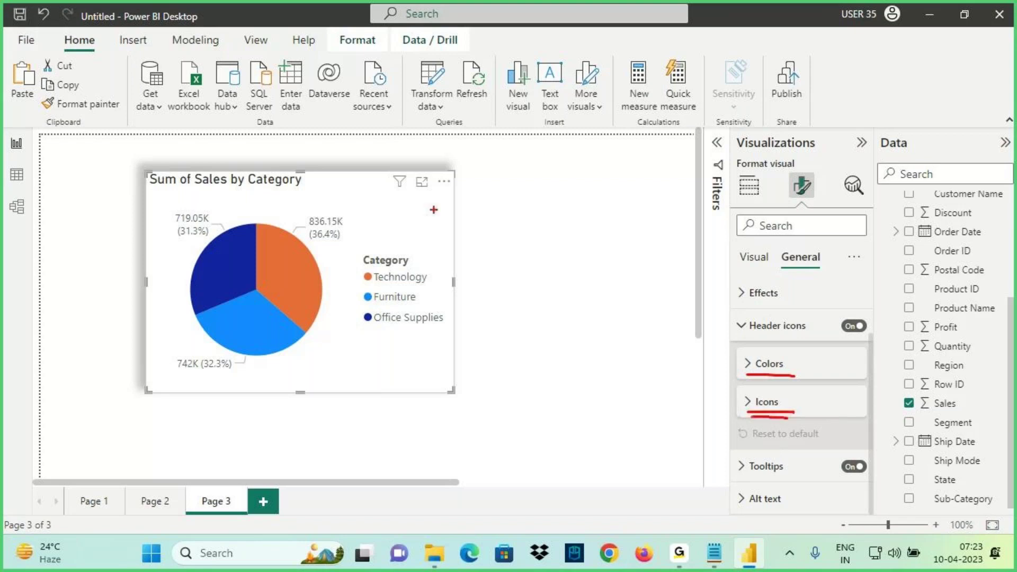
{"action": "key", "text": "Escape"}
Step: Set the header icons' background colour to light yellow and check it on the pie chart's More options list
{"action": "left_click", "coordinate": [767, 371]}
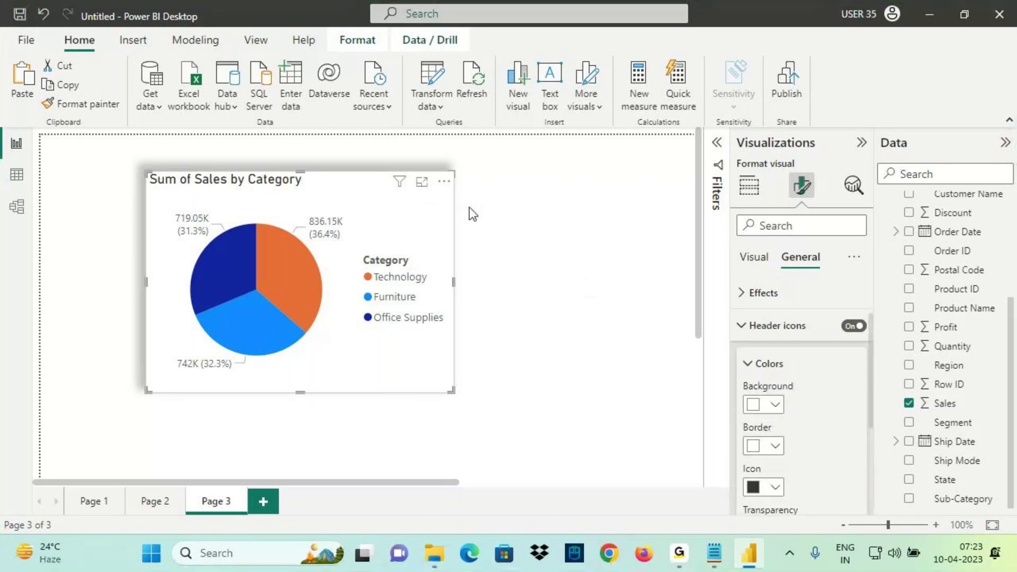
{"action": "left_click", "coordinate": [773, 407]}
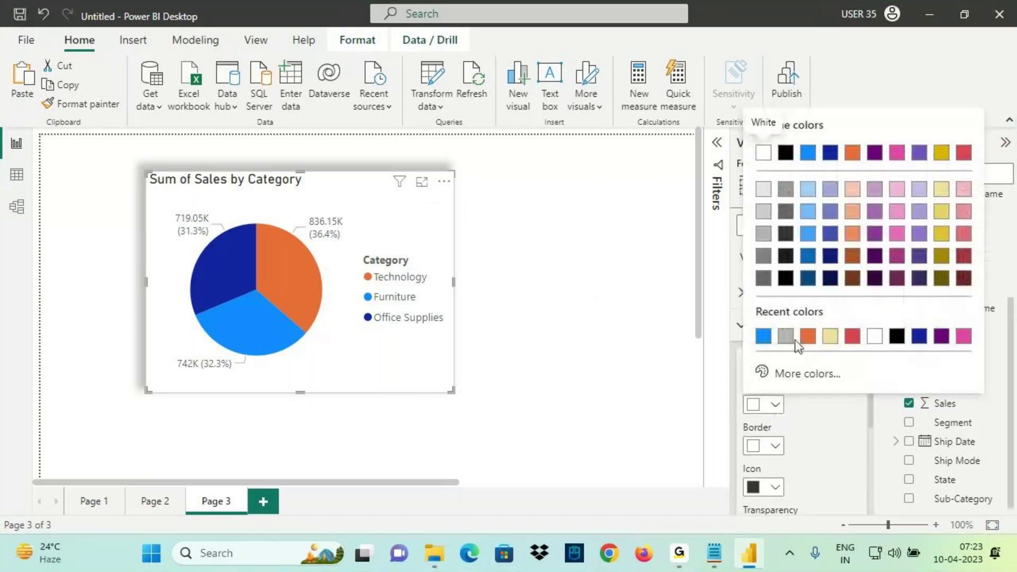
{"action": "left_click", "coordinate": [941, 190]}
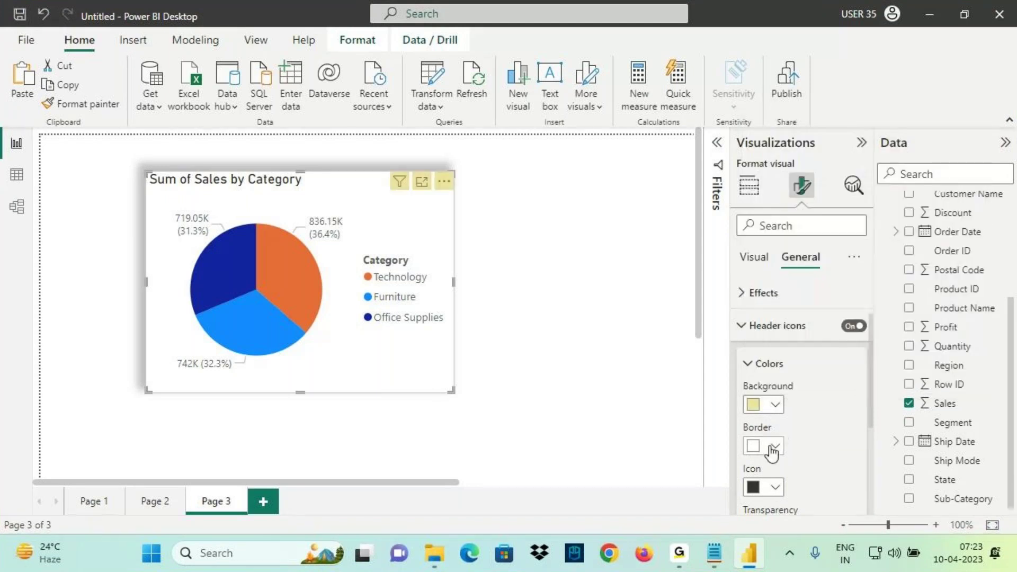
{"action": "left_click", "coordinate": [444, 182]}
{"action": "key", "text": "ctrl+2"}
{"action": "mouse_move", "coordinate": [444, 192]}
{"action": "left_mouse_down"}
{"action": "mouse_move", "coordinate": [444, 221]}
{"action": "mouse_move", "coordinate": [573, 287]}
{"action": "left_mouse_up"}
{"action": "left_click_drag", "start_coordinate": [396, 188], "coordinate": [453, 185]}
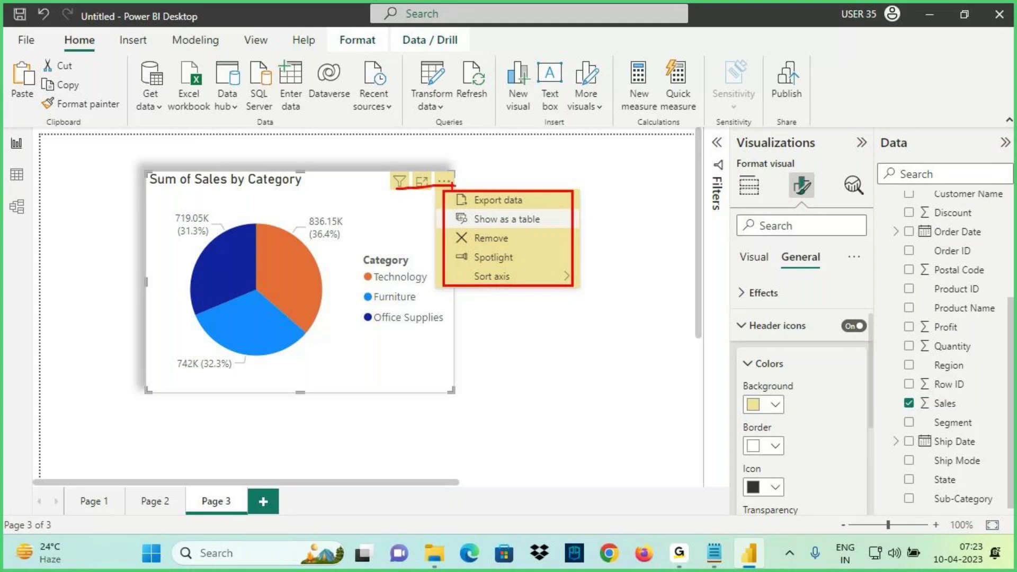
{"action": "key", "text": "Escape"}
Step: Set the border colour of the pie chart's header icons to black
{"action": "left_click", "coordinate": [775, 448]}
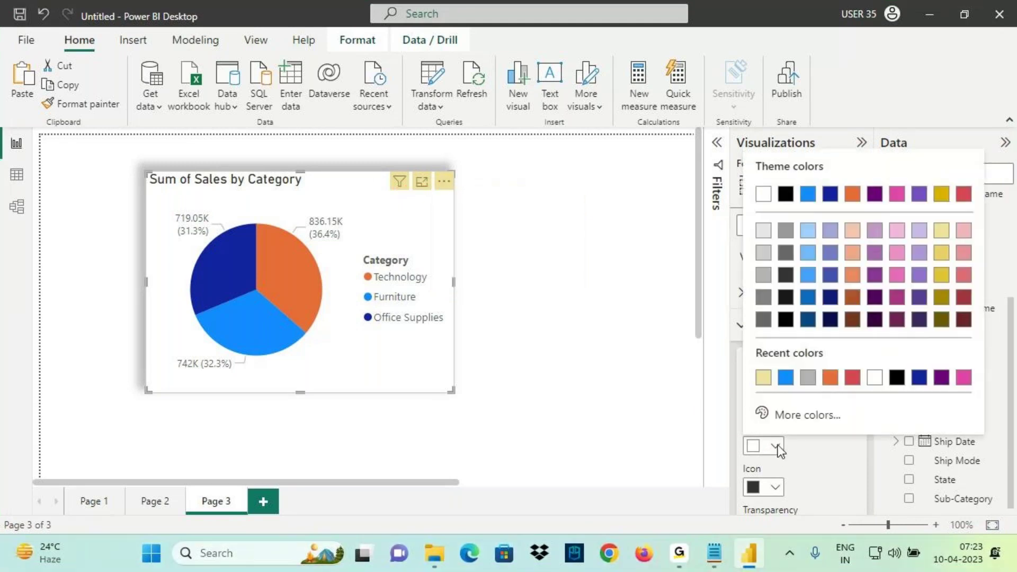
{"action": "left_click", "coordinate": [786, 194]}
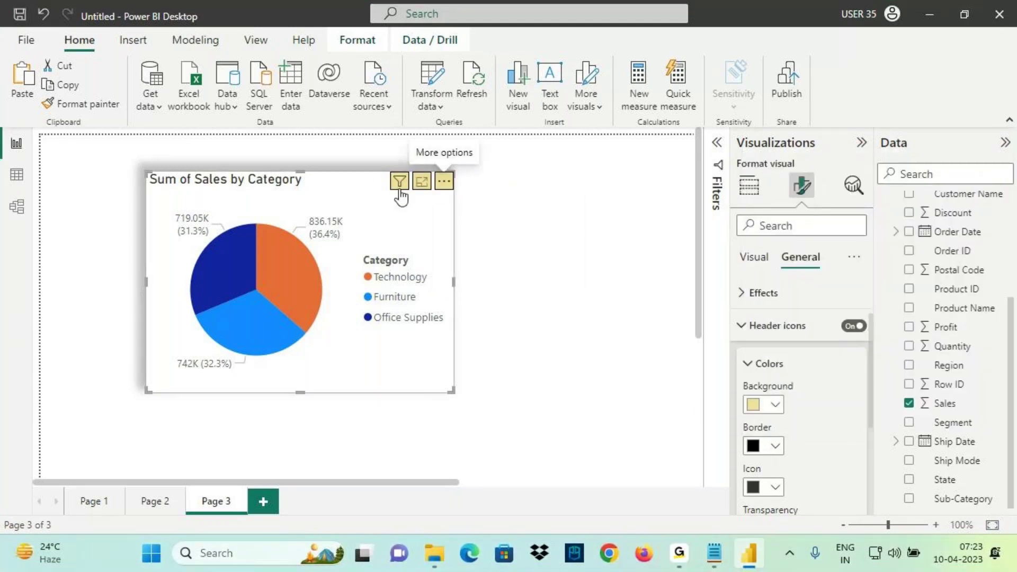
{"action": "key", "text": "ctrl+2"}
{"action": "key", "text": "Escape"}
Step: Try dark blue and gold as the header icons' icon colour, and settle on the red theme colour
{"action": "scroll", "coordinate": [773, 458], "scroll_direction": "down", "scroll_amount": 1}
{"action": "left_click", "coordinate": [773, 456]}
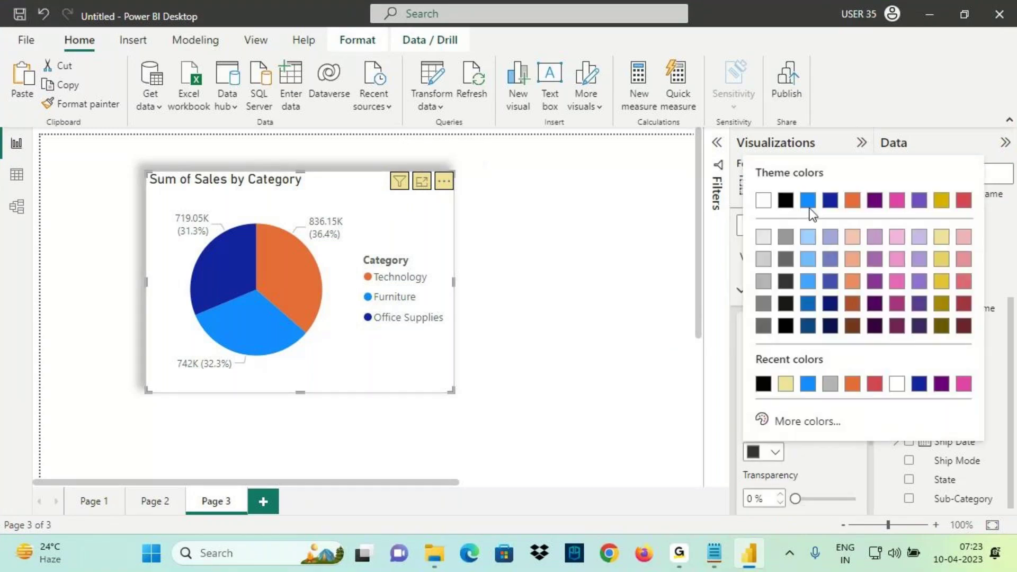
{"action": "left_click", "coordinate": [827, 204]}
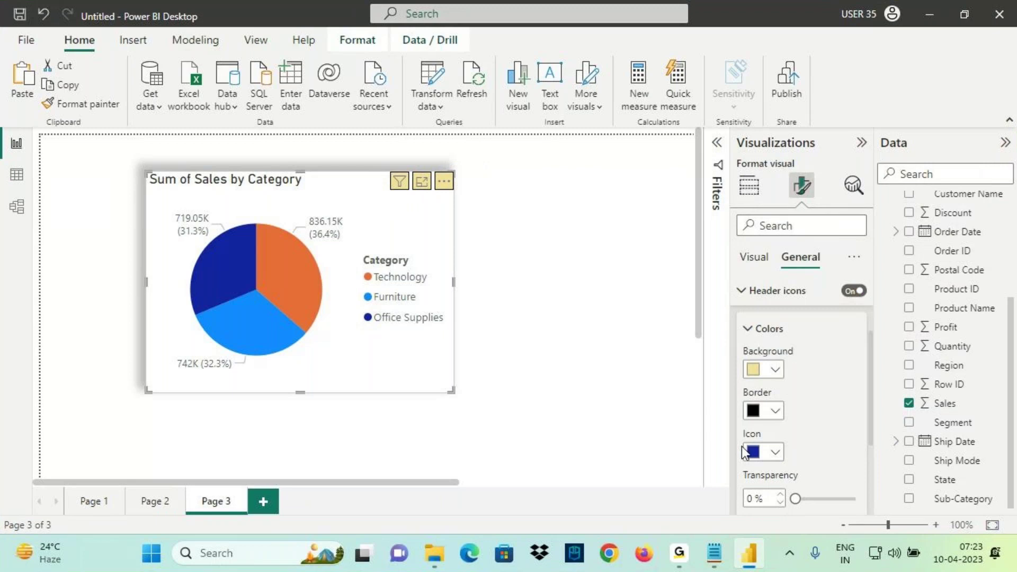
{"action": "left_click", "coordinate": [747, 453]}
{"action": "left_click", "coordinate": [943, 205]}
{"action": "left_click", "coordinate": [772, 453]}
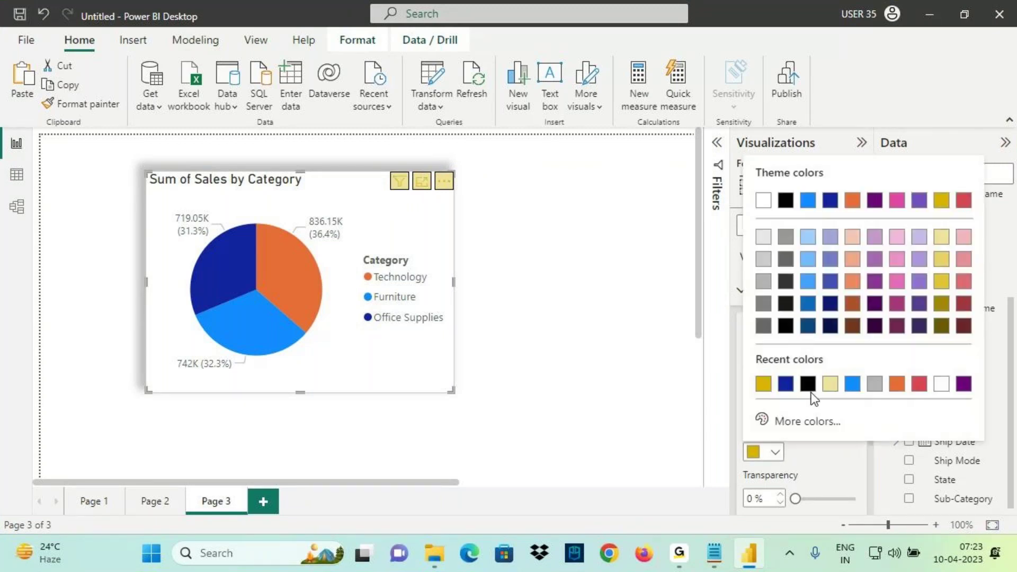
{"action": "left_click", "coordinate": [964, 202]}
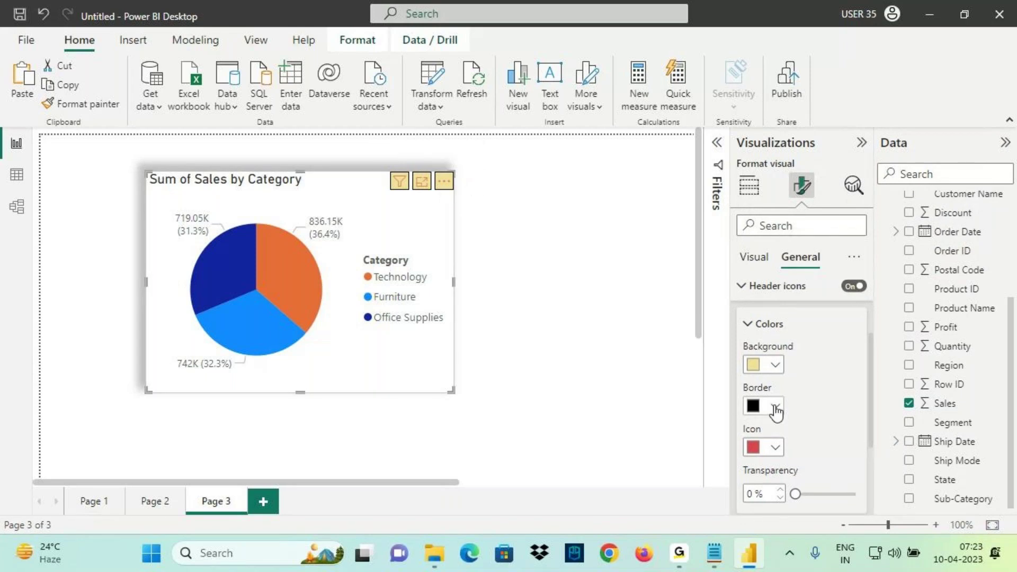
Step: Examine the header icons' background, border, icon and transparency settings
{"action": "scroll", "coordinate": [775, 418], "scroll_direction": "down", "scroll_amount": 2}
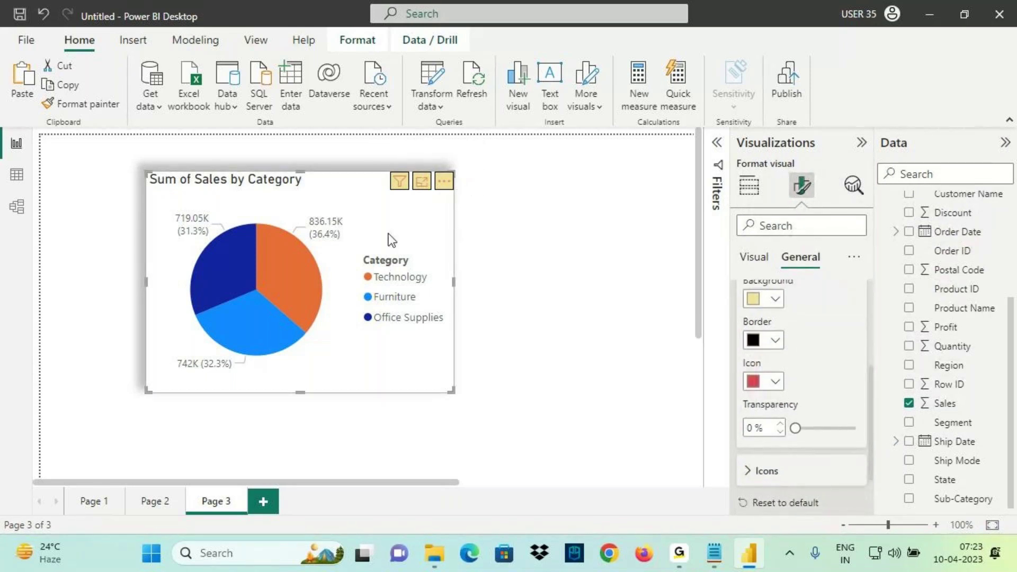
{"action": "key", "text": "ctrl+2"}
{"action": "mouse_move", "coordinate": [789, 303]}
{"action": "left_mouse_down"}
{"action": "mouse_move", "coordinate": [739, 334]}
{"action": "mouse_move", "coordinate": [788, 301]}
{"action": "left_mouse_up"}
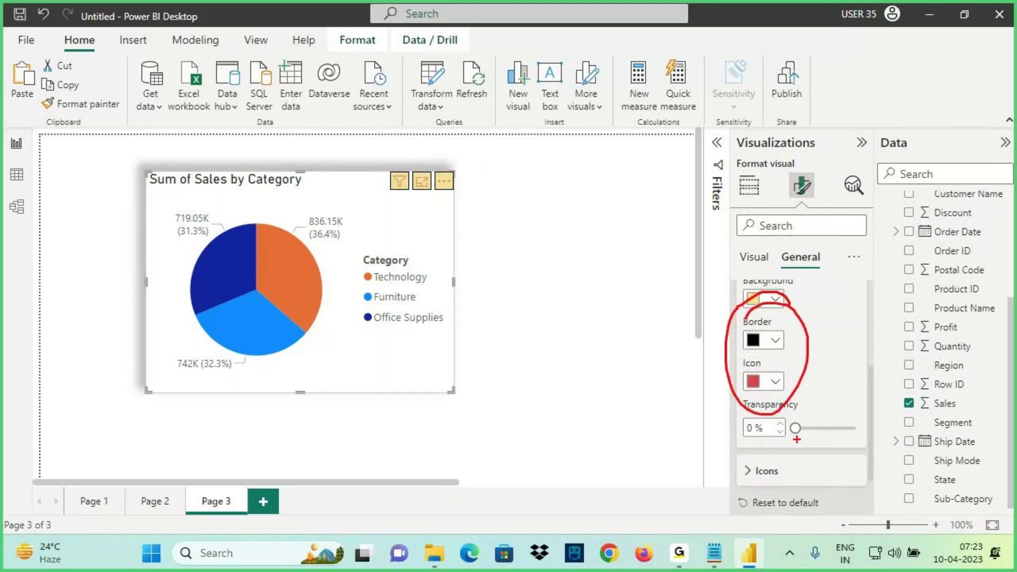
{"action": "left_click_drag", "start_coordinate": [865, 438], "coordinate": [809, 442]}
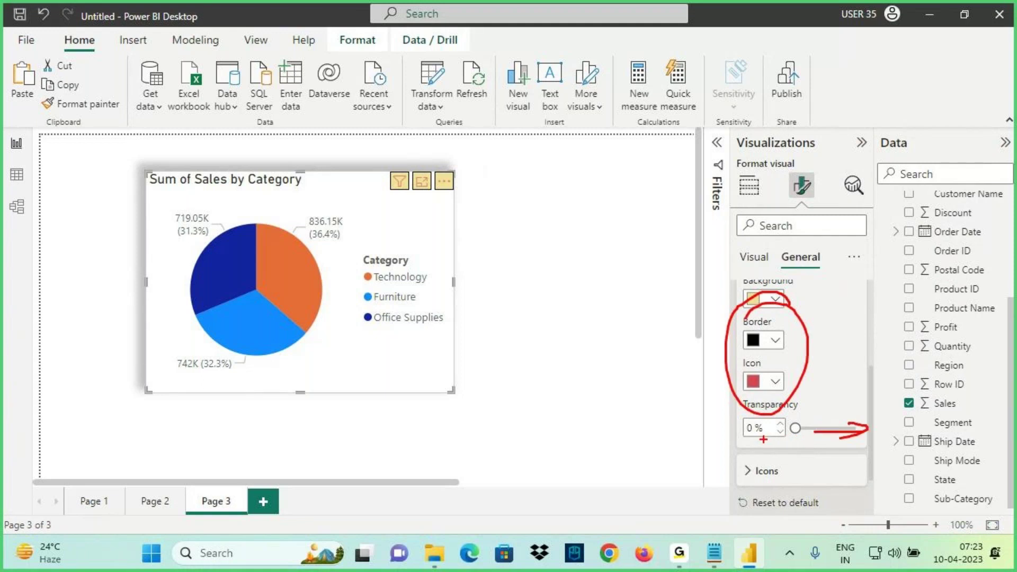
{"action": "key", "text": "Escape"}
{"action": "scroll", "coordinate": [765, 356], "scroll_direction": "up", "scroll_amount": 2}
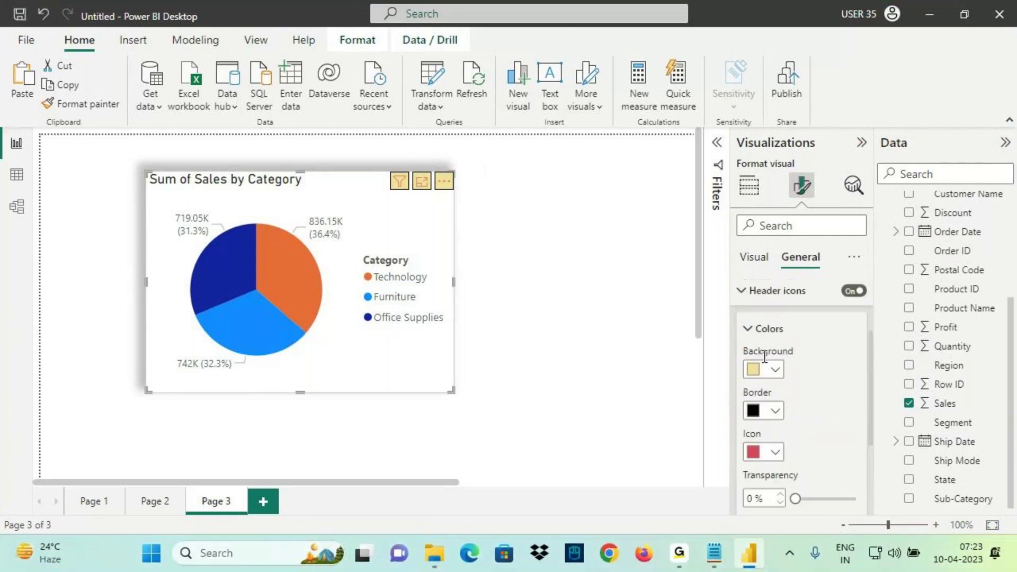
Step: Collapse the Colors group and expand the Icons group to review the individual header icon switches
{"action": "left_click", "coordinate": [770, 330]}
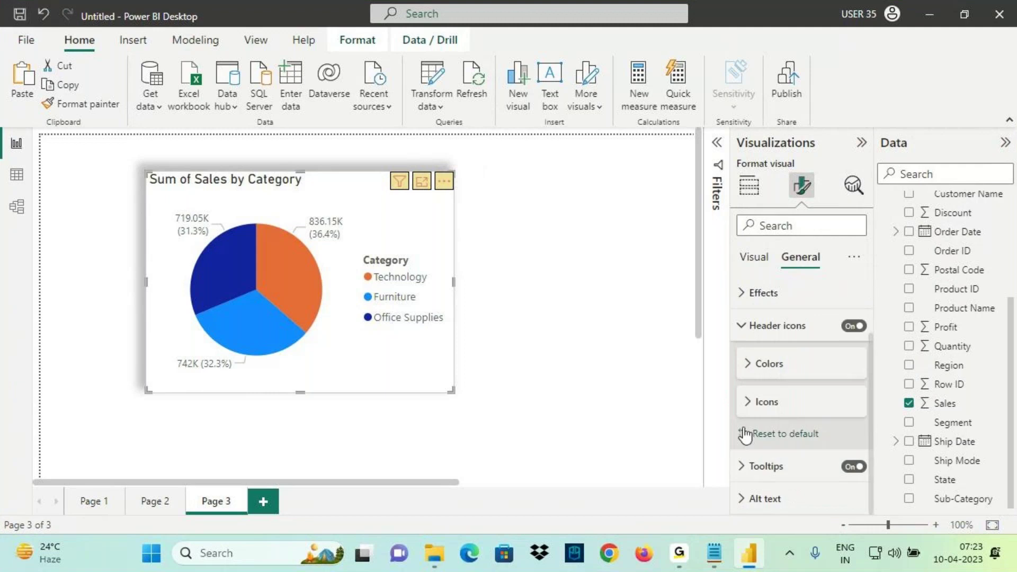
{"action": "left_click", "coordinate": [769, 404]}
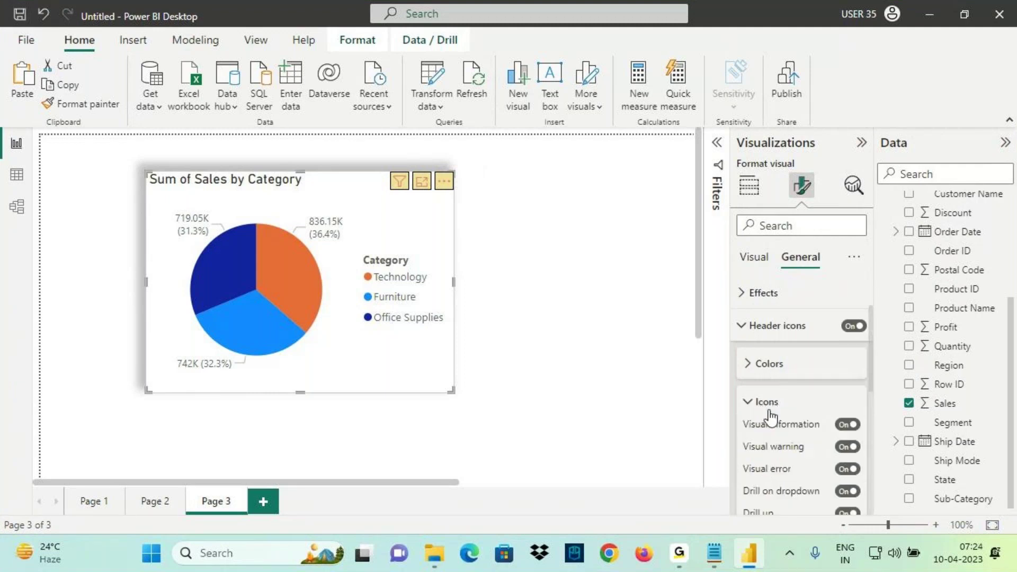
{"action": "scroll", "coordinate": [771, 416], "scroll_direction": "down", "scroll_amount": 1}
{"action": "key", "text": "ctrl+2"}
{"action": "left_click_drag", "start_coordinate": [852, 381], "coordinate": [810, 395]}
{"action": "mouse_move", "coordinate": [394, 141]}
{"action": "left_mouse_down"}
{"action": "mouse_move", "coordinate": [394, 167]}
{"action": "mouse_move", "coordinate": [412, 153]}
{"action": "left_mouse_up"}
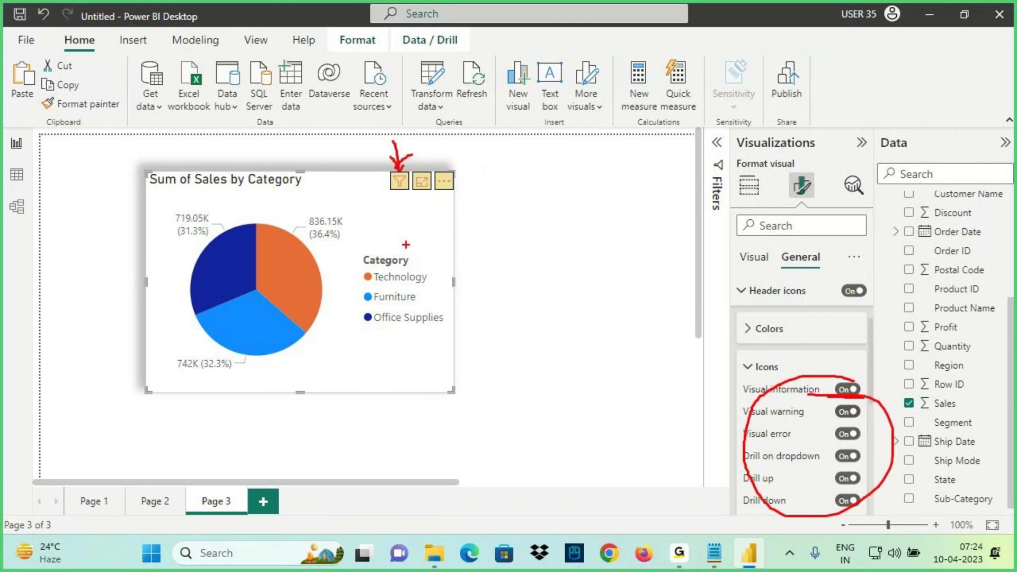
{"action": "left_click_drag", "start_coordinate": [390, 188], "coordinate": [409, 176]}
{"action": "key", "text": "Escape"}
Step: Check which filters and slicers affect the pie chart through its header filter icon
{"action": "mouse_move", "coordinate": [399, 181]}
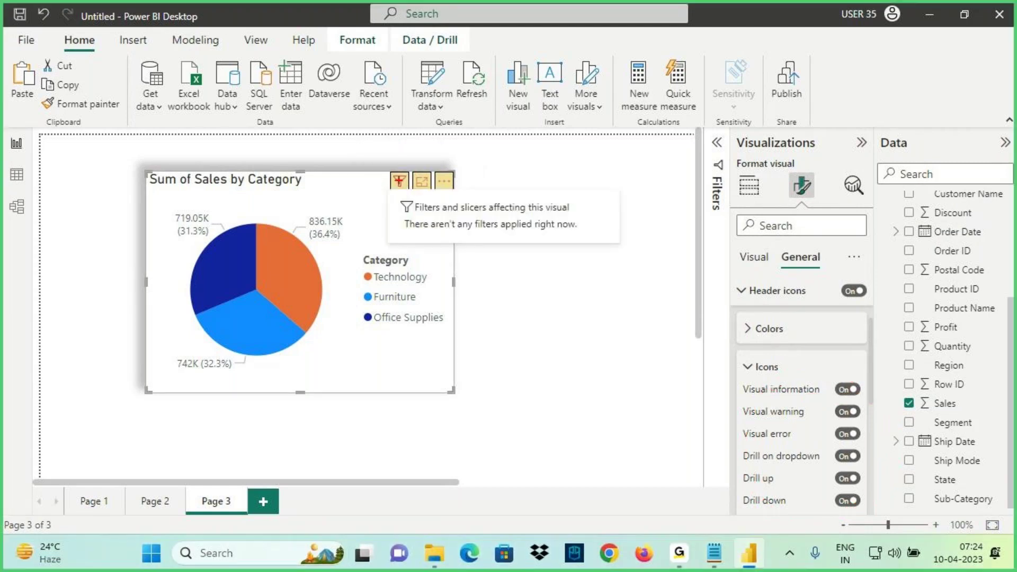
{"action": "left_click_drag", "start_coordinate": [409, 176], "coordinate": [410, 176]}
{"action": "key", "text": "Escape"}
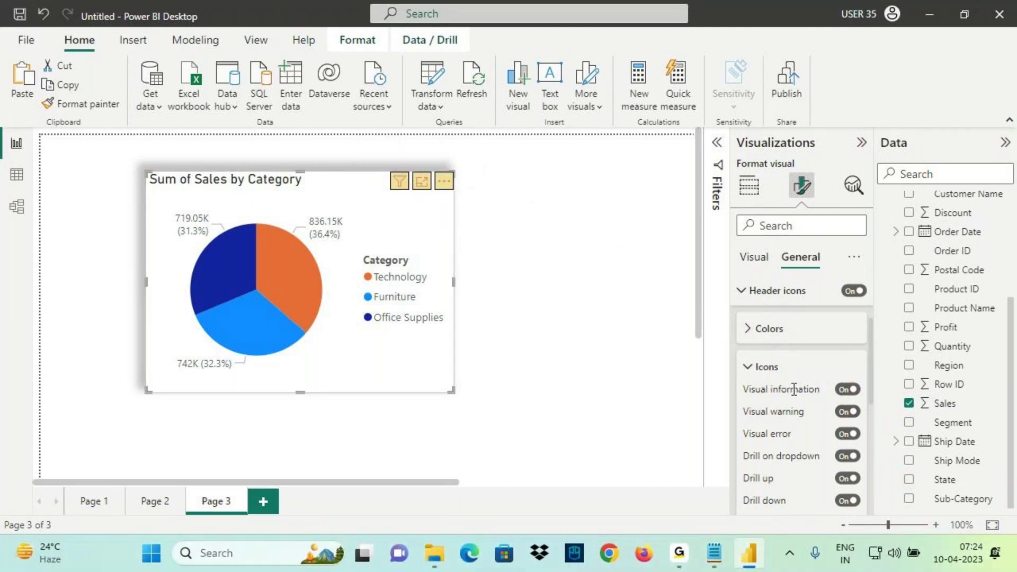
{"action": "left_click_drag", "start_coordinate": [389, 188], "coordinate": [412, 188]}
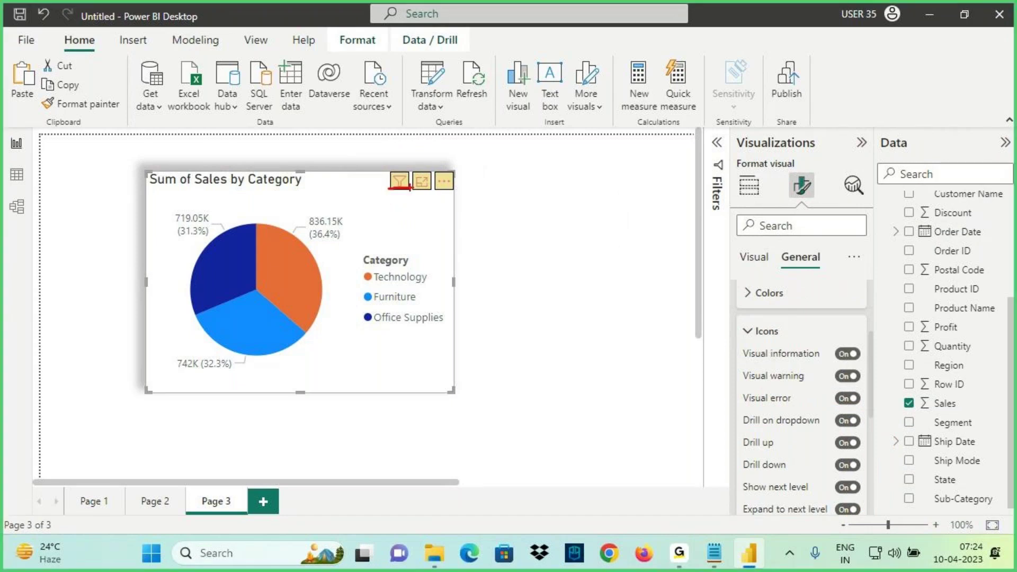
{"action": "mouse_move", "coordinate": [391, 142]}
{"action": "left_mouse_down"}
{"action": "mouse_move", "coordinate": [392, 169]}
{"action": "mouse_move", "coordinate": [397, 159]}
{"action": "left_mouse_up"}
{"action": "key", "text": "Escape"}
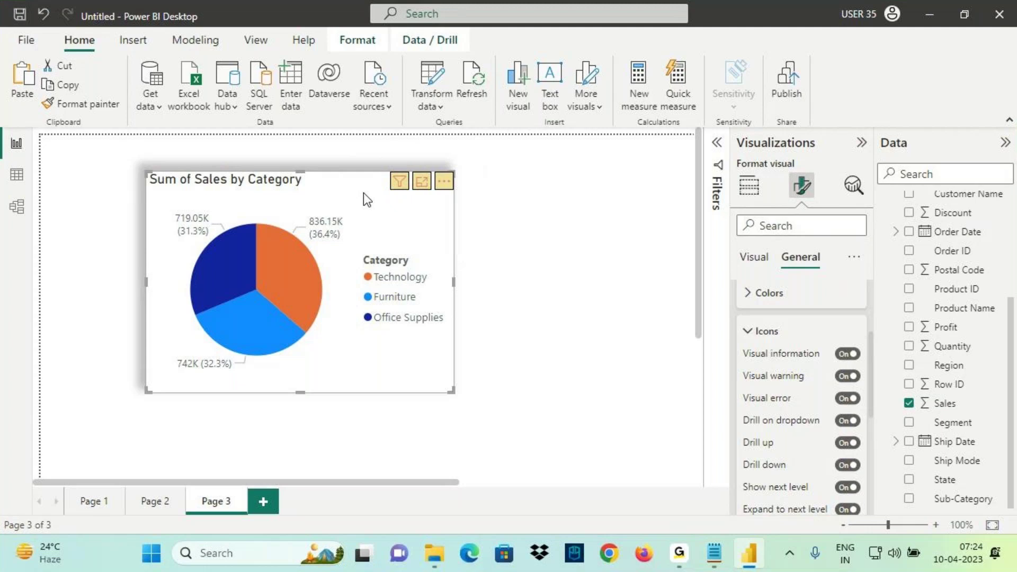
{"action": "key", "text": "ctrl+2"}
{"action": "left_click_drag", "start_coordinate": [401, 194], "coordinate": [403, 191]}
{"action": "key", "text": "Escape"}
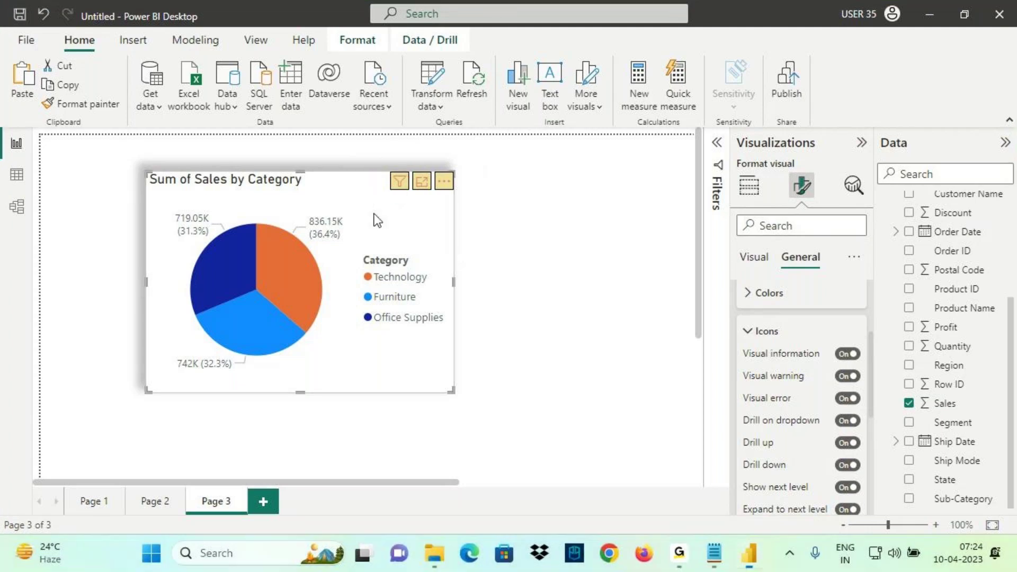
{"action": "mouse_move", "coordinate": [400, 181]}
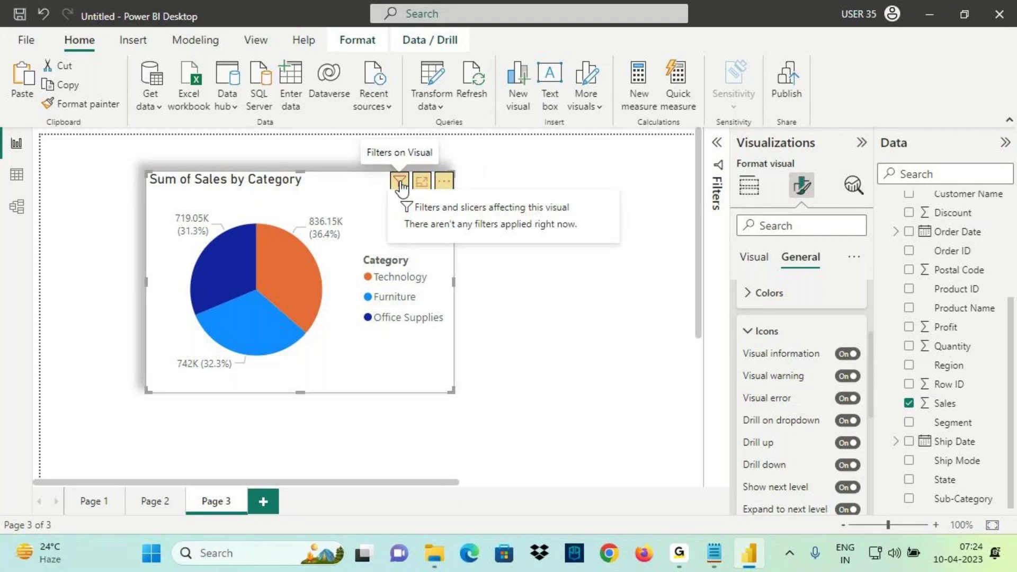
Step: Add Region as a visual-level filter on the pie chart and restrict it to Central
{"action": "left_click", "coordinate": [717, 155]}
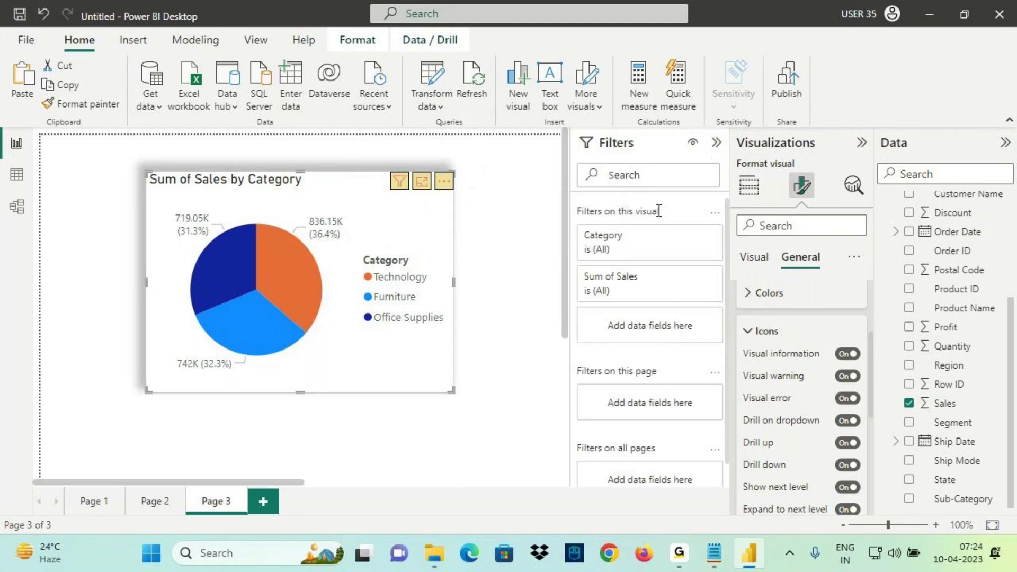
{"action": "left_click_drag", "start_coordinate": [946, 374], "coordinate": [654, 323]}
{"action": "left_click", "coordinate": [617, 393]}
{"action": "left_click", "coordinate": [674, 276]}
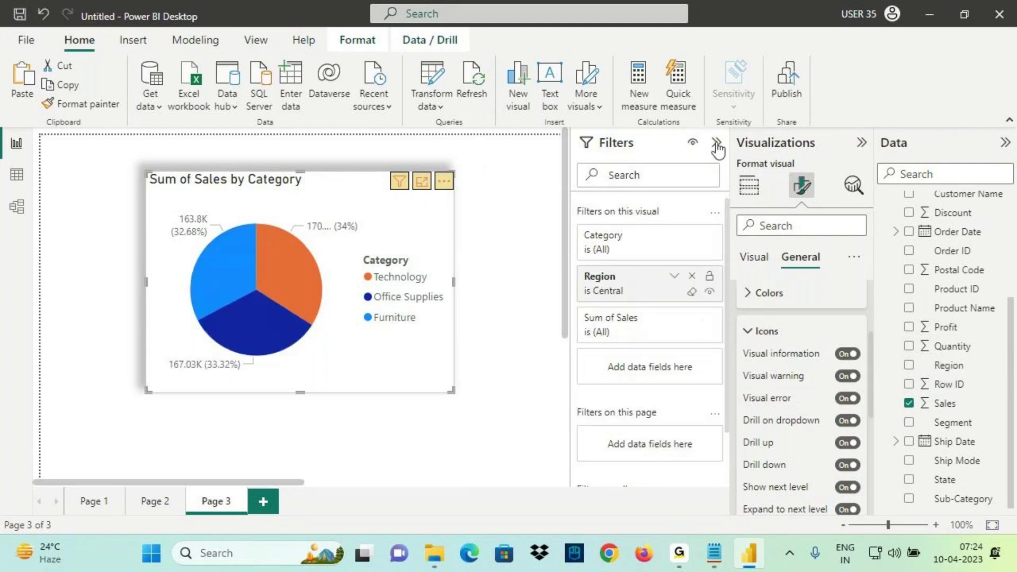
{"action": "left_click", "coordinate": [717, 142]}
Step: Examine the Region filter listed for the pie chart by its header filter icon
{"action": "mouse_move", "coordinate": [400, 182]}
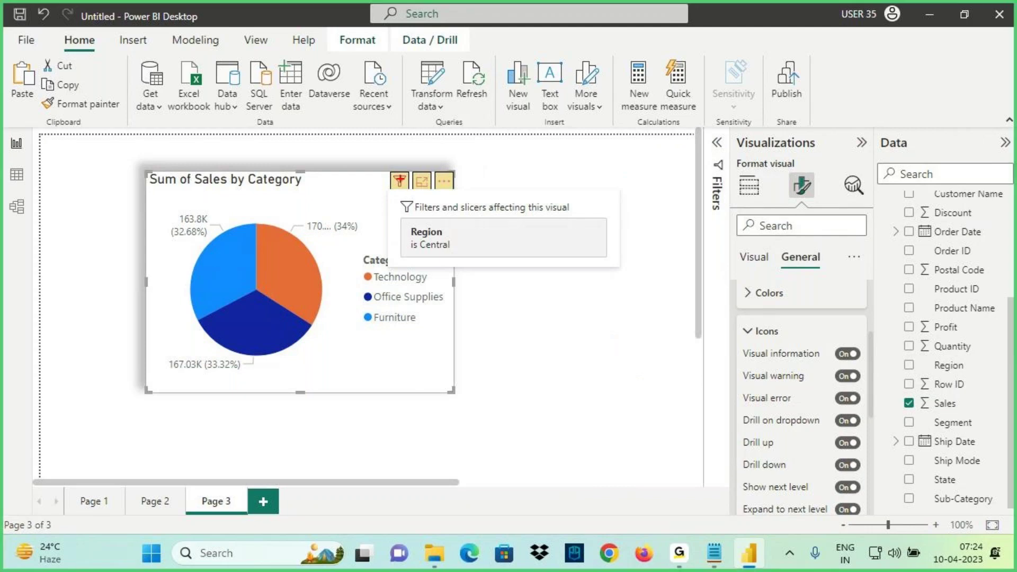
{"action": "left_click_drag", "start_coordinate": [401, 218], "coordinate": [506, 260]}
{"action": "left_click_drag", "start_coordinate": [194, 188], "coordinate": [294, 187]}
{"action": "mouse_move", "coordinate": [412, 240]}
{"action": "left_mouse_down"}
{"action": "mouse_move", "coordinate": [451, 239]}
{"action": "mouse_move", "coordinate": [448, 250]}
{"action": "mouse_move", "coordinate": [407, 260]}
{"action": "left_mouse_up"}
{"action": "left_click_drag", "start_coordinate": [406, 214], "coordinate": [445, 253]}
{"action": "mouse_move", "coordinate": [392, 175]}
{"action": "left_mouse_down"}
{"action": "mouse_move", "coordinate": [411, 183]}
{"action": "mouse_move", "coordinate": [391, 163]}
{"action": "mouse_move", "coordinate": [393, 192]}
{"action": "left_mouse_up"}
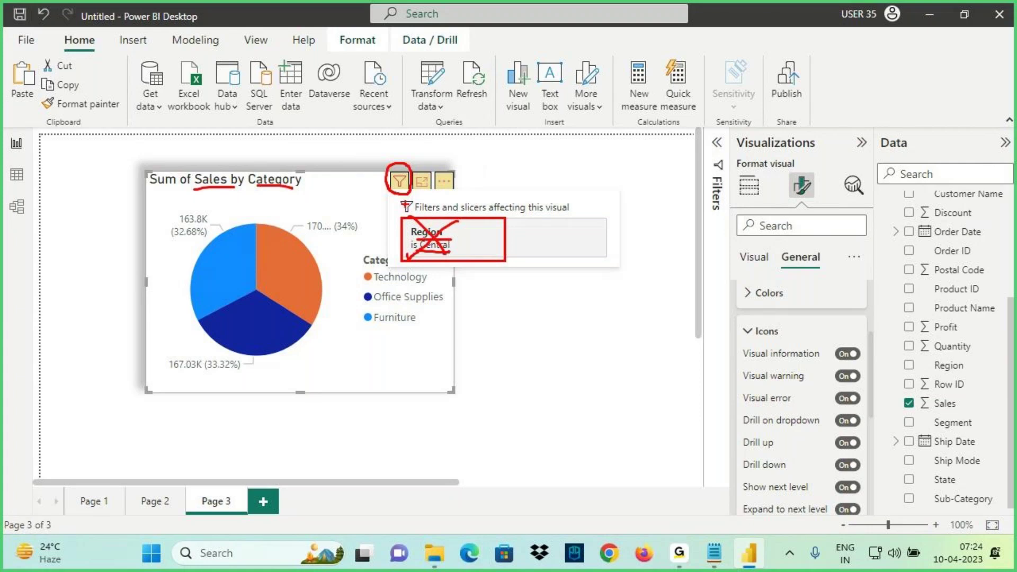
{"action": "mouse_move", "coordinate": [405, 162]}
{"action": "left_mouse_down"}
{"action": "mouse_move", "coordinate": [391, 127]}
{"action": "mouse_move", "coordinate": [439, 150]}
{"action": "left_mouse_up"}
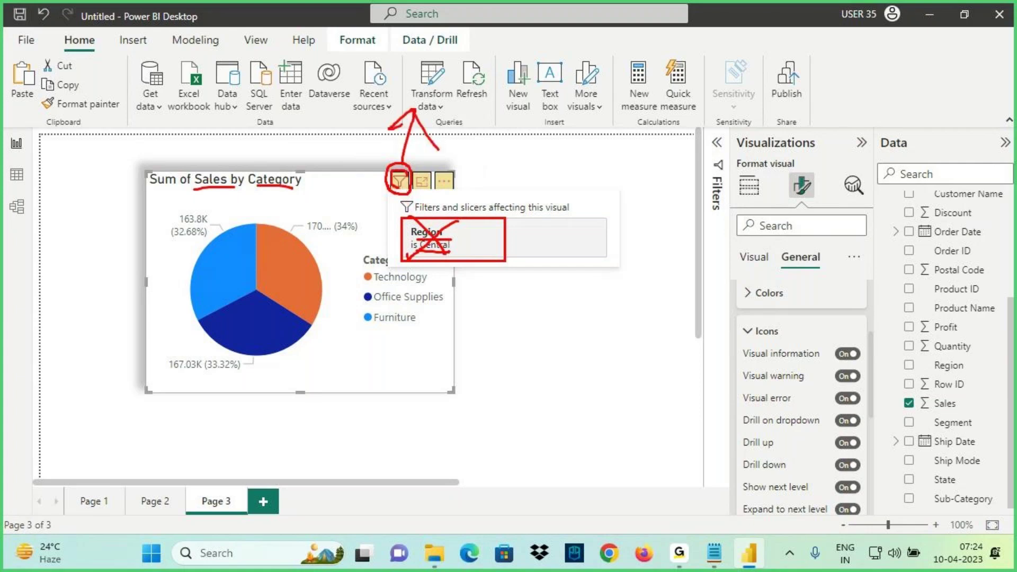
{"action": "mouse_move", "coordinate": [396, 181]}
{"action": "left_mouse_down"}
{"action": "mouse_move", "coordinate": [364, 186]}
{"action": "mouse_move", "coordinate": [399, 229]}
{"action": "mouse_move", "coordinate": [369, 257]}
{"action": "mouse_move", "coordinate": [433, 262]}
{"action": "left_mouse_up"}
{"action": "left_click_drag", "start_coordinate": [451, 215], "coordinate": [402, 260]}
{"action": "left_click_drag", "start_coordinate": [405, 211], "coordinate": [455, 264]}
{"action": "key", "text": "Escape"}
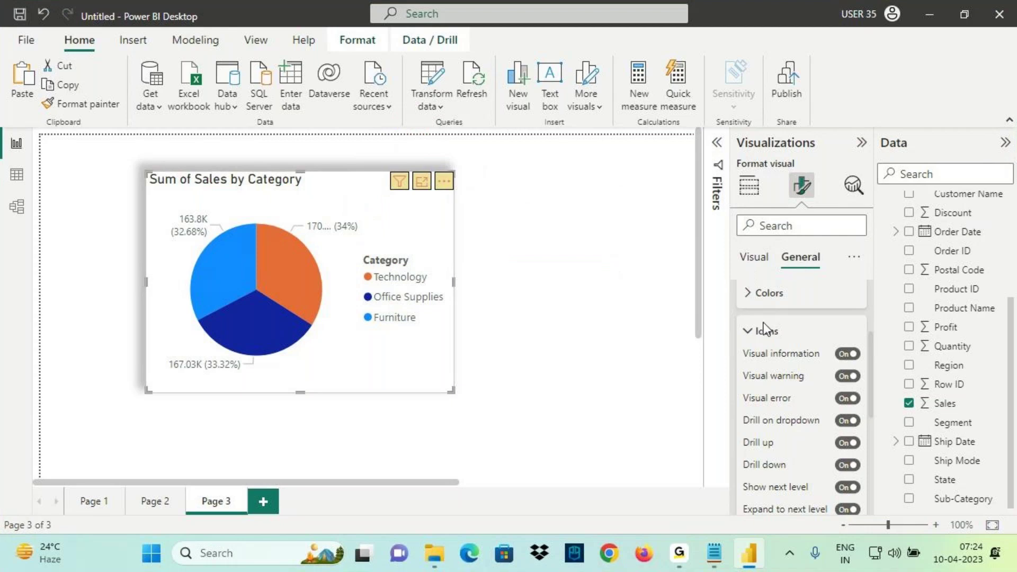
Step: Turn off the Filter icon in the Icons group of the pie chart's header icon settings
{"action": "scroll", "coordinate": [761, 356], "scroll_direction": "up", "scroll_amount": 2}
{"action": "key", "text": "ctrl+2"}
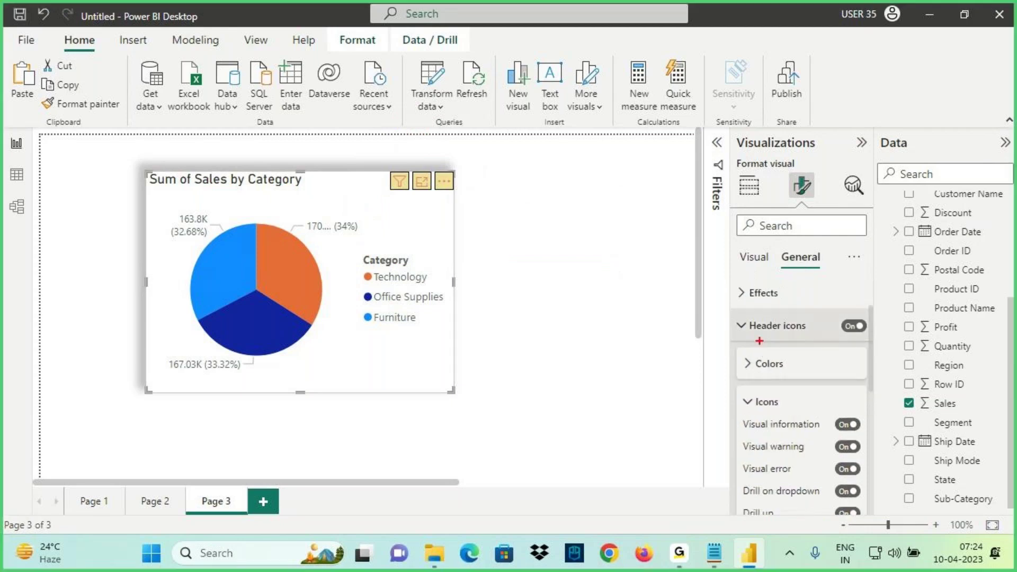
{"action": "left_click_drag", "start_coordinate": [744, 336], "coordinate": [816, 330]}
{"action": "left_click_drag", "start_coordinate": [742, 409], "coordinate": [777, 411]}
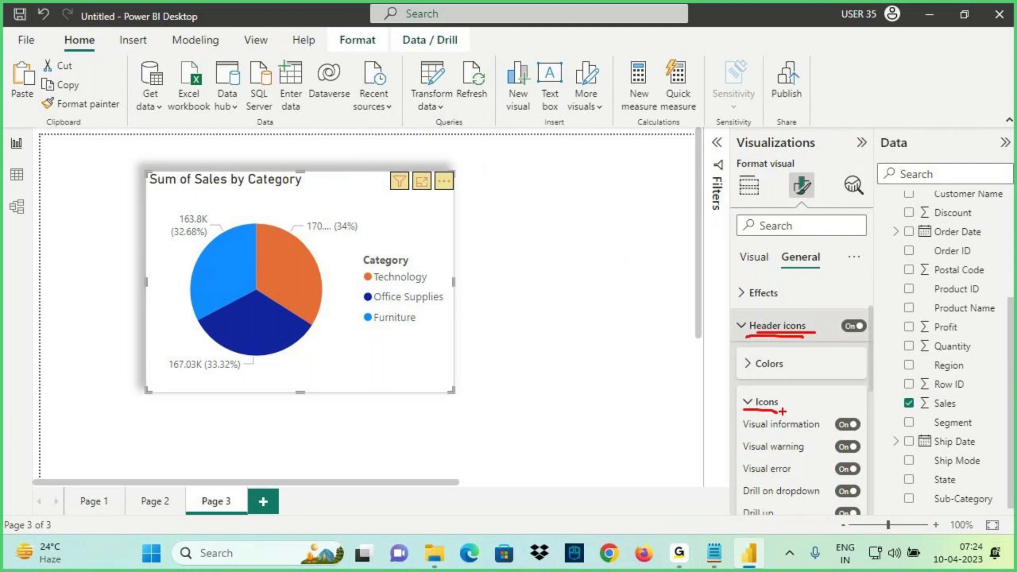
{"action": "key", "text": "Escape"}
{"action": "scroll", "coordinate": [758, 437], "scroll_direction": "down", "scroll_amount": 5}
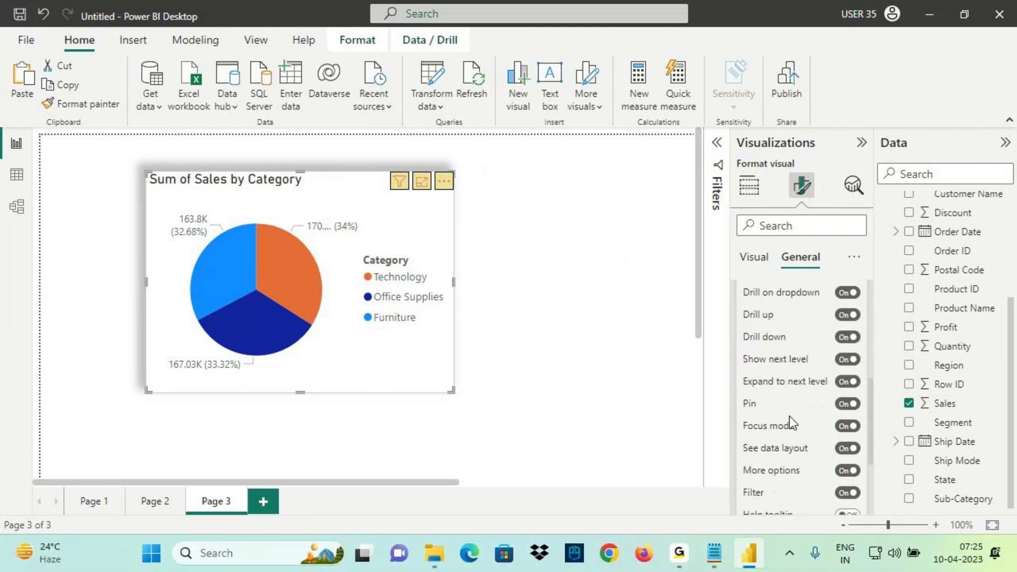
{"action": "scroll", "coordinate": [790, 417], "scroll_direction": "down", "scroll_amount": 3}
{"action": "key", "text": "ctrl+2"}
{"action": "mouse_move", "coordinate": [742, 416]}
{"action": "left_mouse_down"}
{"action": "mouse_move", "coordinate": [859, 413]}
{"action": "mouse_move", "coordinate": [829, 403]}
{"action": "left_mouse_up"}
{"action": "key", "text": "Escape"}
{"action": "left_click", "coordinate": [846, 410]}
{"action": "key", "text": "ctrl+2"}
{"action": "left_click_drag", "start_coordinate": [832, 418], "coordinate": [859, 415]}
{"action": "left_click_drag", "start_coordinate": [401, 192], "coordinate": [392, 170]}
{"action": "left_click_drag", "start_coordinate": [398, 134], "coordinate": [398, 169]}
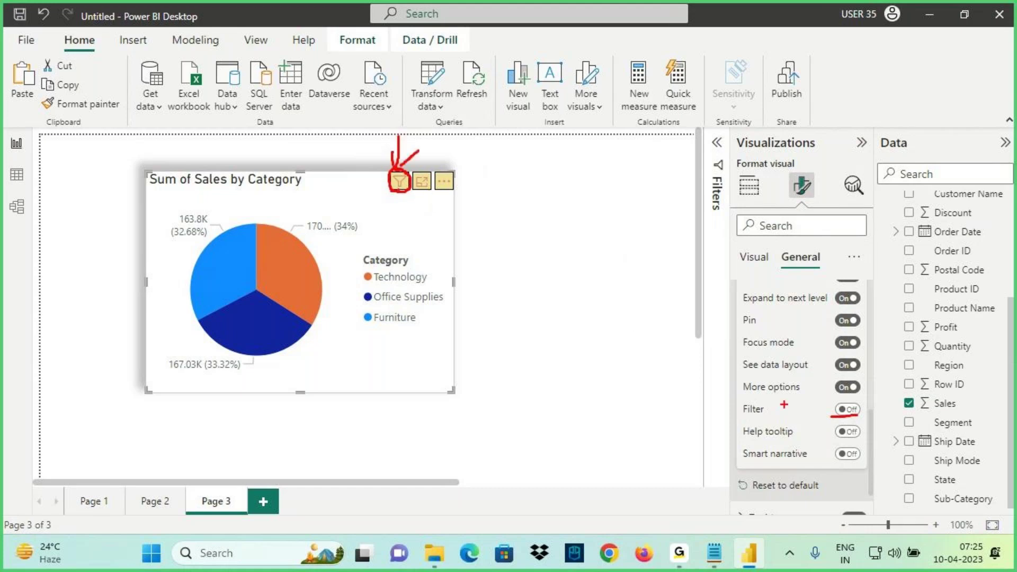
{"action": "left_click_drag", "start_coordinate": [746, 418], "coordinate": [871, 412]}
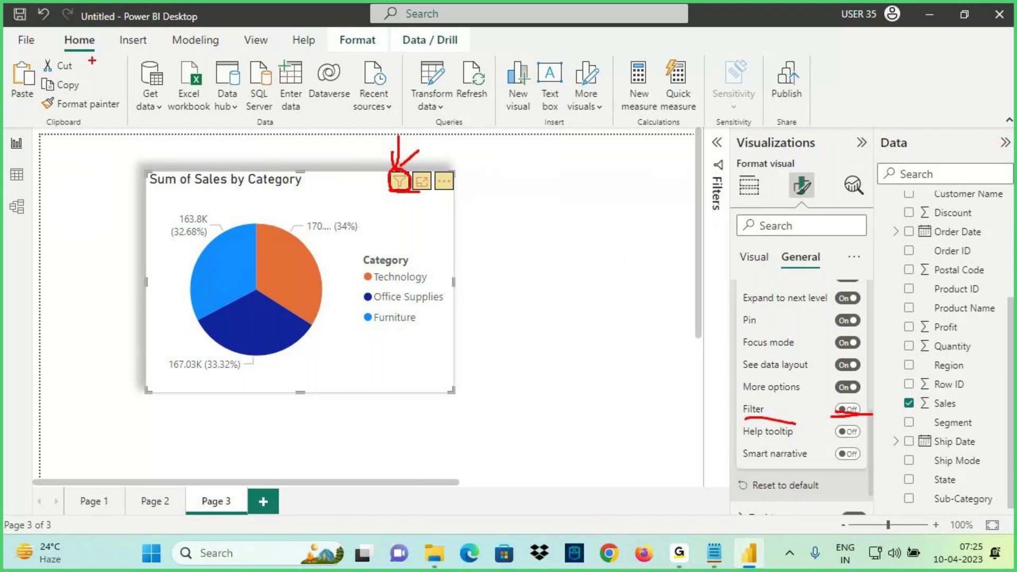
{"action": "mouse_move", "coordinate": [285, 99]}
{"action": "left_mouse_down"}
{"action": "mouse_move", "coordinate": [265, 108]}
{"action": "mouse_move", "coordinate": [276, 98]}
{"action": "mouse_move", "coordinate": [380, 95]}
{"action": "mouse_move", "coordinate": [394, 106]}
{"action": "mouse_move", "coordinate": [479, 85]}
{"action": "left_mouse_up"}
{"action": "mouse_move", "coordinate": [408, 165]}
{"action": "left_mouse_down"}
{"action": "mouse_move", "coordinate": [384, 180]}
{"action": "mouse_move", "coordinate": [408, 188]}
{"action": "left_mouse_up"}
{"action": "left_click_drag", "start_coordinate": [23, 1], "coordinate": [12, 29]}
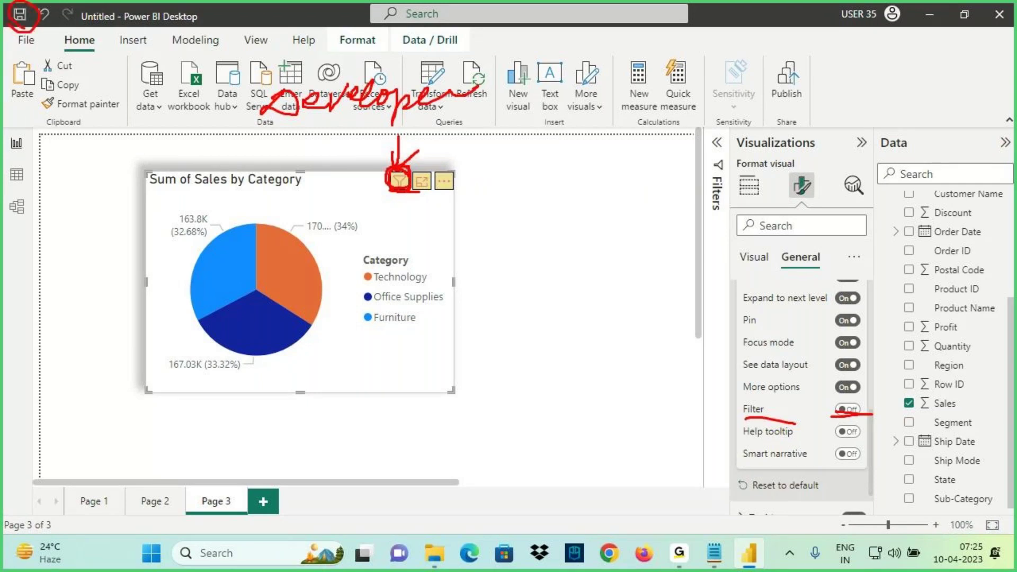
{"action": "left_click_drag", "start_coordinate": [771, 68], "coordinate": [804, 83]}
{"action": "left_click_drag", "start_coordinate": [801, 81], "coordinate": [783, 85]}
{"action": "left_click_drag", "start_coordinate": [776, 123], "coordinate": [802, 128]}
{"action": "mouse_move", "coordinate": [810, 123]}
{"action": "left_mouse_down"}
{"action": "mouse_move", "coordinate": [873, 94]}
{"action": "mouse_move", "coordinate": [859, 111]}
{"action": "left_mouse_up"}
{"action": "mouse_move", "coordinate": [892, 80]}
{"action": "left_mouse_down"}
{"action": "mouse_move", "coordinate": [906, 108]}
{"action": "mouse_move", "coordinate": [890, 119]}
{"action": "mouse_move", "coordinate": [946, 98]}
{"action": "left_mouse_up"}
{"action": "mouse_move", "coordinate": [951, 69]}
{"action": "left_mouse_down"}
{"action": "mouse_move", "coordinate": [948, 124]}
{"action": "mouse_move", "coordinate": [965, 118]}
{"action": "left_mouse_up"}
{"action": "left_click_drag", "start_coordinate": [875, 51], "coordinate": [961, 69]}
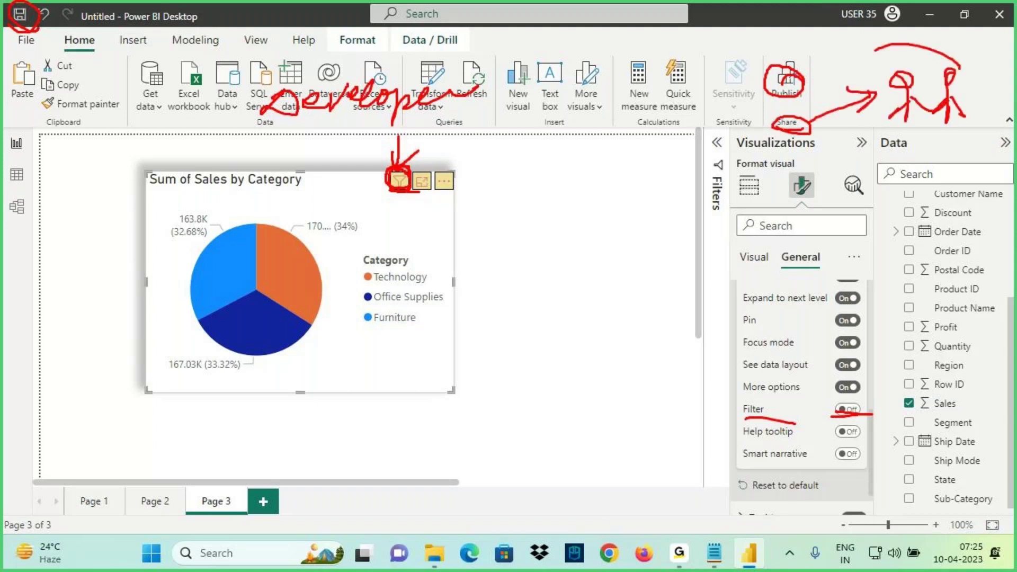
{"action": "mouse_move", "coordinate": [875, 51]}
{"action": "left_mouse_down"}
{"action": "mouse_move", "coordinate": [883, 109]}
{"action": "mouse_move", "coordinate": [894, 65]}
{"action": "left_mouse_up"}
{"action": "left_click_drag", "start_coordinate": [863, 63], "coordinate": [832, 33]}
{"action": "left_click_drag", "start_coordinate": [843, 56], "coordinate": [855, 31]}
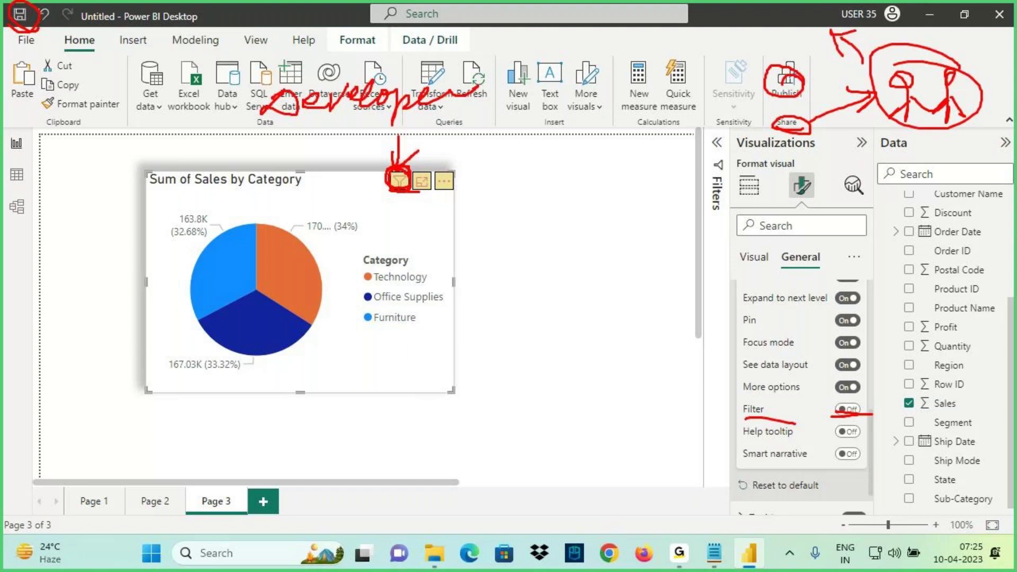
{"action": "left_click_drag", "start_coordinate": [369, 212], "coordinate": [397, 189]}
{"action": "left_click_drag", "start_coordinate": [381, 171], "coordinate": [391, 187]}
{"action": "mouse_move", "coordinate": [405, 192]}
{"action": "left_mouse_down"}
{"action": "mouse_move", "coordinate": [385, 209]}
{"action": "mouse_move", "coordinate": [404, 187]}
{"action": "left_mouse_up"}
{"action": "left_click_drag", "start_coordinate": [746, 420], "coordinate": [870, 414]}
{"action": "key", "text": "Escape"}
Step: Collapse the Icons and Header icons settings and widen the pie chart by its right edge
{"action": "scroll", "coordinate": [795, 366], "scroll_direction": "up", "scroll_amount": 3}
{"action": "scroll", "coordinate": [789, 360], "scroll_direction": "up", "scroll_amount": 2}
{"action": "left_click", "coordinate": [793, 339]}
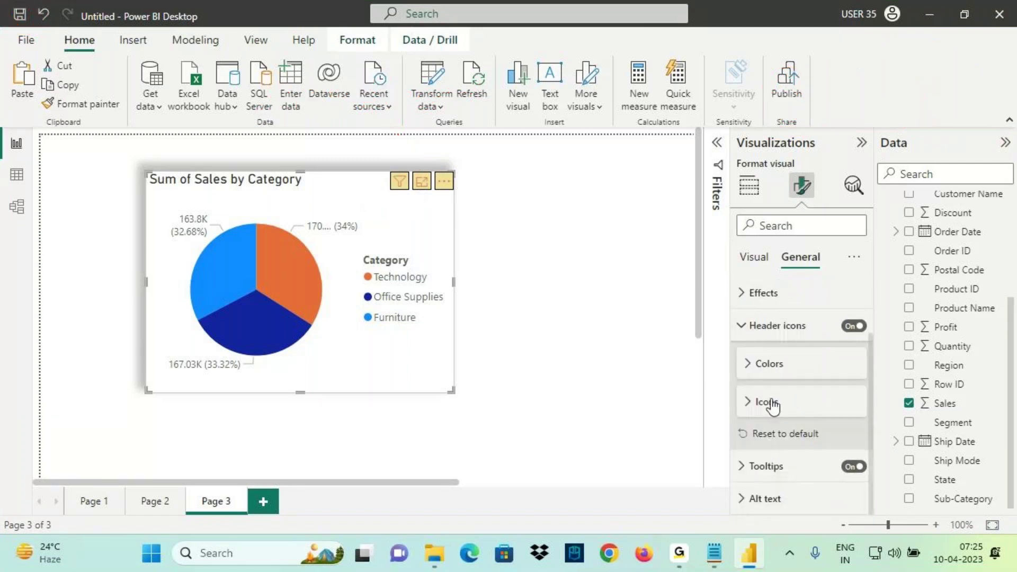
{"action": "left_click", "coordinate": [782, 333]}
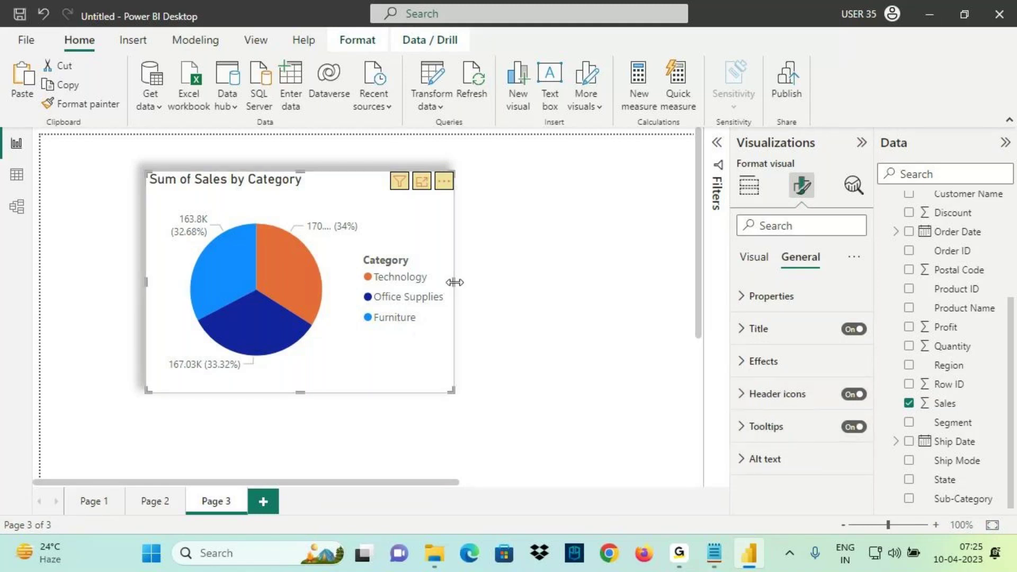
{"action": "left_click_drag", "start_coordinate": [453, 281], "coordinate": [512, 297]}
Step: Examine the category and sales fields in the tooltip of the pie chart's Technology slice
{"action": "mouse_move", "coordinate": [336, 272]}
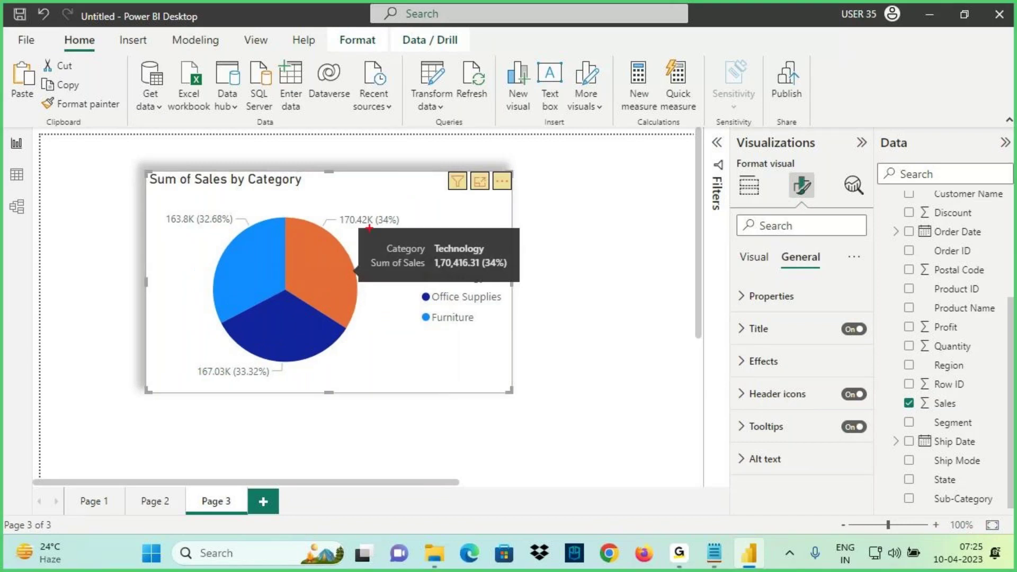
{"action": "mouse_move", "coordinate": [363, 226]}
{"action": "left_mouse_down"}
{"action": "mouse_move", "coordinate": [424, 276]}
{"action": "mouse_move", "coordinate": [519, 283]}
{"action": "left_mouse_up"}
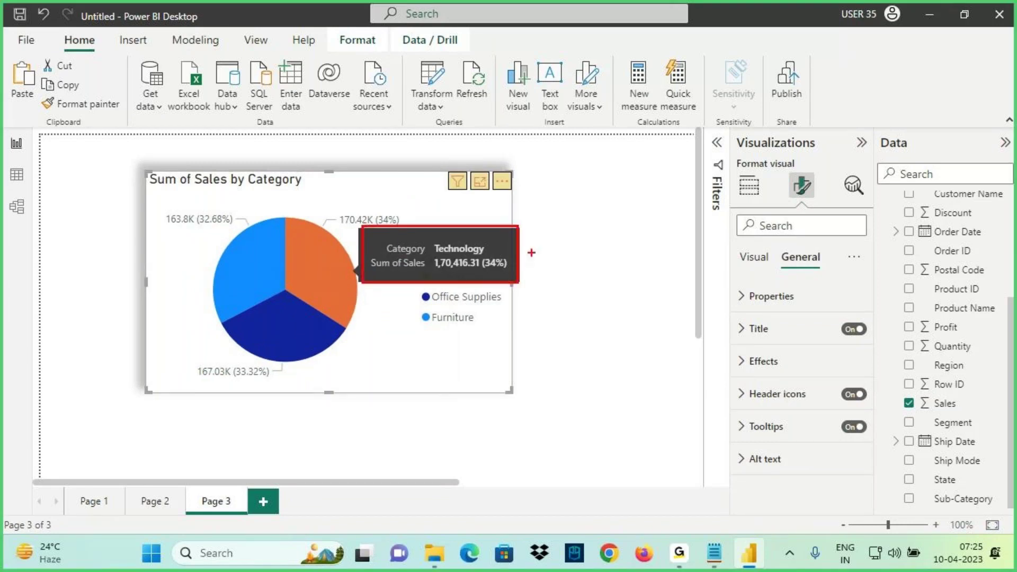
{"action": "mouse_move", "coordinate": [518, 241]}
{"action": "left_mouse_down"}
{"action": "mouse_move", "coordinate": [564, 212]}
{"action": "mouse_move", "coordinate": [565, 240]}
{"action": "mouse_move", "coordinate": [612, 183]}
{"action": "mouse_move", "coordinate": [614, 208]}
{"action": "left_mouse_up"}
{"action": "mouse_move", "coordinate": [620, 186]}
{"action": "left_mouse_down"}
{"action": "mouse_move", "coordinate": [633, 227]}
{"action": "mouse_move", "coordinate": [652, 197]}
{"action": "left_mouse_up"}
{"action": "left_click_drag", "start_coordinate": [563, 237], "coordinate": [635, 221]}
{"action": "left_click_drag", "start_coordinate": [670, 187], "coordinate": [660, 208]}
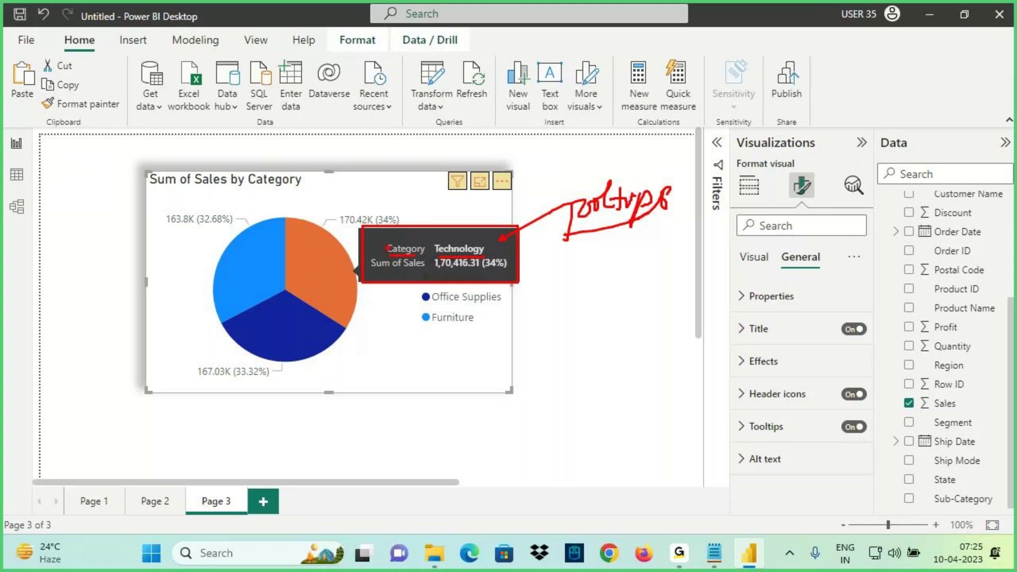
{"action": "left_click_drag", "start_coordinate": [384, 242], "coordinate": [423, 254]}
{"action": "left_click_drag", "start_coordinate": [430, 240], "coordinate": [491, 260]}
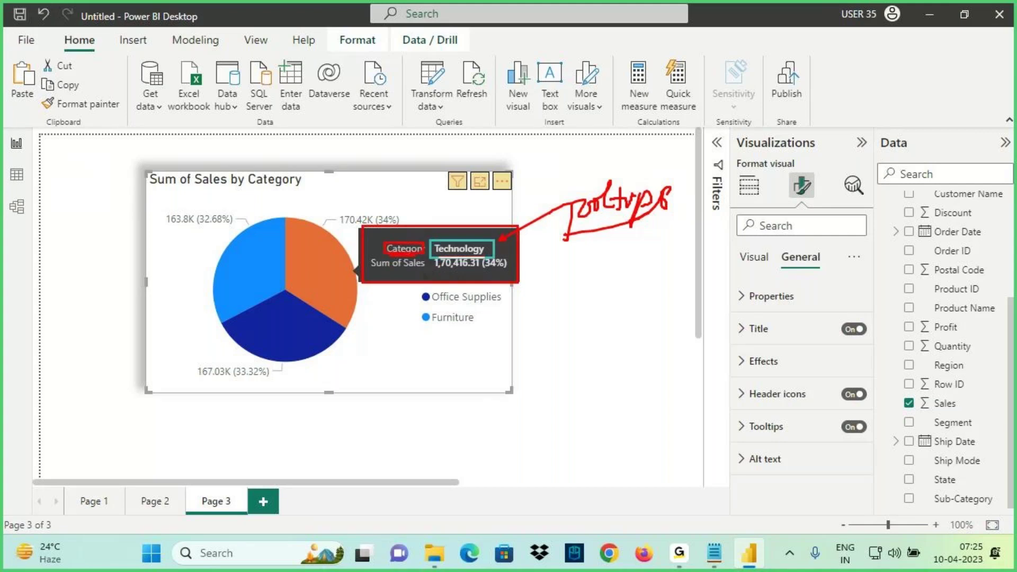
{"action": "left_click_drag", "start_coordinate": [367, 255], "coordinate": [500, 273]}
{"action": "left_click_drag", "start_coordinate": [369, 194], "coordinate": [383, 238]}
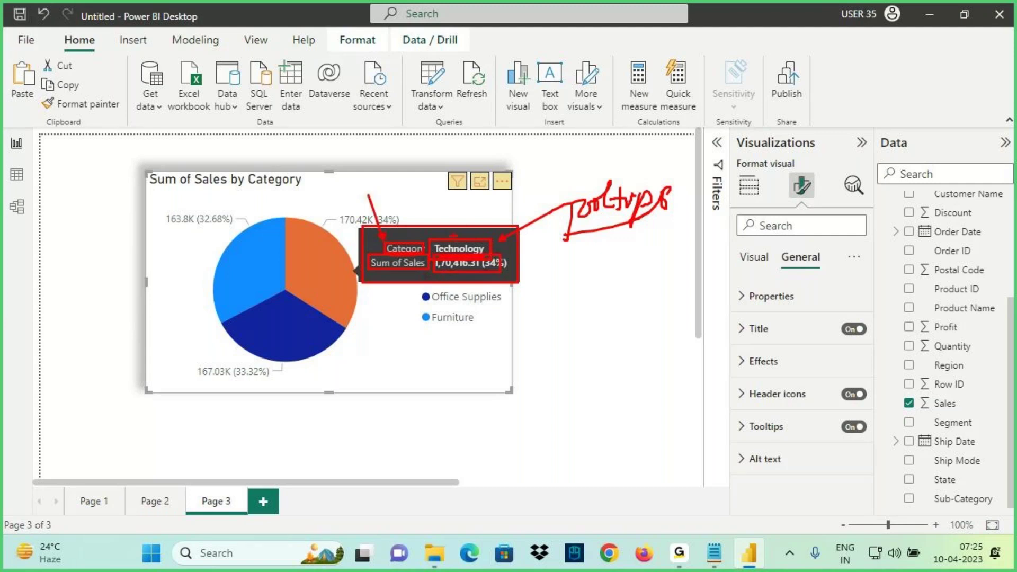
{"action": "left_click_drag", "start_coordinate": [478, 198], "coordinate": [455, 240]}
{"action": "left_click_drag", "start_coordinate": [750, 434], "coordinate": [796, 437]}
{"action": "key", "text": "Escape"}
Step: Expand the pie chart's Tooltips settings and set the tooltip type to Default
{"action": "left_click", "coordinate": [774, 434]}
{"action": "scroll", "coordinate": [774, 456], "scroll_direction": "down", "scroll_amount": 1}
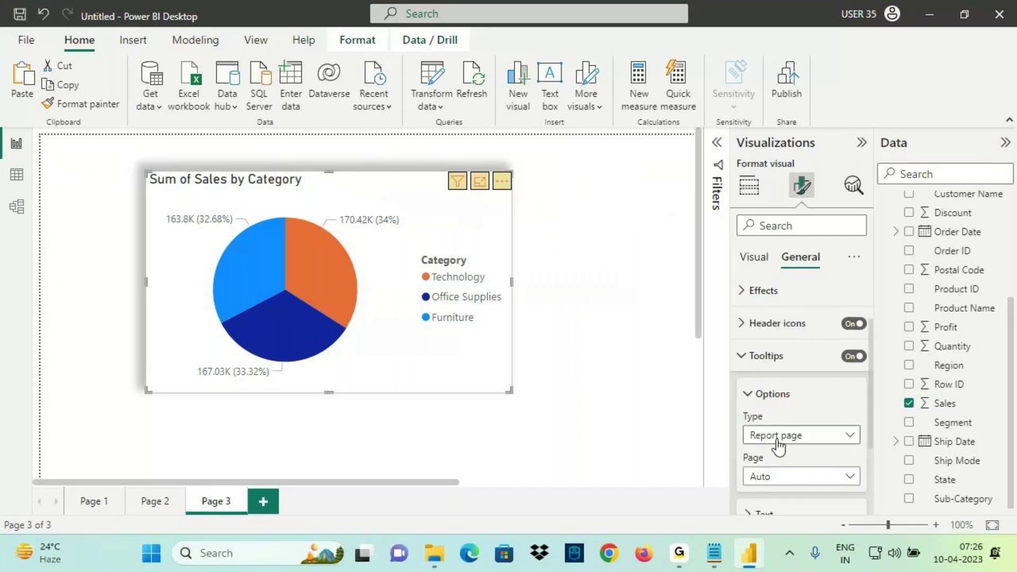
{"action": "left_click", "coordinate": [778, 447]}
{"action": "left_click", "coordinate": [765, 454]}
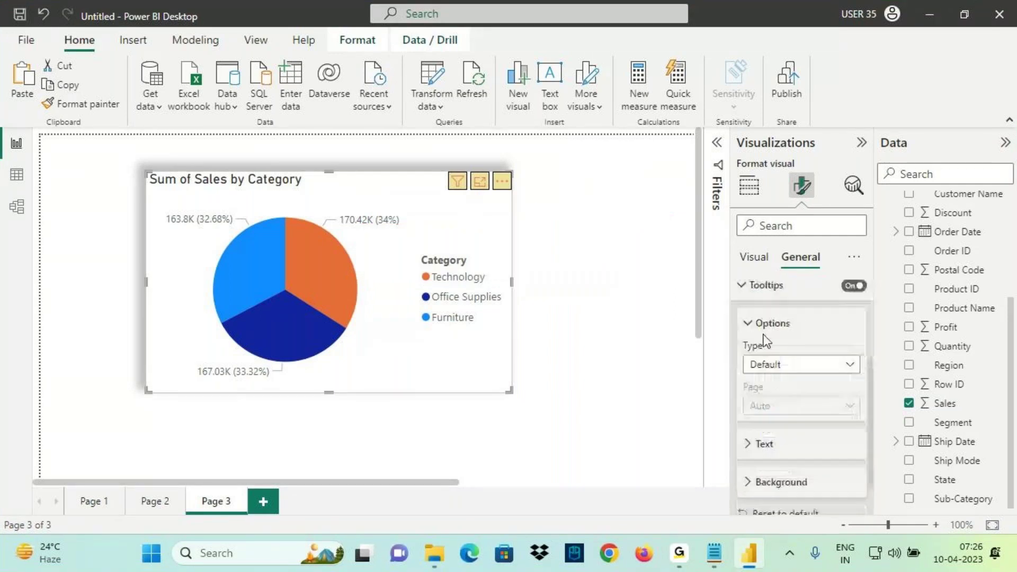
Step: Examine the Default and Report page types offered for the pie chart's tooltips, keeping Default selected
{"action": "key", "text": "ctrl+2"}
{"action": "left_click_drag", "start_coordinate": [743, 289], "coordinate": [780, 291]}
{"action": "left_click_drag", "start_coordinate": [740, 351], "coordinate": [789, 353]}
{"action": "key", "text": "Escape"}
{"action": "left_click", "coordinate": [780, 368]}
{"action": "key", "text": "ctrl+2"}
{"action": "left_click_drag", "start_coordinate": [750, 388], "coordinate": [795, 387]}
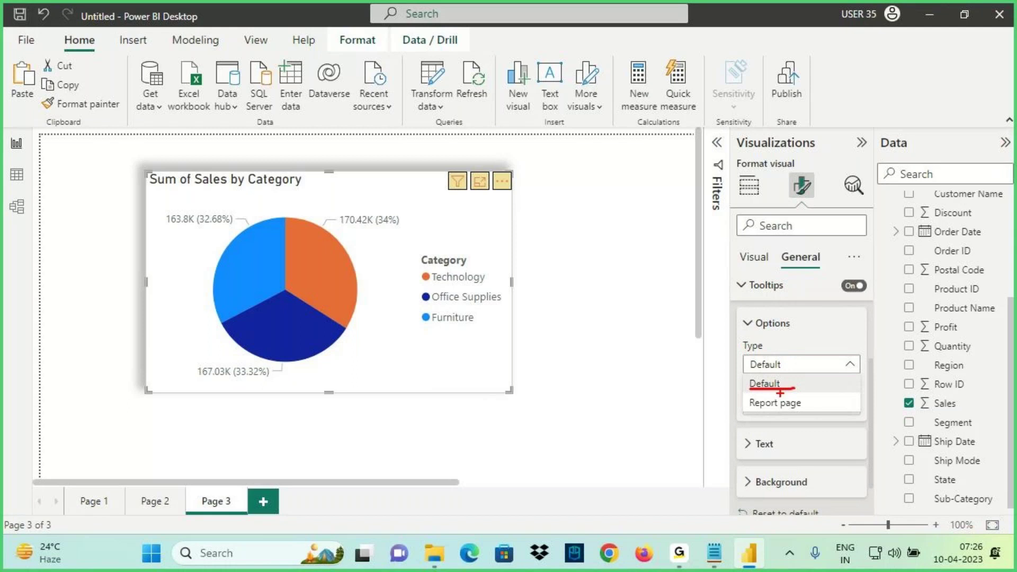
{"action": "left_click_drag", "start_coordinate": [751, 415], "coordinate": [804, 417]}
{"action": "key", "text": "Escape"}
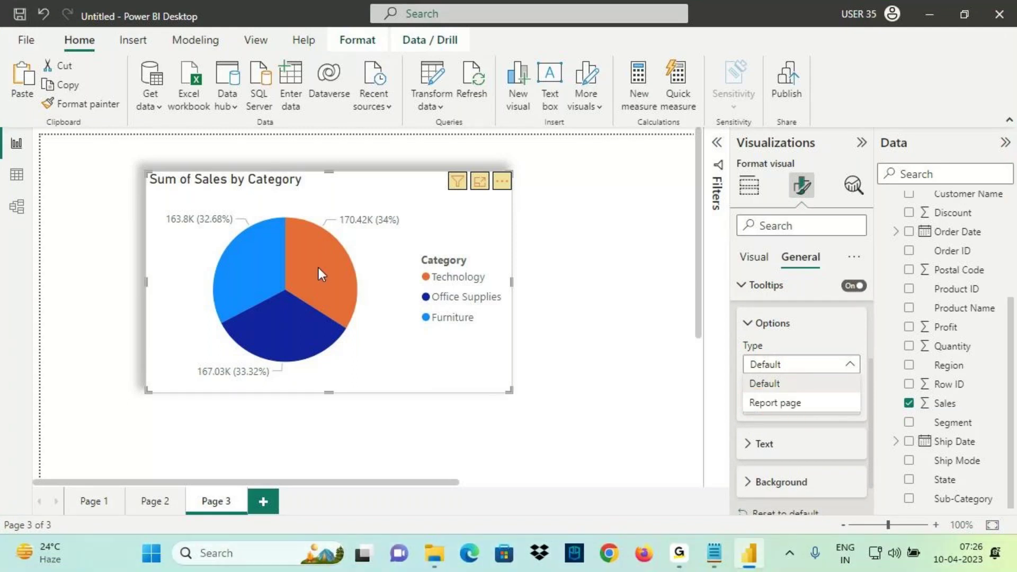
{"action": "key", "text": "Escape"}
{"action": "key", "text": "ctrl+2"}
{"action": "mouse_move", "coordinate": [358, 251]}
{"action": "left_mouse_down"}
{"action": "mouse_move", "coordinate": [473, 305]}
{"action": "mouse_move", "coordinate": [507, 304]}
{"action": "left_mouse_up"}
{"action": "left_click_drag", "start_coordinate": [543, 254], "coordinate": [609, 275]}
{"action": "key", "text": "Escape"}
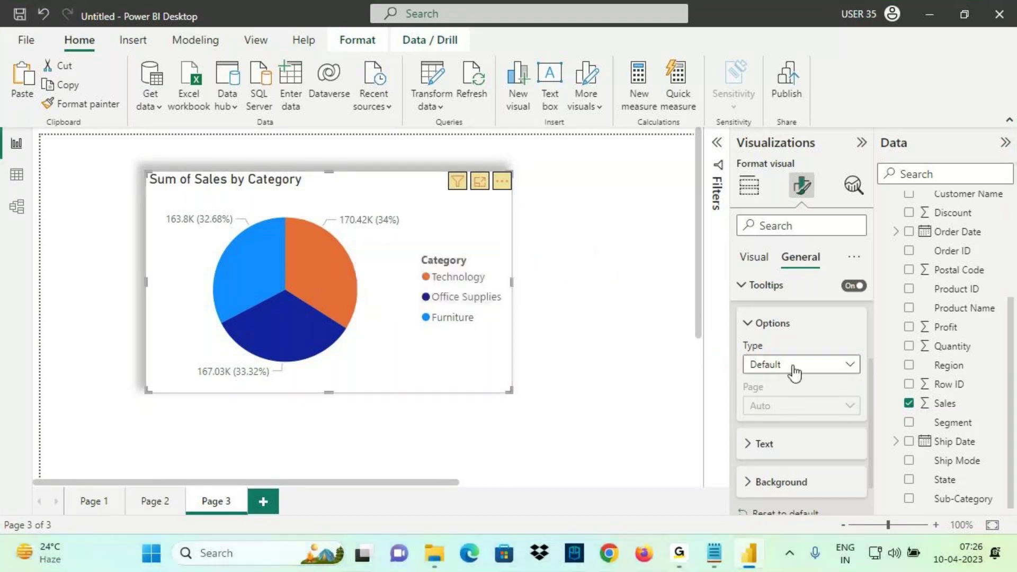
{"action": "left_click", "coordinate": [793, 368]}
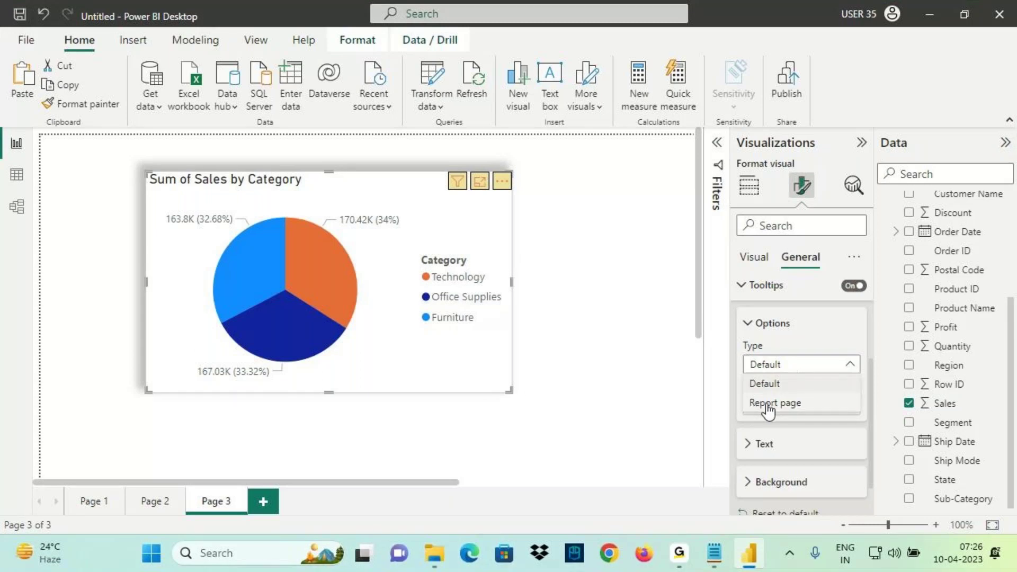
{"action": "key", "text": "ctrl+2"}
{"action": "left_click_drag", "start_coordinate": [742, 390], "coordinate": [809, 414]}
{"action": "left_click_drag", "start_coordinate": [698, 412], "coordinate": [806, 410]}
{"action": "left_click_drag", "start_coordinate": [751, 370], "coordinate": [788, 376]}
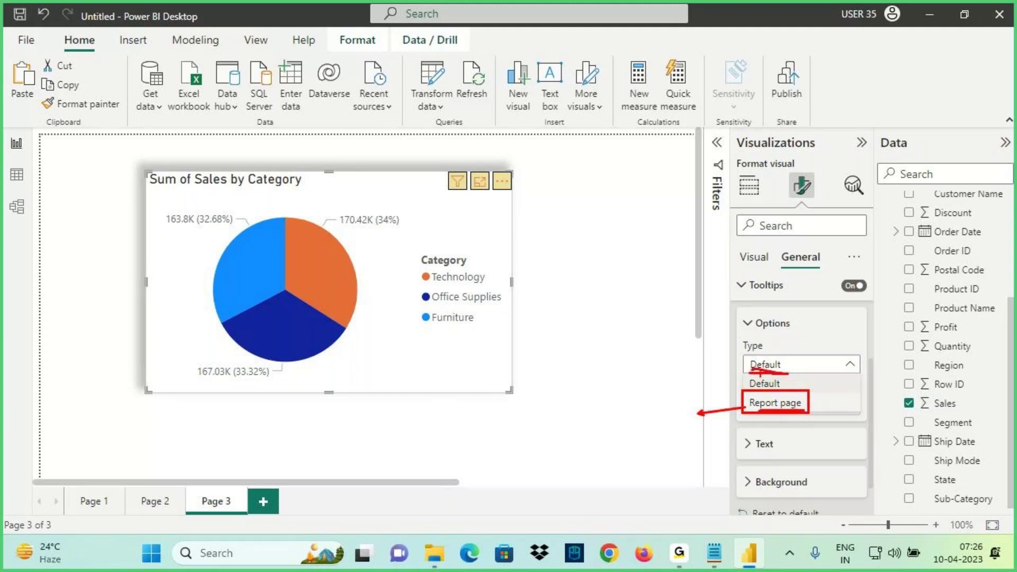
{"action": "key", "text": "Escape"}
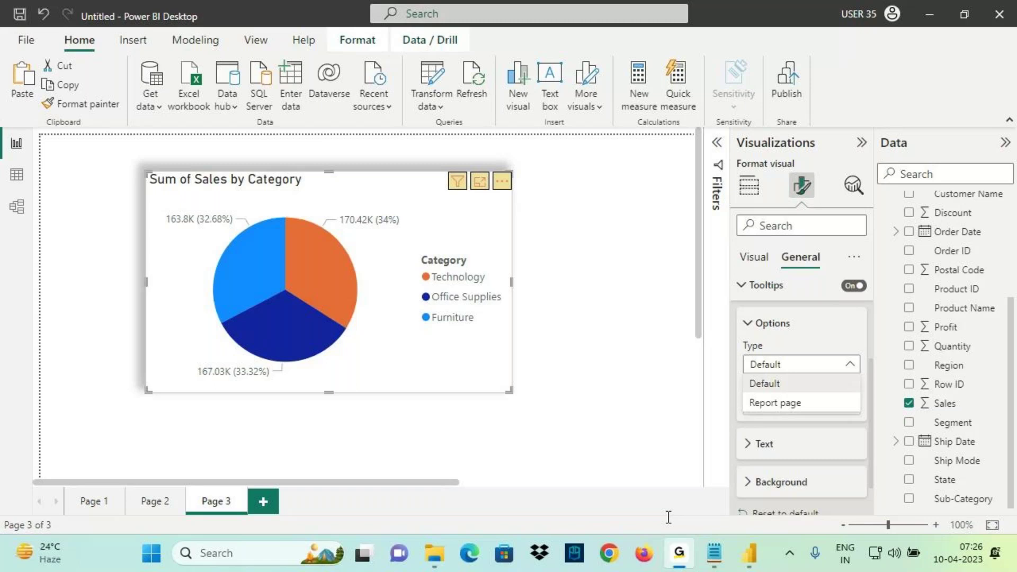
{"action": "mouse_move", "coordinate": [688, 553]}
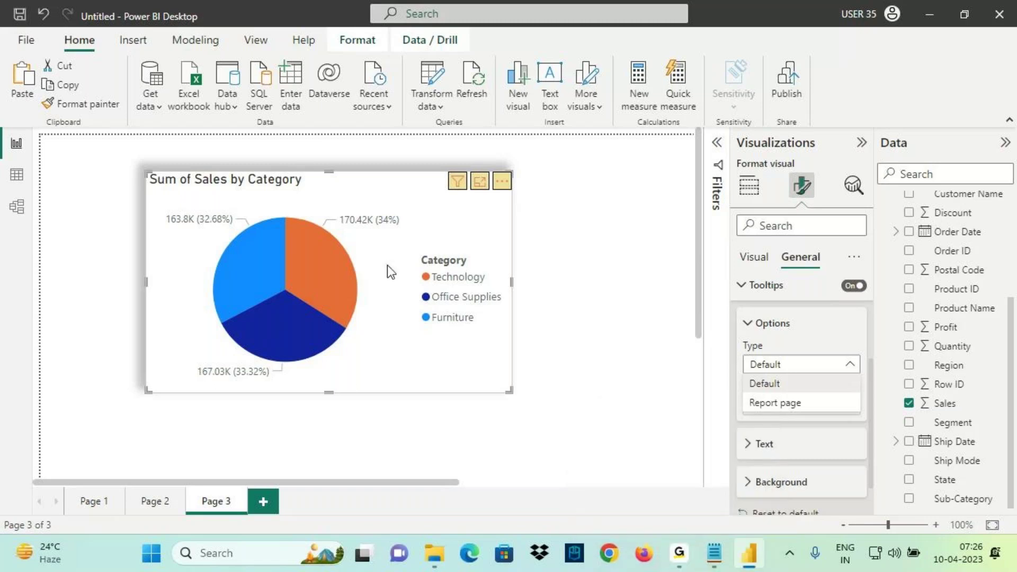
{"action": "left_click", "coordinate": [823, 367]}
Step: Set the tooltip text size to 11 and choose a different Segoe UI font variant
{"action": "left_click", "coordinate": [765, 444]}
{"action": "scroll", "coordinate": [774, 427], "scroll_direction": "down", "scroll_amount": 3}
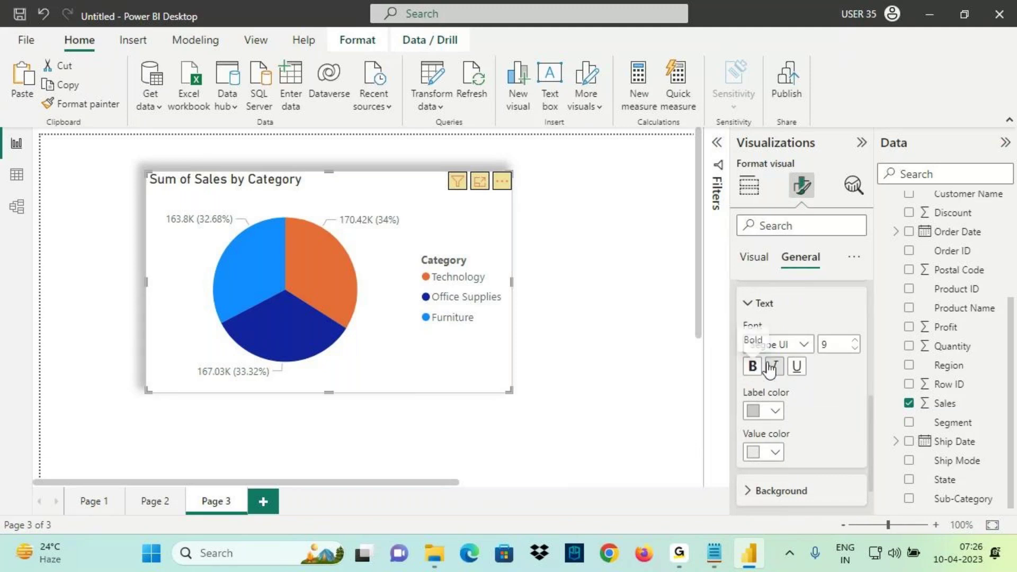
{"action": "left_click", "coordinate": [855, 341]}
{"action": "left_click", "coordinate": [854, 341]}
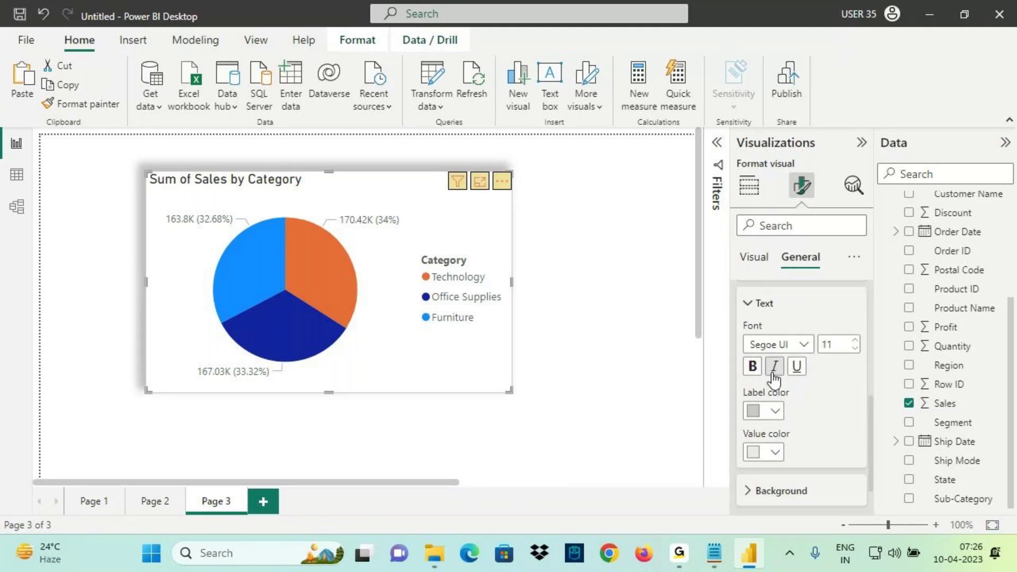
{"action": "left_click", "coordinate": [778, 344]}
{"action": "left_click", "coordinate": [811, 262]}
Step: Set the tooltip's label color to orange and its value color to dark yellow
{"action": "left_click", "coordinate": [768, 412]}
{"action": "left_click", "coordinate": [852, 159]}
{"action": "left_click", "coordinate": [768, 452]}
{"action": "left_click", "coordinate": [941, 201]}
{"action": "scroll", "coordinate": [825, 379], "scroll_direction": "down", "scroll_amount": 1}
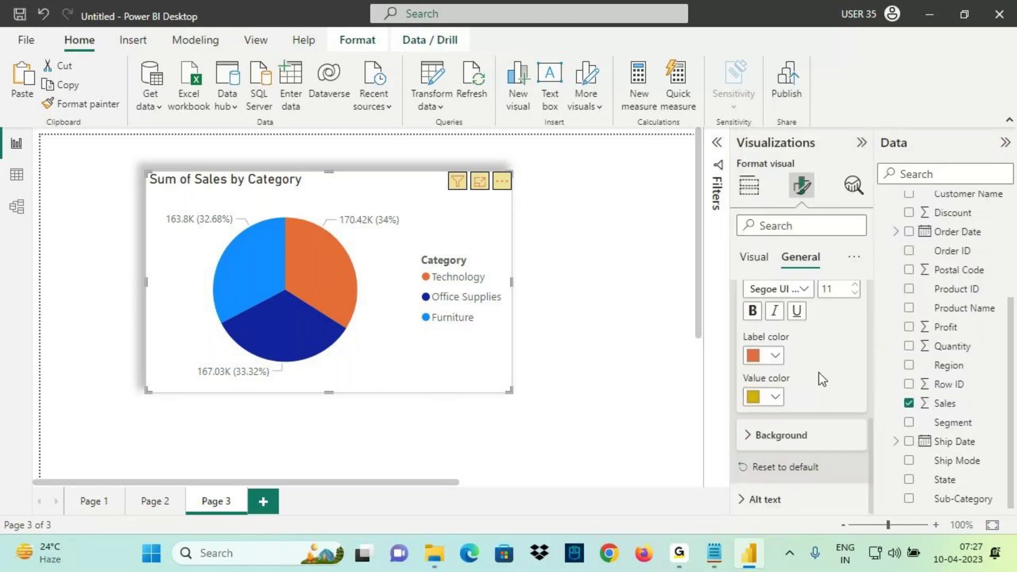
Step: Examine the reformatted label and value text in the Technology slice's tooltip
{"action": "mouse_move", "coordinate": [339, 264]}
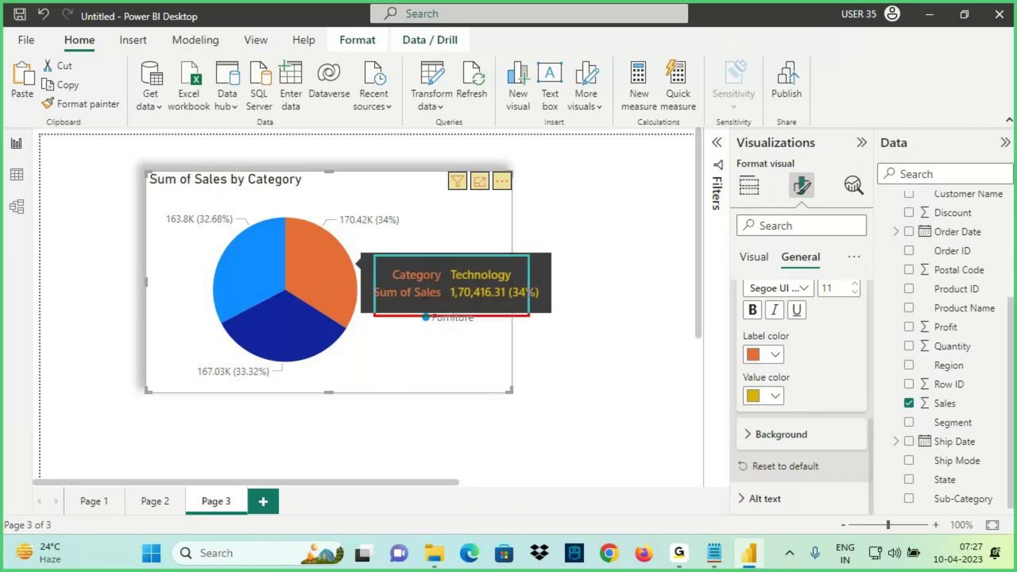
{"action": "left_click_drag", "start_coordinate": [388, 281], "coordinate": [466, 281]}
{"action": "mouse_move", "coordinate": [481, 287]}
{"action": "left_mouse_down"}
{"action": "mouse_move", "coordinate": [536, 285]}
{"action": "mouse_move", "coordinate": [602, 251]}
{"action": "left_mouse_up"}
{"action": "mouse_move", "coordinate": [565, 247]}
{"action": "left_mouse_down"}
{"action": "mouse_move", "coordinate": [602, 251]}
{"action": "mouse_move", "coordinate": [574, 283]}
{"action": "left_mouse_up"}
{"action": "left_click_drag", "start_coordinate": [465, 264], "coordinate": [536, 252]}
{"action": "left_click_drag", "start_coordinate": [584, 229], "coordinate": [609, 264]}
{"action": "key", "text": "Escape"}
Step: Set the tooltip background color to dark blue and check it on the Technology slice
{"action": "left_click", "coordinate": [774, 439]}
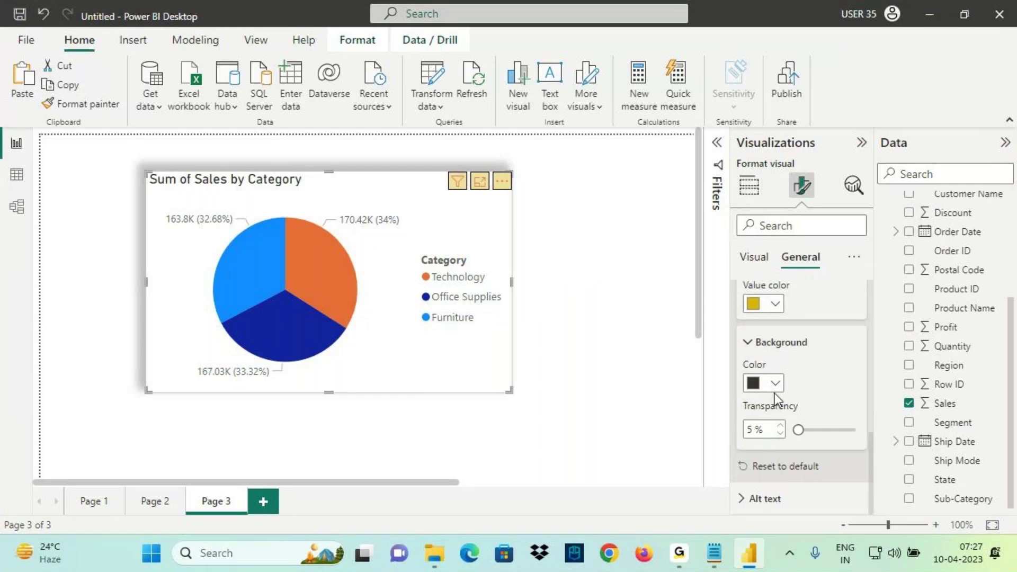
{"action": "left_click", "coordinate": [775, 393]}
{"action": "left_click", "coordinate": [831, 105]}
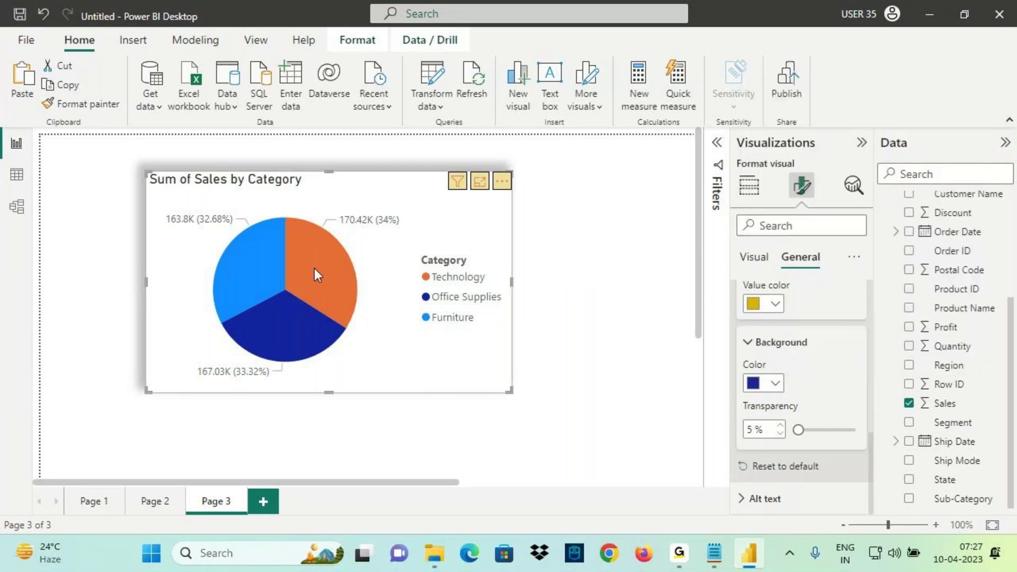
{"action": "mouse_move", "coordinate": [313, 268]}
{"action": "key", "text": "ctrl+2"}
{"action": "left_click_drag", "start_coordinate": [403, 267], "coordinate": [487, 262]}
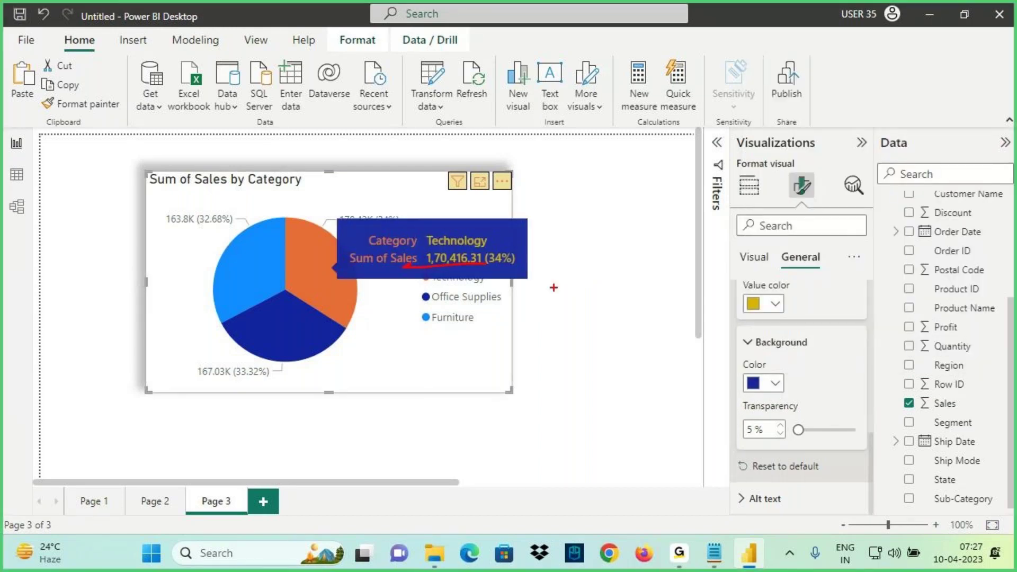
{"action": "left_click_drag", "start_coordinate": [746, 402], "coordinate": [815, 396]}
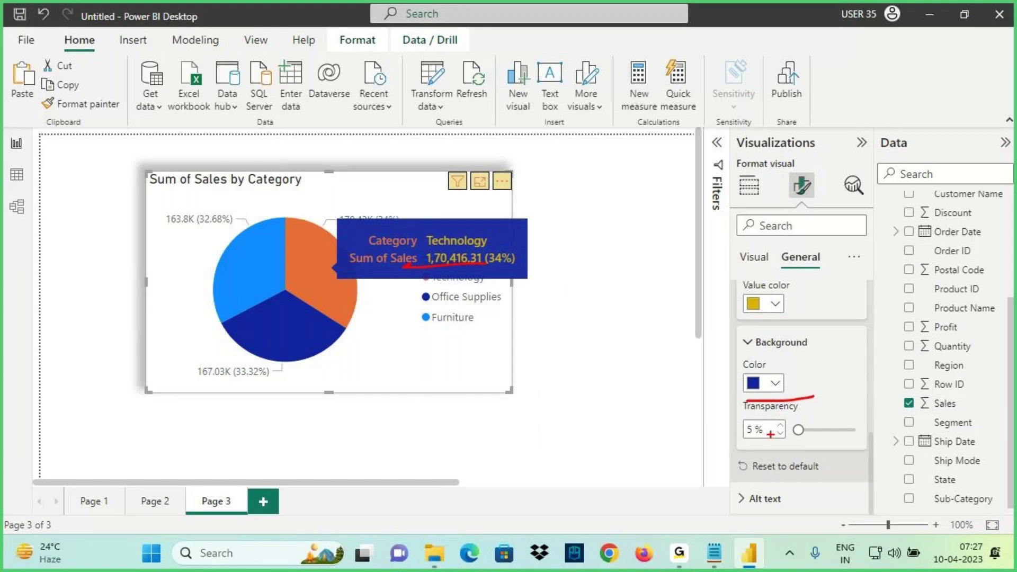
{"action": "key", "text": "Escape"}
Step: Review the tooltip type choices in the Options group once more and collapse the Tooltips settings
{"action": "scroll", "coordinate": [770, 389], "scroll_direction": "up", "scroll_amount": 6}
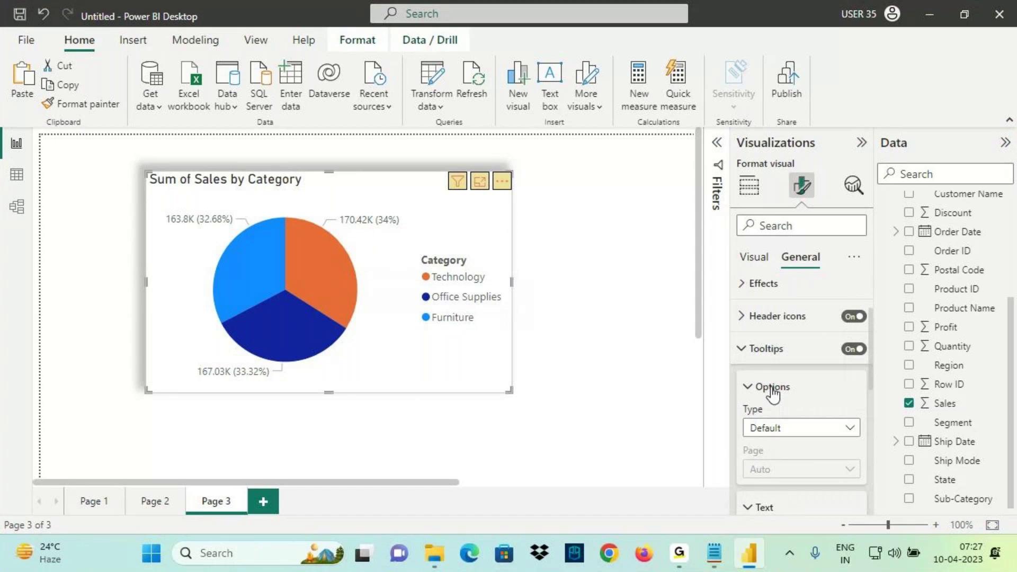
{"action": "scroll", "coordinate": [774, 357], "scroll_direction": "up", "scroll_amount": 3}
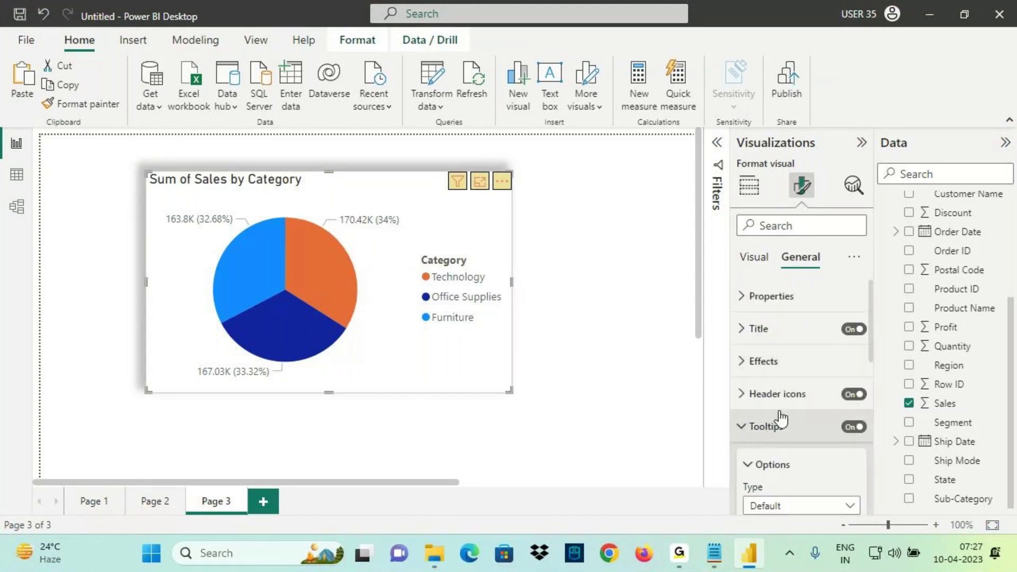
{"action": "scroll", "coordinate": [767, 432], "scroll_direction": "down", "scroll_amount": 2}
{"action": "left_click", "coordinate": [763, 402]}
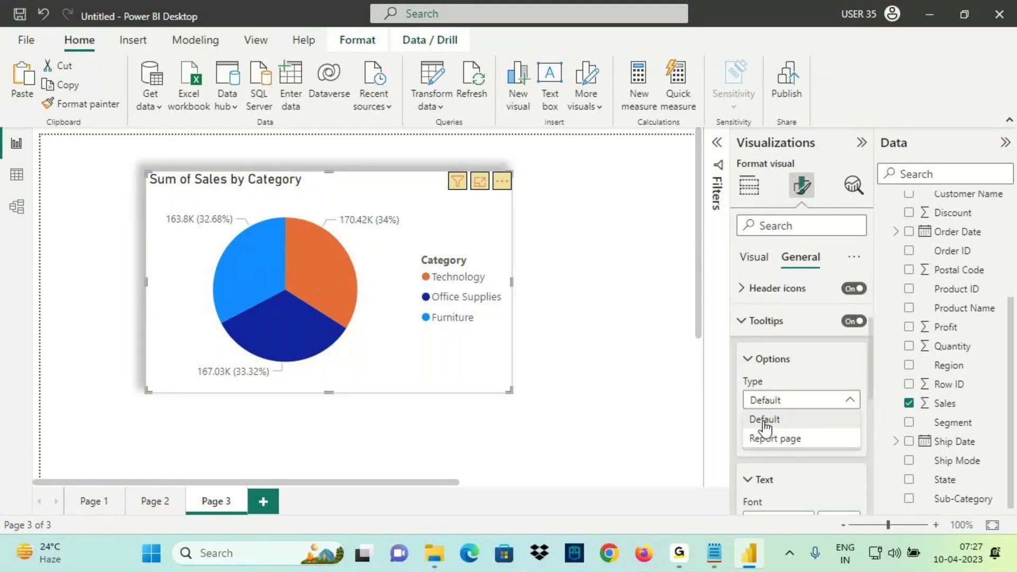
{"action": "mouse_move", "coordinate": [740, 440]}
{"action": "left_mouse_down"}
{"action": "mouse_move", "coordinate": [614, 424]}
{"action": "mouse_move", "coordinate": [643, 411]}
{"action": "mouse_move", "coordinate": [664, 421]}
{"action": "left_mouse_up"}
{"action": "left_click", "coordinate": [779, 365]}
{"action": "left_click", "coordinate": [773, 363]}
{"action": "left_click", "coordinate": [766, 321]}
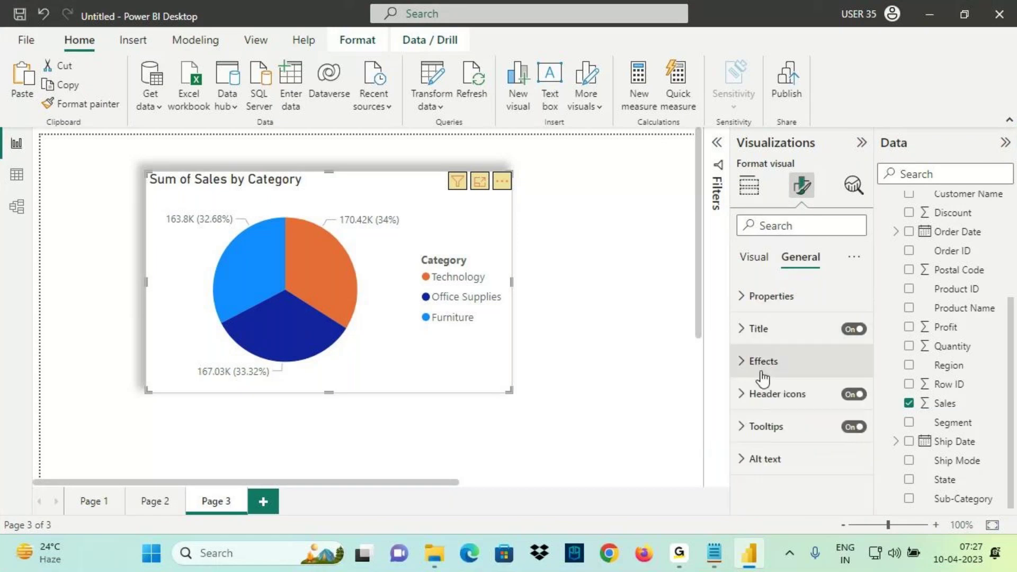
Step: Expand the pie chart's Alt text settings and examine the screen reader description field
{"action": "left_click", "coordinate": [772, 467]}
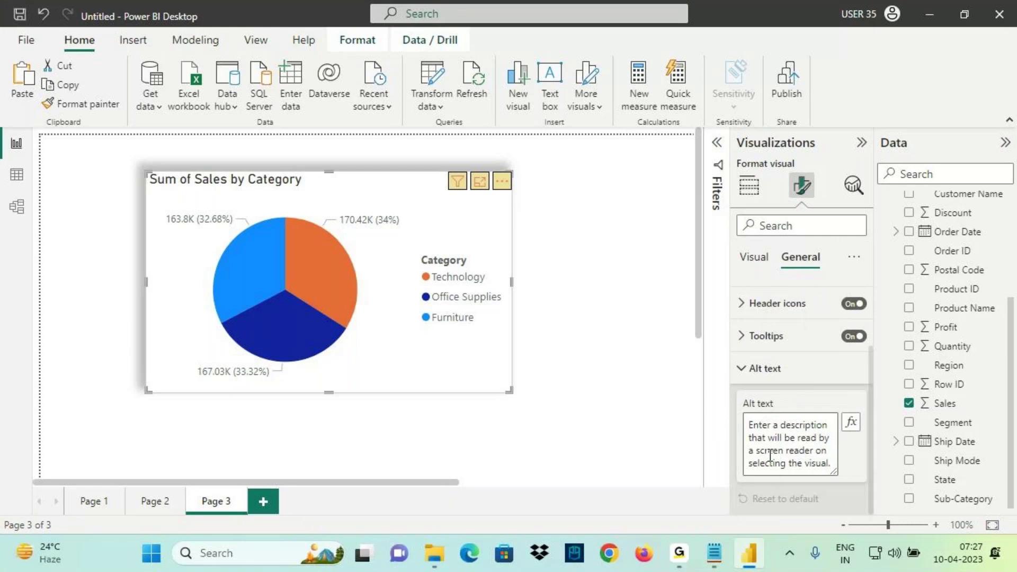
{"action": "left_click_drag", "start_coordinate": [744, 419], "coordinate": [836, 478]}
{"action": "mouse_move", "coordinate": [295, 134]}
{"action": "left_mouse_down"}
{"action": "mouse_move", "coordinate": [320, 197]}
{"action": "mouse_move", "coordinate": [336, 169]}
{"action": "left_mouse_up"}
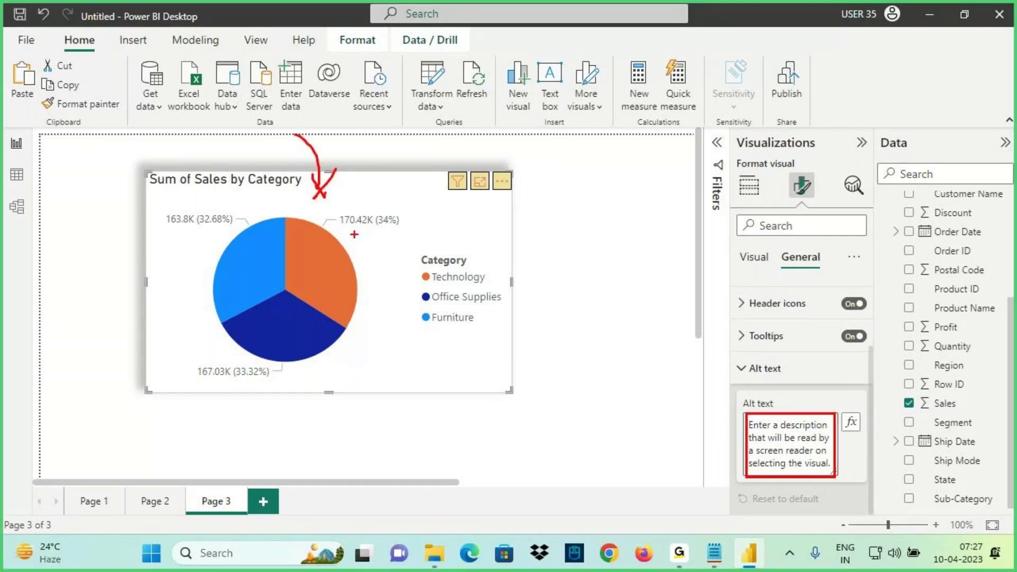
{"action": "left_click_drag", "start_coordinate": [353, 222], "coordinate": [423, 238]}
{"action": "mouse_move", "coordinate": [400, 218]}
{"action": "left_mouse_down"}
{"action": "mouse_move", "coordinate": [406, 224]}
{"action": "mouse_move", "coordinate": [368, 267]}
{"action": "left_mouse_up"}
{"action": "left_click_drag", "start_coordinate": [703, 416], "coordinate": [742, 422]}
{"action": "left_click_drag", "start_coordinate": [744, 419], "coordinate": [721, 445]}
{"action": "mouse_move", "coordinate": [348, 225]}
{"action": "left_mouse_down"}
{"action": "mouse_move", "coordinate": [426, 235]}
{"action": "mouse_move", "coordinate": [438, 217]}
{"action": "left_mouse_up"}
{"action": "mouse_move", "coordinate": [440, 172]}
{"action": "left_mouse_down"}
{"action": "mouse_move", "coordinate": [432, 233]}
{"action": "mouse_move", "coordinate": [366, 267]}
{"action": "left_mouse_up"}
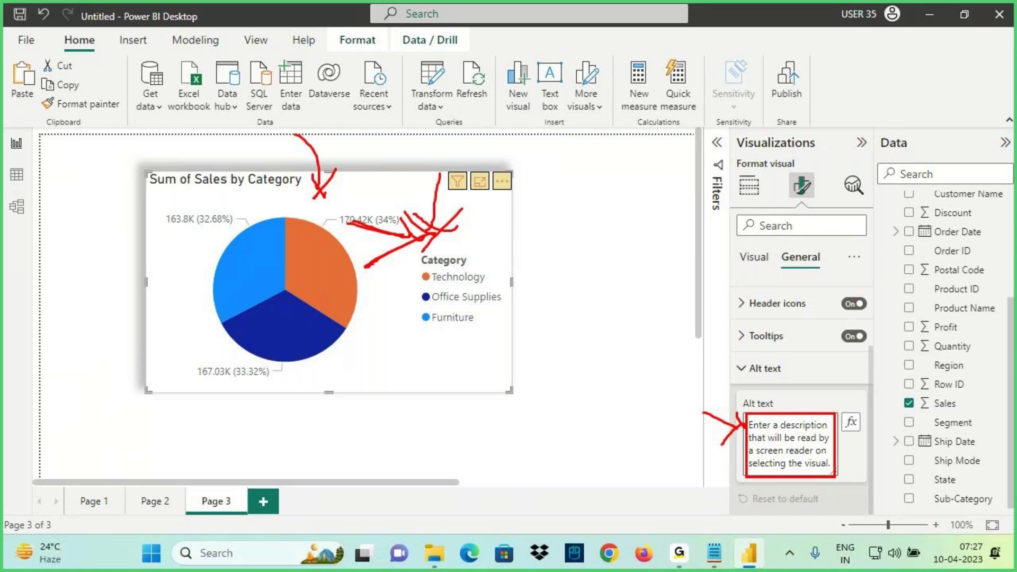
{"action": "mouse_move", "coordinate": [804, 424]}
{"action": "left_mouse_down"}
{"action": "mouse_move", "coordinate": [779, 479]}
{"action": "mouse_move", "coordinate": [784, 421]}
{"action": "mouse_move", "coordinate": [803, 424]}
{"action": "mouse_move", "coordinate": [741, 470]}
{"action": "left_mouse_up"}
{"action": "left_click_drag", "start_coordinate": [747, 435], "coordinate": [788, 483]}
{"action": "key", "text": "Escape"}
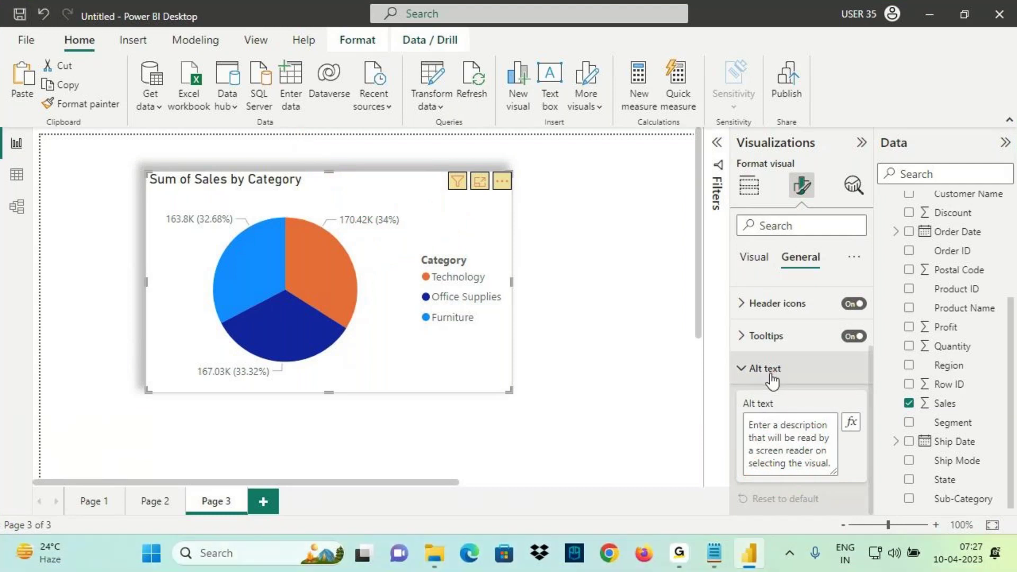
Step: Collapse the Alt text settings and select the Region slicer on Page 1
{"action": "left_click", "coordinate": [772, 372]}
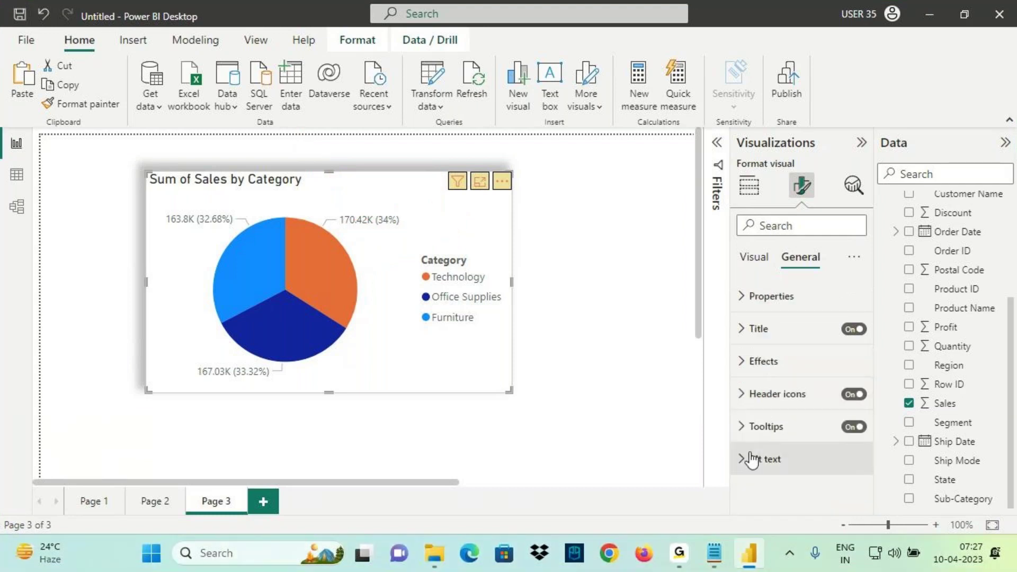
{"action": "left_click", "coordinate": [809, 268]}
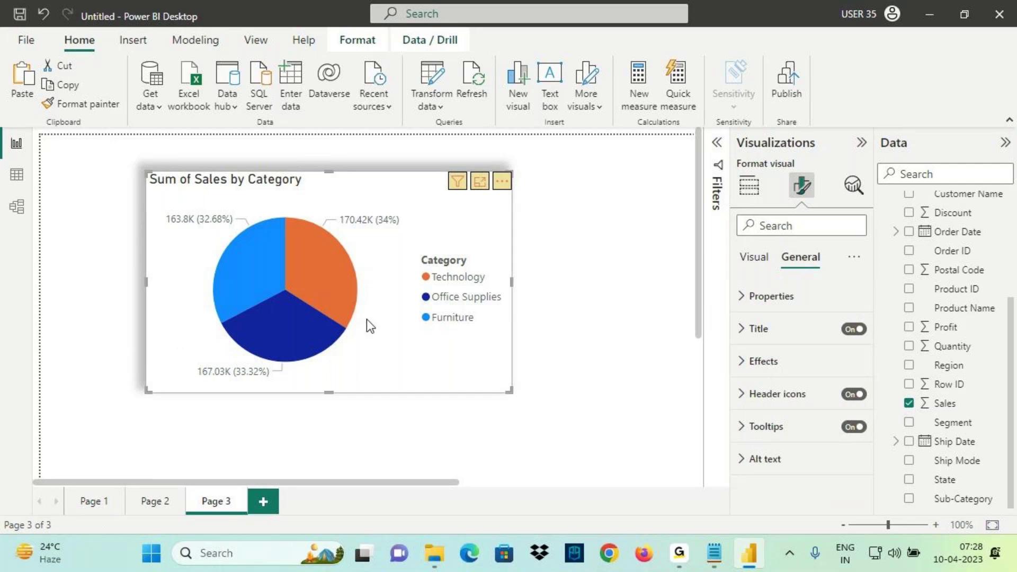
{"action": "left_click", "coordinate": [91, 500]}
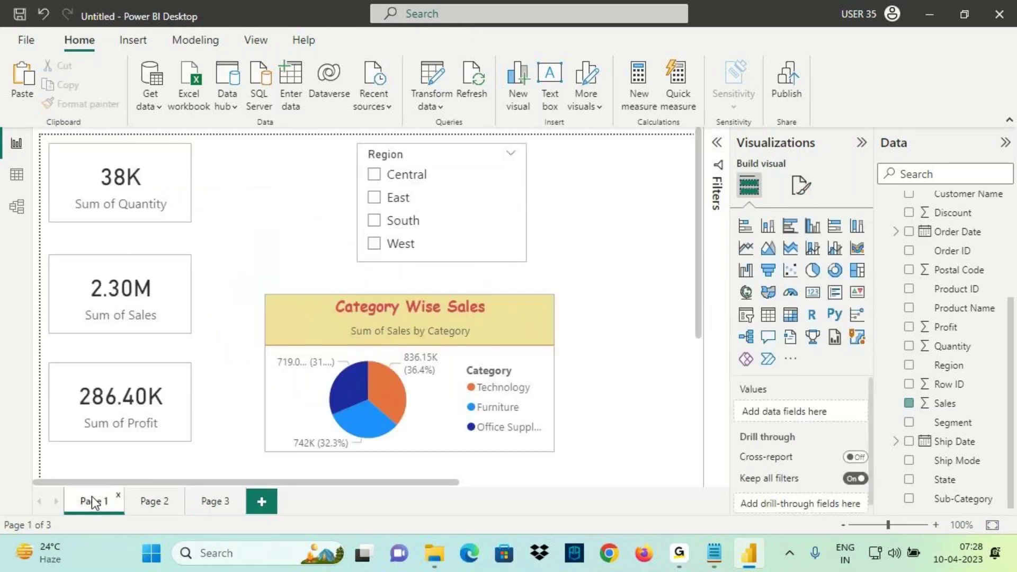
{"action": "left_click", "coordinate": [405, 265]}
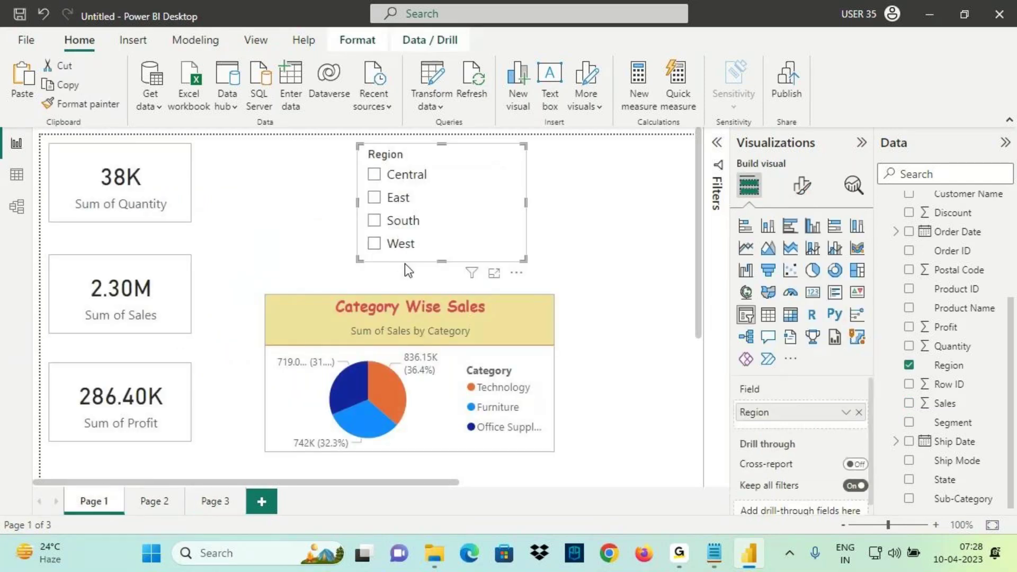
Step: Switch to the Notepad notes and review the Categories of Visuals list, focusing on Visuals for Filtering the Data
{"action": "left_click", "coordinate": [714, 553]}
{"action": "scroll", "coordinate": [165, 263], "scroll_direction": "up", "scroll_amount": 5}
{"action": "scroll", "coordinate": [165, 263], "scroll_direction": "up", "scroll_amount": 4}
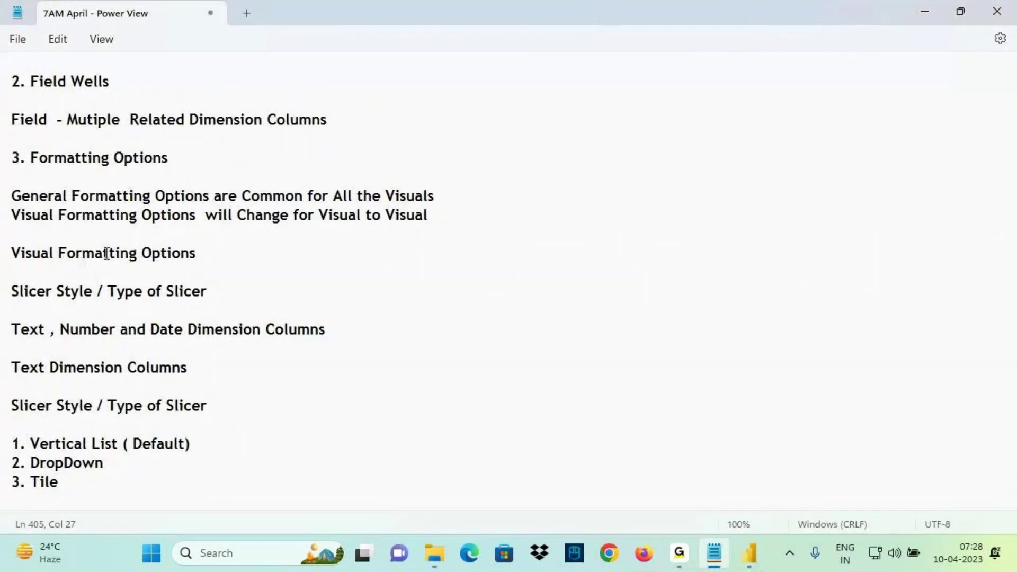
{"action": "scroll", "coordinate": [83, 264], "scroll_direction": "up", "scroll_amount": 4}
{"action": "scroll", "coordinate": [122, 227], "scroll_direction": "up", "scroll_amount": 6}
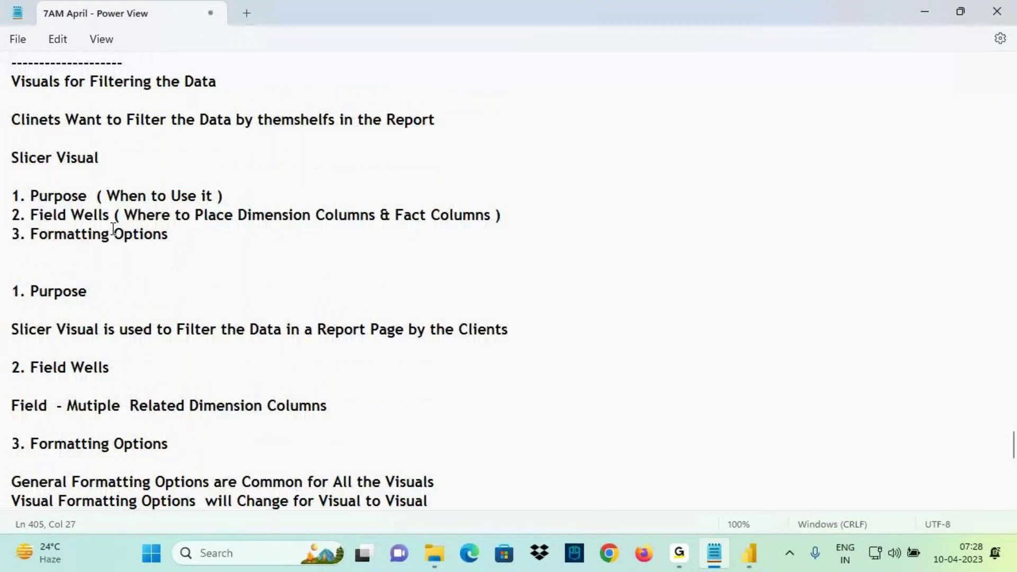
{"action": "left_click_drag", "start_coordinate": [81, 215], "coordinate": [248, 212]}
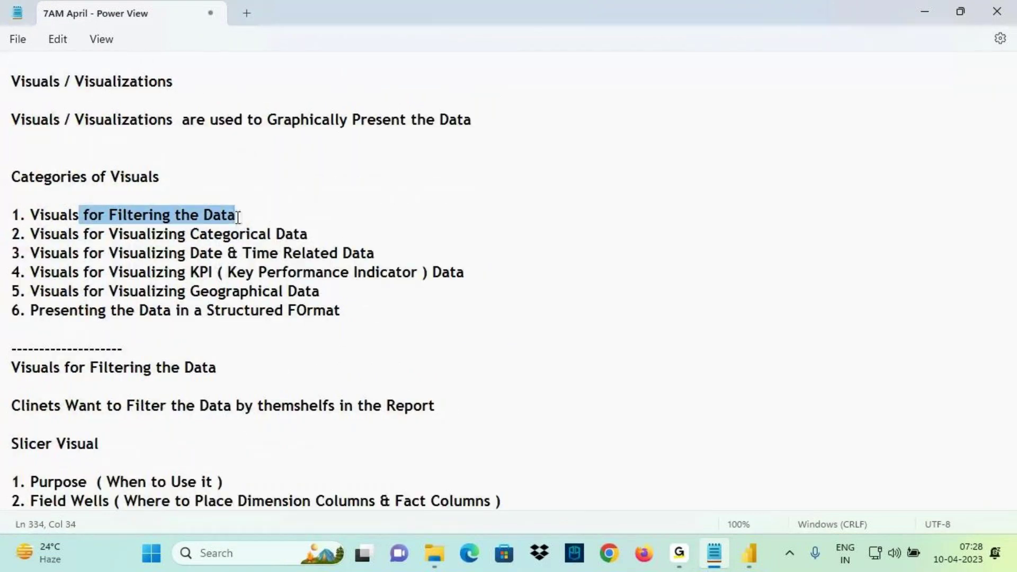
{"action": "left_click", "coordinate": [190, 226]}
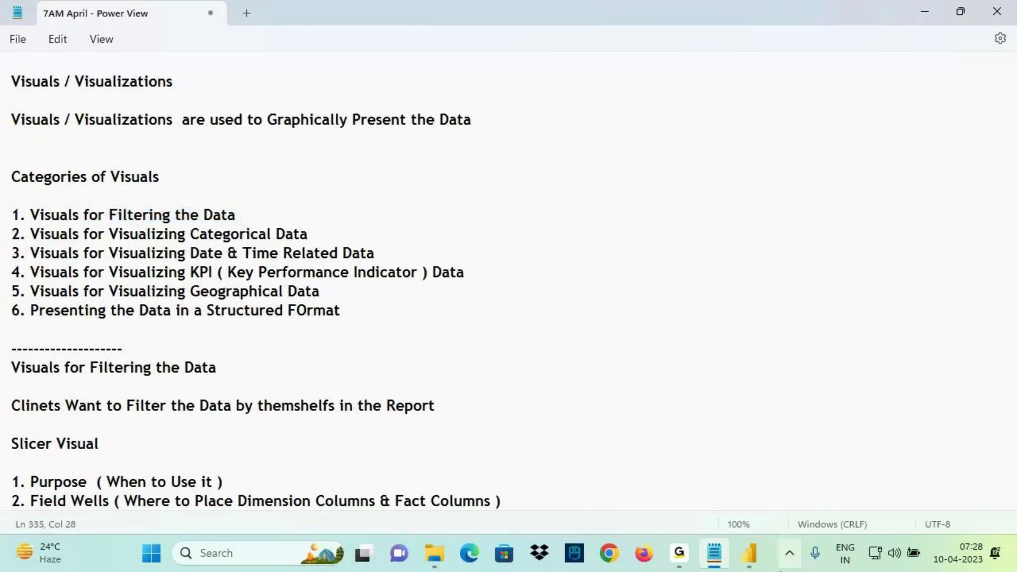
Step: Switch to Power BI Desktop and annotate the screen by circling the slicer visual type, writing "10 Reports" and drawing arrows to the Region slicer
{"action": "left_click", "coordinate": [749, 553]}
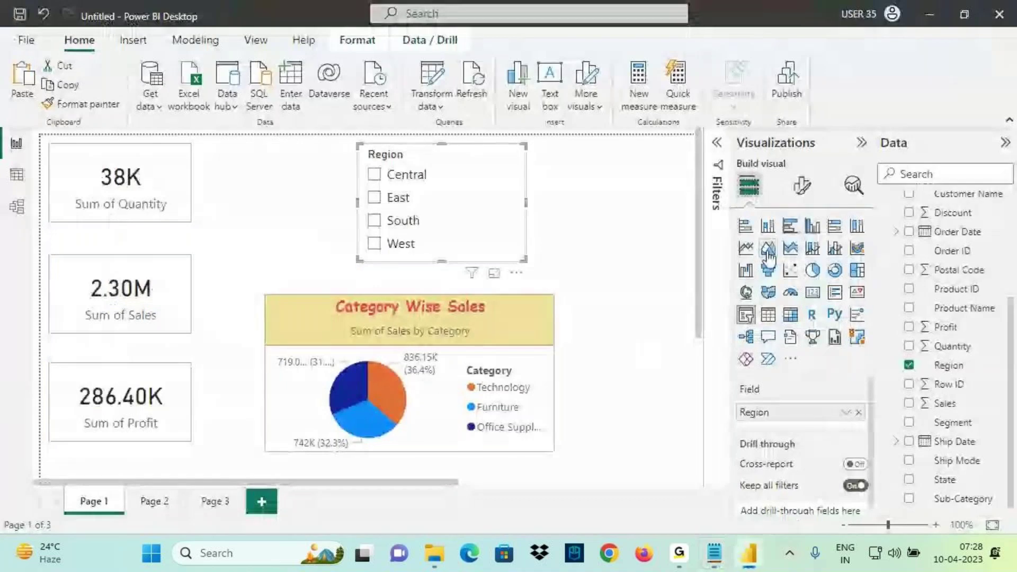
{"action": "key", "text": "ctrl+2"}
{"action": "left_click_drag", "start_coordinate": [725, 317], "coordinate": [730, 306]}
{"action": "left_click_drag", "start_coordinate": [542, 106], "coordinate": [541, 148]}
{"action": "left_click_drag", "start_coordinate": [573, 116], "coordinate": [570, 117]}
{"action": "left_click_drag", "start_coordinate": [583, 103], "coordinate": [607, 97]}
{"action": "mouse_move", "coordinate": [599, 100]}
{"action": "left_mouse_down"}
{"action": "mouse_move", "coordinate": [592, 128]}
{"action": "mouse_move", "coordinate": [638, 133]}
{"action": "mouse_move", "coordinate": [633, 152]}
{"action": "left_mouse_up"}
{"action": "left_click_drag", "start_coordinate": [641, 117], "coordinate": [678, 114]}
{"action": "mouse_move", "coordinate": [680, 99]}
{"action": "left_mouse_down"}
{"action": "mouse_move", "coordinate": [684, 133]}
{"action": "mouse_move", "coordinate": [674, 124]}
{"action": "mouse_move", "coordinate": [690, 138]}
{"action": "left_mouse_up"}
{"action": "left_click_drag", "start_coordinate": [570, 153], "coordinate": [705, 128]}
{"action": "mouse_move", "coordinate": [676, 95]}
{"action": "left_mouse_down"}
{"action": "mouse_move", "coordinate": [465, 68]}
{"action": "mouse_move", "coordinate": [400, 168]}
{"action": "mouse_move", "coordinate": [453, 152]}
{"action": "left_mouse_up"}
{"action": "left_click_drag", "start_coordinate": [461, 144], "coordinate": [478, 157]}
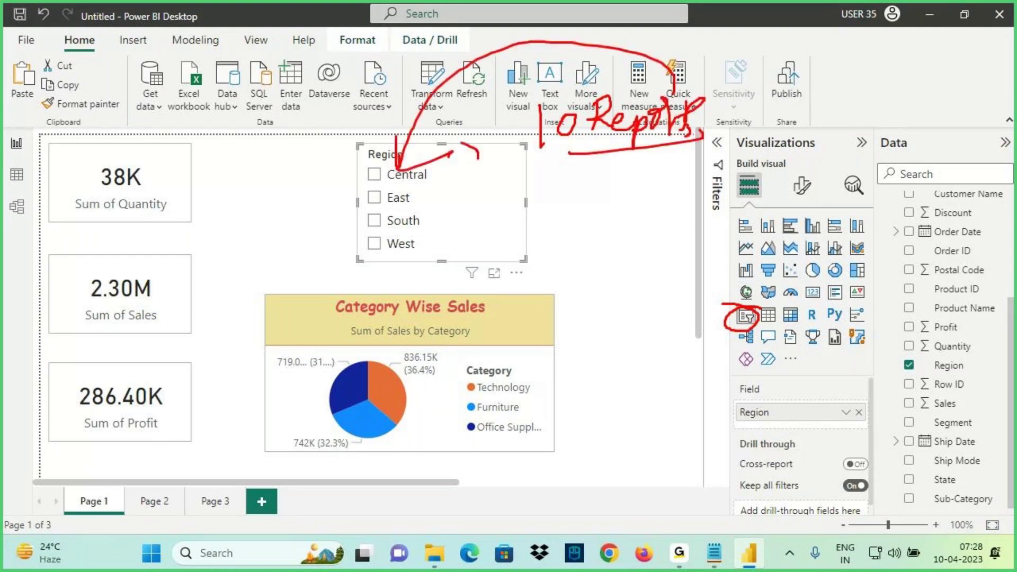
{"action": "mouse_move", "coordinate": [405, 143]}
{"action": "left_mouse_down"}
{"action": "mouse_move", "coordinate": [480, 159]}
{"action": "mouse_move", "coordinate": [400, 151]}
{"action": "mouse_move", "coordinate": [631, 150]}
{"action": "left_mouse_up"}
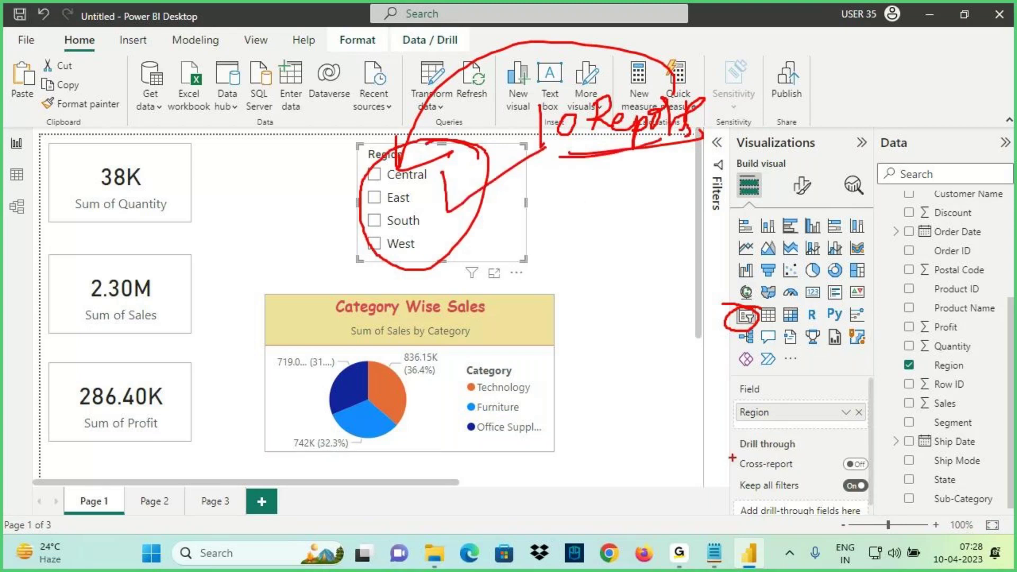
Step: Return to the Notepad notes and highlight the Visuals for Filtering the Data entry in the categories list
{"action": "left_click", "coordinate": [715, 565]}
{"action": "key", "text": "shift+Right"}
{"action": "key", "text": "shift+Right"}
{"action": "key", "text": "shift+Right"}
{"action": "key", "text": "shift+Right"}
{"action": "key", "text": "shift+Right"}
{"action": "key", "text": "shift+Right"}
{"action": "key", "text": "shift+Right"}
{"action": "key", "text": "shift+Right"}
{"action": "key", "text": "shift+Right"}
{"action": "key", "text": "shift+Right"}
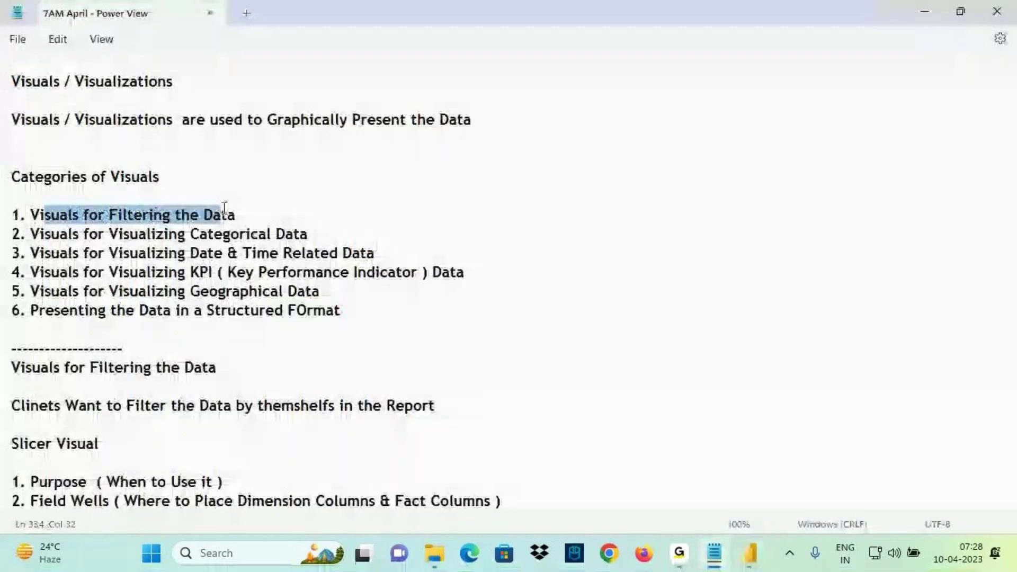
Step: Copy "Visuals for Visualizing Categorical Data" to the end of the notes as a heading under a dashed separator line and save the file
{"action": "left_click", "coordinate": [34, 233]}
{"action": "left_click_drag", "start_coordinate": [33, 233], "coordinate": [309, 233]}
{"action": "key", "text": "ctrl+c"}
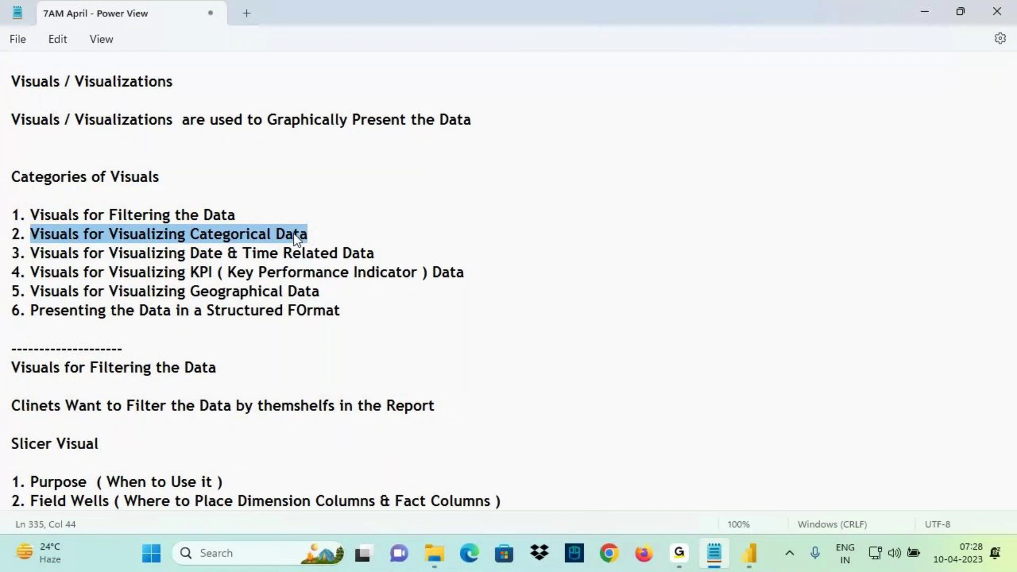
{"action": "scroll", "coordinate": [291, 224], "scroll_direction": "down", "scroll_amount": 20}
{"action": "left_click", "coordinate": [30, 435]}
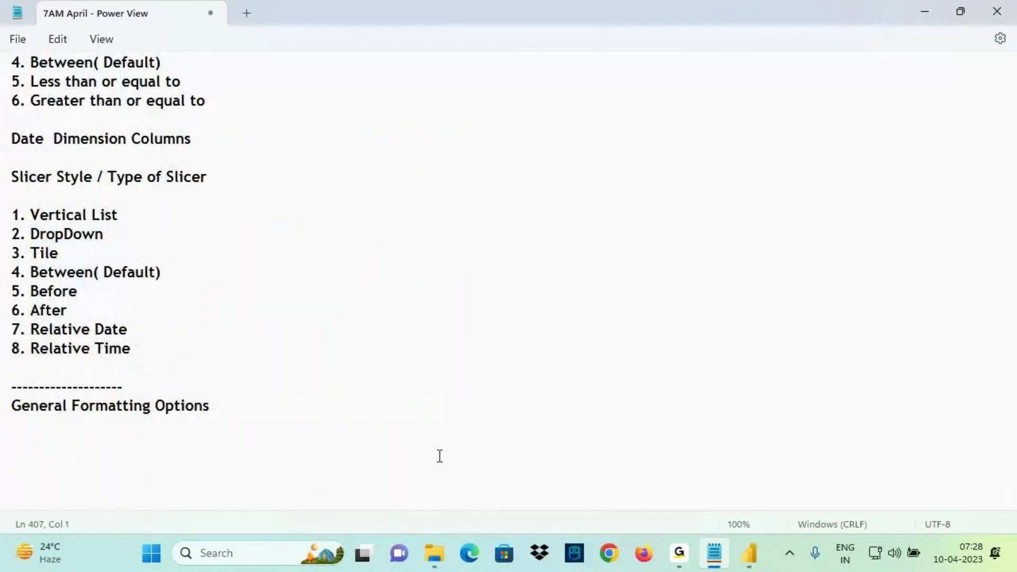
{"action": "type", "text": "---------------------"}
{"action": "key", "text": "Return"}
{"action": "key", "text": "ctrl+v"}
{"action": "key", "text": "ctrl+s"}
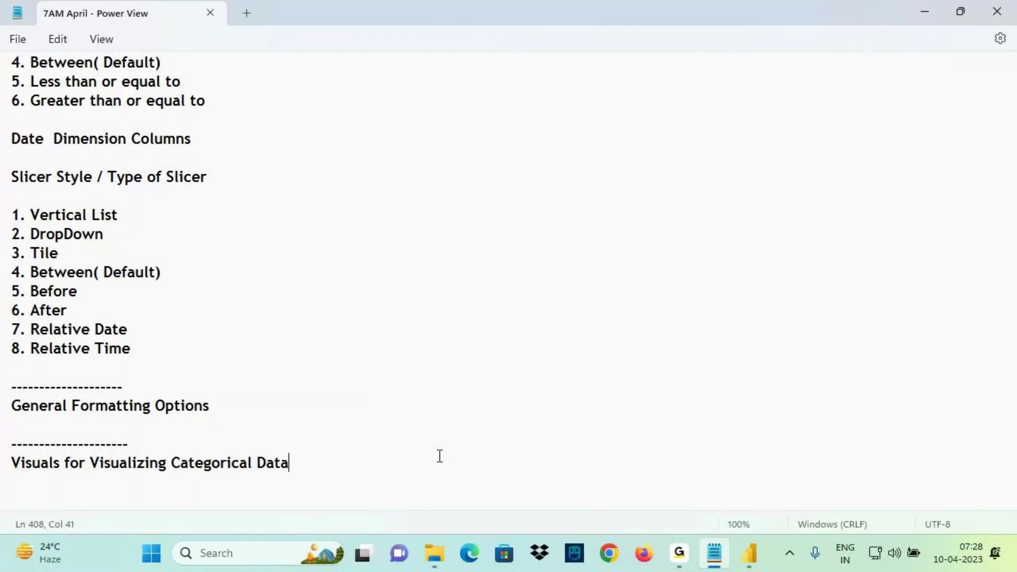
Step: Add 19 line breaks below the Visuals for Visualizing Categorical Data heading and highlight the words Categorical Data
{"action": "key", "text": "Return"}
{"action": "key", "text": "Return"}
{"action": "key", "text": "Return"}
{"action": "key", "text": "Return"}
{"action": "key", "text": "Return"}
{"action": "key", "text": "Return"}
{"action": "key", "text": "Return"}
{"action": "key", "text": "Return"}
{"action": "key", "text": "Return"}
{"action": "key", "text": "Return"}
{"action": "key", "text": "Return"}
{"action": "key", "text": "Return"}
{"action": "key", "text": "Return"}
{"action": "key", "text": "Return"}
{"action": "key", "text": "Return"}
{"action": "key", "text": "Return"}
{"action": "key", "text": "Return"}
{"action": "key", "text": "Return"}
{"action": "key", "text": "Return"}
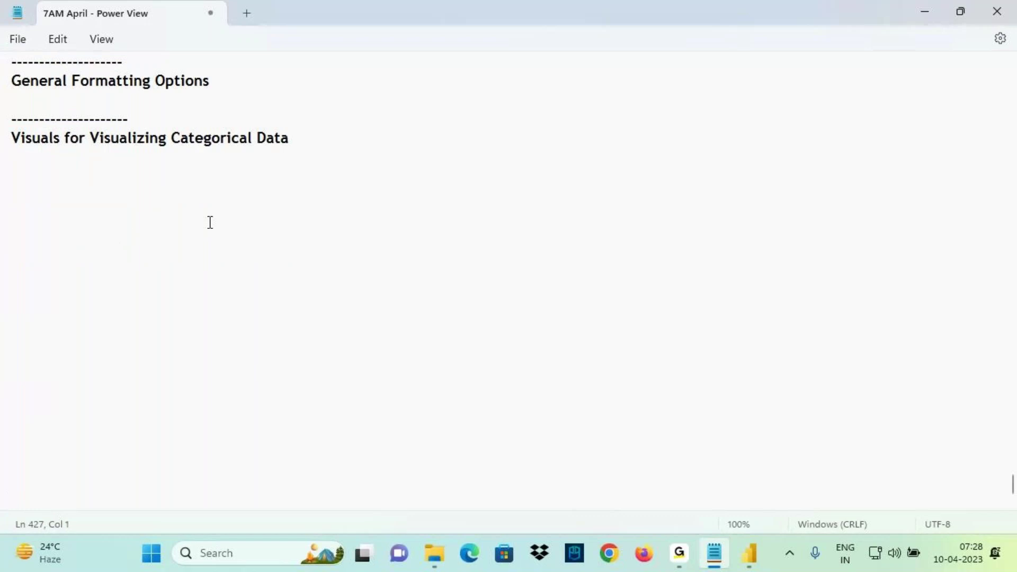
{"action": "left_click_drag", "start_coordinate": [166, 140], "coordinate": [294, 136]}
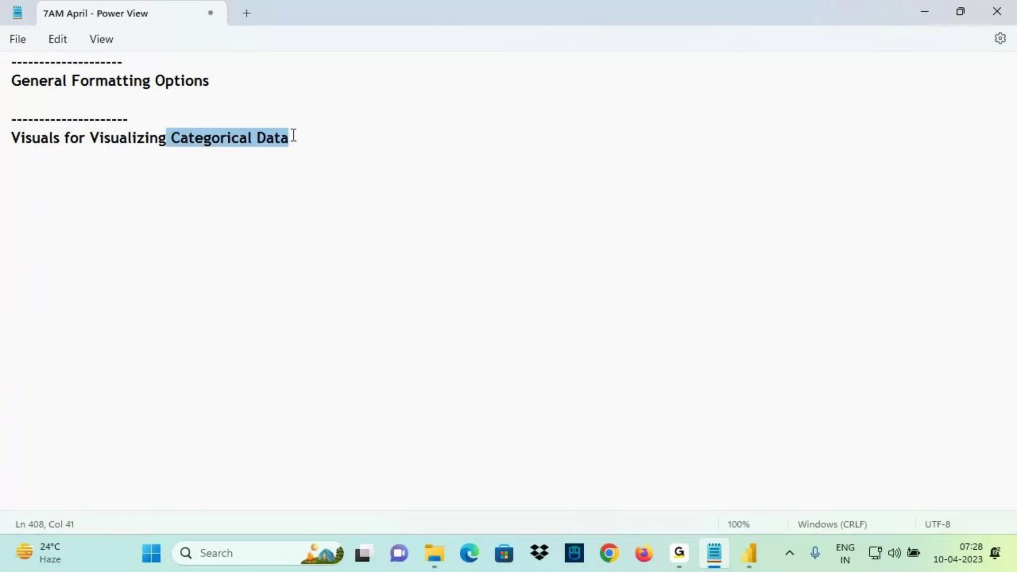
Step: Switch to Power BI Desktop, show the Orders table in Data view and examine its columns
{"action": "left_click", "coordinate": [756, 561]}
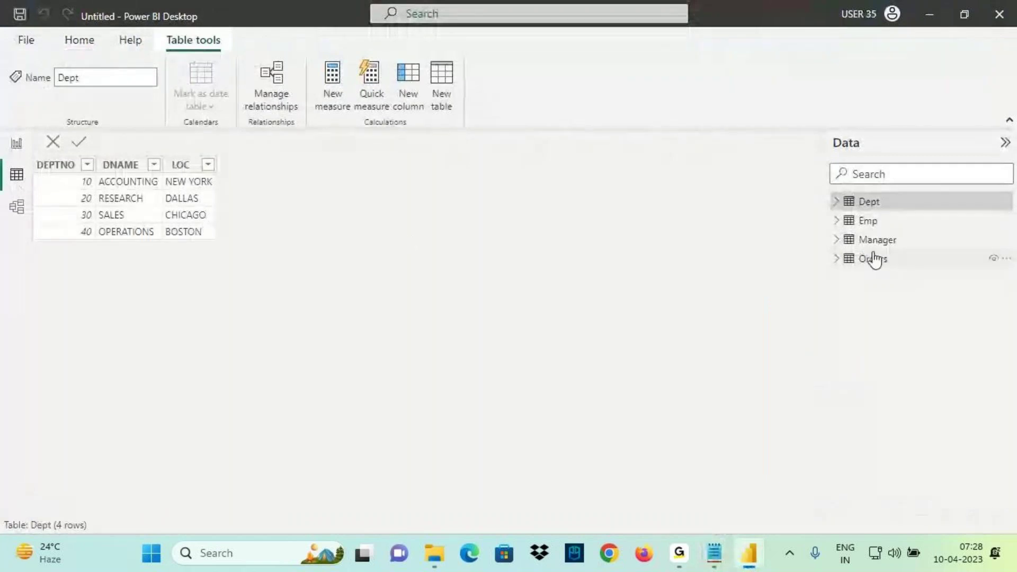
{"action": "left_click", "coordinate": [873, 259]}
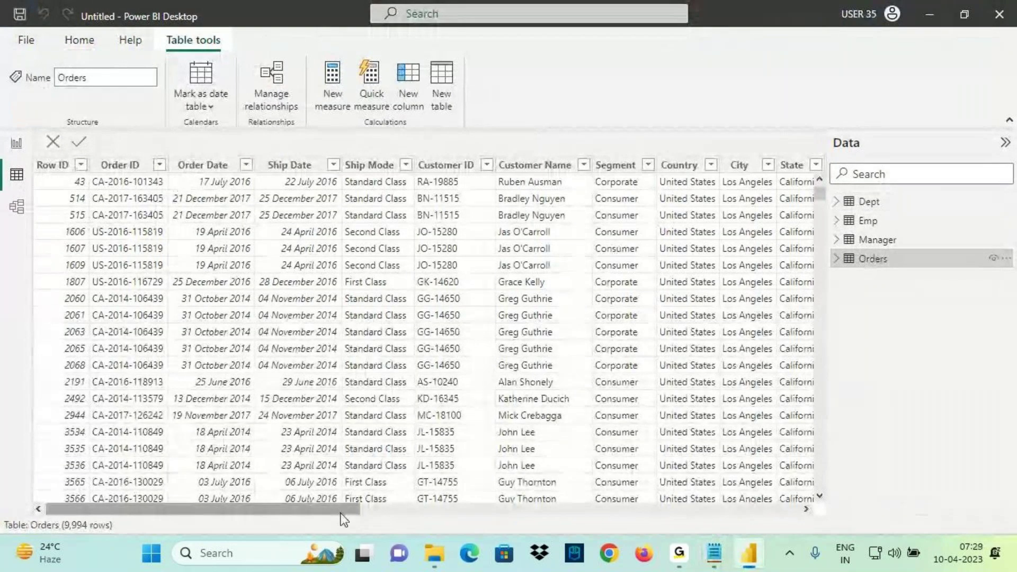
{"action": "left_click_drag", "start_coordinate": [341, 514], "coordinate": [564, 516]}
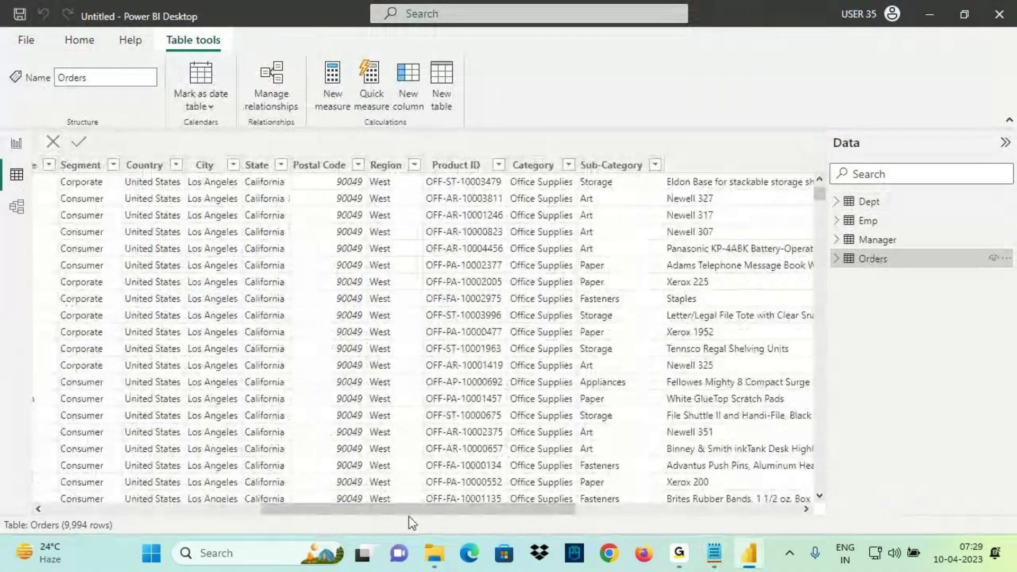
{"action": "left_click_drag", "start_coordinate": [408, 516], "coordinate": [318, 516]}
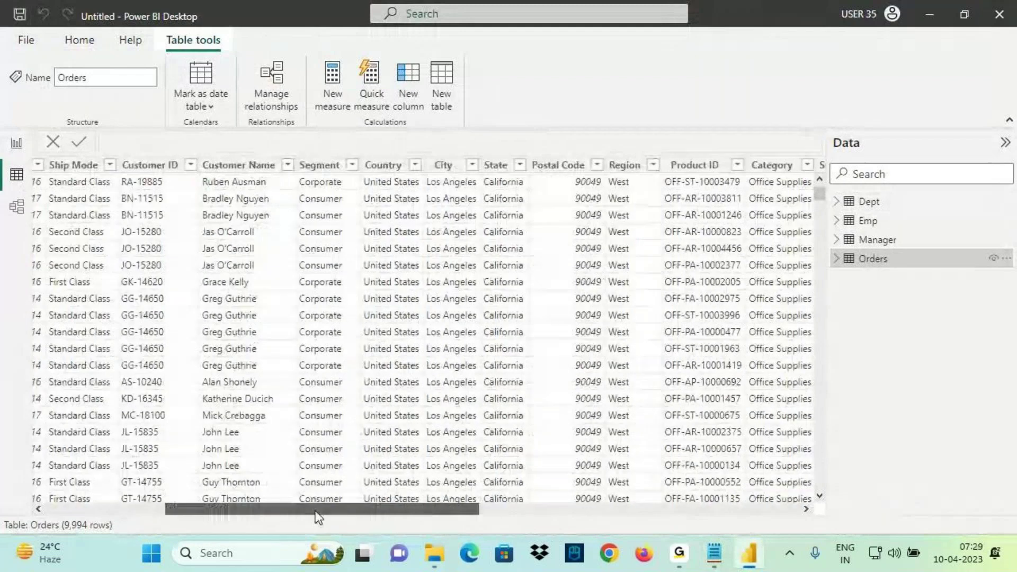
Step: List the Ship Mode column's distinct values in its filter and mark all four with underlines and a bracket
{"action": "left_click", "coordinate": [73, 165]}
{"action": "left_click_drag", "start_coordinate": [110, 154], "coordinate": [153, 98]}
{"action": "left_click", "coordinate": [129, 165]}
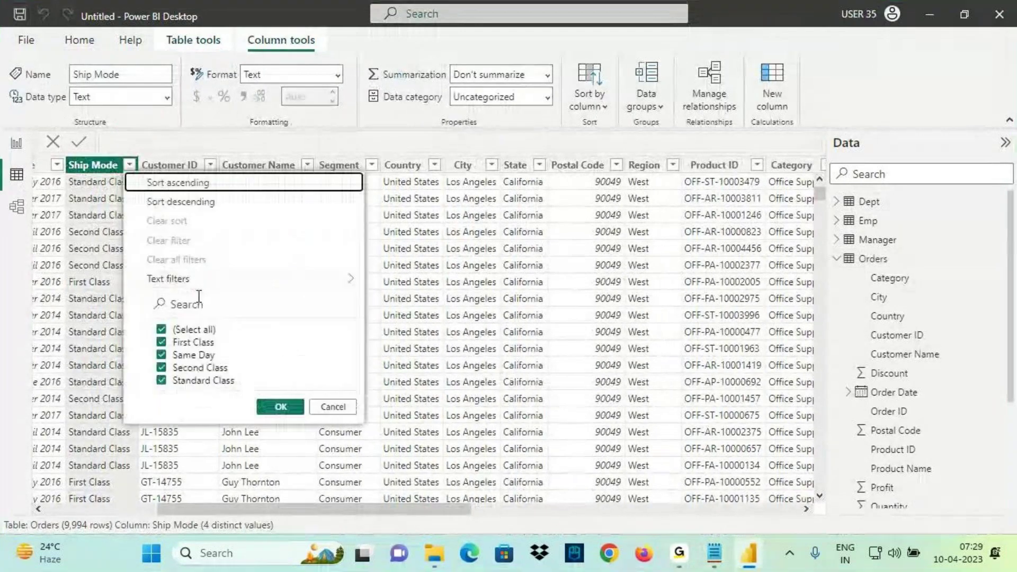
{"action": "mouse_move", "coordinate": [173, 346]}
{"action": "left_mouse_down"}
{"action": "mouse_move", "coordinate": [224, 344]}
{"action": "mouse_move", "coordinate": [221, 369]}
{"action": "mouse_move", "coordinate": [234, 386]}
{"action": "left_mouse_up"}
{"action": "left_click_drag", "start_coordinate": [234, 327], "coordinate": [249, 392]}
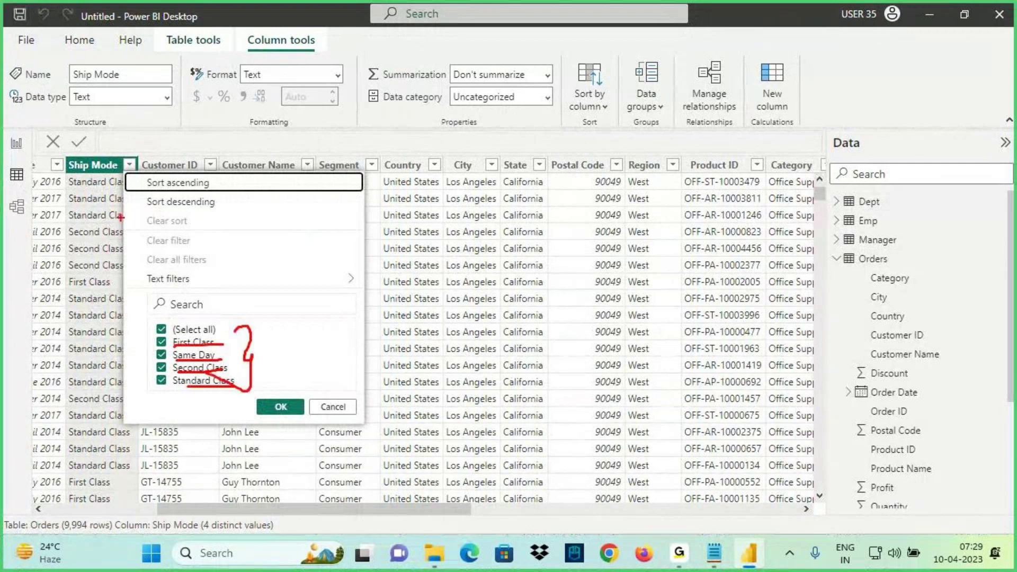
Step: Circle the Ship Mode header and its value list, annotate them with arrows and the number 4, and clear the drawings
{"action": "left_click_drag", "start_coordinate": [127, 164], "coordinate": [112, 200]}
{"action": "left_click_drag", "start_coordinate": [283, 335], "coordinate": [331, 310]}
{"action": "left_click_drag", "start_coordinate": [311, 303], "coordinate": [325, 342]}
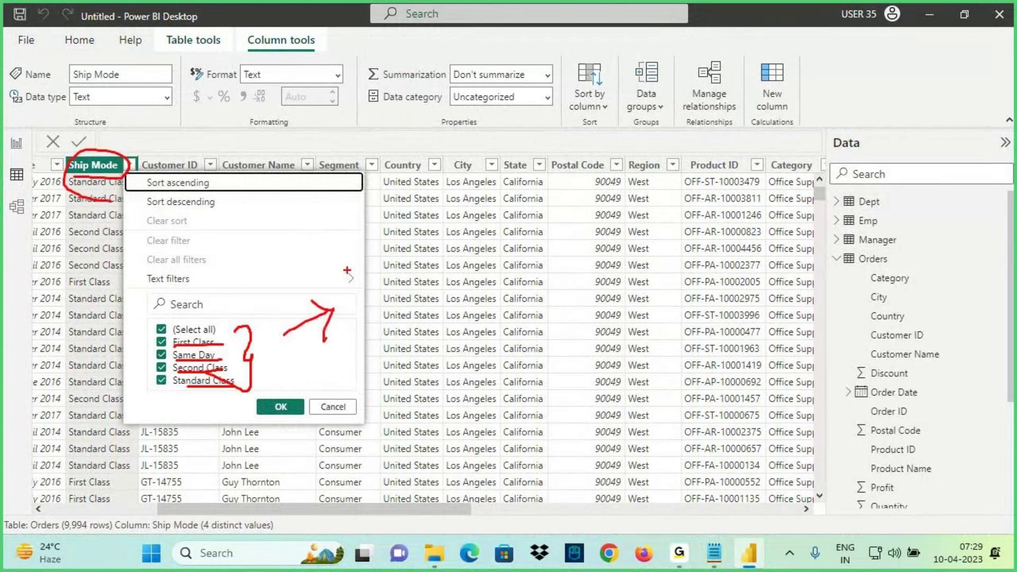
{"action": "left_click_drag", "start_coordinate": [349, 272], "coordinate": [374, 273]}
{"action": "left_click_drag", "start_coordinate": [374, 270], "coordinate": [371, 331]}
{"action": "left_click_drag", "start_coordinate": [360, 241], "coordinate": [365, 243]}
{"action": "mouse_move", "coordinate": [85, 110]}
{"action": "left_mouse_down"}
{"action": "mouse_move", "coordinate": [85, 155]}
{"action": "mouse_move", "coordinate": [111, 131]}
{"action": "left_mouse_up"}
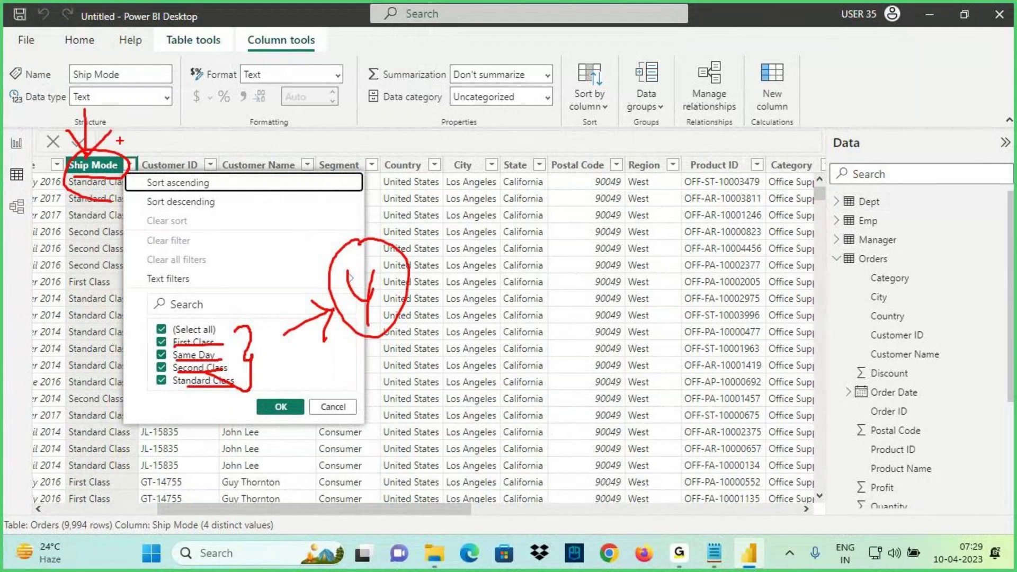
{"action": "mouse_move", "coordinate": [225, 338]}
{"action": "left_mouse_down"}
{"action": "mouse_move", "coordinate": [157, 348]}
{"action": "mouse_move", "coordinate": [241, 370]}
{"action": "mouse_move", "coordinate": [209, 347]}
{"action": "left_mouse_up"}
{"action": "left_click_drag", "start_coordinate": [67, 181], "coordinate": [137, 174]}
{"action": "mouse_move", "coordinate": [211, 278]}
{"action": "left_mouse_down"}
{"action": "mouse_move", "coordinate": [195, 333]}
{"action": "mouse_move", "coordinate": [229, 305]}
{"action": "left_mouse_up"}
{"action": "mouse_move", "coordinate": [243, 245]}
{"action": "left_mouse_down"}
{"action": "mouse_move", "coordinate": [228, 273]}
{"action": "mouse_move", "coordinate": [265, 274]}
{"action": "mouse_move", "coordinate": [252, 272]}
{"action": "left_mouse_up"}
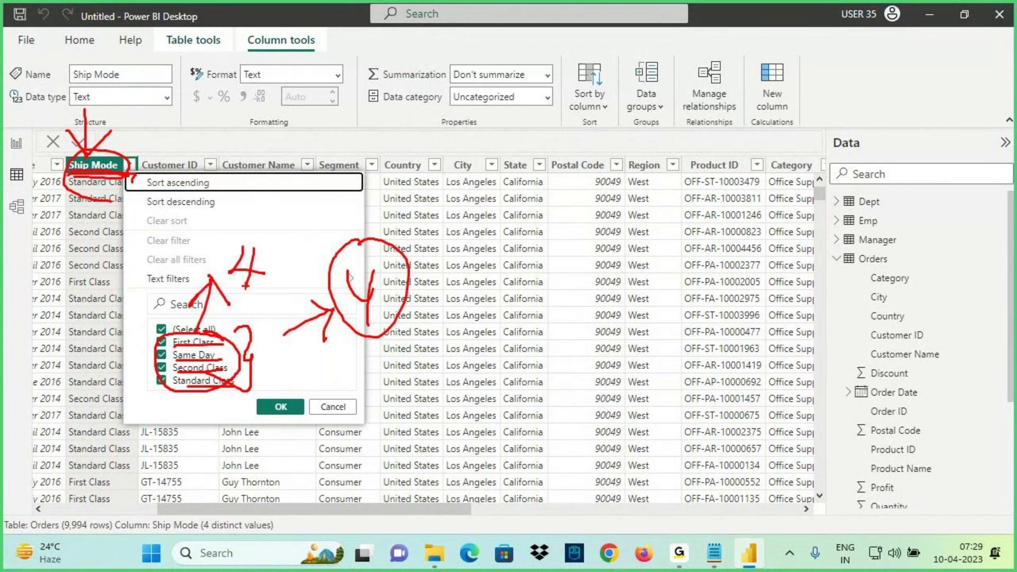
{"action": "key", "text": "Escape"}
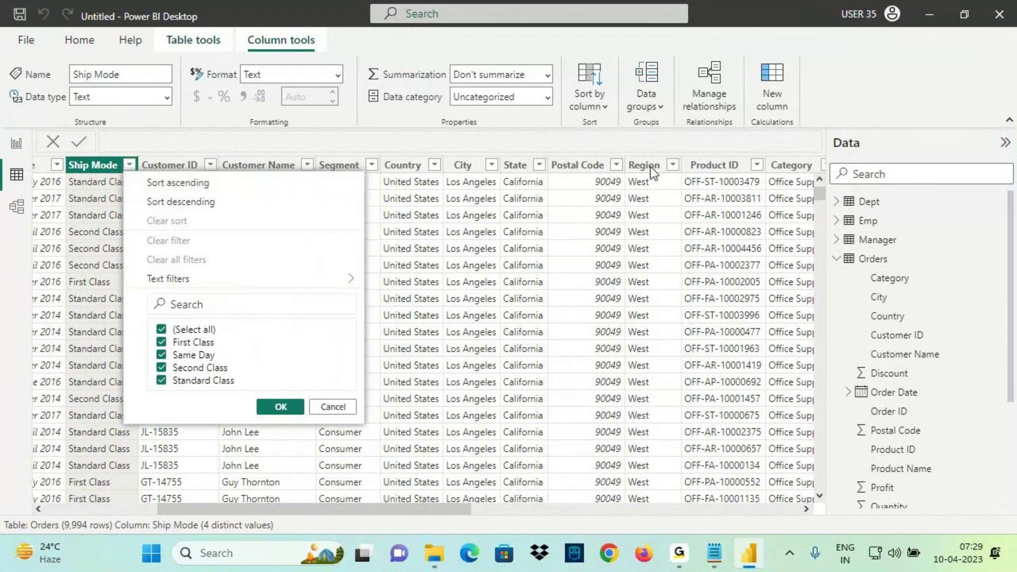
Step: Check the Region column, mark Furniture, Office Supplies and Technology in the Category column's filter list, and dismiss the list
{"action": "left_click", "coordinate": [648, 165]}
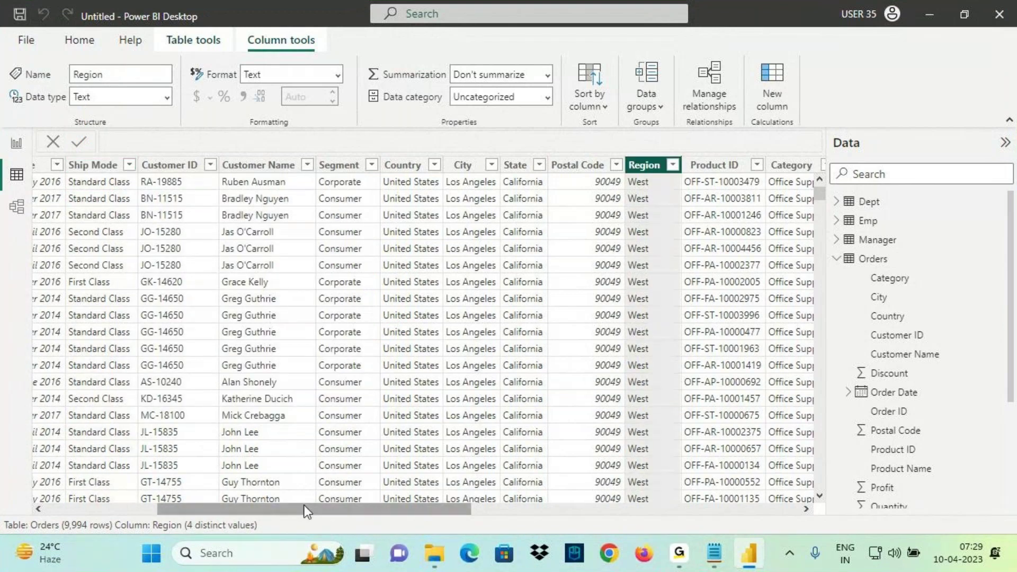
{"action": "left_click_drag", "start_coordinate": [304, 504], "coordinate": [417, 504]}
{"action": "left_click", "coordinate": [510, 165]}
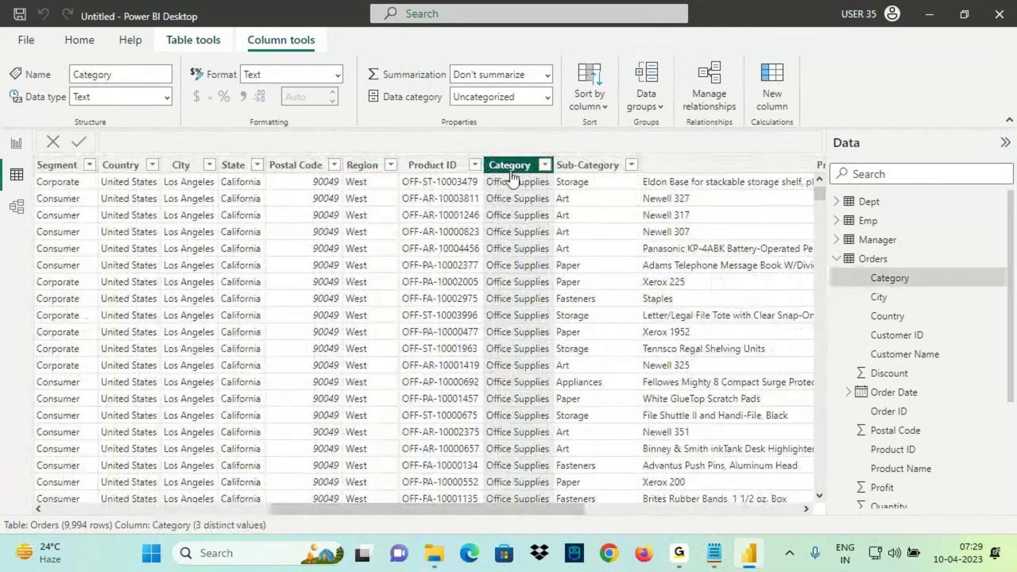
{"action": "left_click", "coordinate": [545, 166]}
{"action": "left_click_drag", "start_coordinate": [477, 173], "coordinate": [511, 187]}
{"action": "mouse_move", "coordinate": [588, 347]}
{"action": "left_mouse_down"}
{"action": "mouse_move", "coordinate": [631, 343]}
{"action": "mouse_move", "coordinate": [649, 354]}
{"action": "mouse_move", "coordinate": [670, 319]}
{"action": "mouse_move", "coordinate": [689, 320]}
{"action": "left_mouse_up"}
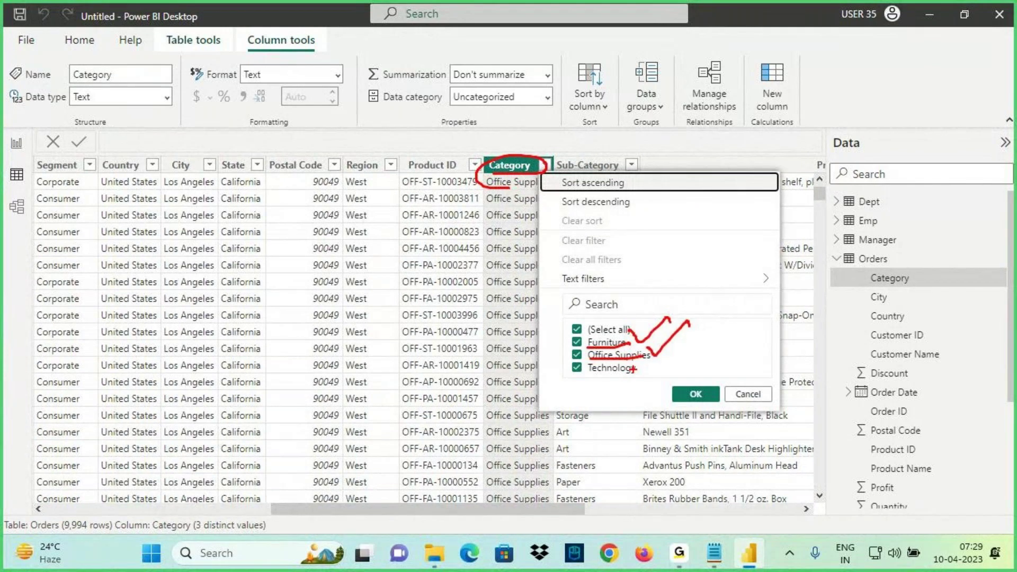
{"action": "left_click_drag", "start_coordinate": [640, 364], "coordinate": [679, 349]}
{"action": "left_click", "coordinate": [748, 393]}
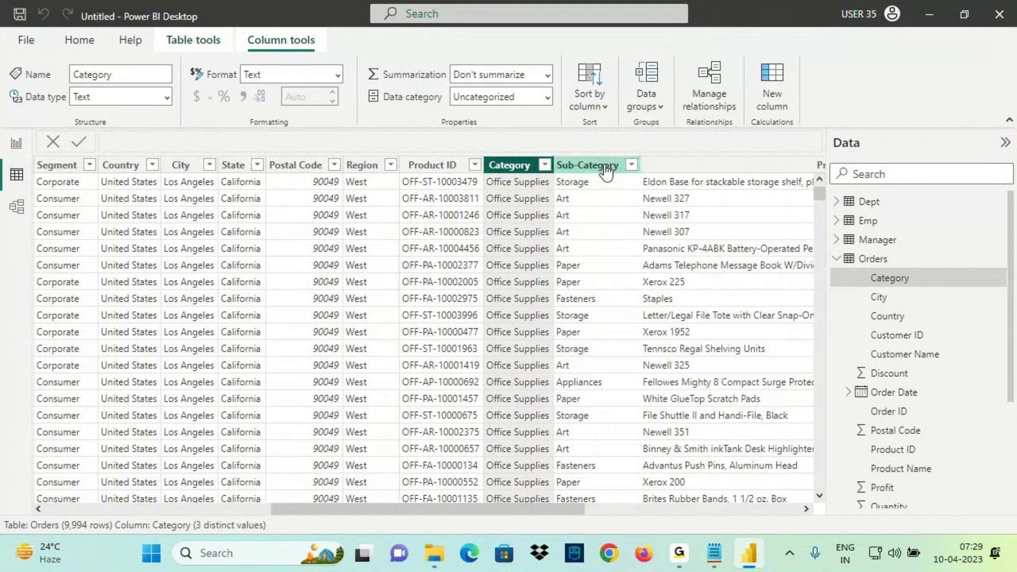
Step: List the Sub-Category column's distinct values and annotate the column header and the Accessories and Appliances entries
{"action": "left_click", "coordinate": [589, 165]}
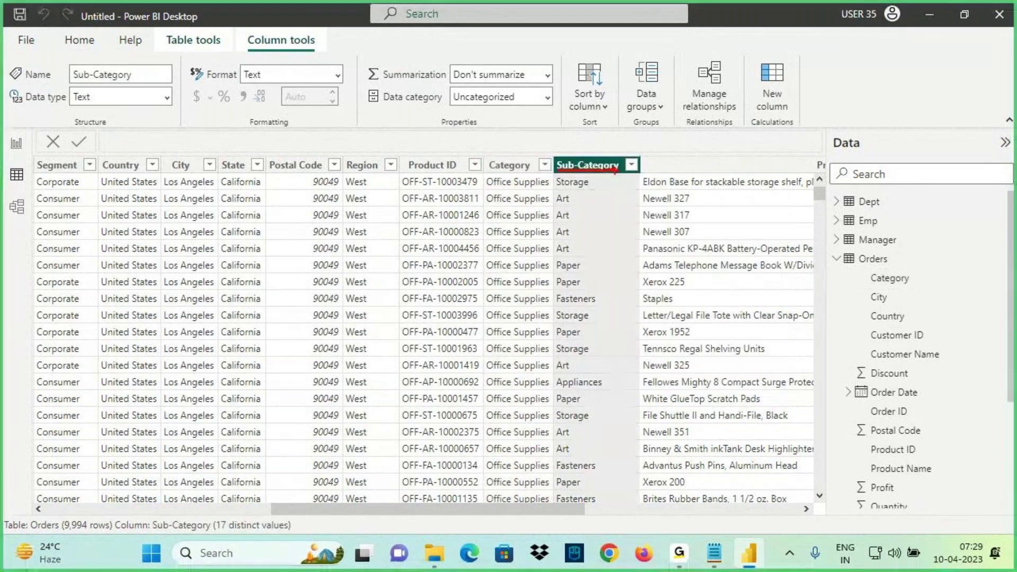
{"action": "left_click", "coordinate": [631, 165]}
{"action": "key", "text": "ctrl+2"}
{"action": "left_click_drag", "start_coordinate": [568, 171], "coordinate": [612, 172]}
{"action": "mouse_move", "coordinate": [590, 153]}
{"action": "left_mouse_down"}
{"action": "mouse_move", "coordinate": [590, 109]}
{"action": "mouse_move", "coordinate": [607, 132]}
{"action": "left_mouse_up"}
{"action": "mouse_move", "coordinate": [689, 289]}
{"action": "left_mouse_down"}
{"action": "mouse_move", "coordinate": [735, 291]}
{"action": "mouse_move", "coordinate": [774, 267]}
{"action": "left_mouse_up"}
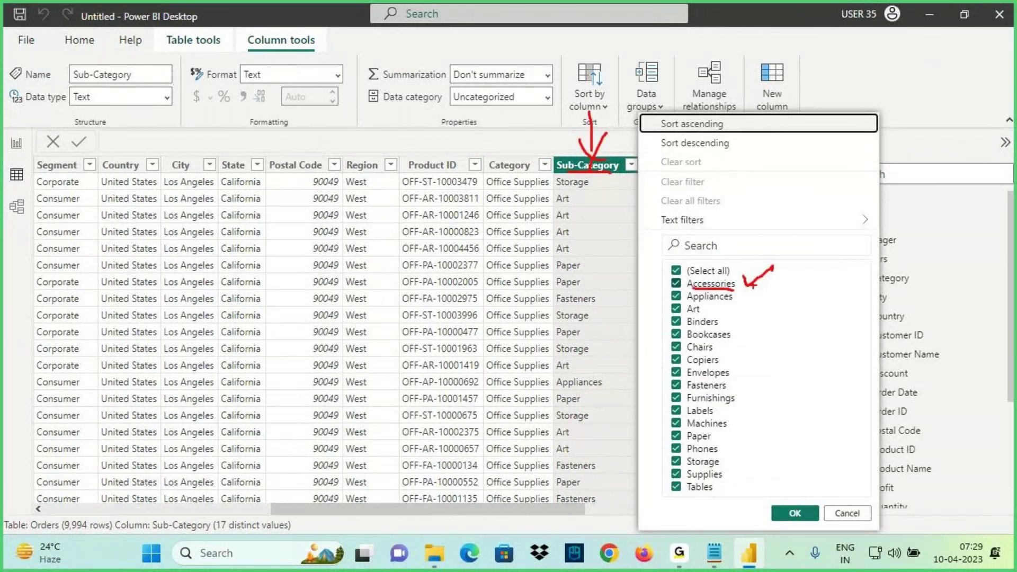
{"action": "left_click_drag", "start_coordinate": [689, 301], "coordinate": [733, 299]}
{"action": "left_click_drag", "start_coordinate": [741, 299], "coordinate": [777, 288]}
{"action": "mouse_move", "coordinate": [389, 161]}
{"action": "left_mouse_down"}
{"action": "mouse_move", "coordinate": [237, 380]}
{"action": "mouse_move", "coordinate": [402, 425]}
{"action": "mouse_move", "coordinate": [333, 155]}
{"action": "left_mouse_up"}
{"action": "mouse_move", "coordinate": [279, 73]}
{"action": "left_mouse_down"}
{"action": "mouse_move", "coordinate": [288, 159]}
{"action": "mouse_move", "coordinate": [320, 121]}
{"action": "left_mouse_up"}
{"action": "mouse_move", "coordinate": [395, 96]}
{"action": "left_mouse_down"}
{"action": "mouse_move", "coordinate": [366, 119]}
{"action": "mouse_move", "coordinate": [417, 118]}
{"action": "mouse_move", "coordinate": [400, 139]}
{"action": "left_mouse_up"}
Step: Switch to the Notepad notes and add the line "Categorical Data - ShipMode, Category, Sub-Category etc.," below the categorical visuals heading
{"action": "key", "text": "alt+Tab"}
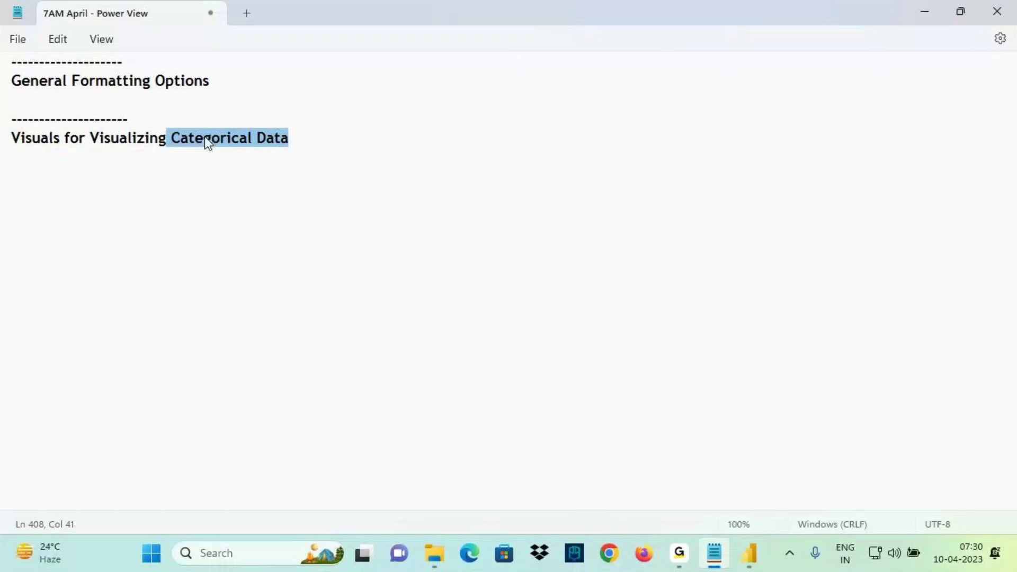
{"action": "left_click_drag", "start_coordinate": [182, 138], "coordinate": [305, 146]}
{"action": "left_click", "coordinate": [305, 146]}
{"action": "key", "text": "Return"}
{"action": "key", "text": "Return"}
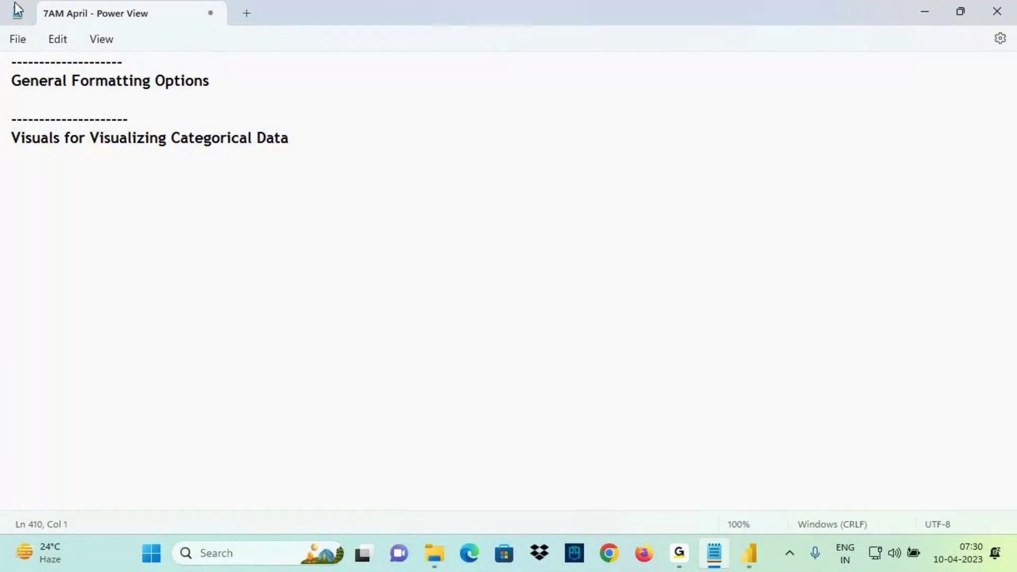
{"action": "left_click_drag", "start_coordinate": [170, 139], "coordinate": [295, 141]}
{"action": "key", "text": "ctrl+c"}
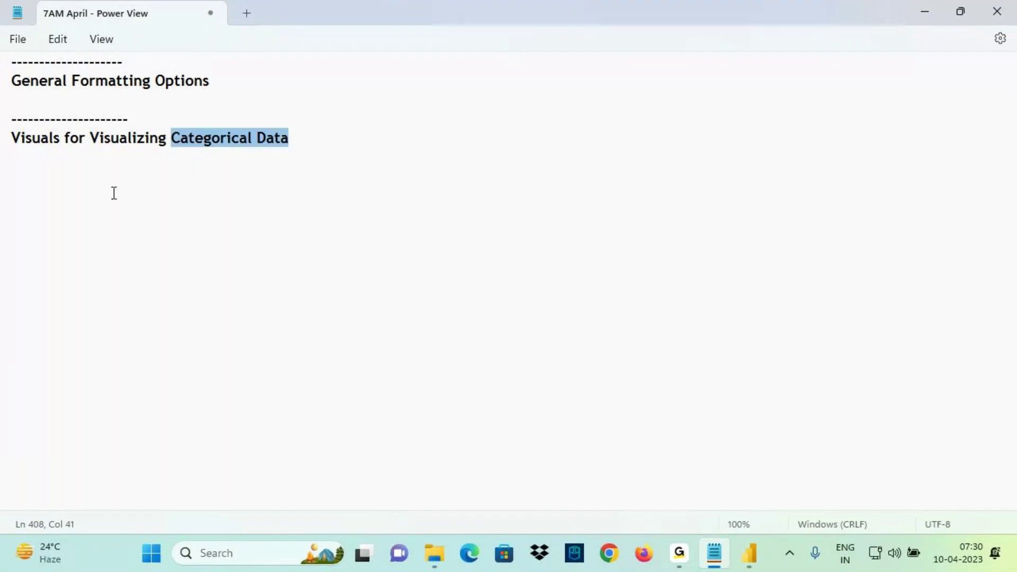
{"action": "left_click", "coordinate": [57, 181]}
{"action": "key", "text": "ctrl+v"}
{"action": "type", "text": "- Ship"}
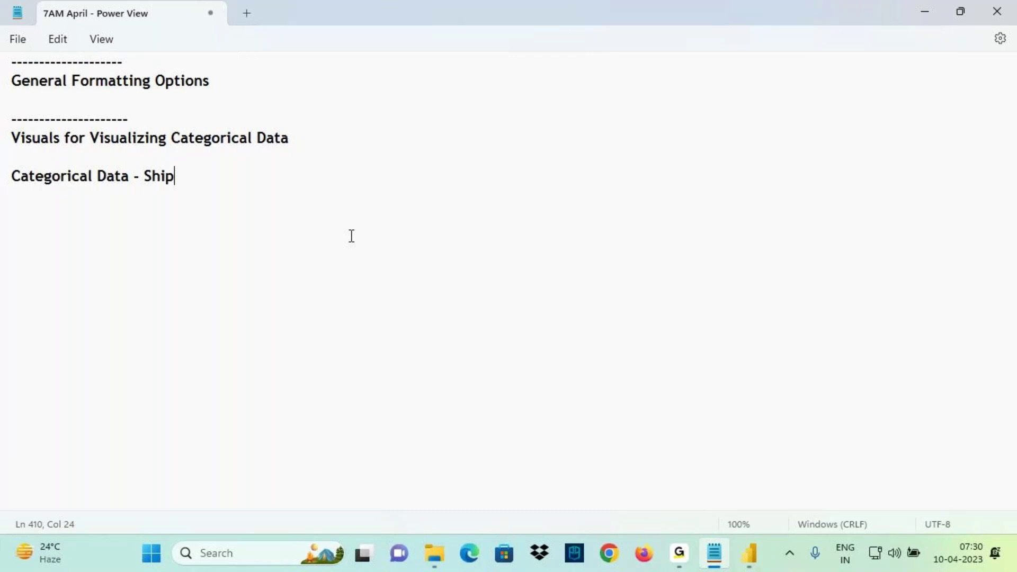
{"action": "type", "text": "Mode, Category, Sub-Category etc.,"}
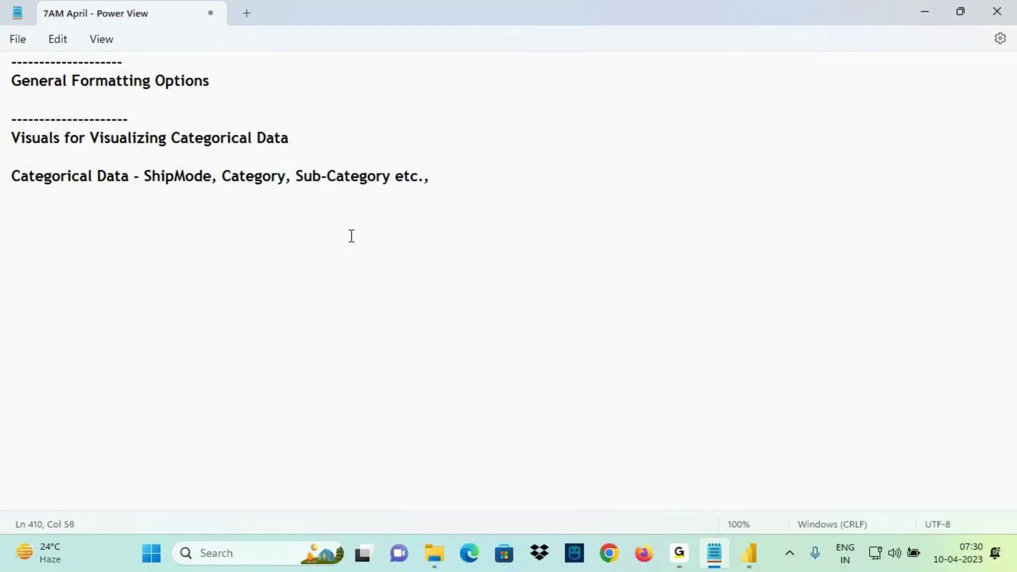
{"action": "left_click_drag", "start_coordinate": [232, 170], "coordinate": [423, 177]}
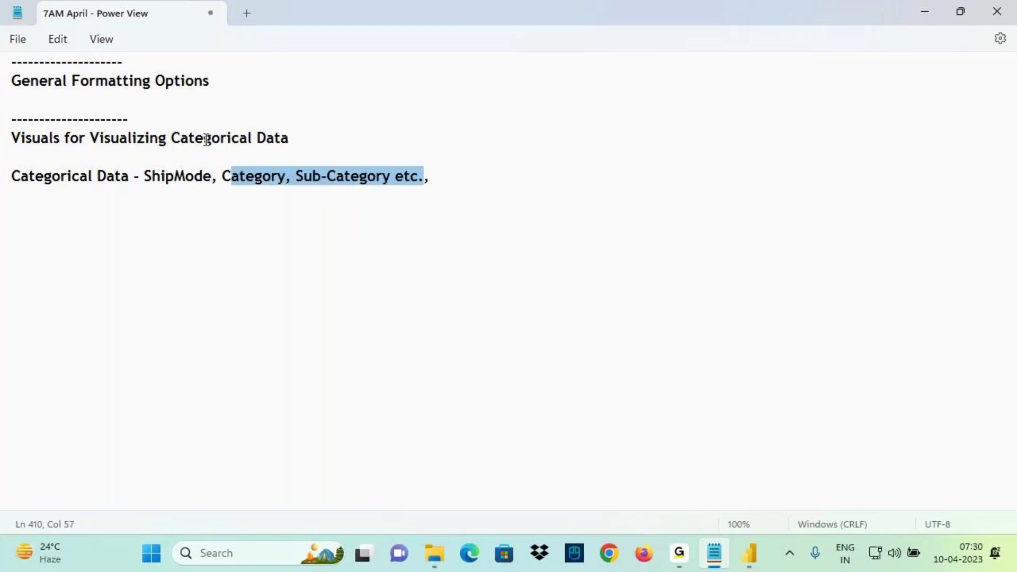
{"action": "left_click_drag", "start_coordinate": [206, 139], "coordinate": [300, 137]}
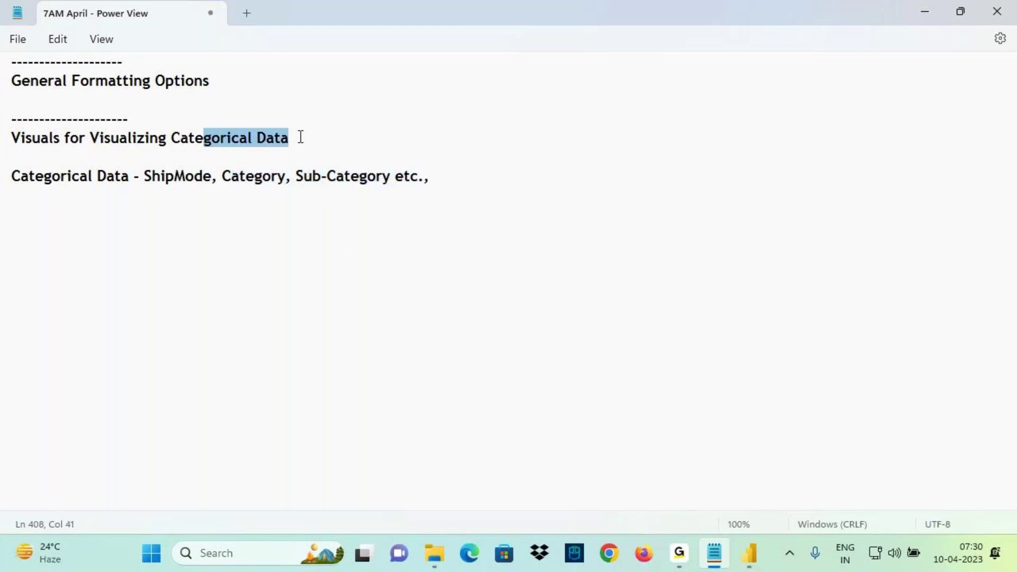
Step: Switch to Power BI Desktop, dismiss the Sub-Category filter list, and show the report page with the Category Wise Sales pie chart
{"action": "left_click", "coordinate": [750, 563]}
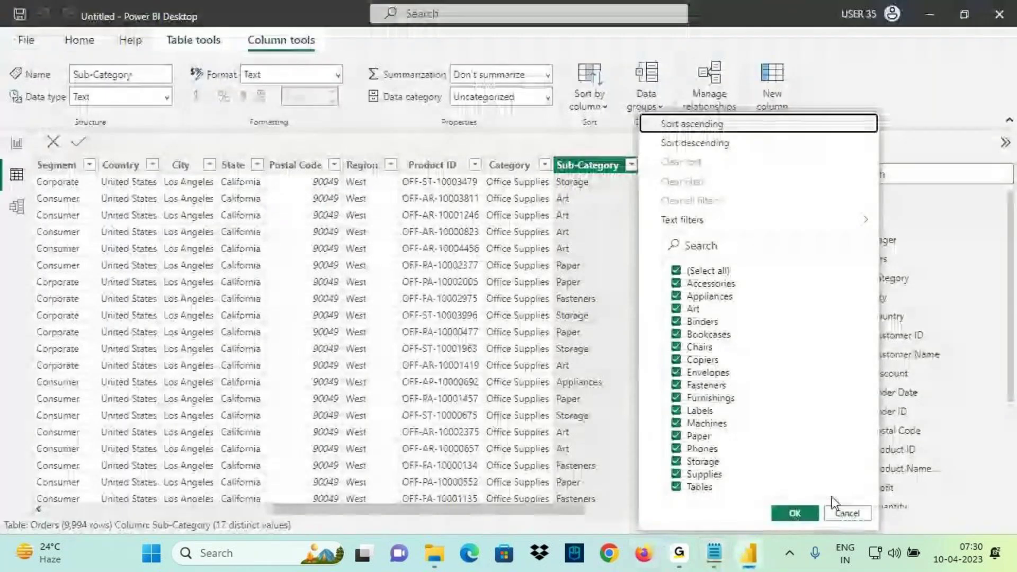
{"action": "left_click", "coordinate": [846, 519]}
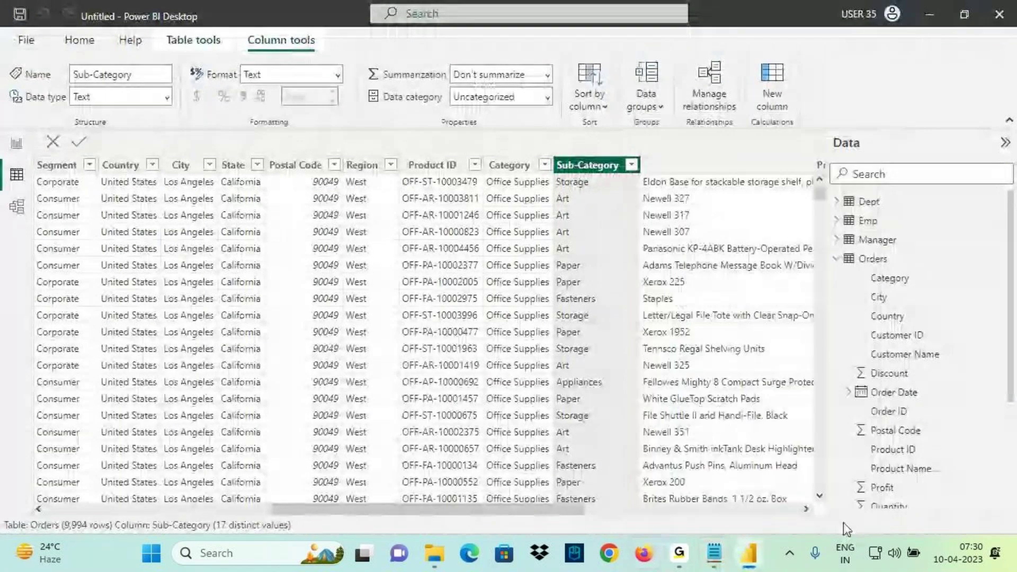
{"action": "left_click", "coordinate": [15, 143]}
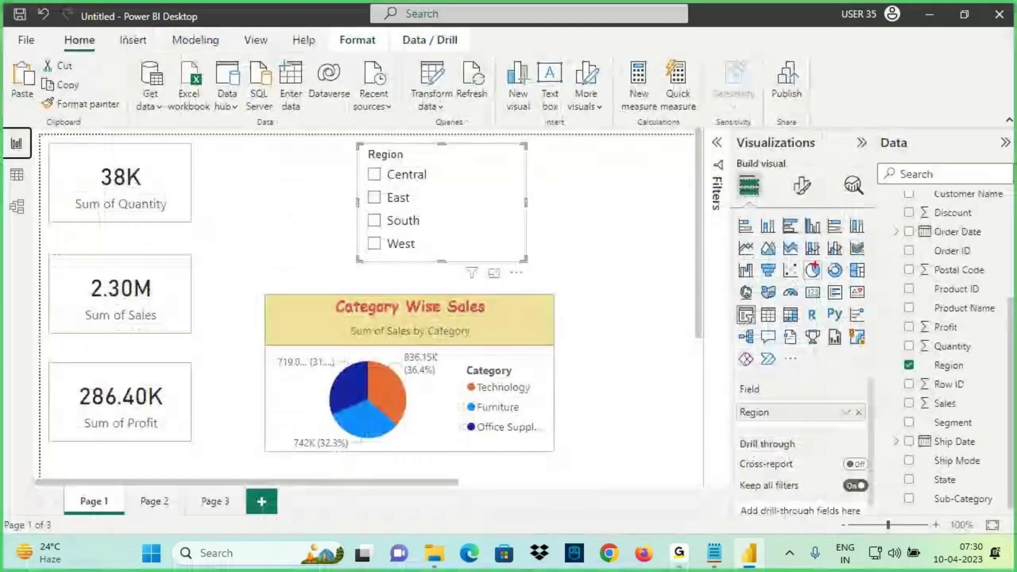
Step: Return to Notepad and add a "Pie Chart" heading beneath the Categorical Data line
{"action": "left_click", "coordinate": [714, 553]}
{"action": "type", "text": "Pie "}
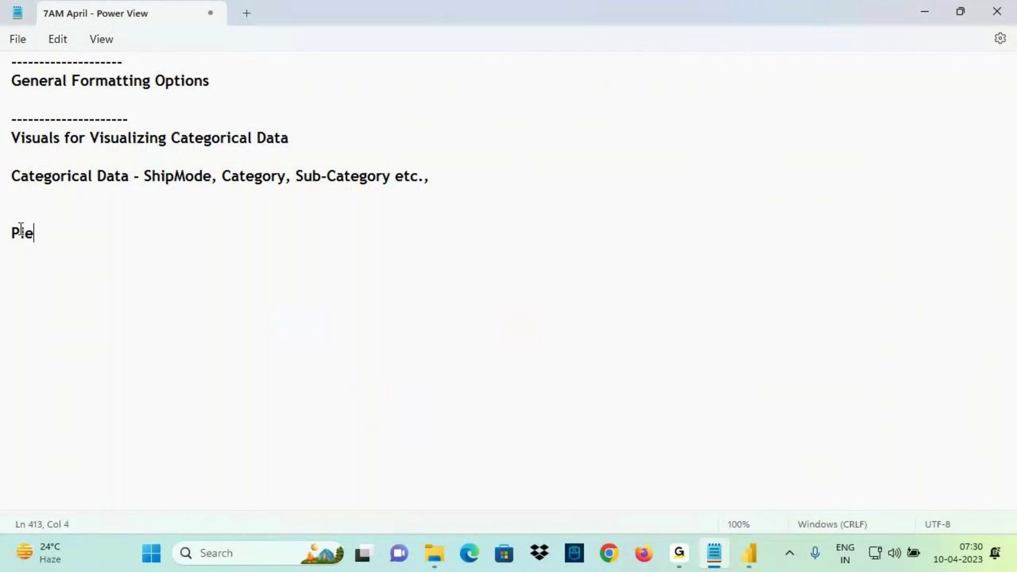
{"action": "type", "text": "Chart"}
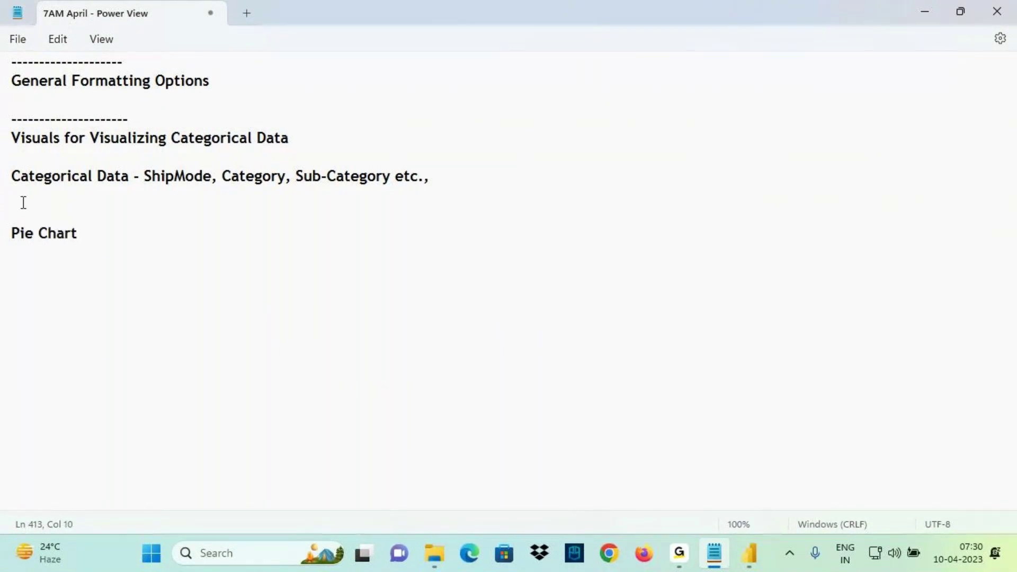
Step: Underline and circle the Pie Chart heading, draw arrows from it, and write an underlined "30 min" beside it
{"action": "key", "text": "ctrl+2"}
{"action": "mouse_move", "coordinate": [5, 245]}
{"action": "left_mouse_down"}
{"action": "mouse_move", "coordinate": [88, 247]}
{"action": "mouse_move", "coordinate": [154, 227]}
{"action": "mouse_move", "coordinate": [132, 256]}
{"action": "left_mouse_up"}
{"action": "mouse_move", "coordinate": [201, 230]}
{"action": "left_mouse_down"}
{"action": "mouse_move", "coordinate": [225, 250]}
{"action": "mouse_move", "coordinate": [201, 262]}
{"action": "left_mouse_up"}
{"action": "left_click_drag", "start_coordinate": [246, 238], "coordinate": [249, 244]}
{"action": "mouse_move", "coordinate": [264, 258]}
{"action": "left_mouse_down"}
{"action": "mouse_move", "coordinate": [300, 258]}
{"action": "mouse_move", "coordinate": [309, 231]}
{"action": "mouse_move", "coordinate": [337, 219]}
{"action": "mouse_move", "coordinate": [336, 249]}
{"action": "left_mouse_up"}
{"action": "mouse_move", "coordinate": [59, 245]}
{"action": "left_mouse_down"}
{"action": "mouse_move", "coordinate": [22, 236]}
{"action": "mouse_move", "coordinate": [87, 246]}
{"action": "mouse_move", "coordinate": [71, 327]}
{"action": "mouse_move", "coordinate": [82, 360]}
{"action": "left_mouse_up"}
{"action": "left_click_drag", "start_coordinate": [94, 322], "coordinate": [64, 374]}
{"action": "left_click_drag", "start_coordinate": [93, 229], "coordinate": [163, 226]}
{"action": "left_click_drag", "start_coordinate": [163, 226], "coordinate": [129, 254]}
{"action": "left_click_drag", "start_coordinate": [237, 275], "coordinate": [353, 260]}
{"action": "left_click_drag", "start_coordinate": [248, 267], "coordinate": [354, 256]}
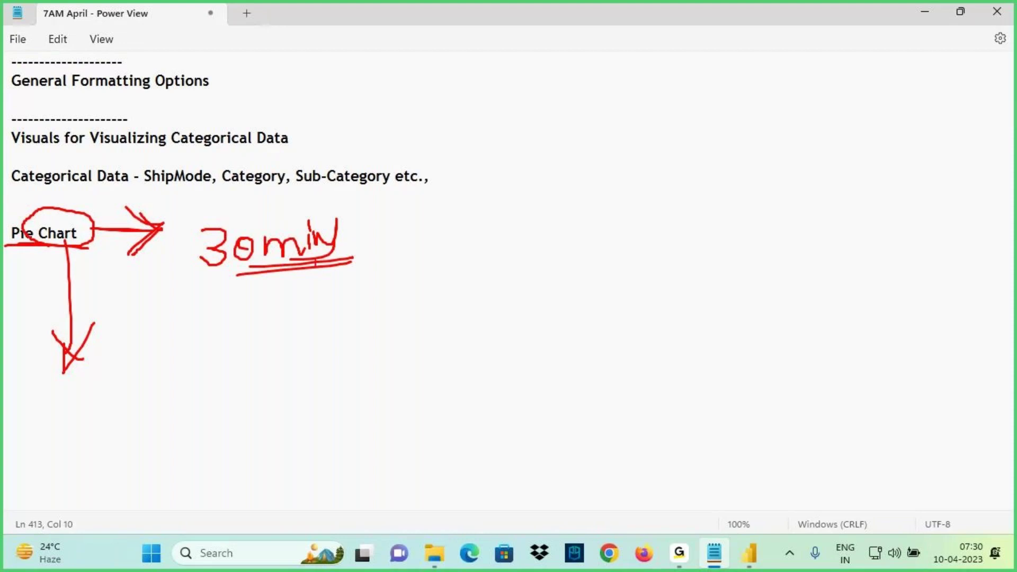
Step: Retrace the downward arrow from Pie Chart, write a circled "2 min" beneath the heading, and clear the drawings
{"action": "mouse_move", "coordinate": [49, 240]}
{"action": "left_mouse_down"}
{"action": "mouse_move", "coordinate": [83, 243]}
{"action": "mouse_move", "coordinate": [70, 340]}
{"action": "left_mouse_up"}
{"action": "left_click_drag", "start_coordinate": [53, 320], "coordinate": [75, 351]}
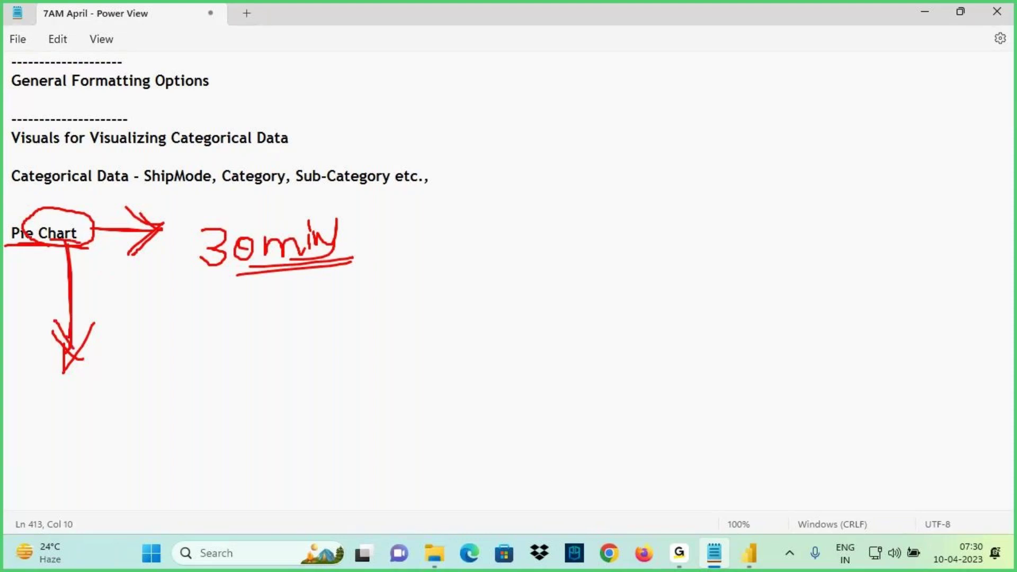
{"action": "mouse_move", "coordinate": [93, 316]}
{"action": "left_mouse_down"}
{"action": "mouse_move", "coordinate": [65, 365]}
{"action": "mouse_move", "coordinate": [114, 352]}
{"action": "mouse_move", "coordinate": [140, 378]}
{"action": "mouse_move", "coordinate": [193, 377]}
{"action": "left_mouse_up"}
{"action": "mouse_move", "coordinate": [209, 355]}
{"action": "left_mouse_down"}
{"action": "mouse_move", "coordinate": [209, 369]}
{"action": "mouse_move", "coordinate": [212, 348]}
{"action": "mouse_move", "coordinate": [246, 343]}
{"action": "mouse_move", "coordinate": [245, 371]}
{"action": "left_mouse_up"}
{"action": "left_click_drag", "start_coordinate": [127, 403], "coordinate": [238, 371]}
{"action": "left_click_drag", "start_coordinate": [162, 320], "coordinate": [262, 344]}
{"action": "left_click_drag", "start_coordinate": [100, 320], "coordinate": [160, 320]}
{"action": "mouse_move", "coordinate": [49, 247]}
{"action": "left_mouse_down"}
{"action": "mouse_move", "coordinate": [105, 253]}
{"action": "mouse_move", "coordinate": [132, 242]}
{"action": "left_mouse_up"}
{"action": "left_click_drag", "start_coordinate": [23, 249], "coordinate": [65, 252]}
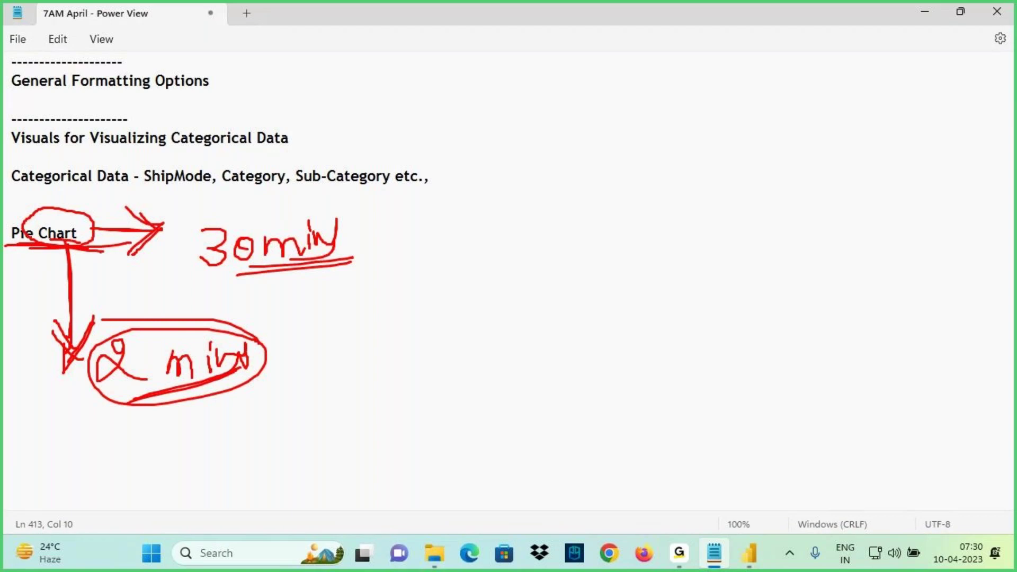
{"action": "key", "text": "Escape"}
{"action": "left_click", "coordinate": [58, 234]}
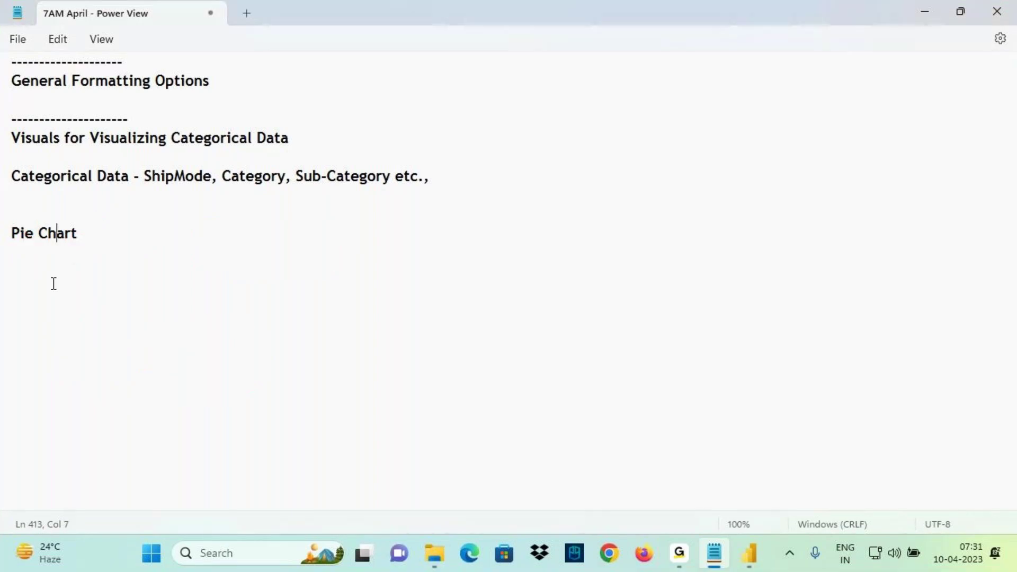
Step: Copy the Purpose, Field Wells and Formatting Options outline from the Slicer Visual notes and paste it under Pie Chart
{"action": "left_click_drag", "start_coordinate": [25, 232], "coordinate": [91, 241]}
{"action": "left_click", "coordinate": [62, 278]}
{"action": "scroll", "coordinate": [158, 246], "scroll_direction": "up", "scroll_amount": 3}
{"action": "scroll", "coordinate": [158, 247], "scroll_direction": "up", "scroll_amount": 12}
{"action": "scroll", "coordinate": [147, 223], "scroll_direction": "up", "scroll_amount": 14}
{"action": "scroll", "coordinate": [147, 237], "scroll_direction": "down", "scroll_amount": 8}
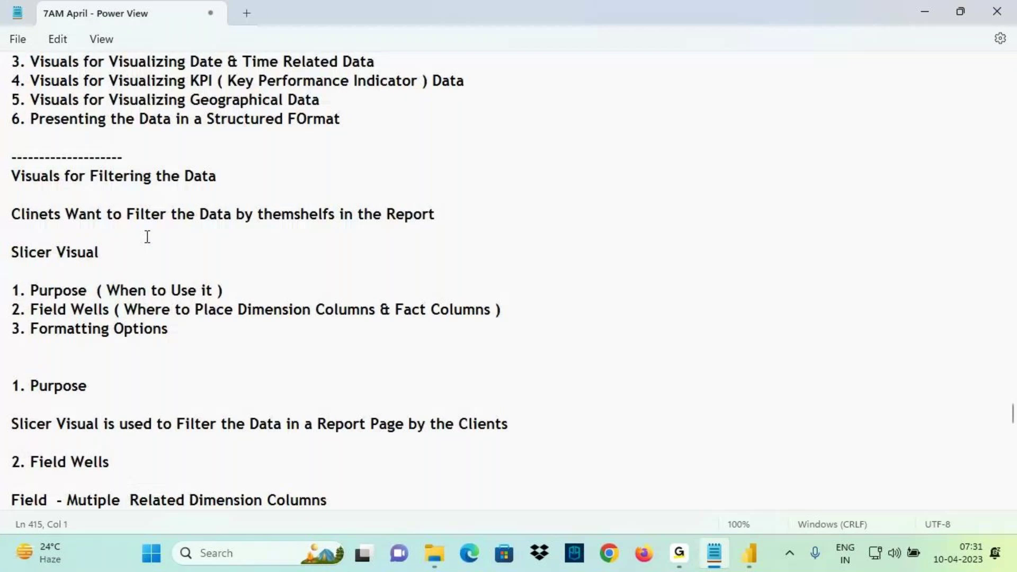
{"action": "left_click", "coordinate": [13, 290]}
{"action": "left_click_drag", "start_coordinate": [13, 291], "coordinate": [184, 331]}
{"action": "key", "text": "ctrl+c"}
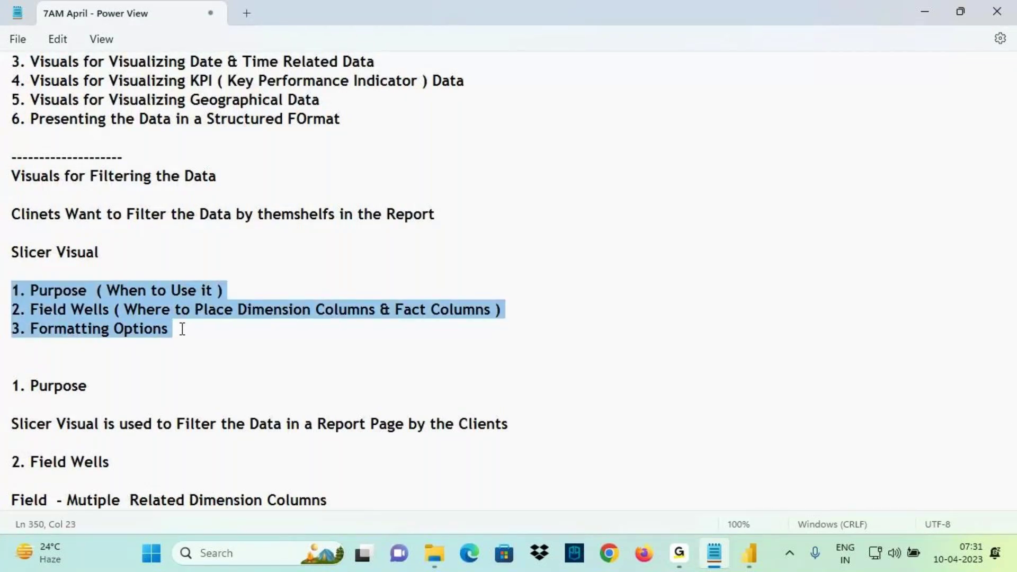
{"action": "scroll", "coordinate": [182, 329], "scroll_direction": "down", "scroll_amount": 20}
{"action": "left_click", "coordinate": [30, 178]}
{"action": "key", "text": "ctrl+v"}
Step: Highlight the Purpose, Field Wells and Formatting Options points under Pie Chart and save the notes
{"action": "left_click_drag", "start_coordinate": [73, 177], "coordinate": [212, 177]}
{"action": "left_click_drag", "start_coordinate": [62, 196], "coordinate": [116, 199]}
{"action": "left_click_drag", "start_coordinate": [211, 197], "coordinate": [375, 197]}
{"action": "left_click_drag", "start_coordinate": [403, 197], "coordinate": [502, 198]}
{"action": "left_click_drag", "start_coordinate": [47, 215], "coordinate": [171, 217]}
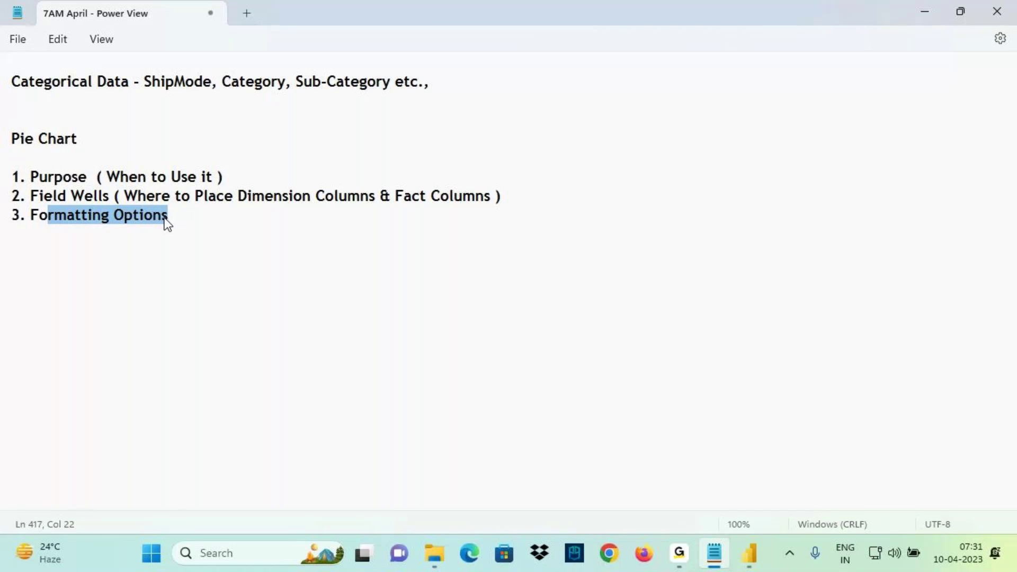
{"action": "left_click", "coordinate": [180, 221]}
{"action": "key", "text": "ctrl+s"}
Step: Below the outline, write "Pie Chart is to Show Categorical Data when we Have Less Categorical Values ( Around 5)"
{"action": "left_click", "coordinate": [83, 259]}
{"action": "left_click_drag", "start_coordinate": [12, 139], "coordinate": [83, 140]}
{"action": "key", "text": "ctrl+c"}
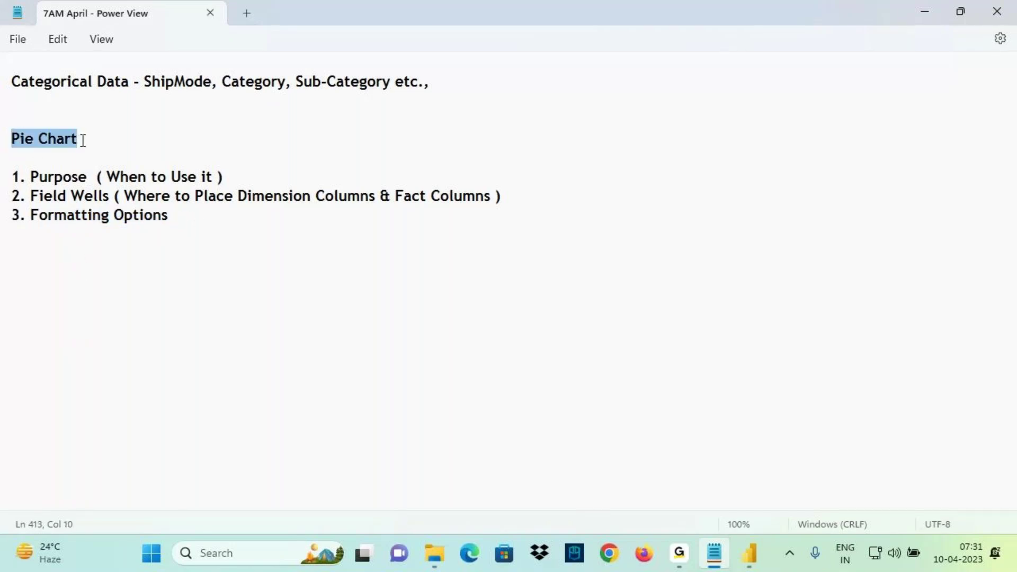
{"action": "left_click", "coordinate": [25, 254]}
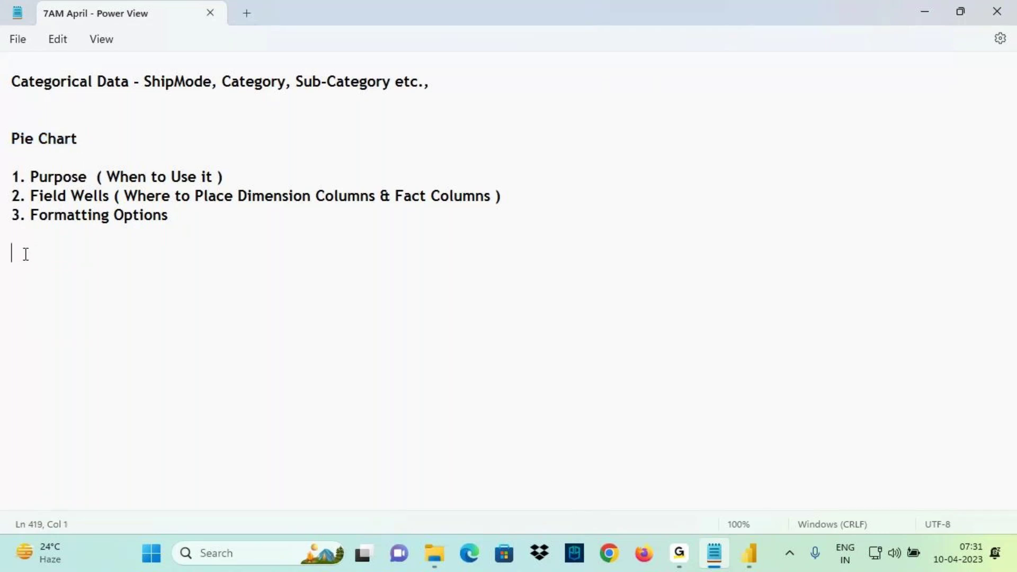
{"action": "key", "text": "ctrl+v"}
{"action": "type", "text": "is u"}
{"action": "key", "text": "BackSpace"}
{"action": "type", "text": "t o"}
{"action": "key", "text": "BackSpace"}
{"action": "key", "text": "BackSpace"}
{"action": "key", "text": "BackSpace"}
{"action": "type", "text": "o"}
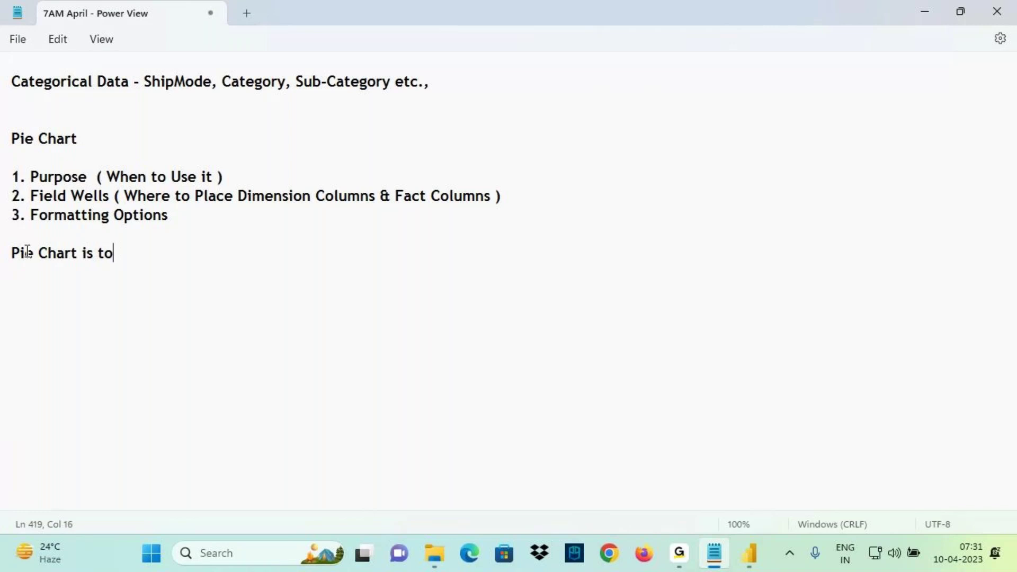
{"action": "type", "text": " Show Cate"}
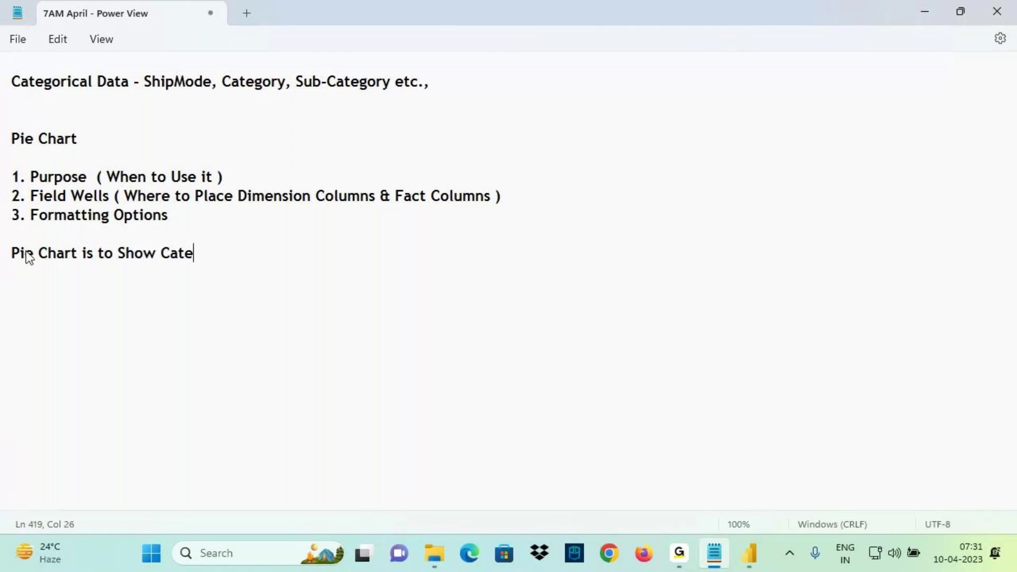
{"action": "type", "text": "gorical Da"}
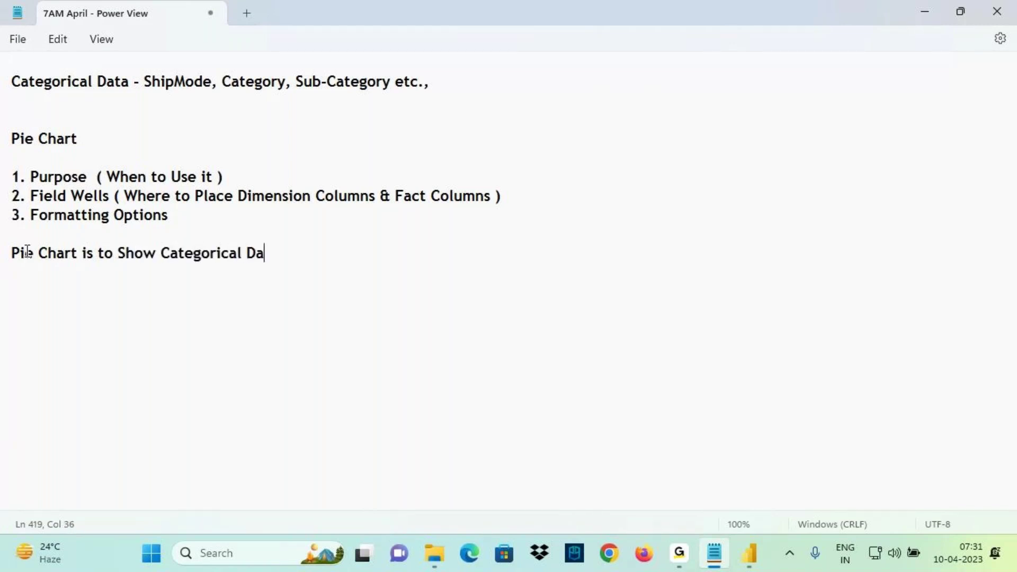
{"action": "type", "text": "ta when we "}
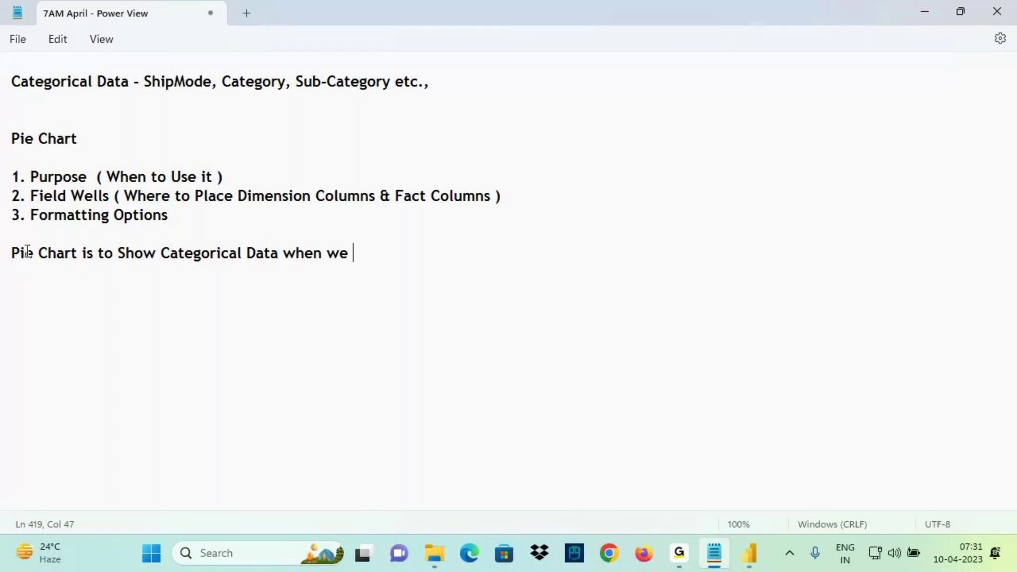
{"action": "type", "text": "Have Less"}
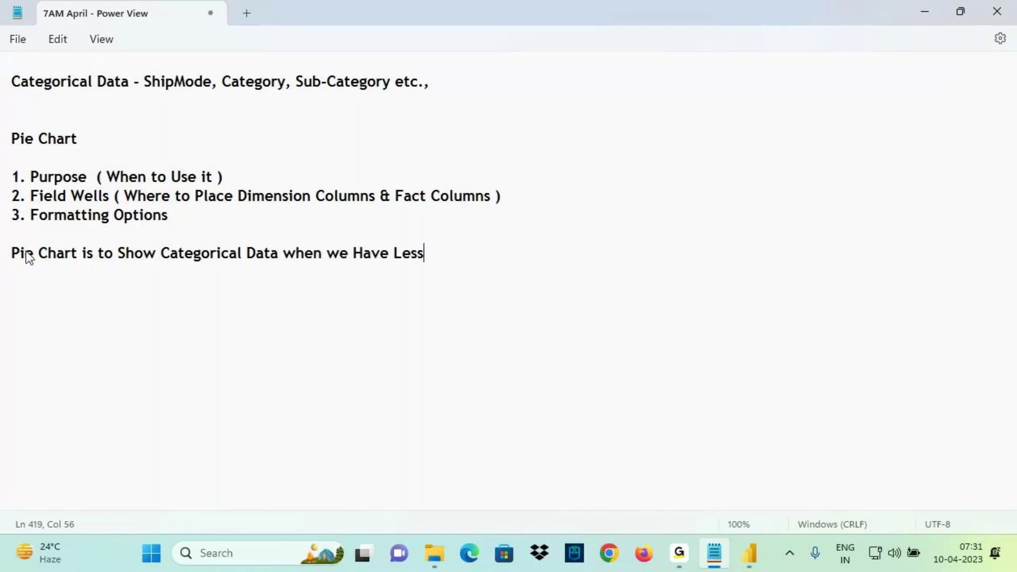
{"action": "type", "text": " Categorical "}
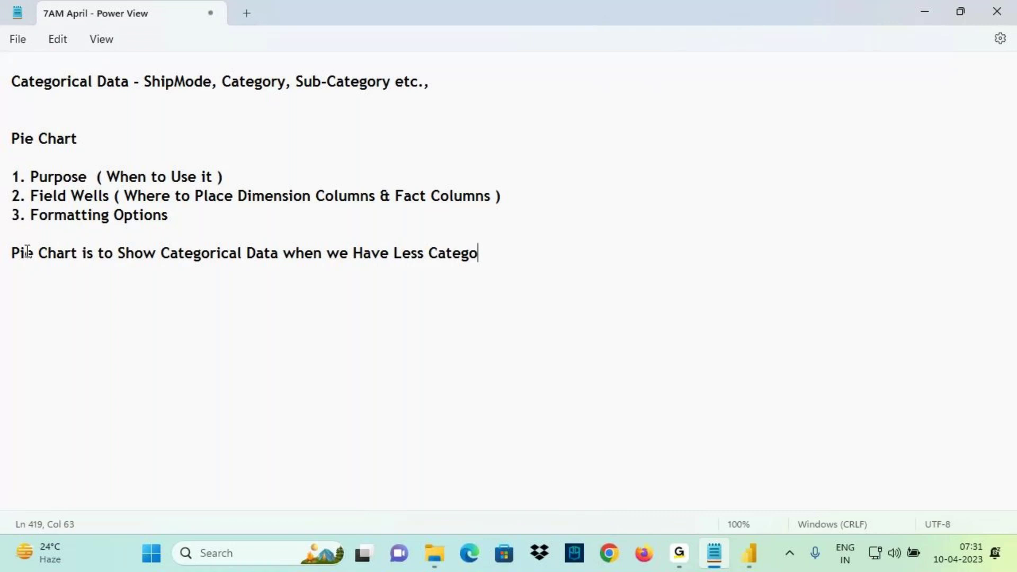
{"action": "type", "text": "Value"}
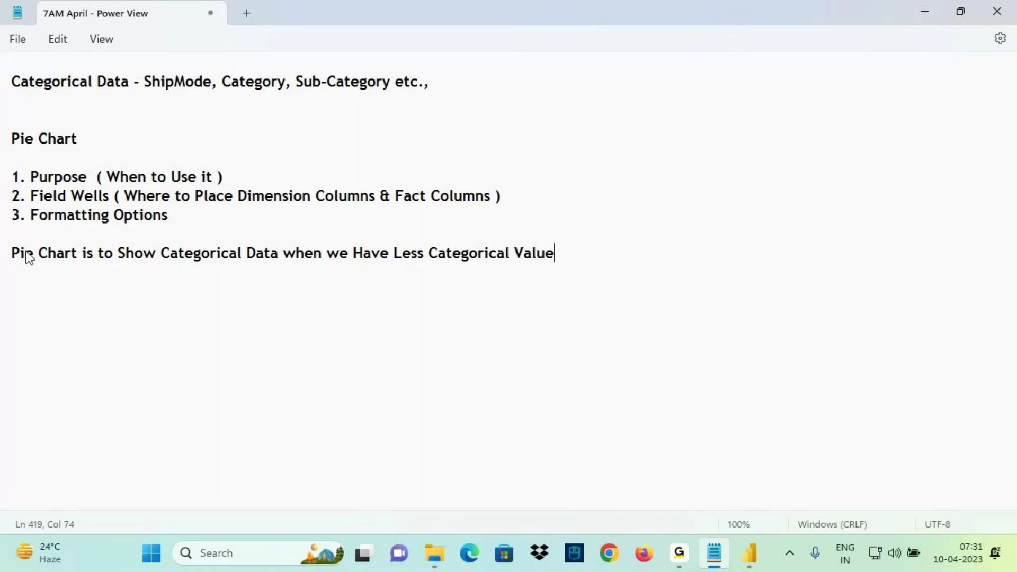
{"action": "type", "text": "s ( Around 5"}
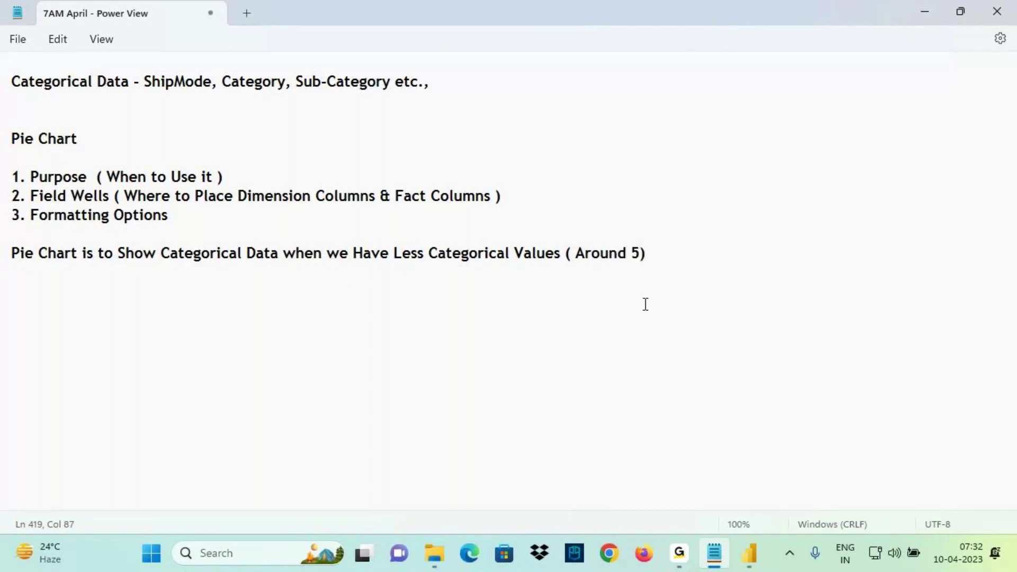
Step: In Power BI's data view, list the Sub-Category column's values, circle them with the number 17, and point the column to "pie"
{"action": "left_click", "coordinate": [748, 553]}
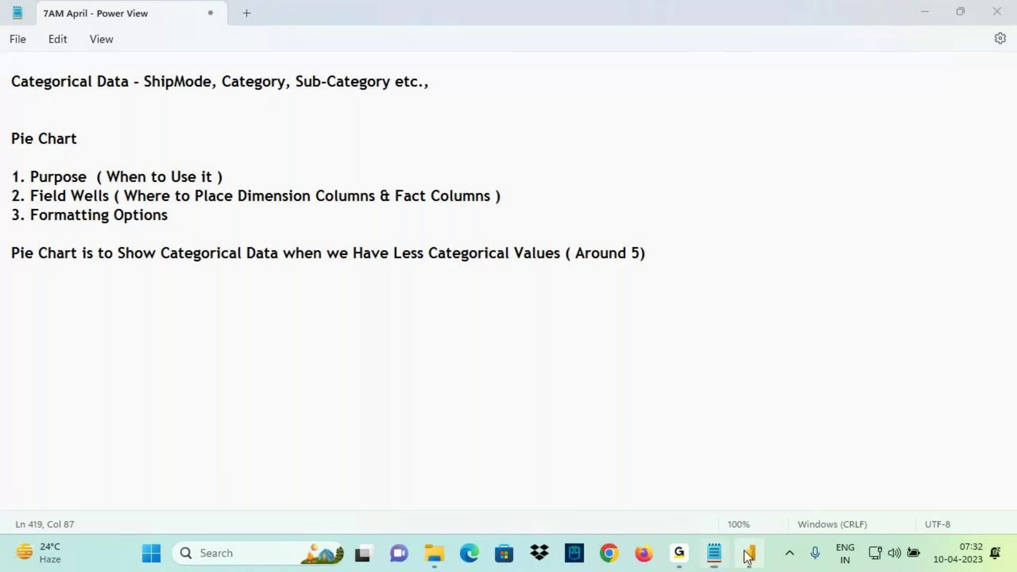
{"action": "left_click", "coordinate": [16, 175]}
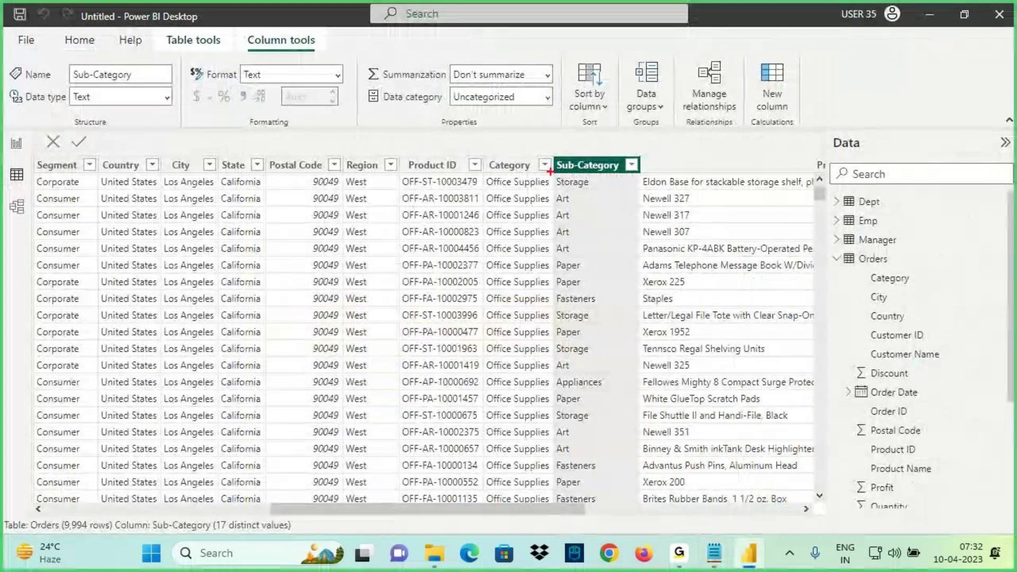
{"action": "left_click_drag", "start_coordinate": [596, 173], "coordinate": [627, 172]}
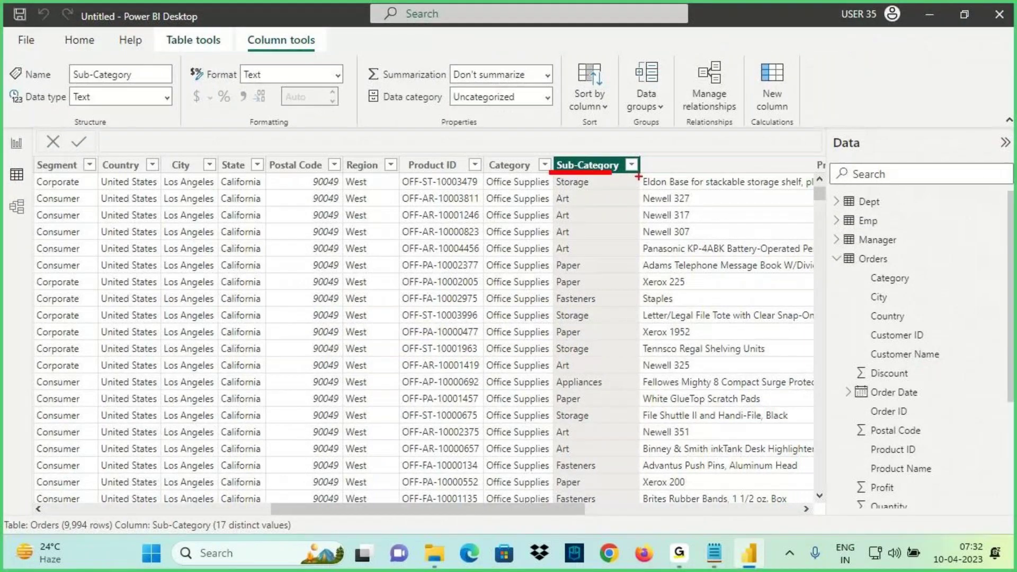
{"action": "left_click", "coordinate": [632, 165]}
{"action": "mouse_move", "coordinate": [744, 290]}
{"action": "left_mouse_down"}
{"action": "mouse_move", "coordinate": [763, 306]}
{"action": "mouse_move", "coordinate": [818, 291]}
{"action": "left_mouse_up"}
{"action": "left_click_drag", "start_coordinate": [785, 288], "coordinate": [805, 318]}
{"action": "mouse_move", "coordinate": [832, 269]}
{"action": "left_mouse_down"}
{"action": "mouse_move", "coordinate": [832, 305]}
{"action": "mouse_move", "coordinate": [865, 277]}
{"action": "mouse_move", "coordinate": [848, 305]}
{"action": "left_mouse_up"}
{"action": "left_click_drag", "start_coordinate": [786, 250], "coordinate": [880, 280]}
{"action": "left_click_drag", "start_coordinate": [570, 164], "coordinate": [551, 80]}
{"action": "mouse_move", "coordinate": [535, 122]}
{"action": "left_mouse_down"}
{"action": "mouse_move", "coordinate": [551, 80]}
{"action": "mouse_move", "coordinate": [604, 82]}
{"action": "mouse_move", "coordinate": [604, 72]}
{"action": "mouse_move", "coordinate": [643, 82]}
{"action": "left_mouse_up"}
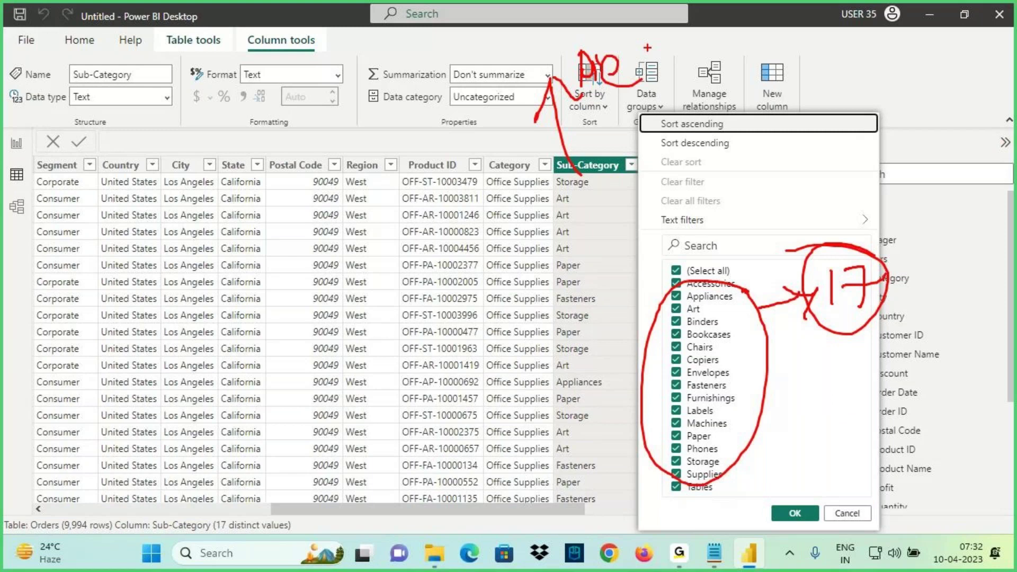
Step: List the Category column's values, box them, and draw an arrow from the list to a circled "pie"
{"action": "left_click", "coordinate": [506, 165]}
{"action": "left_click", "coordinate": [545, 164]}
{"action": "key", "text": "ctrl+2"}
{"action": "left_click_drag", "start_coordinate": [560, 337], "coordinate": [670, 385]}
{"action": "left_click_drag", "start_coordinate": [484, 137], "coordinate": [582, 307]}
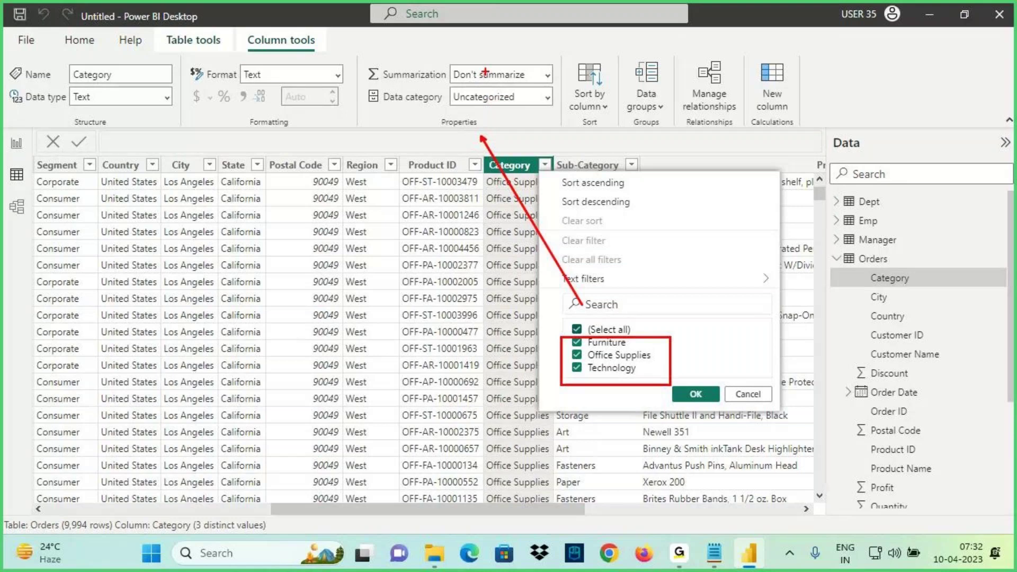
{"action": "left_click_drag", "start_coordinate": [484, 72], "coordinate": [498, 79]}
{"action": "left_click_drag", "start_coordinate": [492, 89], "coordinate": [483, 88]}
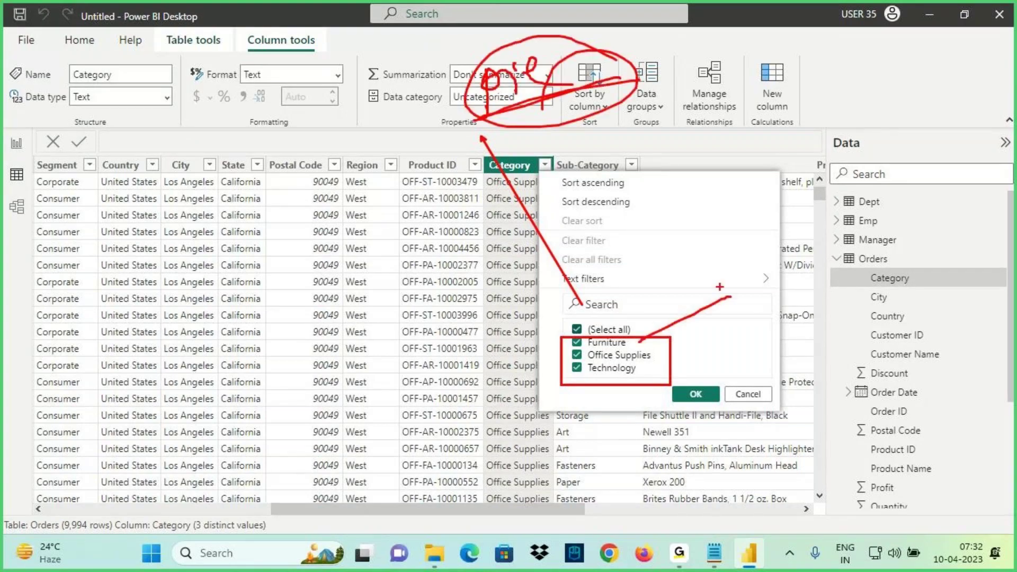
{"action": "key", "text": "Escape"}
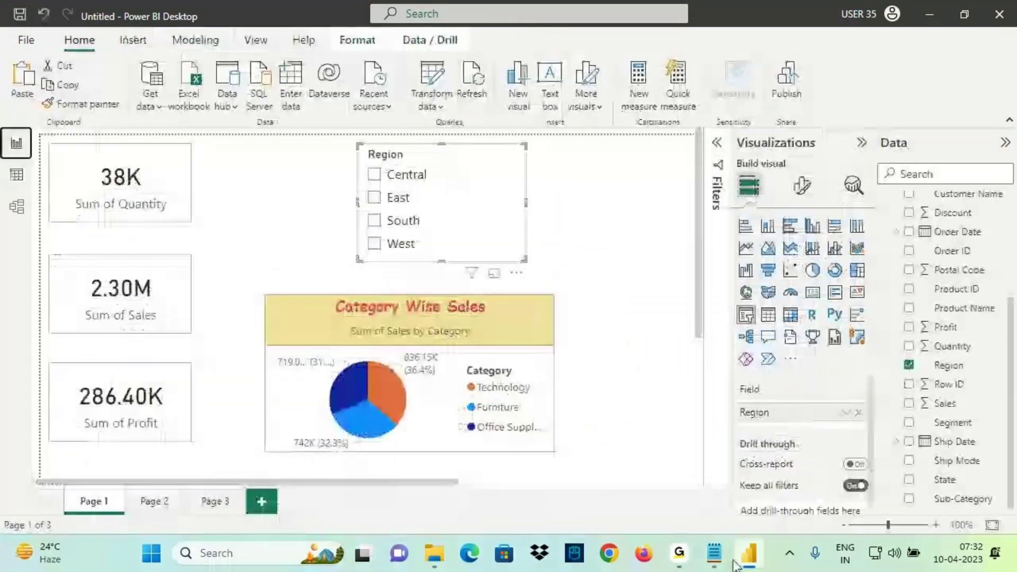
Step: Switch to the Notepad notes and highlight "Less Categorical Values" and "Pie Chart" in the purpose sentence
{"action": "key", "text": "alt+Tab"}
{"action": "left_click_drag", "start_coordinate": [424, 254], "coordinate": [555, 254]}
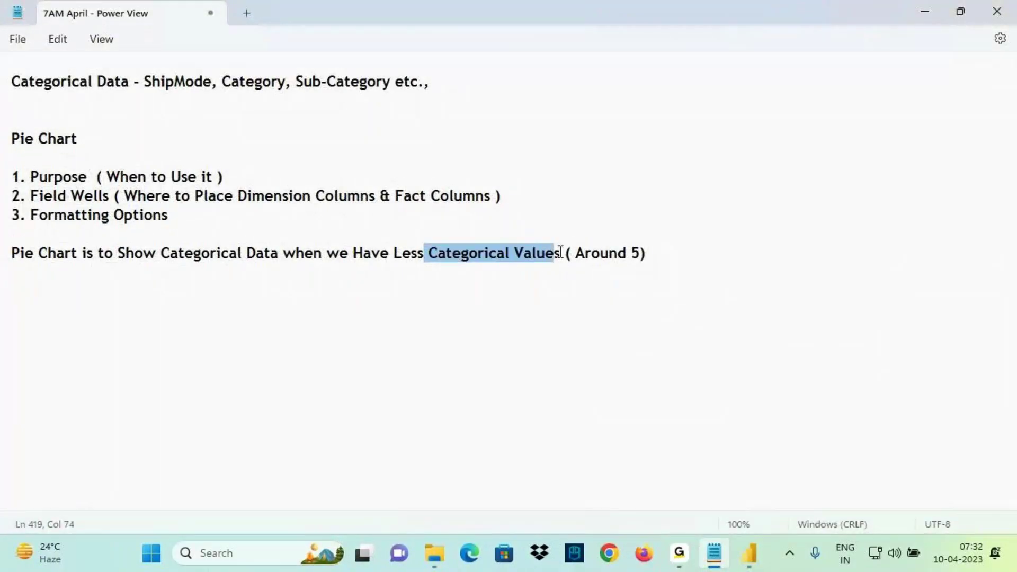
{"action": "left_click", "coordinate": [465, 252]}
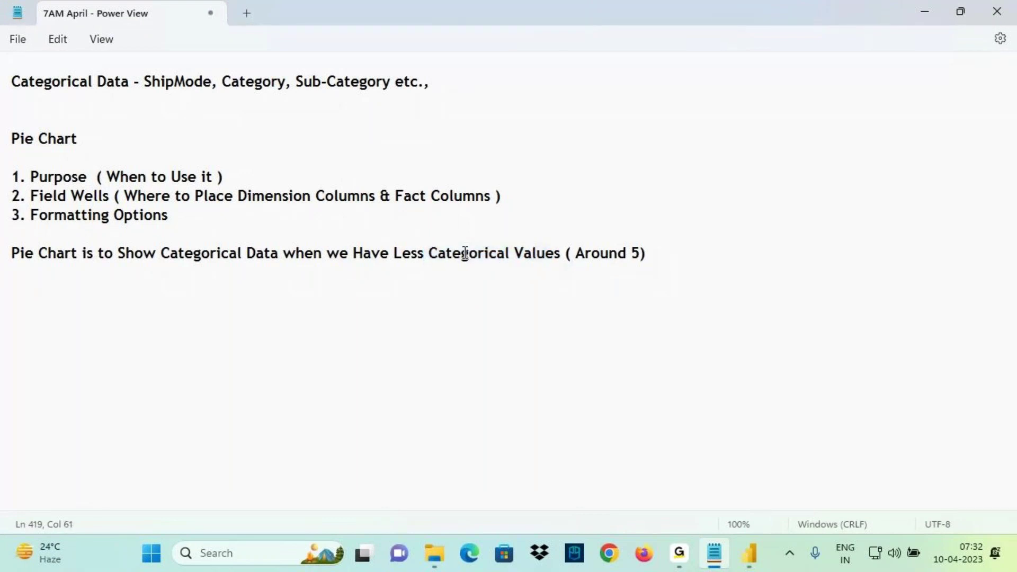
{"action": "left_click_drag", "start_coordinate": [398, 253], "coordinate": [570, 253]}
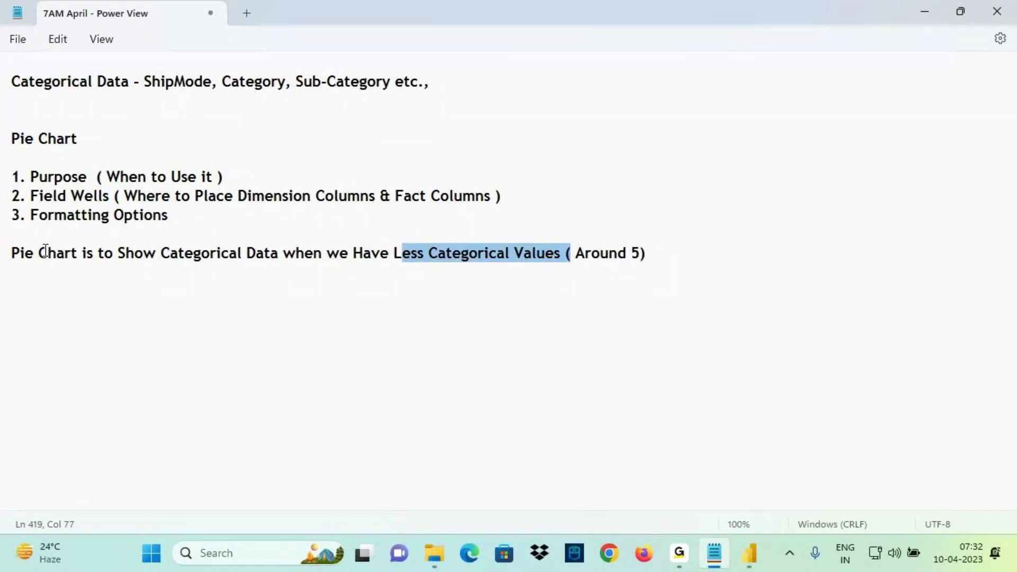
{"action": "left_click_drag", "start_coordinate": [25, 254], "coordinate": [79, 253]}
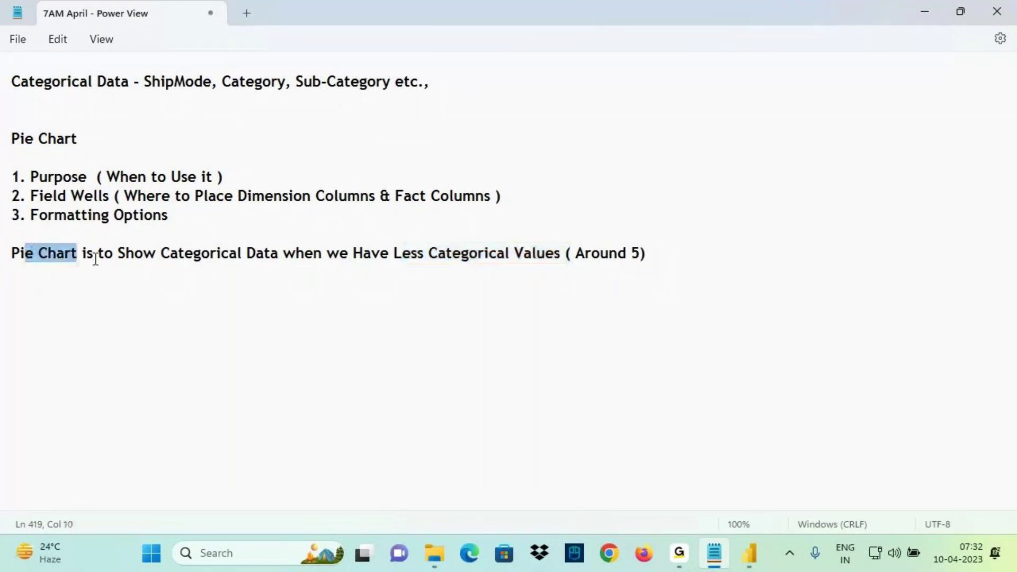
Step: In the Power BI report, add a new page, insert a pie chart, move it toward the page's middle and enlarge it
{"action": "left_click", "coordinate": [750, 557]}
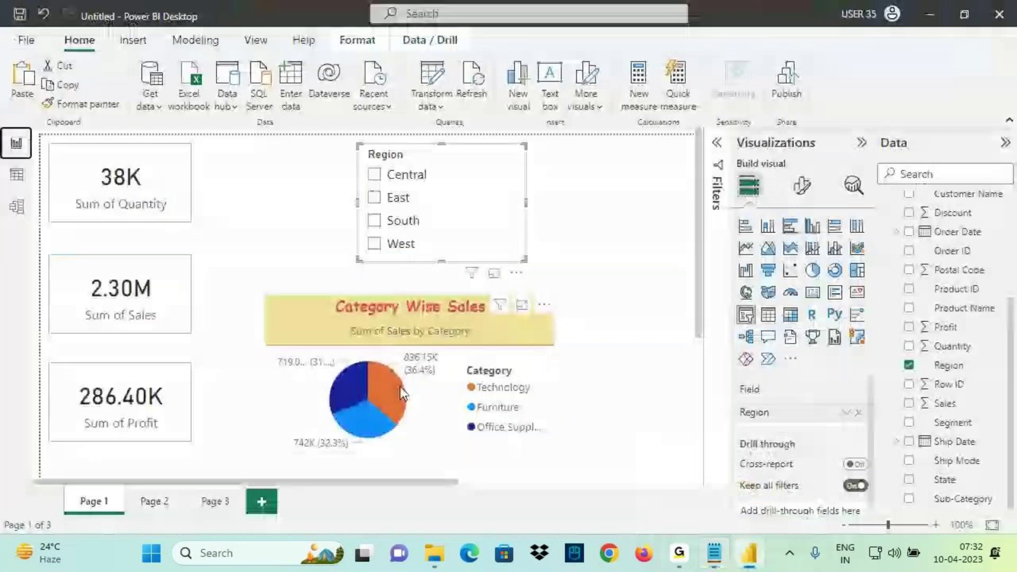
{"action": "left_click", "coordinate": [215, 501]}
{"action": "left_click", "coordinate": [266, 501]}
{"action": "left_click", "coordinate": [813, 270]}
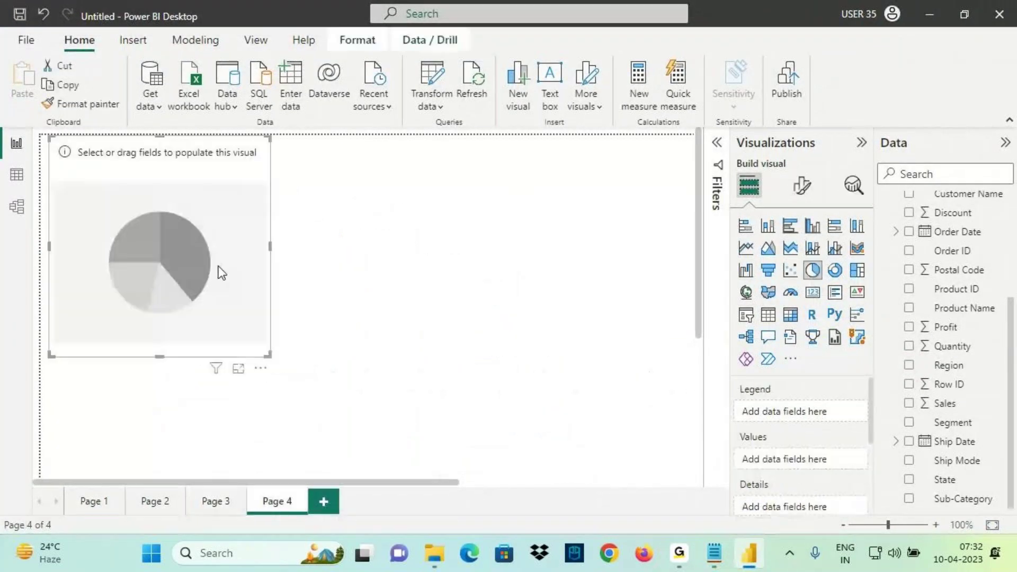
{"action": "left_click_drag", "start_coordinate": [181, 244], "coordinate": [333, 311]}
{"action": "left_click_drag", "start_coordinate": [201, 201], "coordinate": [157, 174]}
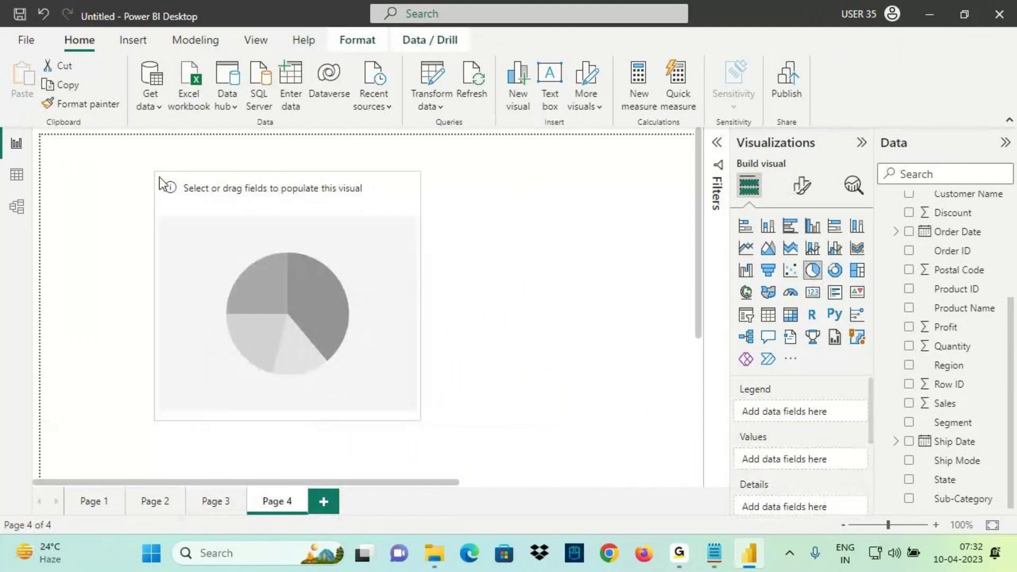
Step: Underline the pie chart's Legend, Values and Details field wells, clear the marks, and look through the wells down to Tooltips
{"action": "key", "text": "ctrl+2"}
{"action": "left_click_drag", "start_coordinate": [727, 395], "coordinate": [779, 393]}
{"action": "left_click_drag", "start_coordinate": [731, 446], "coordinate": [768, 444]}
{"action": "left_click_drag", "start_coordinate": [732, 494], "coordinate": [786, 493]}
{"action": "key", "text": "Escape"}
{"action": "scroll", "coordinate": [774, 435], "scroll_direction": "down", "scroll_amount": 1}
{"action": "scroll", "coordinate": [774, 440], "scroll_direction": "up", "scroll_amount": 1}
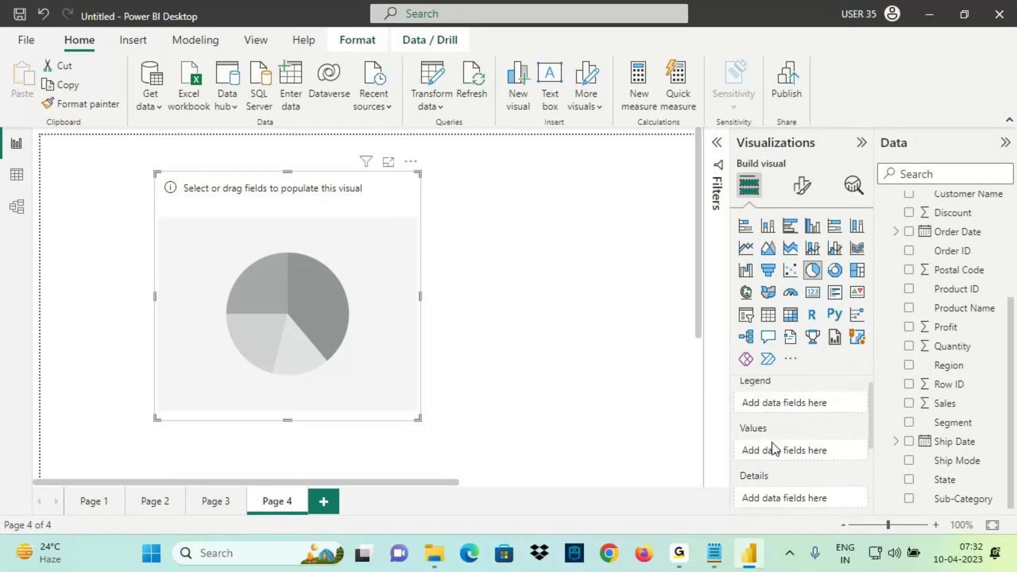
{"action": "key", "text": "ctrl+2"}
{"action": "left_click_drag", "start_coordinate": [733, 398], "coordinate": [776, 396]}
{"action": "left_click_drag", "start_coordinate": [731, 449], "coordinate": [797, 446]}
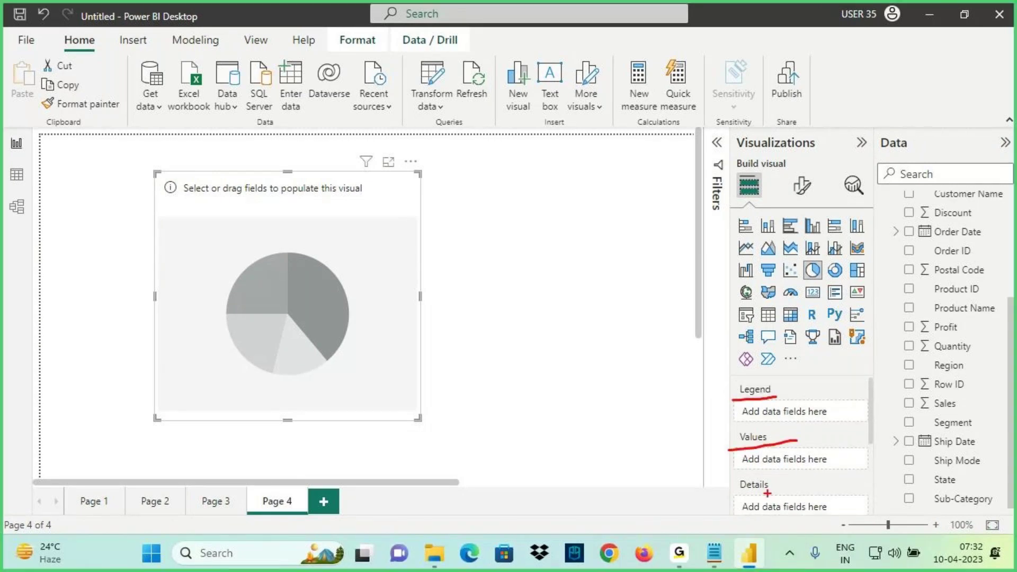
{"action": "left_click_drag", "start_coordinate": [734, 495], "coordinate": [778, 493]}
{"action": "key", "text": "Escape"}
{"action": "scroll", "coordinate": [775, 462], "scroll_direction": "down", "scroll_amount": 1}
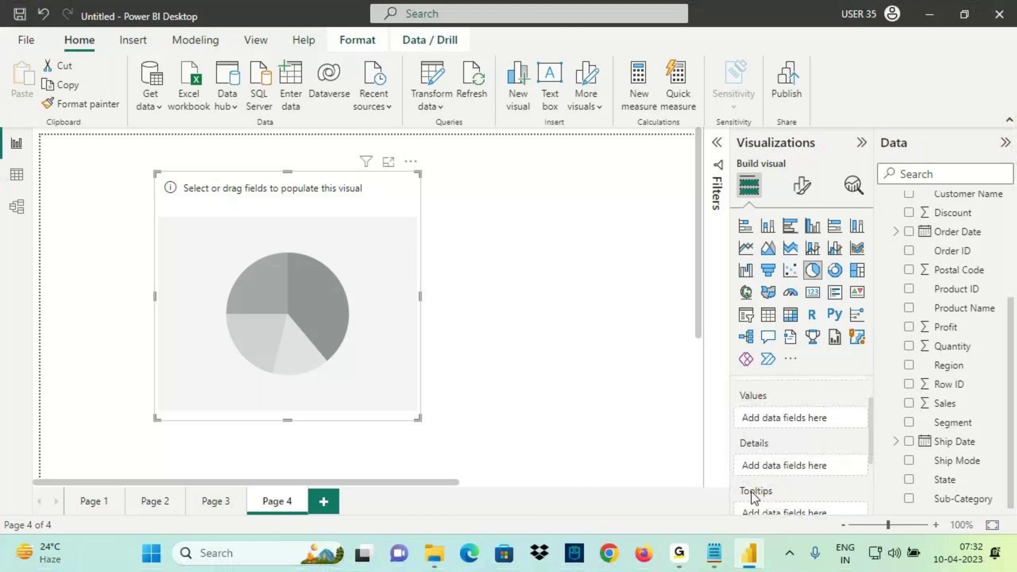
{"action": "scroll", "coordinate": [758, 471], "scroll_direction": "up", "scroll_amount": 1}
{"action": "scroll", "coordinate": [773, 441], "scroll_direction": "up", "scroll_amount": 1}
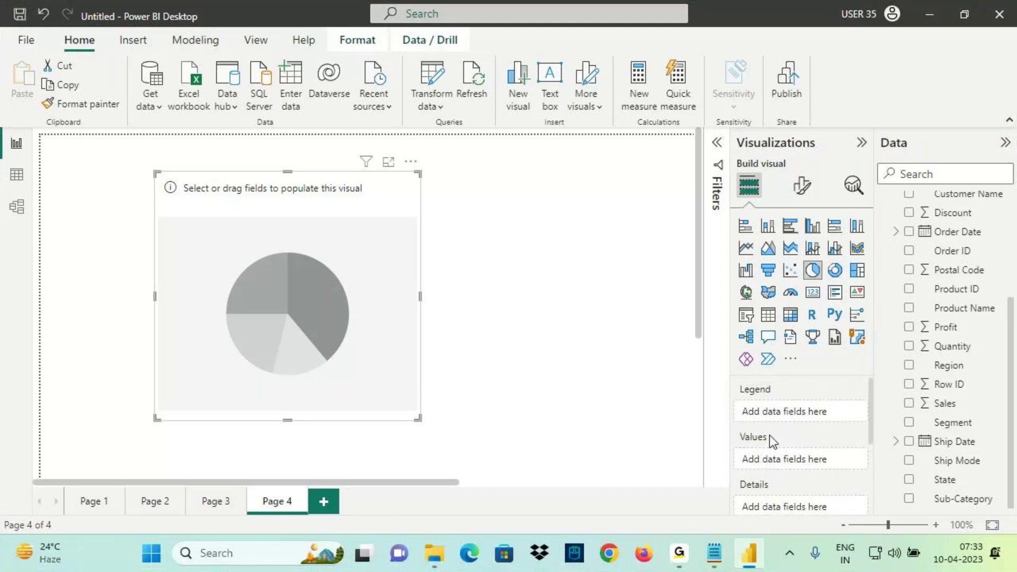
Step: In the Notepad notes, highlight the Field Wells point's text on placing dimension and fact columns, and put the cursor below the purpose sentence
{"action": "left_click", "coordinate": [713, 554]}
{"action": "left_click_drag", "start_coordinate": [146, 197], "coordinate": [488, 197]}
{"action": "left_click", "coordinate": [61, 296]}
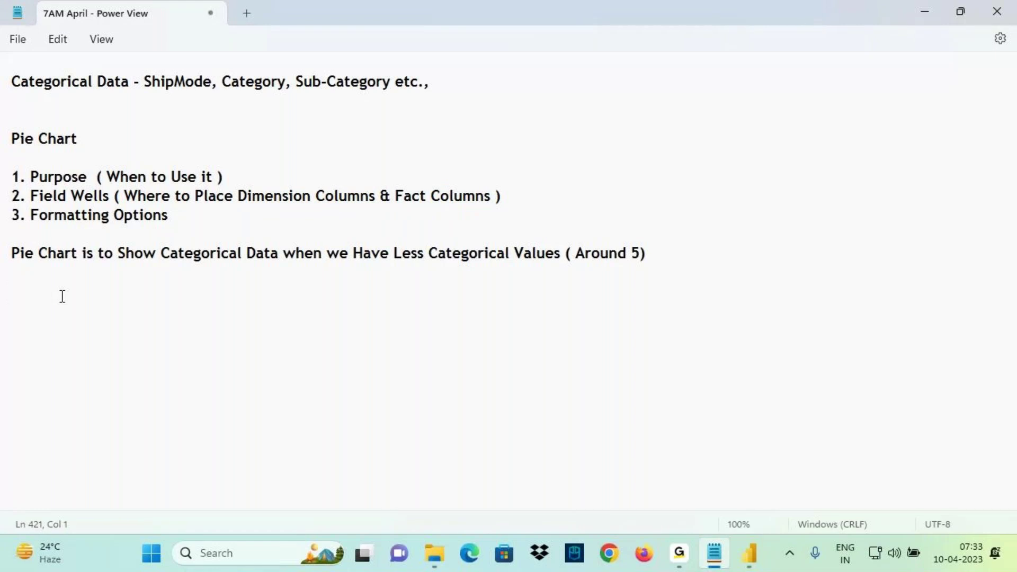
Step: In Power BI, circle the pie chart's field wells, point an arrow at them, and draw another from them to the visuals gallery
{"action": "left_click", "coordinate": [749, 553]}
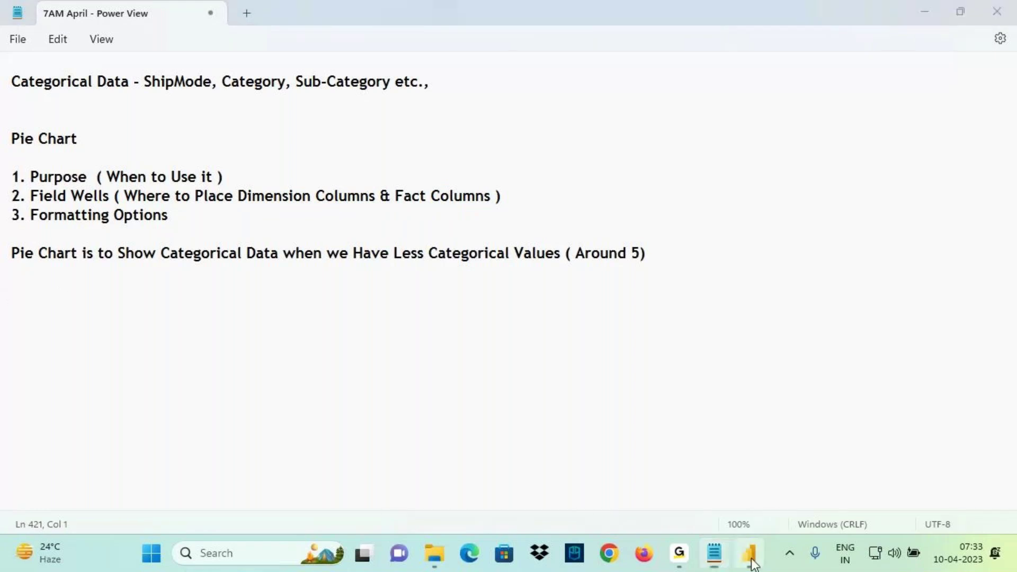
{"action": "left_click_drag", "start_coordinate": [834, 419], "coordinate": [803, 377]}
{"action": "left_click_drag", "start_coordinate": [682, 347], "coordinate": [722, 405]}
{"action": "mouse_move", "coordinate": [706, 363]}
{"action": "left_mouse_down"}
{"action": "mouse_move", "coordinate": [721, 404]}
{"action": "mouse_move", "coordinate": [666, 444]}
{"action": "left_mouse_up"}
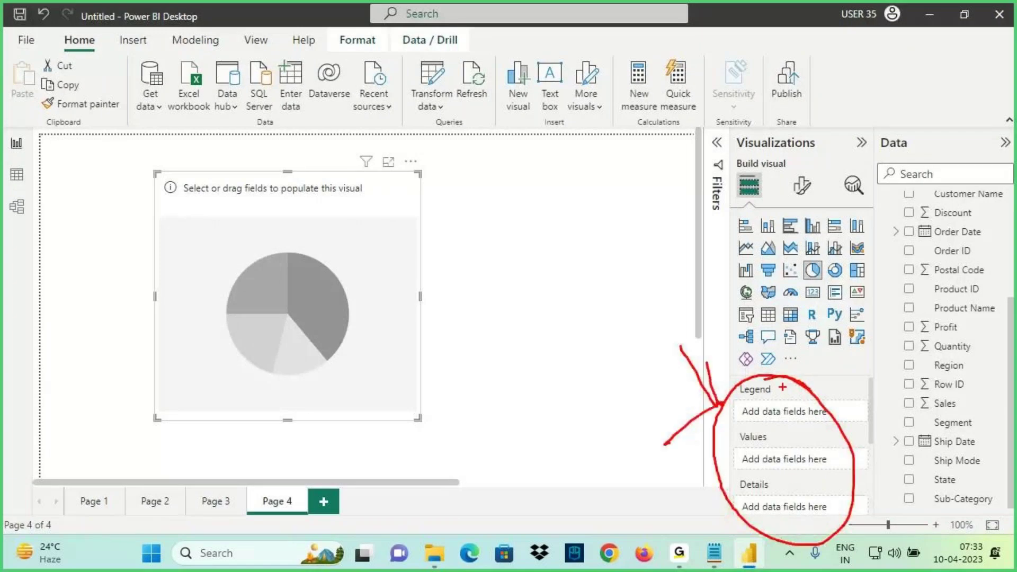
{"action": "mouse_move", "coordinate": [779, 377]}
{"action": "left_mouse_down"}
{"action": "mouse_move", "coordinate": [906, 278]}
{"action": "mouse_move", "coordinate": [895, 214]}
{"action": "mouse_move", "coordinate": [842, 203]}
{"action": "mouse_move", "coordinate": [811, 227]}
{"action": "left_mouse_up"}
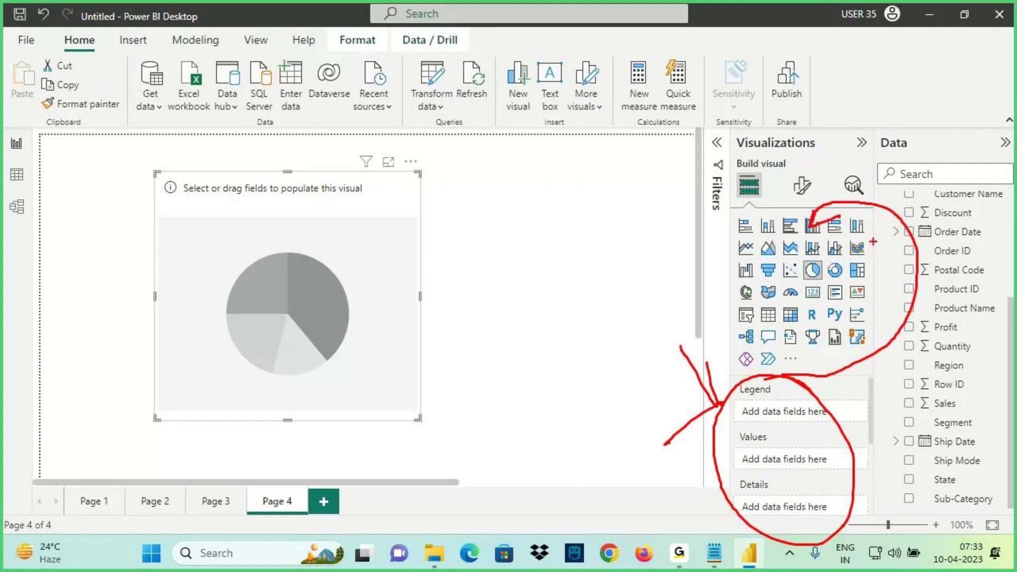
Step: In the Notepad notes, write "Show Category wise Sales" below the pie chart's purpose sentence
{"action": "left_click", "coordinate": [714, 553]}
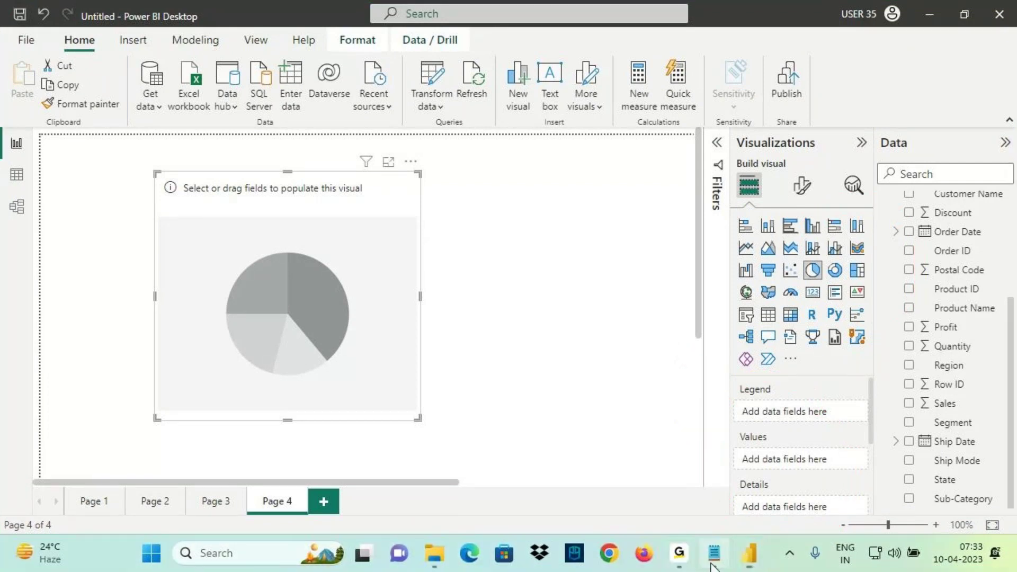
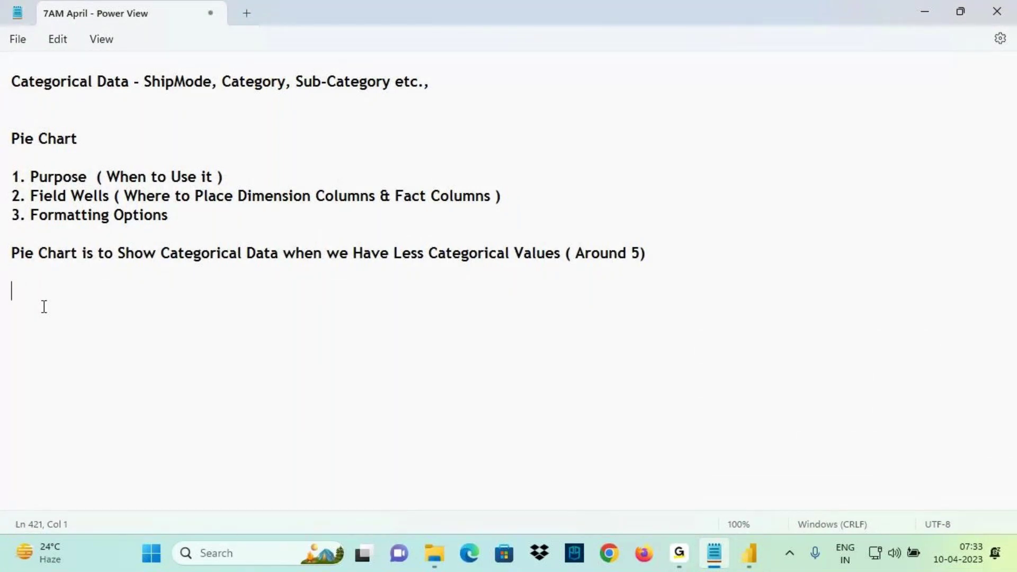
{"action": "type", "text": "Create a"}
{"action": "key", "text": "BackSpace"}
{"action": "key", "text": "BackSpace"}
{"action": "key", "text": "BackSpace"}
{"action": "type", "text": "Show Categoru"}
{"action": "key", "text": "BackSpace"}
{"action": "type", "text": "y wise Sales"}
Step: In the notes, underline Category and Sales in the "Show Category wise Sales" line and draw a downward arrow from each
{"action": "left_click", "coordinate": [749, 553]}
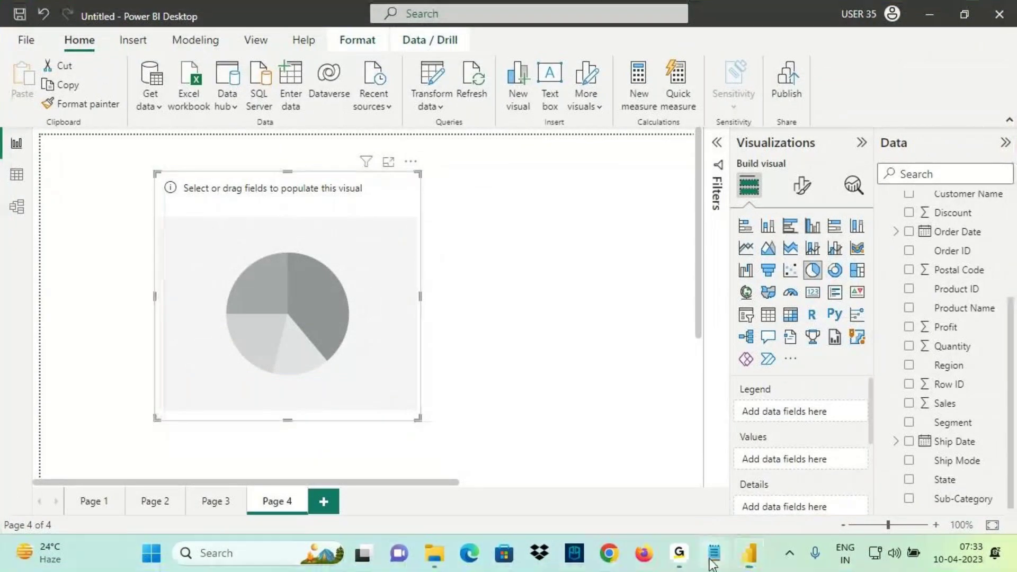
{"action": "key", "text": "alt+Tab"}
{"action": "mouse_move", "coordinate": [57, 303]}
{"action": "left_mouse_down"}
{"action": "mouse_move", "coordinate": [101, 303]}
{"action": "mouse_move", "coordinate": [84, 365]}
{"action": "left_mouse_up"}
{"action": "mouse_move", "coordinate": [70, 342]}
{"action": "left_mouse_down"}
{"action": "mouse_move", "coordinate": [83, 366]}
{"action": "mouse_move", "coordinate": [112, 344]}
{"action": "left_mouse_up"}
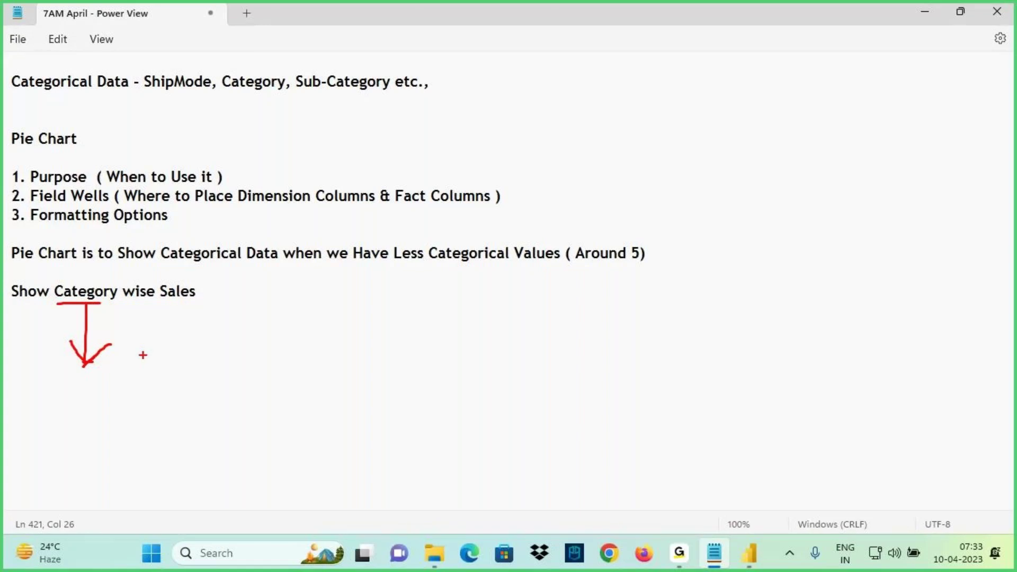
{"action": "mouse_move", "coordinate": [163, 302]}
{"action": "left_mouse_down"}
{"action": "mouse_move", "coordinate": [206, 301]}
{"action": "mouse_move", "coordinate": [197, 340]}
{"action": "left_mouse_up"}
{"action": "mouse_move", "coordinate": [178, 328]}
{"action": "left_mouse_down"}
{"action": "mouse_move", "coordinate": [192, 340]}
{"action": "mouse_move", "coordinate": [182, 356]}
{"action": "left_mouse_up"}
{"action": "left_click_drag", "start_coordinate": [346, 311], "coordinate": [337, 373]}
{"action": "mouse_move", "coordinate": [337, 328]}
{"action": "left_mouse_down"}
{"action": "mouse_move", "coordinate": [353, 326]}
{"action": "mouse_move", "coordinate": [357, 345]}
{"action": "left_mouse_up"}
{"action": "left_click", "coordinate": [362, 326]}
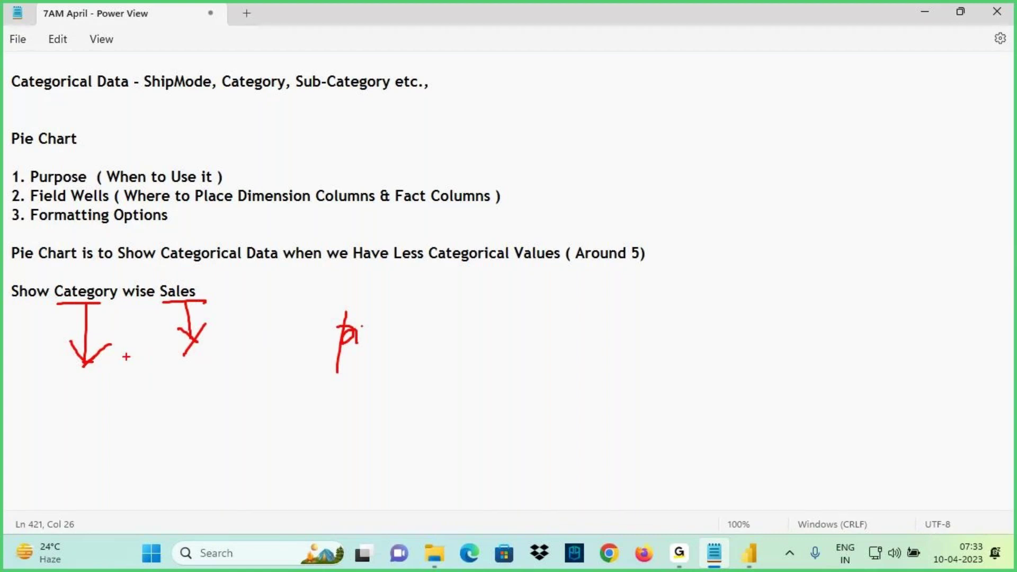
Step: Write a circled mark beneath each arrow under Category and Sales, and clear the annotations
{"action": "left_click_drag", "start_coordinate": [79, 384], "coordinate": [78, 418]}
{"action": "left_click_drag", "start_coordinate": [80, 394], "coordinate": [87, 371]}
{"action": "left_click_drag", "start_coordinate": [201, 374], "coordinate": [200, 402]}
{"action": "mouse_move", "coordinate": [196, 364]}
{"action": "left_mouse_down"}
{"action": "mouse_move", "coordinate": [179, 377]}
{"action": "mouse_move", "coordinate": [201, 369]}
{"action": "left_mouse_up"}
{"action": "left_click_drag", "start_coordinate": [61, 425], "coordinate": [111, 415]}
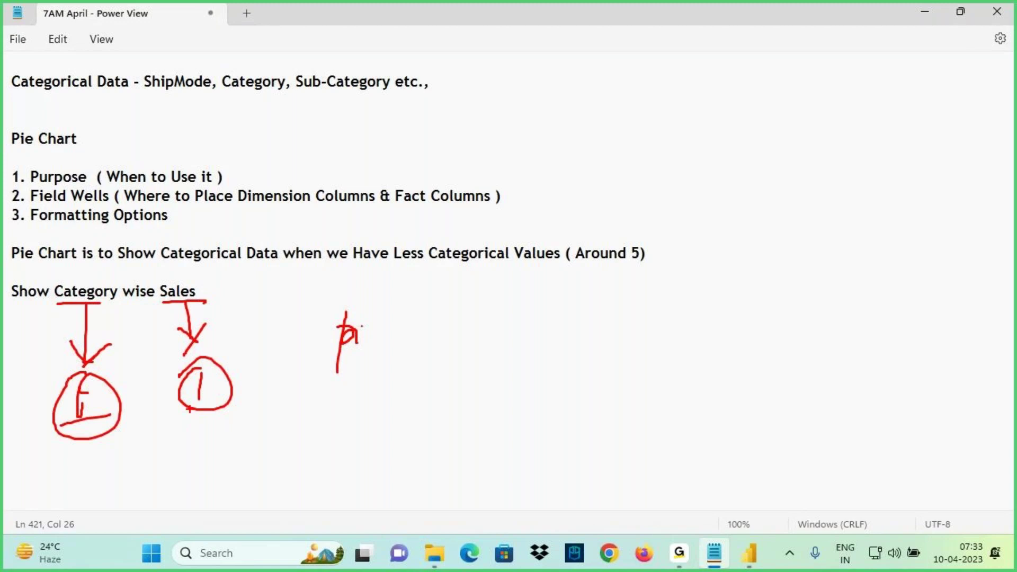
{"action": "left_click_drag", "start_coordinate": [188, 410], "coordinate": [227, 405]}
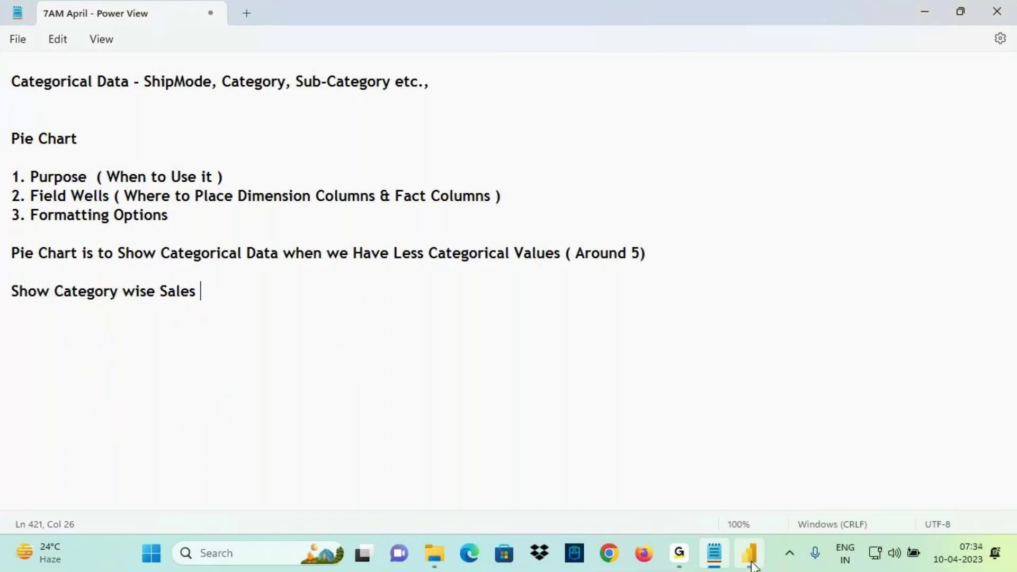
{"action": "key", "text": "Escape"}
Step: In Power BI, circle and underline the Legend field well and draw an arrow to it from the Orders table's Category field
{"action": "key", "text": "alt+Tab"}
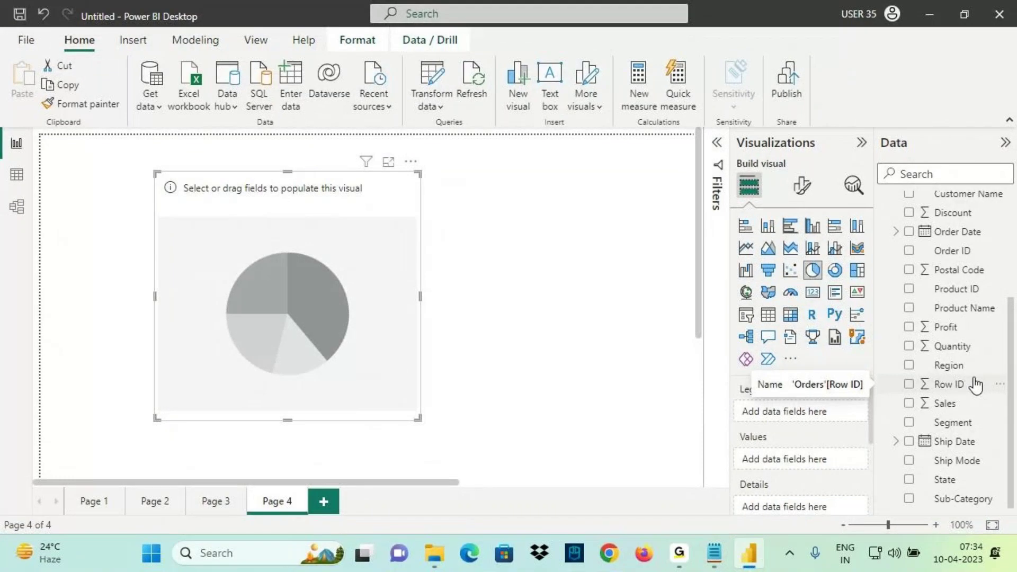
{"action": "scroll", "coordinate": [975, 384], "scroll_direction": "up", "scroll_amount": 3}
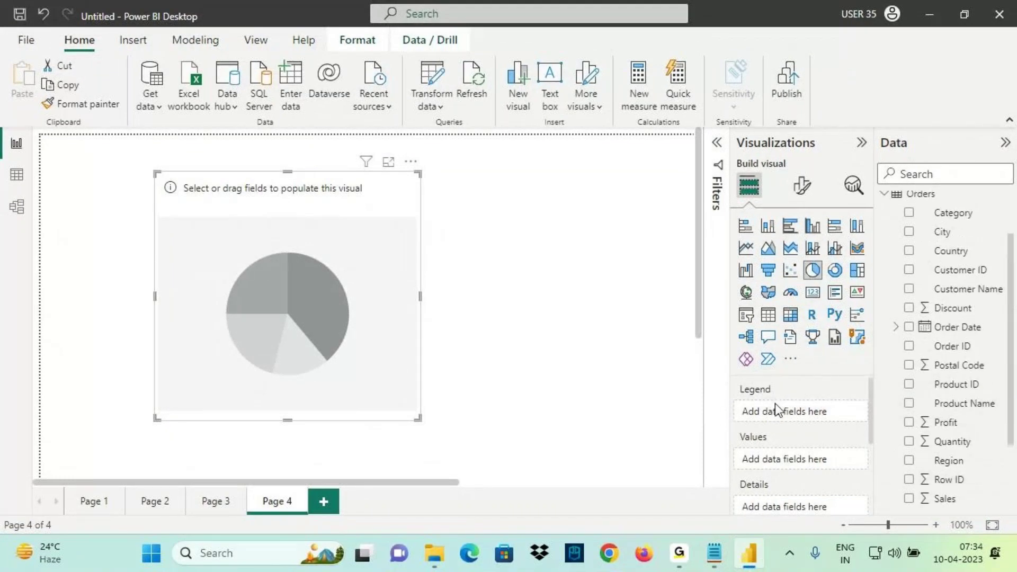
{"action": "key", "text": "ctrl+2"}
{"action": "mouse_move", "coordinate": [779, 385]}
{"action": "left_mouse_down"}
{"action": "mouse_move", "coordinate": [739, 388]}
{"action": "mouse_move", "coordinate": [721, 409]}
{"action": "mouse_move", "coordinate": [745, 418]}
{"action": "mouse_move", "coordinate": [794, 389]}
{"action": "left_mouse_up"}
{"action": "mouse_move", "coordinate": [214, 206]}
{"action": "left_mouse_down"}
{"action": "mouse_move", "coordinate": [283, 207]}
{"action": "mouse_move", "coordinate": [255, 263]}
{"action": "left_mouse_up"}
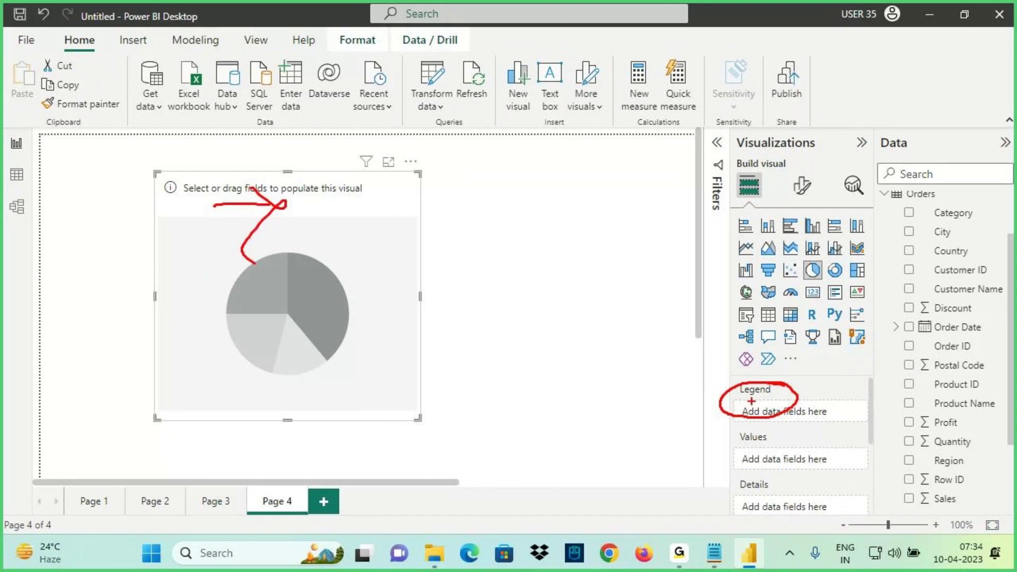
{"action": "left_click_drag", "start_coordinate": [779, 358], "coordinate": [767, 395]}
{"action": "left_click_drag", "start_coordinate": [742, 397], "coordinate": [788, 391]}
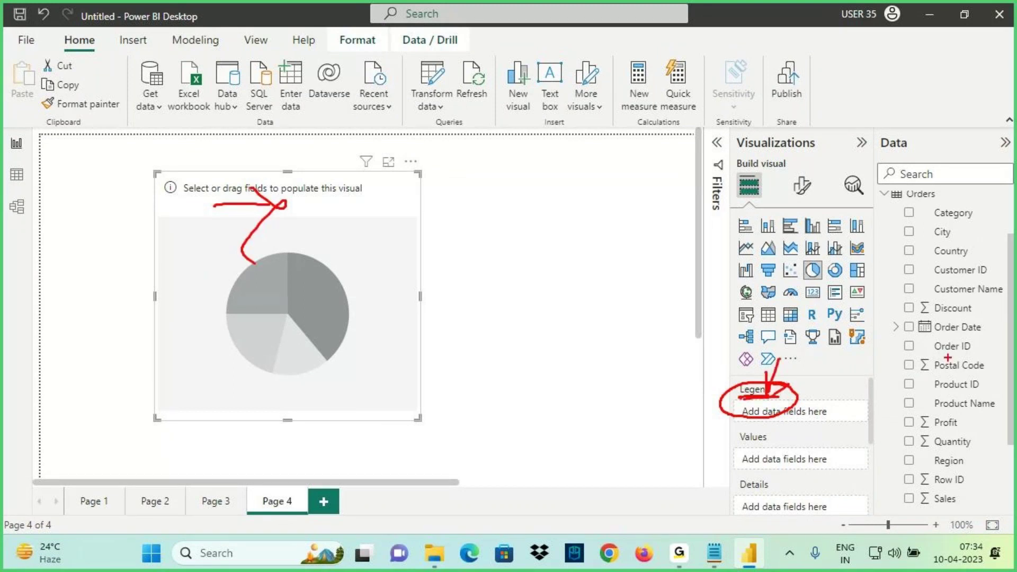
{"action": "mouse_move", "coordinate": [918, 221]}
{"action": "left_mouse_down"}
{"action": "mouse_move", "coordinate": [966, 220]}
{"action": "mouse_move", "coordinate": [890, 174]}
{"action": "mouse_move", "coordinate": [800, 328]}
{"action": "mouse_move", "coordinate": [815, 359]}
{"action": "mouse_move", "coordinate": [829, 349]}
{"action": "left_mouse_up"}
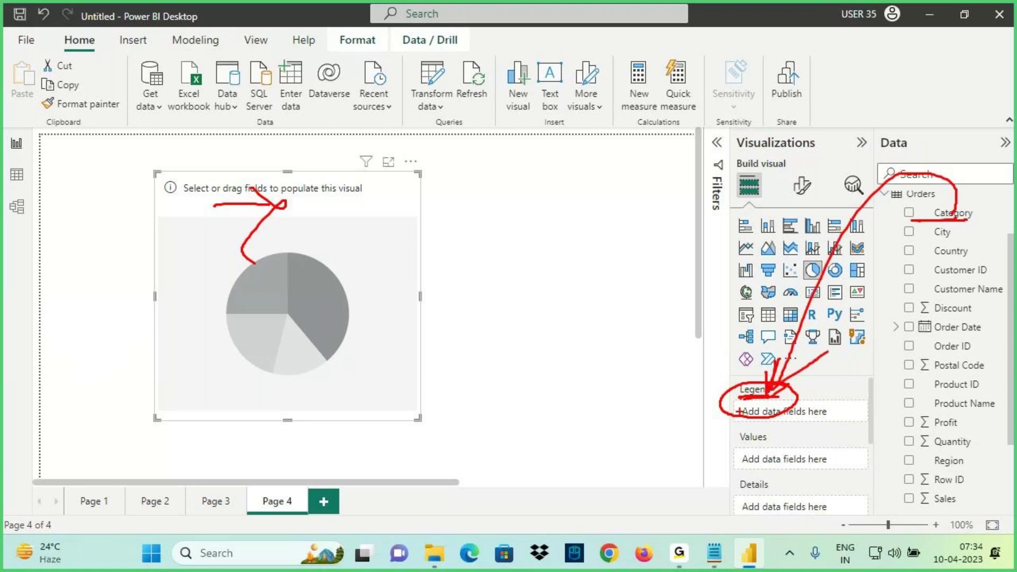
Step: Clear the annotations and add the Category field to the pie chart's Legend
{"action": "key", "text": "Escape"}
{"action": "mouse_move", "coordinate": [948, 213]}
{"action": "left_mouse_down"}
{"action": "mouse_move", "coordinate": [840, 334]}
{"action": "mouse_move", "coordinate": [822, 411]}
{"action": "left_mouse_up"}
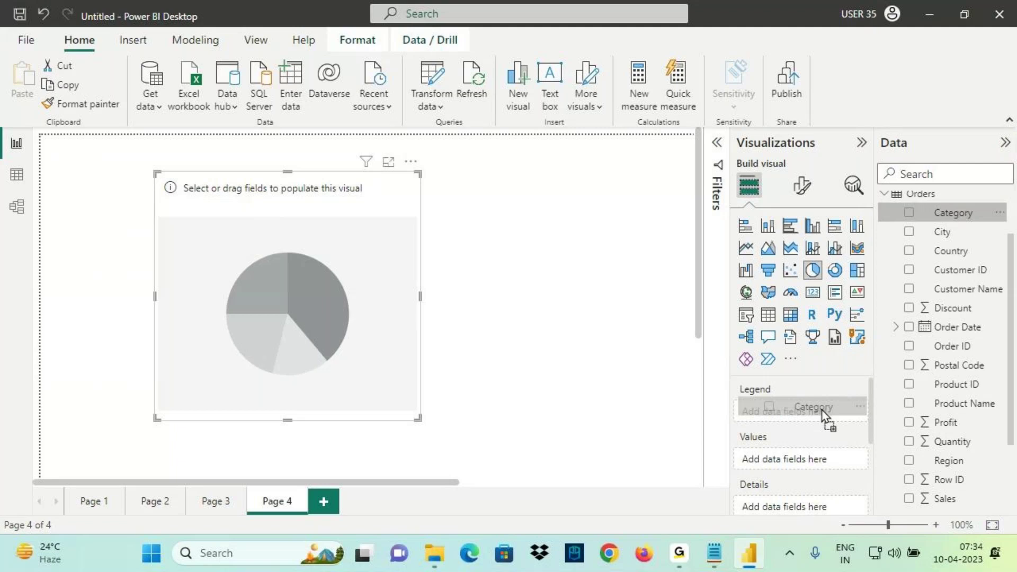
{"action": "left_click_drag", "start_coordinate": [822, 411], "coordinate": [819, 412]}
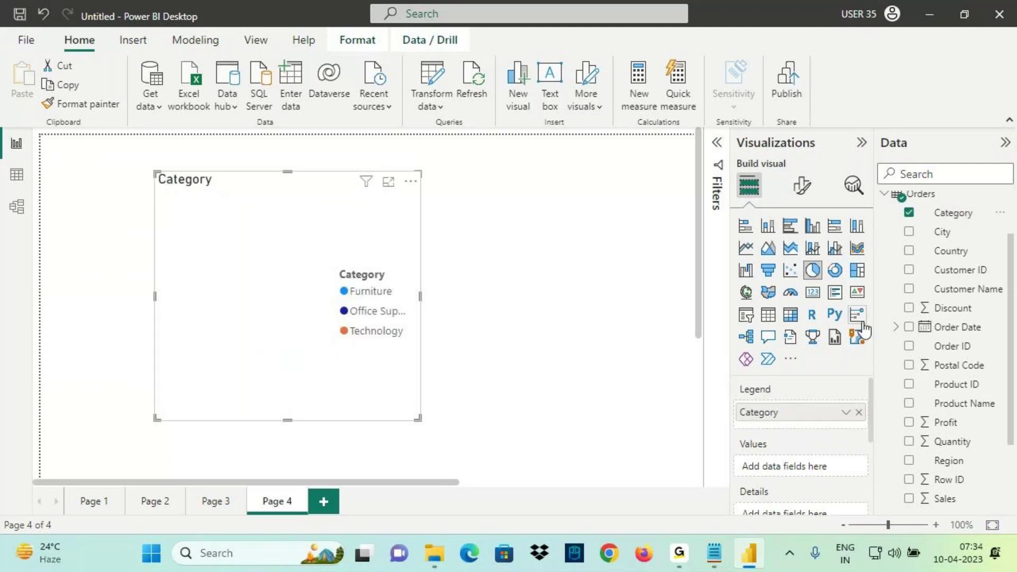
Step: Circle the visuals gallery, underline the Values field well, and draw an arrow to it from the circled Sales field
{"action": "key", "text": "ctrl+2"}
{"action": "mouse_move", "coordinate": [850, 209]}
{"action": "left_mouse_down"}
{"action": "mouse_move", "coordinate": [752, 369]}
{"action": "mouse_move", "coordinate": [848, 192]}
{"action": "mouse_move", "coordinate": [766, 220]}
{"action": "left_mouse_up"}
{"action": "left_click_drag", "start_coordinate": [733, 455], "coordinate": [779, 451]}
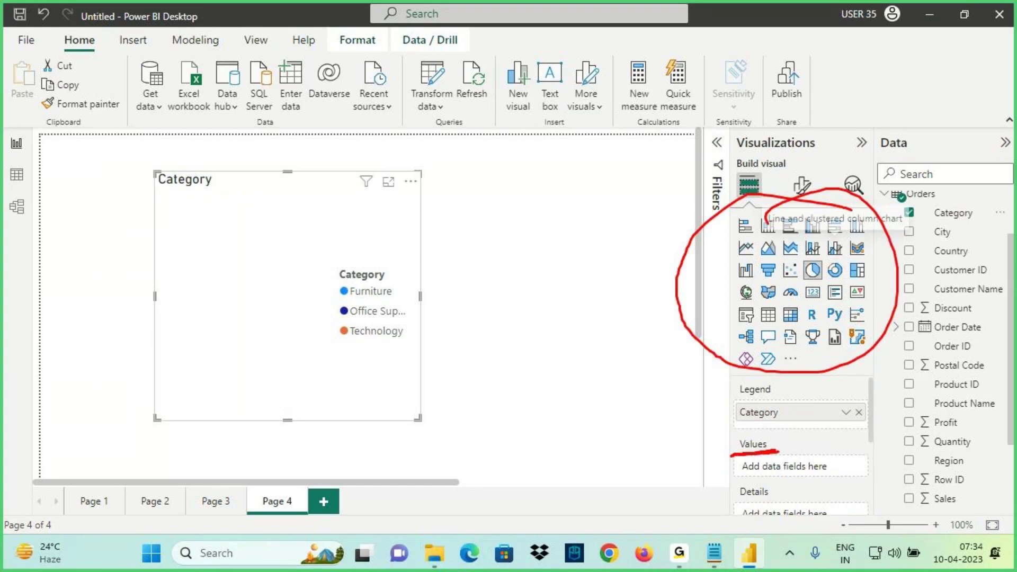
{"action": "left_click_drag", "start_coordinate": [671, 410], "coordinate": [737, 443]}
{"action": "left_click_drag", "start_coordinate": [719, 416], "coordinate": [703, 485]}
{"action": "mouse_move", "coordinate": [902, 509]}
{"action": "left_mouse_down"}
{"action": "mouse_move", "coordinate": [964, 499]}
{"action": "mouse_move", "coordinate": [901, 507]}
{"action": "mouse_move", "coordinate": [798, 479]}
{"action": "mouse_move", "coordinate": [782, 450]}
{"action": "mouse_move", "coordinate": [791, 487]}
{"action": "left_mouse_up"}
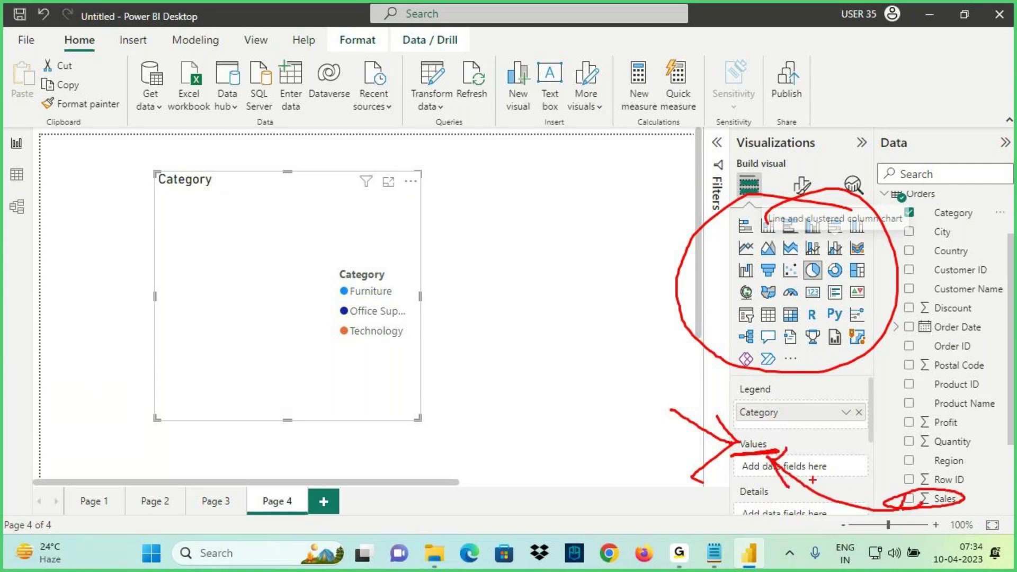
Step: Clear the annotations and add the Sales field to the pie chart's Values
{"action": "key", "text": "Escape"}
{"action": "left_click_drag", "start_coordinate": [945, 498], "coordinate": [790, 466]}
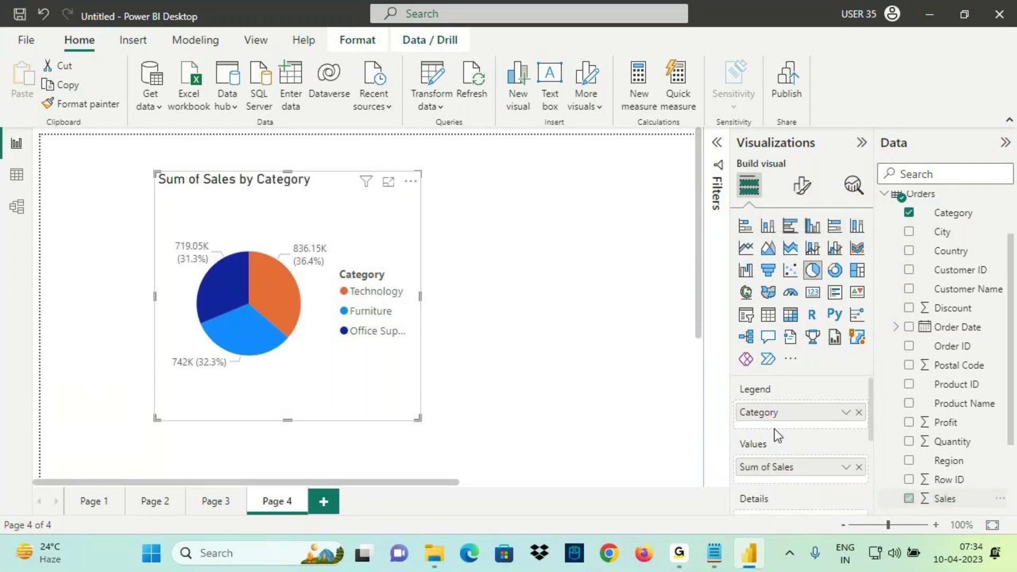
Step: Underline the Legend well and Sum of Sales, draw arrows to the Legend and Values wells and a line on the pie chart, and clear the annotations
{"action": "key", "text": "ctrl+2"}
{"action": "left_click_drag", "start_coordinate": [733, 397], "coordinate": [792, 394]}
{"action": "mouse_move", "coordinate": [707, 351]}
{"action": "left_mouse_down"}
{"action": "mouse_move", "coordinate": [744, 389]}
{"action": "mouse_move", "coordinate": [625, 401]}
{"action": "left_mouse_up"}
{"action": "left_click_drag", "start_coordinate": [375, 284], "coordinate": [298, 317]}
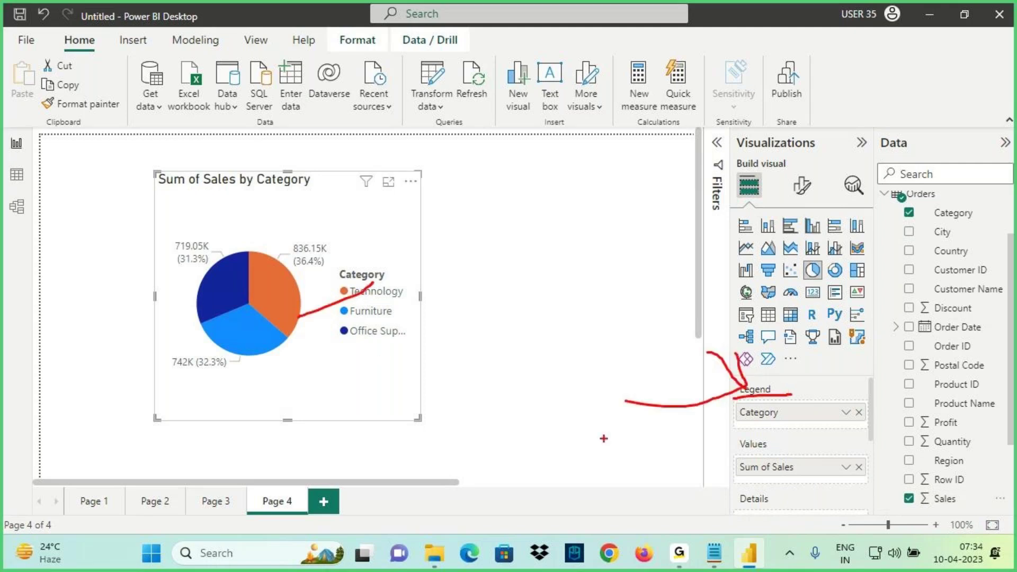
{"action": "left_click_drag", "start_coordinate": [686, 428], "coordinate": [744, 451]}
{"action": "left_click_drag", "start_coordinate": [683, 475], "coordinate": [786, 446]}
{"action": "left_click_drag", "start_coordinate": [741, 479], "coordinate": [782, 479]}
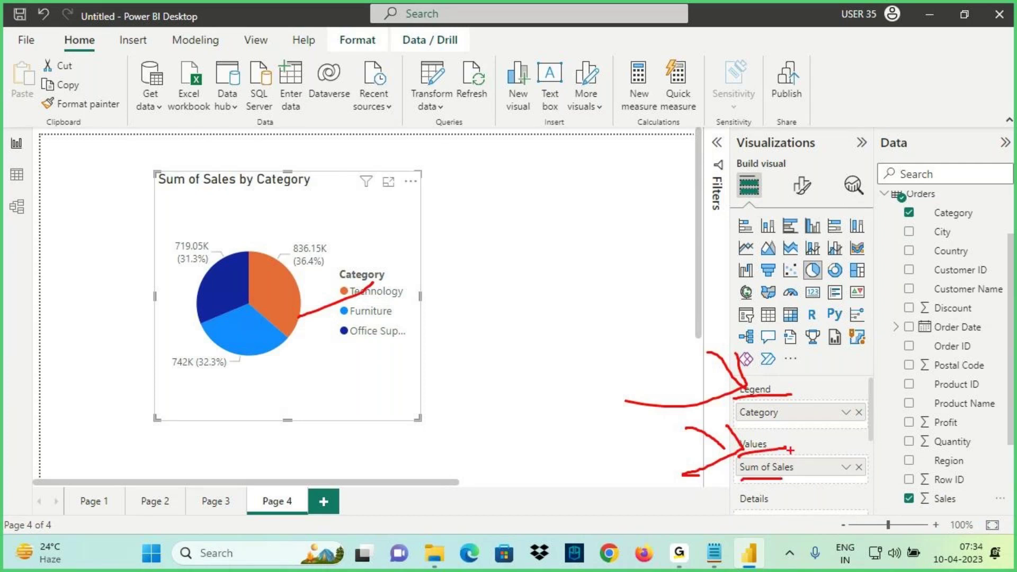
{"action": "key", "text": "Escape"}
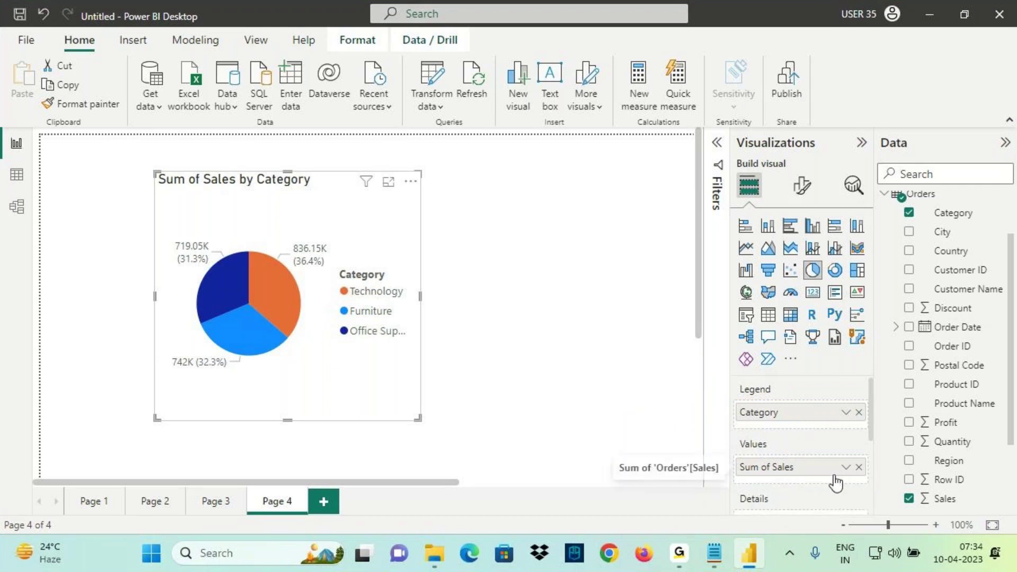
Step: Remove Category and Sales from the pie chart, and circle both source fields with arrows to the field wells and the chart
{"action": "left_click", "coordinate": [859, 412]}
{"action": "left_click", "coordinate": [859, 460]}
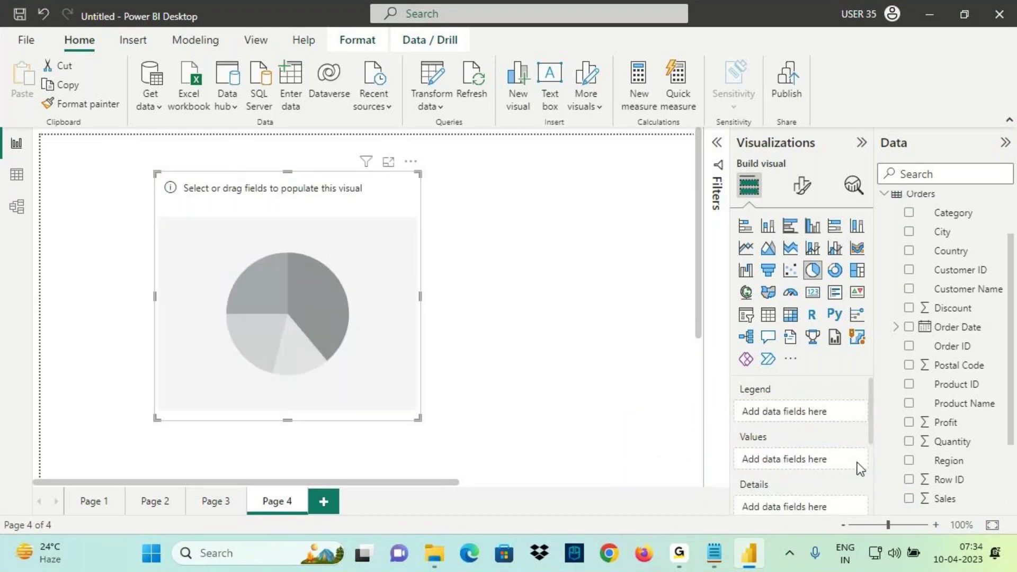
{"action": "key", "text": "ctrl+2"}
{"action": "mouse_move", "coordinate": [901, 225]}
{"action": "left_mouse_down"}
{"action": "mouse_move", "coordinate": [1006, 218]}
{"action": "mouse_move", "coordinate": [901, 227]}
{"action": "mouse_move", "coordinate": [869, 184]}
{"action": "mouse_move", "coordinate": [752, 398]}
{"action": "mouse_move", "coordinate": [777, 390]}
{"action": "mouse_move", "coordinate": [779, 375]}
{"action": "left_mouse_up"}
{"action": "mouse_move", "coordinate": [917, 510]}
{"action": "left_mouse_down"}
{"action": "mouse_move", "coordinate": [949, 512]}
{"action": "mouse_move", "coordinate": [767, 450]}
{"action": "mouse_move", "coordinate": [776, 443]}
{"action": "mouse_move", "coordinate": [776, 480]}
{"action": "left_mouse_up"}
{"action": "mouse_move", "coordinate": [935, 216]}
{"action": "left_mouse_down"}
{"action": "mouse_move", "coordinate": [951, 215]}
{"action": "mouse_move", "coordinate": [435, 144]}
{"action": "mouse_move", "coordinate": [291, 259]}
{"action": "left_mouse_up"}
{"action": "mouse_move", "coordinate": [306, 225]}
{"action": "left_mouse_down"}
{"action": "mouse_move", "coordinate": [291, 260]}
{"action": "mouse_move", "coordinate": [322, 260]}
{"action": "left_mouse_up"}
{"action": "mouse_move", "coordinate": [921, 502]}
{"action": "left_mouse_down"}
{"action": "mouse_move", "coordinate": [882, 535]}
{"action": "mouse_move", "coordinate": [340, 320]}
{"action": "left_mouse_up"}
{"action": "mouse_move", "coordinate": [337, 302]}
{"action": "left_mouse_down"}
{"action": "mouse_move", "coordinate": [318, 326]}
{"action": "mouse_move", "coordinate": [339, 347]}
{"action": "left_mouse_up"}
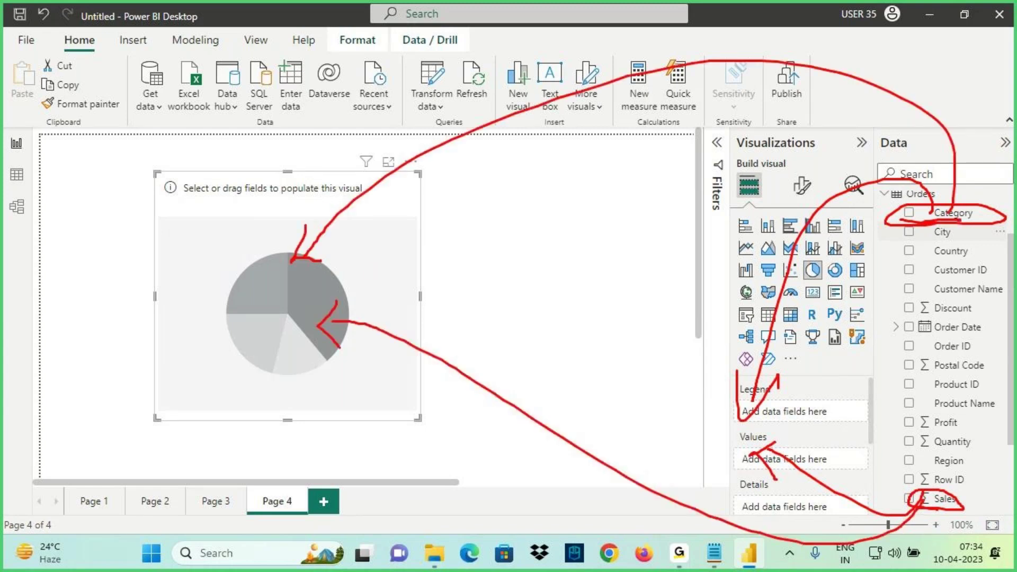
Step: Clear the annotations and add the Category and Sales fields directly onto the pie chart
{"action": "key", "text": "Escape"}
{"action": "mouse_move", "coordinate": [948, 212]}
{"action": "left_mouse_down"}
{"action": "mouse_move", "coordinate": [897, 252]}
{"action": "mouse_move", "coordinate": [309, 274]}
{"action": "left_mouse_up"}
{"action": "left_click_drag", "start_coordinate": [938, 498], "coordinate": [301, 327]}
Step: Circle the Legend and Values wells holding Category and Sum of Sales, and draw arrows pointing at each
{"action": "key", "text": "ctrl+2"}
{"action": "mouse_move", "coordinate": [739, 419]}
{"action": "left_mouse_down"}
{"action": "mouse_move", "coordinate": [785, 377]}
{"action": "mouse_move", "coordinate": [718, 382]}
{"action": "mouse_move", "coordinate": [756, 422]}
{"action": "mouse_move", "coordinate": [758, 436]}
{"action": "mouse_move", "coordinate": [730, 449]}
{"action": "mouse_move", "coordinate": [763, 479]}
{"action": "mouse_move", "coordinate": [791, 454]}
{"action": "mouse_move", "coordinate": [775, 438]}
{"action": "left_mouse_up"}
{"action": "left_click_drag", "start_coordinate": [689, 424], "coordinate": [746, 457]}
{"action": "left_click_drag", "start_coordinate": [746, 457], "coordinate": [696, 483]}
{"action": "left_click_drag", "start_coordinate": [728, 425], "coordinate": [746, 457]}
{"action": "left_click_drag", "start_coordinate": [684, 368], "coordinate": [752, 386]}
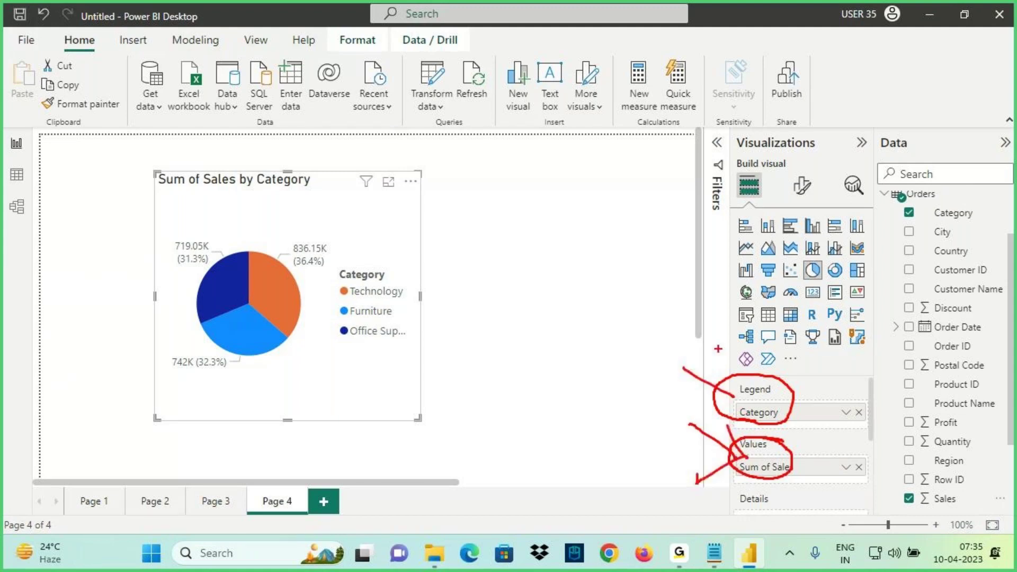
{"action": "left_click_drag", "start_coordinate": [718, 349], "coordinate": [731, 397]}
{"action": "left_click_drag", "start_coordinate": [751, 385], "coordinate": [701, 415]}
Step: Draw lines linking the Category and Sales fields, the chart title and the circled field wells, and clear the annotations
{"action": "left_click_drag", "start_coordinate": [941, 204], "coordinate": [275, 223]}
{"action": "mouse_move", "coordinate": [278, 185]}
{"action": "left_mouse_down"}
{"action": "mouse_move", "coordinate": [297, 232]}
{"action": "mouse_move", "coordinate": [350, 256]}
{"action": "left_mouse_up"}
{"action": "mouse_move", "coordinate": [923, 493]}
{"action": "left_mouse_down"}
{"action": "mouse_move", "coordinate": [903, 507]}
{"action": "mouse_move", "coordinate": [232, 323]}
{"action": "left_mouse_up"}
{"action": "left_click_drag", "start_coordinate": [265, 189], "coordinate": [317, 185]}
{"action": "mouse_move", "coordinate": [306, 169]}
{"action": "left_mouse_down"}
{"action": "mouse_move", "coordinate": [737, 401]}
{"action": "mouse_move", "coordinate": [691, 435]}
{"action": "left_mouse_up"}
{"action": "mouse_move", "coordinate": [191, 187]}
{"action": "left_mouse_down"}
{"action": "mouse_move", "coordinate": [236, 183]}
{"action": "mouse_move", "coordinate": [223, 204]}
{"action": "mouse_move", "coordinate": [327, 351]}
{"action": "mouse_move", "coordinate": [785, 451]}
{"action": "mouse_move", "coordinate": [727, 466]}
{"action": "left_mouse_up"}
{"action": "mouse_move", "coordinate": [795, 360]}
{"action": "left_mouse_down"}
{"action": "mouse_move", "coordinate": [686, 472]}
{"action": "mouse_move", "coordinate": [818, 508]}
{"action": "mouse_move", "coordinate": [795, 369]}
{"action": "left_mouse_up"}
{"action": "left_click_drag", "start_coordinate": [745, 292], "coordinate": [748, 349]}
{"action": "mouse_move", "coordinate": [794, 310]}
{"action": "left_mouse_down"}
{"action": "mouse_move", "coordinate": [731, 379]}
{"action": "mouse_move", "coordinate": [777, 407]}
{"action": "left_mouse_up"}
{"action": "left_click_drag", "start_coordinate": [771, 512], "coordinate": [771, 479]}
{"action": "mouse_move", "coordinate": [752, 493]}
{"action": "left_mouse_down"}
{"action": "mouse_move", "coordinate": [771, 480]}
{"action": "mouse_move", "coordinate": [791, 500]}
{"action": "left_mouse_up"}
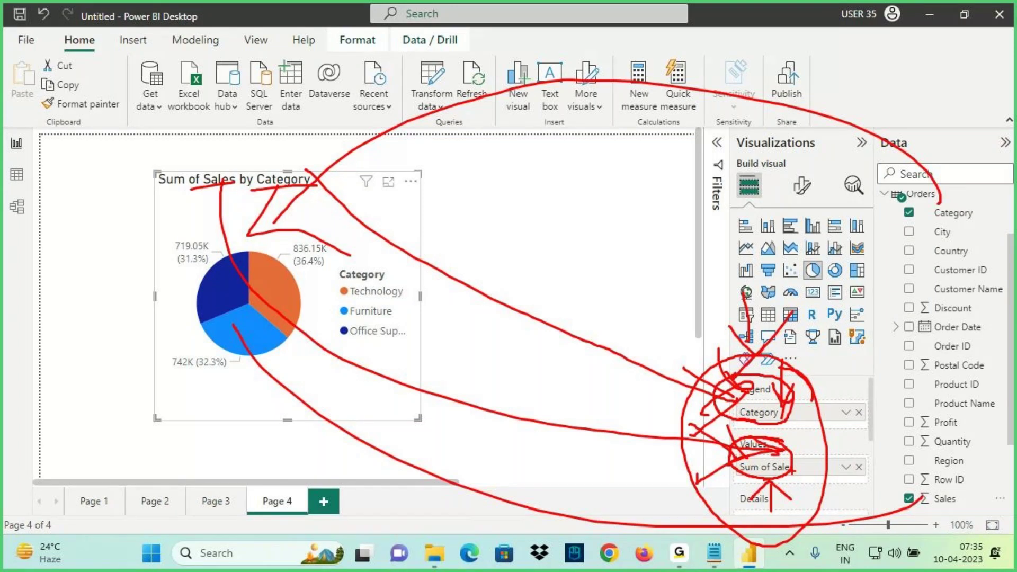
{"action": "key", "text": "e"}
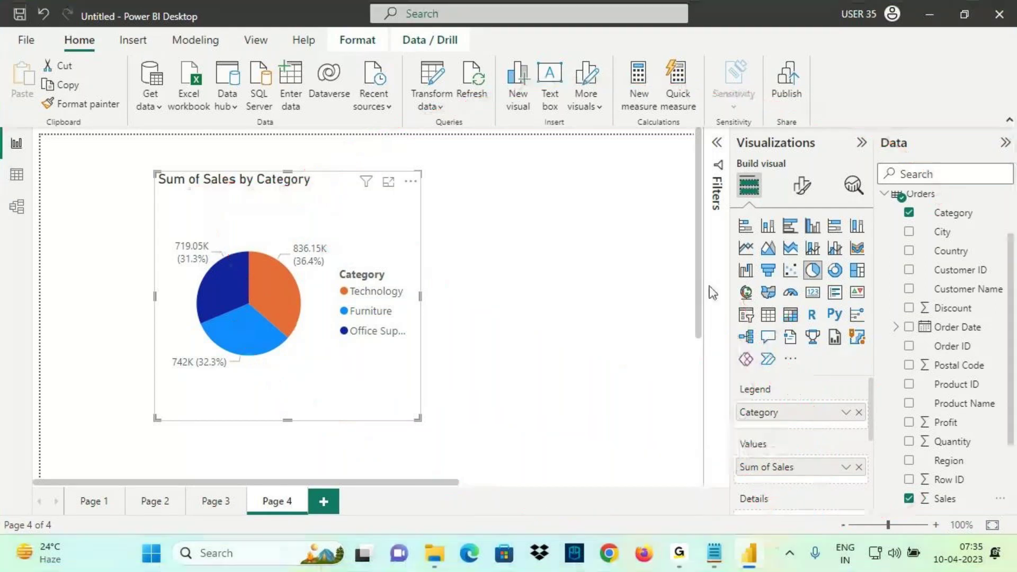
Step: Draw arrows between the pie chart, field wells and Category field, write "90%", underline both assigned fields, and clear the annotations
{"action": "mouse_move", "coordinate": [269, 223]}
{"action": "left_mouse_down"}
{"action": "mouse_move", "coordinate": [763, 418]}
{"action": "mouse_move", "coordinate": [839, 323]}
{"action": "left_mouse_up"}
{"action": "mouse_move", "coordinate": [937, 216]}
{"action": "left_mouse_down"}
{"action": "mouse_move", "coordinate": [657, 98]}
{"action": "mouse_move", "coordinate": [271, 238]}
{"action": "left_mouse_up"}
{"action": "left_click_drag", "start_coordinate": [294, 196], "coordinate": [270, 239]}
{"action": "left_click_drag", "start_coordinate": [277, 236], "coordinate": [318, 233]}
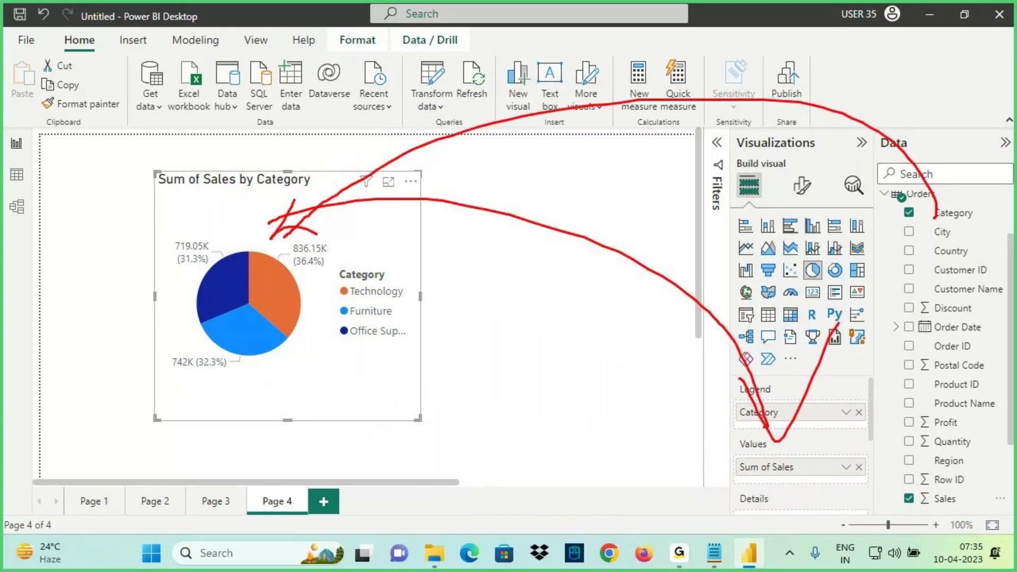
{"action": "left_click_drag", "start_coordinate": [534, 179], "coordinate": [527, 216]}
{"action": "mouse_move", "coordinate": [556, 176]}
{"action": "left_mouse_down"}
{"action": "mouse_move", "coordinate": [551, 193]}
{"action": "mouse_move", "coordinate": [556, 175]}
{"action": "left_mouse_up"}
{"action": "left_click_drag", "start_coordinate": [584, 168], "coordinate": [583, 175]}
{"action": "mouse_move", "coordinate": [589, 185]}
{"action": "left_mouse_down"}
{"action": "mouse_move", "coordinate": [601, 170]}
{"action": "mouse_move", "coordinate": [603, 180]}
{"action": "left_mouse_up"}
{"action": "left_click_drag", "start_coordinate": [524, 216], "coordinate": [579, 210]}
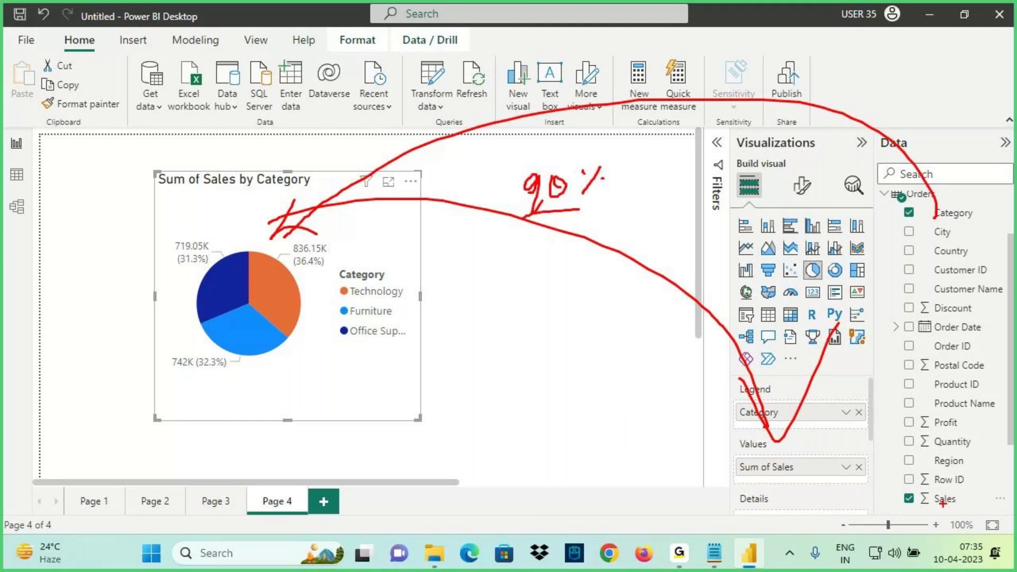
{"action": "left_click_drag", "start_coordinate": [735, 433], "coordinate": [781, 421]}
{"action": "left_click_drag", "start_coordinate": [741, 481], "coordinate": [788, 476]}
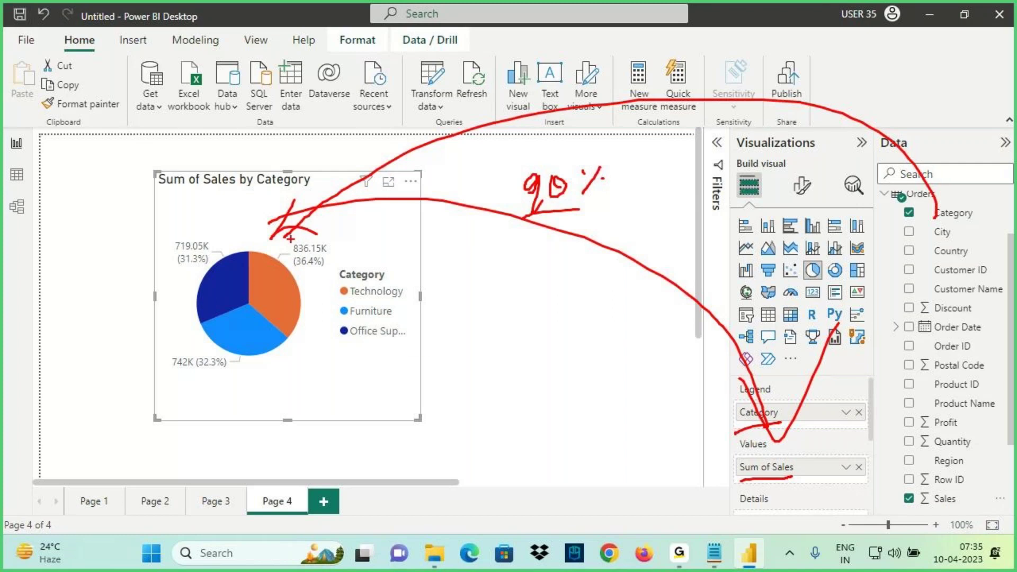
{"action": "left_click_drag", "start_coordinate": [293, 239], "coordinate": [695, 506]}
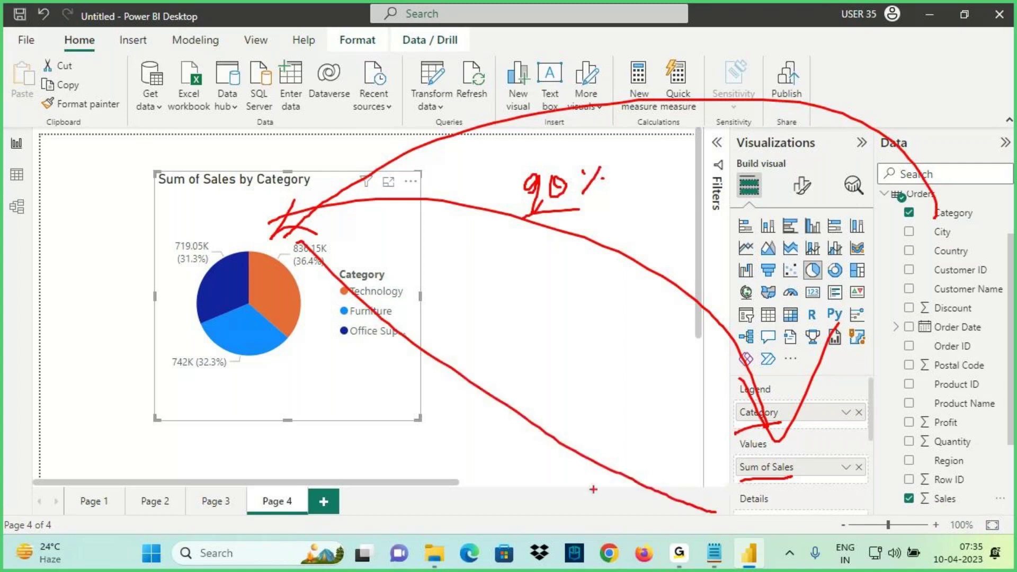
{"action": "key", "text": "Escape"}
Step: Add a new report page and delete the DEPTNO relationship between the Dept and Emp tables in the model
{"action": "left_click", "coordinate": [324, 501]}
{"action": "left_click", "coordinate": [16, 207]}
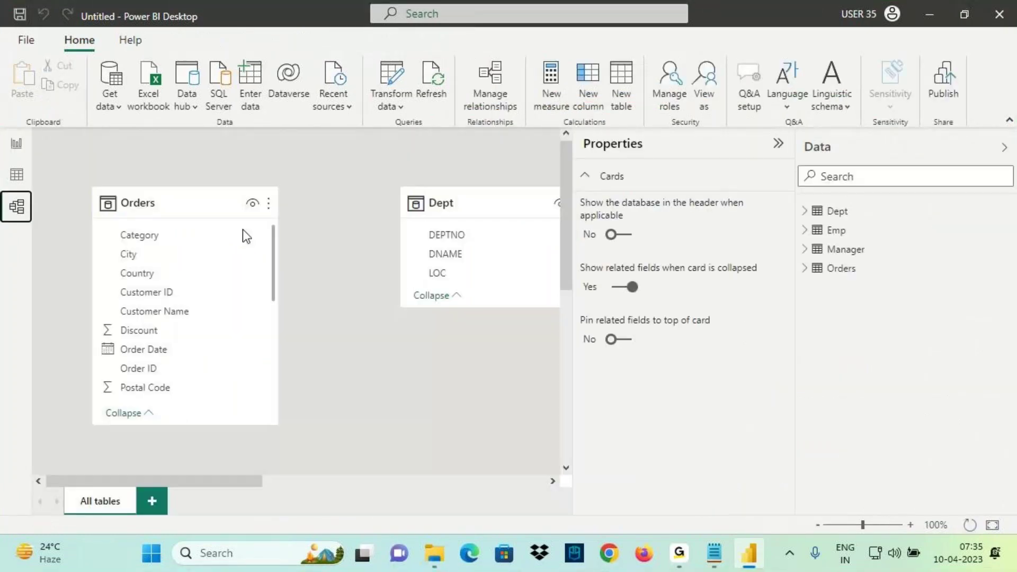
{"action": "left_click_drag", "start_coordinate": [204, 481], "coordinate": [356, 481]}
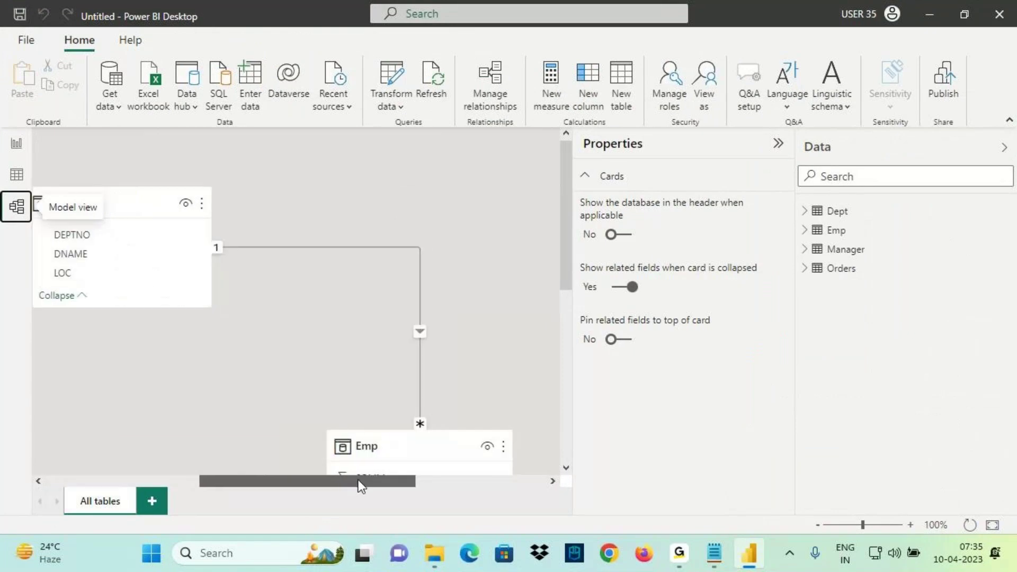
{"action": "left_click", "coordinate": [419, 343]}
{"action": "right_click", "coordinate": [418, 343]}
{"action": "left_click", "coordinate": [421, 357]}
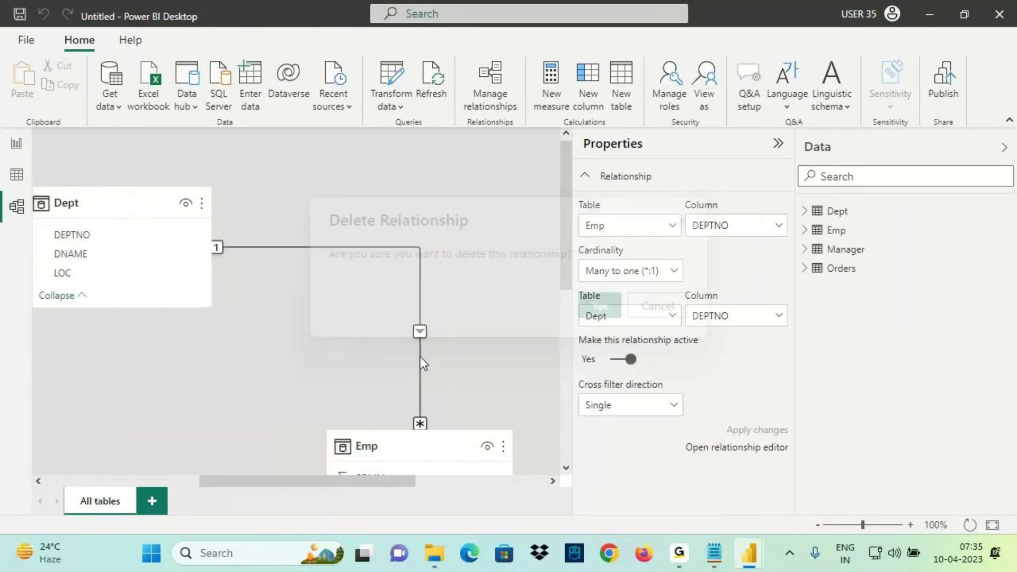
{"action": "left_click", "coordinate": [597, 313]}
Step: Move the Emp table closer to the Dept table in the model diagram
{"action": "scroll", "coordinate": [522, 357], "scroll_direction": "down", "scroll_amount": 3}
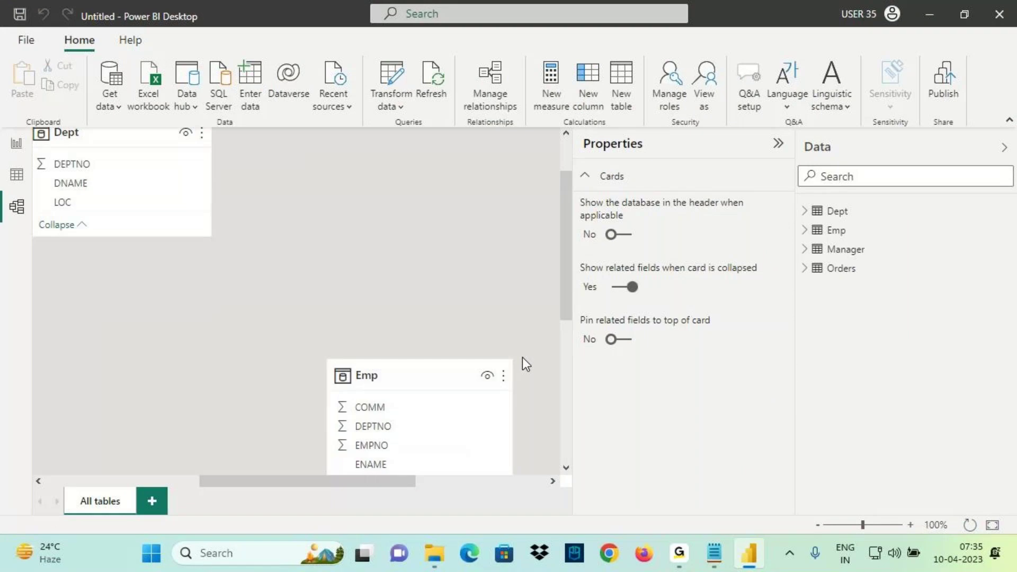
{"action": "left_click_drag", "start_coordinate": [438, 291], "coordinate": [364, 205]}
{"action": "left_click", "coordinate": [336, 206]}
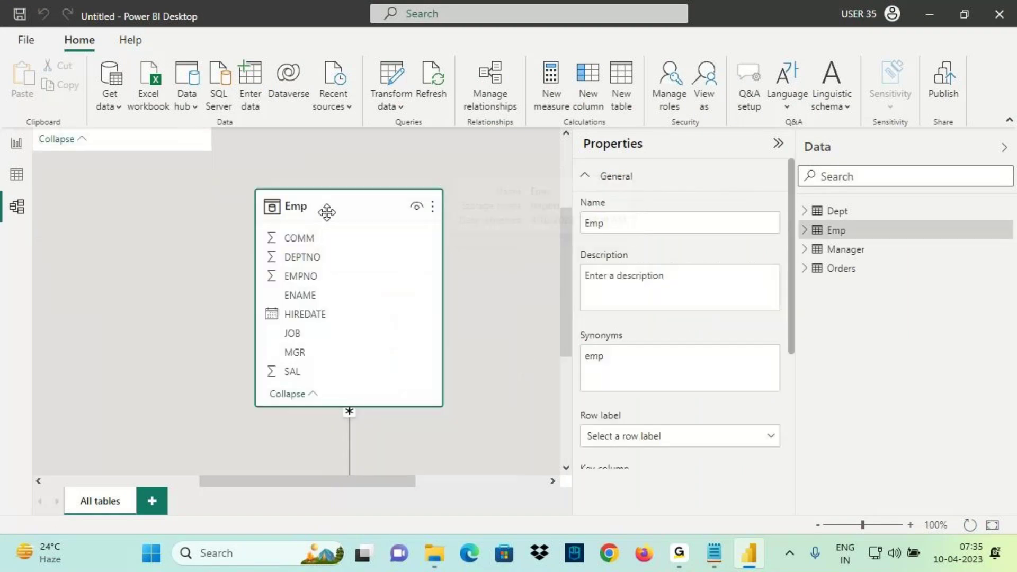
Step: Examine the Emp table's data, focusing on the DEPTNO and SAL columns
{"action": "left_click", "coordinate": [15, 175]}
{"action": "left_click", "coordinate": [459, 164]}
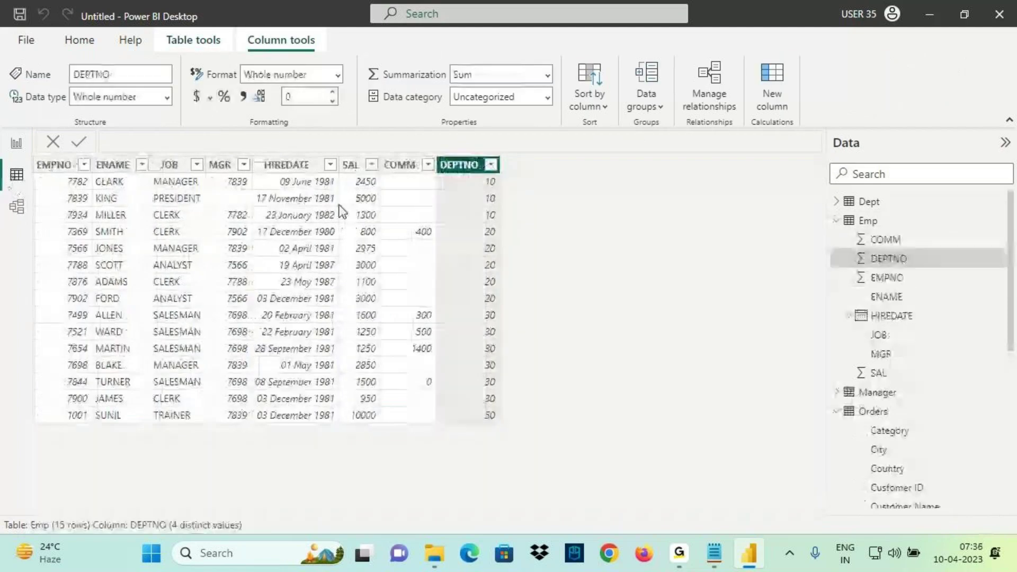
{"action": "left_click", "coordinate": [351, 165]}
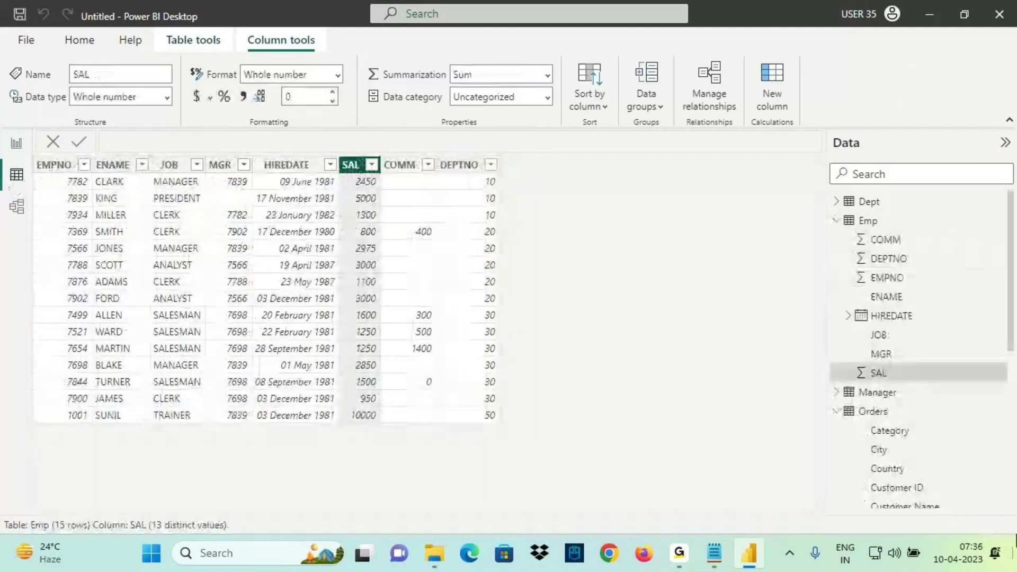
Step: Insert a pie chart on report Page 5 and expand the Emp table's field list
{"action": "left_click", "coordinate": [26, 150]}
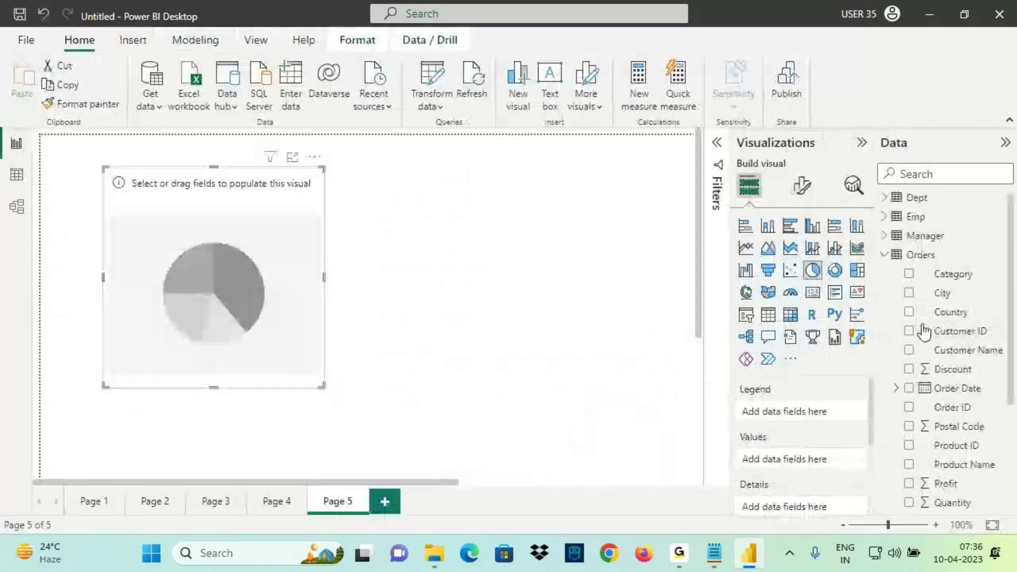
{"action": "left_click", "coordinate": [885, 220]}
Step: Underline the DEPTNO and SAL fields, and draw arrows from them to handwritten labels "D" and "F"
{"action": "left_click_drag", "start_coordinate": [917, 264], "coordinate": [975, 259]}
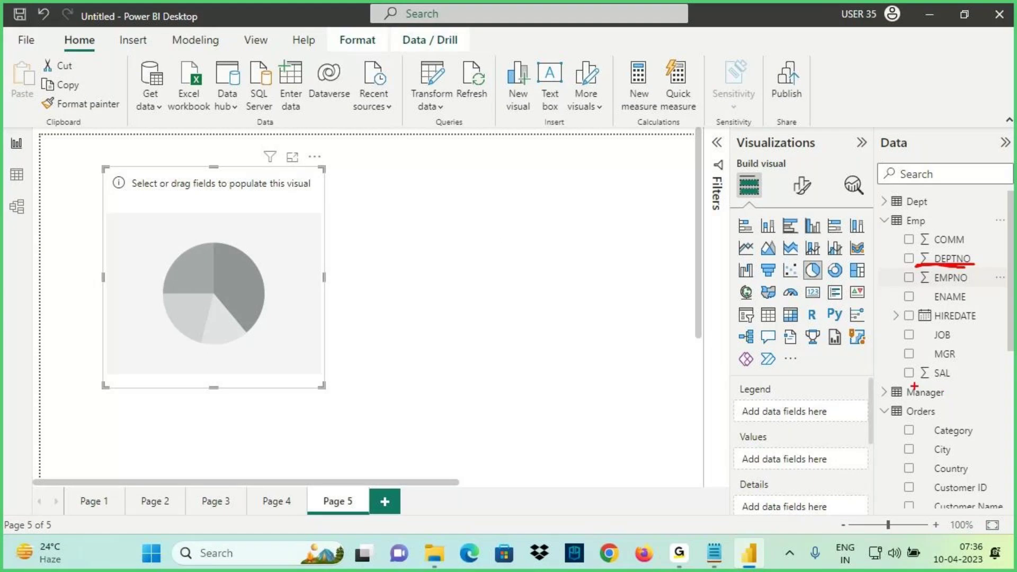
{"action": "left_click_drag", "start_coordinate": [909, 387], "coordinate": [955, 385]}
{"action": "mouse_move", "coordinate": [970, 265]}
{"action": "left_mouse_down"}
{"action": "mouse_move", "coordinate": [981, 261]}
{"action": "mouse_move", "coordinate": [974, 252]}
{"action": "mouse_move", "coordinate": [820, 217]}
{"action": "mouse_move", "coordinate": [843, 211]}
{"action": "mouse_move", "coordinate": [830, 241]}
{"action": "left_mouse_up"}
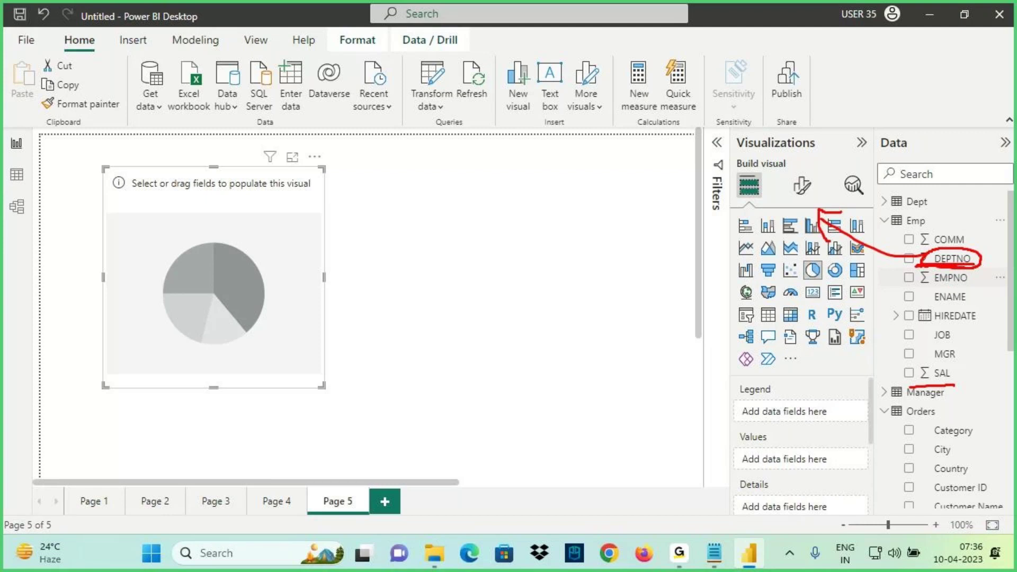
{"action": "mouse_move", "coordinate": [798, 146]}
{"action": "left_mouse_down"}
{"action": "mouse_move", "coordinate": [799, 185]}
{"action": "mouse_move", "coordinate": [787, 182]}
{"action": "left_mouse_up"}
{"action": "left_click_drag", "start_coordinate": [914, 376], "coordinate": [837, 360]}
{"action": "left_click_drag", "start_coordinate": [863, 350], "coordinate": [851, 385]}
{"action": "left_click_drag", "start_coordinate": [841, 289], "coordinate": [819, 349]}
{"action": "left_click_drag", "start_coordinate": [799, 333], "coordinate": [861, 319]}
Step: Frame the empty pie chart and draw arrows from DEPTNO to the Legend well and from SAL to the Values well
{"action": "mouse_move", "coordinate": [94, 168]}
{"action": "left_mouse_down"}
{"action": "mouse_move", "coordinate": [227, 329]}
{"action": "mouse_move", "coordinate": [325, 392]}
{"action": "left_mouse_up"}
{"action": "left_click_drag", "start_coordinate": [932, 270], "coordinate": [983, 270]}
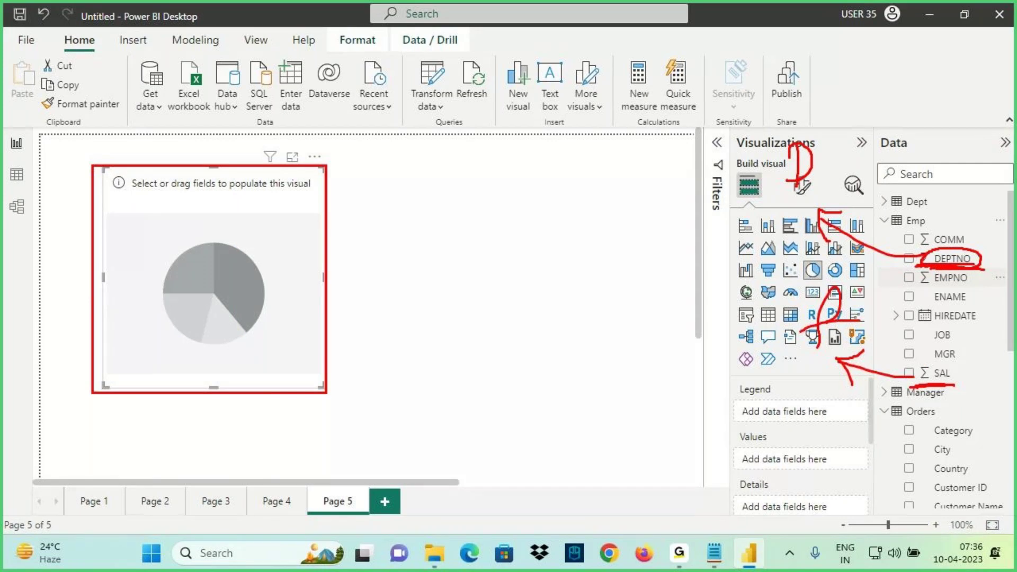
{"action": "mouse_move", "coordinate": [982, 253]}
{"action": "left_mouse_down"}
{"action": "mouse_move", "coordinate": [833, 207]}
{"action": "mouse_move", "coordinate": [738, 402]}
{"action": "left_mouse_up"}
{"action": "mouse_move", "coordinate": [787, 389]}
{"action": "left_mouse_down"}
{"action": "mouse_move", "coordinate": [757, 356]}
{"action": "mouse_move", "coordinate": [739, 406]}
{"action": "left_mouse_up"}
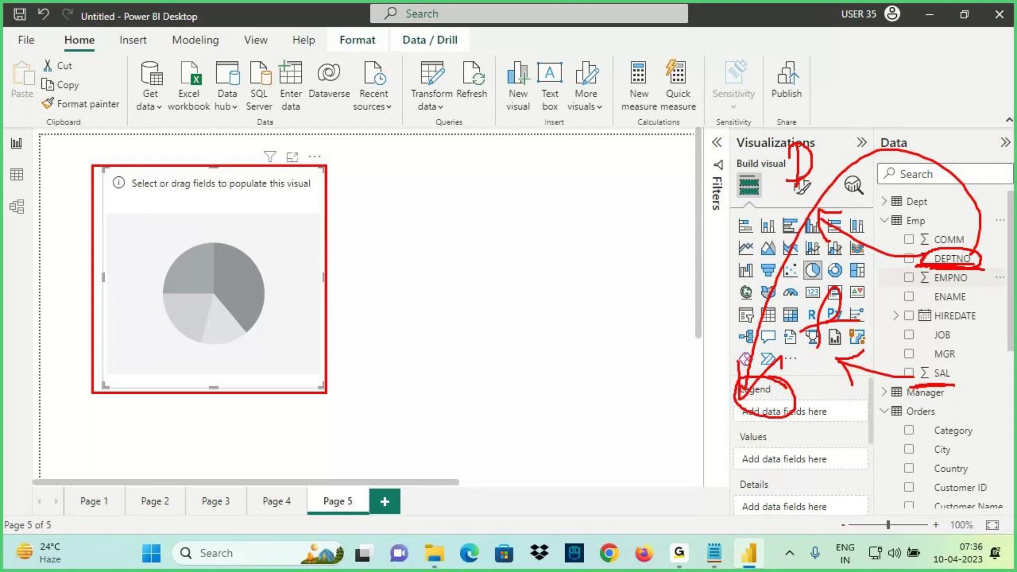
{"action": "mouse_move", "coordinate": [926, 380]}
{"action": "left_mouse_down"}
{"action": "mouse_move", "coordinate": [951, 380]}
{"action": "mouse_move", "coordinate": [759, 462]}
{"action": "mouse_move", "coordinate": [752, 454]}
{"action": "left_mouse_up"}
{"action": "left_click_drag", "start_coordinate": [752, 454], "coordinate": [776, 473]}
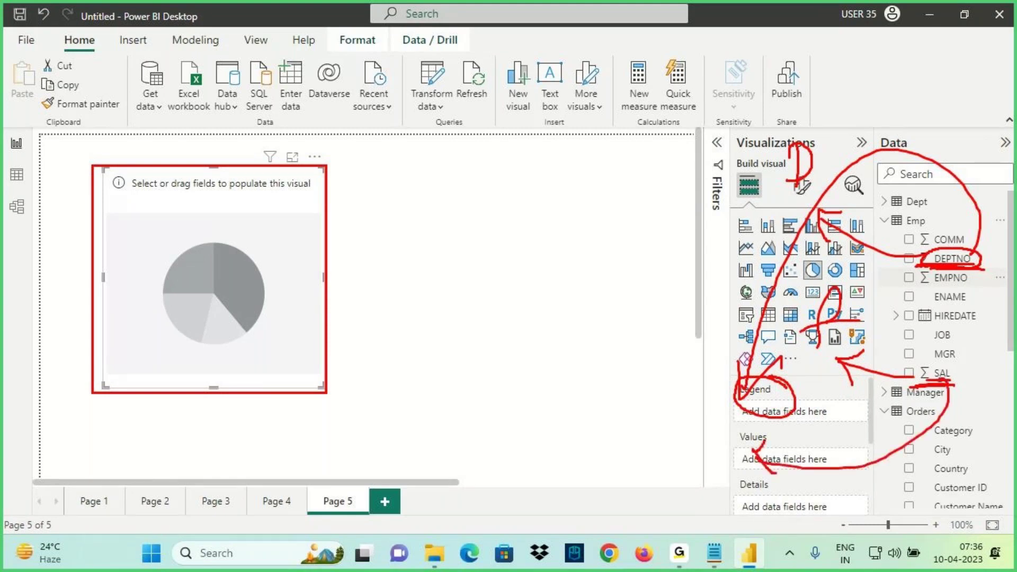
Step: Clear the annotations and add DEPTNO to the pie chart's Legend and SAL to its Values
{"action": "left_click_drag", "start_coordinate": [952, 258], "coordinate": [799, 415]}
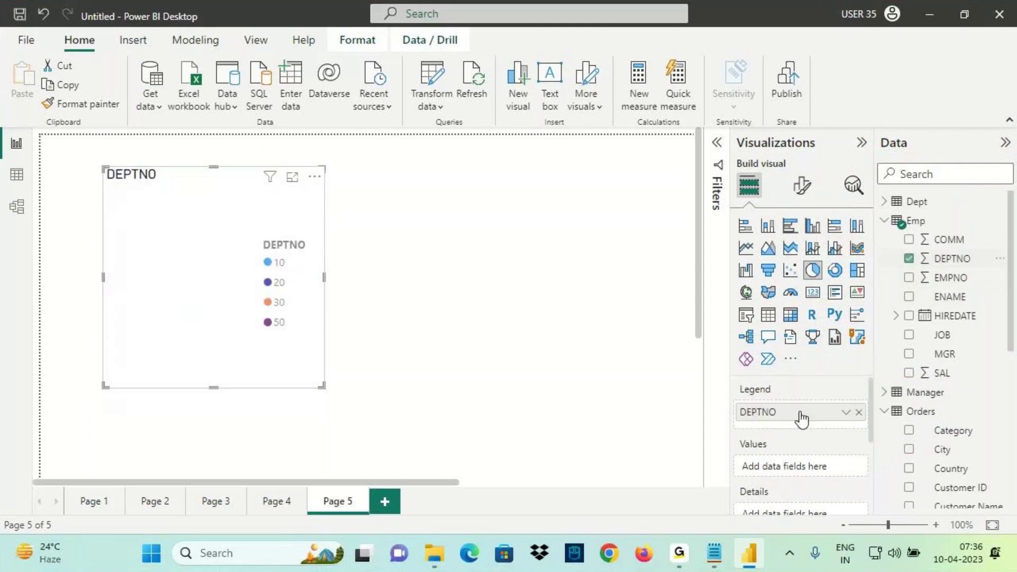
{"action": "left_click_drag", "start_coordinate": [940, 379], "coordinate": [796, 465]}
Step: Underline legend entries 20, 50 and 30 with their data labels on the pie chart, and clear the annotations
{"action": "left_click_drag", "start_coordinate": [325, 291], "coordinate": [385, 293]}
{"action": "left_click_drag", "start_coordinate": [321, 268], "coordinate": [385, 271]}
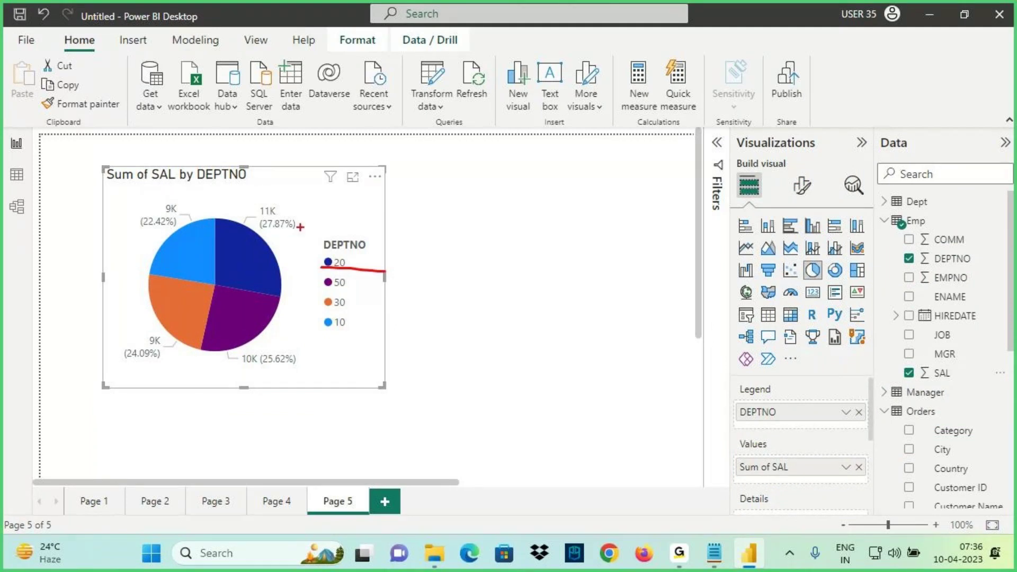
{"action": "left_click_drag", "start_coordinate": [258, 216], "coordinate": [312, 225]}
{"action": "left_click_drag", "start_coordinate": [322, 289], "coordinate": [367, 291]}
{"action": "left_click_drag", "start_coordinate": [235, 370], "coordinate": [309, 369]}
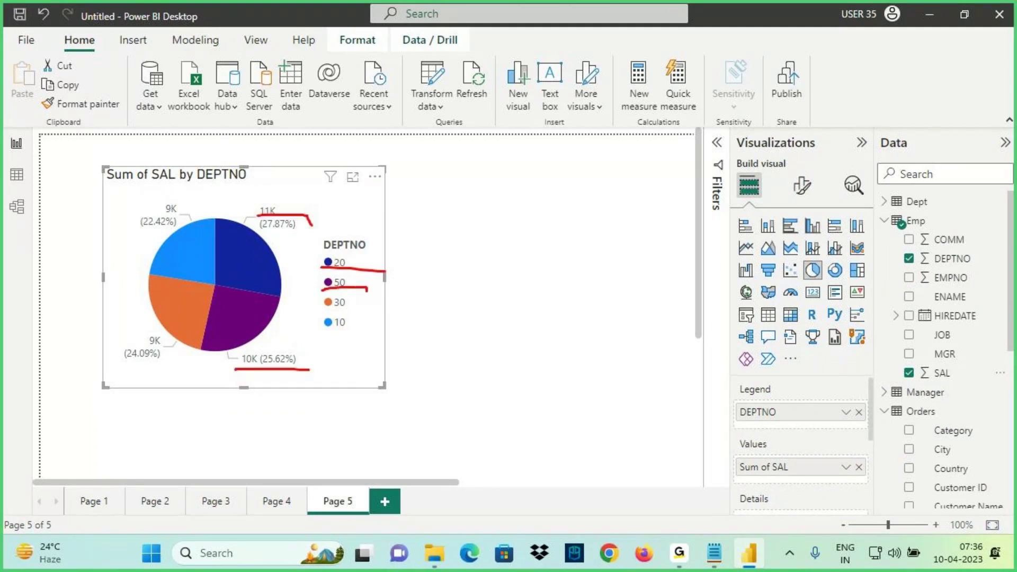
{"action": "left_click_drag", "start_coordinate": [316, 308], "coordinate": [372, 306]}
{"action": "left_click_drag", "start_coordinate": [136, 349], "coordinate": [178, 347]}
{"action": "left_click_drag", "start_coordinate": [286, 291], "coordinate": [387, 154]}
{"action": "key", "text": "Escape"}
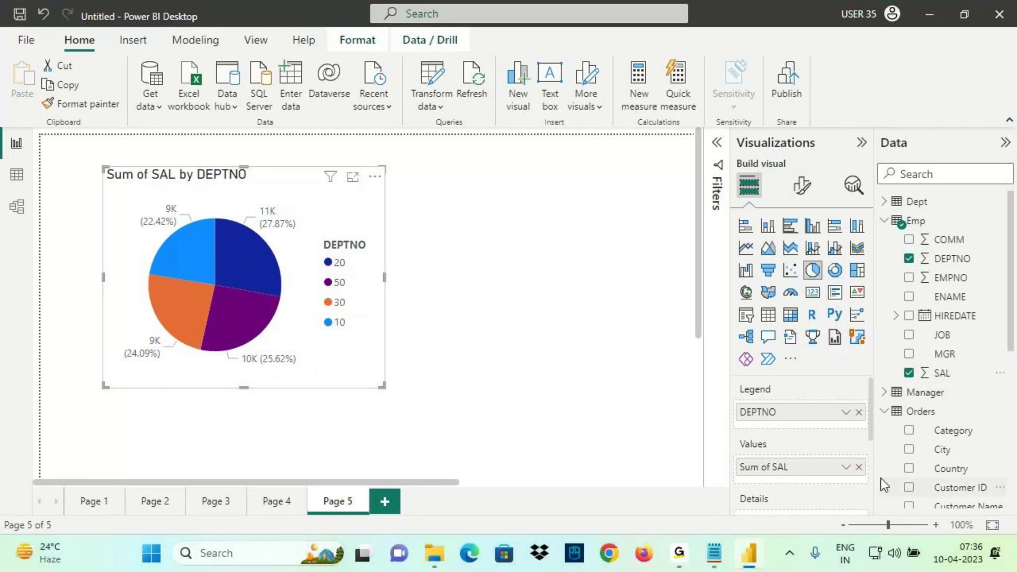
Step: Remove SAL and DEPTNO from the pie chart's field wells and add both Emp fields directly onto the chart
{"action": "left_click", "coordinate": [859, 466]}
{"action": "left_click", "coordinate": [858, 412]}
{"action": "key", "text": "ctrl+2"}
{"action": "left_click_drag", "start_coordinate": [265, 281], "coordinate": [361, 232]}
{"action": "key", "text": "Escape"}
{"action": "mouse_move", "coordinate": [944, 260]}
{"action": "left_mouse_down"}
{"action": "mouse_move", "coordinate": [893, 317]}
{"action": "mouse_move", "coordinate": [415, 338]}
{"action": "mouse_move", "coordinate": [228, 215]}
{"action": "left_mouse_up"}
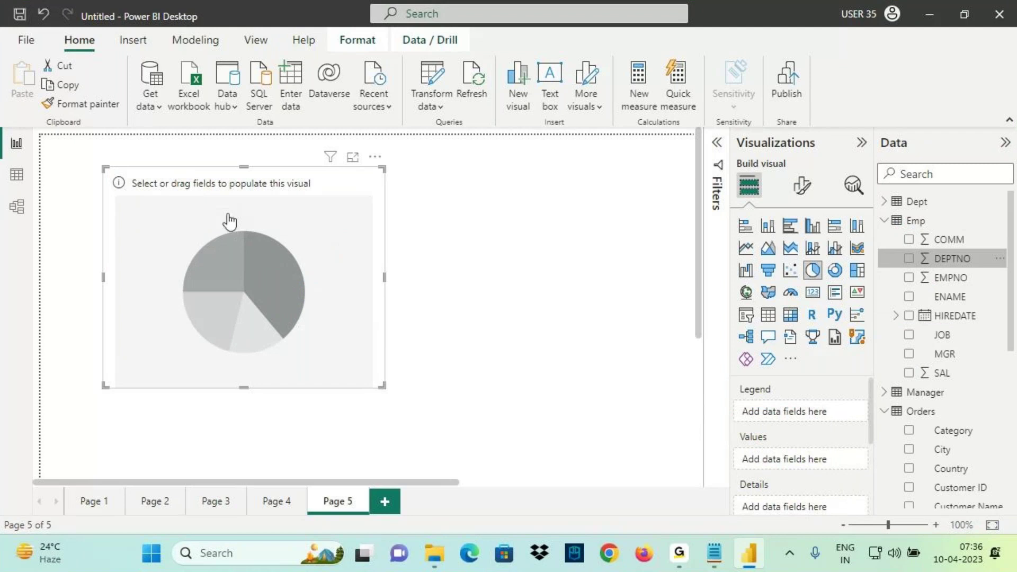
{"action": "left_click_drag", "start_coordinate": [949, 382], "coordinate": [290, 210]}
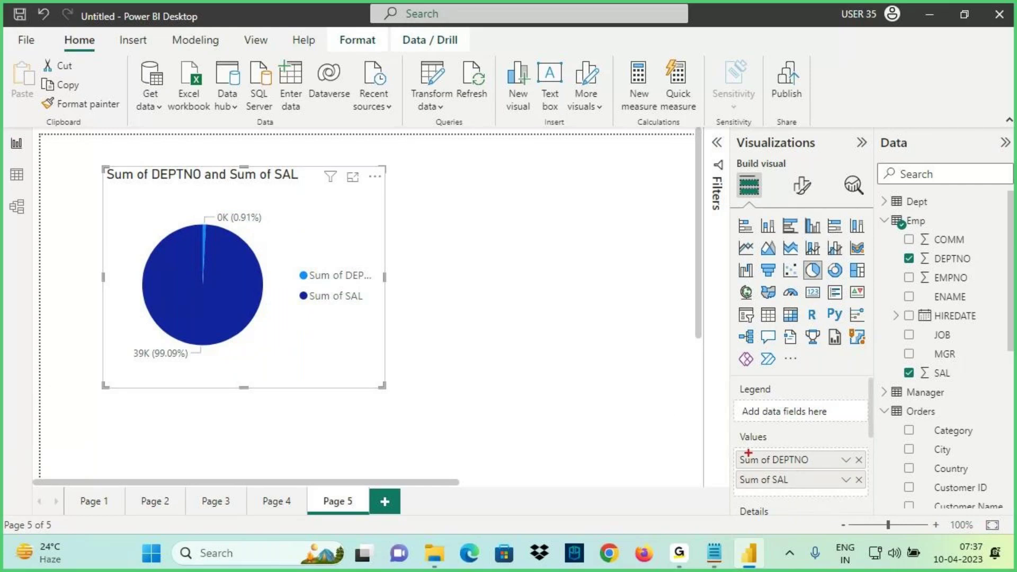
Step: Frame and cross out the two fields in the Values well, underline Legend and Values, and circle both wells
{"action": "mouse_move", "coordinate": [728, 430]}
{"action": "left_mouse_down"}
{"action": "mouse_move", "coordinate": [767, 467]}
{"action": "mouse_move", "coordinate": [869, 497]}
{"action": "left_mouse_up"}
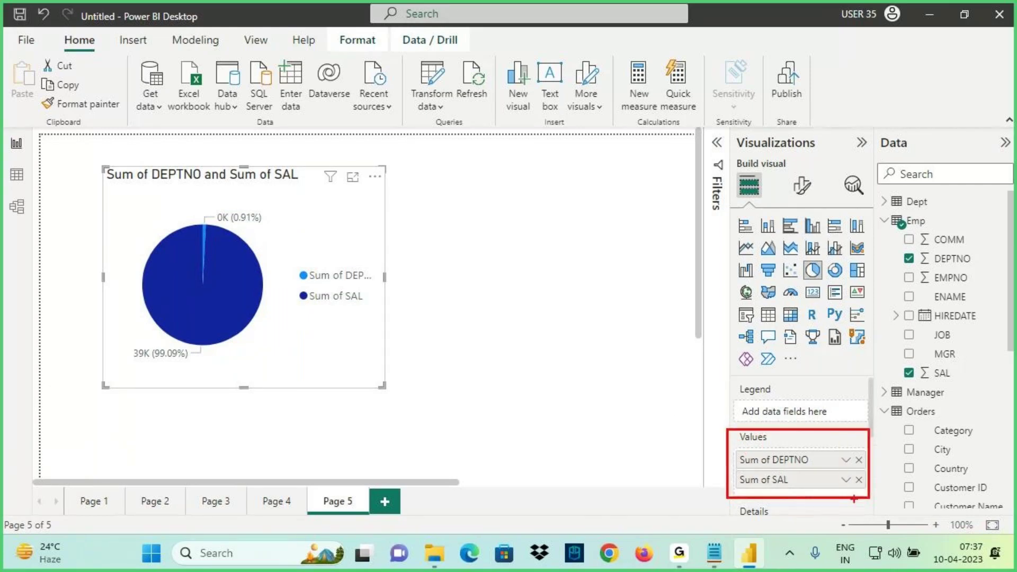
{"action": "mouse_move", "coordinate": [739, 446]}
{"action": "left_mouse_down"}
{"action": "mouse_move", "coordinate": [783, 441]}
{"action": "mouse_move", "coordinate": [752, 424]}
{"action": "mouse_move", "coordinate": [736, 441]}
{"action": "left_mouse_up"}
{"action": "mouse_move", "coordinate": [730, 399]}
{"action": "left_mouse_down"}
{"action": "mouse_move", "coordinate": [739, 433]}
{"action": "mouse_move", "coordinate": [751, 407]}
{"action": "left_mouse_up"}
{"action": "left_click_drag", "start_coordinate": [803, 438], "coordinate": [746, 501]}
{"action": "left_click_drag", "start_coordinate": [763, 451], "coordinate": [797, 498]}
{"action": "mouse_move", "coordinate": [797, 398]}
{"action": "left_mouse_down"}
{"action": "mouse_move", "coordinate": [694, 461]}
{"action": "mouse_move", "coordinate": [708, 535]}
{"action": "mouse_move", "coordinate": [795, 384]}
{"action": "mouse_move", "coordinate": [780, 392]}
{"action": "left_mouse_up"}
{"action": "left_click_drag", "start_coordinate": [731, 446], "coordinate": [788, 440]}
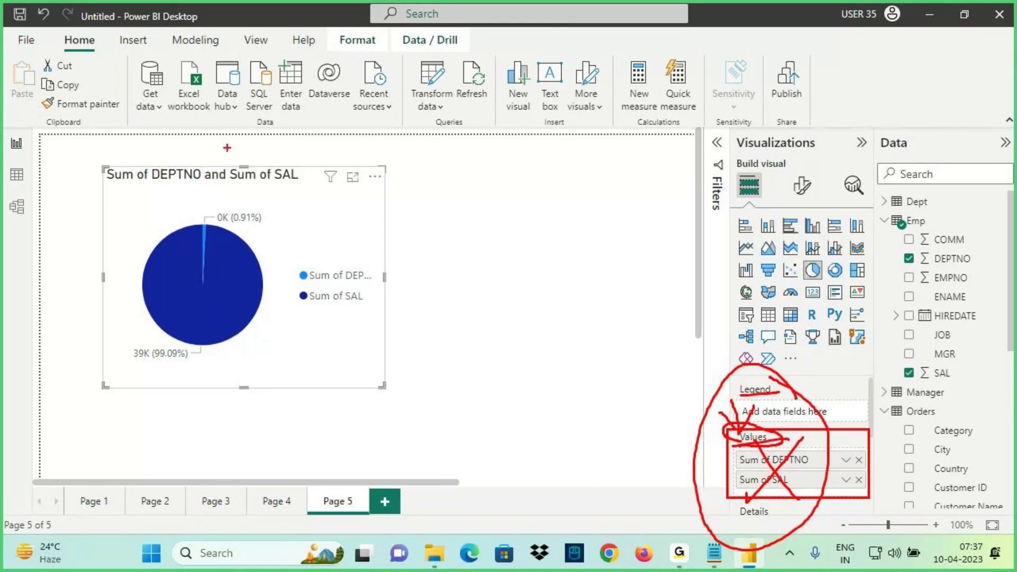
Step: Mark the chart title with an arrow and underline, draw a line from DEPTNO to the chart, and clear the annotations
{"action": "mouse_move", "coordinate": [226, 136]}
{"action": "left_mouse_down"}
{"action": "mouse_move", "coordinate": [261, 190]}
{"action": "mouse_move", "coordinate": [283, 171]}
{"action": "left_mouse_up"}
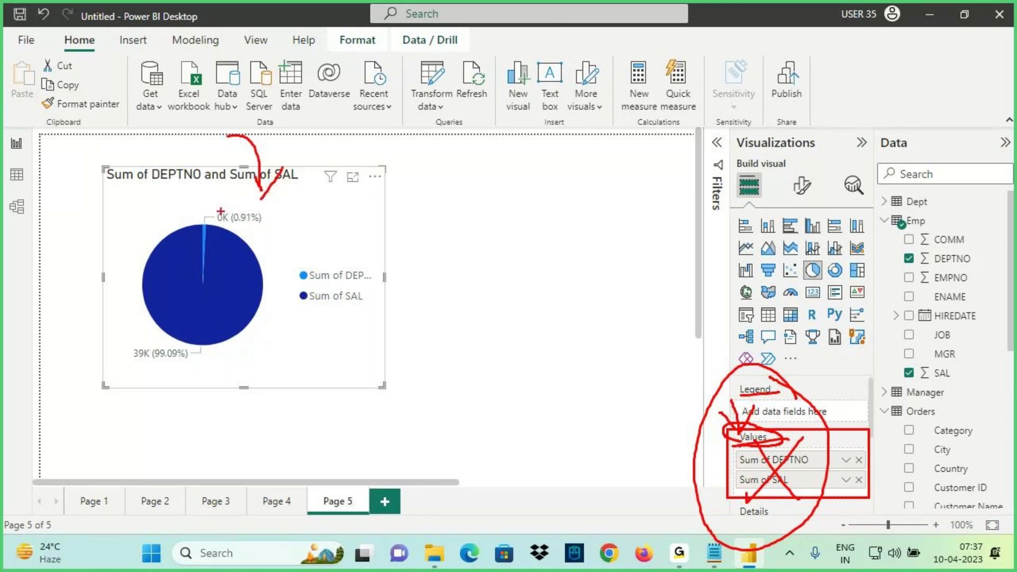
{"action": "left_click_drag", "start_coordinate": [157, 185], "coordinate": [229, 181]}
{"action": "mouse_move", "coordinate": [955, 261]}
{"action": "left_mouse_down"}
{"action": "mouse_move", "coordinate": [683, 254]}
{"action": "mouse_move", "coordinate": [312, 221]}
{"action": "left_mouse_up"}
{"action": "key", "text": "e"}
Step: Circle the field wells, frame the pie chart, and mark its title with an arrow and underlines beneath DEPTNO and SAL
{"action": "mouse_move", "coordinate": [819, 396]}
{"action": "left_mouse_down"}
{"action": "mouse_move", "coordinate": [805, 379]}
{"action": "mouse_move", "coordinate": [710, 464]}
{"action": "mouse_move", "coordinate": [842, 406]}
{"action": "mouse_move", "coordinate": [796, 370]}
{"action": "left_mouse_up"}
{"action": "left_click_drag", "start_coordinate": [101, 162], "coordinate": [408, 409]}
{"action": "left_click_drag", "start_coordinate": [209, 106], "coordinate": [215, 158]}
{"action": "left_click_drag", "start_coordinate": [129, 186], "coordinate": [185, 186]}
{"action": "left_click_drag", "start_coordinate": [243, 188], "coordinate": [299, 186]}
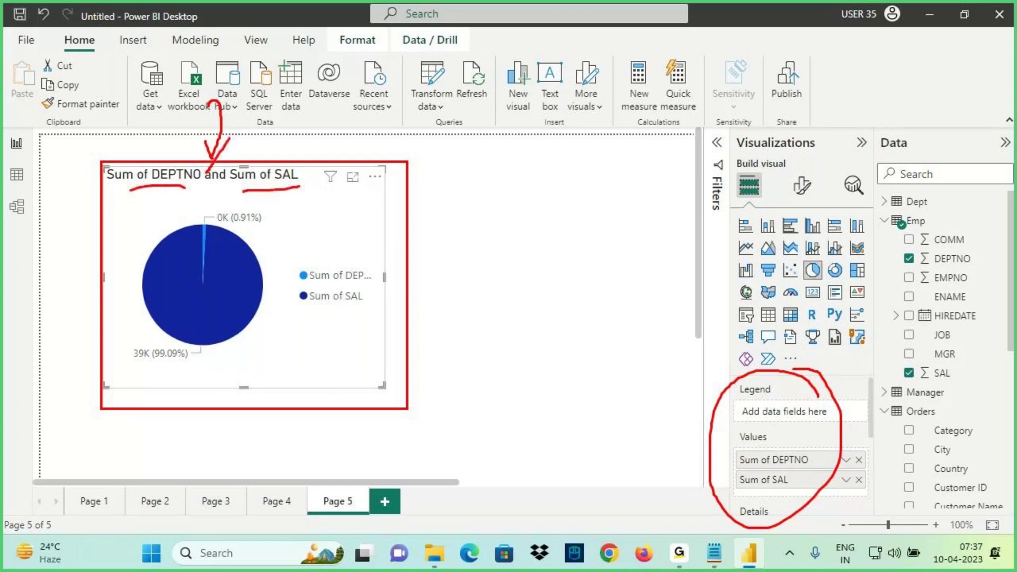
Step: Underline both field names in the pie chart's title and cross out the whole chart
{"action": "left_click_drag", "start_coordinate": [141, 186], "coordinate": [204, 186]}
{"action": "left_click_drag", "start_coordinate": [300, 187], "coordinate": [317, 187]}
{"action": "left_click_drag", "start_coordinate": [200, 202], "coordinate": [373, 377]}
{"action": "left_click_drag", "start_coordinate": [328, 216], "coordinate": [213, 314]}
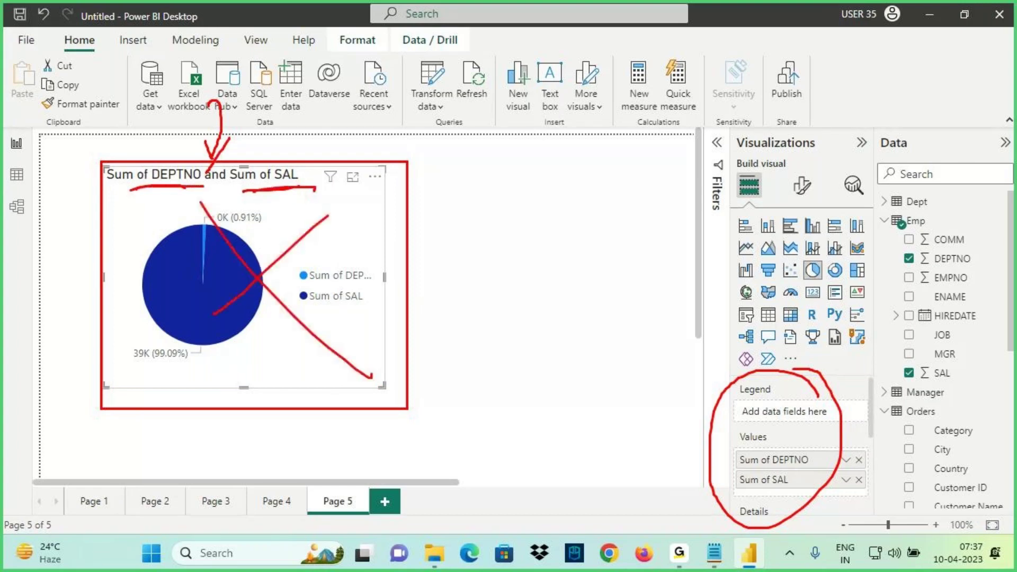
Step: Draw arrows and lines marking the field wells and the chart title, and clear the annotations
{"action": "left_click_drag", "start_coordinate": [708, 293], "coordinate": [734, 377]}
{"action": "left_click_drag", "start_coordinate": [796, 339], "coordinate": [797, 373]}
{"action": "left_click_drag", "start_coordinate": [786, 359], "coordinate": [799, 371]}
{"action": "left_click_drag", "start_coordinate": [159, 208], "coordinate": [301, 189]}
{"action": "left_click_drag", "start_coordinate": [264, 128], "coordinate": [269, 161]}
{"action": "mouse_move", "coordinate": [827, 450]}
{"action": "left_mouse_down"}
{"action": "mouse_move", "coordinate": [713, 456]}
{"action": "mouse_move", "coordinate": [769, 432]}
{"action": "left_mouse_up"}
{"action": "left_click_drag", "start_coordinate": [675, 401], "coordinate": [707, 450]}
{"action": "left_click_drag", "start_coordinate": [707, 408], "coordinate": [708, 450]}
{"action": "key", "text": "Escape"}
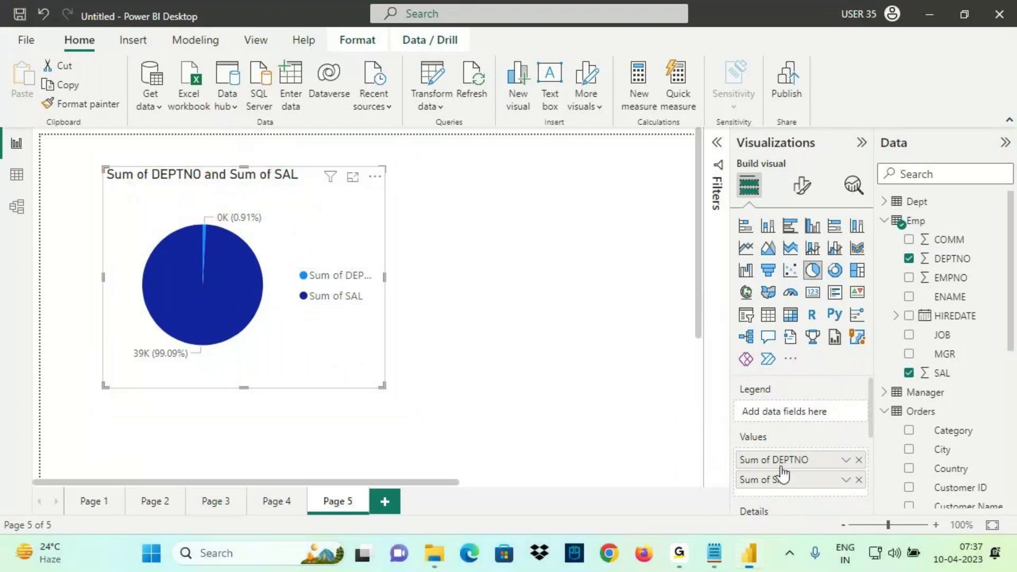
Step: Mark DEPTNO in Values with an arrow to Legend, clear the marks, and move DEPTNO into the Legend well
{"action": "key", "text": "ctrl+2"}
{"action": "left_click_drag", "start_coordinate": [747, 470], "coordinate": [806, 470]}
{"action": "mouse_move", "coordinate": [767, 435]}
{"action": "left_mouse_down"}
{"action": "mouse_move", "coordinate": [734, 477]}
{"action": "mouse_move", "coordinate": [774, 469]}
{"action": "mouse_move", "coordinate": [828, 428]}
{"action": "mouse_move", "coordinate": [765, 399]}
{"action": "left_mouse_up"}
{"action": "mouse_move", "coordinate": [783, 383]}
{"action": "left_mouse_down"}
{"action": "mouse_move", "coordinate": [763, 392]}
{"action": "mouse_move", "coordinate": [769, 417]}
{"action": "left_mouse_up"}
{"action": "key", "text": "Escape"}
{"action": "left_click_drag", "start_coordinate": [774, 460], "coordinate": [766, 418]}
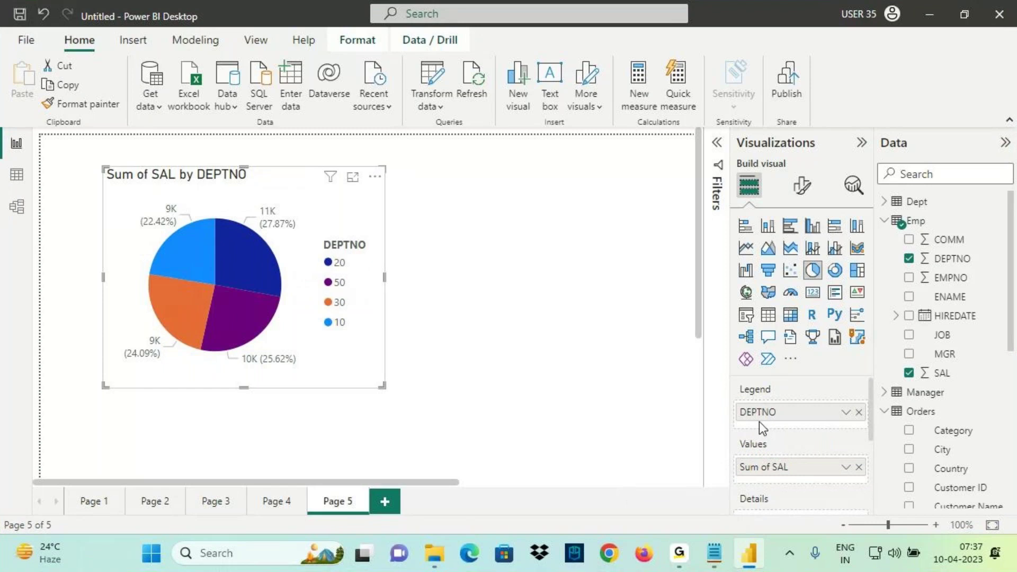
Step: Frame the pie chart, point an arrow at its DEPTNO legend, and clear the annotations
{"action": "key", "text": "ctrl+2"}
{"action": "left_click_drag", "start_coordinate": [109, 167], "coordinate": [380, 379]}
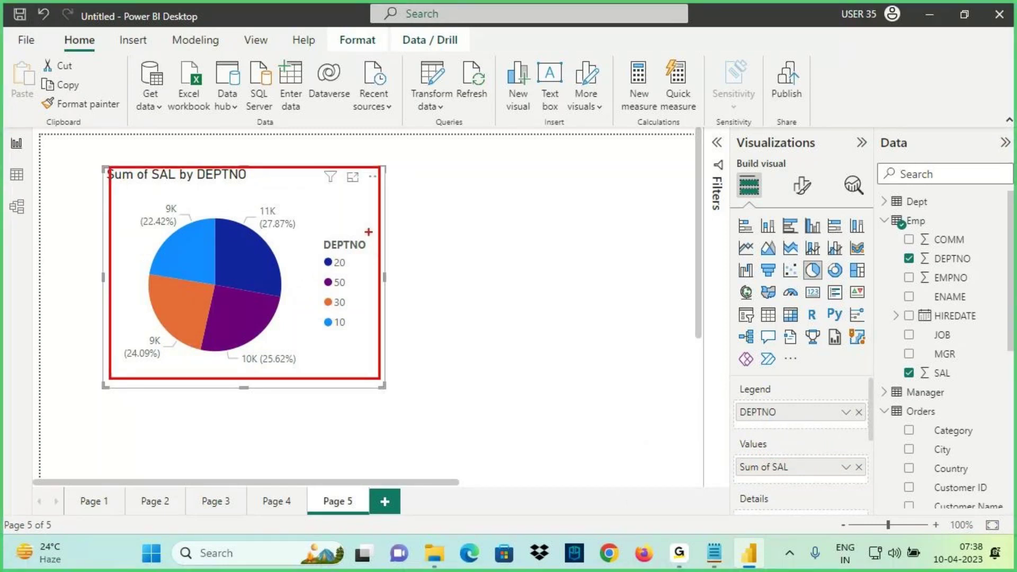
{"action": "left_click_drag", "start_coordinate": [369, 232], "coordinate": [449, 178]}
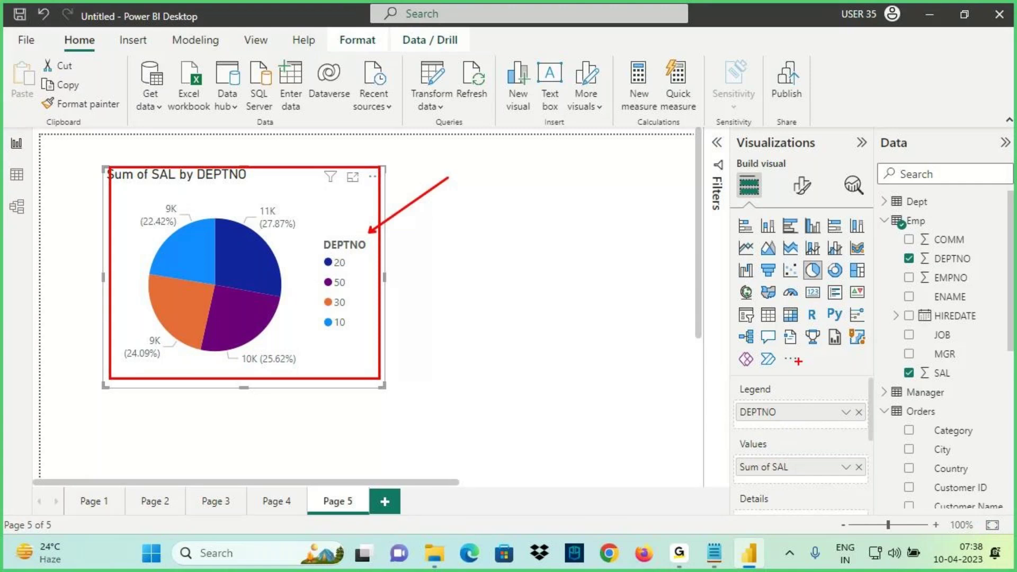
{"action": "key", "text": "Escape"}
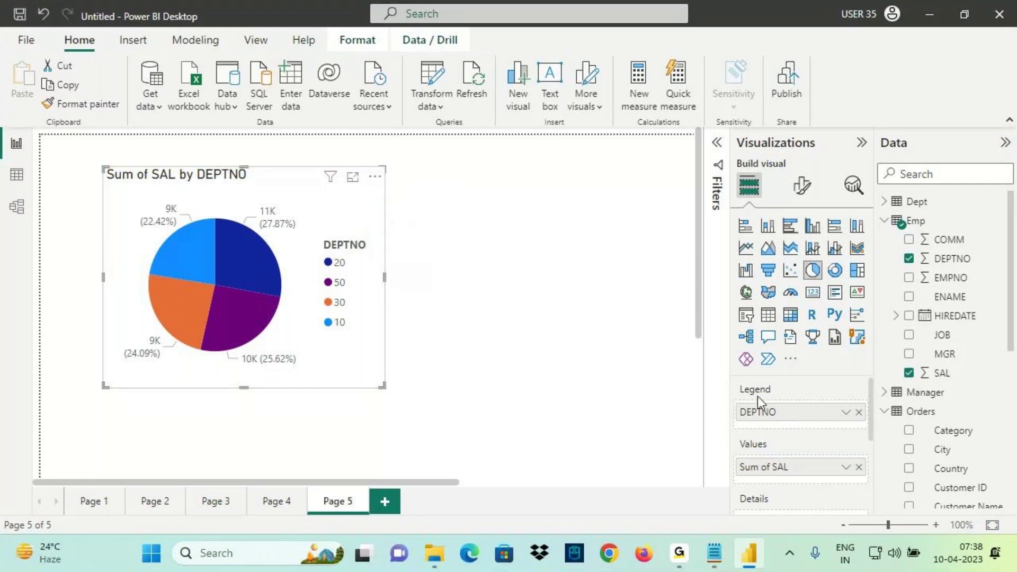
Step: Draw lines from the DEPTNO and SAL fields to the chart and from the chart to the field wells, and clear them
{"action": "key", "text": "ctrl+2"}
{"action": "mouse_move", "coordinate": [943, 257]}
{"action": "left_mouse_down"}
{"action": "mouse_move", "coordinate": [840, 154]}
{"action": "mouse_move", "coordinate": [268, 279]}
{"action": "left_mouse_up"}
{"action": "mouse_move", "coordinate": [937, 365]}
{"action": "left_mouse_down"}
{"action": "mouse_move", "coordinate": [684, 421]}
{"action": "mouse_move", "coordinate": [192, 293]}
{"action": "left_mouse_up"}
{"action": "left_click_drag", "start_coordinate": [388, 205], "coordinate": [395, 238]}
{"action": "mouse_move", "coordinate": [405, 198]}
{"action": "left_mouse_down"}
{"action": "mouse_move", "coordinate": [439, 200]}
{"action": "mouse_move", "coordinate": [440, 224]}
{"action": "mouse_move", "coordinate": [444, 207]}
{"action": "left_mouse_up"}
{"action": "left_click_drag", "start_coordinate": [400, 251], "coordinate": [698, 248]}
{"action": "left_click_drag", "start_coordinate": [426, 208], "coordinate": [821, 483]}
{"action": "key", "text": "Escape"}
Step: Switch to the Notepad notes and highlight the Category and Sales words in the last line
{"action": "left_click", "coordinate": [714, 553]}
{"action": "left_click_drag", "start_coordinate": [50, 291], "coordinate": [228, 288]}
{"action": "left_click", "coordinate": [151, 304]}
{"action": "left_click_drag", "start_coordinate": [57, 291], "coordinate": [207, 294]}
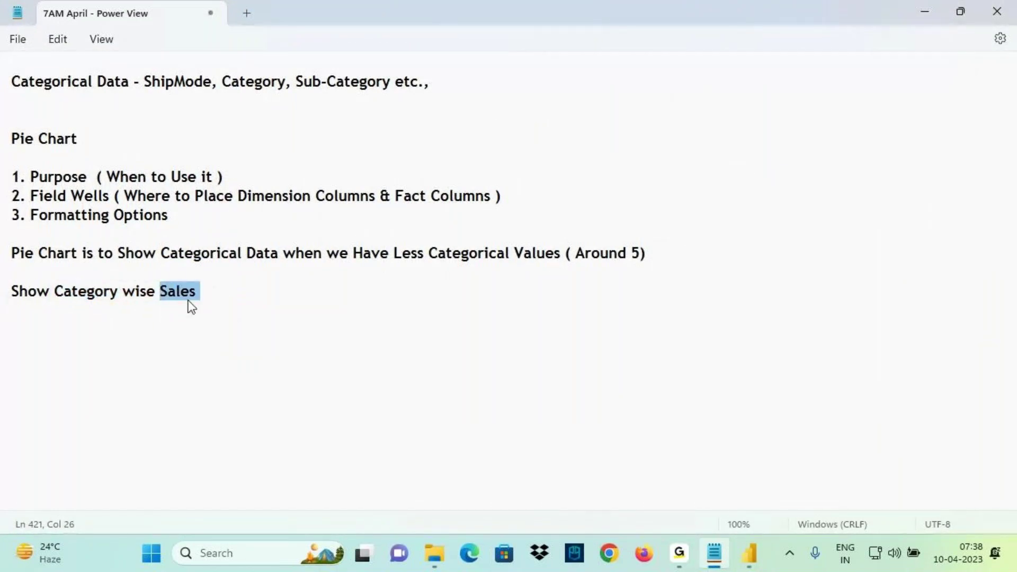
Step: Duplicate the line "Show Category wise Sales" below itself and extend the copy with "& Profit"
{"action": "left_click", "coordinate": [12, 291]}
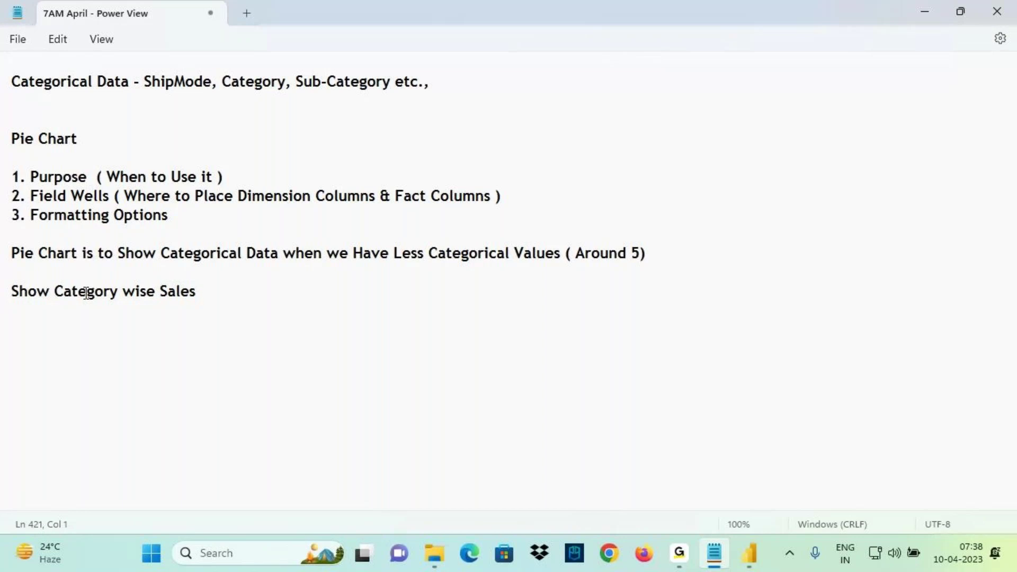
{"action": "left_click", "coordinate": [220, 289], "text": "shift"}
{"action": "key", "text": "ctrl+c"}
{"action": "left_click", "coordinate": [31, 311]}
{"action": "key", "text": "ctrl+v"}
{"action": "type", "text": "& Profi"}
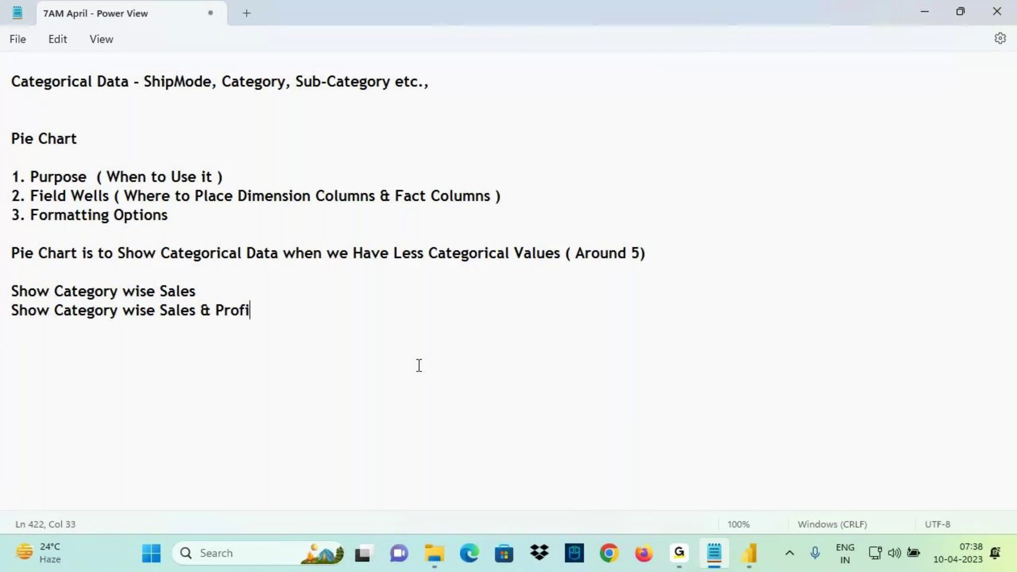
{"action": "type", "text": "t"}
Step: Underline Category, Sales and Profit in the new line and label them with arrows as D, F and F
{"action": "key", "text": "ctrl+2"}
{"action": "left_click_drag", "start_coordinate": [51, 322], "coordinate": [258, 319]}
{"action": "mouse_move", "coordinate": [91, 318]}
{"action": "left_mouse_down"}
{"action": "mouse_move", "coordinate": [90, 380]}
{"action": "mouse_move", "coordinate": [102, 382]}
{"action": "left_mouse_up"}
{"action": "mouse_move", "coordinate": [112, 367]}
{"action": "left_mouse_down"}
{"action": "mouse_move", "coordinate": [79, 394]}
{"action": "mouse_move", "coordinate": [73, 427]}
{"action": "left_mouse_up"}
{"action": "left_click_drag", "start_coordinate": [69, 392], "coordinate": [55, 420]}
{"action": "left_click_drag", "start_coordinate": [176, 321], "coordinate": [177, 359]}
{"action": "left_click_drag", "start_coordinate": [162, 346], "coordinate": [187, 358]}
{"action": "mouse_move", "coordinate": [197, 348]}
{"action": "left_mouse_down"}
{"action": "mouse_move", "coordinate": [168, 371]}
{"action": "mouse_move", "coordinate": [177, 420]}
{"action": "left_mouse_up"}
{"action": "mouse_move", "coordinate": [171, 383]}
{"action": "left_mouse_down"}
{"action": "mouse_move", "coordinate": [204, 370]}
{"action": "mouse_move", "coordinate": [205, 387]}
{"action": "left_mouse_up"}
{"action": "left_click_drag", "start_coordinate": [249, 320], "coordinate": [265, 368]}
{"action": "left_click_drag", "start_coordinate": [282, 374], "coordinate": [285, 395]}
{"action": "left_click_drag", "start_coordinate": [282, 378], "coordinate": [313, 377]}
Step: Write 1 under D and a circled 2 under the Fs, draw an arrow to the Pie Chart heading, and clear the annotations
{"action": "mouse_move", "coordinate": [76, 460]}
{"action": "left_mouse_down"}
{"action": "mouse_move", "coordinate": [81, 497]}
{"action": "mouse_move", "coordinate": [77, 461]}
{"action": "left_mouse_up"}
{"action": "left_click_drag", "start_coordinate": [62, 499], "coordinate": [98, 499]}
{"action": "mouse_move", "coordinate": [244, 463]}
{"action": "left_mouse_down"}
{"action": "mouse_move", "coordinate": [271, 465]}
{"action": "mouse_move", "coordinate": [237, 484]}
{"action": "mouse_move", "coordinate": [273, 483]}
{"action": "left_mouse_up"}
{"action": "left_click_drag", "start_coordinate": [260, 441], "coordinate": [232, 445]}
{"action": "left_click_drag", "start_coordinate": [157, 424], "coordinate": [381, 375]}
{"action": "mouse_move", "coordinate": [282, 392]}
{"action": "left_mouse_down"}
{"action": "mouse_move", "coordinate": [392, 157]}
{"action": "mouse_move", "coordinate": [84, 139]}
{"action": "left_mouse_up"}
{"action": "left_click_drag", "start_coordinate": [14, 154], "coordinate": [16, 148]}
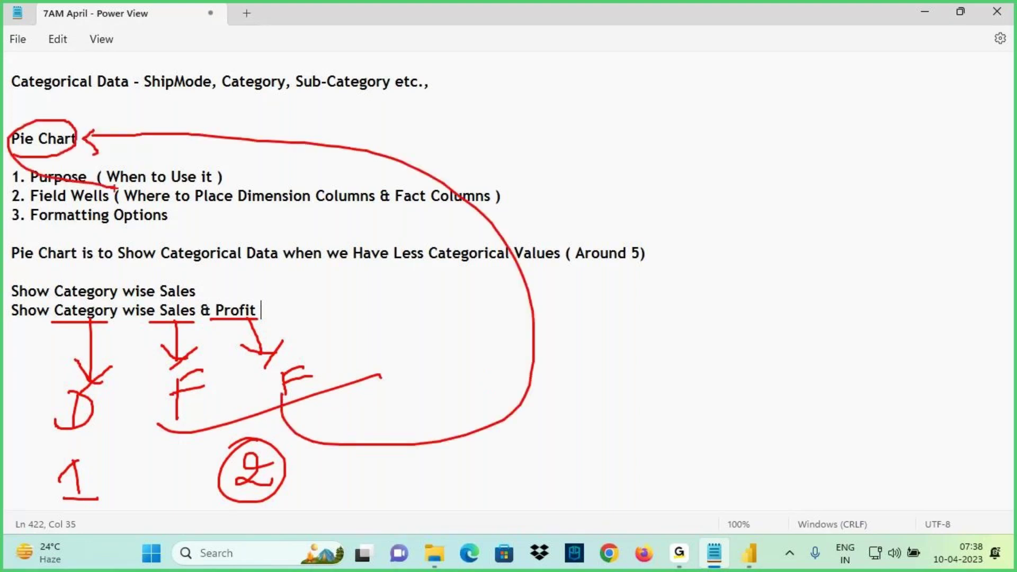
{"action": "key", "text": "Escape"}
Step: Switch to Power BI Desktop, add a new report page, and place an empty pie chart on it
{"action": "left_click", "coordinate": [747, 551]}
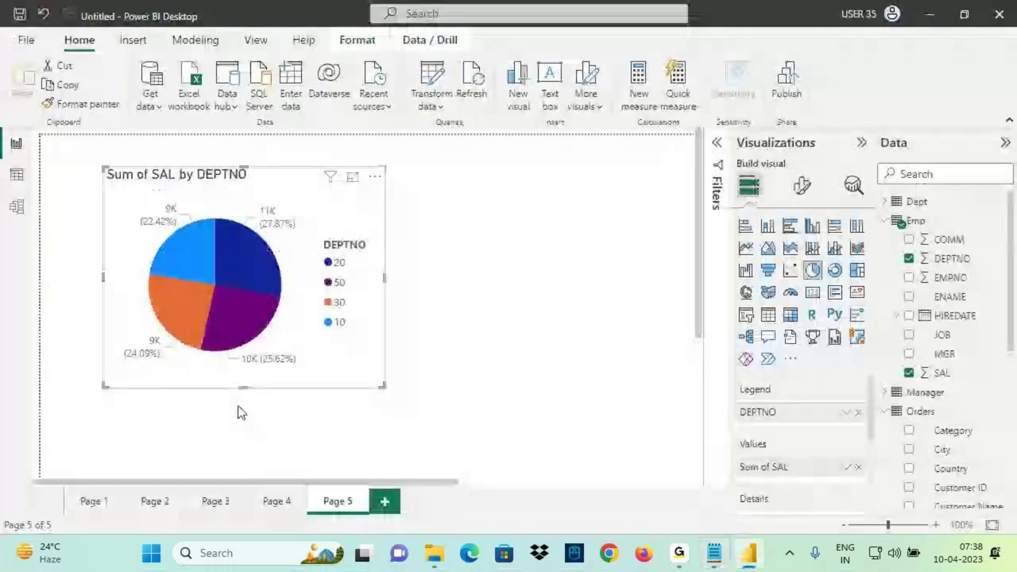
{"action": "left_click", "coordinate": [385, 501]}
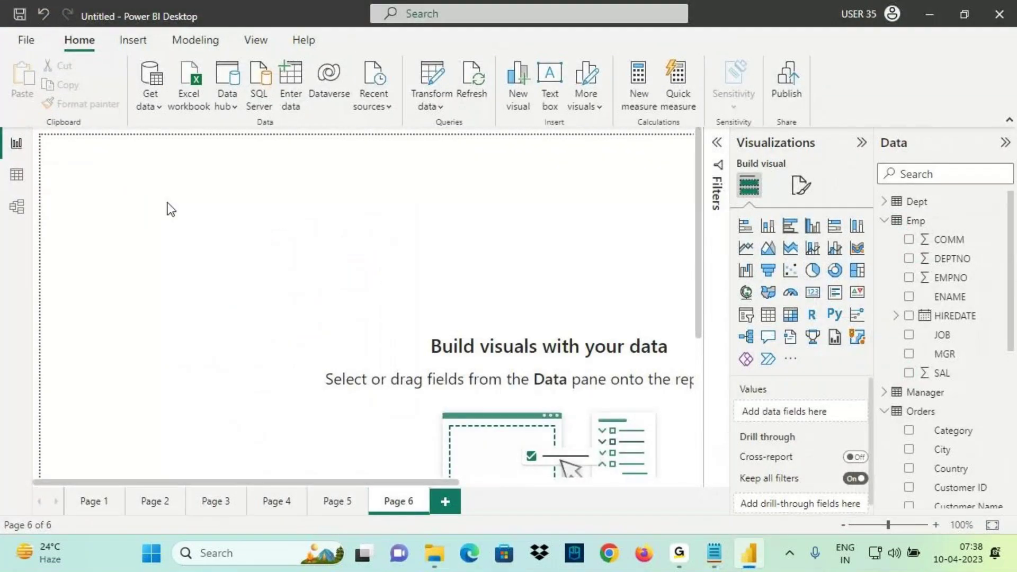
{"action": "left_click", "coordinate": [812, 270]}
{"action": "left_click_drag", "start_coordinate": [217, 260], "coordinate": [261, 296]}
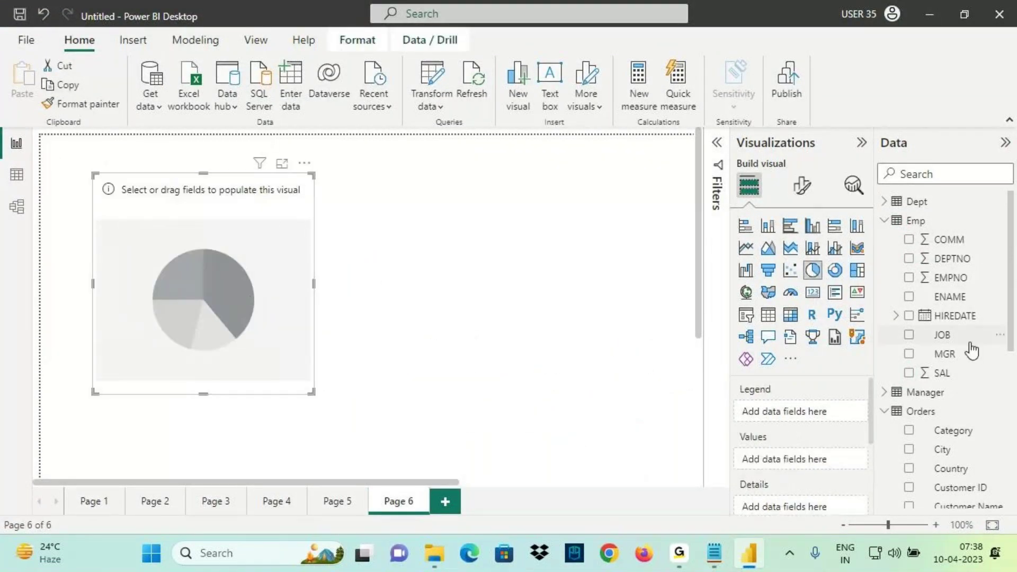
Step: Put Category from Orders in the pie chart's Legend and Sales in its Values, and widen the chart
{"action": "scroll", "coordinate": [976, 350], "scroll_direction": "down", "scroll_amount": 3}
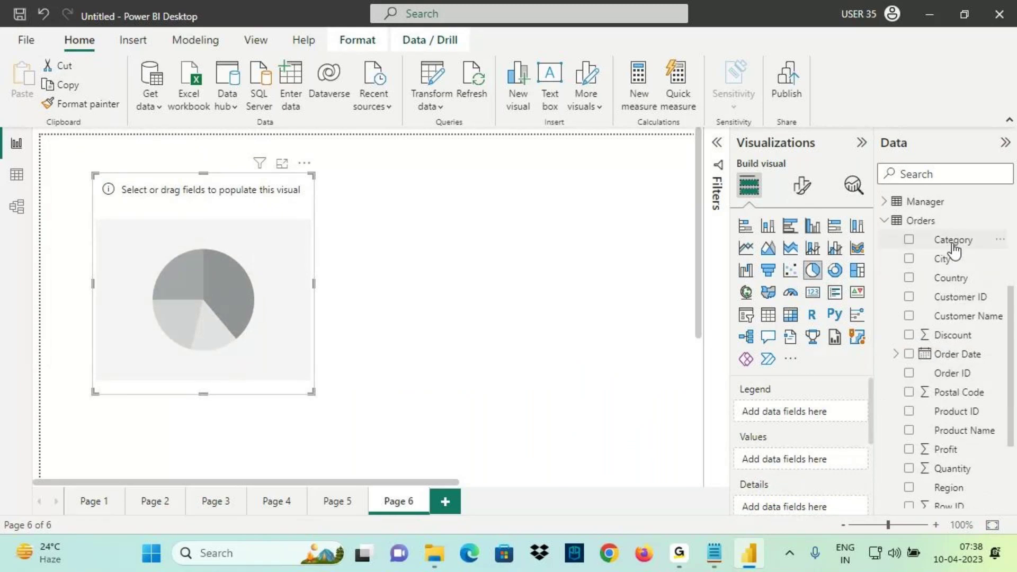
{"action": "left_click_drag", "start_coordinate": [952, 243], "coordinate": [797, 418]}
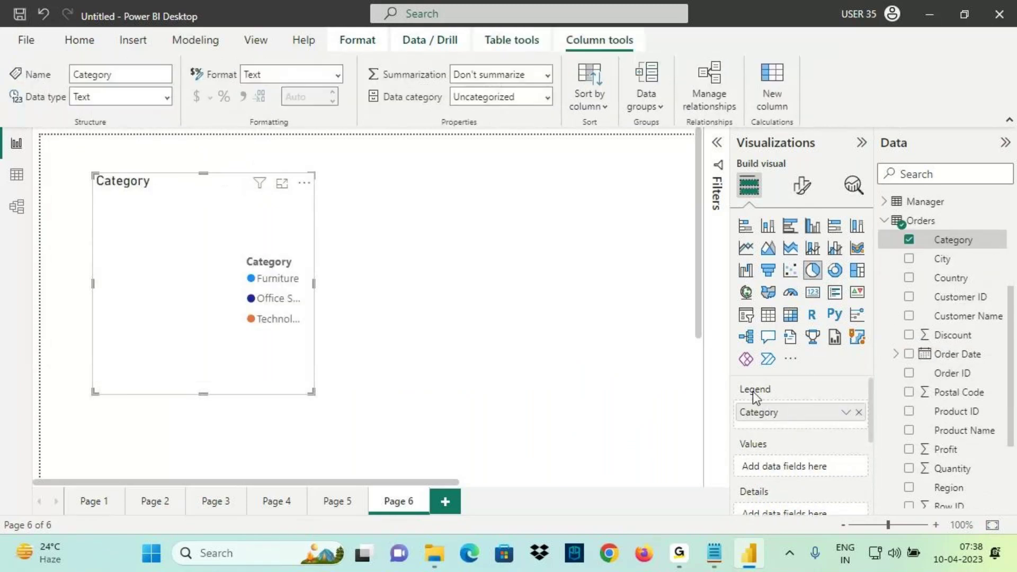
{"action": "scroll", "coordinate": [949, 371], "scroll_direction": "down", "scroll_amount": 3}
{"action": "left_click_drag", "start_coordinate": [945, 403], "coordinate": [818, 456]}
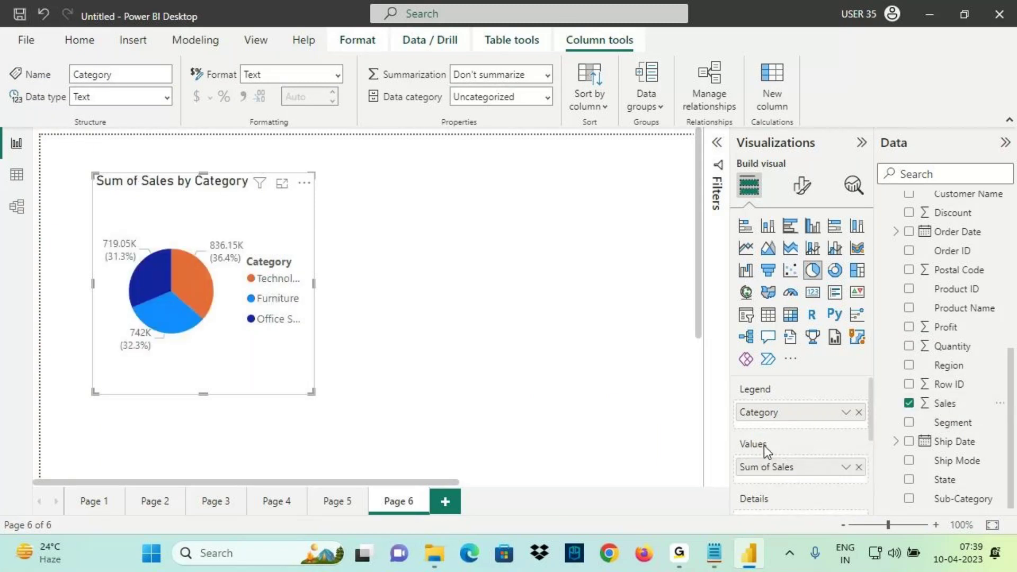
{"action": "mouse_move", "coordinate": [919, 337]}
{"action": "left_mouse_down"}
{"action": "mouse_move", "coordinate": [979, 331]}
{"action": "mouse_move", "coordinate": [906, 320]}
{"action": "left_mouse_up"}
{"action": "key", "text": "Escape"}
{"action": "left_click_drag", "start_coordinate": [313, 282], "coordinate": [351, 288]}
Step: Underline Category and Sum of Sales in the field wells, frame the chart's legend, and clear the annotations
{"action": "key", "text": "ctrl+2"}
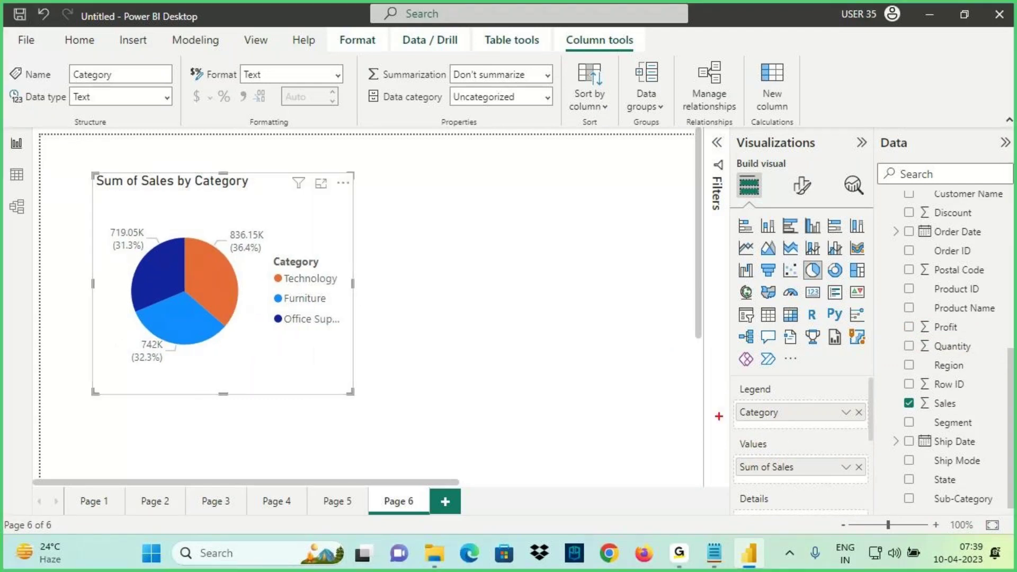
{"action": "left_click_drag", "start_coordinate": [729, 429], "coordinate": [789, 425]}
{"action": "left_click_drag", "start_coordinate": [732, 480], "coordinate": [853, 472]}
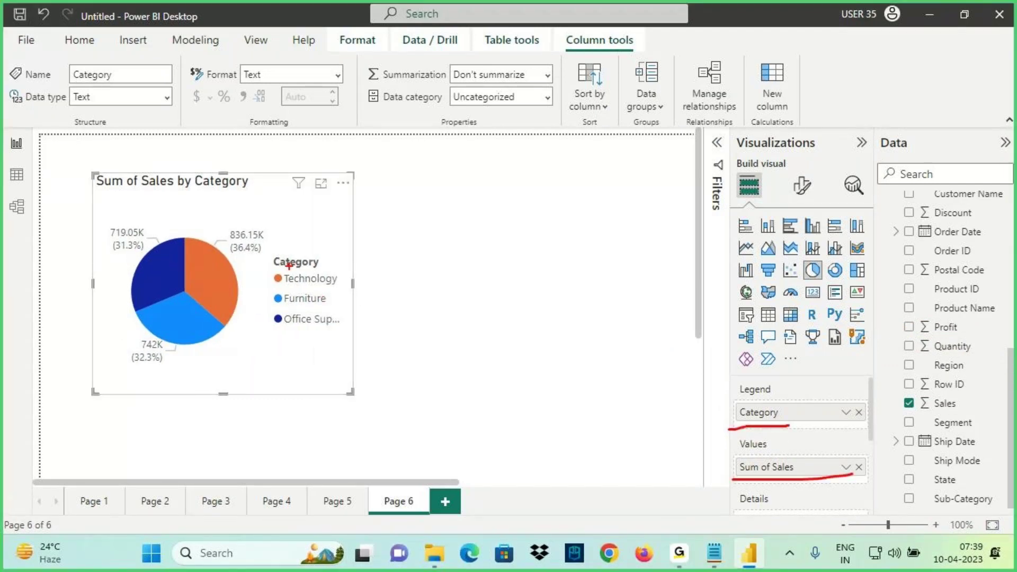
{"action": "left_click_drag", "start_coordinate": [272, 245], "coordinate": [343, 366]}
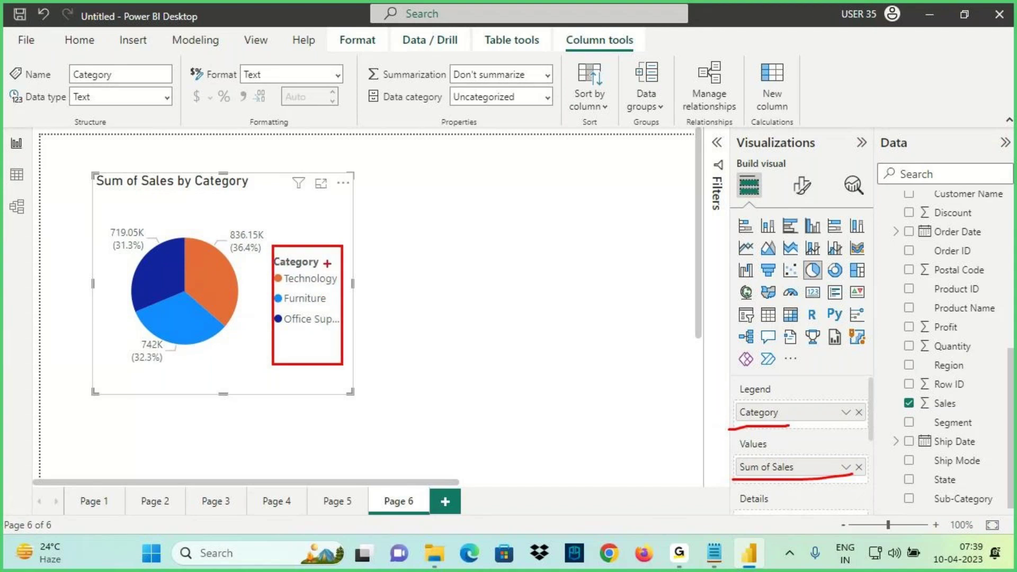
{"action": "left_click_drag", "start_coordinate": [325, 265], "coordinate": [276, 352]}
{"action": "key", "text": "Escape"}
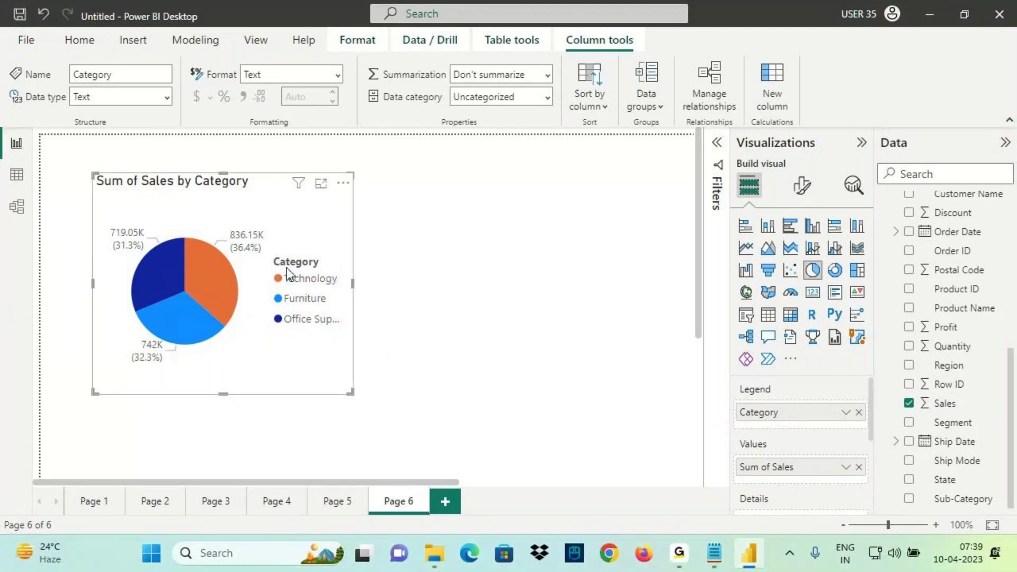
Step: Mark the Format visual option, frame the whole pie chart, and clear the annotations
{"action": "key", "text": "ctrl+2"}
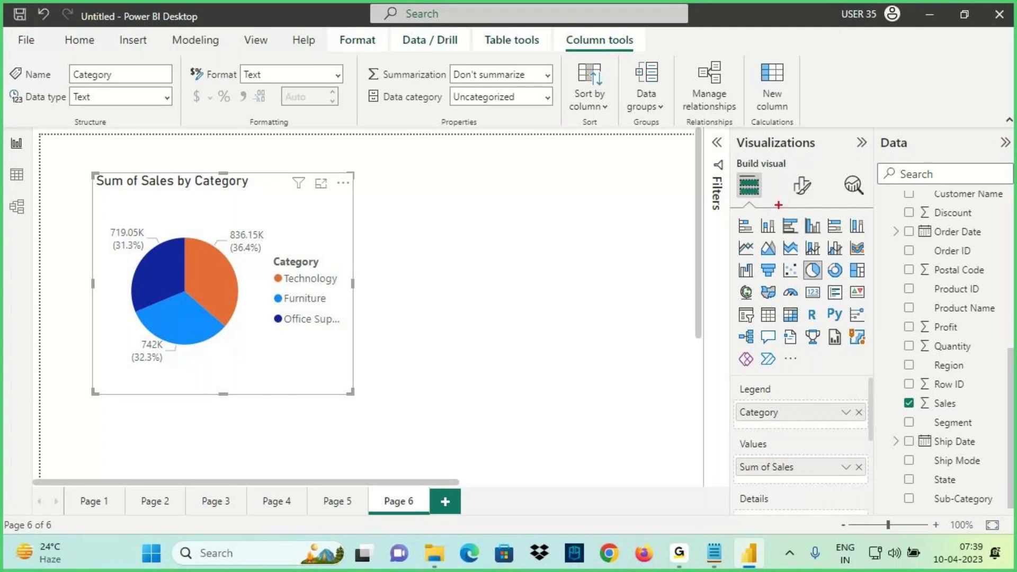
{"action": "left_click_drag", "start_coordinate": [789, 196], "coordinate": [809, 204]}
{"action": "mouse_move", "coordinate": [87, 174]}
{"action": "left_mouse_down"}
{"action": "mouse_move", "coordinate": [129, 221]}
{"action": "mouse_move", "coordinate": [369, 394]}
{"action": "left_mouse_up"}
{"action": "mouse_move", "coordinate": [783, 198]}
{"action": "left_mouse_down"}
{"action": "mouse_move", "coordinate": [795, 203]}
{"action": "mouse_move", "coordinate": [819, 181]}
{"action": "mouse_move", "coordinate": [790, 172]}
{"action": "left_mouse_up"}
{"action": "key", "text": "Escape"}
Step: Turn the chart's legend off, mark the orange slice's label with an arrow, clear it, and turn the legend back on
{"action": "left_click", "coordinate": [803, 185]}
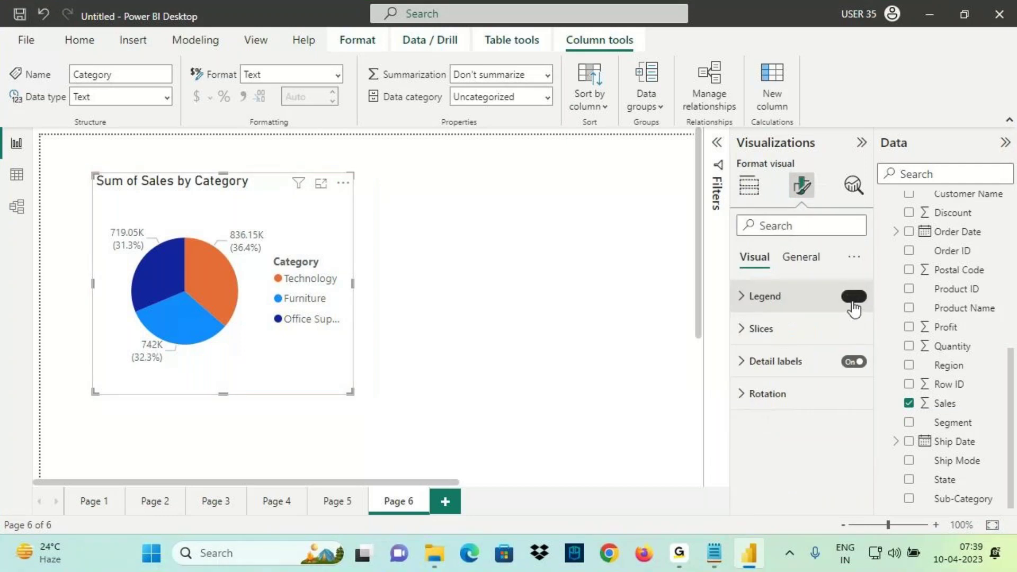
{"action": "left_click", "coordinate": [854, 298]}
{"action": "key", "text": "ctrl+2"}
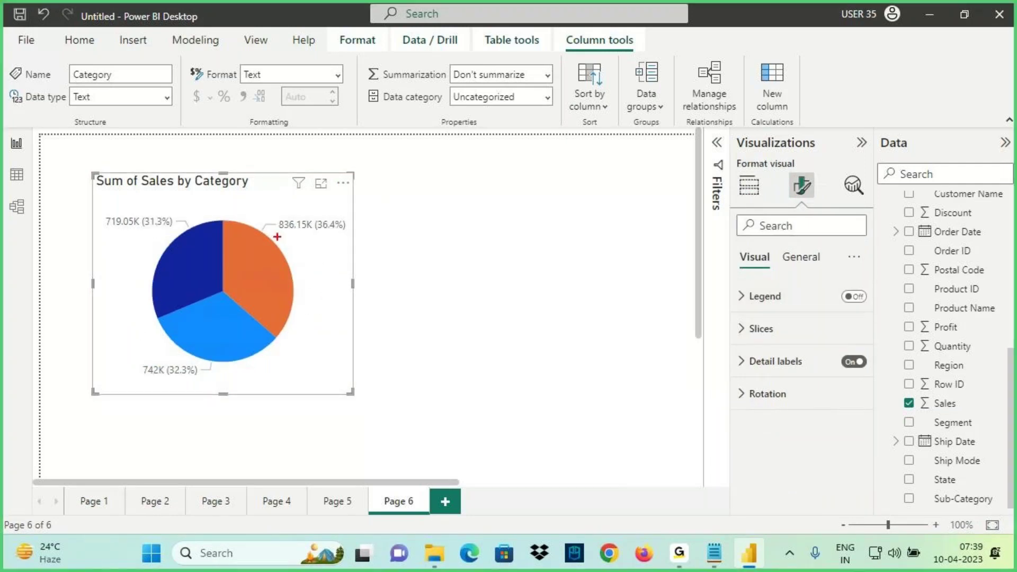
{"action": "left_click_drag", "start_coordinate": [275, 232], "coordinate": [280, 238]}
{"action": "mouse_move", "coordinate": [290, 186]}
{"action": "left_mouse_down"}
{"action": "mouse_move", "coordinate": [284, 207]}
{"action": "mouse_move", "coordinate": [319, 201]}
{"action": "left_mouse_up"}
{"action": "key", "text": "Escape"}
{"action": "left_click", "coordinate": [850, 297]}
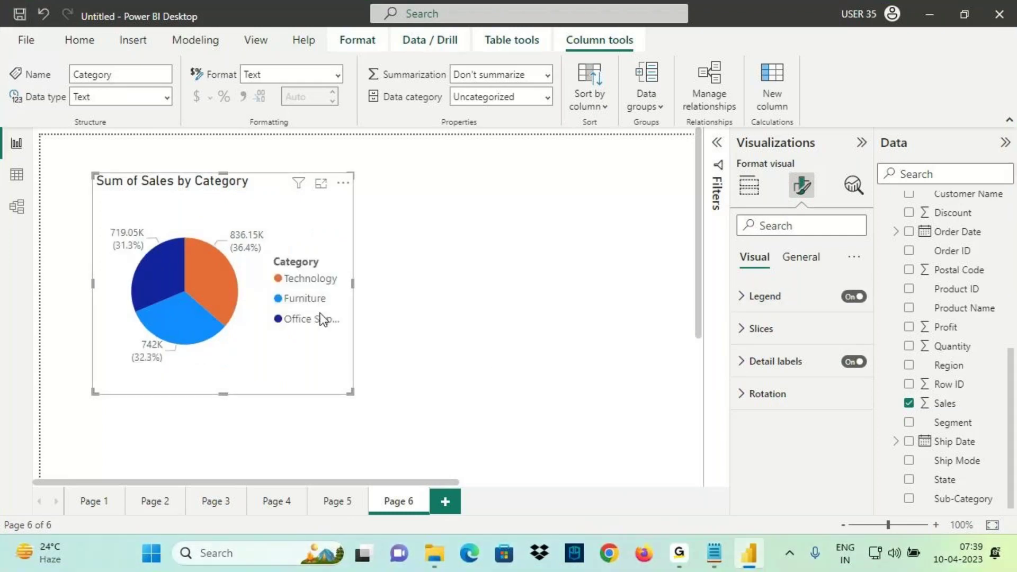
Step: Underline the orange slice's value and its Technology legend entry, connect them, and clear the annotations
{"action": "key", "text": "ctrl+2"}
{"action": "left_click_drag", "start_coordinate": [227, 244], "coordinate": [275, 247]}
{"action": "mouse_move", "coordinate": [284, 289]}
{"action": "left_mouse_down"}
{"action": "mouse_move", "coordinate": [342, 289]}
{"action": "mouse_move", "coordinate": [284, 293]}
{"action": "left_mouse_up"}
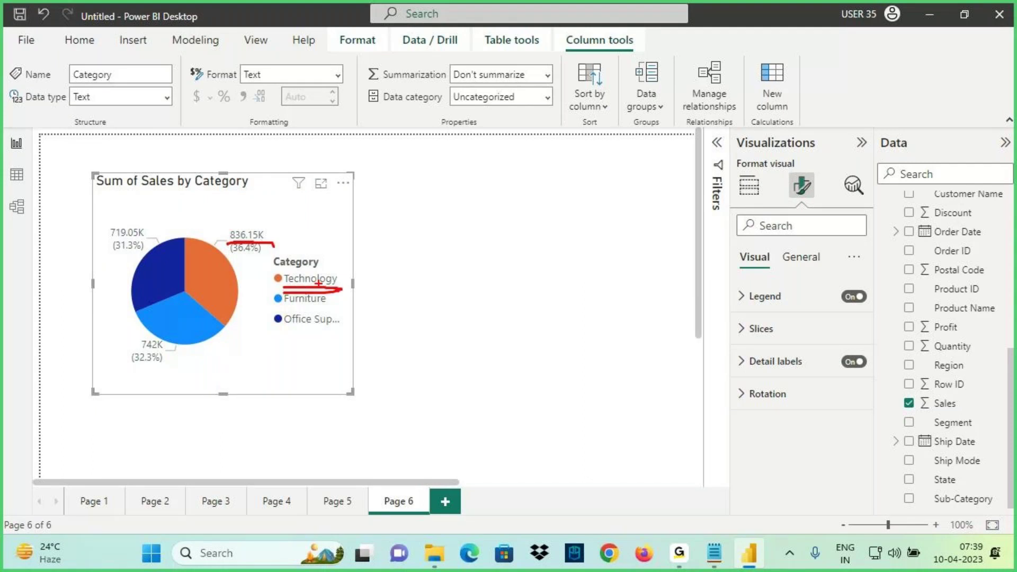
{"action": "mouse_move", "coordinate": [343, 280]}
{"action": "left_mouse_down"}
{"action": "mouse_move", "coordinate": [316, 232]}
{"action": "mouse_move", "coordinate": [275, 236]}
{"action": "left_mouse_up"}
{"action": "key", "text": "Escape"}
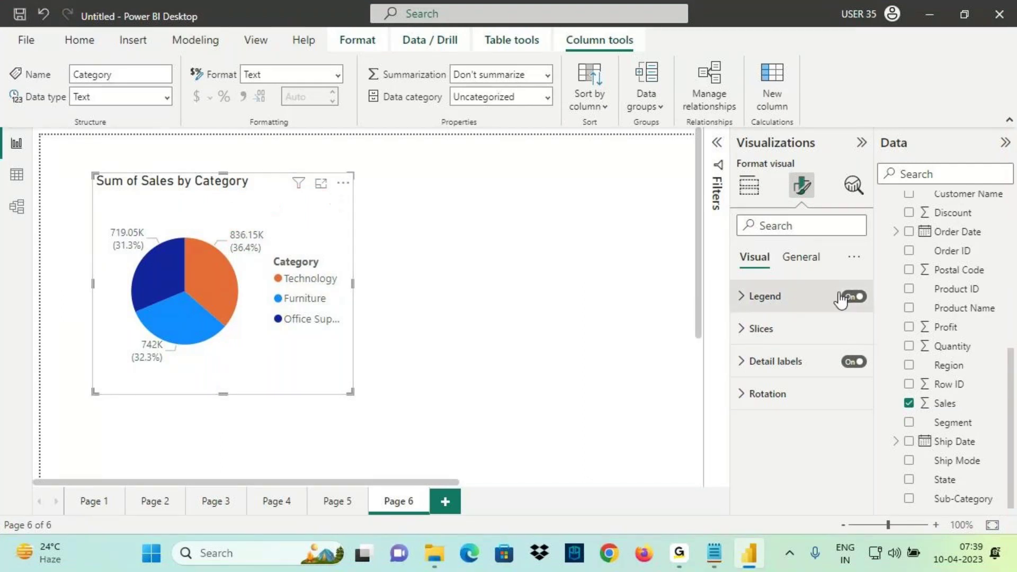
Step: Turn the chart's legend off and mark the light blue slice's detail label with an underline, circle and arrows
{"action": "left_click", "coordinate": [850, 297]}
{"action": "key", "text": "ctrl+2"}
{"action": "left_click_drag", "start_coordinate": [134, 386], "coordinate": [164, 381]}
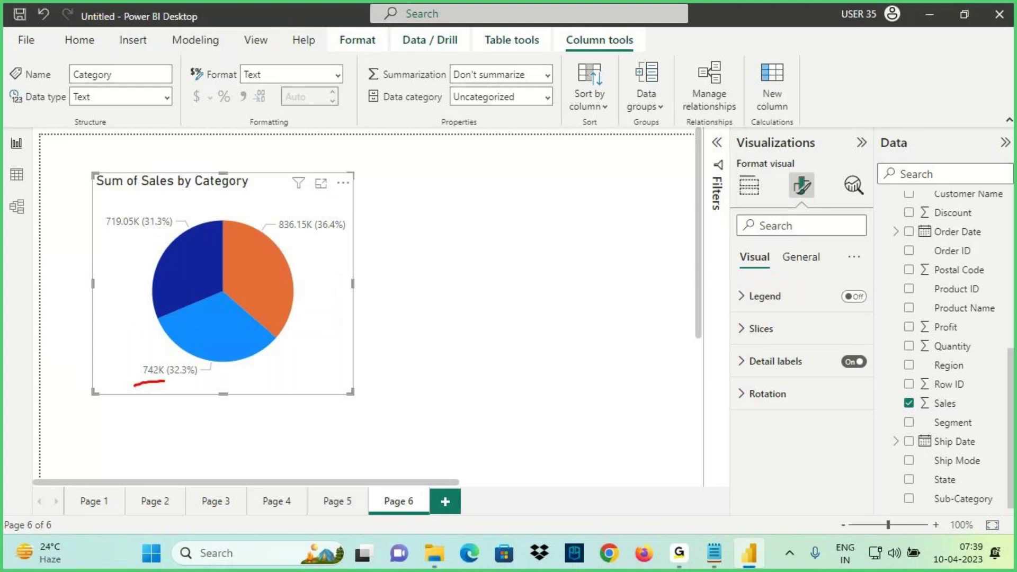
{"action": "mouse_move", "coordinate": [125, 335]}
{"action": "left_mouse_down"}
{"action": "mouse_move", "coordinate": [142, 365]}
{"action": "mouse_move", "coordinate": [199, 381]}
{"action": "mouse_move", "coordinate": [152, 356]}
{"action": "mouse_move", "coordinate": [130, 376]}
{"action": "mouse_move", "coordinate": [178, 387]}
{"action": "mouse_move", "coordinate": [207, 366]}
{"action": "mouse_move", "coordinate": [174, 354]}
{"action": "mouse_move", "coordinate": [147, 369]}
{"action": "left_mouse_up"}
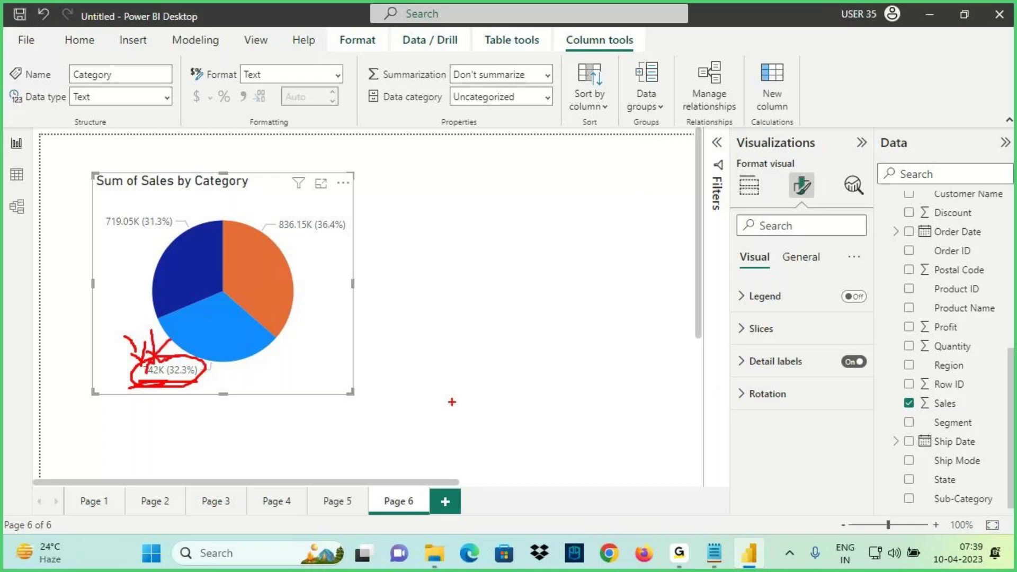
Step: Underline the Detail labels setting, clear the marks, and set the label contents to Category, data value
{"action": "left_click_drag", "start_coordinate": [750, 372], "coordinate": [809, 367]}
{"action": "left_click", "coordinate": [768, 361]}
{"action": "scroll", "coordinate": [762, 417], "scroll_direction": "down", "scroll_amount": 1}
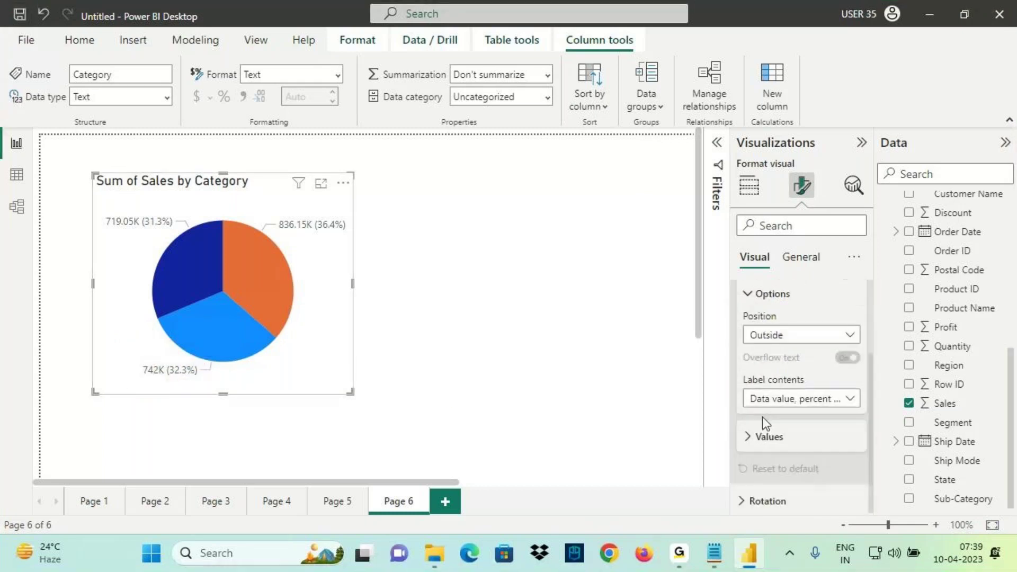
{"action": "left_click", "coordinate": [772, 401]}
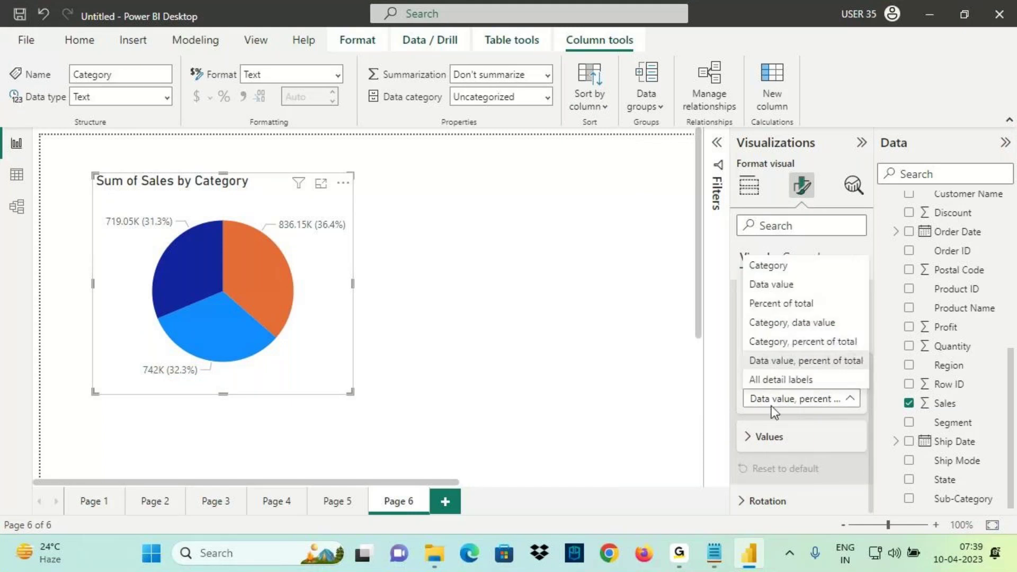
{"action": "left_click", "coordinate": [771, 328]}
Step: Underline both parts of the label contents setting, circle the Technology and Furniture labels, and clear the annotations
{"action": "left_click_drag", "start_coordinate": [745, 407], "coordinate": [781, 408]}
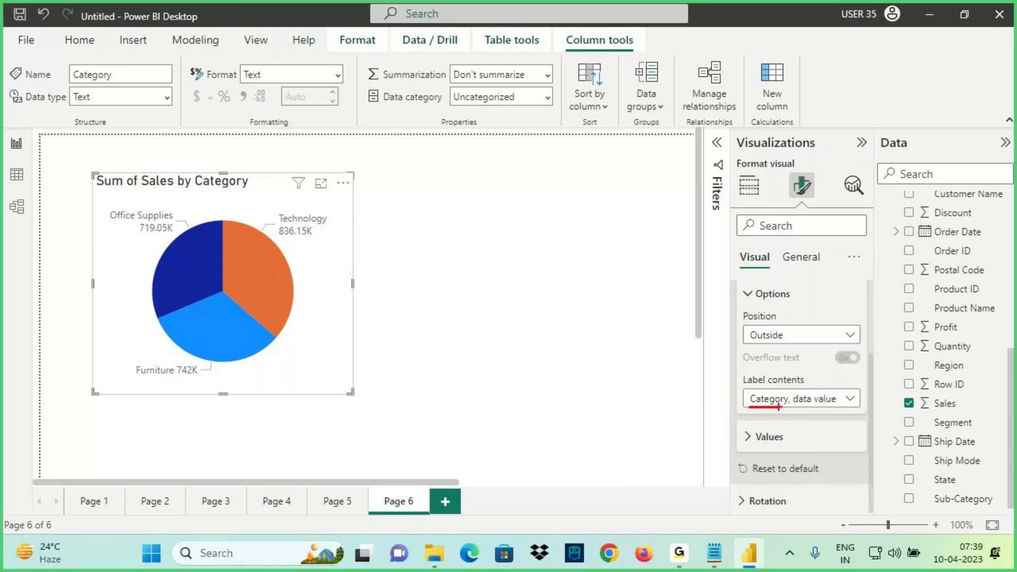
{"action": "left_click_drag", "start_coordinate": [279, 223], "coordinate": [332, 224]}
{"action": "left_click_drag", "start_coordinate": [809, 406], "coordinate": [881, 396]}
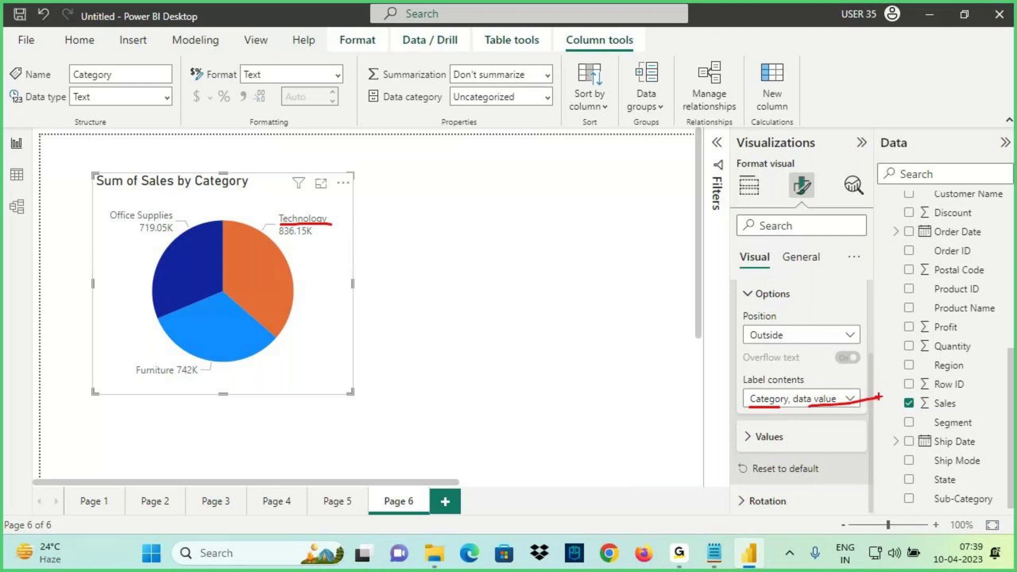
{"action": "mouse_move", "coordinate": [277, 245]}
{"action": "left_mouse_down"}
{"action": "mouse_move", "coordinate": [321, 240]}
{"action": "mouse_move", "coordinate": [275, 233]}
{"action": "mouse_move", "coordinate": [333, 225]}
{"action": "left_mouse_up"}
{"action": "left_click_drag", "start_coordinate": [198, 354], "coordinate": [159, 340]}
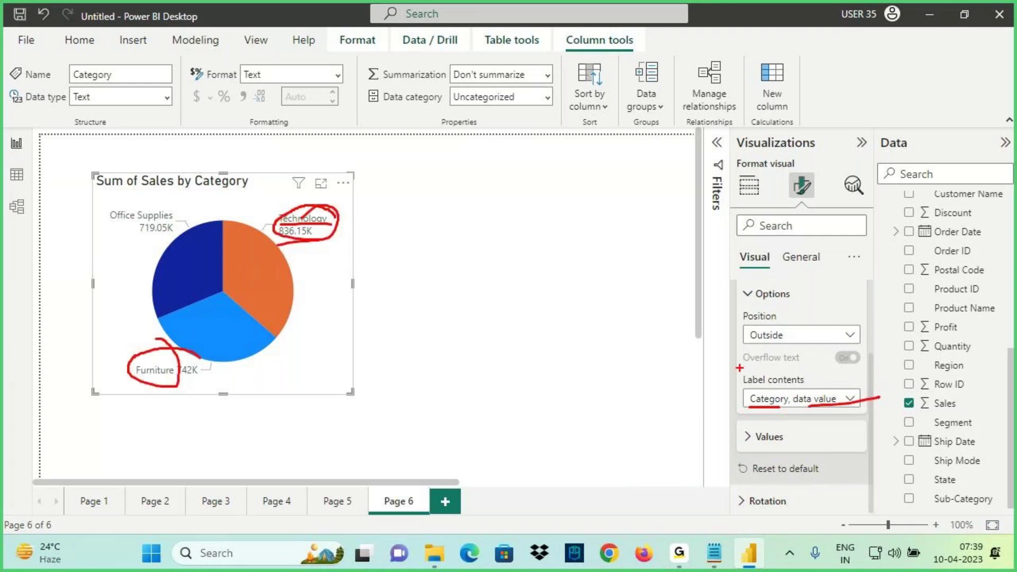
{"action": "key", "text": "Escape"}
Step: Show the chart's field wells, underline Category and Sum of Sales, and box the empty area beside the pie
{"action": "left_click", "coordinate": [750, 186]}
{"action": "left_click_drag", "start_coordinate": [738, 424], "coordinate": [766, 419]}
{"action": "left_click_drag", "start_coordinate": [750, 475], "coordinate": [800, 474]}
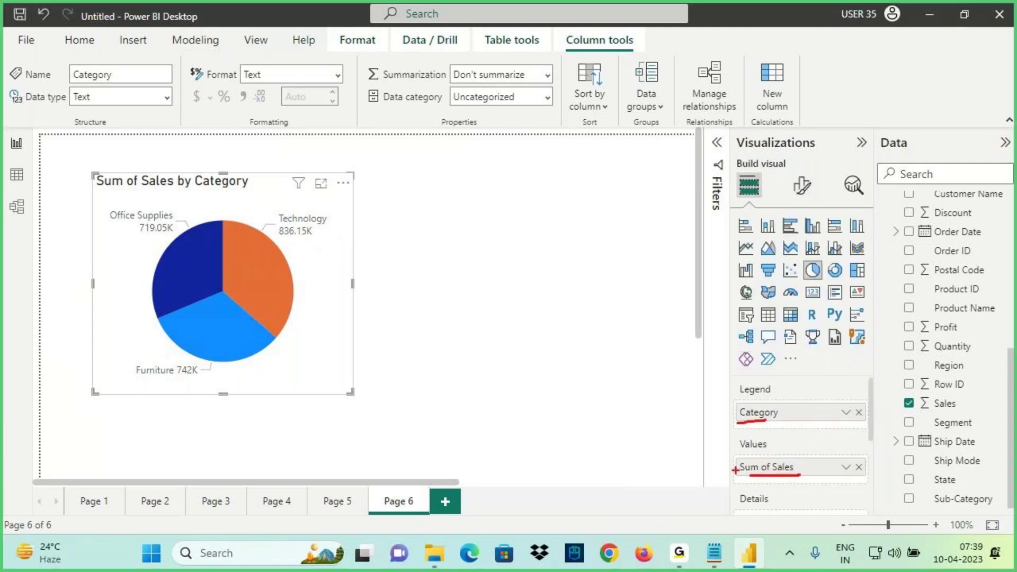
{"action": "left_click_drag", "start_coordinate": [312, 242], "coordinate": [366, 382]}
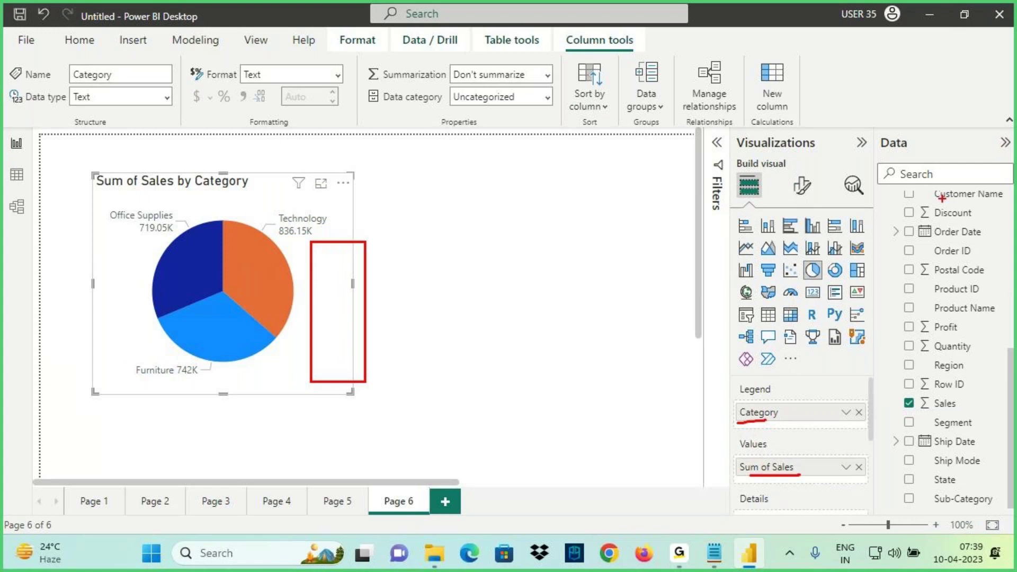
Step: Turn the chart's legend on, box and mark the legend area, and clear the annotations
{"action": "left_click", "coordinate": [802, 185]}
{"action": "left_click", "coordinate": [854, 296]}
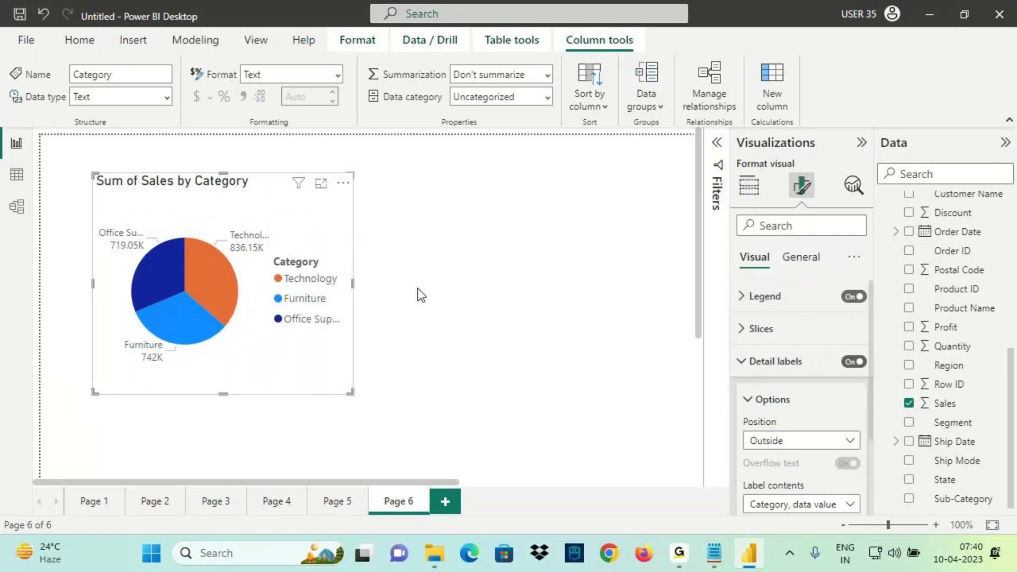
{"action": "left_click_drag", "start_coordinate": [271, 172], "coordinate": [353, 396]}
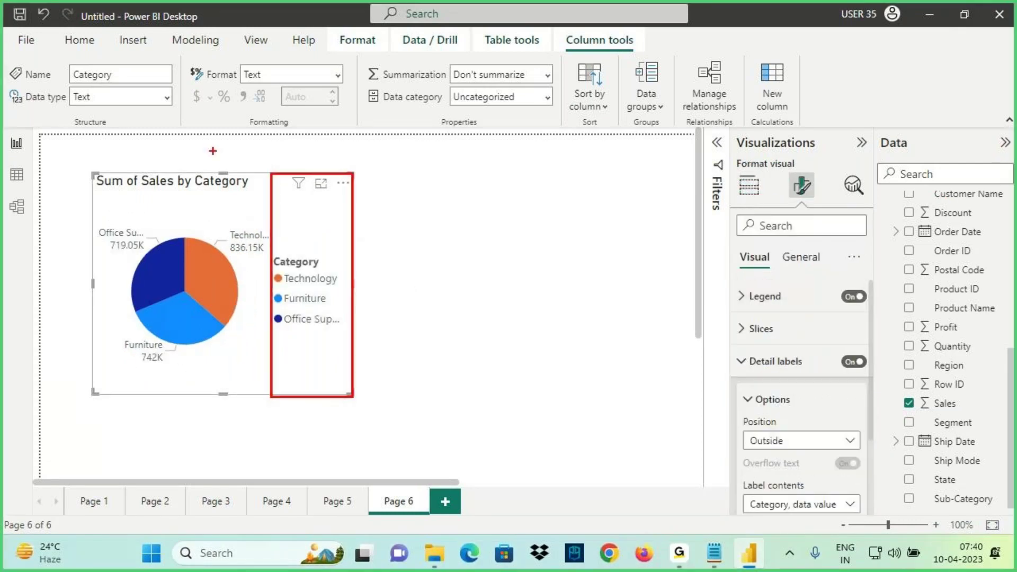
{"action": "left_click_drag", "start_coordinate": [277, 225], "coordinate": [362, 219]}
{"action": "left_click_drag", "start_coordinate": [280, 293], "coordinate": [346, 203]}
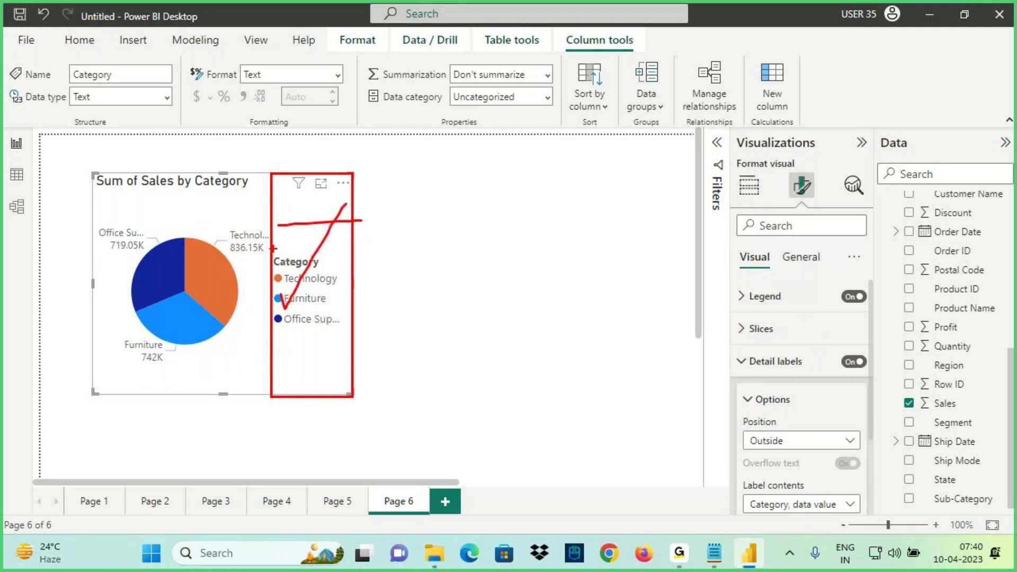
{"action": "key", "text": "Escape"}
Step: Turn the detail labels off and on again, and turn the legend off
{"action": "left_click", "coordinate": [853, 361]}
{"action": "left_click", "coordinate": [777, 361]}
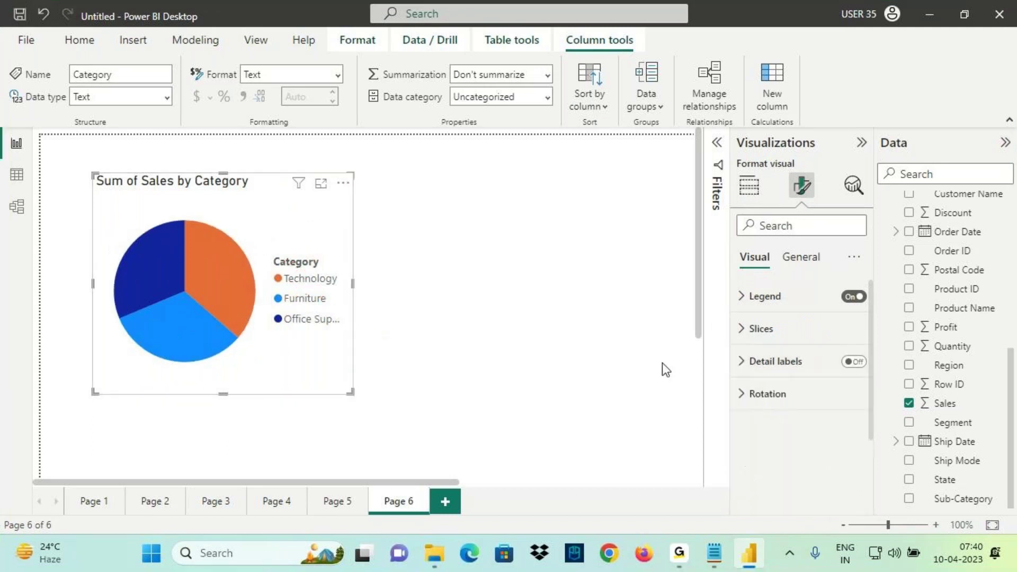
{"action": "left_click", "coordinate": [853, 362]}
{"action": "left_click", "coordinate": [854, 296]}
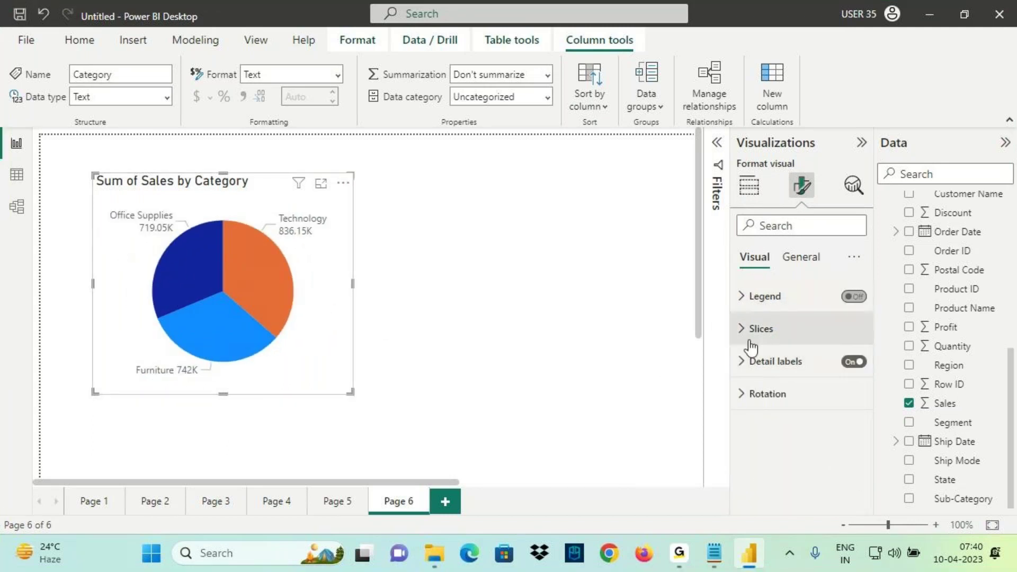
Step: Mark the Technology detail label on the chart and clear the annotations
{"action": "key", "text": "ctrl+2"}
{"action": "mouse_move", "coordinate": [290, 240]}
{"action": "left_mouse_down"}
{"action": "mouse_move", "coordinate": [286, 208]}
{"action": "mouse_move", "coordinate": [278, 236]}
{"action": "left_mouse_up"}
{"action": "mouse_move", "coordinate": [298, 182]}
{"action": "left_mouse_down"}
{"action": "mouse_move", "coordinate": [298, 214]}
{"action": "mouse_move", "coordinate": [270, 257]}
{"action": "left_mouse_up"}
{"action": "key", "text": "Escape"}
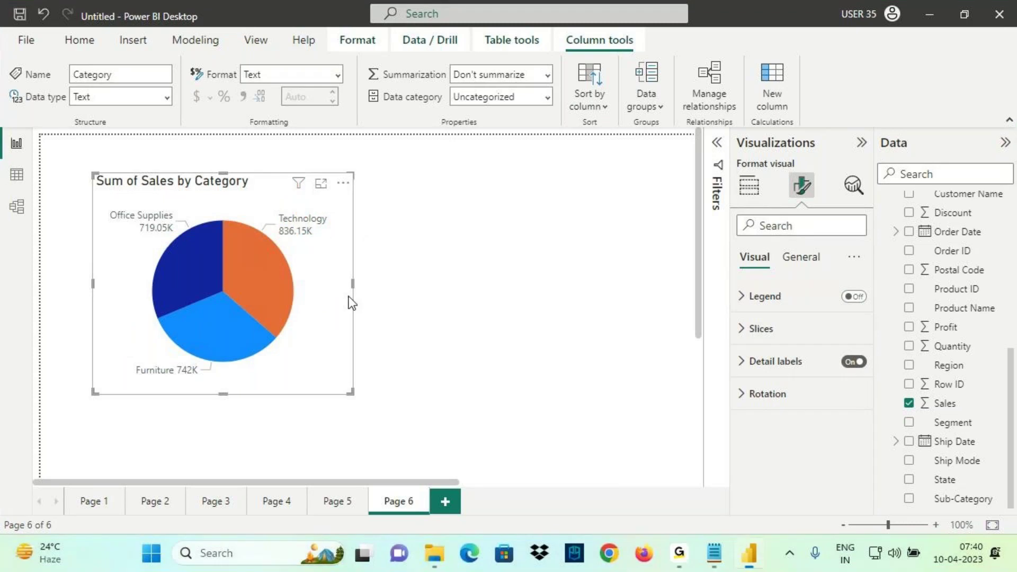
Step: Add a pie chart on a new report page and use Category as its legend field
{"action": "left_click", "coordinate": [450, 500]}
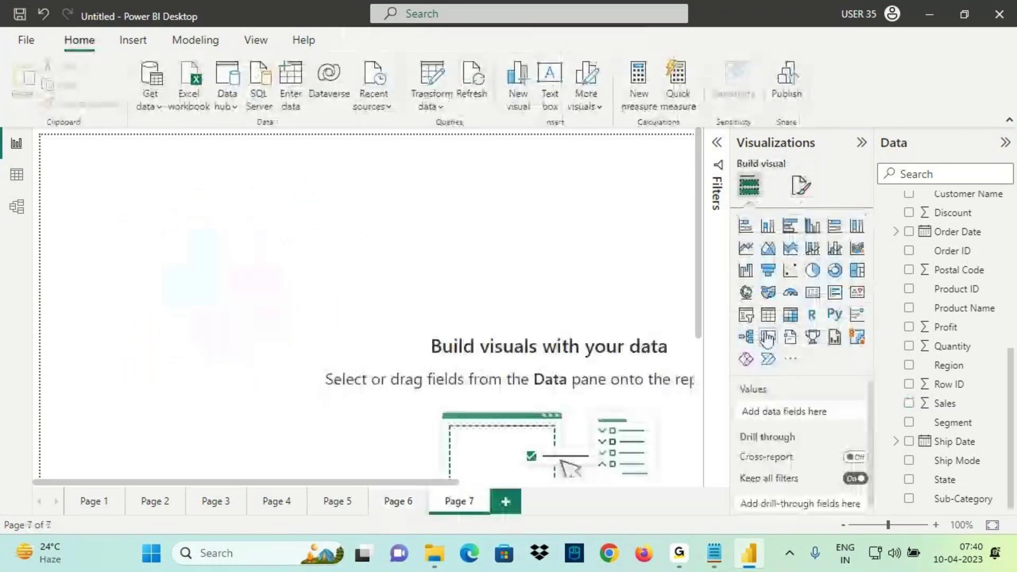
{"action": "left_click", "coordinate": [813, 270]}
{"action": "left_click_drag", "start_coordinate": [166, 296], "coordinate": [208, 342]}
{"action": "scroll", "coordinate": [954, 357], "scroll_direction": "up", "scroll_amount": 5}
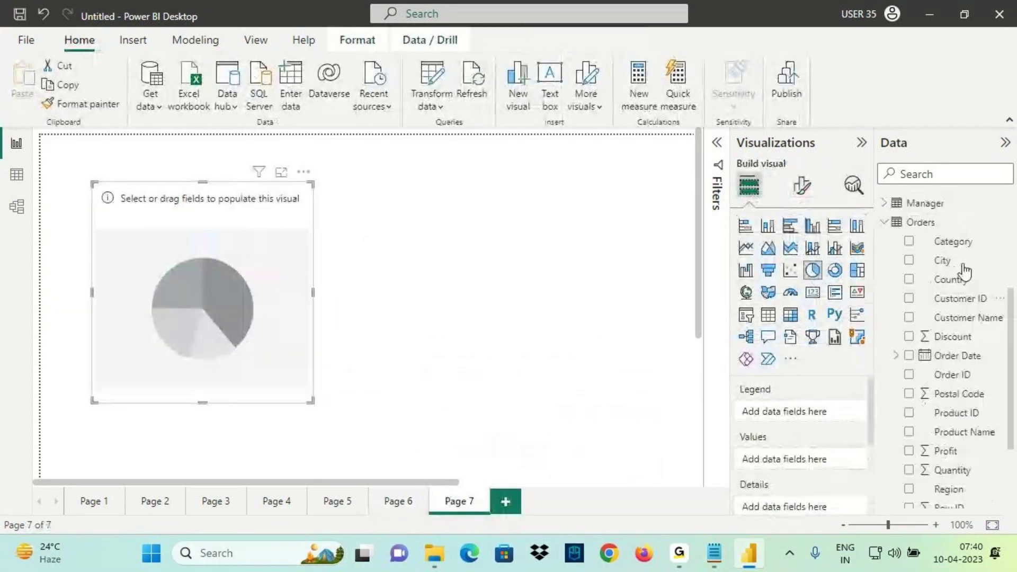
{"action": "left_click_drag", "start_coordinate": [954, 356], "coordinate": [784, 412]}
Step: Add Sales and Profit as the pie chart's values, widen the chart and shift it slightly upward
{"action": "scroll", "coordinate": [943, 371], "scroll_direction": "down", "scroll_amount": 3}
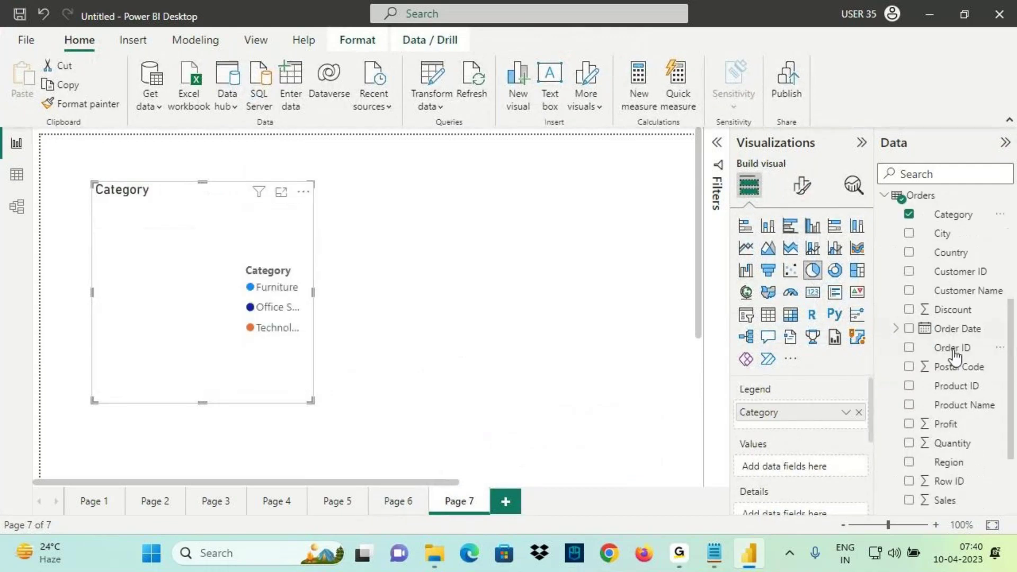
{"action": "left_click", "coordinate": [909, 499]}
{"action": "scroll", "coordinate": [788, 461], "scroll_direction": "down", "scroll_amount": 2}
{"action": "left_click_drag", "start_coordinate": [952, 428], "coordinate": [808, 418]}
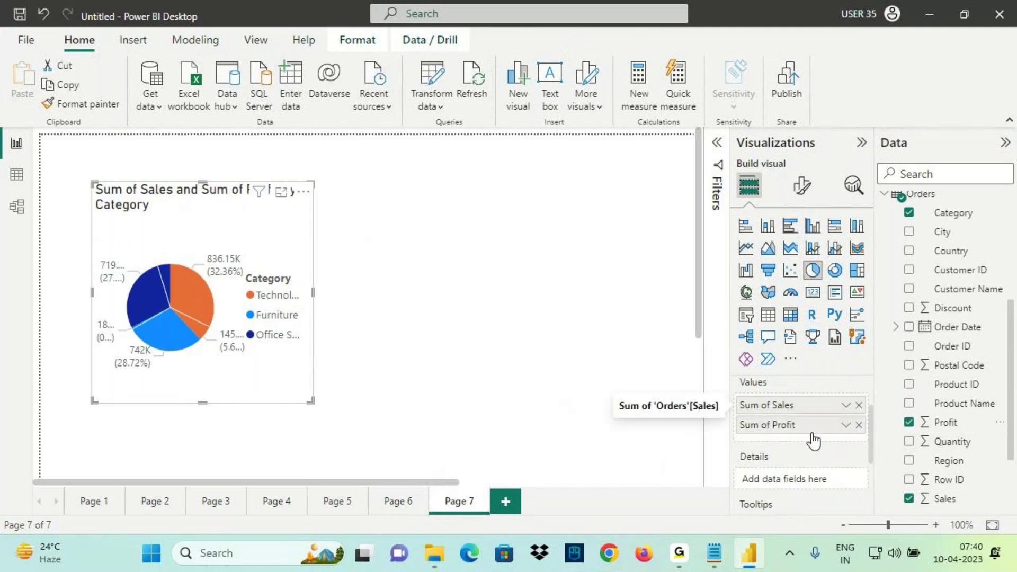
{"action": "left_click_drag", "start_coordinate": [314, 296], "coordinate": [377, 296]}
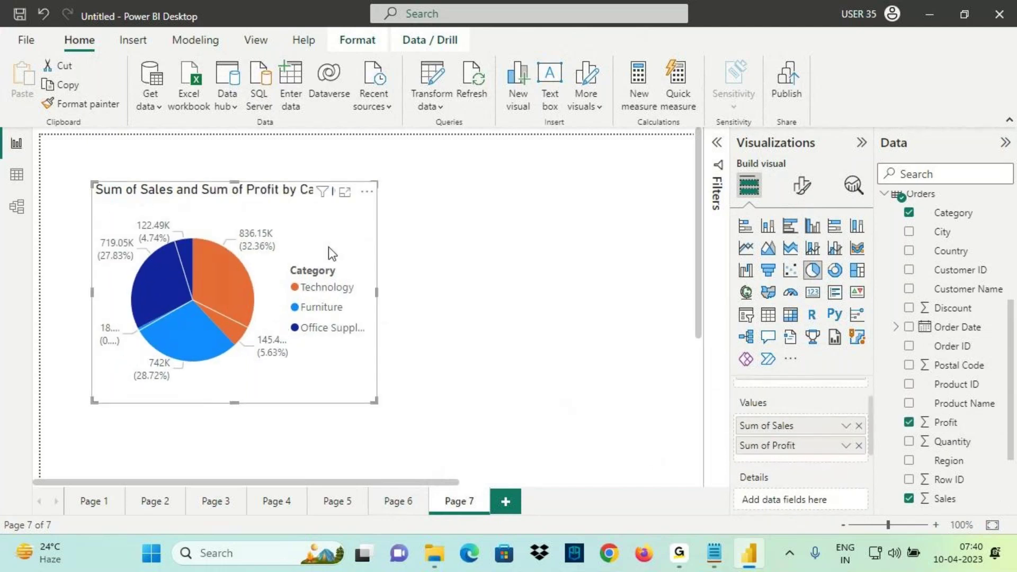
{"action": "left_click_drag", "start_coordinate": [329, 246], "coordinate": [326, 227]}
Step: Circle the Values heading, write "Many" beside it, underline Sum of Sales and Sum of Profit, and clear the annotations
{"action": "mouse_move", "coordinate": [727, 403]}
{"action": "left_mouse_down"}
{"action": "mouse_move", "coordinate": [786, 407]}
{"action": "mouse_move", "coordinate": [737, 395]}
{"action": "mouse_move", "coordinate": [787, 404]}
{"action": "mouse_move", "coordinate": [789, 436]}
{"action": "mouse_move", "coordinate": [804, 414]}
{"action": "left_mouse_up"}
{"action": "left_click_drag", "start_coordinate": [804, 424], "coordinate": [830, 425]}
{"action": "mouse_move", "coordinate": [824, 419]}
{"action": "left_mouse_down"}
{"action": "mouse_move", "coordinate": [825, 431]}
{"action": "mouse_move", "coordinate": [861, 408]}
{"action": "left_mouse_up"}
{"action": "left_click_drag", "start_coordinate": [809, 443], "coordinate": [898, 417]}
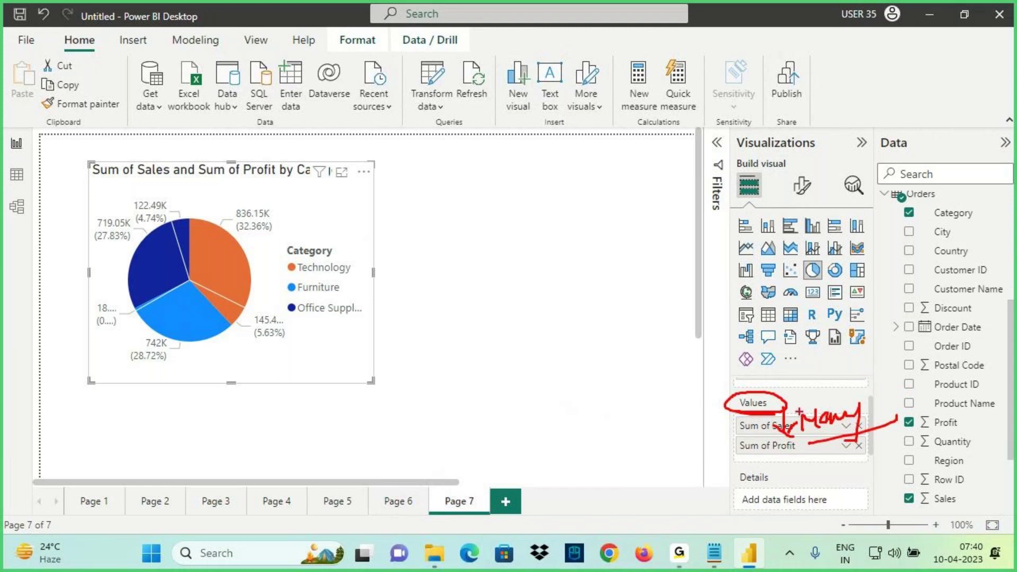
{"action": "left_click_drag", "start_coordinate": [745, 434], "coordinate": [815, 435]}
{"action": "left_click_drag", "start_coordinate": [747, 454], "coordinate": [838, 444]}
{"action": "left_click_drag", "start_coordinate": [788, 411], "coordinate": [828, 377]}
{"action": "left_click_drag", "start_coordinate": [810, 378], "coordinate": [833, 374]}
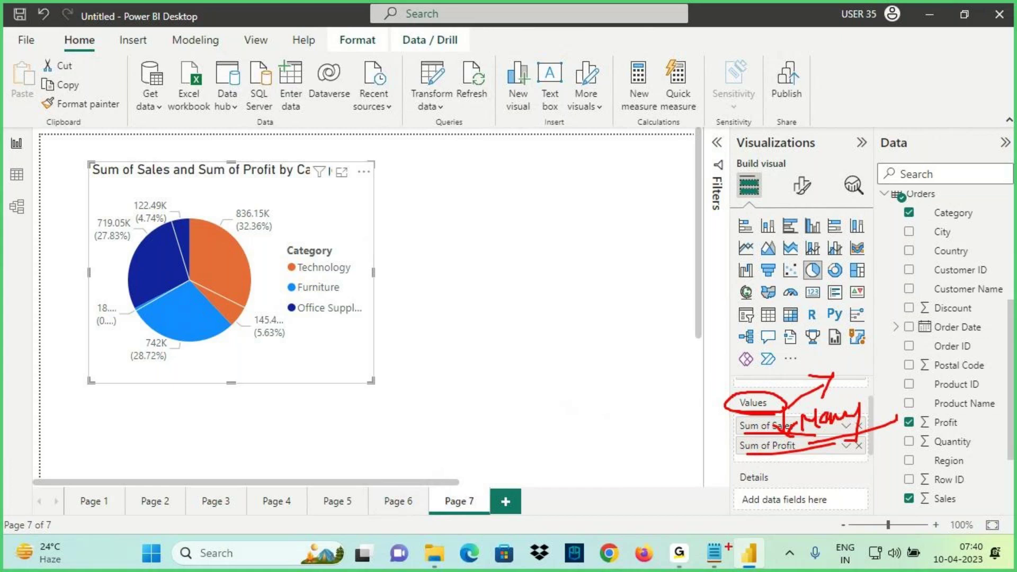
{"action": "key", "text": "Escape"}
Step: Mark the Details well heading with arrows and a circle, and write a circled 1 beside it
{"action": "scroll", "coordinate": [764, 465], "scroll_direction": "down", "scroll_amount": 1}
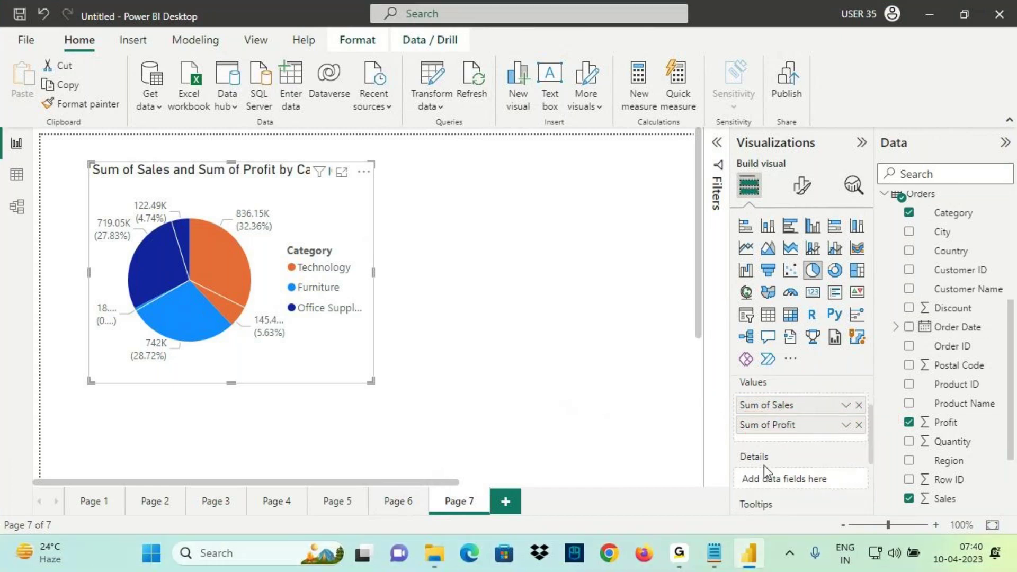
{"action": "left_click_drag", "start_coordinate": [730, 468], "coordinate": [739, 449]}
{"action": "mouse_move", "coordinate": [811, 451]}
{"action": "left_mouse_down"}
{"action": "mouse_move", "coordinate": [775, 471]}
{"action": "mouse_move", "coordinate": [819, 495]}
{"action": "left_mouse_up"}
{"action": "left_click_drag", "start_coordinate": [688, 449], "coordinate": [752, 471]}
{"action": "mouse_move", "coordinate": [760, 473]}
{"action": "left_mouse_down"}
{"action": "mouse_move", "coordinate": [758, 522]}
{"action": "mouse_move", "coordinate": [785, 496]}
{"action": "mouse_move", "coordinate": [766, 471]}
{"action": "left_mouse_up"}
{"action": "left_click_drag", "start_coordinate": [818, 451], "coordinate": [814, 479]}
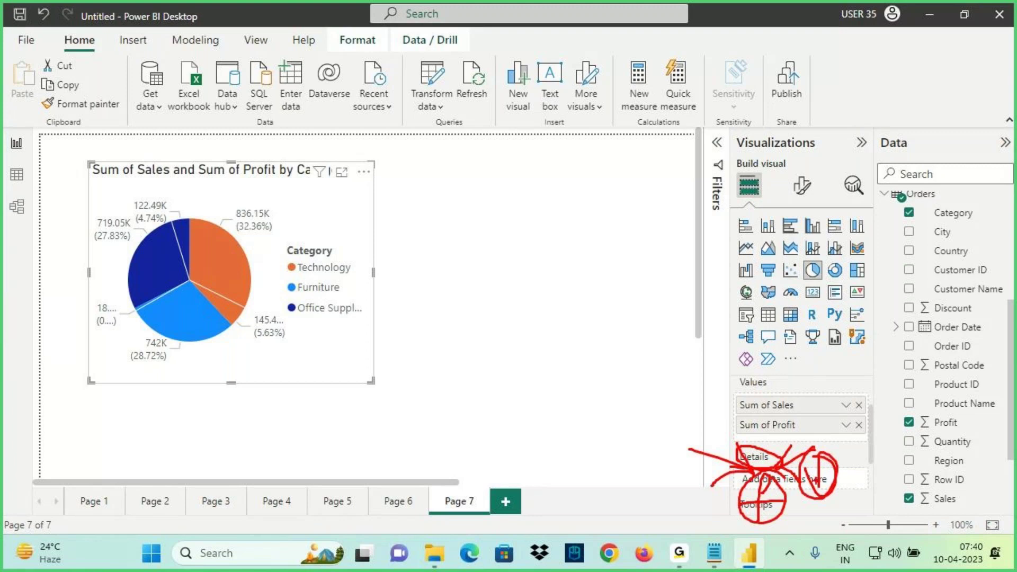
Step: Draw further arrows and circles around the Details well and its circled number
{"action": "mouse_move", "coordinate": [694, 440]}
{"action": "left_mouse_down"}
{"action": "mouse_move", "coordinate": [752, 453]}
{"action": "mouse_move", "coordinate": [702, 487]}
{"action": "left_mouse_up"}
{"action": "left_click_drag", "start_coordinate": [747, 450], "coordinate": [771, 461]}
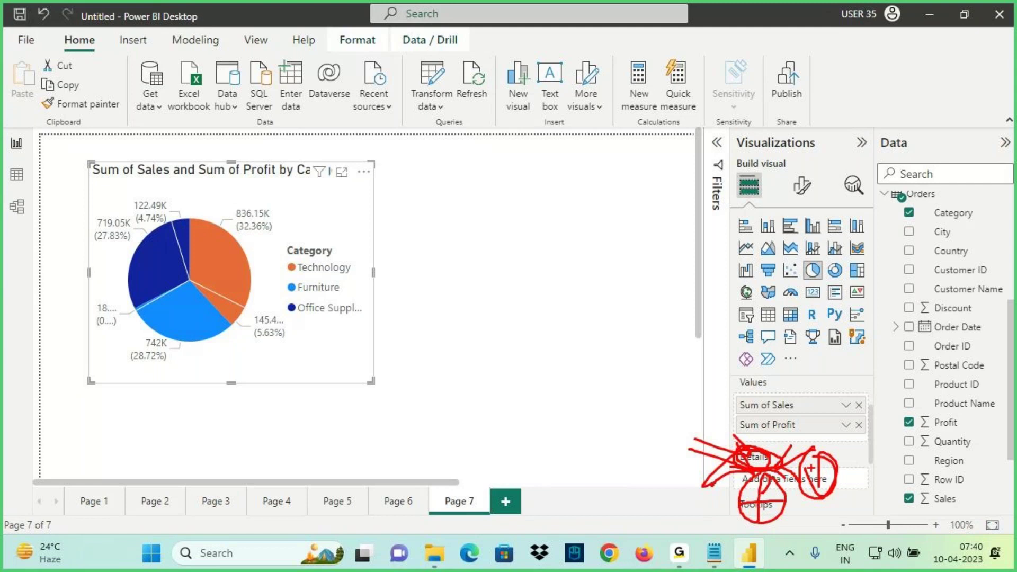
{"action": "left_click_drag", "start_coordinate": [825, 456], "coordinate": [837, 500]}
{"action": "left_click_drag", "start_coordinate": [854, 441], "coordinate": [904, 430]}
{"action": "mouse_move", "coordinate": [642, 499]}
{"action": "left_mouse_down"}
{"action": "mouse_move", "coordinate": [672, 473]}
{"action": "mouse_move", "coordinate": [710, 483]}
{"action": "left_mouse_up"}
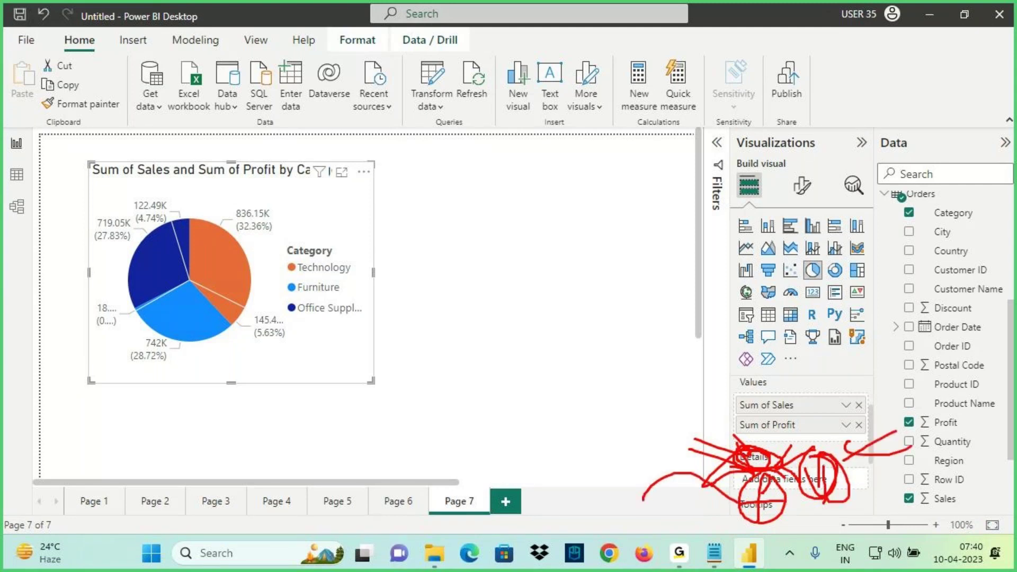
{"action": "left_click_drag", "start_coordinate": [676, 538], "coordinate": [760, 509]}
{"action": "left_click_drag", "start_coordinate": [731, 546], "coordinate": [757, 517]}
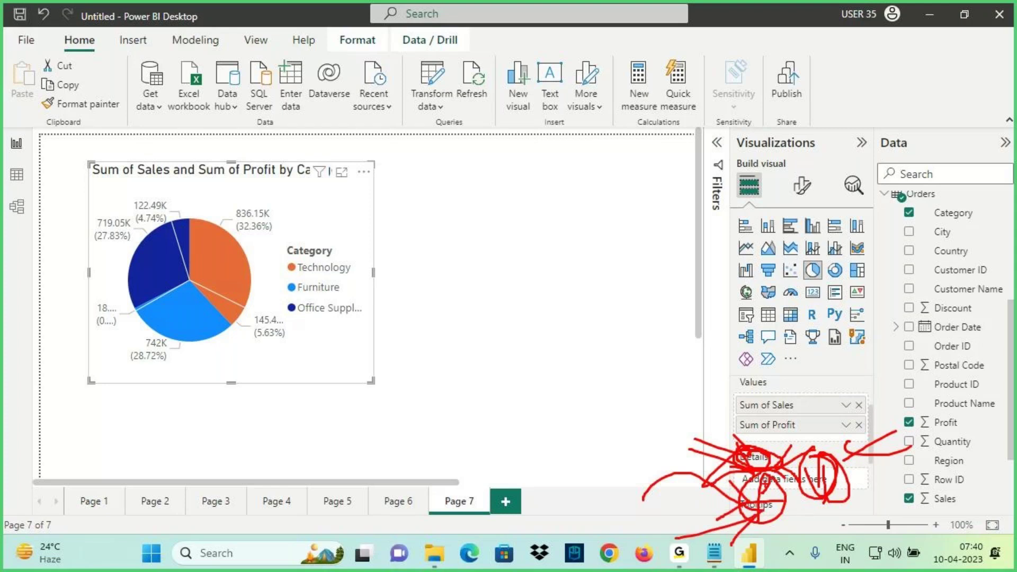
Step: Underline the Values heading, circle Sum of Sales and Sum of Profit with a handwritten note, and clear the annotations
{"action": "mouse_move", "coordinate": [741, 390]}
{"action": "left_mouse_down"}
{"action": "mouse_move", "coordinate": [779, 390]}
{"action": "mouse_move", "coordinate": [780, 372]}
{"action": "mouse_move", "coordinate": [767, 377]}
{"action": "mouse_move", "coordinate": [788, 374]}
{"action": "left_mouse_up"}
{"action": "mouse_move", "coordinate": [742, 402]}
{"action": "left_mouse_down"}
{"action": "mouse_move", "coordinate": [799, 392]}
{"action": "mouse_move", "coordinate": [792, 436]}
{"action": "mouse_move", "coordinate": [825, 368]}
{"action": "mouse_move", "coordinate": [794, 396]}
{"action": "mouse_move", "coordinate": [880, 360]}
{"action": "left_mouse_up"}
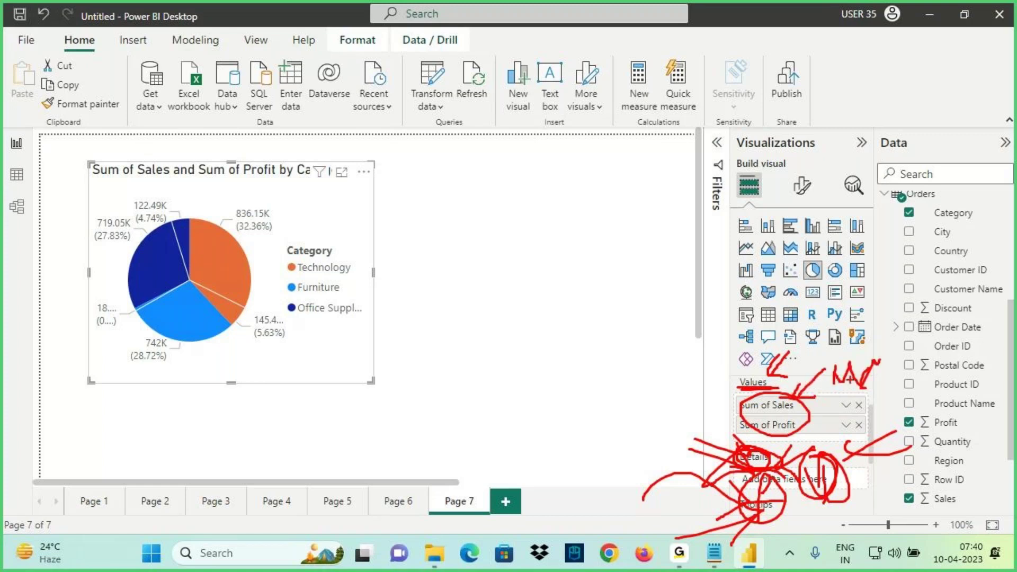
{"action": "key", "text": "Escape"}
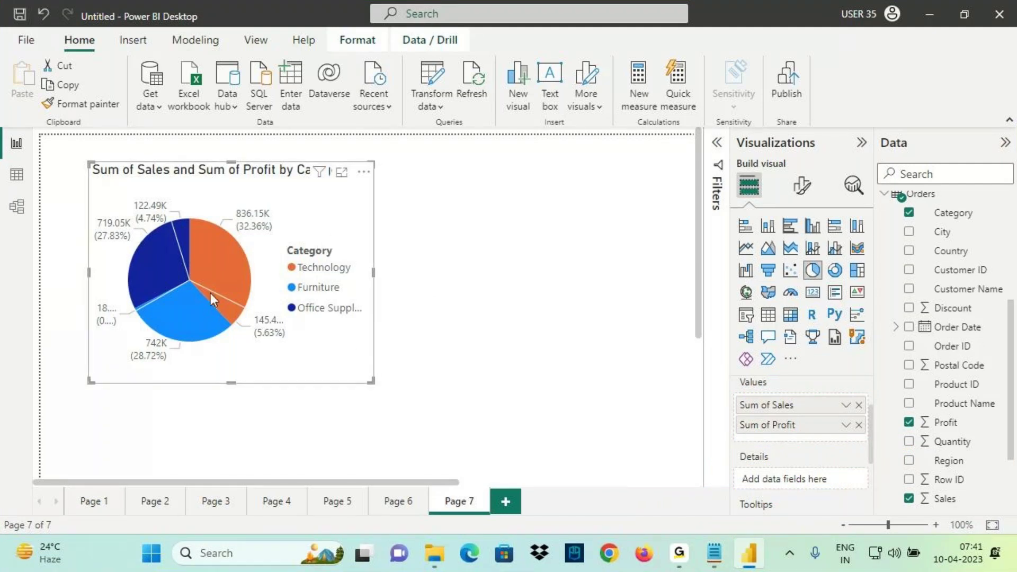
Step: Show the Legend and Values wells together, draw a mark over the chart's legend area, and clear it
{"action": "key", "text": "ctrl+2"}
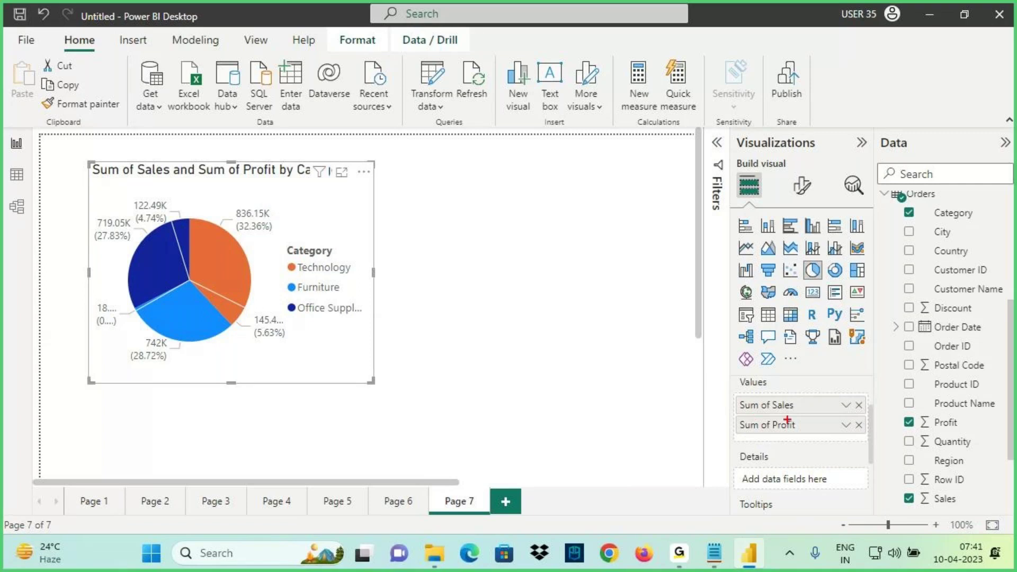
{"action": "key", "text": "Escape"}
{"action": "scroll", "coordinate": [780, 435], "scroll_direction": "up", "scroll_amount": 1}
{"action": "scroll", "coordinate": [782, 448], "scroll_direction": "up", "scroll_amount": 1}
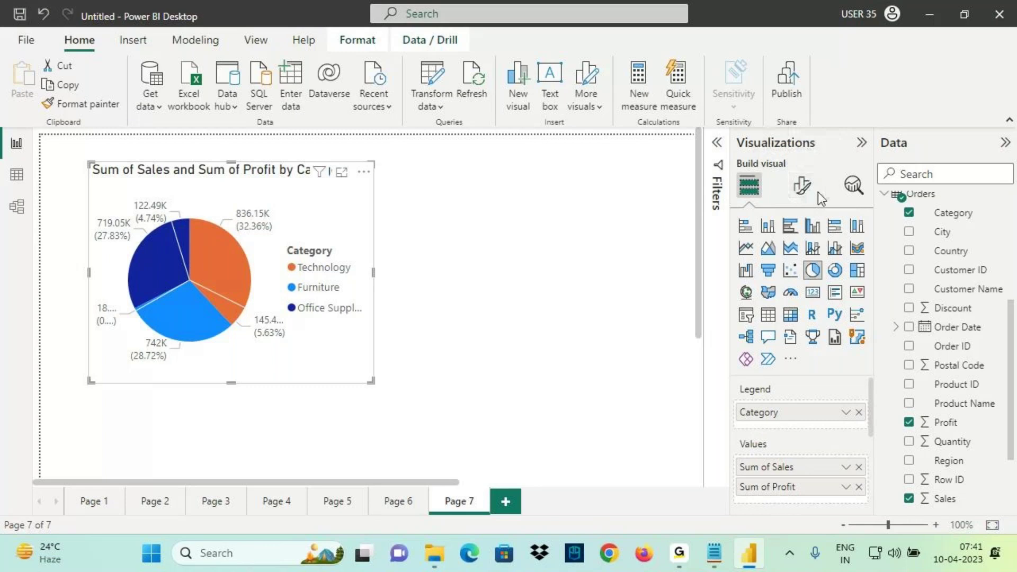
{"action": "key", "text": "ctrl+2"}
{"action": "left_click_drag", "start_coordinate": [286, 212], "coordinate": [329, 324]}
{"action": "key", "text": "Escape"}
Step: Set the detail label contents to Category, data value and widen the chart so the labels fit
{"action": "left_click", "coordinate": [802, 190]}
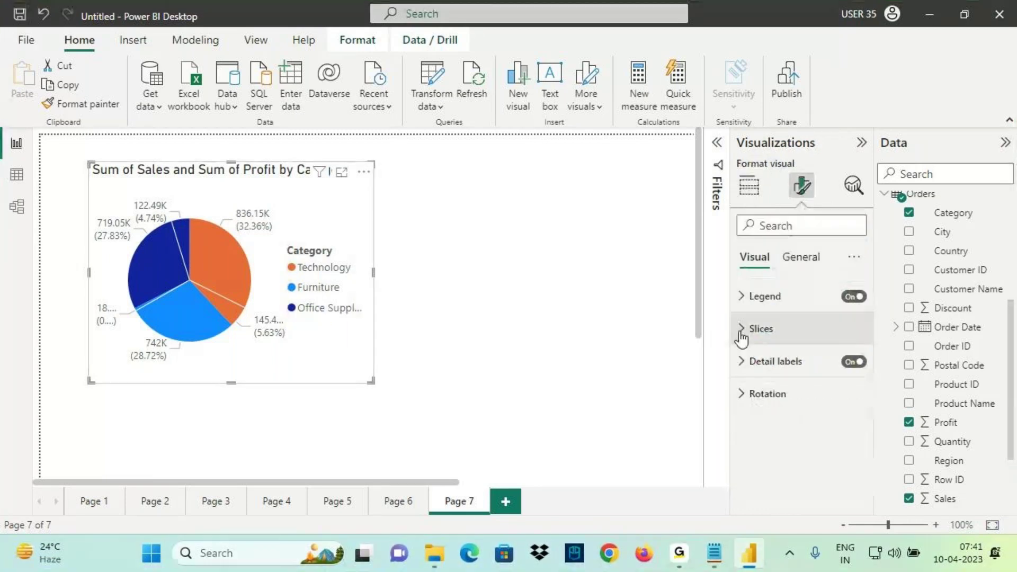
{"action": "left_click", "coordinate": [766, 364]}
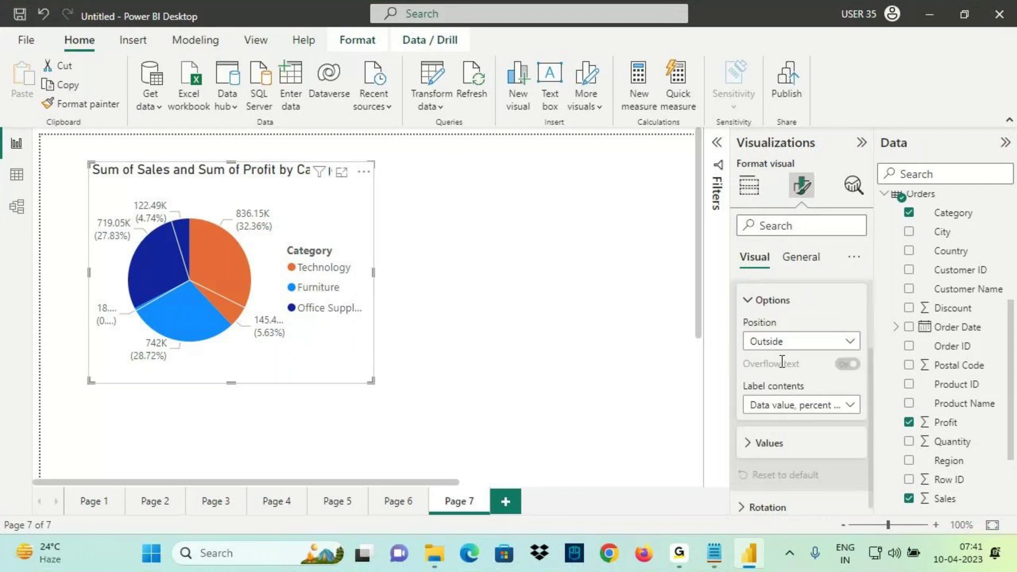
{"action": "left_click", "coordinate": [764, 406]}
{"action": "left_click", "coordinate": [779, 322]}
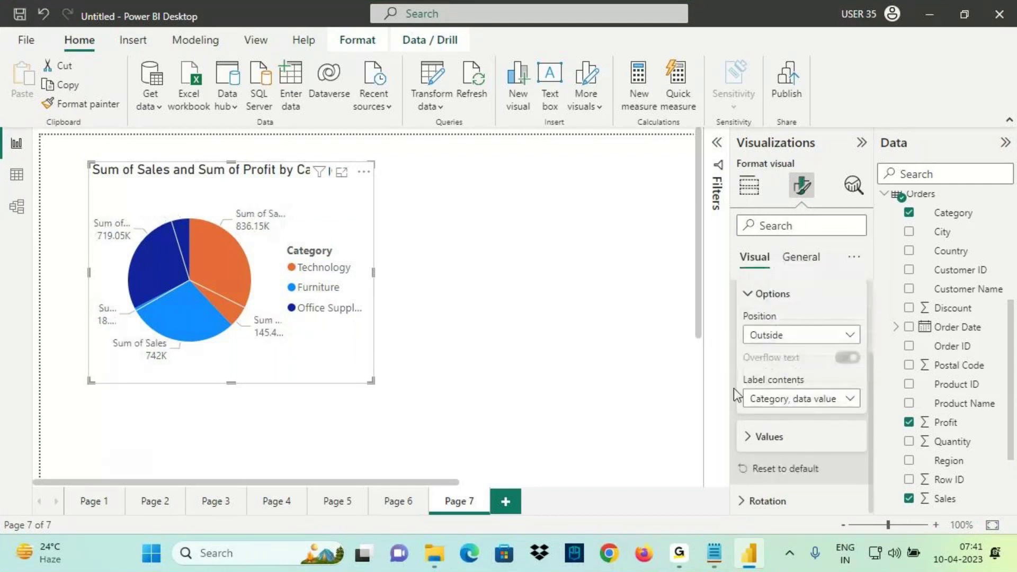
{"action": "left_click_drag", "start_coordinate": [373, 273], "coordinate": [454, 295]}
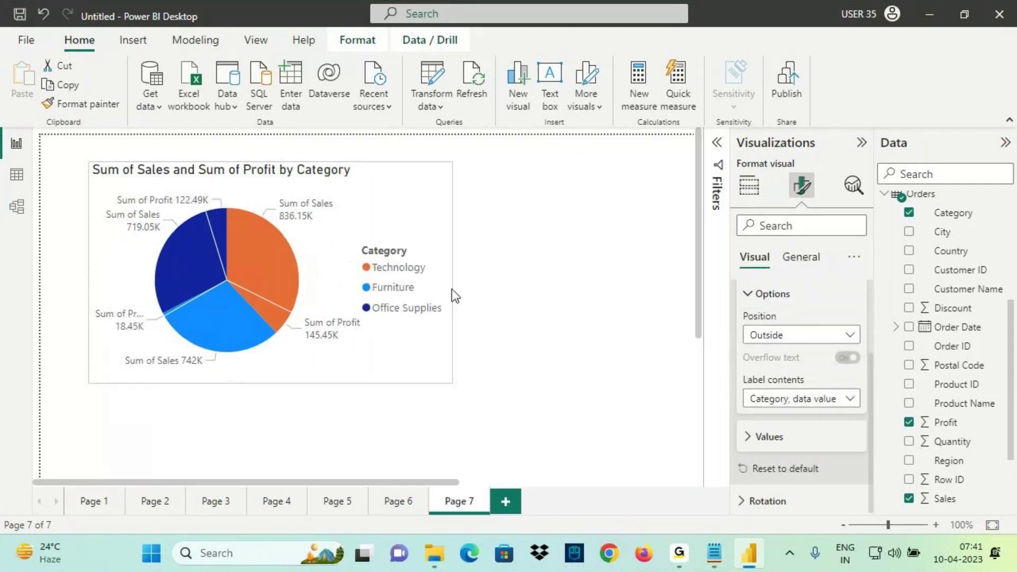
Step: Underline the Sum of Sales and Sum of Profit labels of the orange slices, and clear the annotations
{"action": "left_click_drag", "start_coordinate": [275, 207], "coordinate": [342, 206]}
{"action": "left_click_drag", "start_coordinate": [275, 225], "coordinate": [322, 226]}
{"action": "left_click_drag", "start_coordinate": [317, 329], "coordinate": [360, 327]}
{"action": "left_click_drag", "start_coordinate": [305, 348], "coordinate": [367, 347]}
{"action": "key", "text": "Escape"}
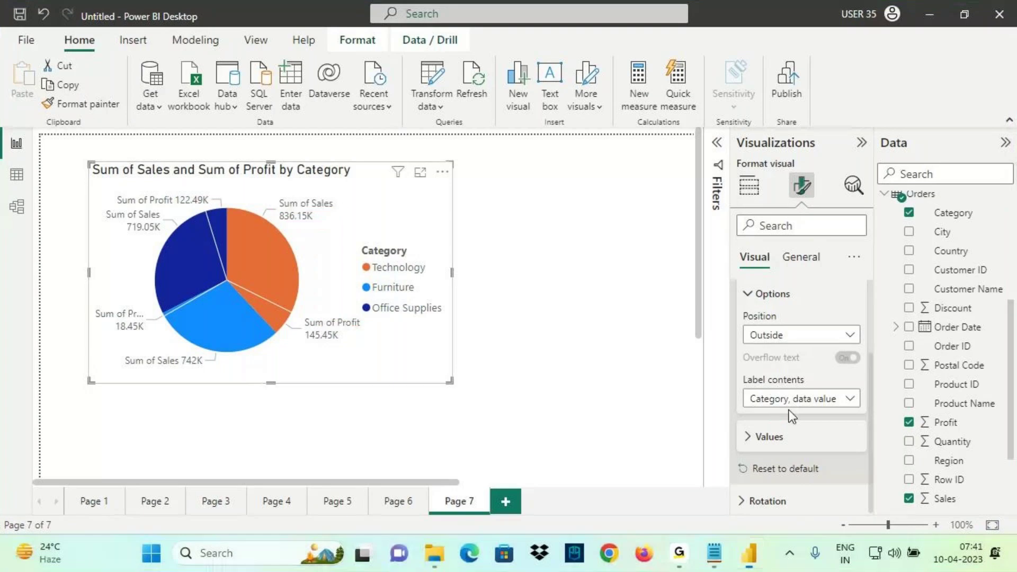
Step: Reset the detail labels to default, underline both orange slice labels and the Technology entry, and tick both orange slices
{"action": "left_click", "coordinate": [781, 476]}
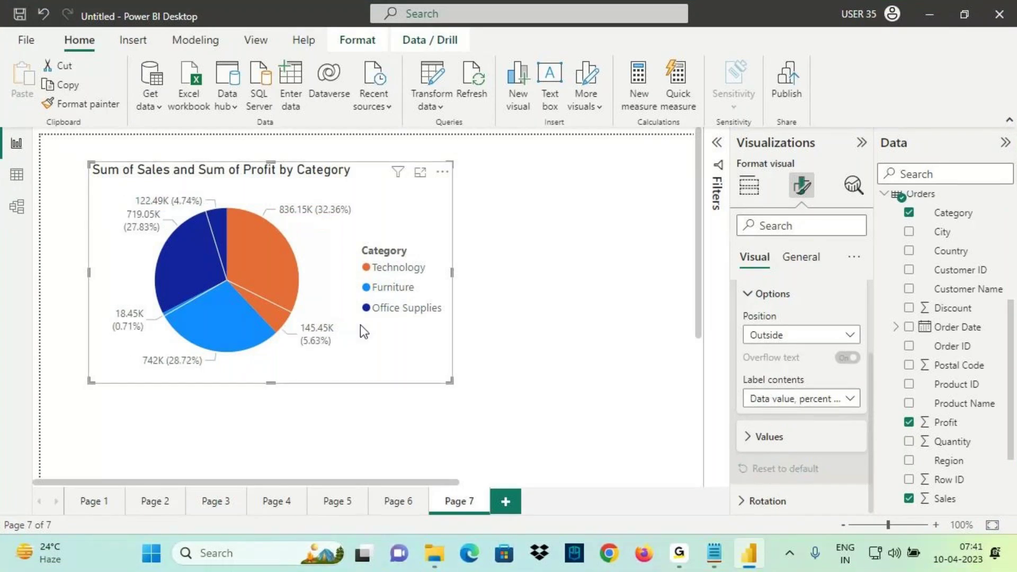
{"action": "left_click_drag", "start_coordinate": [274, 217], "coordinate": [325, 211]}
{"action": "left_click_drag", "start_coordinate": [287, 350], "coordinate": [361, 352]}
{"action": "left_click_drag", "start_coordinate": [365, 275], "coordinate": [436, 272]}
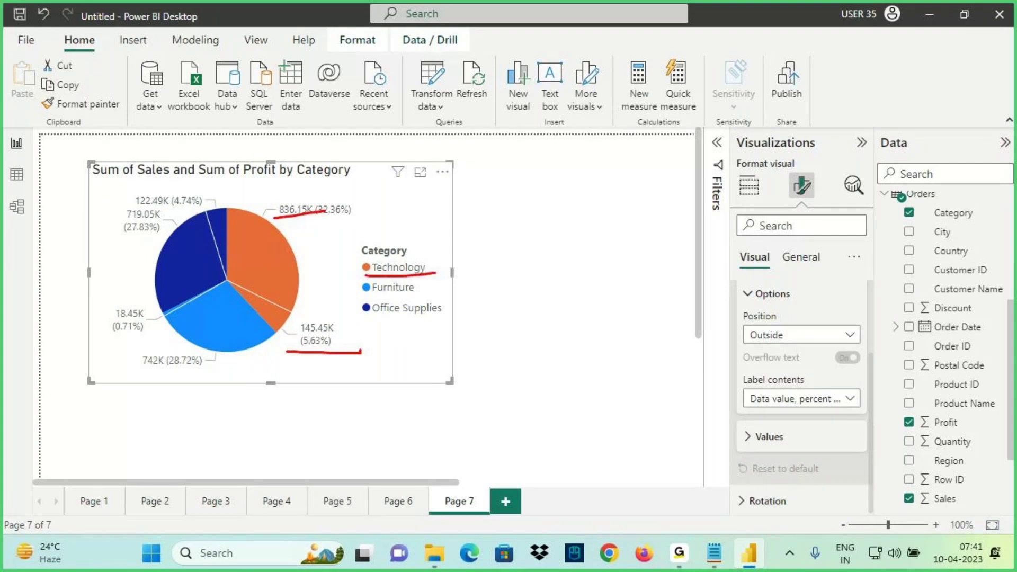
{"action": "mouse_move", "coordinate": [373, 260]}
{"action": "left_mouse_down"}
{"action": "mouse_move", "coordinate": [353, 268]}
{"action": "mouse_move", "coordinate": [371, 273]}
{"action": "left_mouse_up"}
{"action": "mouse_move", "coordinate": [258, 251]}
{"action": "left_mouse_down"}
{"action": "mouse_move", "coordinate": [266, 261]}
{"action": "mouse_move", "coordinate": [290, 237]}
{"action": "left_mouse_up"}
{"action": "mouse_move", "coordinate": [262, 316]}
{"action": "left_mouse_down"}
{"action": "mouse_move", "coordinate": [266, 323]}
{"action": "mouse_move", "coordinate": [285, 307]}
{"action": "left_mouse_up"}
Step: Underline the two orange slices' values and handwrite circled Sales and Profit notes beside them
{"action": "left_click_drag", "start_coordinate": [276, 222], "coordinate": [340, 219]}
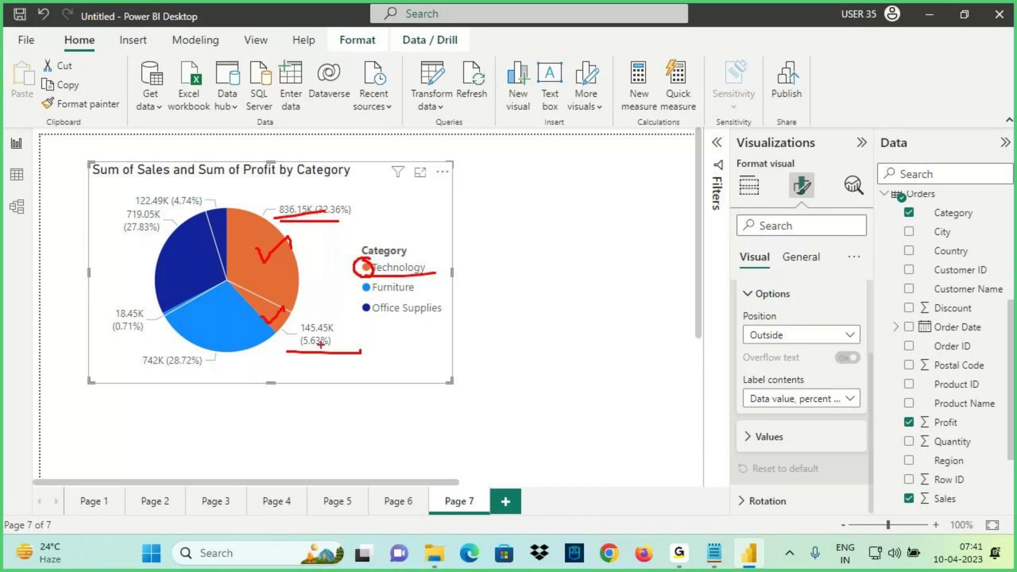
{"action": "left_click_drag", "start_coordinate": [300, 334], "coordinate": [344, 334]}
{"action": "mouse_move", "coordinate": [296, 179]}
{"action": "left_mouse_down"}
{"action": "mouse_move", "coordinate": [280, 200]}
{"action": "mouse_move", "coordinate": [325, 186]}
{"action": "mouse_move", "coordinate": [319, 231]}
{"action": "left_mouse_up"}
{"action": "mouse_move", "coordinate": [317, 303]}
{"action": "left_mouse_down"}
{"action": "mouse_move", "coordinate": [318, 332]}
{"action": "mouse_move", "coordinate": [327, 312]}
{"action": "left_mouse_up"}
{"action": "left_click_drag", "start_coordinate": [322, 269], "coordinate": [323, 318]}
{"action": "mouse_move", "coordinate": [262, 182]}
{"action": "left_mouse_down"}
{"action": "mouse_move", "coordinate": [318, 208]}
{"action": "mouse_move", "coordinate": [268, 248]}
{"action": "left_mouse_up"}
{"action": "mouse_move", "coordinate": [321, 317]}
{"action": "left_mouse_down"}
{"action": "mouse_move", "coordinate": [309, 292]}
{"action": "mouse_move", "coordinate": [329, 312]}
{"action": "left_mouse_up"}
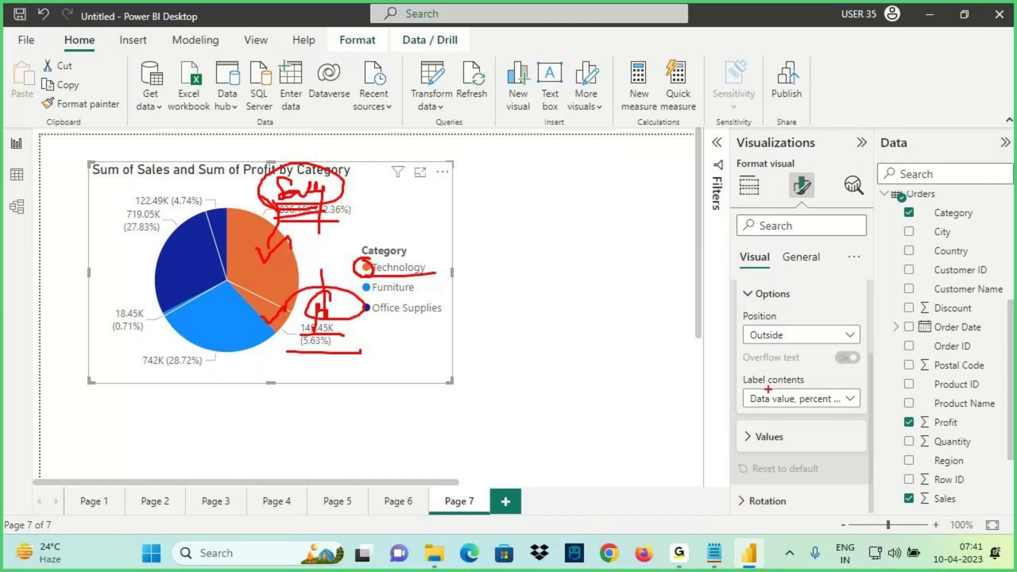
Step: Underline the Label contents setting and set it to Category, data value
{"action": "left_click_drag", "start_coordinate": [747, 391], "coordinate": [815, 386]}
{"action": "left_click", "coordinate": [790, 399]}
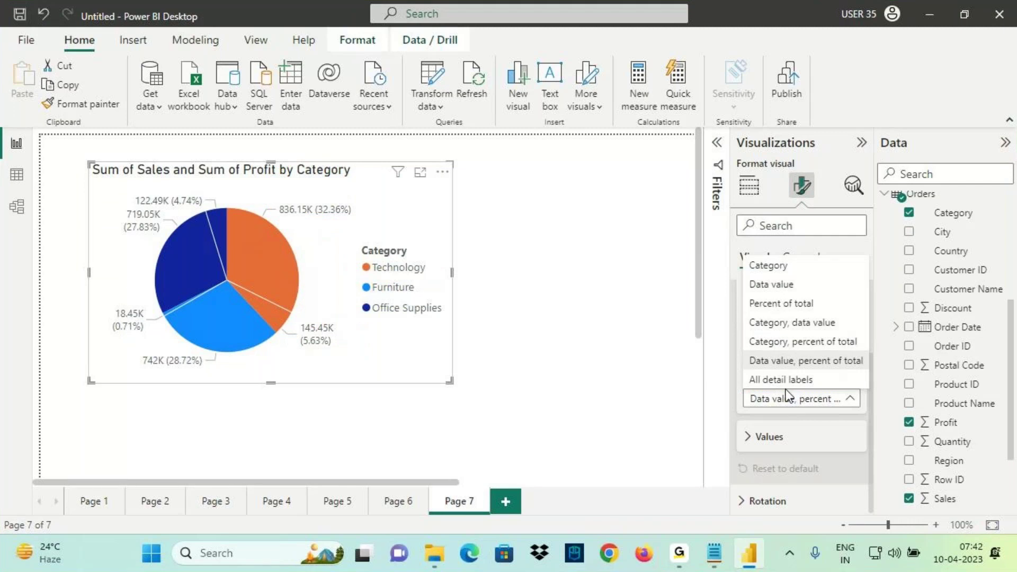
{"action": "left_click", "coordinate": [778, 321]}
Step: Underline the orange slices' Sum of Sales and Sum of Profit labels, tick both slices, underline Technology, and clear the annotations
{"action": "key", "text": "ctrl+2"}
{"action": "left_click_drag", "start_coordinate": [281, 211], "coordinate": [325, 207]}
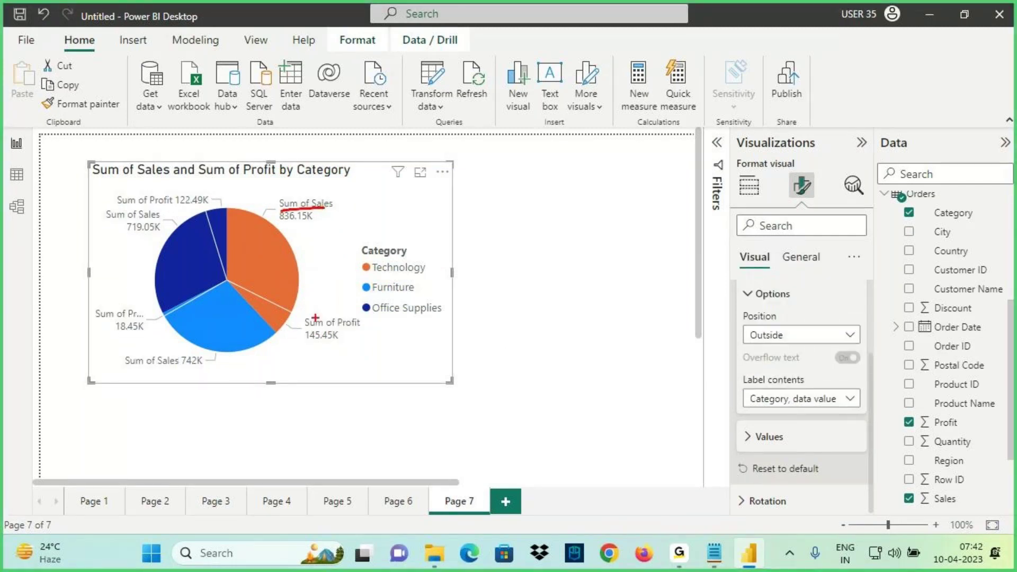
{"action": "left_click_drag", "start_coordinate": [309, 332], "coordinate": [363, 329]}
{"action": "left_click_drag", "start_coordinate": [239, 241], "coordinate": [291, 228]}
{"action": "left_click_drag", "start_coordinate": [261, 320], "coordinate": [287, 291]}
{"action": "left_click_drag", "start_coordinate": [365, 271], "coordinate": [425, 267]}
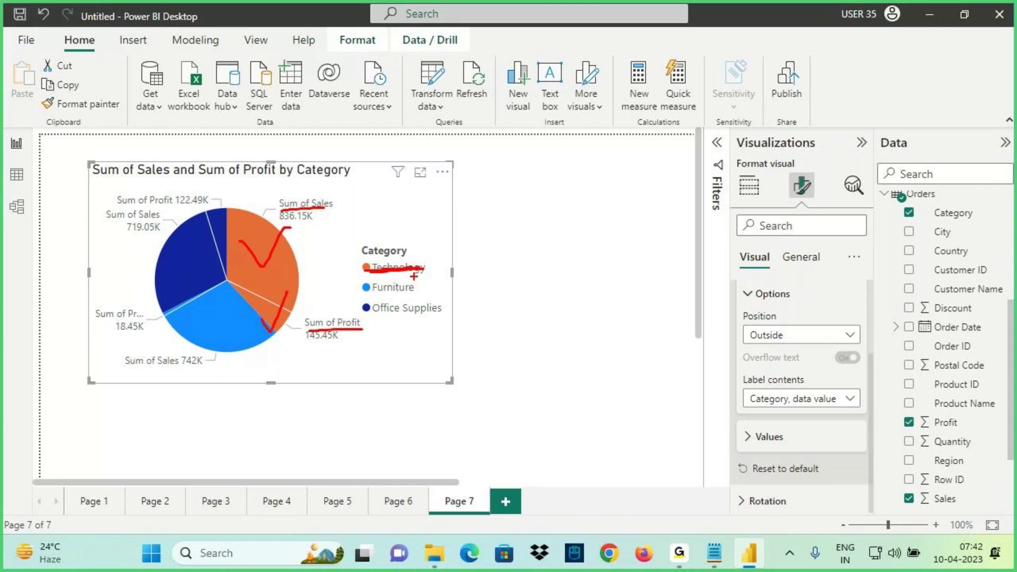
{"action": "key", "text": "Escape"}
Step: Turn off the pie chart's legend in the visual formatting settings
{"action": "left_click", "coordinate": [765, 289]}
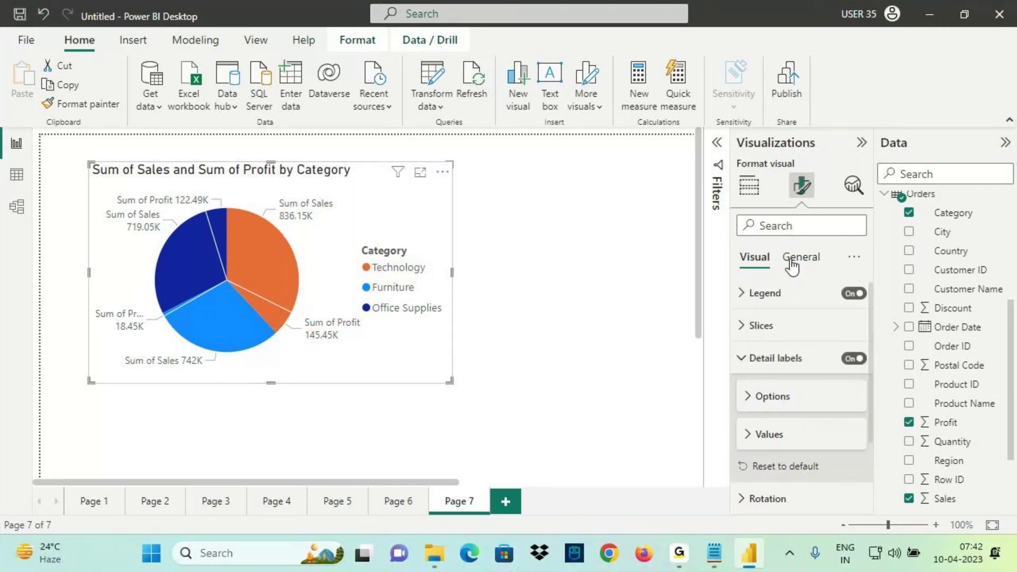
{"action": "left_click", "coordinate": [800, 260]}
{"action": "left_click", "coordinate": [766, 265]}
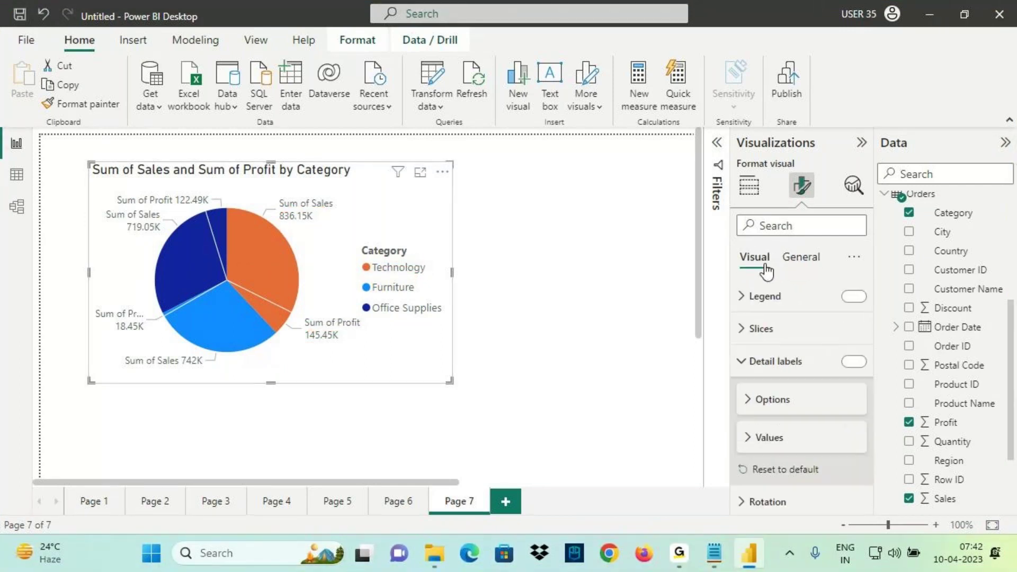
{"action": "left_click", "coordinate": [853, 296]}
Step: Box the whole pie chart, mark the dark blue slices' Sum of Profit and Sum of Sales labels, and clear the annotations
{"action": "key", "text": "ctrl+2"}
{"action": "left_click_drag", "start_coordinate": [89, 165], "coordinate": [478, 395]}
{"action": "left_click_drag", "start_coordinate": [164, 205], "coordinate": [225, 200]}
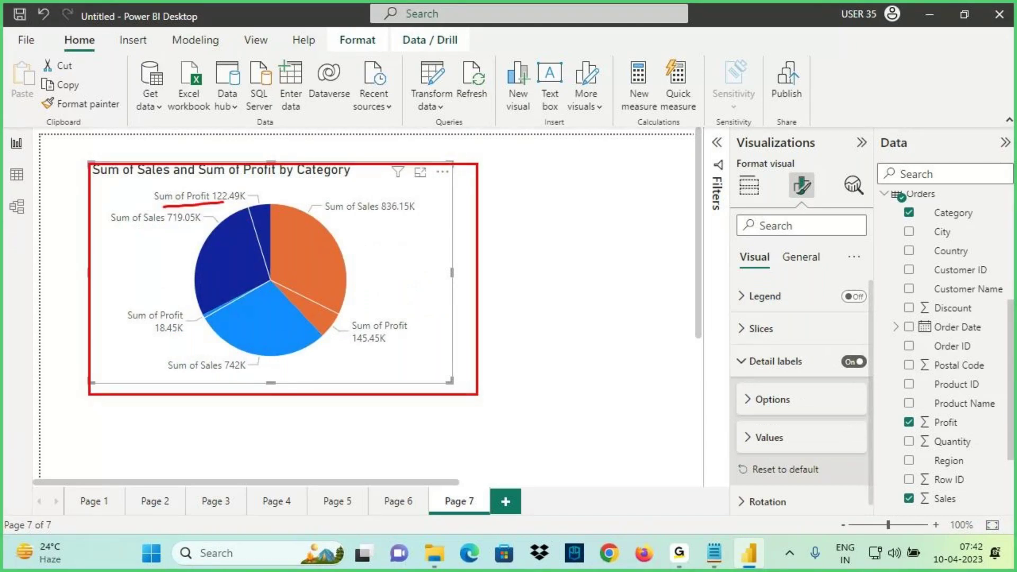
{"action": "left_click_drag", "start_coordinate": [135, 228], "coordinate": [202, 227]}
{"action": "mouse_move", "coordinate": [245, 187]}
{"action": "left_mouse_down"}
{"action": "mouse_move", "coordinate": [178, 181]}
{"action": "mouse_move", "coordinate": [119, 217]}
{"action": "mouse_move", "coordinate": [257, 206]}
{"action": "left_mouse_up"}
{"action": "key", "text": "e"}
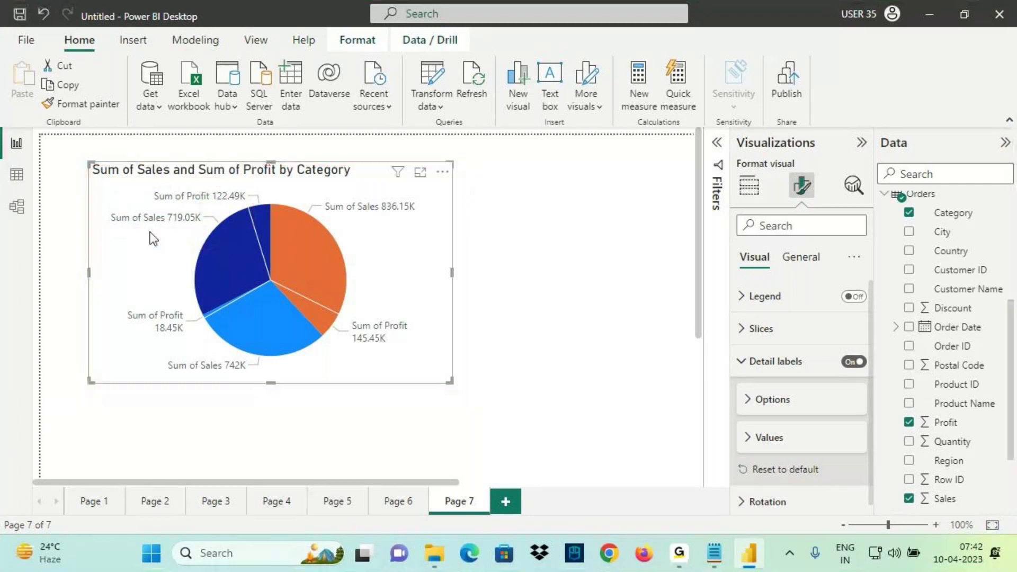
Step: Underline the measure names and values in the dark blue slices' labels, mark above them, and clear the annotations
{"action": "left_click_drag", "start_coordinate": [120, 225], "coordinate": [153, 224]}
{"action": "left_click_drag", "start_coordinate": [201, 202], "coordinate": [179, 203]}
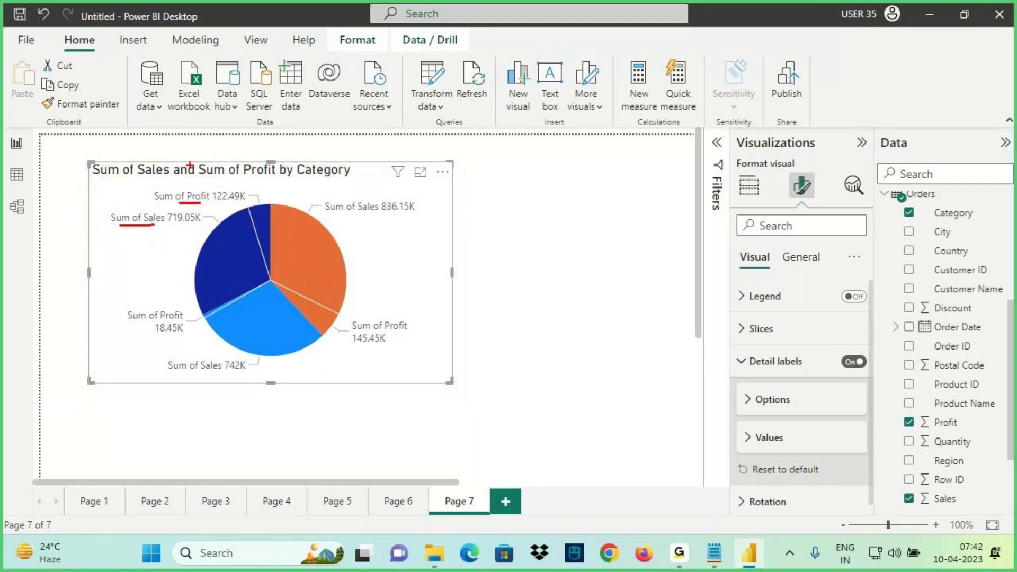
{"action": "left_click_drag", "start_coordinate": [194, 167], "coordinate": [196, 189]}
{"action": "left_click_drag", "start_coordinate": [227, 202], "coordinate": [253, 198]}
{"action": "left_click_drag", "start_coordinate": [134, 230], "coordinate": [165, 230]}
{"action": "left_click_drag", "start_coordinate": [174, 227], "coordinate": [195, 222]}
{"action": "mouse_move", "coordinate": [158, 164]}
{"action": "left_mouse_down"}
{"action": "mouse_move", "coordinate": [173, 192]}
{"action": "mouse_move", "coordinate": [183, 183]}
{"action": "left_mouse_up"}
{"action": "key", "text": "Escape"}
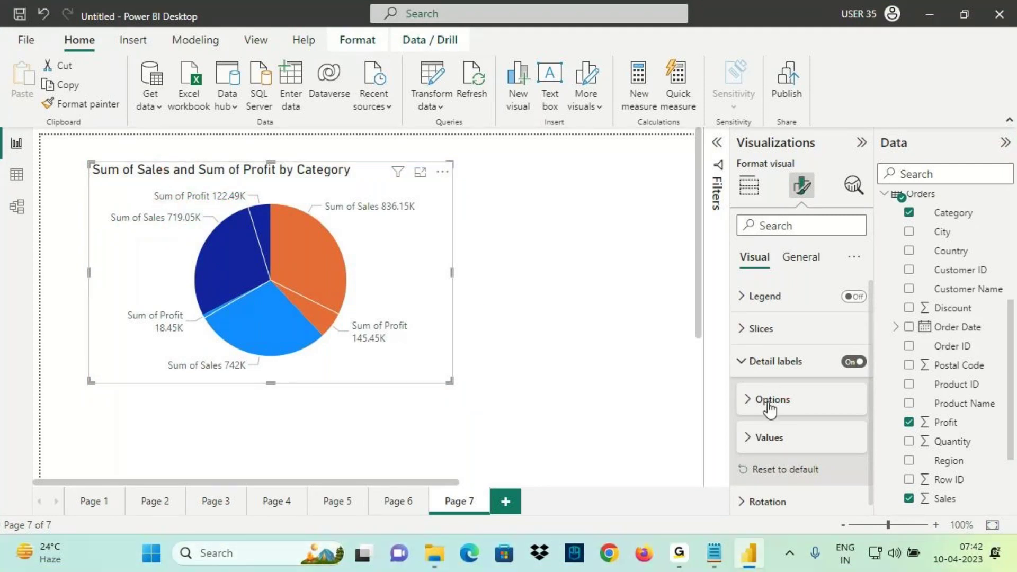
Step: Try All detail labels, Category, Data value and Percent of total as label contents, and return to Category, data value
{"action": "left_click", "coordinate": [770, 405]}
{"action": "scroll", "coordinate": [769, 412], "scroll_direction": "down", "scroll_amount": 1}
{"action": "left_click", "coordinate": [767, 434]}
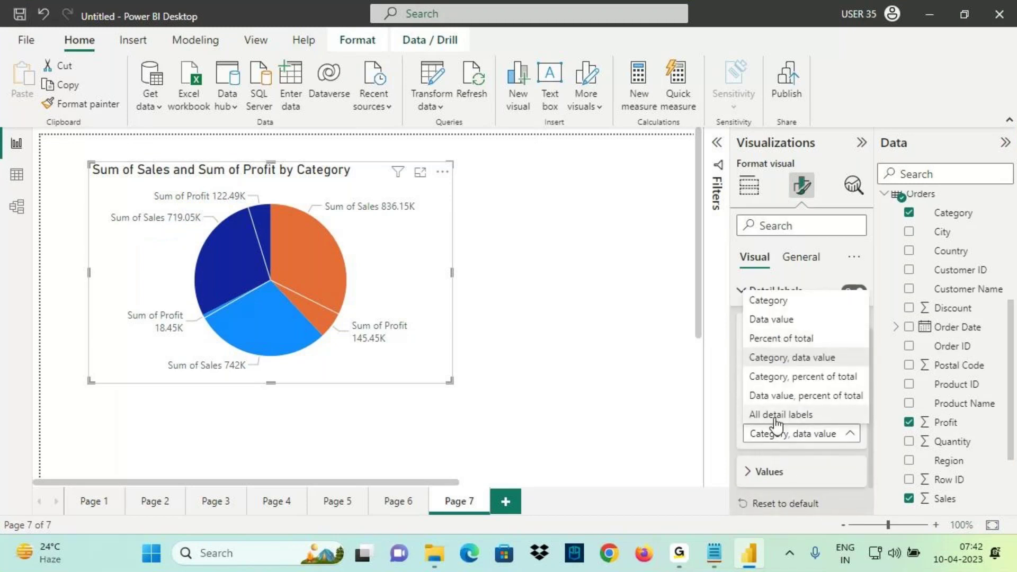
{"action": "left_click", "coordinate": [777, 416]}
{"action": "left_click", "coordinate": [780, 444]}
{"action": "left_click", "coordinate": [764, 300]}
{"action": "left_click", "coordinate": [779, 431]}
{"action": "left_click", "coordinate": [769, 320]}
{"action": "left_click", "coordinate": [792, 441]}
{"action": "left_click", "coordinate": [778, 367]}
{"action": "left_click", "coordinate": [780, 444]}
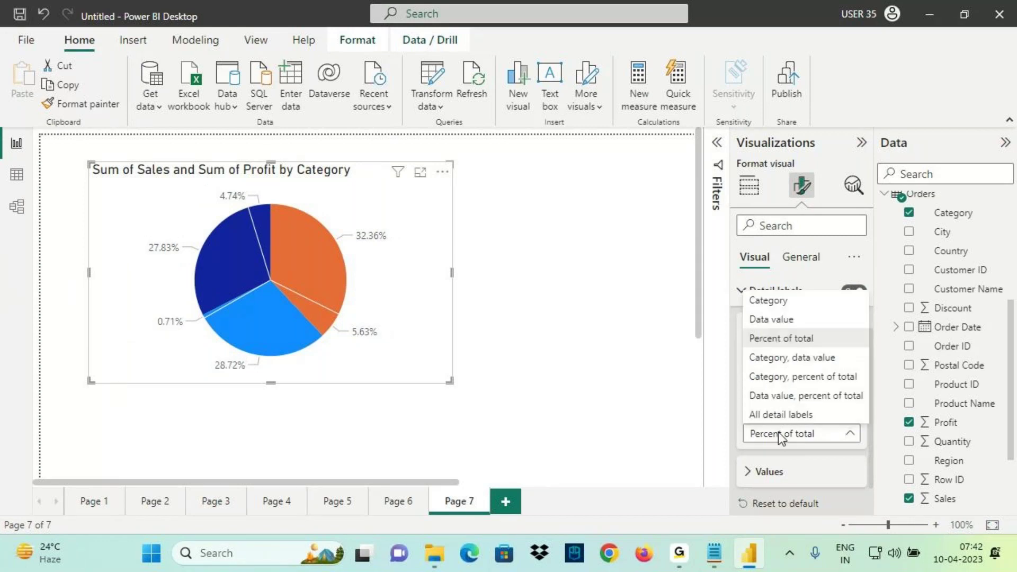
{"action": "left_click", "coordinate": [776, 357]}
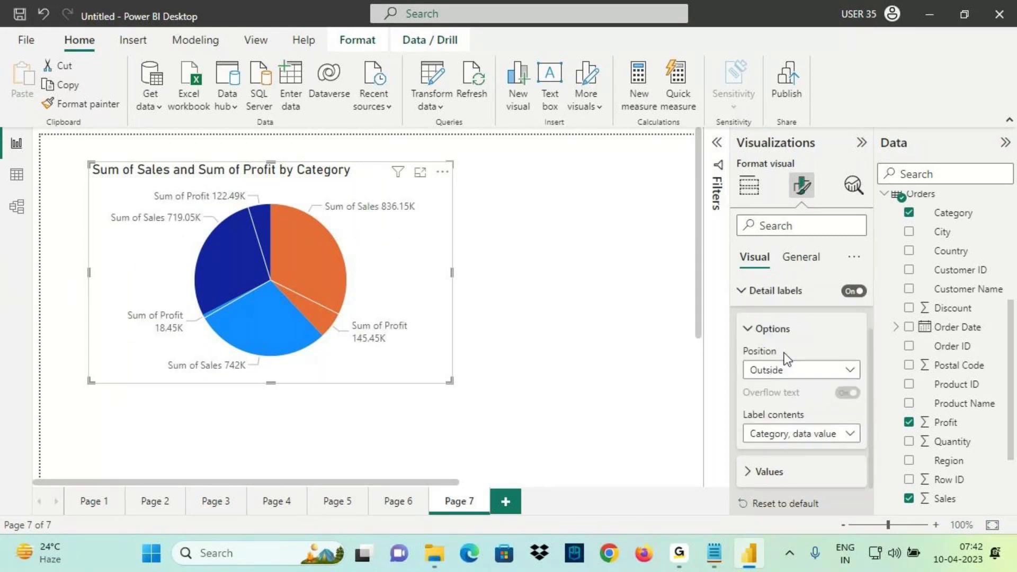
Step: Turn the legend back on, box its area and the strip below the chart title, and clear the boxes
{"action": "scroll", "coordinate": [779, 355], "scroll_direction": "up", "scroll_amount": 2}
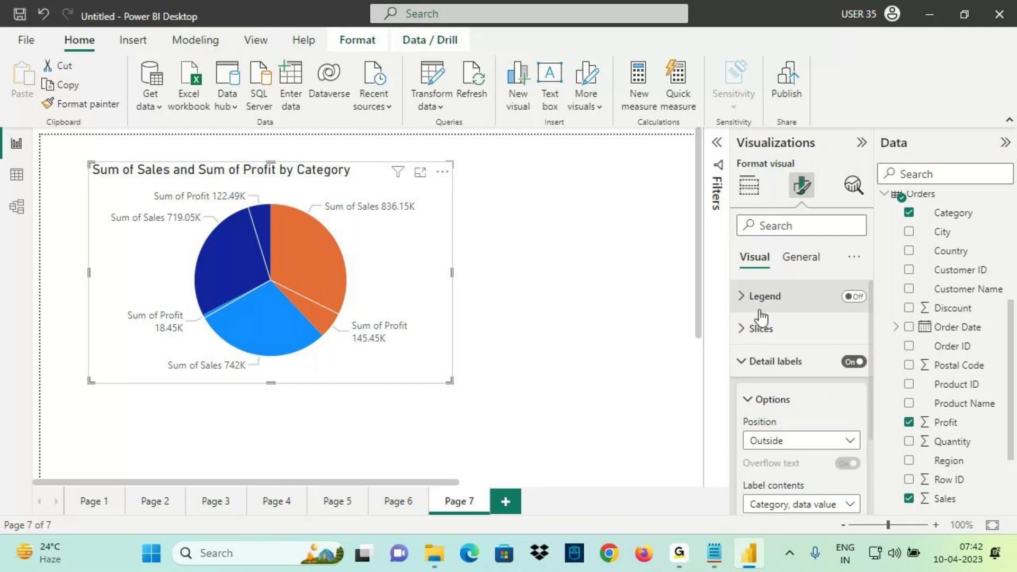
{"action": "left_click", "coordinate": [853, 298]}
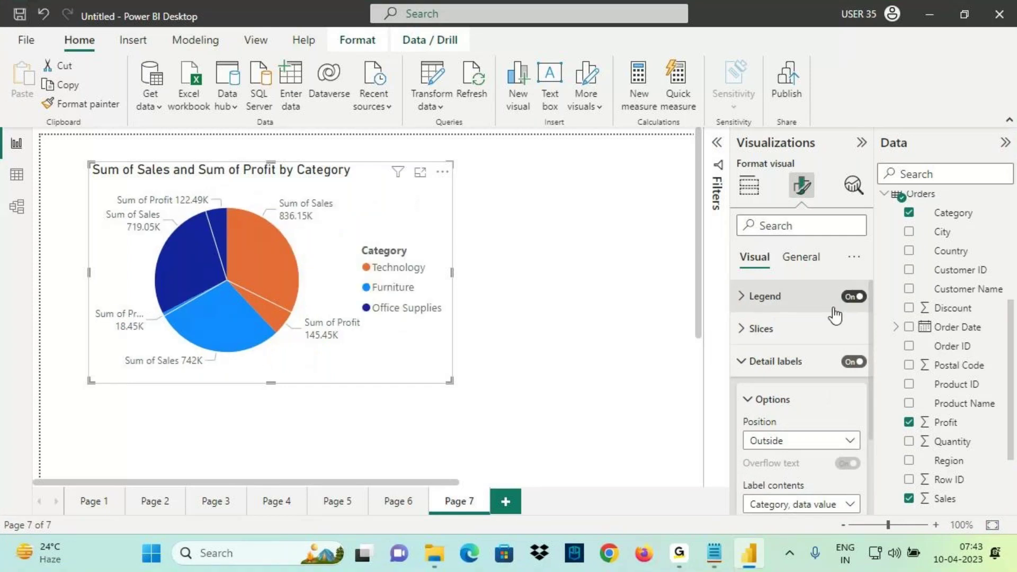
{"action": "left_click_drag", "start_coordinate": [351, 172], "coordinate": [449, 383]}
{"action": "left_click_drag", "start_coordinate": [78, 178], "coordinate": [454, 192]}
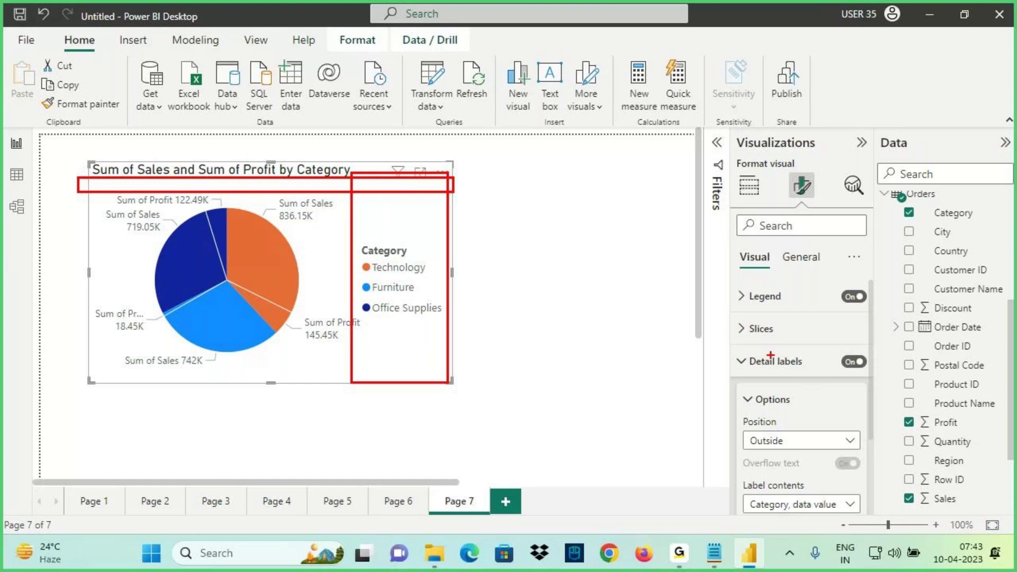
{"action": "key", "text": "Escape"}
Step: Set the legend position to Top center, box the legend row, and clear the annotations
{"action": "left_click", "coordinate": [772, 360]}
{"action": "left_click", "coordinate": [770, 296]}
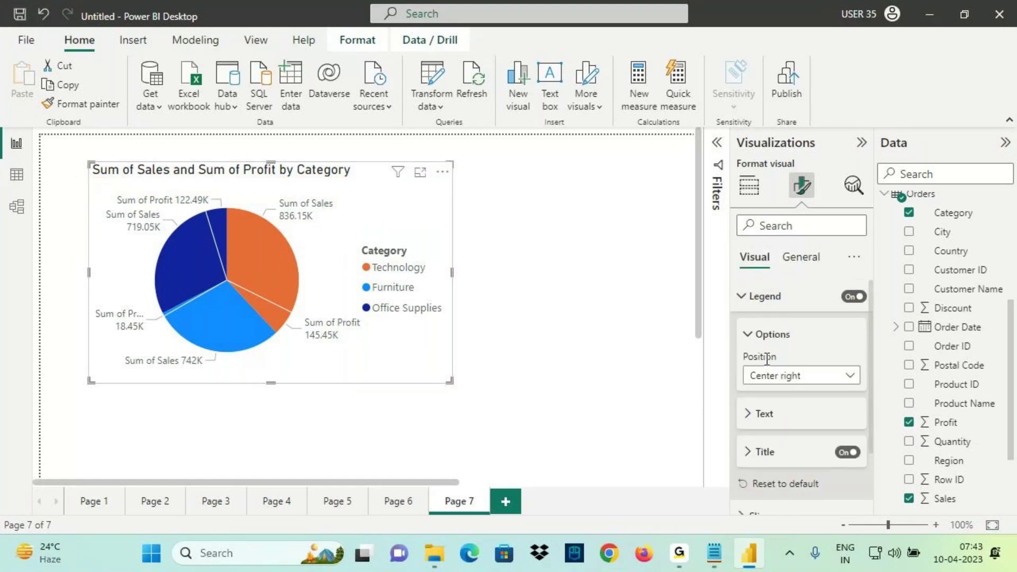
{"action": "left_click", "coordinate": [846, 379]}
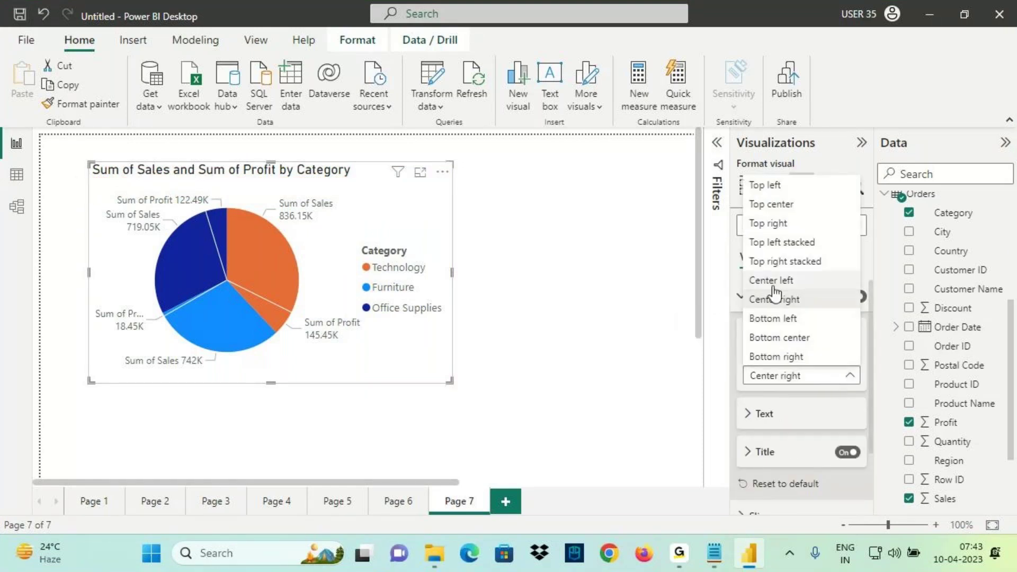
{"action": "left_click", "coordinate": [767, 207]}
{"action": "key", "text": "ctrl+2"}
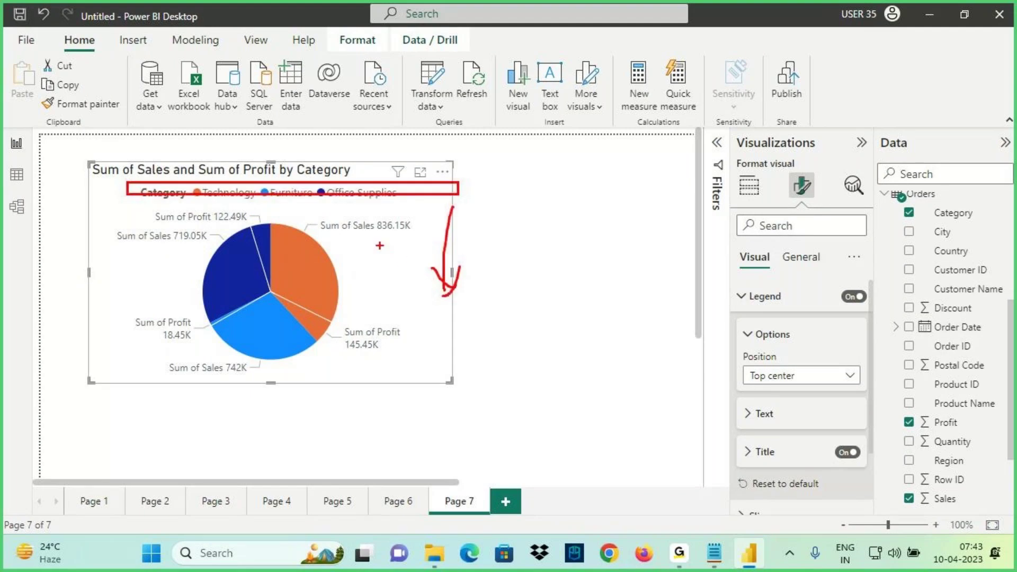
{"action": "key", "text": "Escape"}
Step: Underline the Office Supplies legend entry and the sales and profit labels of the dark blue slices
{"action": "key", "text": "ctrl+2"}
{"action": "left_click_drag", "start_coordinate": [320, 202], "coordinate": [403, 200]}
{"action": "left_click_drag", "start_coordinate": [150, 246], "coordinate": [222, 239]}
{"action": "left_click_drag", "start_coordinate": [331, 199], "coordinate": [424, 197]}
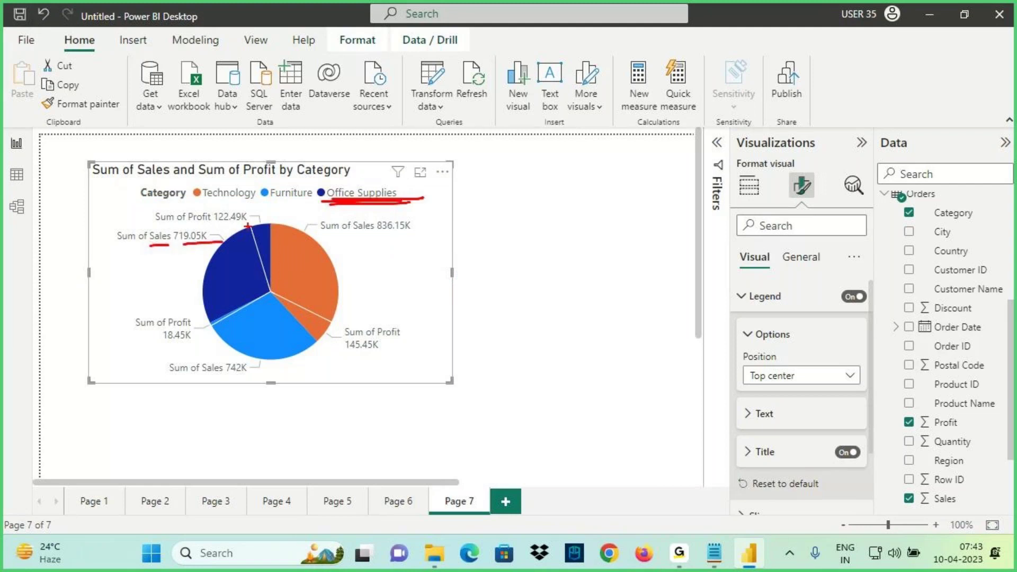
{"action": "left_click_drag", "start_coordinate": [190, 225], "coordinate": [220, 223]}
{"action": "left_click_drag", "start_coordinate": [226, 223], "coordinate": [271, 224]}
Step: Circle Category and underline Sales and Profit in the chart title, and clear the annotations
{"action": "mouse_move", "coordinate": [295, 179]}
{"action": "left_mouse_down"}
{"action": "mouse_move", "coordinate": [339, 151]}
{"action": "mouse_move", "coordinate": [295, 177]}
{"action": "left_mouse_up"}
{"action": "left_click_drag", "start_coordinate": [141, 178], "coordinate": [177, 176]}
{"action": "left_click_drag", "start_coordinate": [243, 179], "coordinate": [276, 178]}
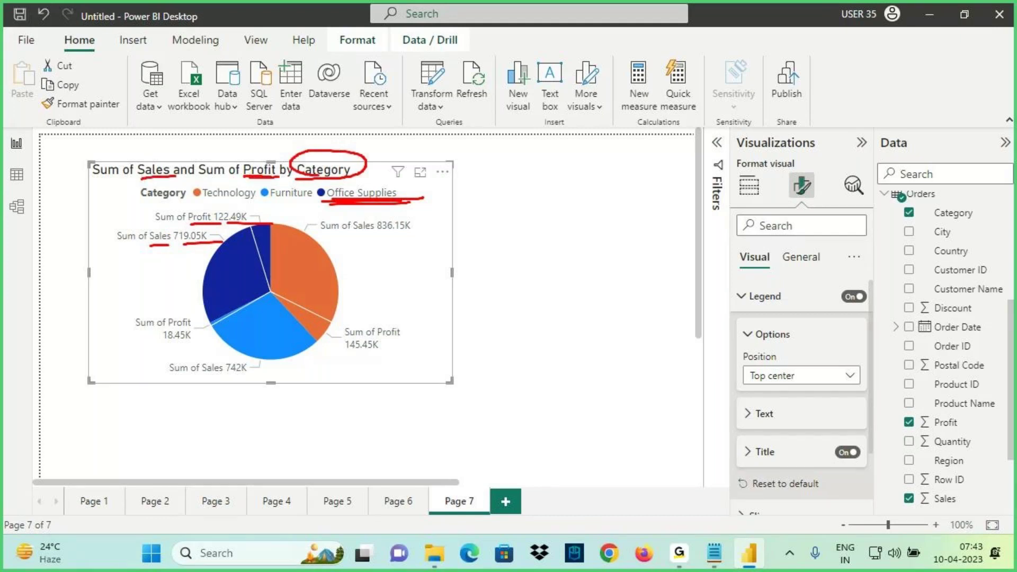
{"action": "key", "text": "Escape"}
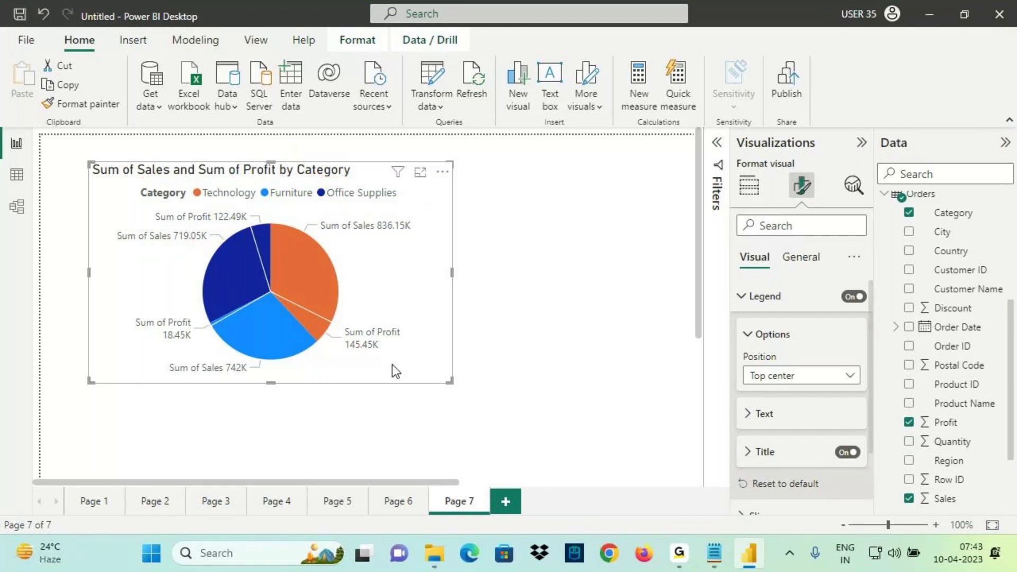
Step: Add a new report page with an empty pie chart, and move and slightly widen the chart
{"action": "left_click", "coordinate": [506, 501]}
{"action": "left_click", "coordinate": [812, 271]}
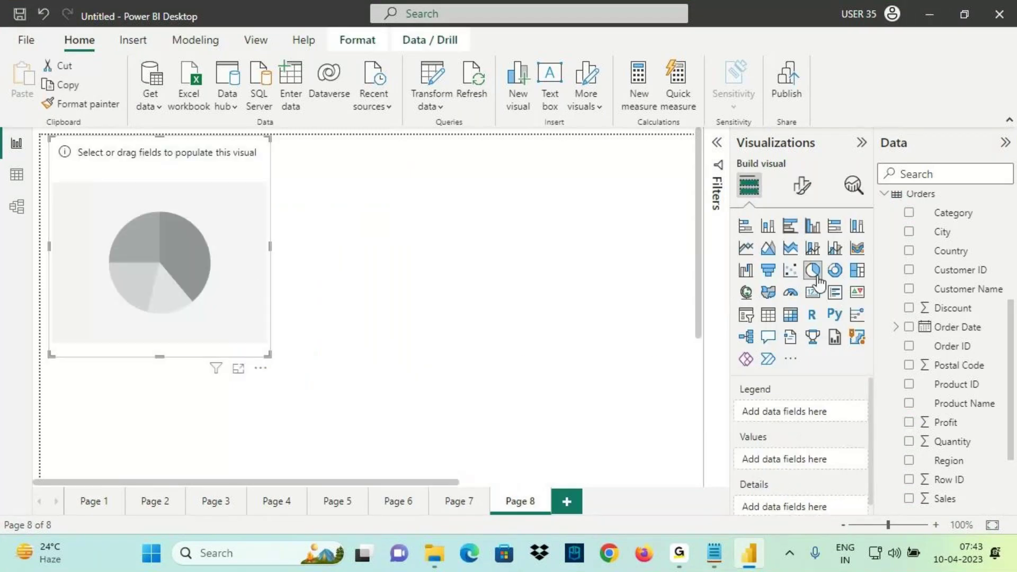
{"action": "mouse_move", "coordinate": [256, 281]}
{"action": "left_mouse_down"}
{"action": "mouse_move", "coordinate": [314, 313]}
{"action": "mouse_move", "coordinate": [356, 282]}
{"action": "left_mouse_up"}
{"action": "mouse_move", "coordinate": [792, 431]}
{"action": "left_mouse_down"}
{"action": "mouse_move", "coordinate": [765, 457]}
{"action": "mouse_move", "coordinate": [739, 462]}
{"action": "left_mouse_up"}
{"action": "key", "text": "Escape"}
Step: Switch to Notepad and add the line "Show Category wise Sales , Profit & QUantity" below the Sales & Profit line
{"action": "key", "text": "alt+Tab"}
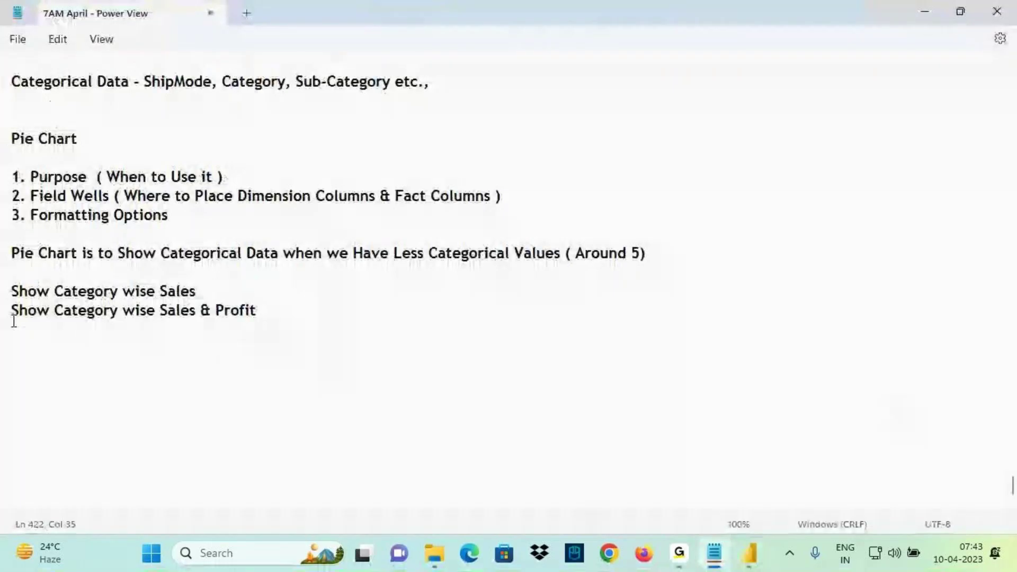
{"action": "left_click_drag", "start_coordinate": [11, 310], "coordinate": [260, 306]}
{"action": "key", "text": "ctrl+c"}
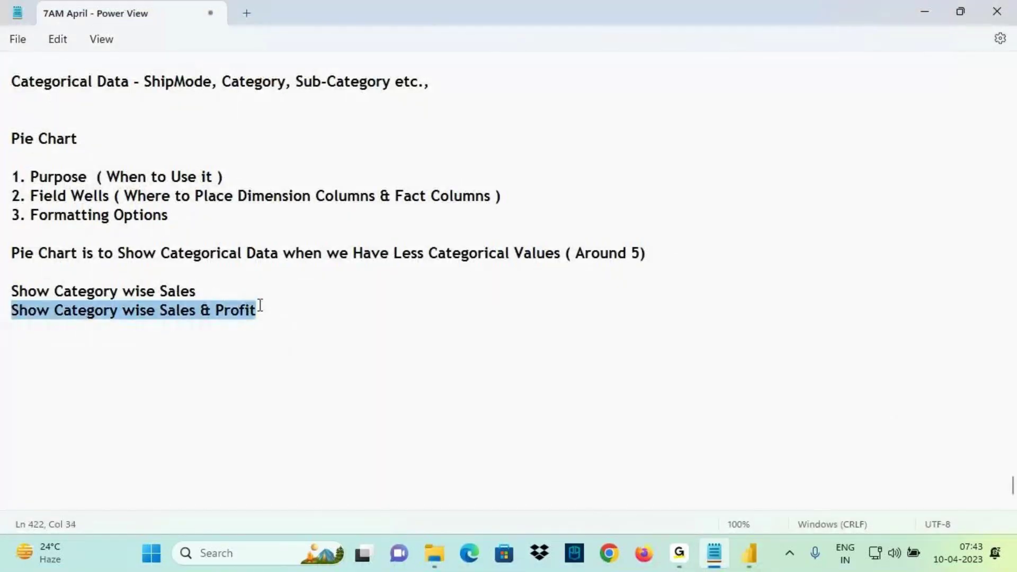
{"action": "left_click", "coordinate": [262, 308]}
{"action": "key", "text": "Return"}
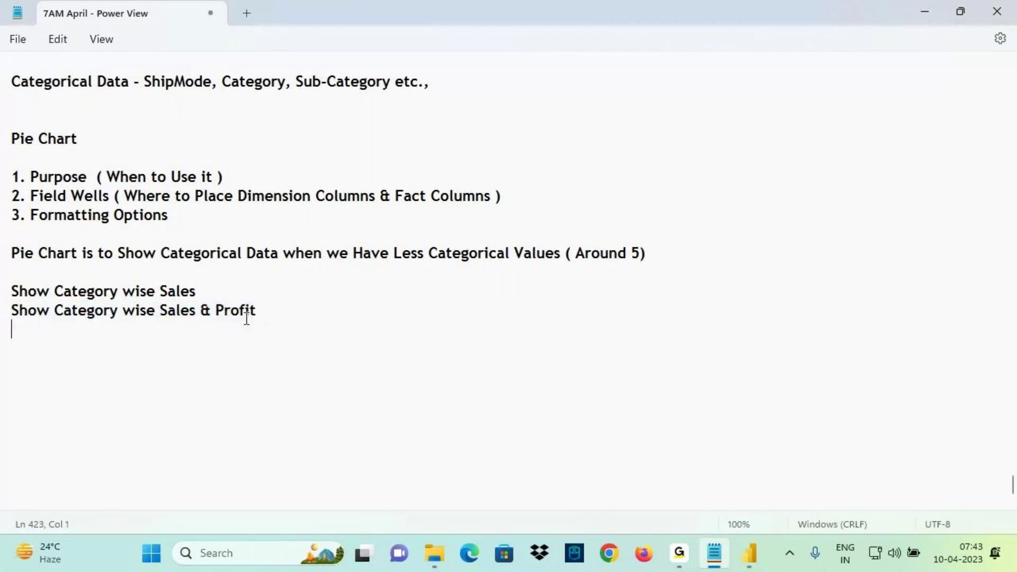
{"action": "key", "text": "ctrl+v"}
{"action": "left_click_drag", "start_coordinate": [201, 329], "coordinate": [211, 329]}
{"action": "type", "text": ","}
{"action": "left_click", "coordinate": [268, 332]}
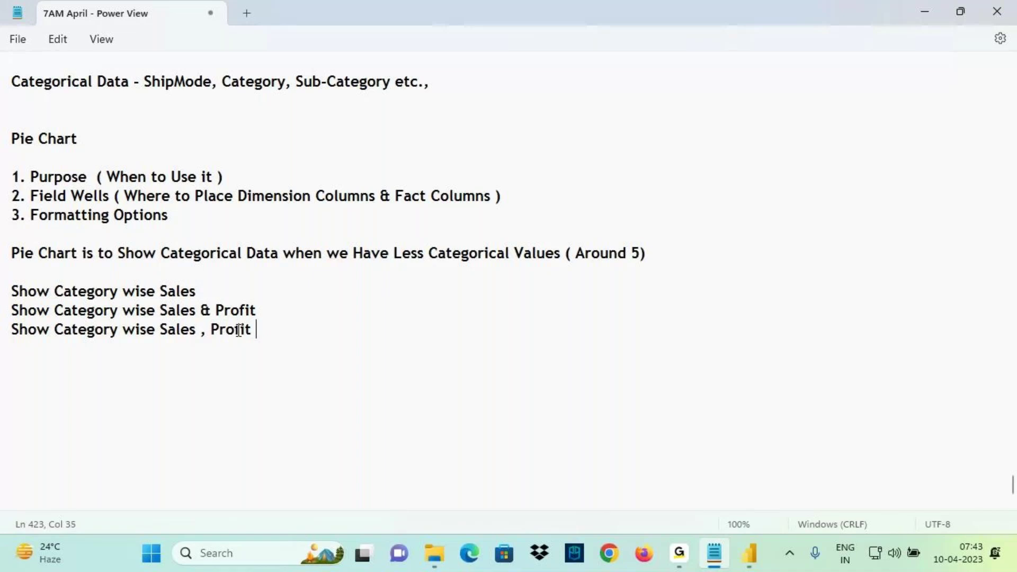
{"action": "type", "text": "& QUantity"}
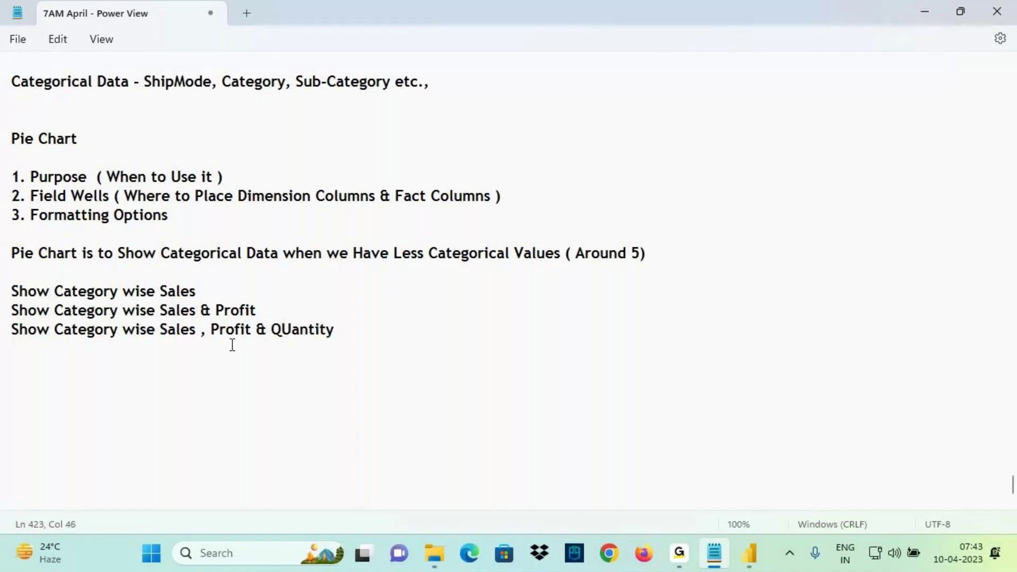
Step: Mark the category and the three measures in the new line with pen strokes, and clear the annotations
{"action": "key", "text": "ctrl+2"}
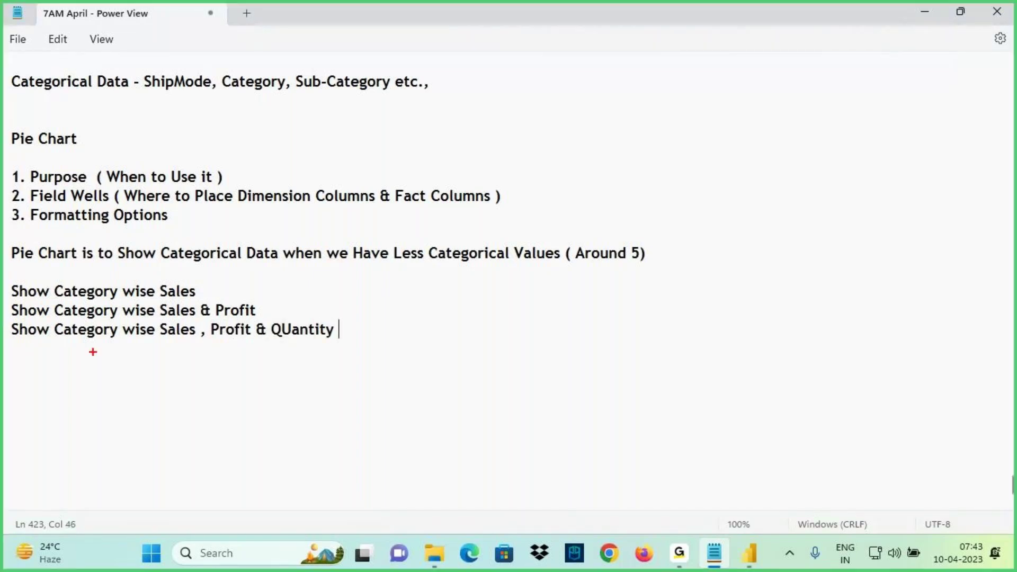
{"action": "left_click_drag", "start_coordinate": [61, 338], "coordinate": [79, 380]}
{"action": "mouse_move", "coordinate": [157, 349]}
{"action": "left_mouse_down"}
{"action": "mouse_move", "coordinate": [202, 365]}
{"action": "mouse_move", "coordinate": [343, 333]}
{"action": "mouse_move", "coordinate": [309, 386]}
{"action": "left_mouse_up"}
{"action": "mouse_move", "coordinate": [313, 352]}
{"action": "left_mouse_down"}
{"action": "mouse_move", "coordinate": [293, 368]}
{"action": "mouse_move", "coordinate": [339, 344]}
{"action": "mouse_move", "coordinate": [424, 332]}
{"action": "left_mouse_up"}
{"action": "left_click_drag", "start_coordinate": [393, 317], "coordinate": [374, 350]}
{"action": "mouse_move", "coordinate": [437, 352]}
{"action": "left_mouse_down"}
{"action": "mouse_move", "coordinate": [464, 335]}
{"action": "mouse_move", "coordinate": [476, 344]}
{"action": "left_mouse_up"}
{"action": "left_click_drag", "start_coordinate": [487, 303], "coordinate": [488, 334]}
{"action": "key", "text": "Escape"}
Step: Switch to Power BI and put Category in the Legend of the empty pie chart
{"action": "left_click", "coordinate": [749, 553]}
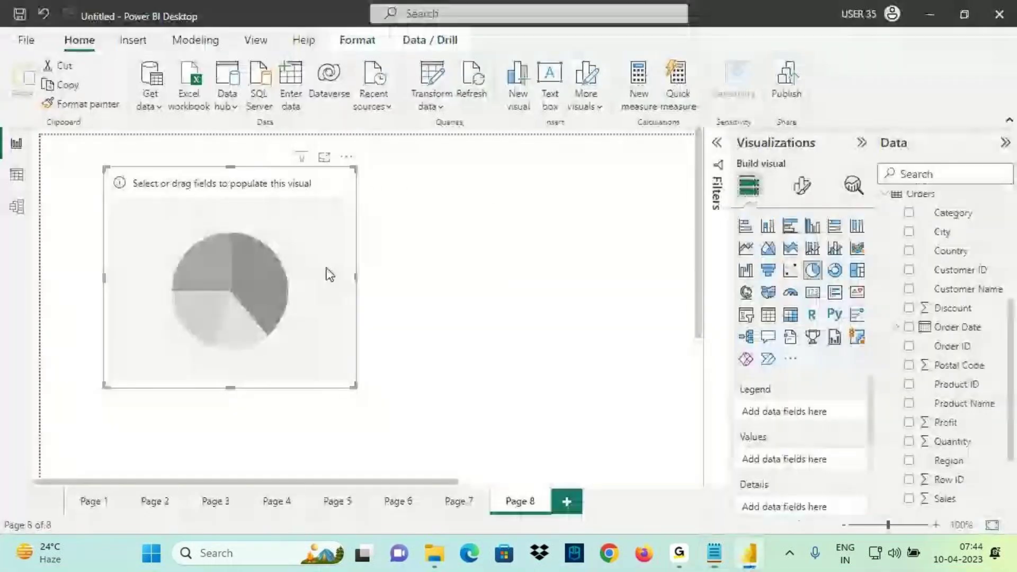
{"action": "scroll", "coordinate": [975, 309], "scroll_direction": "up", "scroll_amount": 4}
{"action": "left_click_drag", "start_coordinate": [953, 308], "coordinate": [837, 416]}
{"action": "scroll", "coordinate": [948, 379], "scroll_direction": "down", "scroll_amount": 5}
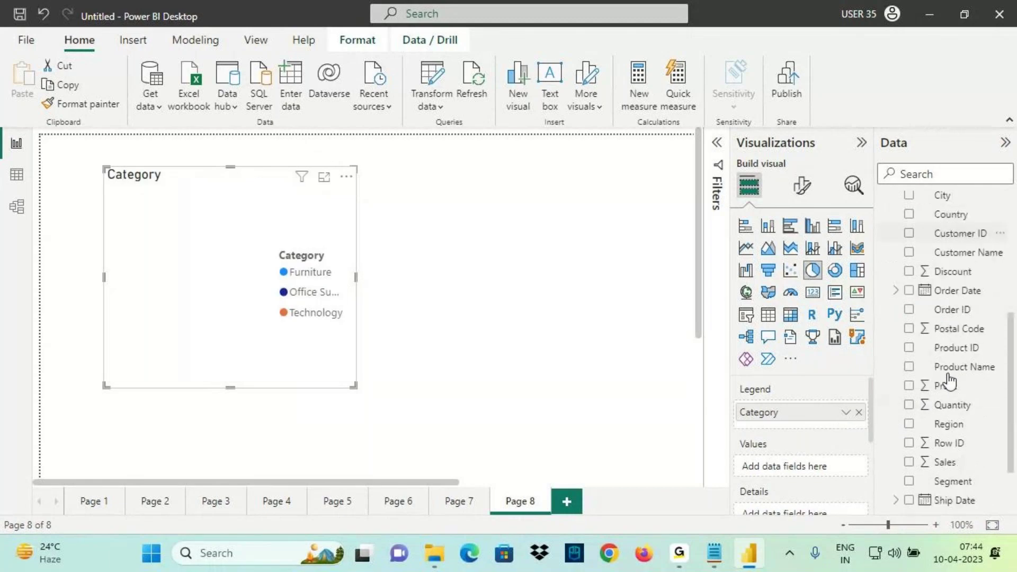
Step: Add Sales, Profit and Quantity to the pie chart's Values, and widen the chart
{"action": "left_click_drag", "start_coordinate": [945, 403], "coordinate": [804, 467]}
{"action": "left_click_drag", "start_coordinate": [948, 329], "coordinate": [848, 477]}
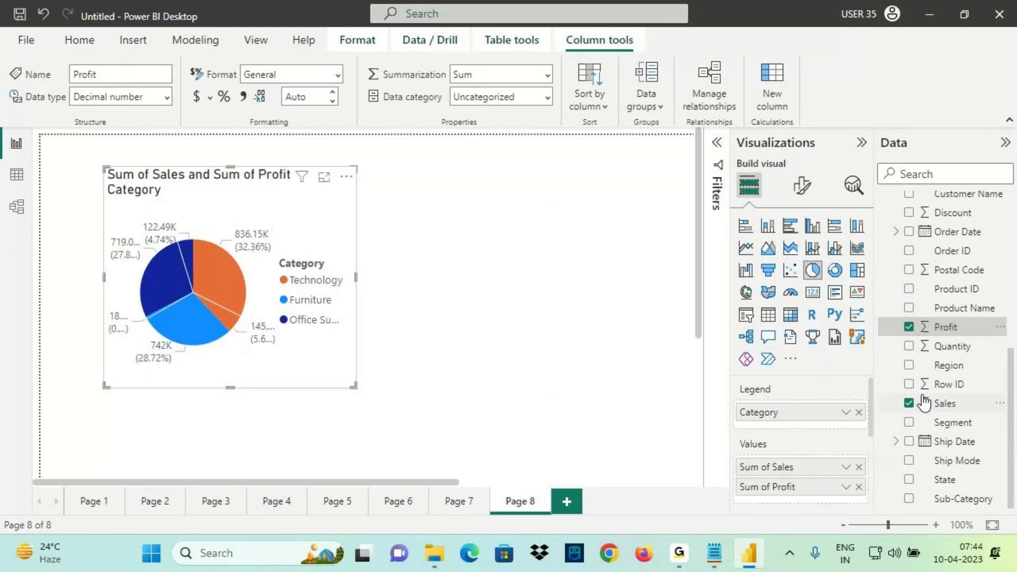
{"action": "left_click_drag", "start_coordinate": [953, 353], "coordinate": [777, 516]}
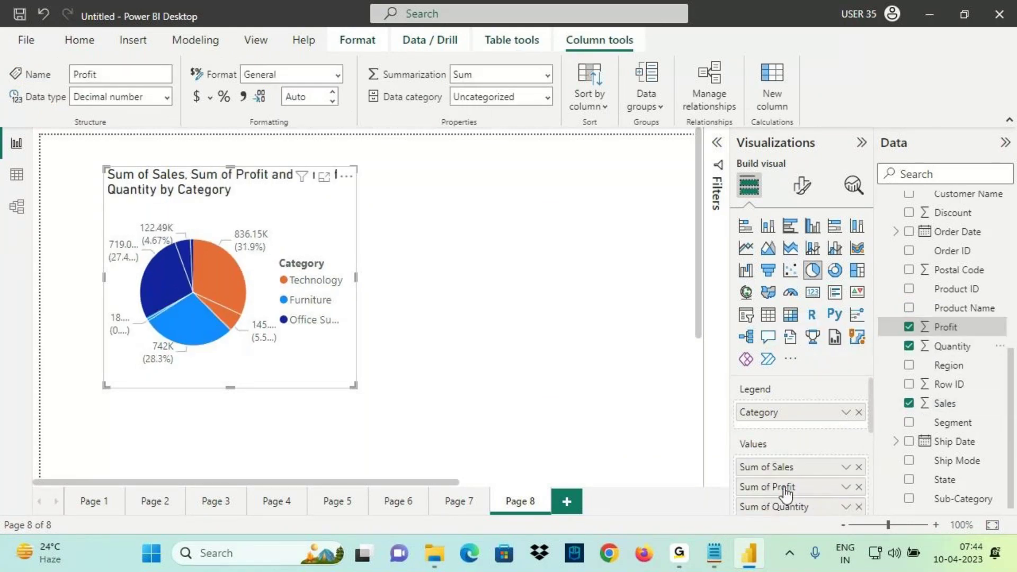
{"action": "left_click_drag", "start_coordinate": [355, 278], "coordinate": [437, 297]}
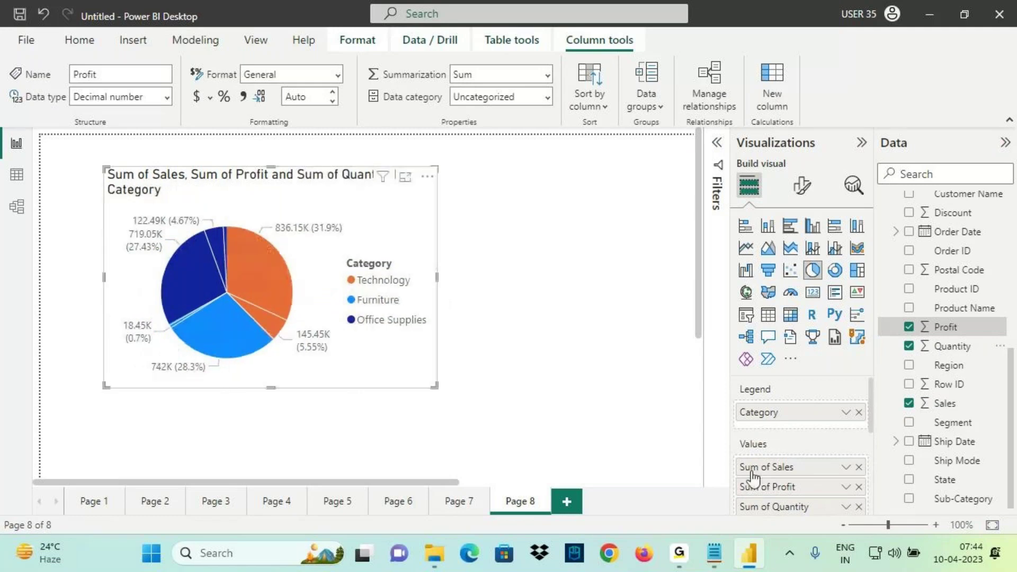
Step: Annotate the Values fields and the orange slice with pen marks, clear the marks, and widen the pie chart further
{"action": "mouse_move", "coordinate": [794, 449]}
{"action": "left_mouse_down"}
{"action": "mouse_move", "coordinate": [726, 504]}
{"action": "mouse_move", "coordinate": [808, 458]}
{"action": "mouse_move", "coordinate": [806, 429]}
{"action": "mouse_move", "coordinate": [797, 461]}
{"action": "mouse_move", "coordinate": [806, 468]}
{"action": "mouse_move", "coordinate": [880, 426]}
{"action": "left_mouse_up"}
{"action": "left_click_drag", "start_coordinate": [812, 466], "coordinate": [872, 465]}
{"action": "left_click_drag", "start_coordinate": [294, 289], "coordinate": [416, 237]}
{"action": "left_click_drag", "start_coordinate": [387, 229], "coordinate": [390, 290]}
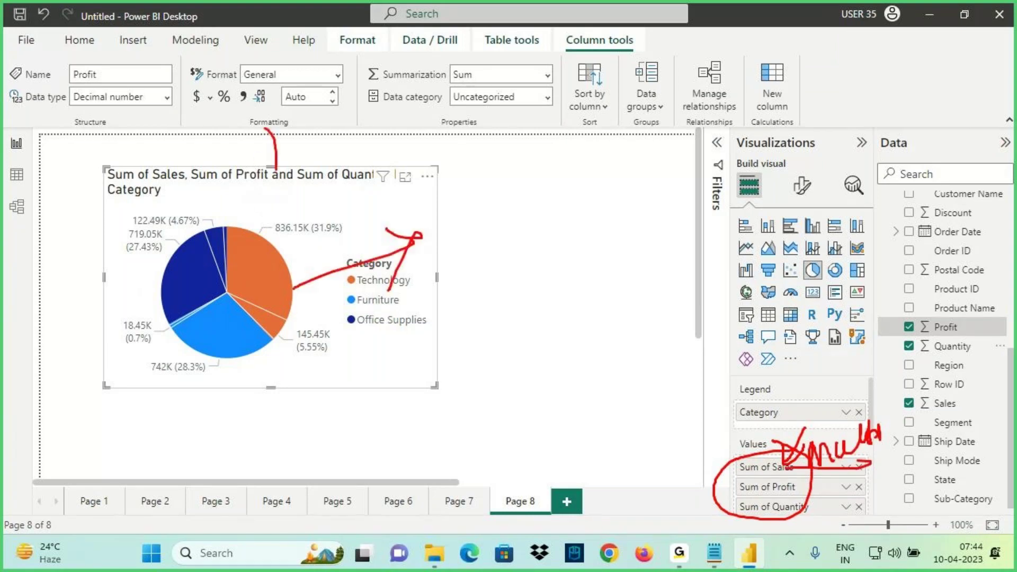
{"action": "key", "text": "Escape"}
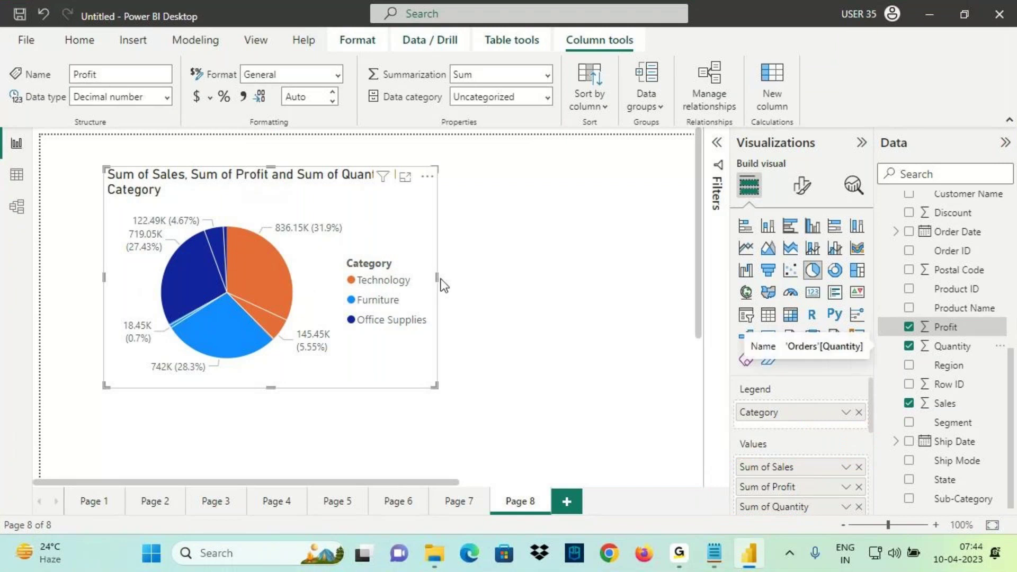
{"action": "left_click_drag", "start_coordinate": [437, 280], "coordinate": [513, 287]}
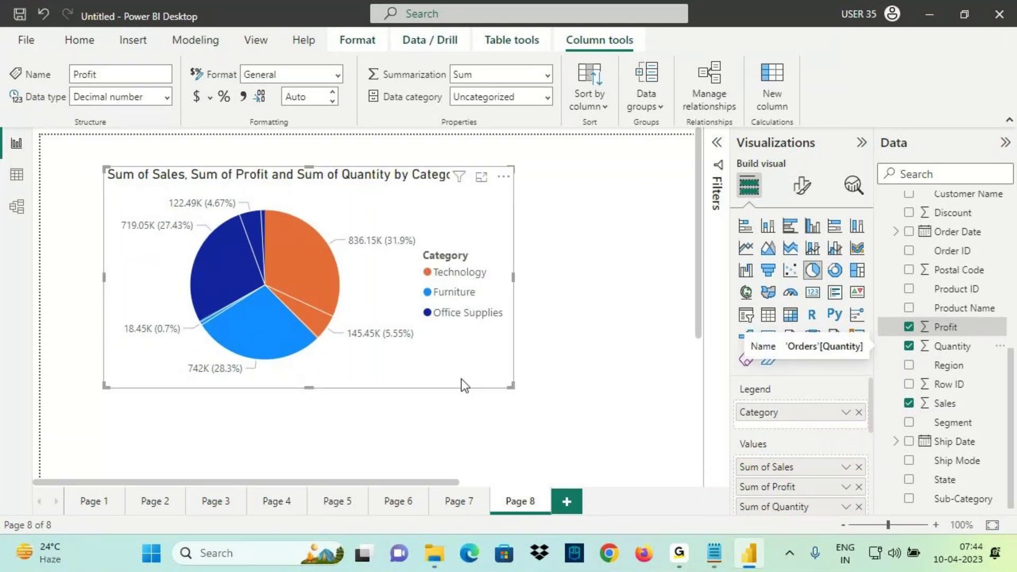
Step: Enlarge the pie chart in both directions, mark its detail labels and the Technology legend entry with pen strokes, and clear the marks
{"action": "left_click_drag", "start_coordinate": [510, 386], "coordinate": [514, 447]}
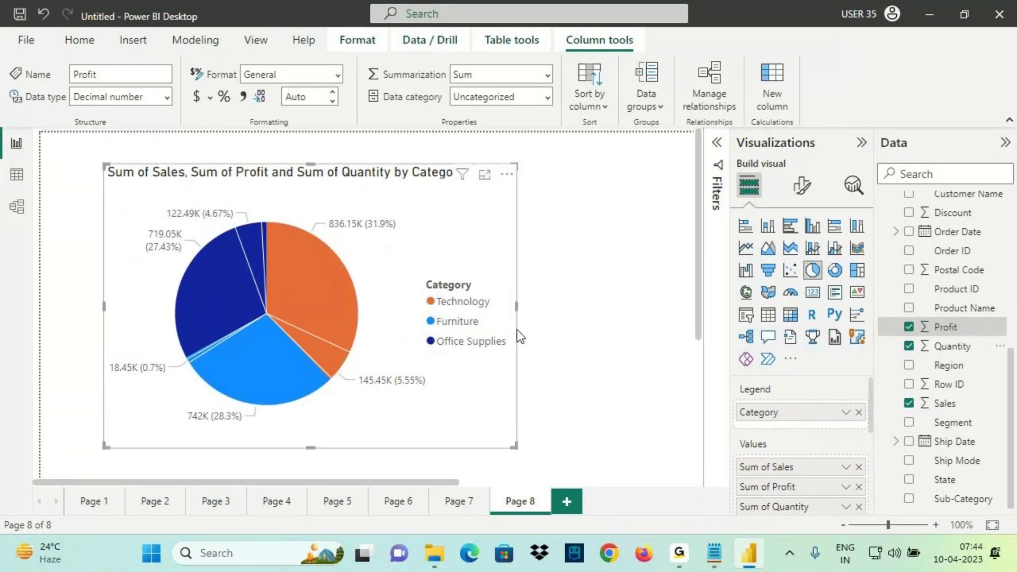
{"action": "left_click_drag", "start_coordinate": [518, 306], "coordinate": [555, 330]}
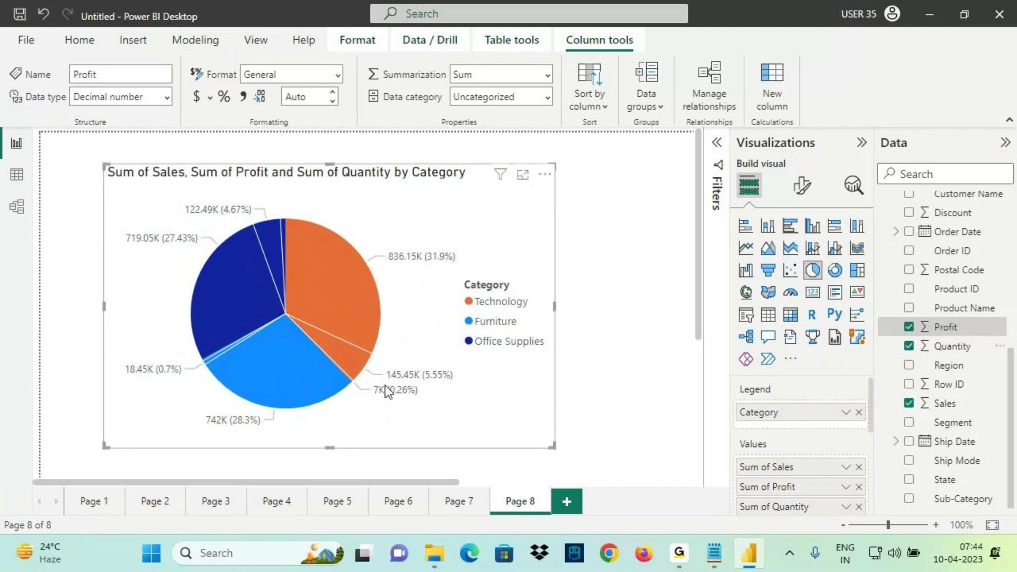
{"action": "key", "text": "ctrl+2"}
{"action": "left_click_drag", "start_coordinate": [395, 381], "coordinate": [420, 381]}
{"action": "left_click_drag", "start_coordinate": [397, 270], "coordinate": [461, 270]}
{"action": "left_click_drag", "start_coordinate": [466, 305], "coordinate": [537, 302]}
{"action": "left_click_drag", "start_coordinate": [420, 381], "coordinate": [440, 380]}
{"action": "left_click_drag", "start_coordinate": [366, 409], "coordinate": [424, 391]}
{"action": "left_click_drag", "start_coordinate": [385, 225], "coordinate": [399, 272]}
{"action": "left_click_drag", "start_coordinate": [410, 337], "coordinate": [413, 388]}
{"action": "mouse_move", "coordinate": [368, 405]}
{"action": "left_mouse_down"}
{"action": "mouse_move", "coordinate": [360, 431]}
{"action": "mouse_move", "coordinate": [376, 434]}
{"action": "left_mouse_up"}
{"action": "left_click_drag", "start_coordinate": [375, 426], "coordinate": [402, 432]}
{"action": "left_click_drag", "start_coordinate": [409, 256], "coordinate": [450, 262]}
{"action": "key", "text": "Escape"}
Step: Set the pie chart's detail label contents to Category, data value
{"action": "left_click", "coordinate": [814, 185]}
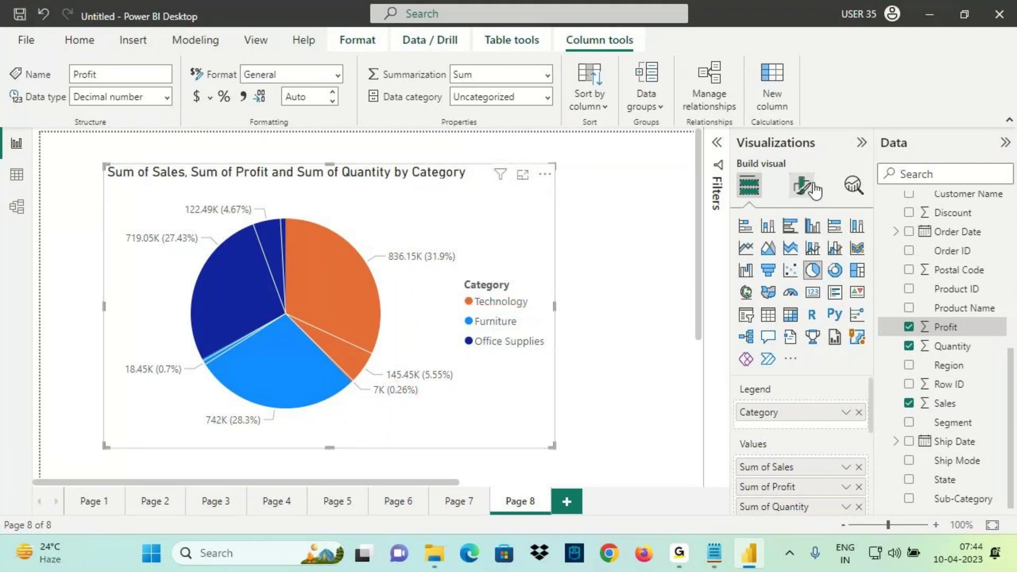
{"action": "scroll", "coordinate": [782, 455], "scroll_direction": "down", "scroll_amount": 2}
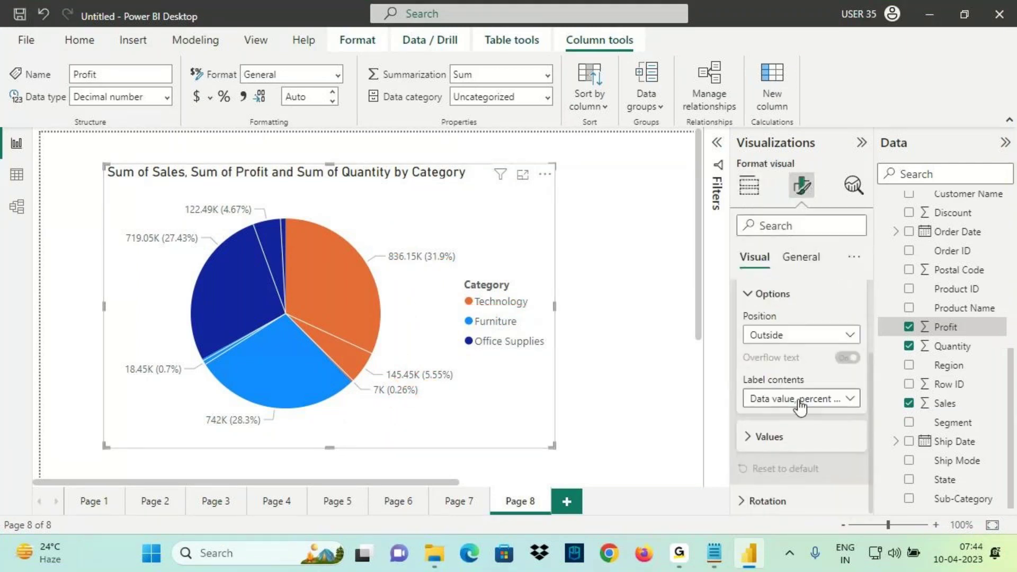
{"action": "left_click", "coordinate": [796, 401]}
{"action": "left_click", "coordinate": [805, 324]}
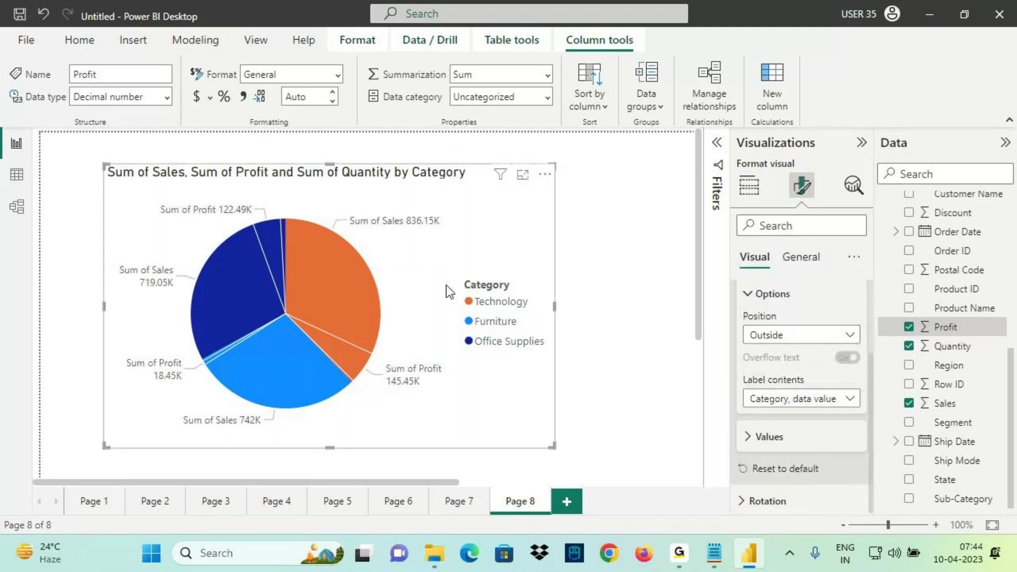
Step: Frame the Category legend, draw an arrow to it, underline the chart title with the pen, and clear the annotations
{"action": "key", "text": "ctrl+2"}
{"action": "left_click_drag", "start_coordinate": [456, 272], "coordinate": [541, 385]}
{"action": "mouse_move", "coordinate": [477, 195]}
{"action": "left_mouse_down"}
{"action": "mouse_move", "coordinate": [487, 272]}
{"action": "mouse_move", "coordinate": [502, 249]}
{"action": "left_mouse_up"}
{"action": "left_click_drag", "start_coordinate": [125, 186], "coordinate": [503, 179]}
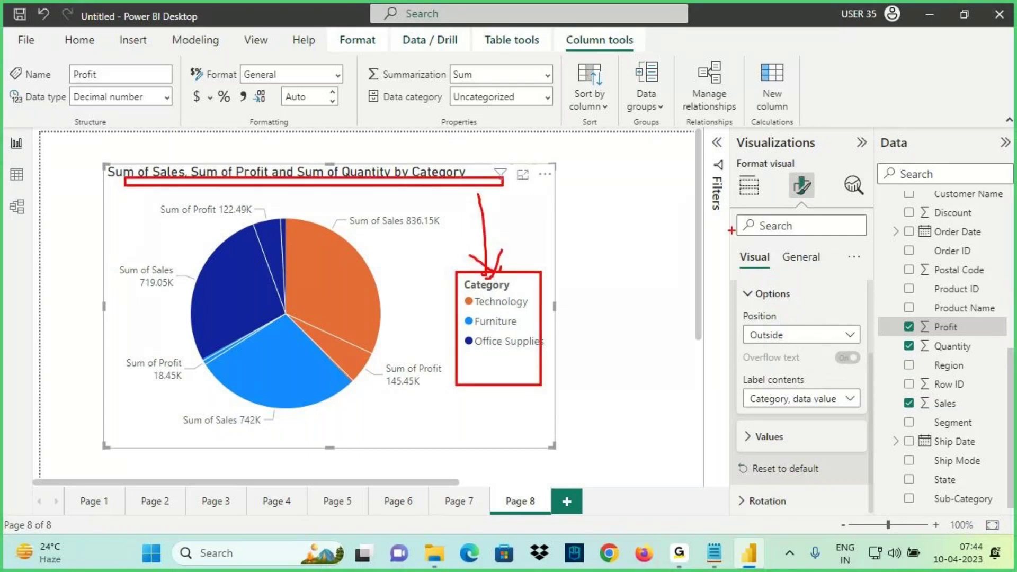
{"action": "key", "text": "Escape"}
Step: Set the pie chart's legend position to Top center
{"action": "left_click", "coordinate": [765, 295]}
{"action": "left_click", "coordinate": [792, 306]}
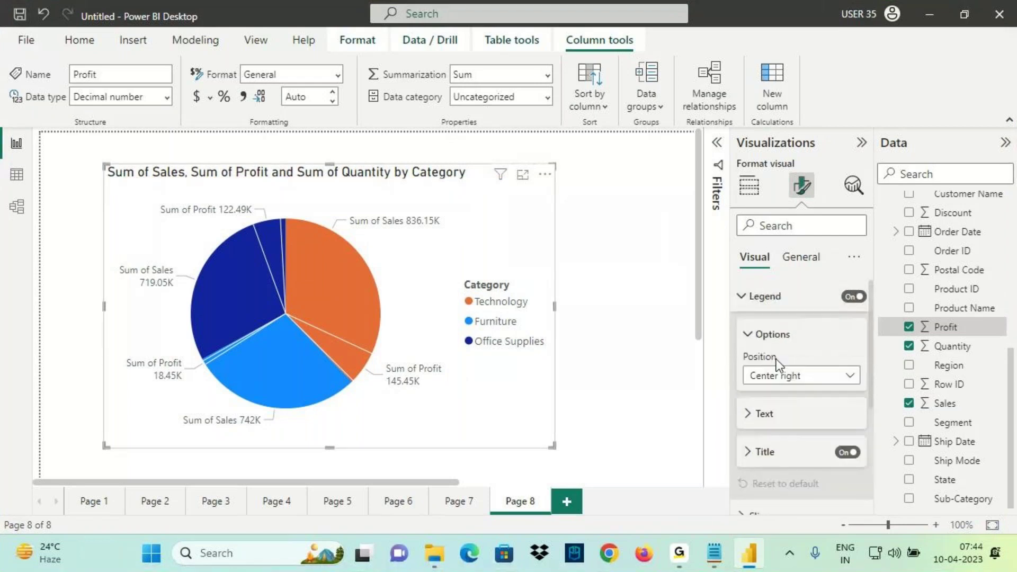
{"action": "left_click", "coordinate": [808, 376]}
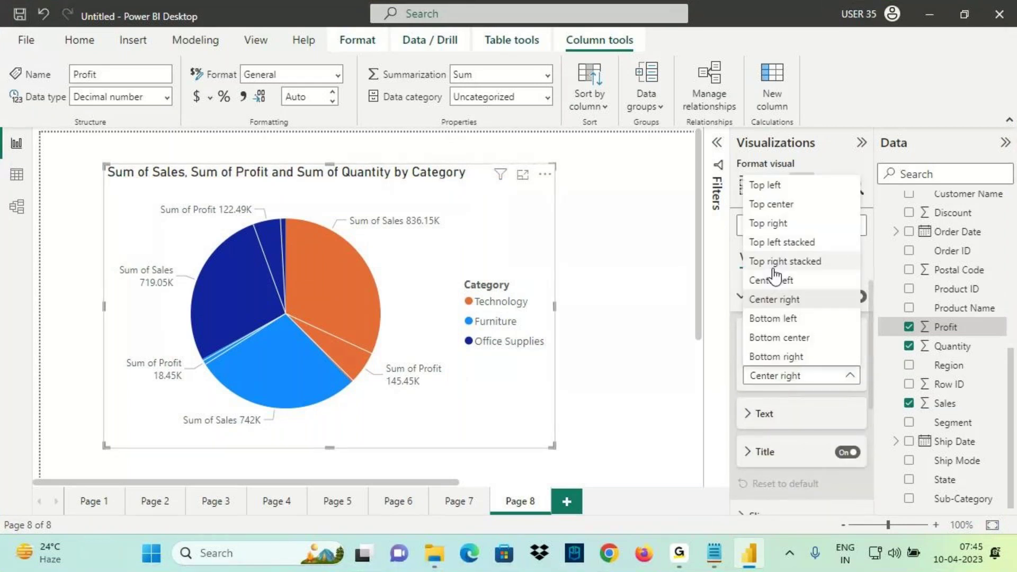
{"action": "left_click", "coordinate": [771, 205]}
Step: Underline the Technology legend entry and its slice labels with the pen, clear the marks, and collapse the legend settings
{"action": "key", "text": "ctrl+2"}
{"action": "left_click_drag", "start_coordinate": [258, 209], "coordinate": [317, 208]}
{"action": "left_click_drag", "start_coordinate": [438, 282], "coordinate": [513, 283]}
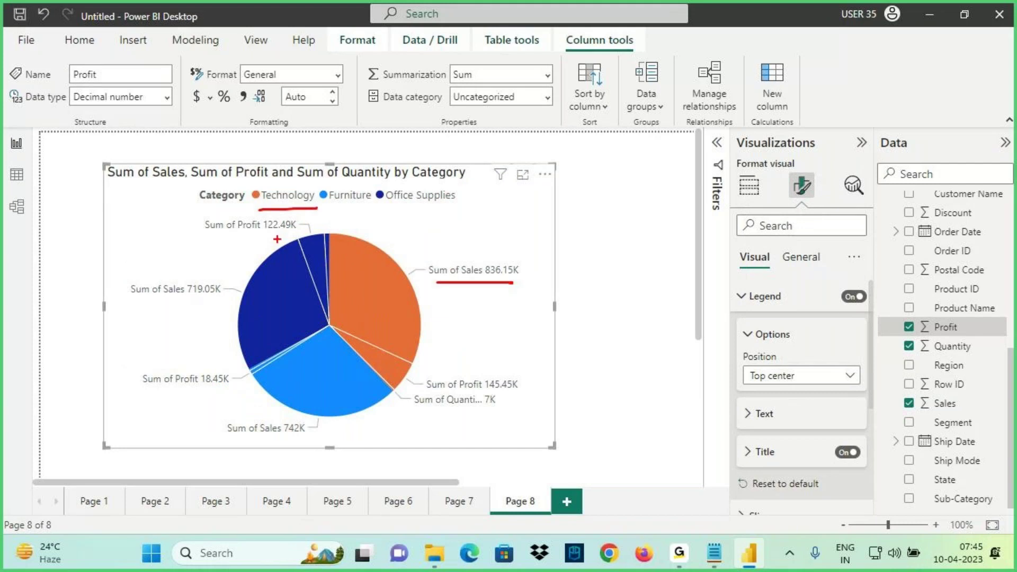
{"action": "left_click_drag", "start_coordinate": [259, 208], "coordinate": [327, 203]}
{"action": "left_click_drag", "start_coordinate": [466, 390], "coordinate": [540, 390]}
{"action": "mouse_move", "coordinate": [455, 410]}
{"action": "left_mouse_down"}
{"action": "mouse_move", "coordinate": [521, 408]}
{"action": "mouse_move", "coordinate": [462, 411]}
{"action": "left_mouse_up"}
{"action": "mouse_move", "coordinate": [488, 253]}
{"action": "left_mouse_down"}
{"action": "mouse_move", "coordinate": [465, 252]}
{"action": "mouse_move", "coordinate": [471, 419]}
{"action": "mouse_move", "coordinate": [552, 245]}
{"action": "left_mouse_up"}
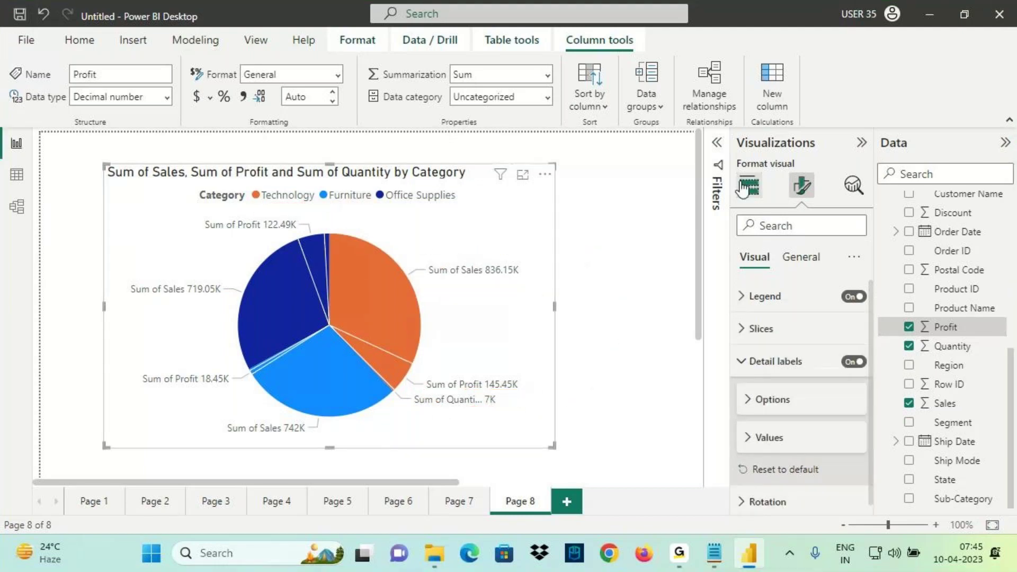
{"action": "left_click", "coordinate": [744, 187]}
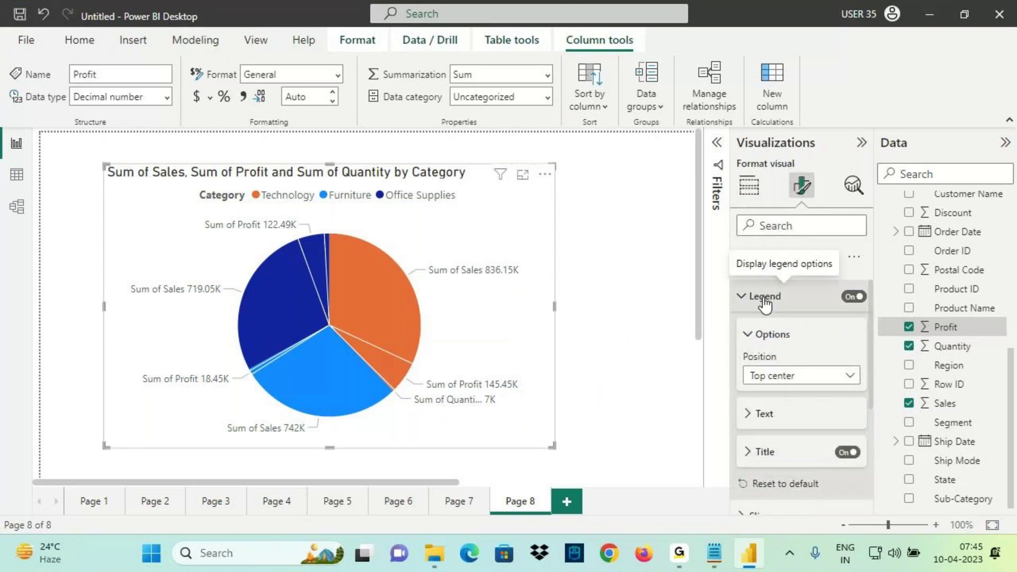
{"action": "left_click", "coordinate": [764, 299]}
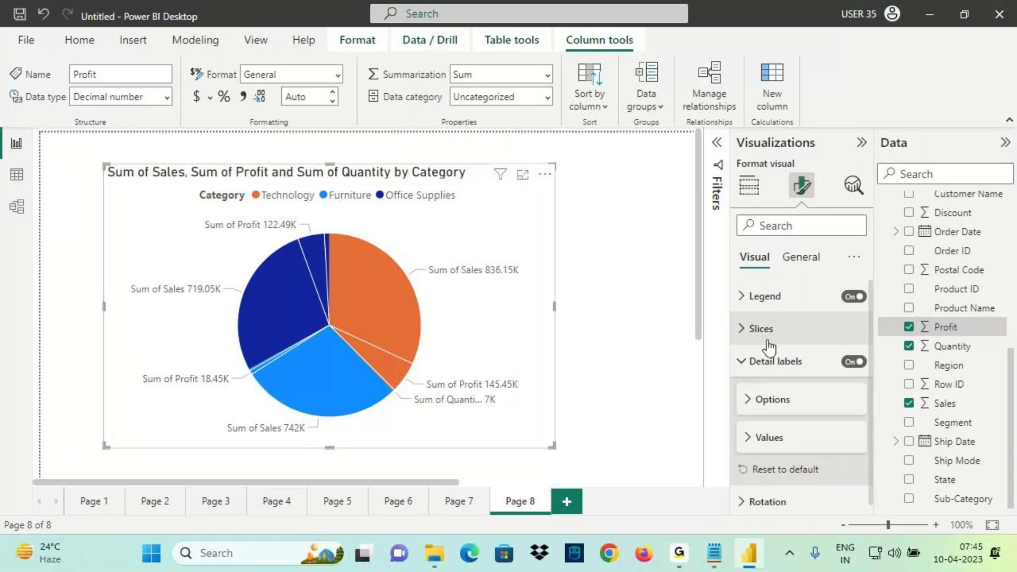
Step: Switch to Notepad and add the line "Show Category, Region wise Sales" below the three existing requirement lines
{"action": "left_click", "coordinate": [714, 553]}
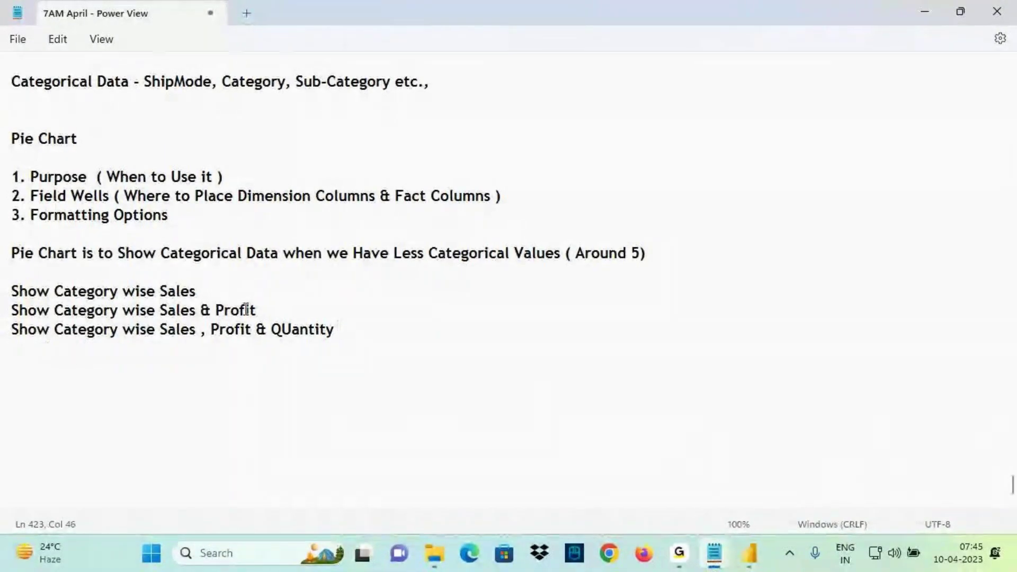
{"action": "left_click", "coordinate": [204, 293]}
{"action": "left_click", "coordinate": [335, 329]}
{"action": "left_click_drag", "start_coordinate": [195, 292], "coordinate": [18, 296]}
{"action": "key", "text": "ctrl+c"}
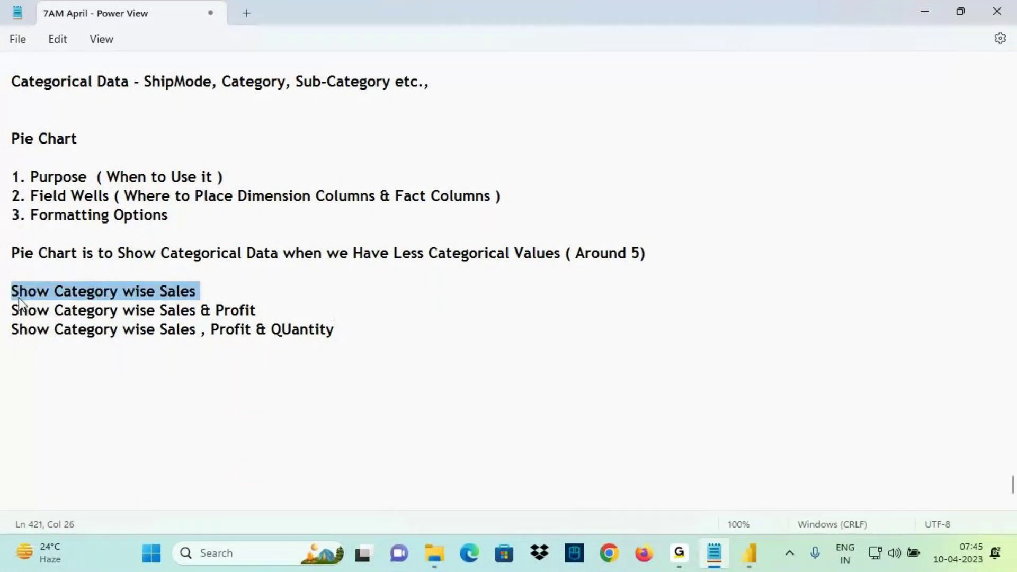
{"action": "left_click", "coordinate": [37, 364]}
{"action": "key", "text": "ctrl+v"}
{"action": "left_click", "coordinate": [118, 388]}
{"action": "type", "text": ", Region"}
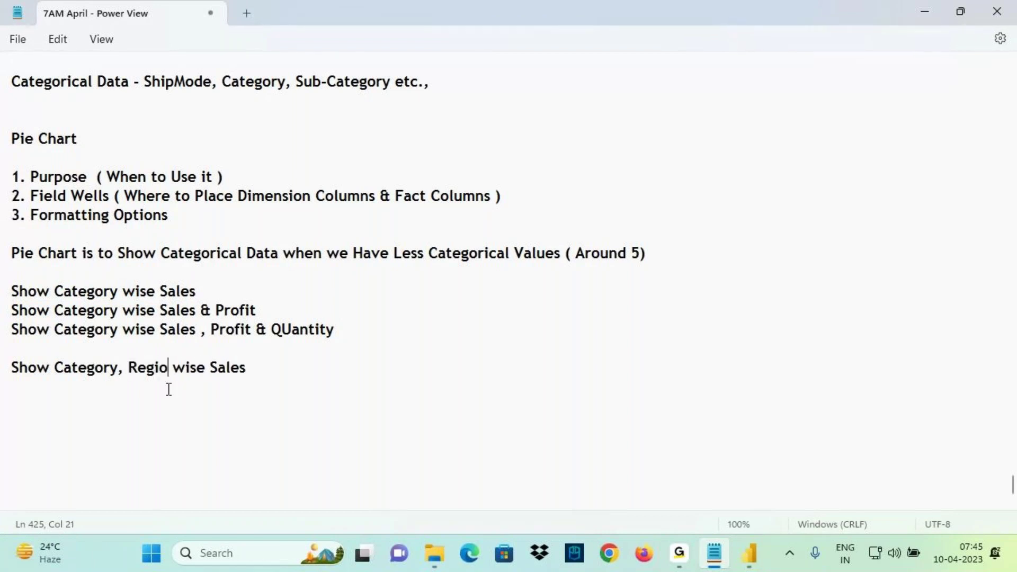
Step: Annotate Category, Region and Sales in the new line with pen strokes and handwritten notes, and clear the annotations
{"action": "key", "text": "ctrl+2"}
{"action": "left_click_drag", "start_coordinate": [55, 379], "coordinate": [280, 378]}
{"action": "mouse_move", "coordinate": [91, 387]}
{"action": "left_mouse_down"}
{"action": "mouse_move", "coordinate": [91, 424]}
{"action": "mouse_move", "coordinate": [109, 409]}
{"action": "mouse_move", "coordinate": [80, 440]}
{"action": "left_mouse_up"}
{"action": "mouse_move", "coordinate": [147, 383]}
{"action": "left_mouse_down"}
{"action": "mouse_move", "coordinate": [149, 424]}
{"action": "mouse_move", "coordinate": [169, 408]}
{"action": "left_mouse_up"}
{"action": "left_click_drag", "start_coordinate": [144, 440], "coordinate": [143, 468]}
{"action": "mouse_move", "coordinate": [251, 379]}
{"action": "left_mouse_down"}
{"action": "mouse_move", "coordinate": [252, 416]}
{"action": "mouse_move", "coordinate": [272, 407]}
{"action": "mouse_move", "coordinate": [240, 440]}
{"action": "left_mouse_up"}
{"action": "left_click_drag", "start_coordinate": [245, 484], "coordinate": [276, 442]}
{"action": "left_click_drag", "start_coordinate": [236, 464], "coordinate": [277, 461]}
{"action": "mouse_move", "coordinate": [92, 472]}
{"action": "left_mouse_down"}
{"action": "mouse_move", "coordinate": [98, 483]}
{"action": "mouse_move", "coordinate": [191, 470]}
{"action": "left_mouse_up"}
{"action": "mouse_move", "coordinate": [129, 510]}
{"action": "left_mouse_down"}
{"action": "mouse_move", "coordinate": [136, 527]}
{"action": "mouse_move", "coordinate": [204, 536]}
{"action": "left_mouse_up"}
{"action": "mouse_move", "coordinate": [256, 486]}
{"action": "left_mouse_down"}
{"action": "mouse_move", "coordinate": [253, 522]}
{"action": "mouse_move", "coordinate": [263, 506]}
{"action": "left_mouse_up"}
{"action": "mouse_move", "coordinate": [300, 490]}
{"action": "left_mouse_down"}
{"action": "mouse_move", "coordinate": [296, 510]}
{"action": "mouse_move", "coordinate": [324, 508]}
{"action": "mouse_move", "coordinate": [361, 461]}
{"action": "mouse_move", "coordinate": [392, 481]}
{"action": "left_mouse_up"}
{"action": "key", "text": "Escape"}
Step: Switch to Power BI, add a new report page, and place an empty pie chart on it
{"action": "left_click", "coordinate": [749, 555]}
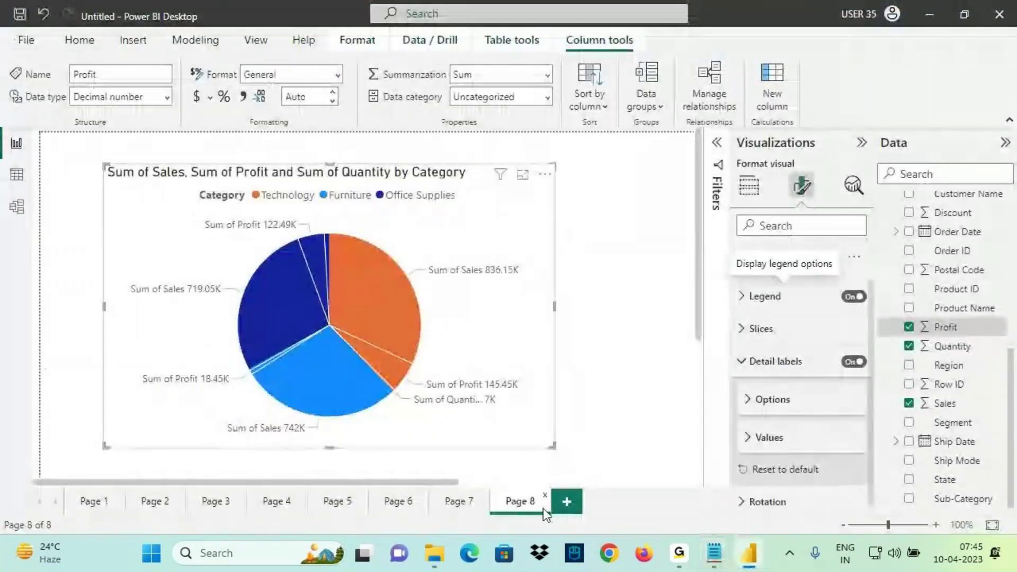
{"action": "left_click", "coordinate": [566, 504]}
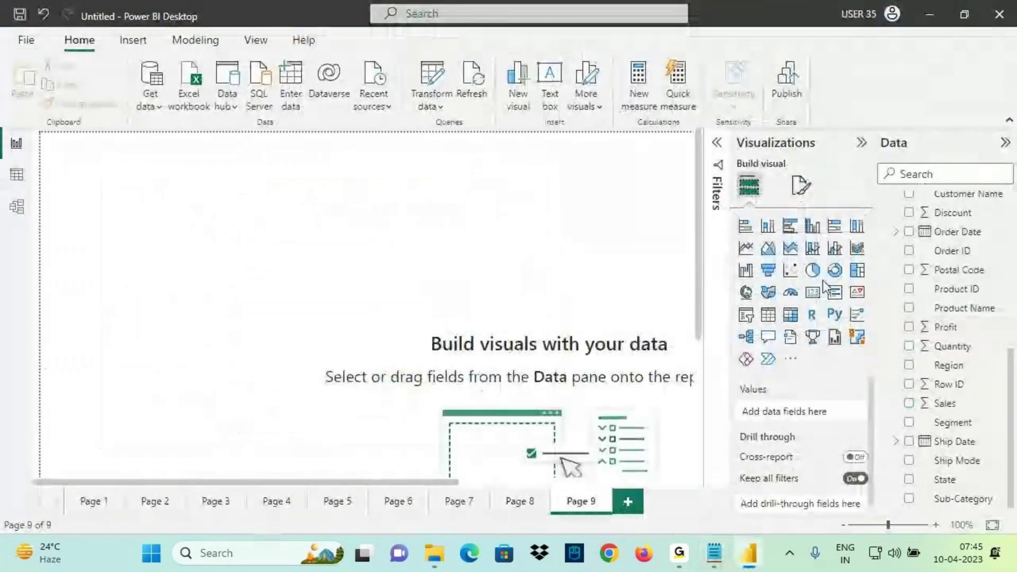
{"action": "left_click", "coordinate": [813, 271]}
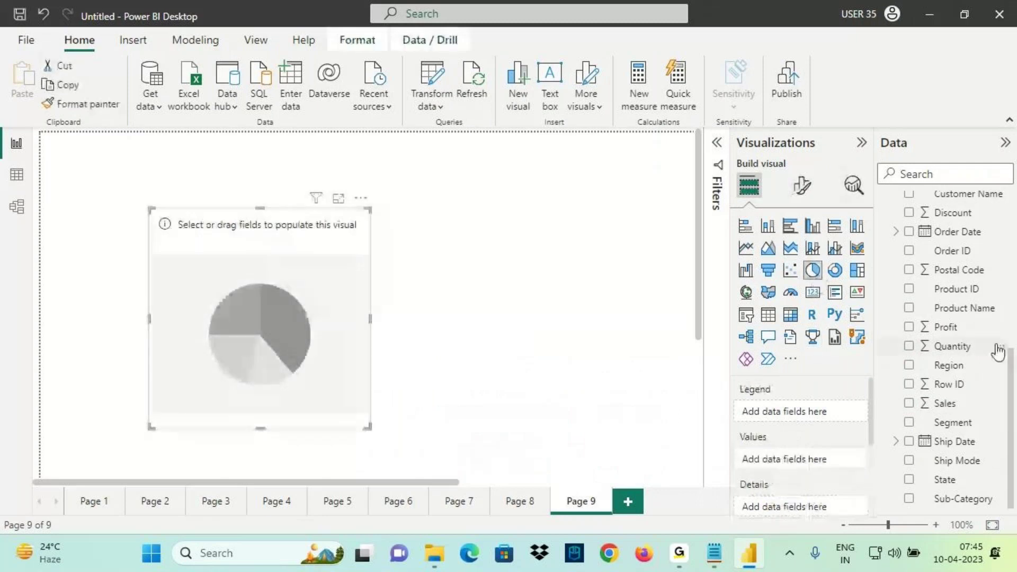
Step: Put Category in the new pie chart's Legend and Sales in its Values, and enlarge the chart
{"action": "scroll", "coordinate": [965, 318], "scroll_direction": "up", "scroll_amount": 3}
{"action": "left_click_drag", "start_coordinate": [954, 260], "coordinate": [822, 404]}
{"action": "scroll", "coordinate": [949, 392], "scroll_direction": "down", "scroll_amount": 3}
{"action": "left_click_drag", "start_coordinate": [949, 403], "coordinate": [814, 466]}
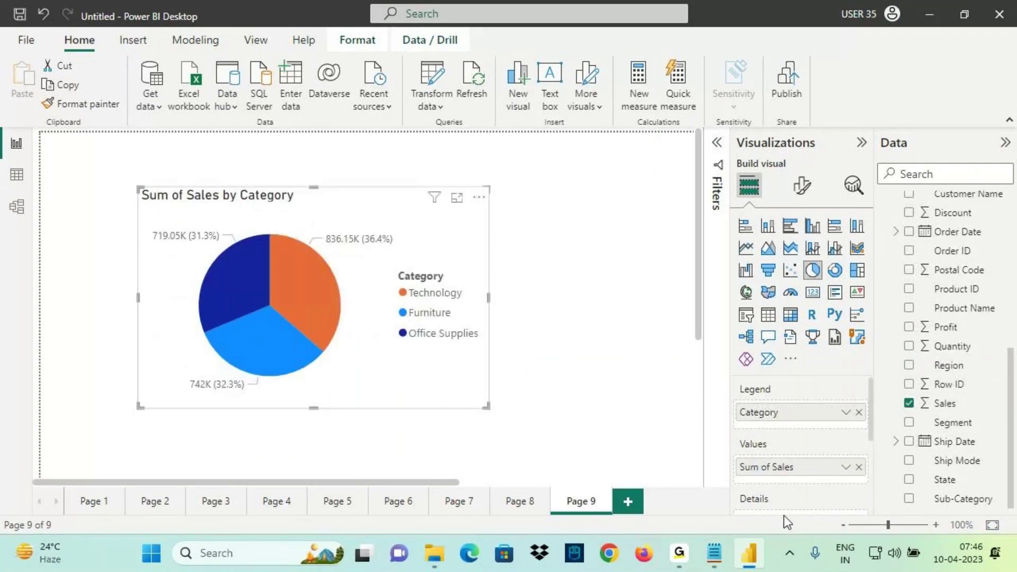
Step: Switch to Notepad to highlight the word Region in the last line, and return to Power BI
{"action": "left_click", "coordinate": [713, 552]}
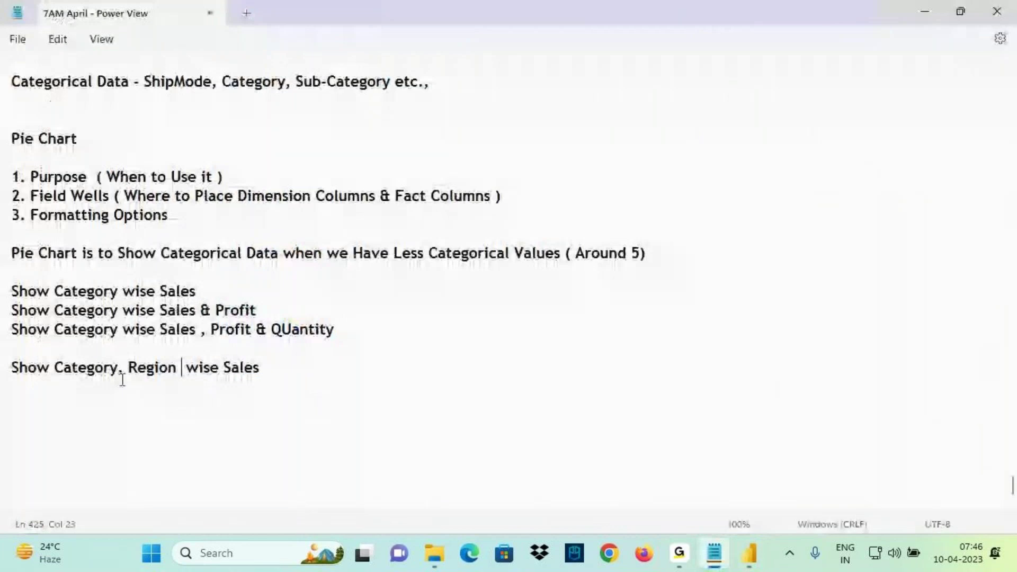
{"action": "left_click_drag", "start_coordinate": [136, 368], "coordinate": [172, 370]}
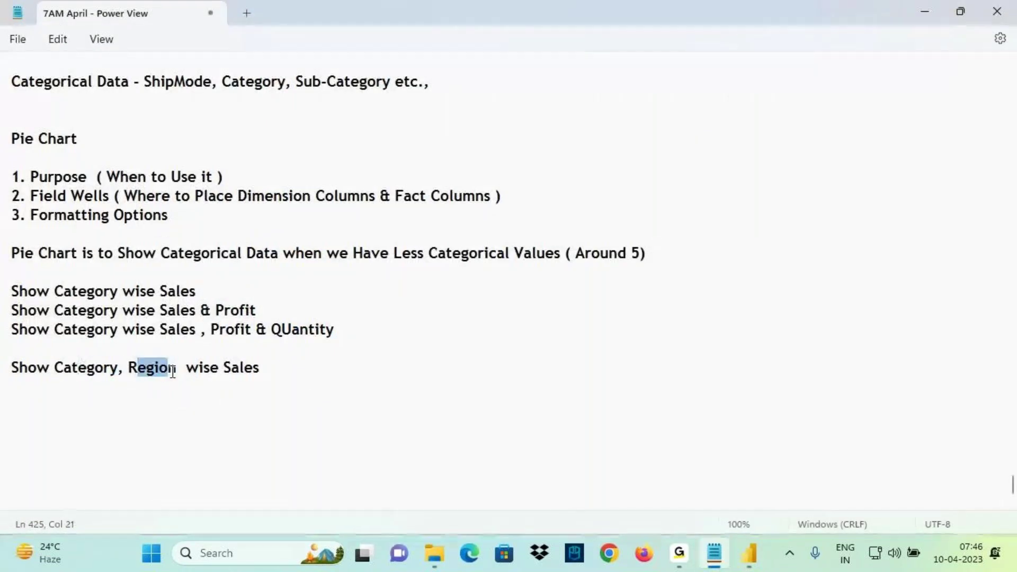
{"action": "left_click", "coordinate": [749, 554]}
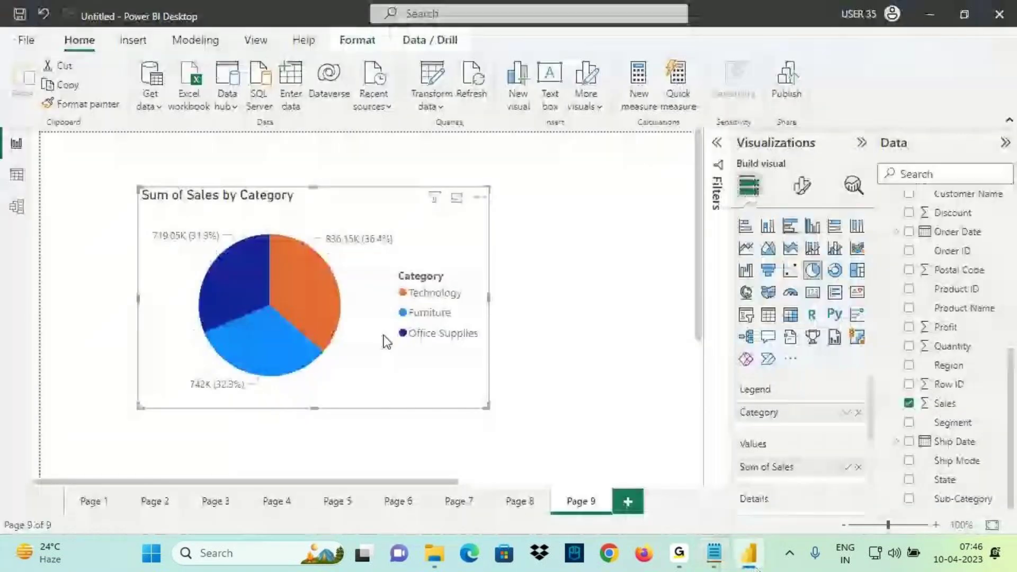
Step: Annotate the Technology legend entry, its sales label and the orange slice with pen strokes and arrows, and clear the marks
{"action": "key", "text": "ctrl+2"}
{"action": "left_click_drag", "start_coordinate": [402, 301], "coordinate": [475, 303]}
{"action": "left_click_drag", "start_coordinate": [327, 247], "coordinate": [408, 244]}
{"action": "left_click_drag", "start_coordinate": [271, 306], "coordinate": [304, 245]}
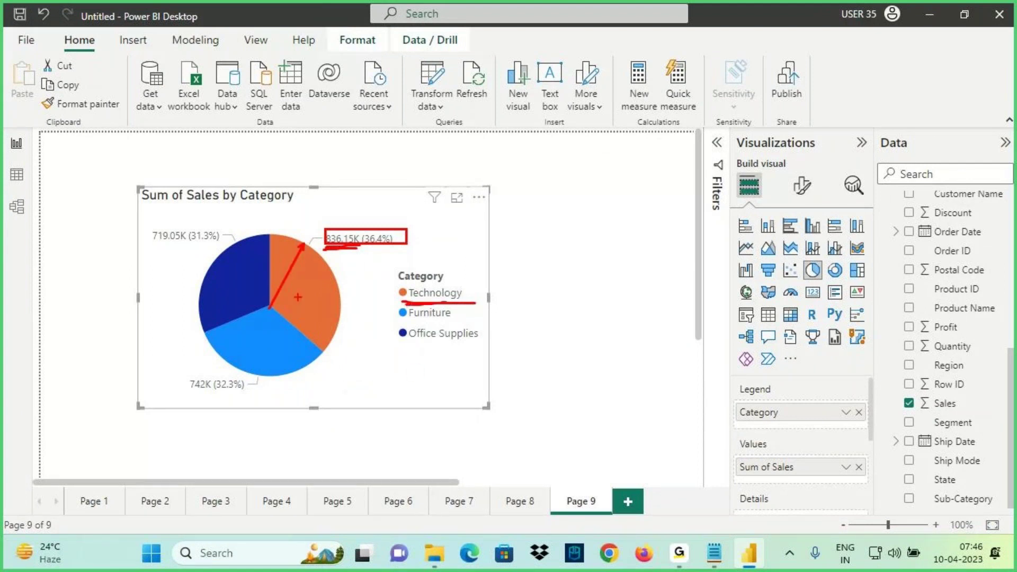
{"action": "left_click_drag", "start_coordinate": [282, 235], "coordinate": [289, 214]}
{"action": "mouse_move", "coordinate": [270, 309]}
{"action": "left_mouse_down"}
{"action": "mouse_move", "coordinate": [337, 275]}
{"action": "mouse_move", "coordinate": [334, 244]}
{"action": "left_mouse_up"}
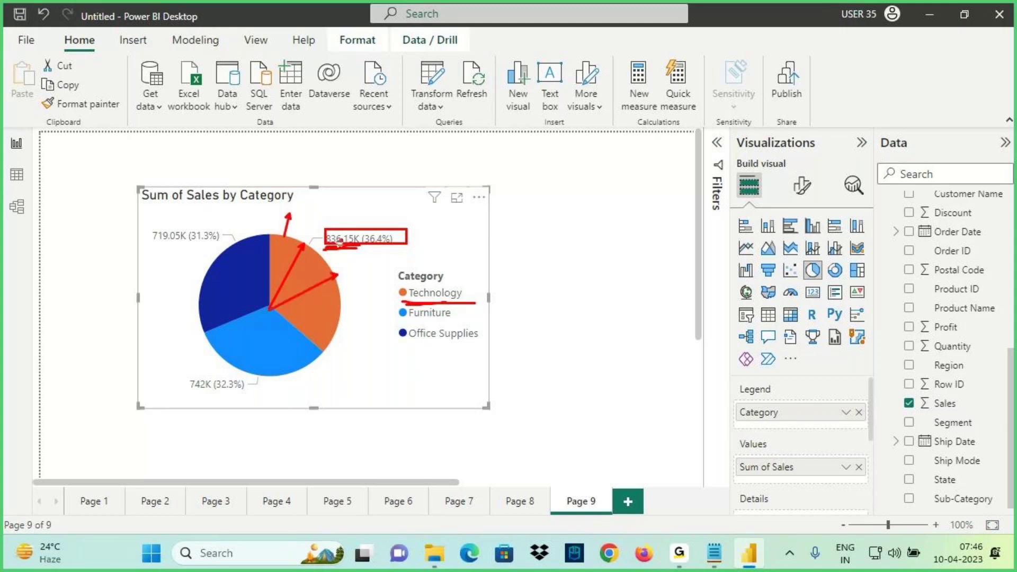
{"action": "mouse_move", "coordinate": [272, 313]}
{"action": "left_mouse_down"}
{"action": "mouse_move", "coordinate": [360, 313]}
{"action": "mouse_move", "coordinate": [369, 283]}
{"action": "left_mouse_up"}
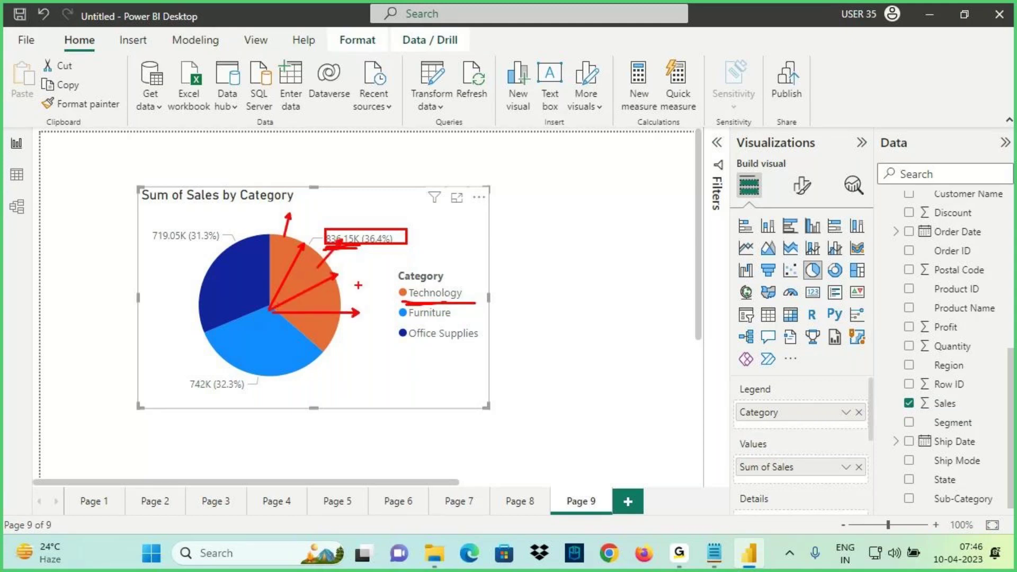
{"action": "left_click_drag", "start_coordinate": [324, 334], "coordinate": [365, 353]}
{"action": "mouse_move", "coordinate": [330, 208]}
{"action": "left_mouse_down"}
{"action": "mouse_move", "coordinate": [339, 227]}
{"action": "mouse_move", "coordinate": [369, 212]}
{"action": "mouse_move", "coordinate": [363, 244]}
{"action": "left_mouse_up"}
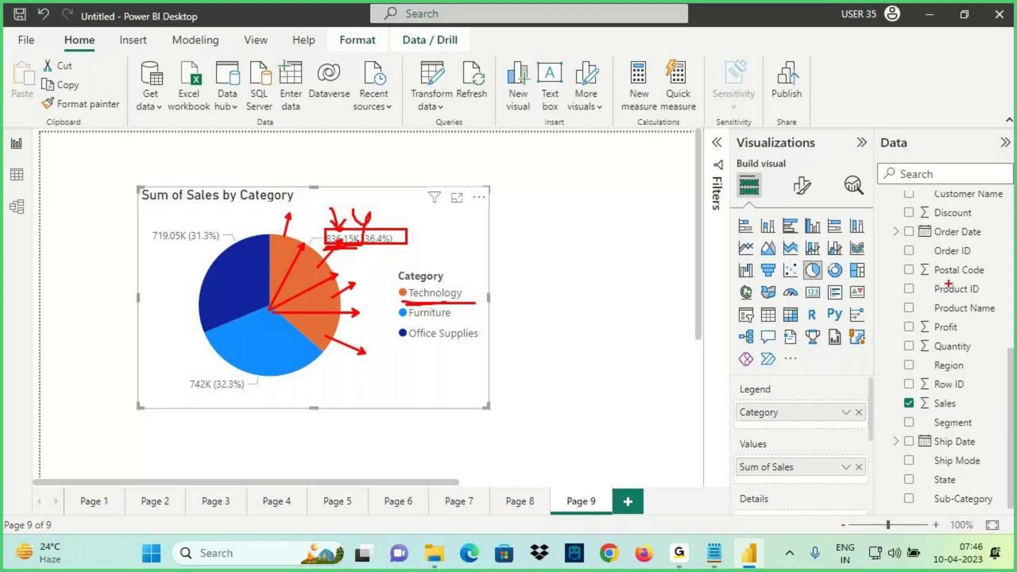
{"action": "key", "text": "Escape"}
Step: Add Region below Category in the pie chart's Legend, and mark the Legend fields and the chart's drill icons with pen strokes
{"action": "left_click", "coordinate": [958, 368]}
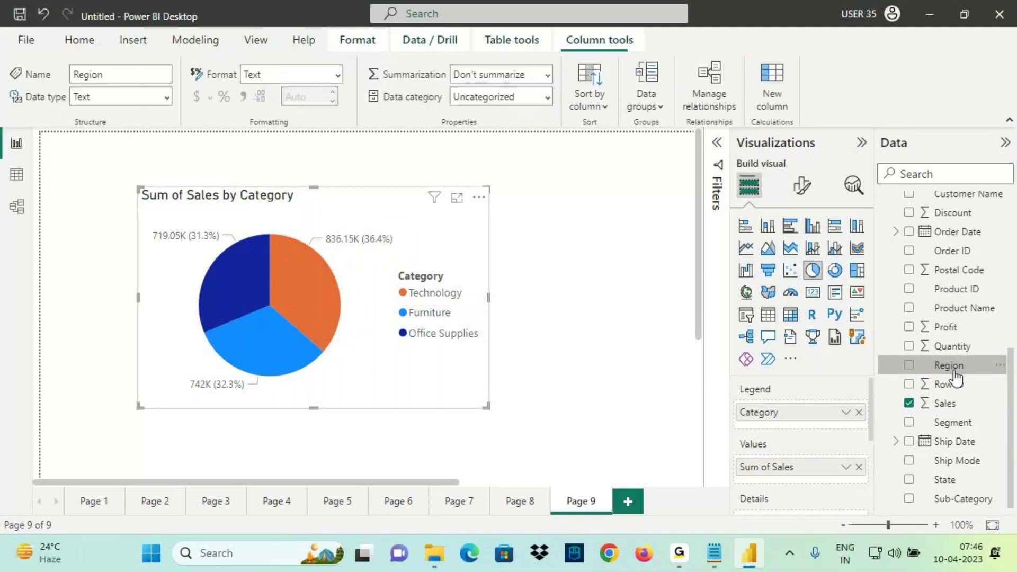
{"action": "left_click_drag", "start_coordinate": [960, 371], "coordinate": [771, 429]}
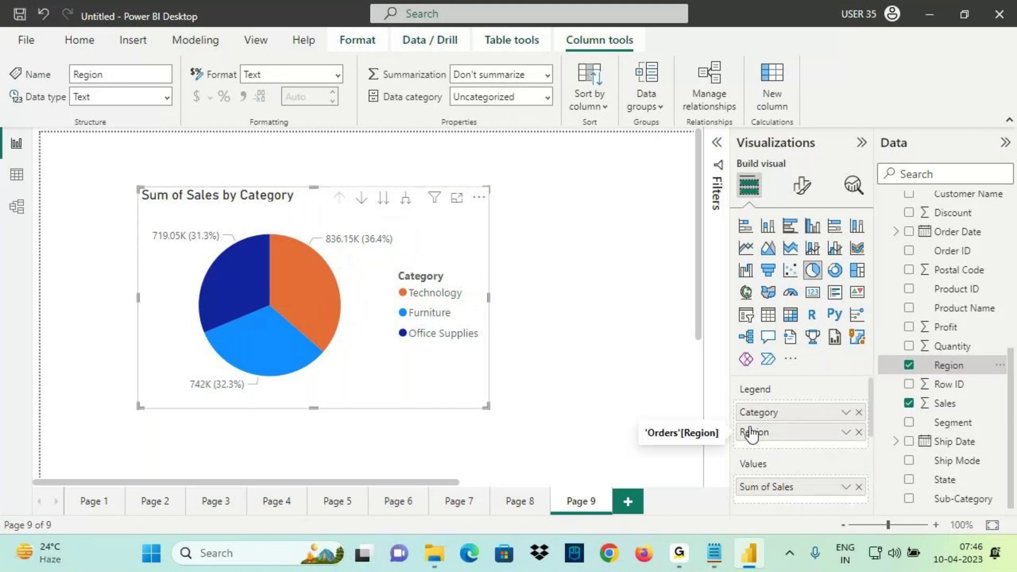
{"action": "key", "text": "ctrl+2"}
{"action": "left_click_drag", "start_coordinate": [733, 403], "coordinate": [871, 448]}
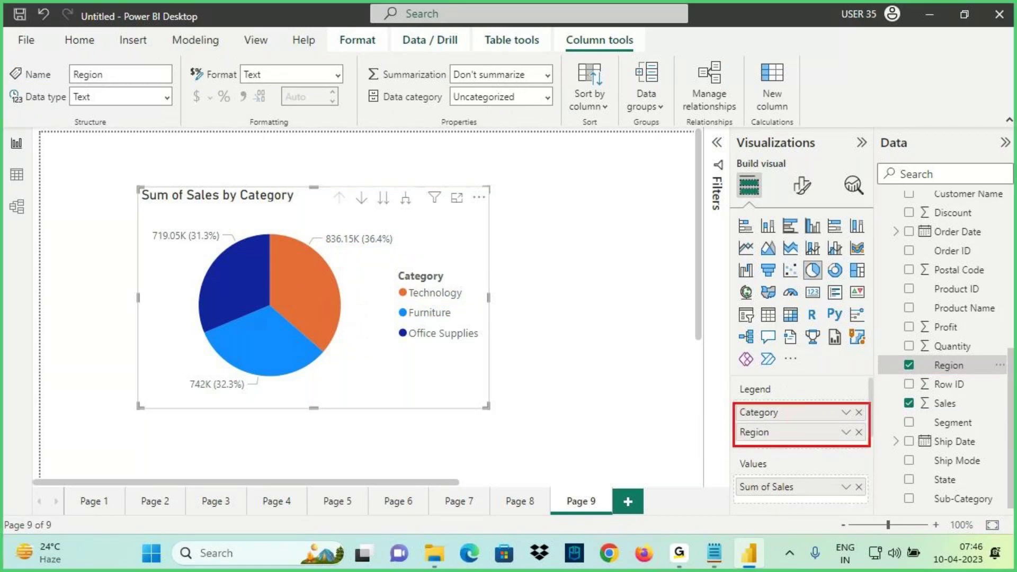
{"action": "left_click_drag", "start_coordinate": [320, 185], "coordinate": [421, 221]}
{"action": "mouse_move", "coordinate": [359, 145]}
{"action": "left_mouse_down"}
{"action": "mouse_move", "coordinate": [369, 184]}
{"action": "mouse_move", "coordinate": [380, 166]}
{"action": "left_mouse_up"}
{"action": "left_click_drag", "start_coordinate": [328, 212], "coordinate": [430, 214]}
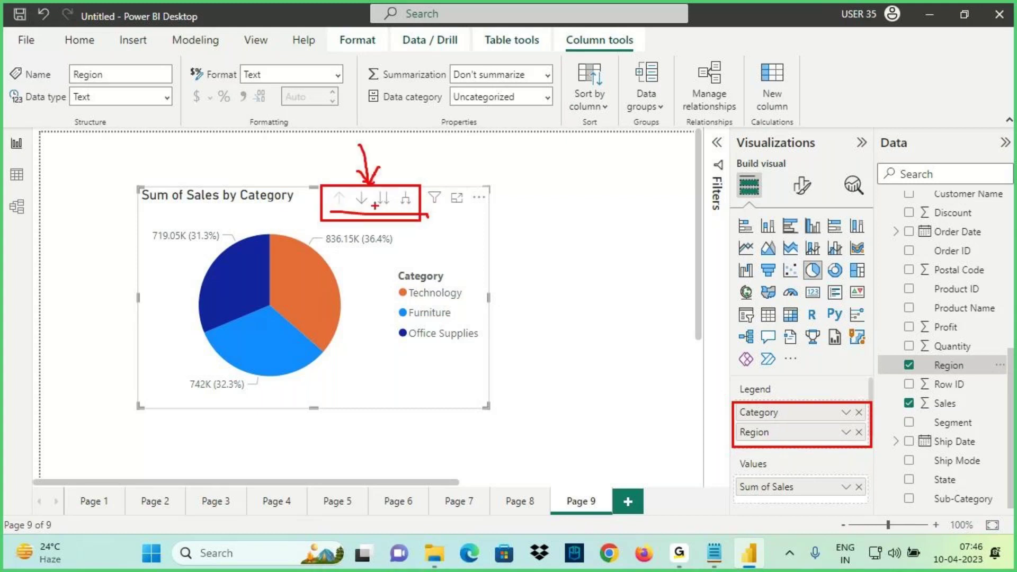
{"action": "mouse_move", "coordinate": [318, 191]}
{"action": "left_mouse_down"}
{"action": "mouse_move", "coordinate": [411, 188]}
{"action": "mouse_move", "coordinate": [320, 185]}
{"action": "left_mouse_up"}
{"action": "mouse_move", "coordinate": [476, 154]}
{"action": "left_mouse_down"}
{"action": "mouse_move", "coordinate": [417, 196]}
{"action": "mouse_move", "coordinate": [453, 194]}
{"action": "left_mouse_up"}
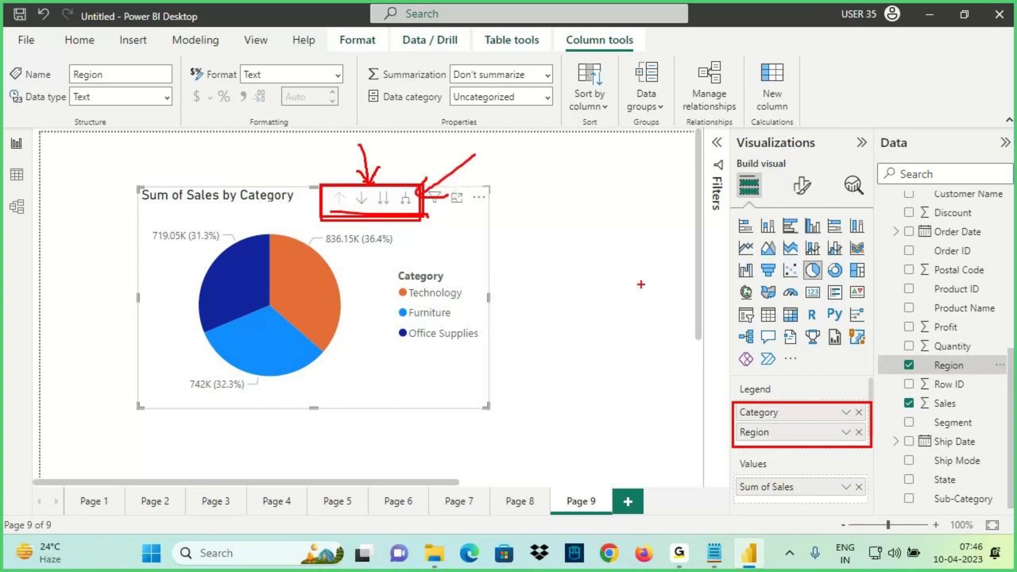
Step: Add another new report page
{"action": "left_click", "coordinate": [628, 501]}
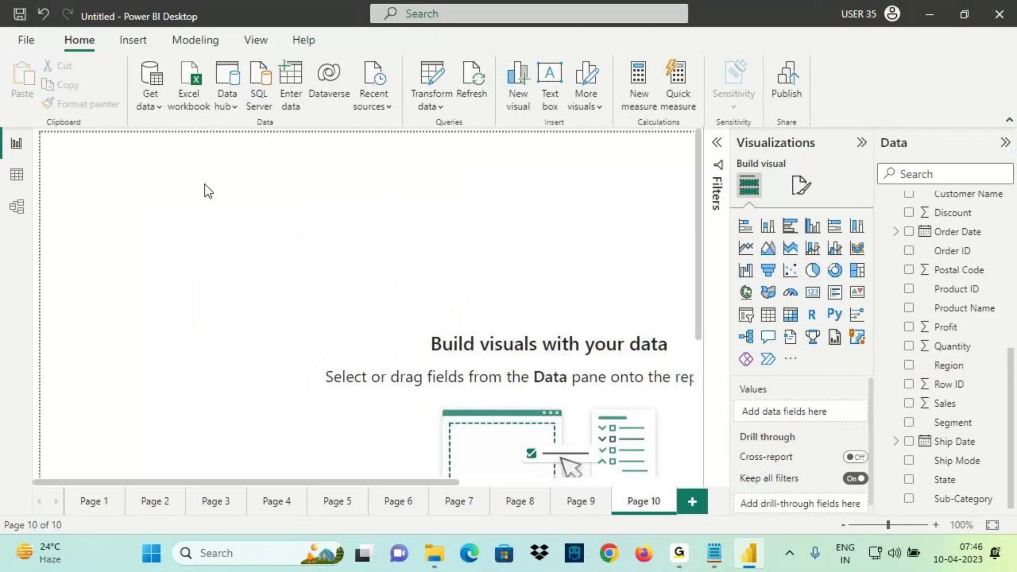
{"action": "key", "text": "ctrl+2"}
{"action": "left_click_drag", "start_coordinate": [211, 161], "coordinate": [210, 207]}
{"action": "left_click_drag", "start_coordinate": [223, 160], "coordinate": [216, 205]}
{"action": "mouse_move", "coordinate": [205, 184]}
{"action": "left_mouse_down"}
{"action": "mouse_move", "coordinate": [244, 169]}
{"action": "mouse_move", "coordinate": [256, 201]}
{"action": "left_mouse_up"}
{"action": "left_click_drag", "start_coordinate": [267, 191], "coordinate": [294, 197]}
{"action": "key", "text": "Escape"}
Step: Insert a stacked column chart on Page 10 with Category on the X-axis and Sales on the Y-axis
{"action": "left_click", "coordinate": [767, 226]}
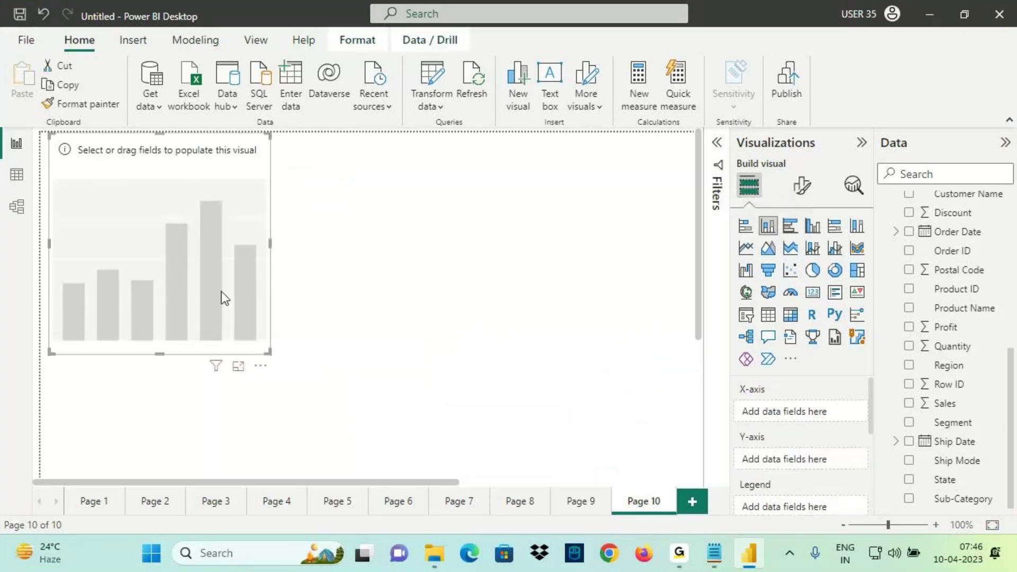
{"action": "scroll", "coordinate": [942, 352], "scroll_direction": "up", "scroll_amount": 3}
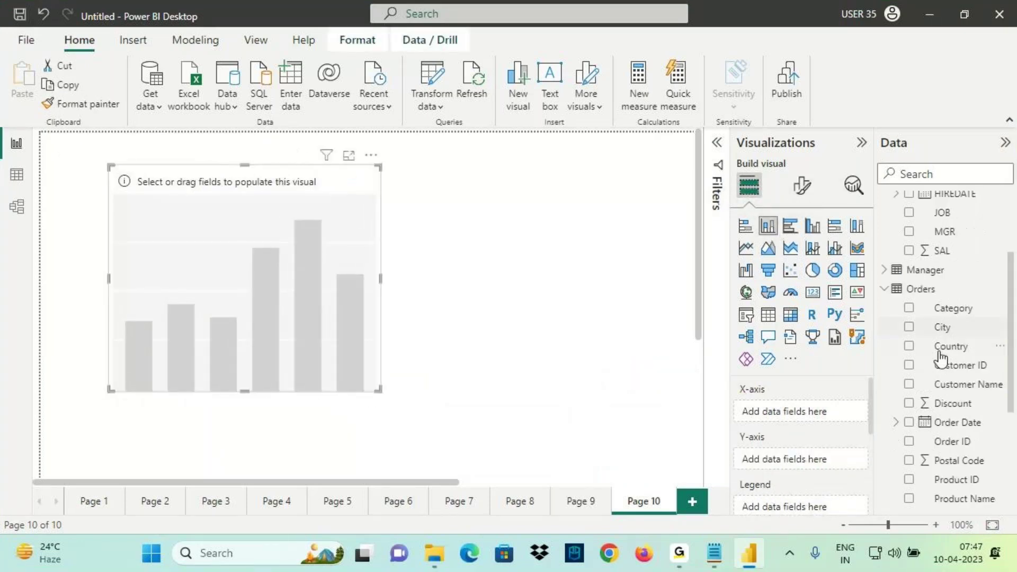
{"action": "left_click", "coordinate": [953, 309]}
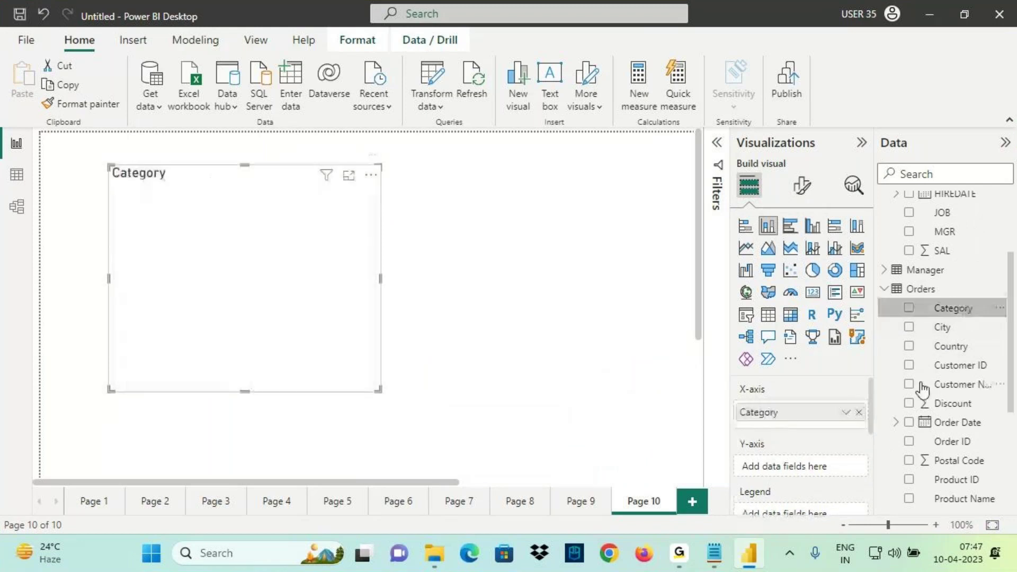
{"action": "scroll", "coordinate": [946, 392], "scroll_direction": "down", "scroll_amount": 3}
{"action": "left_click_drag", "start_coordinate": [945, 498], "coordinate": [782, 462]}
Step: Turn on data labels for the column chart
{"action": "left_click", "coordinate": [801, 186]}
{"action": "scroll", "coordinate": [822, 377], "scroll_direction": "down", "scroll_amount": 5}
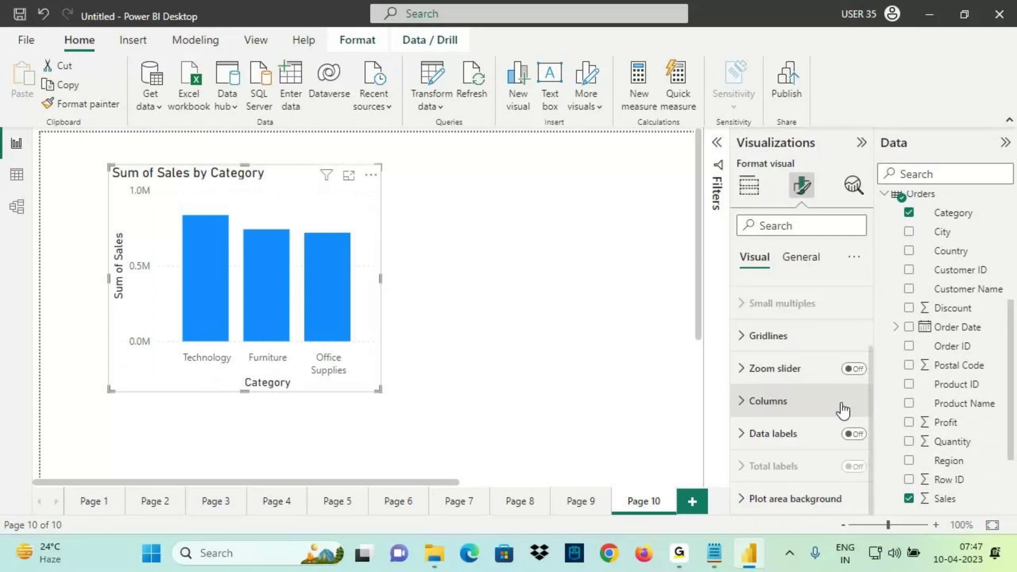
{"action": "left_click", "coordinate": [842, 435]}
{"action": "key", "text": "ctrl+2"}
{"action": "left_click_drag", "start_coordinate": [109, 167], "coordinate": [369, 388]}
{"action": "key", "text": "Escape"}
Step: Add Sub-Category and Product Name to the column chart's X-axis below Category
{"action": "left_click", "coordinate": [749, 185]}
{"action": "key", "text": "ctrl+2"}
{"action": "mouse_move", "coordinate": [745, 420]}
{"action": "left_mouse_down"}
{"action": "mouse_move", "coordinate": [790, 411]}
{"action": "mouse_move", "coordinate": [766, 389]}
{"action": "mouse_move", "coordinate": [784, 418]}
{"action": "left_mouse_up"}
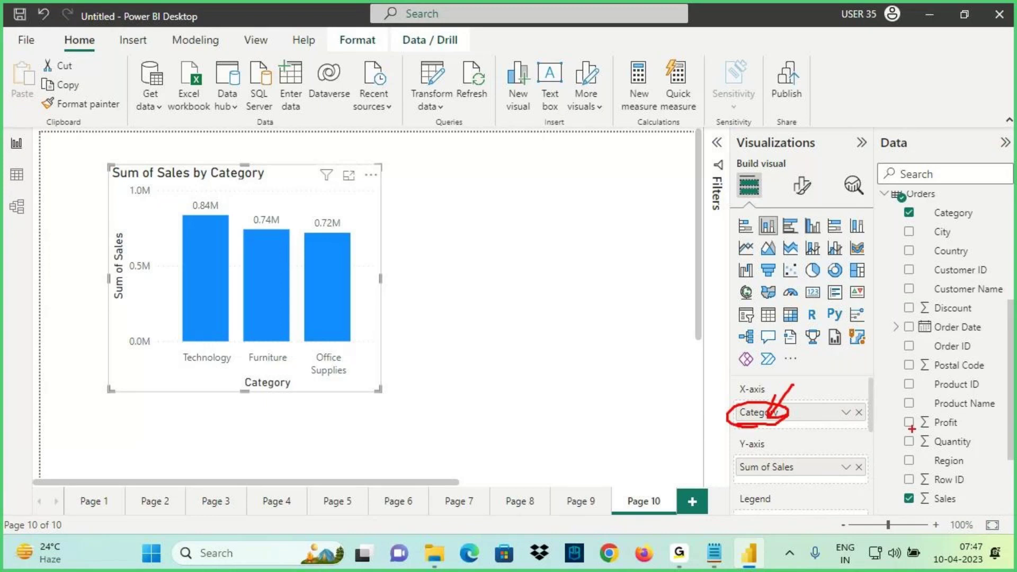
{"action": "key", "text": "Escape"}
{"action": "scroll", "coordinate": [927, 435], "scroll_direction": "down", "scroll_amount": 3}
{"action": "left_click_drag", "start_coordinate": [933, 500], "coordinate": [796, 430]}
{"action": "left_click_drag", "start_coordinate": [964, 307], "coordinate": [803, 443]}
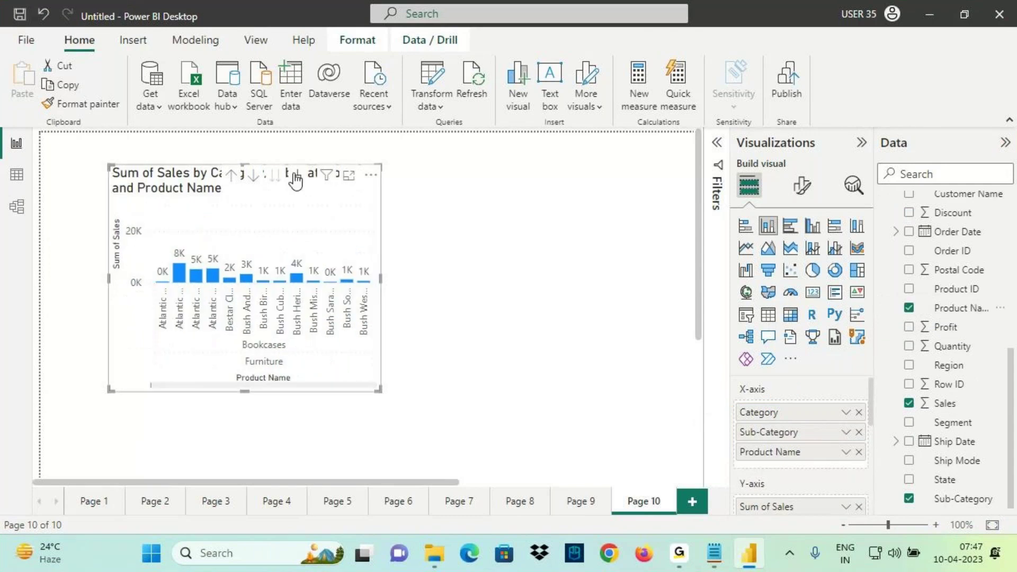
Step: Drill the column chart up two levels to Category and widen the chart
{"action": "left_click", "coordinate": [231, 175]}
{"action": "left_click", "coordinate": [231, 174]}
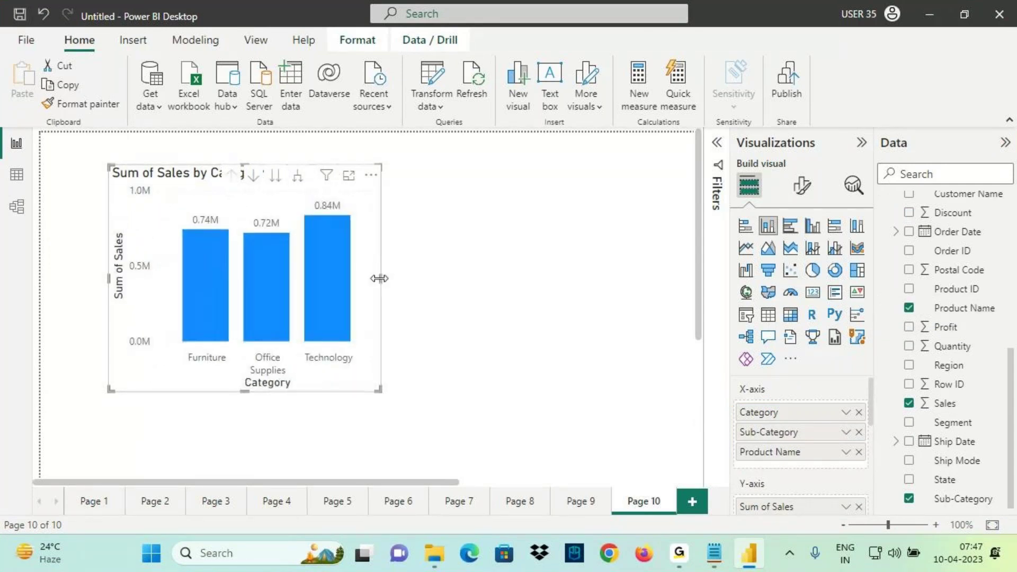
{"action": "left_click_drag", "start_coordinate": [379, 279], "coordinate": [448, 302]}
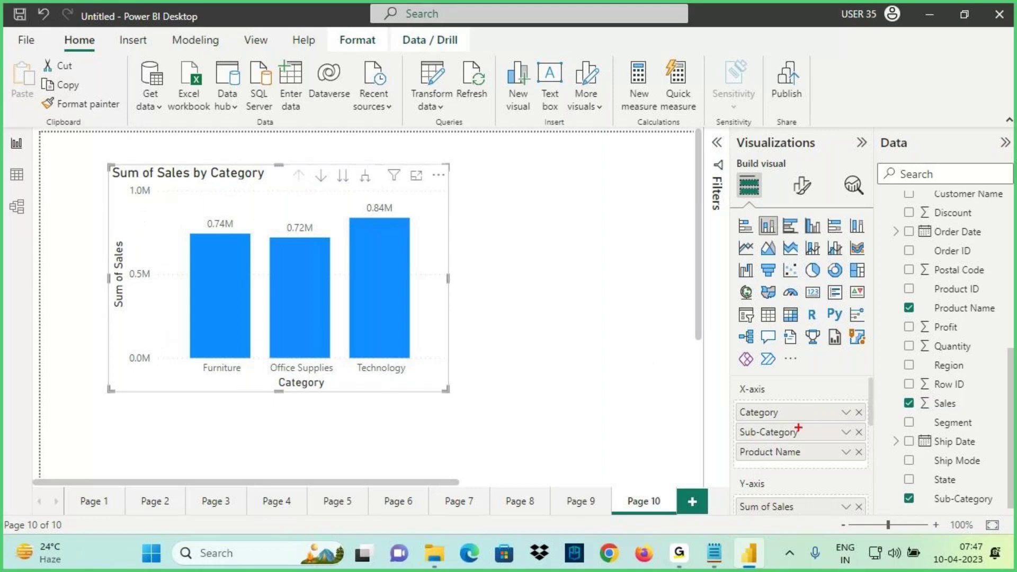
{"action": "mouse_move", "coordinate": [819, 401]}
{"action": "left_mouse_down"}
{"action": "mouse_move", "coordinate": [882, 460]}
{"action": "mouse_move", "coordinate": [821, 402]}
{"action": "left_mouse_up"}
{"action": "mouse_move", "coordinate": [801, 366]}
{"action": "left_mouse_down"}
{"action": "mouse_move", "coordinate": [802, 394]}
{"action": "mouse_move", "coordinate": [814, 387]}
{"action": "mouse_move", "coordinate": [726, 419]}
{"action": "mouse_move", "coordinate": [672, 384]}
{"action": "mouse_move", "coordinate": [701, 377]}
{"action": "mouse_move", "coordinate": [662, 421]}
{"action": "left_mouse_up"}
{"action": "mouse_move", "coordinate": [619, 327]}
{"action": "left_mouse_down"}
{"action": "mouse_move", "coordinate": [603, 364]}
{"action": "mouse_move", "coordinate": [653, 339]}
{"action": "left_mouse_up"}
{"action": "mouse_move", "coordinate": [645, 316]}
{"action": "left_mouse_down"}
{"action": "mouse_move", "coordinate": [650, 354]}
{"action": "mouse_move", "coordinate": [690, 301]}
{"action": "left_mouse_up"}
{"action": "left_click_drag", "start_coordinate": [612, 114], "coordinate": [652, 272]}
{"action": "left_click_drag", "start_coordinate": [698, 322], "coordinate": [741, 310]}
{"action": "mouse_move", "coordinate": [614, 116]}
{"action": "left_mouse_down"}
{"action": "mouse_move", "coordinate": [339, 159]}
{"action": "mouse_move", "coordinate": [388, 183]}
{"action": "left_mouse_up"}
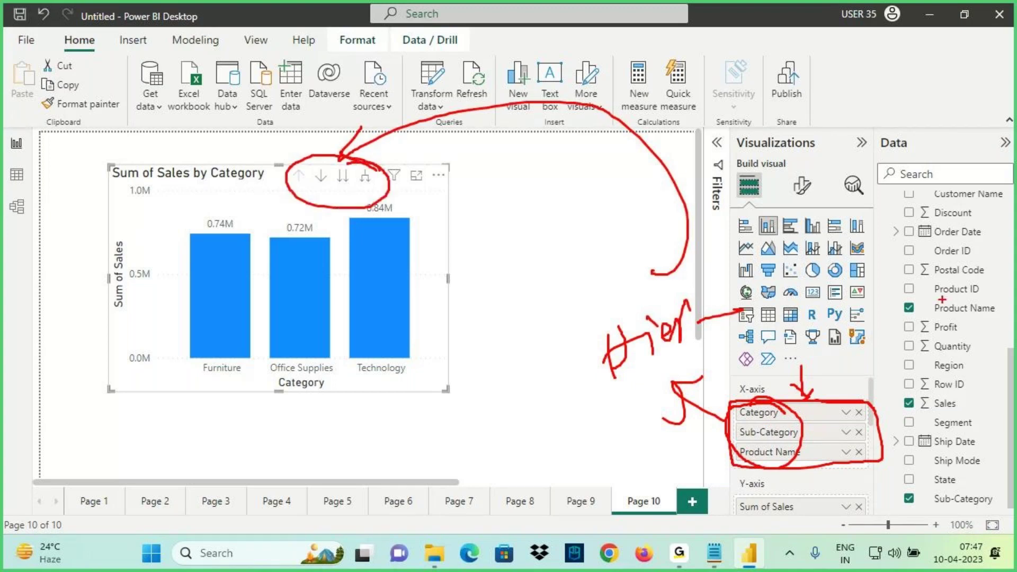
{"action": "left_click_drag", "start_coordinate": [978, 364], "coordinate": [768, 419]}
{"action": "left_click_drag", "start_coordinate": [707, 428], "coordinate": [1016, 424]}
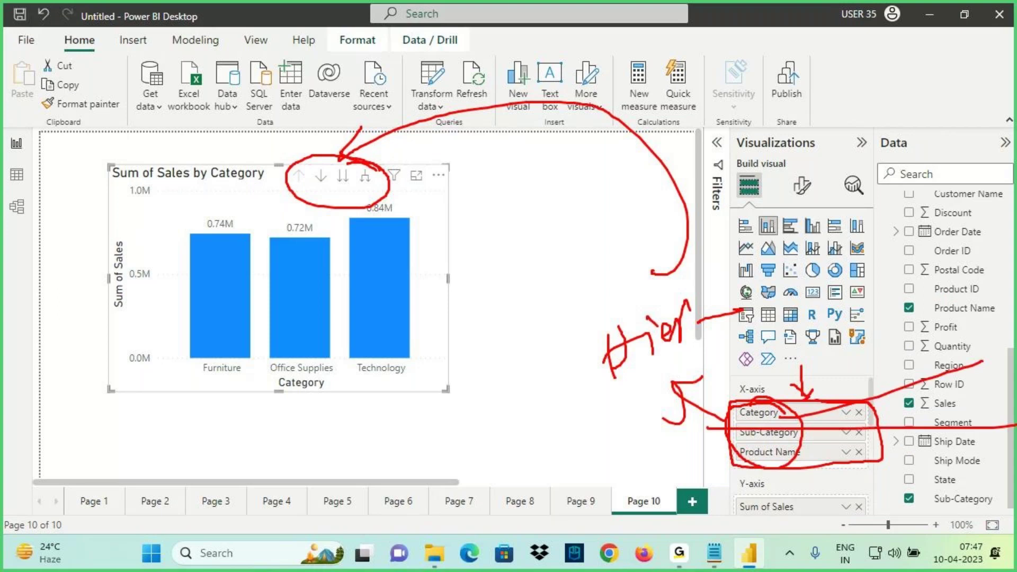
{"action": "left_click_drag", "start_coordinate": [1015, 490], "coordinate": [687, 403]}
{"action": "mouse_move", "coordinate": [924, 208]}
{"action": "left_mouse_down"}
{"action": "mouse_move", "coordinate": [925, 264]}
{"action": "mouse_move", "coordinate": [962, 232]}
{"action": "left_mouse_up"}
{"action": "left_click_drag", "start_coordinate": [941, 209], "coordinate": [940, 256]}
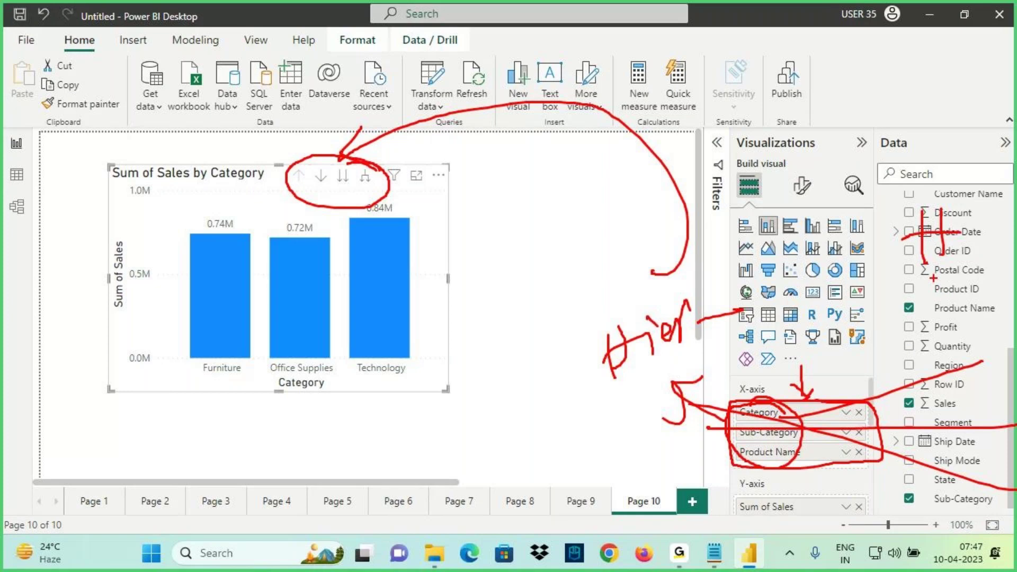
{"action": "left_click_drag", "start_coordinate": [809, 397], "coordinate": [827, 392]}
{"action": "left_click_drag", "start_coordinate": [951, 191], "coordinate": [775, 400]}
{"action": "left_click_drag", "start_coordinate": [766, 363], "coordinate": [770, 401]}
{"action": "left_click_drag", "start_coordinate": [836, 359], "coordinate": [804, 390]}
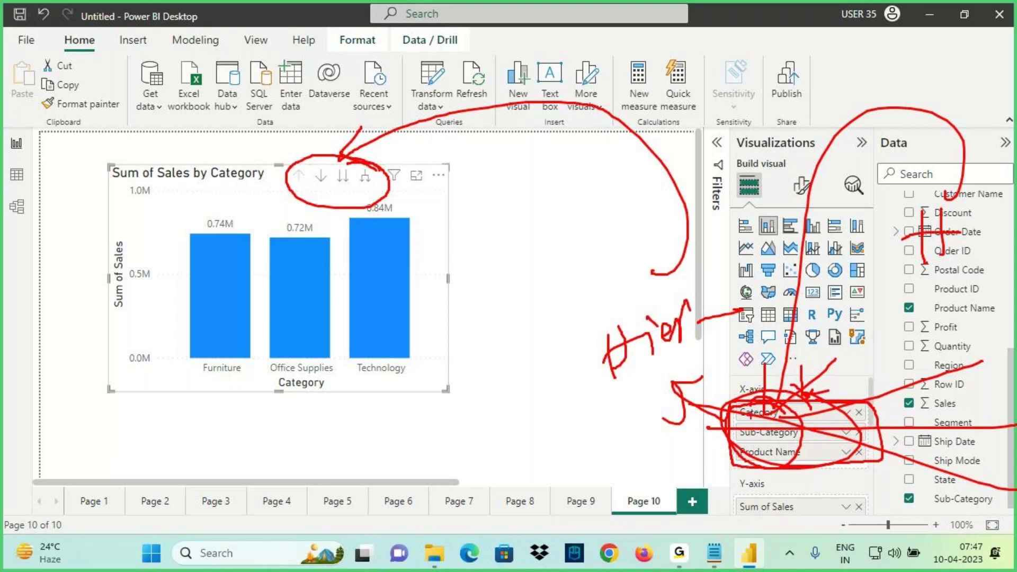
{"action": "key", "text": "Escape"}
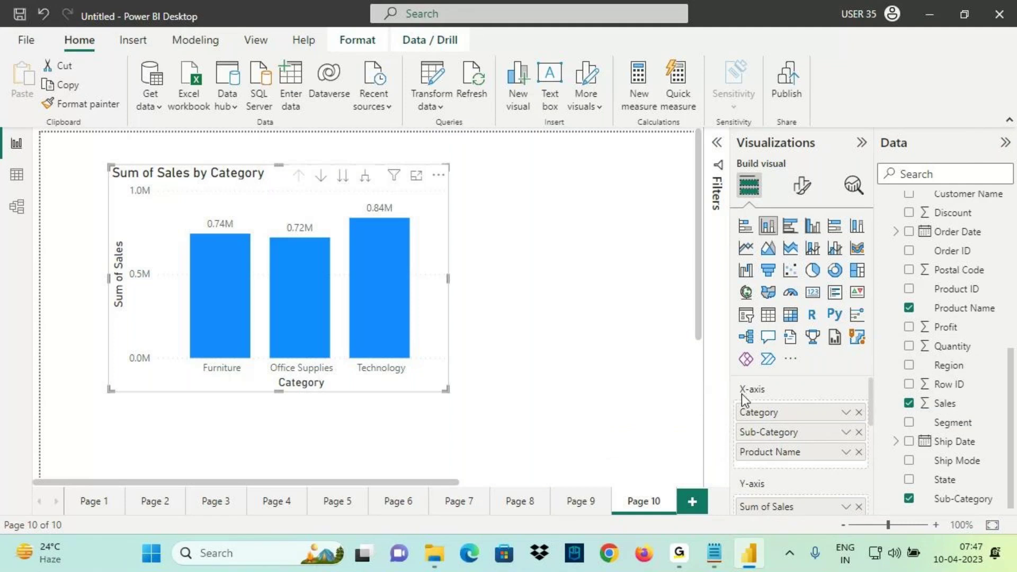
{"action": "key", "text": "ctrl+2"}
{"action": "mouse_move", "coordinate": [739, 408]}
{"action": "left_mouse_down"}
{"action": "mouse_move", "coordinate": [854, 465]}
{"action": "mouse_move", "coordinate": [846, 456]}
{"action": "left_mouse_up"}
{"action": "mouse_move", "coordinate": [782, 406]}
{"action": "left_mouse_down"}
{"action": "mouse_move", "coordinate": [744, 430]}
{"action": "mouse_move", "coordinate": [808, 445]}
{"action": "mouse_move", "coordinate": [723, 344]}
{"action": "left_mouse_up"}
{"action": "left_click_drag", "start_coordinate": [683, 334], "coordinate": [742, 333]}
{"action": "left_click_drag", "start_coordinate": [698, 336], "coordinate": [702, 371]}
{"action": "left_click_drag", "start_coordinate": [678, 268], "coordinate": [664, 316]}
{"action": "left_click_drag", "start_coordinate": [642, 301], "coordinate": [681, 283]}
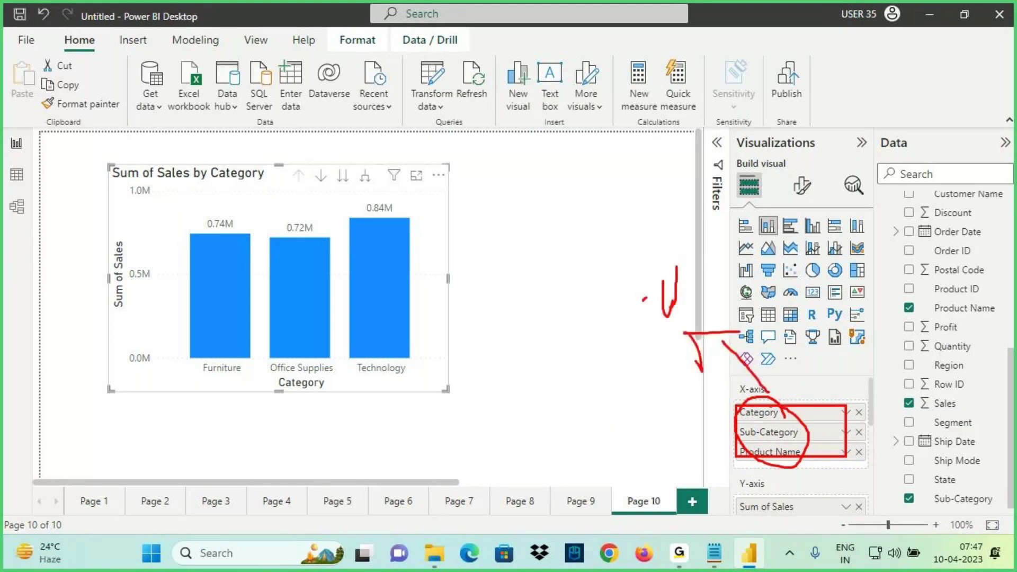
{"action": "left_click_drag", "start_coordinate": [603, 327], "coordinate": [702, 258]}
{"action": "mouse_move", "coordinate": [633, 223]}
{"action": "left_mouse_down"}
{"action": "mouse_move", "coordinate": [603, 326]}
{"action": "mouse_move", "coordinate": [339, 164]}
{"action": "left_mouse_up"}
{"action": "mouse_move", "coordinate": [335, 145]}
{"action": "left_mouse_down"}
{"action": "mouse_move", "coordinate": [268, 188]}
{"action": "mouse_move", "coordinate": [391, 185]}
{"action": "mouse_move", "coordinate": [311, 166]}
{"action": "left_mouse_up"}
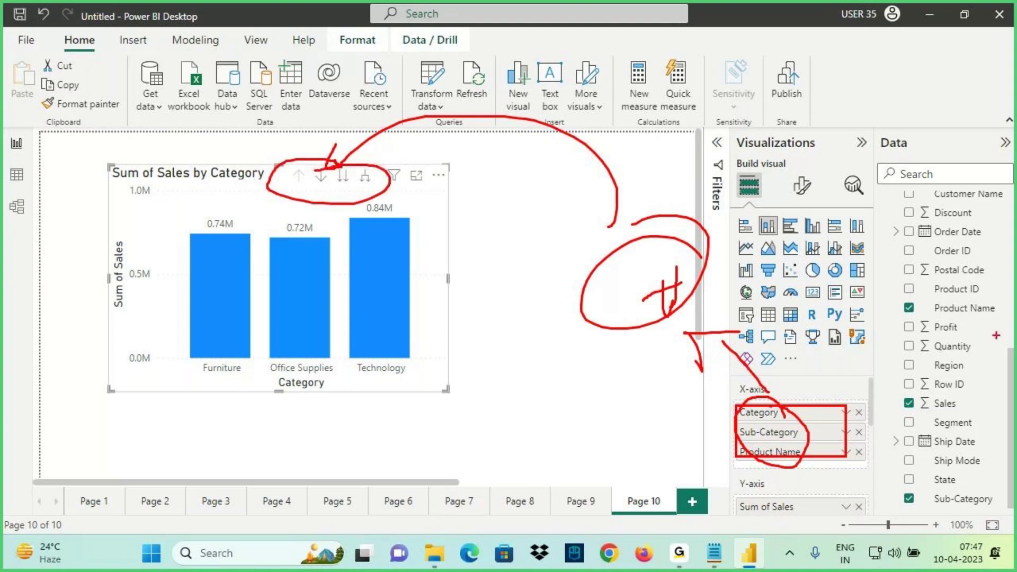
{"action": "left_click_drag", "start_coordinate": [959, 347], "coordinate": [771, 422]}
{"action": "left_click_drag", "start_coordinate": [943, 398], "coordinate": [814, 417]}
{"action": "left_click_drag", "start_coordinate": [901, 441], "coordinate": [775, 454]}
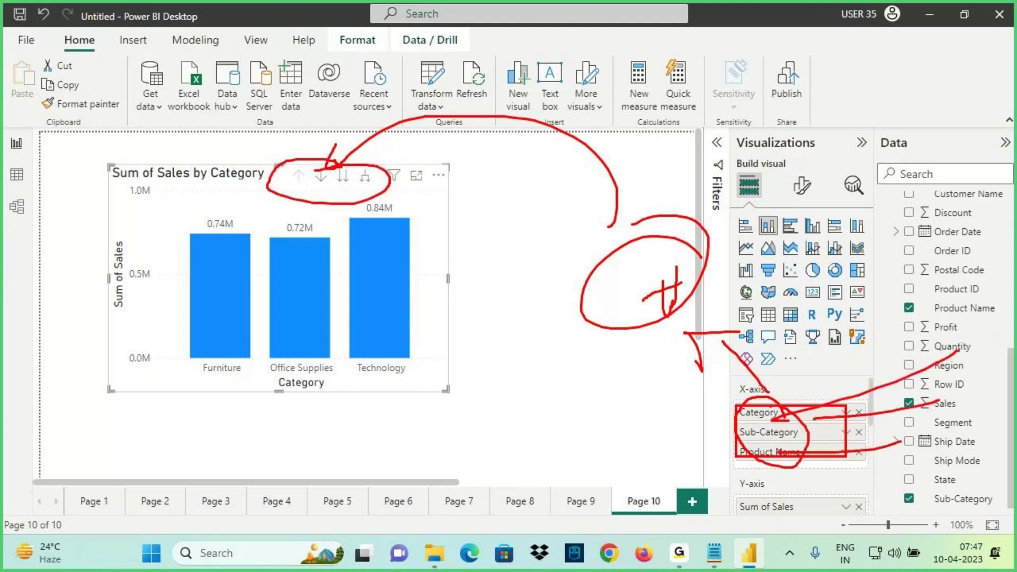
{"action": "left_click_drag", "start_coordinate": [757, 406], "coordinate": [851, 496]}
{"action": "left_click_drag", "start_coordinate": [808, 413], "coordinate": [618, 449]}
{"action": "left_click_drag", "start_coordinate": [617, 449], "coordinate": [634, 469]}
{"action": "left_click_drag", "start_coordinate": [553, 418], "coordinate": [557, 452]}
{"action": "left_click_drag", "start_coordinate": [568, 410], "coordinate": [572, 449]}
{"action": "left_click_drag", "start_coordinate": [538, 437], "coordinate": [587, 427]}
{"action": "mouse_move", "coordinate": [529, 454]}
{"action": "left_mouse_down"}
{"action": "mouse_move", "coordinate": [589, 409]}
{"action": "mouse_move", "coordinate": [605, 325]}
{"action": "mouse_move", "coordinate": [734, 413]}
{"action": "left_mouse_up"}
{"action": "key", "text": "Escape"}
Step: Open Page 9 and select the pie chart to examine its legend fields
{"action": "left_click", "coordinate": [591, 502]}
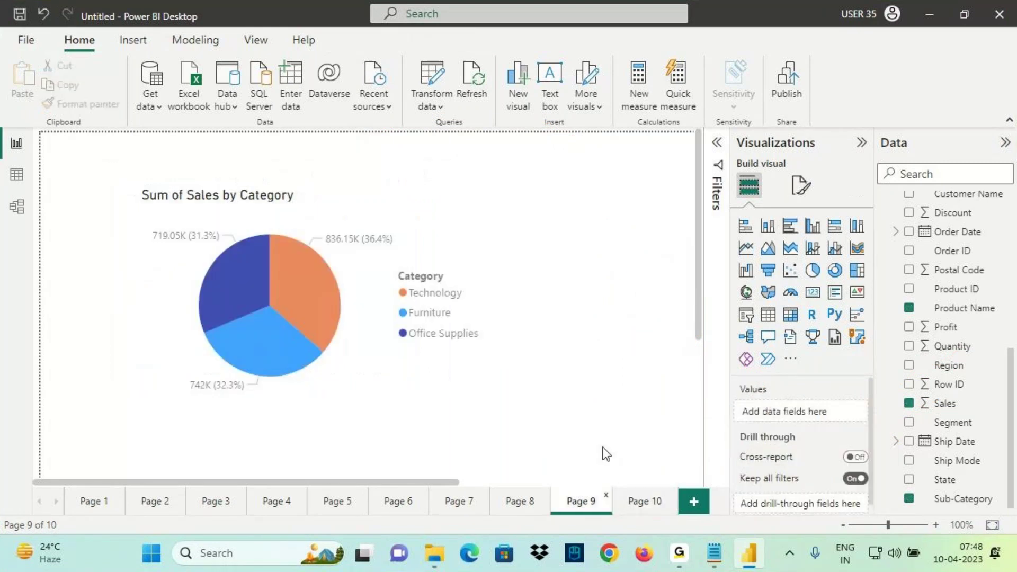
{"action": "left_click", "coordinate": [212, 254]}
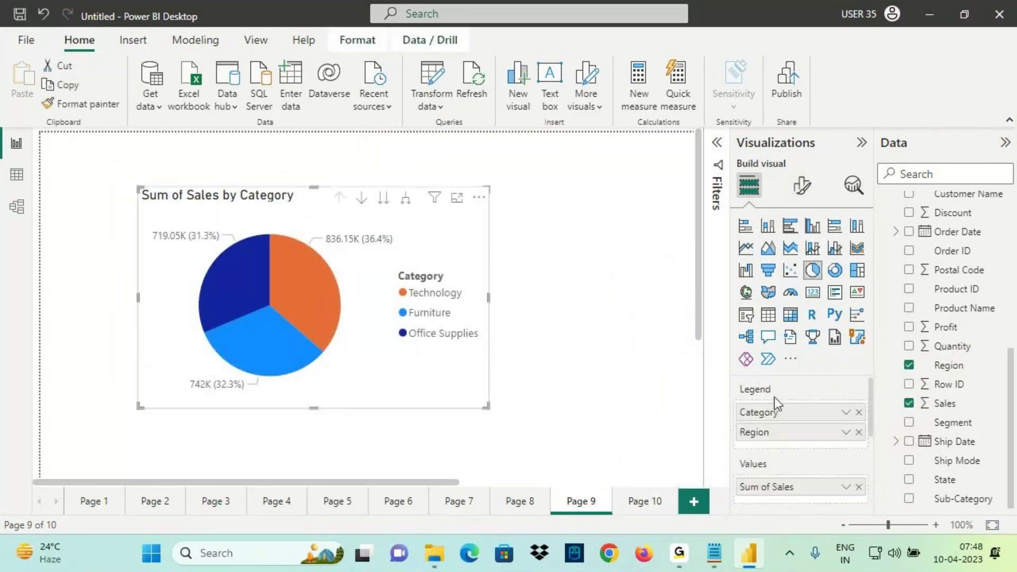
{"action": "left_click_drag", "start_coordinate": [762, 410], "coordinate": [677, 413]}
{"action": "mouse_move", "coordinate": [784, 400]}
{"action": "left_mouse_down"}
{"action": "mouse_move", "coordinate": [787, 371]}
{"action": "mouse_move", "coordinate": [705, 382]}
{"action": "mouse_move", "coordinate": [763, 405]}
{"action": "left_mouse_up"}
{"action": "left_click_drag", "start_coordinate": [659, 328], "coordinate": [701, 419]}
{"action": "mouse_move", "coordinate": [716, 352]}
{"action": "left_mouse_down"}
{"action": "mouse_move", "coordinate": [704, 419]}
{"action": "mouse_move", "coordinate": [787, 417]}
{"action": "left_mouse_up"}
{"action": "left_click_drag", "start_coordinate": [730, 434], "coordinate": [787, 438]}
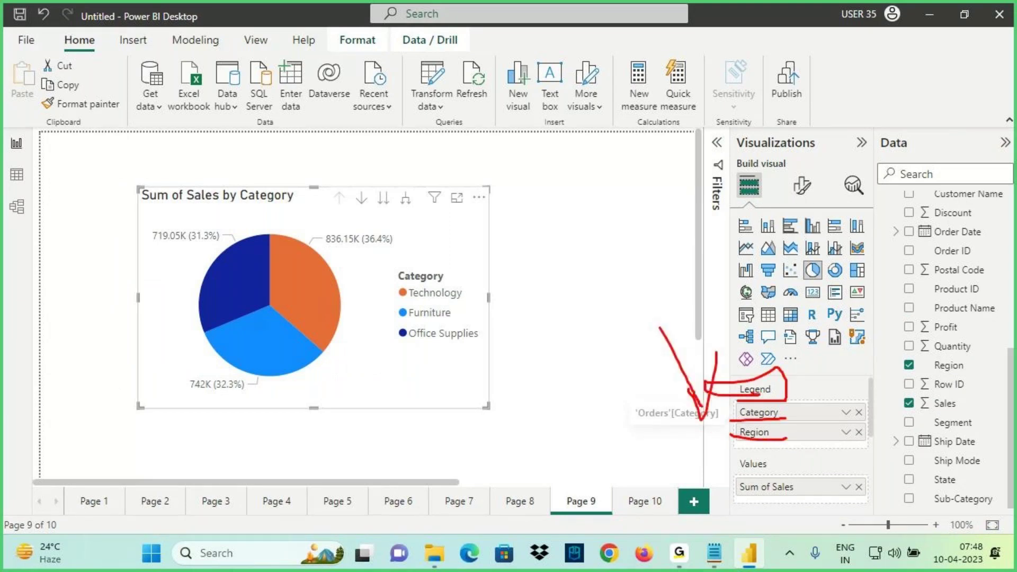
{"action": "mouse_move", "coordinate": [796, 379]}
{"action": "left_mouse_down"}
{"action": "mouse_move", "coordinate": [822, 373]}
{"action": "mouse_move", "coordinate": [813, 380]}
{"action": "left_mouse_up"}
{"action": "left_click_drag", "start_coordinate": [838, 337], "coordinate": [841, 370]}
{"action": "left_click_drag", "start_coordinate": [836, 337], "coordinate": [843, 373]}
{"action": "mouse_move", "coordinate": [734, 425]}
{"action": "left_mouse_down"}
{"action": "mouse_move", "coordinate": [794, 423]}
{"action": "mouse_move", "coordinate": [792, 442]}
{"action": "left_mouse_up"}
{"action": "key", "text": "Escape"}
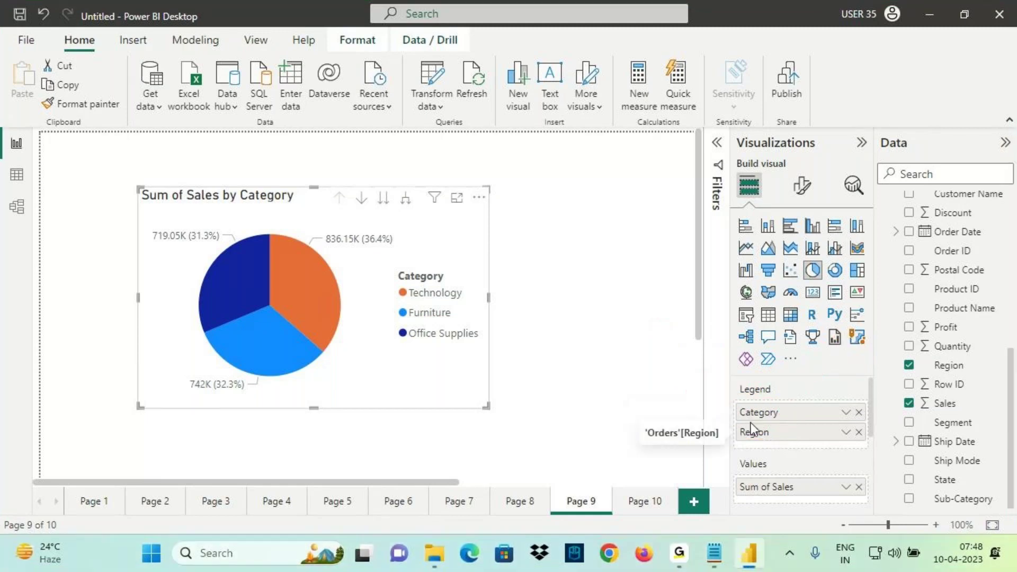
{"action": "key", "text": "ctrl+2"}
{"action": "mouse_move", "coordinate": [737, 419]}
{"action": "left_mouse_down"}
{"action": "mouse_move", "coordinate": [770, 421]}
{"action": "mouse_move", "coordinate": [781, 441]}
{"action": "mouse_move", "coordinate": [721, 427]}
{"action": "mouse_move", "coordinate": [790, 415]}
{"action": "mouse_move", "coordinate": [748, 405]}
{"action": "mouse_move", "coordinate": [631, 333]}
{"action": "mouse_move", "coordinate": [576, 334]}
{"action": "left_mouse_up"}
{"action": "mouse_move", "coordinate": [614, 321]}
{"action": "left_mouse_down"}
{"action": "mouse_move", "coordinate": [575, 334]}
{"action": "mouse_move", "coordinate": [594, 351]}
{"action": "left_mouse_up"}
{"action": "mouse_move", "coordinate": [587, 258]}
{"action": "left_mouse_down"}
{"action": "mouse_move", "coordinate": [590, 298]}
{"action": "mouse_move", "coordinate": [598, 292]}
{"action": "left_mouse_up"}
{"action": "mouse_move", "coordinate": [574, 283]}
{"action": "left_mouse_down"}
{"action": "mouse_move", "coordinate": [622, 278]}
{"action": "mouse_move", "coordinate": [636, 259]}
{"action": "mouse_move", "coordinate": [669, 259]}
{"action": "left_mouse_up"}
{"action": "mouse_move", "coordinate": [660, 273]}
{"action": "left_mouse_down"}
{"action": "mouse_move", "coordinate": [692, 231]}
{"action": "mouse_move", "coordinate": [553, 276]}
{"action": "mouse_move", "coordinate": [691, 233]}
{"action": "mouse_move", "coordinate": [793, 353]}
{"action": "mouse_move", "coordinate": [771, 387]}
{"action": "mouse_move", "coordinate": [823, 374]}
{"action": "left_mouse_up"}
{"action": "left_click_drag", "start_coordinate": [739, 439], "coordinate": [792, 441]}
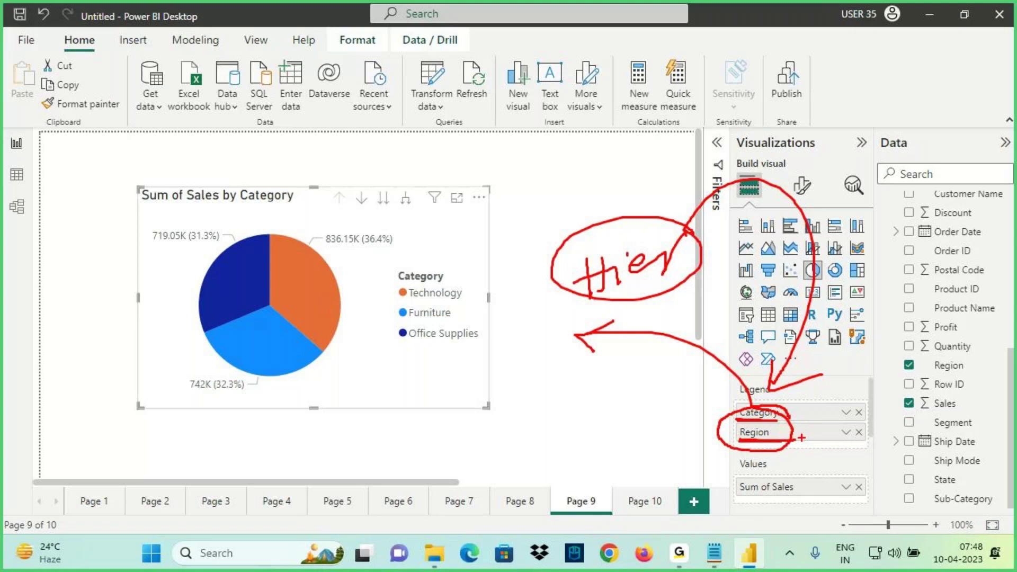
{"action": "mouse_move", "coordinate": [602, 173]}
{"action": "left_mouse_down"}
{"action": "mouse_move", "coordinate": [603, 237]}
{"action": "mouse_move", "coordinate": [577, 200]}
{"action": "mouse_move", "coordinate": [641, 194]}
{"action": "left_mouse_up"}
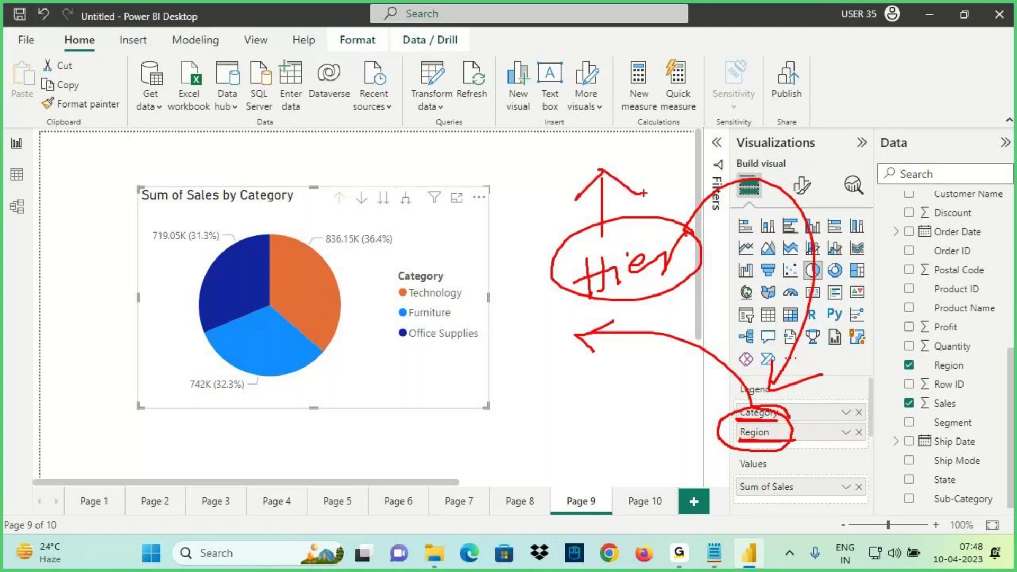
{"action": "left_click_drag", "start_coordinate": [592, 89], "coordinate": [572, 130]}
{"action": "mouse_move", "coordinate": [577, 100]}
{"action": "left_mouse_down"}
{"action": "mouse_move", "coordinate": [598, 134]}
{"action": "mouse_move", "coordinate": [662, 125]}
{"action": "mouse_move", "coordinate": [694, 103]}
{"action": "mouse_move", "coordinate": [754, 118]}
{"action": "mouse_move", "coordinate": [775, 80]}
{"action": "left_mouse_up"}
{"action": "left_click_drag", "start_coordinate": [698, 94], "coordinate": [771, 86]}
{"action": "mouse_move", "coordinate": [826, 84]}
{"action": "left_mouse_down"}
{"action": "mouse_move", "coordinate": [864, 119]}
{"action": "mouse_move", "coordinate": [890, 87]}
{"action": "mouse_move", "coordinate": [931, 74]}
{"action": "mouse_move", "coordinate": [912, 119]}
{"action": "left_mouse_up"}
{"action": "left_click_drag", "start_coordinate": [732, 422], "coordinate": [771, 422]}
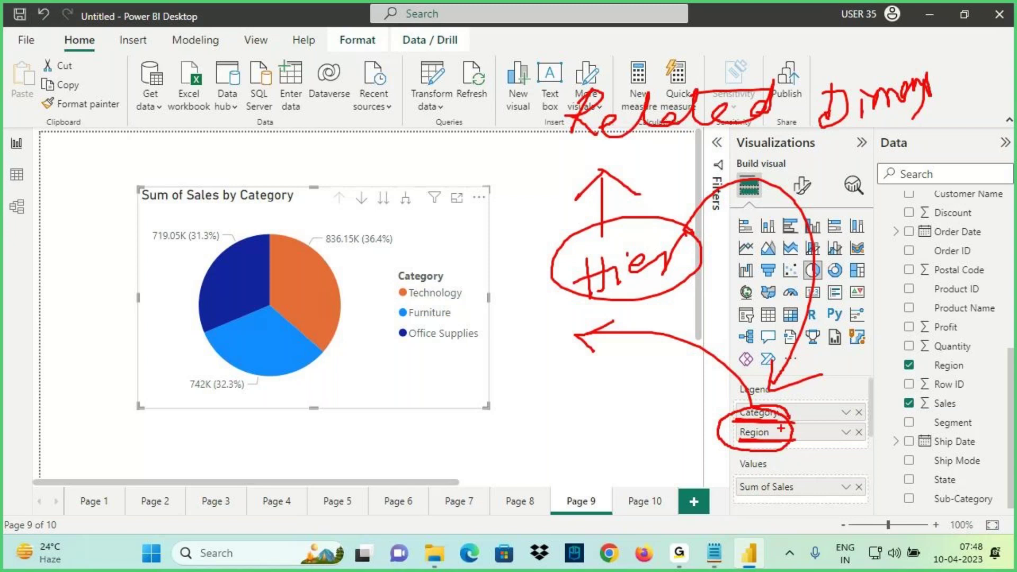
{"action": "left_click_drag", "start_coordinate": [780, 407], "coordinate": [792, 439]}
{"action": "mouse_move", "coordinate": [786, 395]}
{"action": "left_mouse_down"}
{"action": "mouse_move", "coordinate": [742, 439]}
{"action": "mouse_move", "coordinate": [713, 403]}
{"action": "left_mouse_up"}
{"action": "mouse_move", "coordinate": [942, 368]}
{"action": "left_mouse_down"}
{"action": "mouse_move", "coordinate": [776, 432]}
{"action": "mouse_move", "coordinate": [790, 447]}
{"action": "left_mouse_up"}
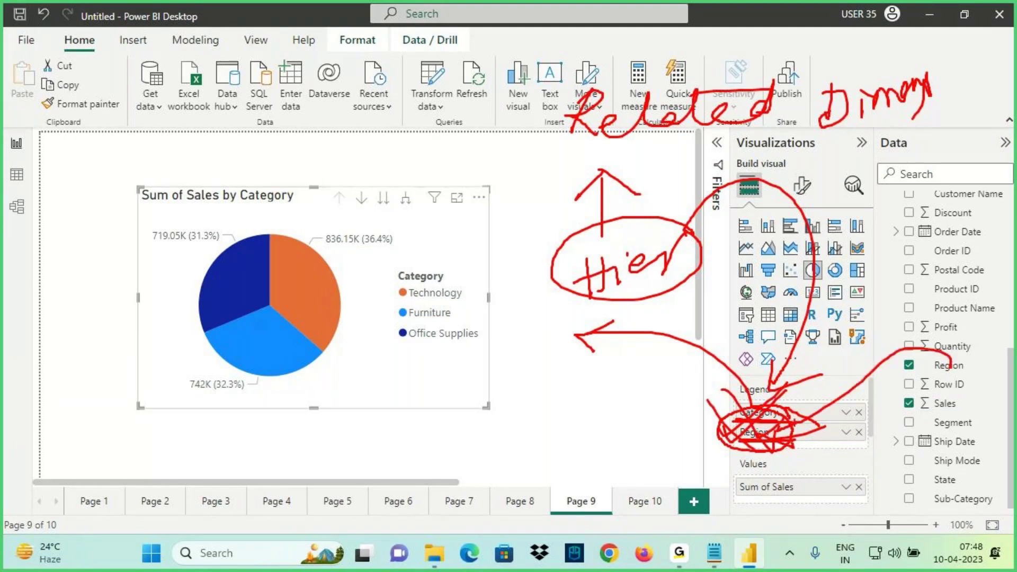
{"action": "key", "text": "Escape"}
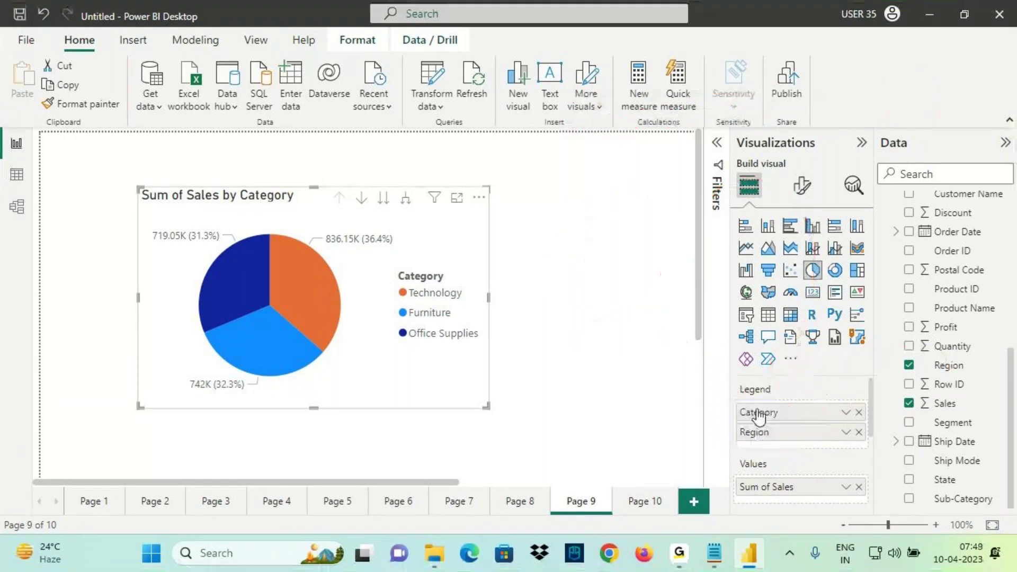
Step: Return to Page 10 and select the column chart to examine its X-axis fields
{"action": "left_click", "coordinate": [654, 510]}
{"action": "left_click", "coordinate": [438, 262]}
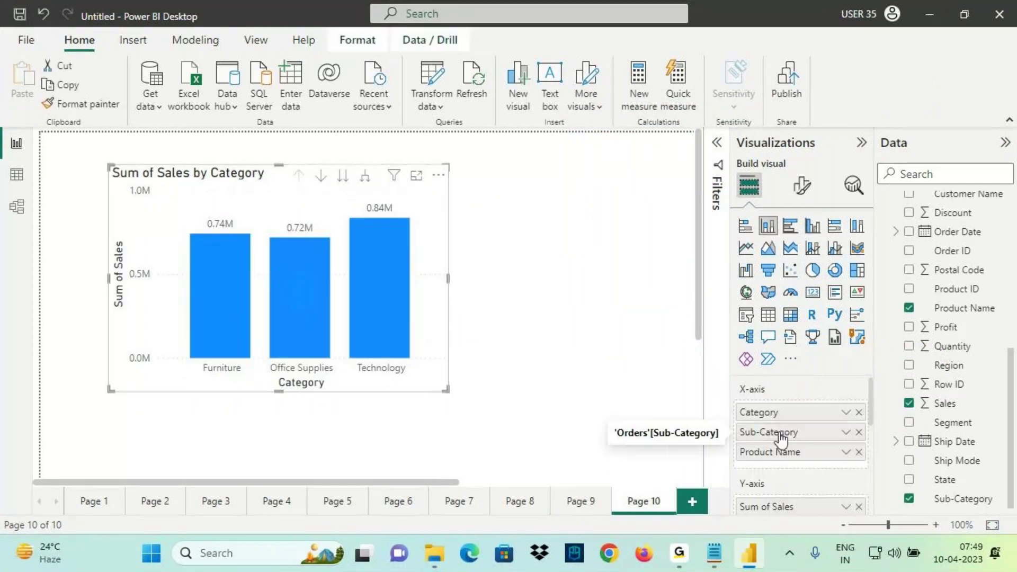
{"action": "key", "text": "ctrl+2"}
{"action": "mouse_move", "coordinate": [734, 408]}
{"action": "left_mouse_down"}
{"action": "mouse_move", "coordinate": [805, 469]}
{"action": "mouse_move", "coordinate": [822, 470]}
{"action": "left_mouse_up"}
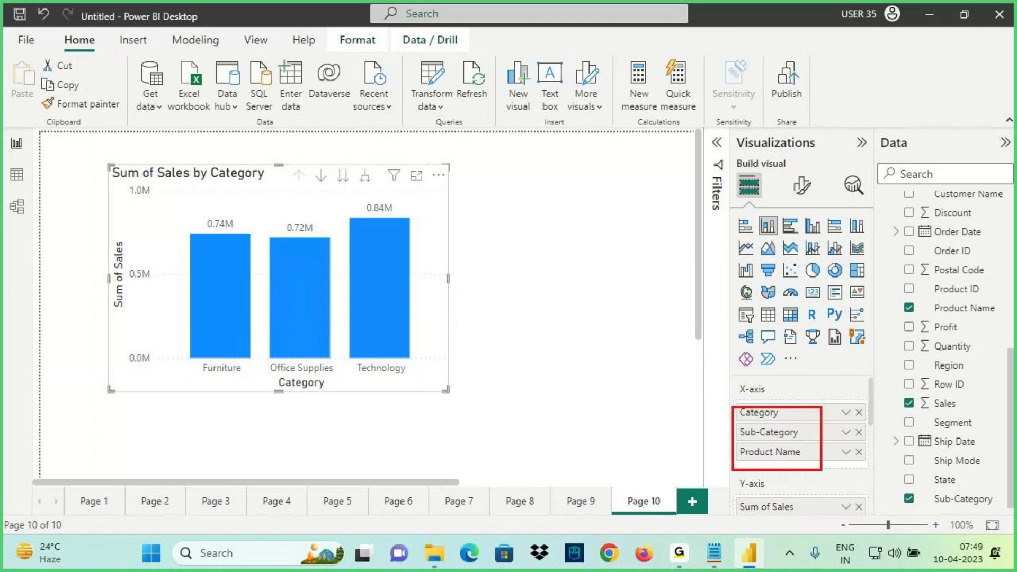
{"action": "left_click_drag", "start_coordinate": [665, 371], "coordinate": [736, 423]}
{"action": "mouse_move", "coordinate": [790, 402]}
{"action": "left_mouse_down"}
{"action": "mouse_move", "coordinate": [774, 380]}
{"action": "mouse_move", "coordinate": [804, 404]}
{"action": "left_mouse_up"}
{"action": "mouse_move", "coordinate": [738, 422]}
{"action": "left_mouse_down"}
{"action": "mouse_move", "coordinate": [800, 421]}
{"action": "mouse_move", "coordinate": [777, 439]}
{"action": "mouse_move", "coordinate": [798, 439]}
{"action": "left_mouse_up"}
{"action": "left_click_drag", "start_coordinate": [741, 466], "coordinate": [807, 461]}
{"action": "mouse_move", "coordinate": [770, 379]}
{"action": "left_mouse_down"}
{"action": "mouse_move", "coordinate": [821, 456]}
{"action": "mouse_move", "coordinate": [724, 440]}
{"action": "mouse_move", "coordinate": [778, 390]}
{"action": "left_mouse_up"}
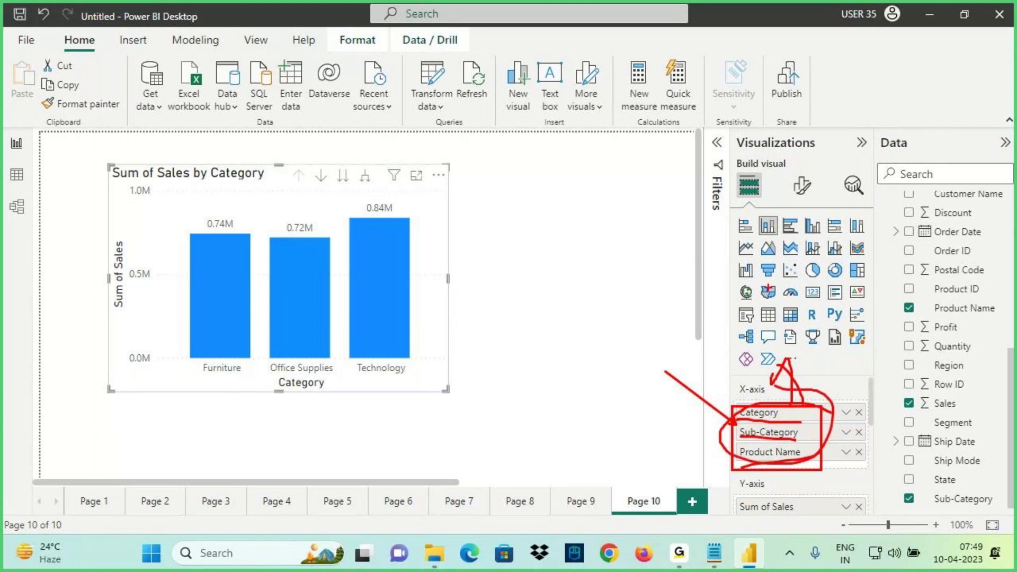
{"action": "left_click_drag", "start_coordinate": [612, 142], "coordinate": [793, 327]}
{"action": "left_click_drag", "start_coordinate": [614, 141], "coordinate": [403, 289]}
{"action": "left_click_drag", "start_coordinate": [400, 242], "coordinate": [493, 305]}
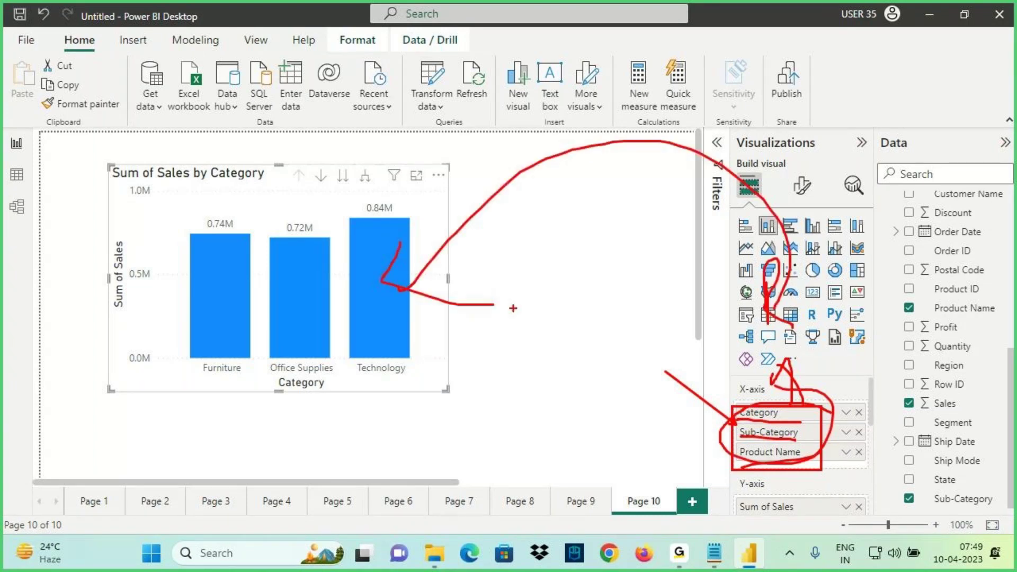
{"action": "key", "text": "Escape"}
Step: Open Page 9 again and select the Sum of Sales by Category pie chart
{"action": "left_click", "coordinate": [581, 500]}
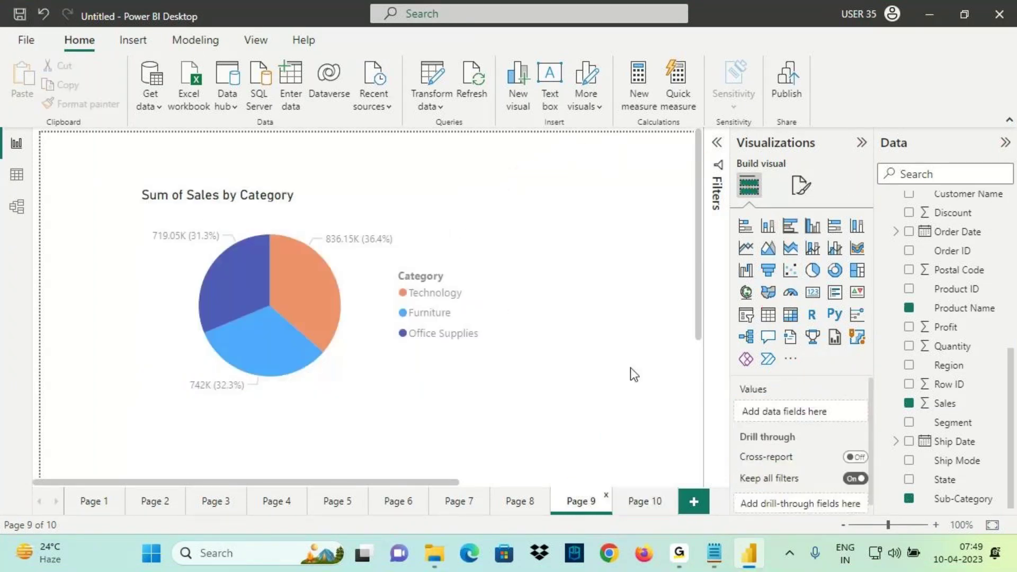
{"action": "left_click", "coordinate": [400, 279]}
{"action": "key", "text": "ctrl+2"}
{"action": "left_click_drag", "start_coordinate": [788, 402], "coordinate": [702, 449]}
{"action": "left_click_drag", "start_coordinate": [710, 398], "coordinate": [783, 457]}
{"action": "key", "text": "Escape"}
{"action": "key", "text": "ctrl+2"}
{"action": "left_click_drag", "start_coordinate": [732, 400], "coordinate": [789, 395]}
{"action": "mouse_move", "coordinate": [714, 366]}
{"action": "left_mouse_down"}
{"action": "mouse_move", "coordinate": [737, 392]}
{"action": "mouse_move", "coordinate": [678, 408]}
{"action": "left_mouse_up"}
{"action": "mouse_move", "coordinate": [763, 427]}
{"action": "left_mouse_down"}
{"action": "mouse_move", "coordinate": [739, 443]}
{"action": "mouse_move", "coordinate": [770, 445]}
{"action": "left_mouse_up"}
{"action": "key", "text": "Escape"}
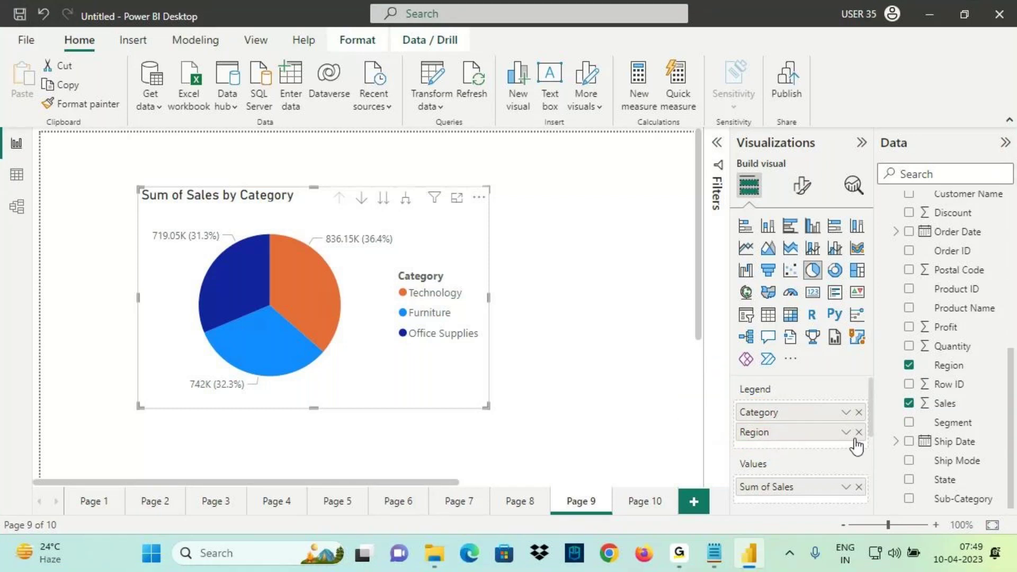
Step: Replace Region with Sub-Category in the pie chart's legend, below Category
{"action": "left_click", "coordinate": [859, 432]}
{"action": "left_click_drag", "start_coordinate": [963, 498], "coordinate": [789, 448]}
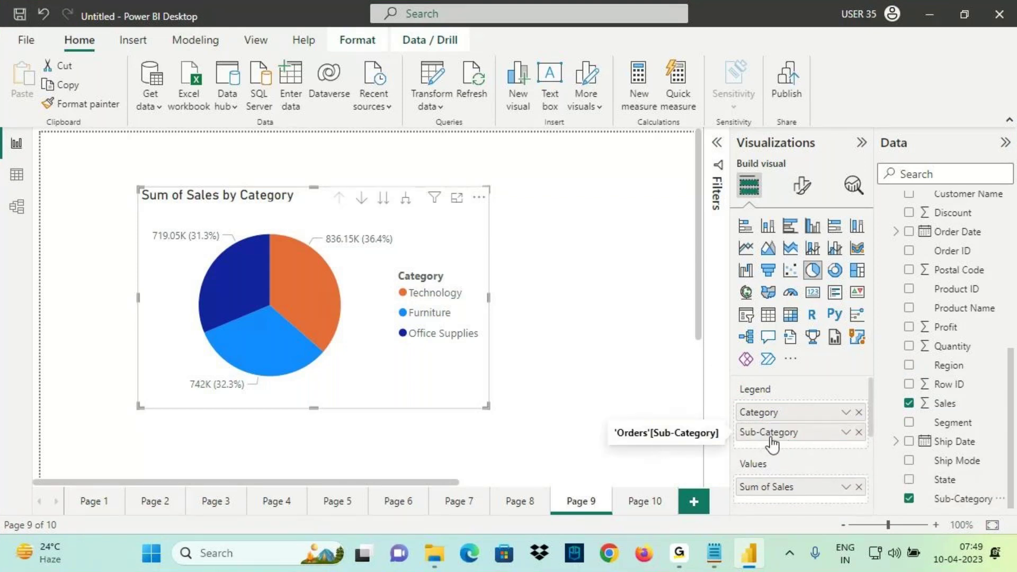
{"action": "mouse_move", "coordinate": [731, 422]}
{"action": "left_mouse_down"}
{"action": "mouse_move", "coordinate": [789, 421]}
{"action": "mouse_move", "coordinate": [752, 448]}
{"action": "mouse_move", "coordinate": [464, 152]}
{"action": "mouse_move", "coordinate": [410, 184]}
{"action": "mouse_move", "coordinate": [313, 195]}
{"action": "mouse_move", "coordinate": [426, 194]}
{"action": "left_mouse_up"}
{"action": "left_click_drag", "start_coordinate": [380, 150], "coordinate": [397, 183]}
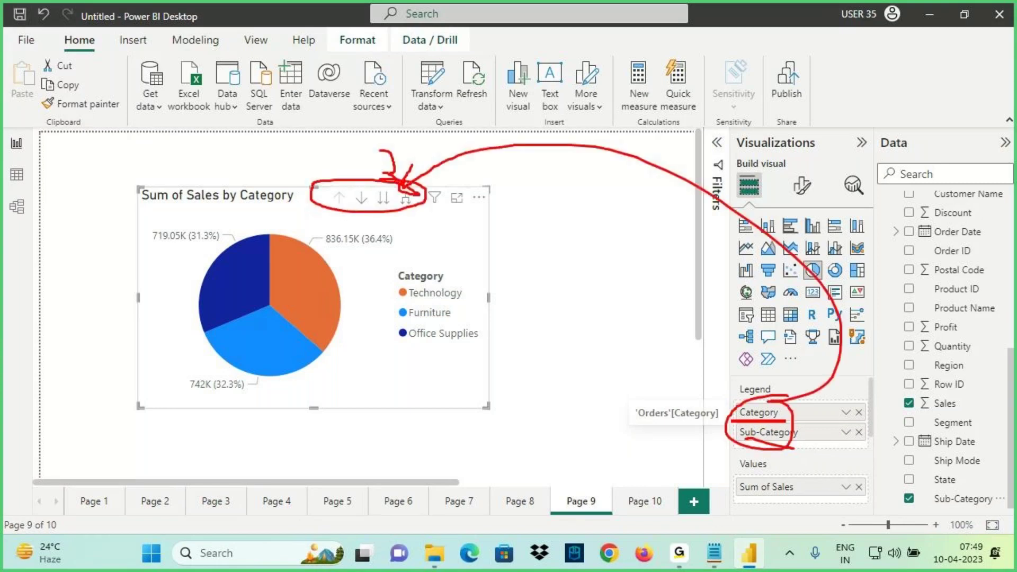
{"action": "key", "text": "Escape"}
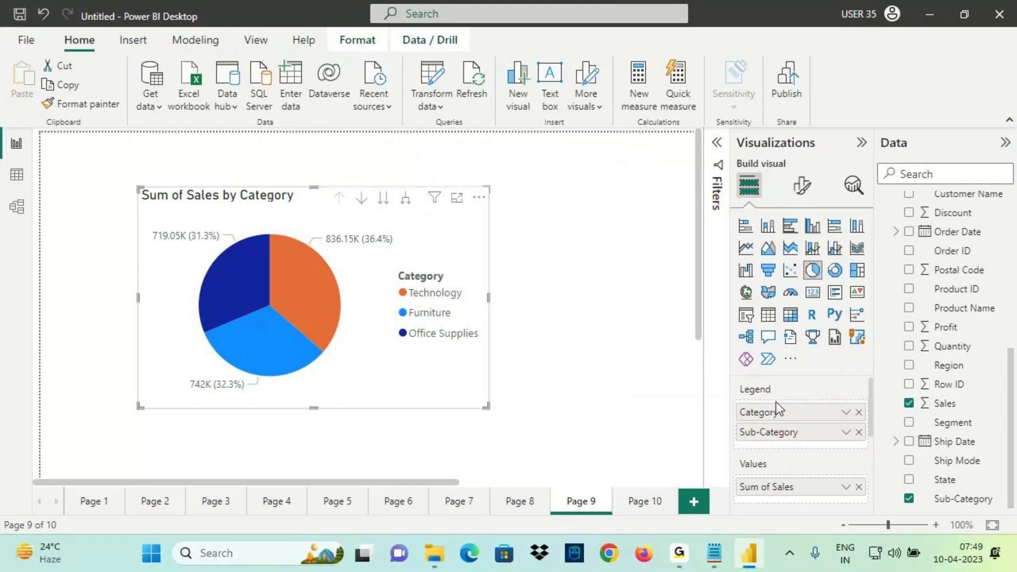
{"action": "key", "text": "ctrl+2"}
{"action": "left_click_drag", "start_coordinate": [722, 403], "coordinate": [766, 401]}
{"action": "left_click_drag", "start_coordinate": [778, 392], "coordinate": [819, 374]}
{"action": "left_click_drag", "start_coordinate": [796, 372], "coordinate": [800, 397]}
{"action": "left_click_drag", "start_coordinate": [825, 357], "coordinate": [849, 371]}
{"action": "mouse_move", "coordinate": [858, 342]}
{"action": "left_mouse_down"}
{"action": "mouse_move", "coordinate": [858, 357]}
{"action": "mouse_move", "coordinate": [896, 317]}
{"action": "mouse_move", "coordinate": [906, 329]}
{"action": "mouse_move", "coordinate": [919, 325]}
{"action": "mouse_move", "coordinate": [925, 302]}
{"action": "left_mouse_up"}
{"action": "left_click_drag", "start_coordinate": [691, 399], "coordinate": [688, 446]}
{"action": "mouse_move", "coordinate": [689, 397]}
{"action": "left_mouse_down"}
{"action": "mouse_move", "coordinate": [754, 436]}
{"action": "mouse_move", "coordinate": [776, 402]}
{"action": "mouse_move", "coordinate": [813, 395]}
{"action": "left_mouse_up"}
{"action": "left_click_drag", "start_coordinate": [736, 442], "coordinate": [809, 435]}
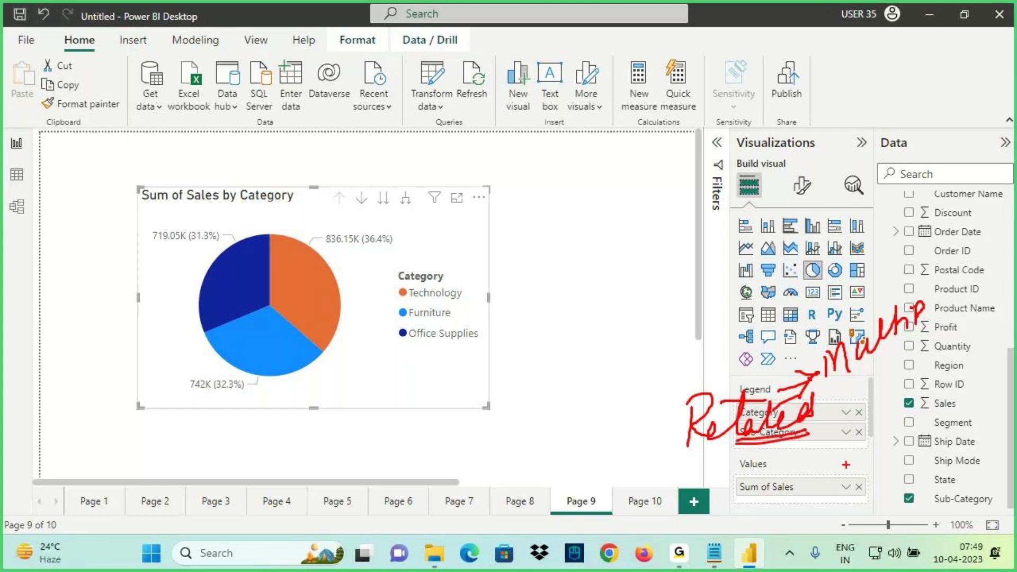
Step: Remove Sub-Category from the pie chart's legend and check the Category, Region requirement in the Notepad notes
{"action": "key", "text": "Escape"}
{"action": "left_click", "coordinate": [859, 432]}
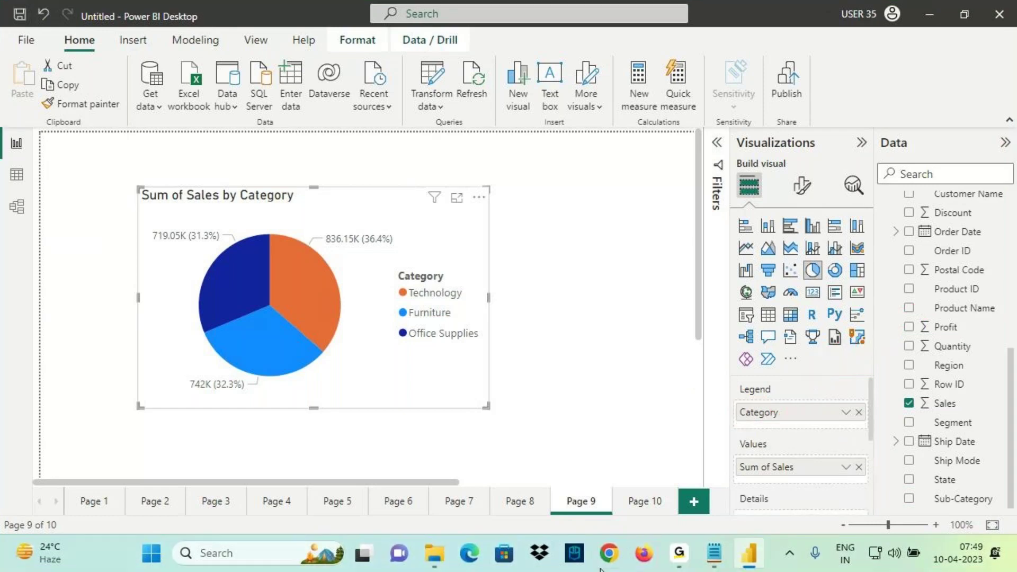
{"action": "left_click", "coordinate": [715, 553]}
{"action": "left_click_drag", "start_coordinate": [137, 366], "coordinate": [168, 373]}
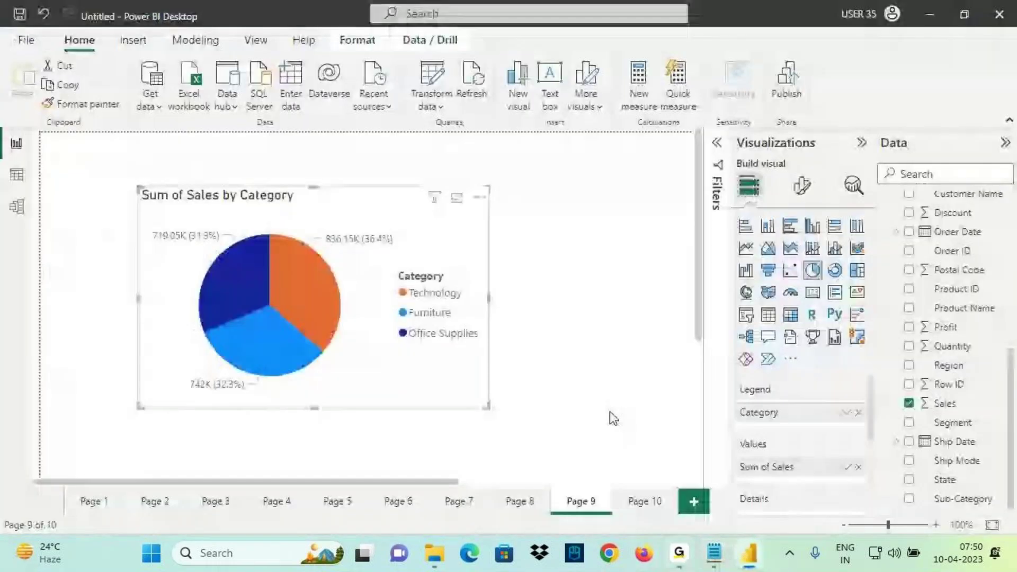
{"action": "left_click", "coordinate": [748, 553]}
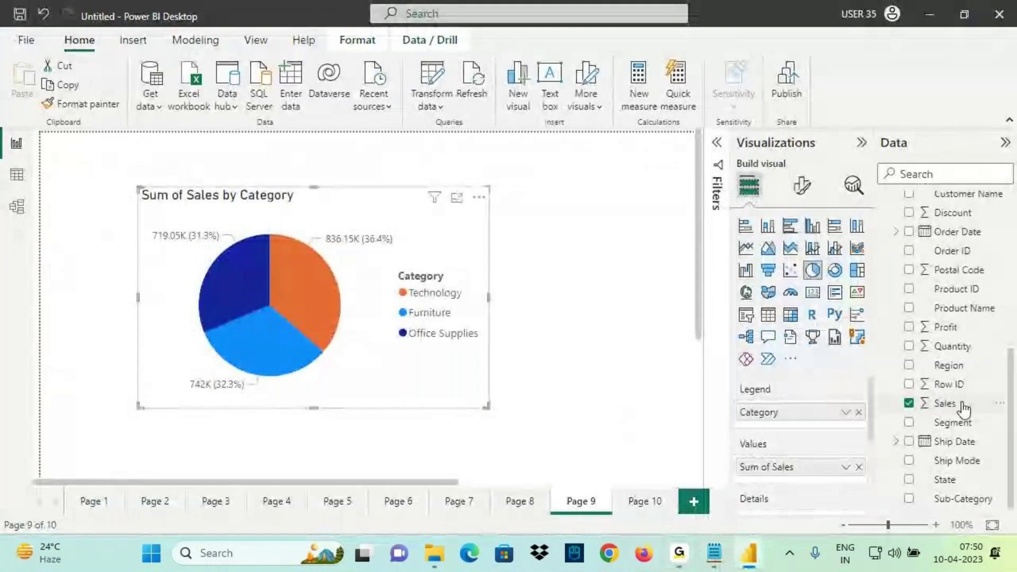
Step: Add Region to the pie chart's Details, keep Category as the legend, and enlarge the chart slightly
{"action": "mouse_move", "coordinate": [962, 366]}
{"action": "left_mouse_down"}
{"action": "mouse_move", "coordinate": [911, 331]}
{"action": "mouse_move", "coordinate": [775, 407]}
{"action": "mouse_move", "coordinate": [809, 409]}
{"action": "left_mouse_up"}
{"action": "left_click_drag", "start_coordinate": [734, 416], "coordinate": [812, 415]}
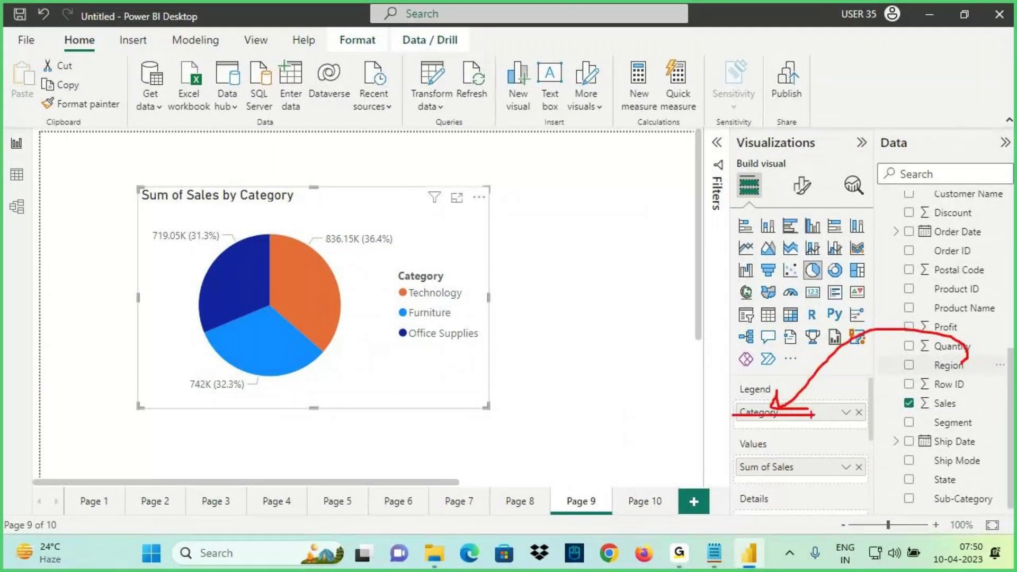
{"action": "key", "text": "Escape"}
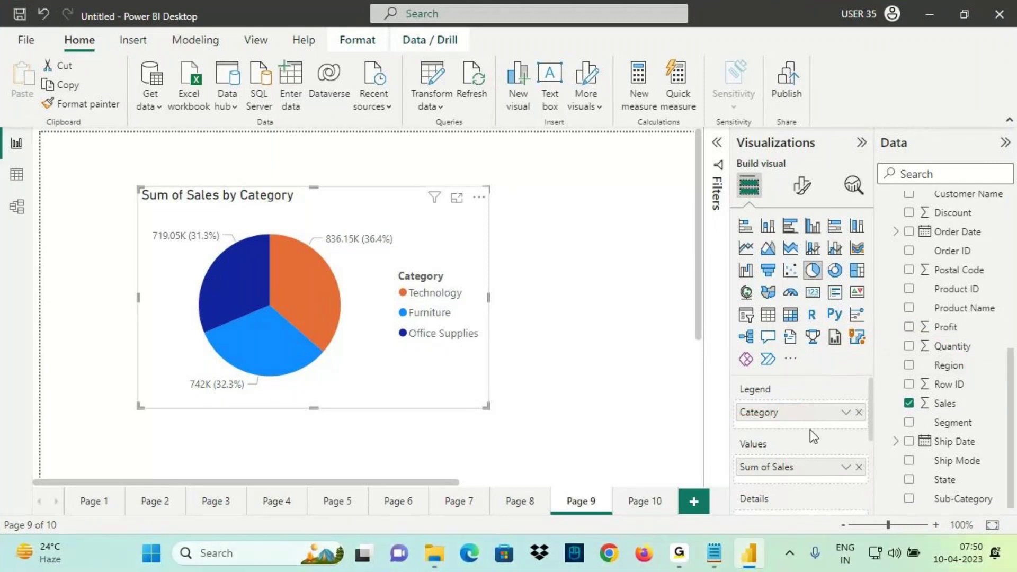
{"action": "scroll", "coordinate": [813, 427], "scroll_direction": "down", "scroll_amount": 1}
{"action": "scroll", "coordinate": [813, 427], "scroll_direction": "down", "scroll_amount": 2}
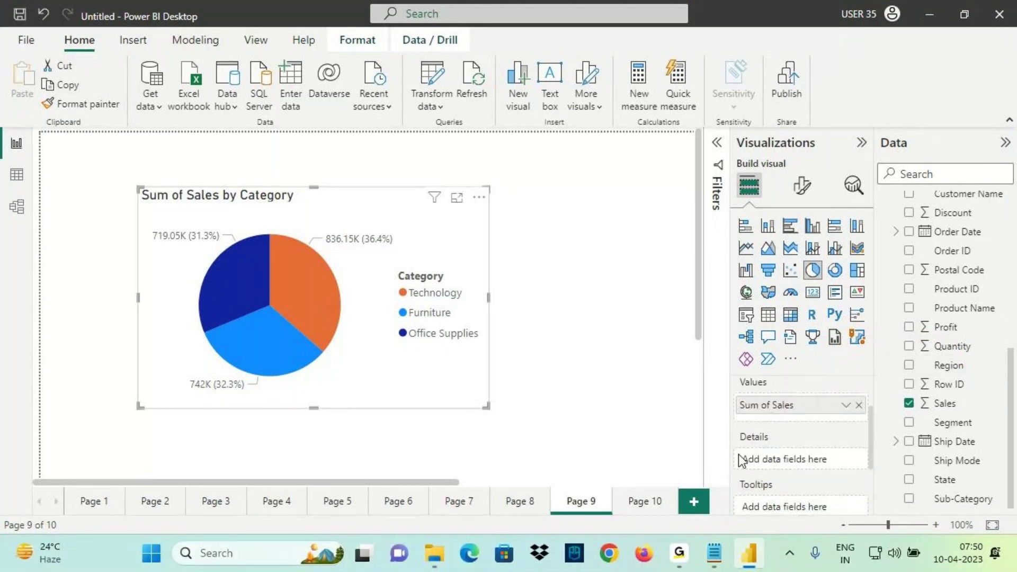
{"action": "mouse_move", "coordinate": [737, 448]}
{"action": "left_mouse_down"}
{"action": "mouse_move", "coordinate": [777, 445]}
{"action": "mouse_move", "coordinate": [759, 427]}
{"action": "mouse_move", "coordinate": [739, 449]}
{"action": "left_mouse_up"}
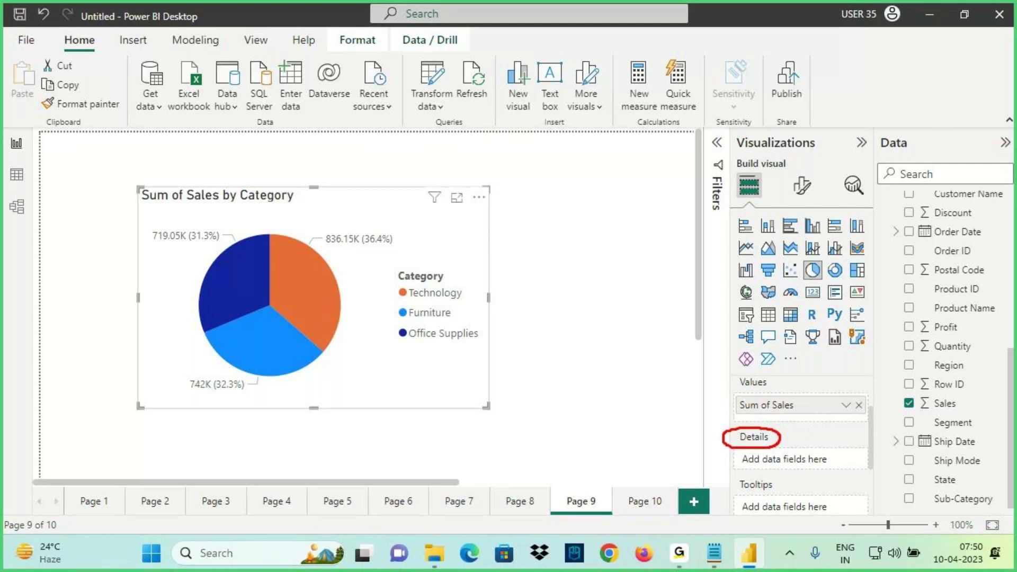
{"action": "left_click_drag", "start_coordinate": [703, 408], "coordinate": [730, 436]}
{"action": "left_click_drag", "start_coordinate": [704, 453], "coordinate": [789, 448]}
{"action": "key", "text": "Escape"}
{"action": "mouse_move", "coordinate": [948, 365]}
{"action": "left_mouse_down"}
{"action": "mouse_move", "coordinate": [818, 444]}
{"action": "mouse_move", "coordinate": [804, 466]}
{"action": "left_mouse_up"}
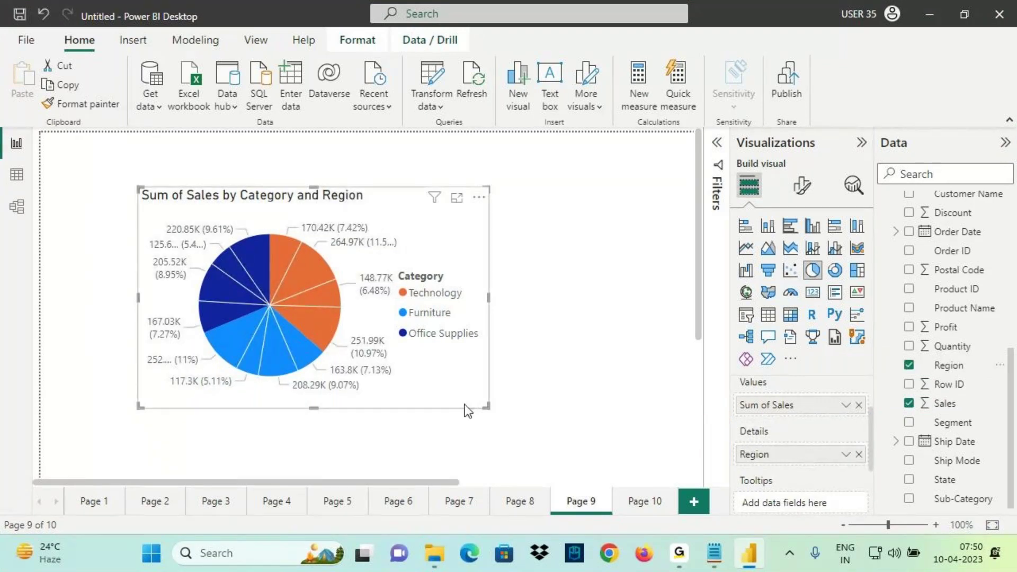
{"action": "left_click_drag", "start_coordinate": [486, 406], "coordinate": [531, 430]}
{"action": "left_click_drag", "start_coordinate": [465, 275], "coordinate": [451, 259]}
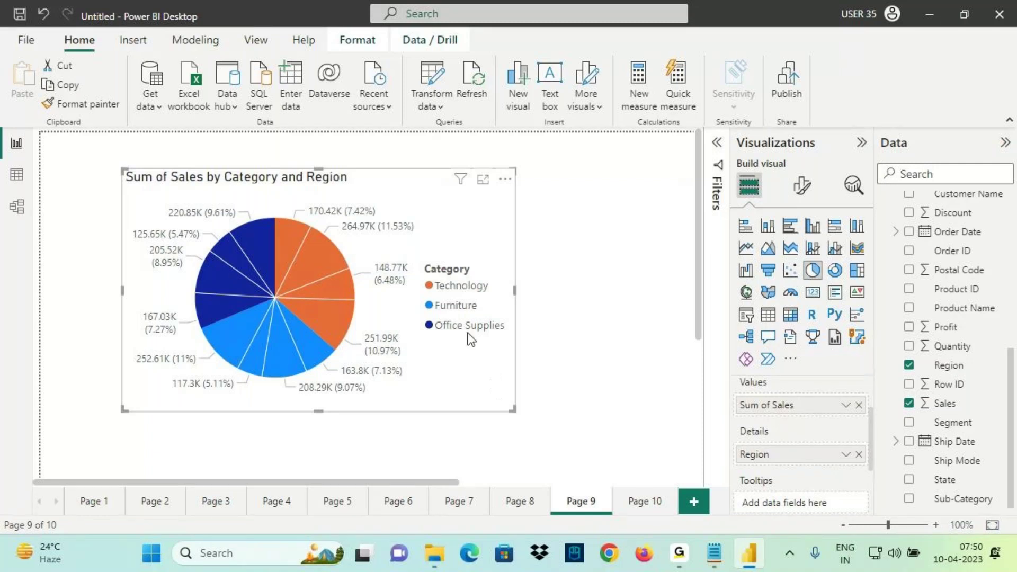
Step: Examine the sales labels of the four Technology slices in the pie chart
{"action": "mouse_move", "coordinate": [309, 215]}
{"action": "left_mouse_down"}
{"action": "mouse_move", "coordinate": [347, 216]}
{"action": "mouse_move", "coordinate": [345, 234]}
{"action": "mouse_move", "coordinate": [407, 235]}
{"action": "left_mouse_up"}
{"action": "left_click_drag", "start_coordinate": [370, 275], "coordinate": [405, 275]}
{"action": "left_click_drag", "start_coordinate": [365, 351], "coordinate": [408, 351]}
{"action": "mouse_move", "coordinate": [466, 273]}
{"action": "left_mouse_down"}
{"action": "mouse_move", "coordinate": [403, 283]}
{"action": "mouse_move", "coordinate": [424, 299]}
{"action": "mouse_move", "coordinate": [461, 300]}
{"action": "left_mouse_up"}
{"action": "left_click_drag", "start_coordinate": [310, 173], "coordinate": [320, 204]}
{"action": "mouse_move", "coordinate": [334, 187]}
{"action": "left_mouse_down"}
{"action": "mouse_move", "coordinate": [320, 202]}
{"action": "mouse_move", "coordinate": [386, 230]}
{"action": "left_mouse_up"}
{"action": "left_click_drag", "start_coordinate": [376, 215], "coordinate": [387, 231]}
{"action": "left_click_drag", "start_coordinate": [392, 214], "coordinate": [387, 232]}
{"action": "left_click_drag", "start_coordinate": [368, 243], "coordinate": [381, 263]}
{"action": "left_click_drag", "start_coordinate": [367, 258], "coordinate": [385, 275]}
{"action": "left_click_drag", "start_coordinate": [368, 311], "coordinate": [374, 332]}
{"action": "left_click_drag", "start_coordinate": [366, 323], "coordinate": [374, 334]}
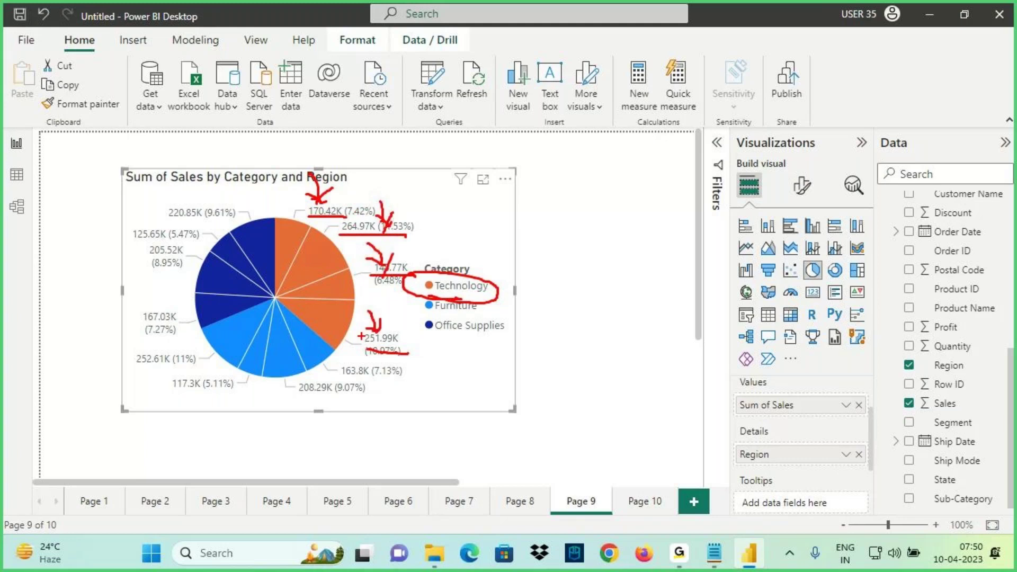
{"action": "mouse_move", "coordinate": [305, 211]}
{"action": "left_mouse_down"}
{"action": "mouse_move", "coordinate": [310, 199]}
{"action": "mouse_move", "coordinate": [316, 222]}
{"action": "left_mouse_up"}
{"action": "key", "text": "Escape"}
Step: Set the pie chart's detail label contents to Category, data value
{"action": "left_click", "coordinate": [802, 186]}
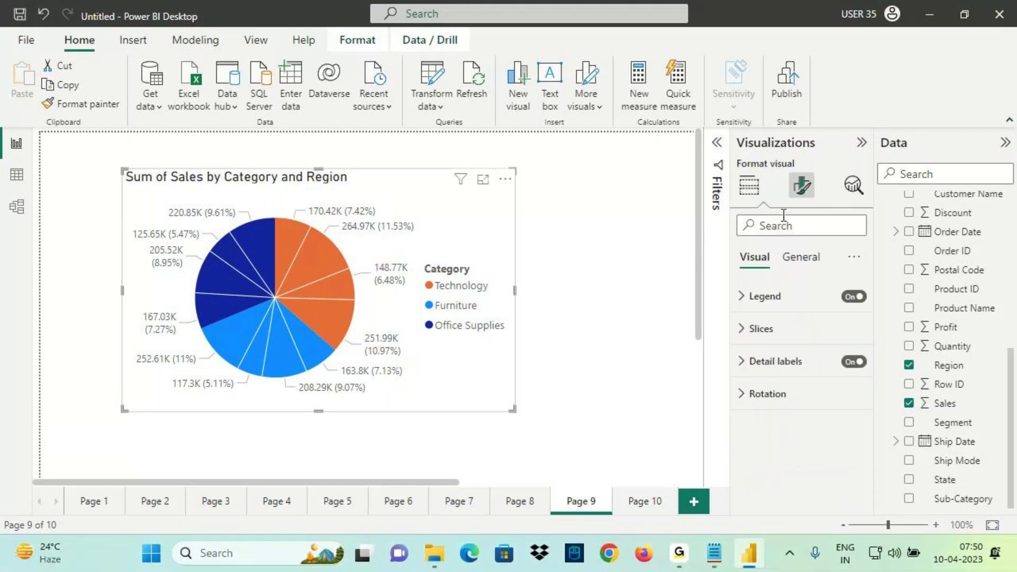
{"action": "left_click", "coordinate": [765, 365]}
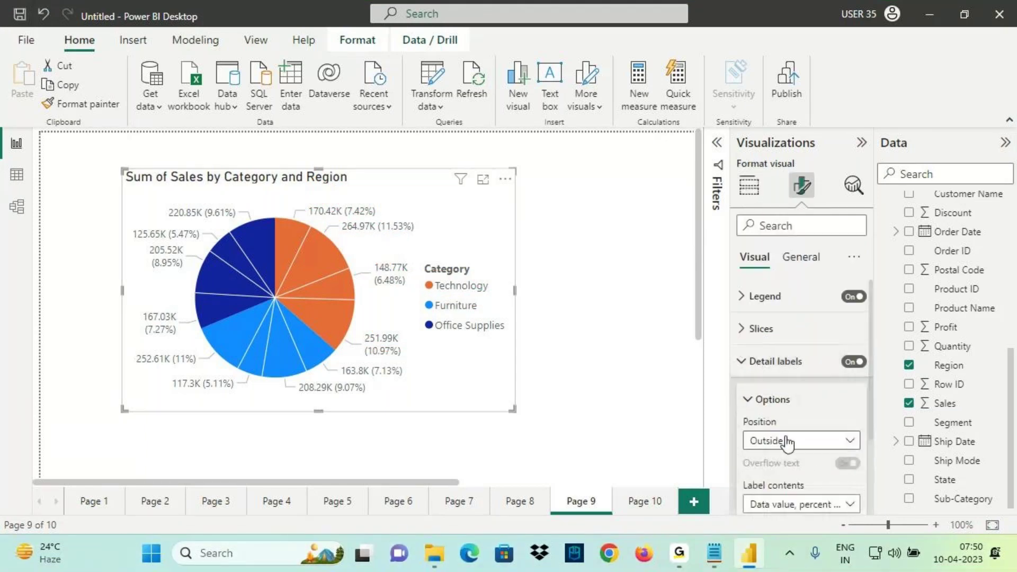
{"action": "scroll", "coordinate": [780, 449], "scroll_direction": "down", "scroll_amount": 2}
{"action": "left_click", "coordinate": [790, 401]}
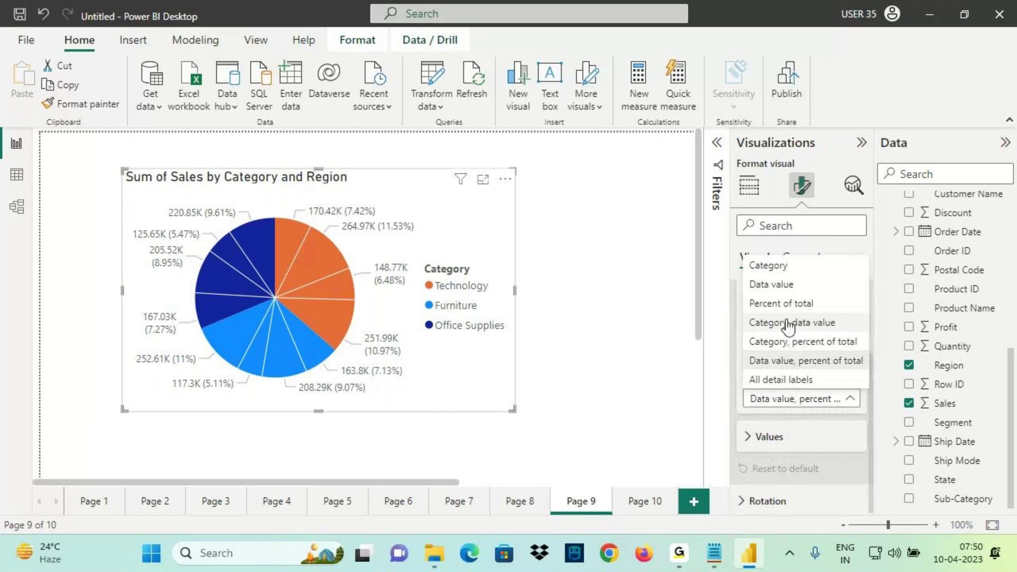
{"action": "left_click", "coordinate": [782, 326]}
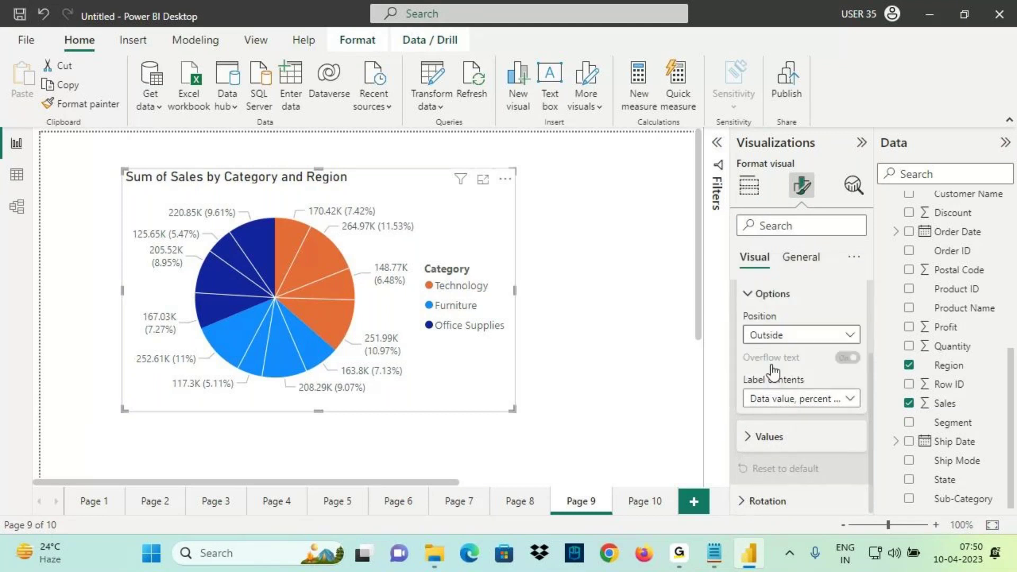
Step: Move the pie chart's legend to the Top right position
{"action": "left_click_drag", "start_coordinate": [430, 292], "coordinate": [495, 291]}
{"action": "mouse_move", "coordinate": [311, 218]}
{"action": "left_mouse_down"}
{"action": "mouse_move", "coordinate": [347, 214]}
{"action": "mouse_move", "coordinate": [408, 233]}
{"action": "left_mouse_up"}
{"action": "left_click_drag", "start_coordinate": [369, 295], "coordinate": [398, 293]}
{"action": "left_click_drag", "start_coordinate": [360, 344], "coordinate": [406, 336]}
{"action": "left_click_drag", "start_coordinate": [424, 187], "coordinate": [510, 453]}
{"action": "left_click_drag", "start_coordinate": [407, 200], "coordinate": [467, 291]}
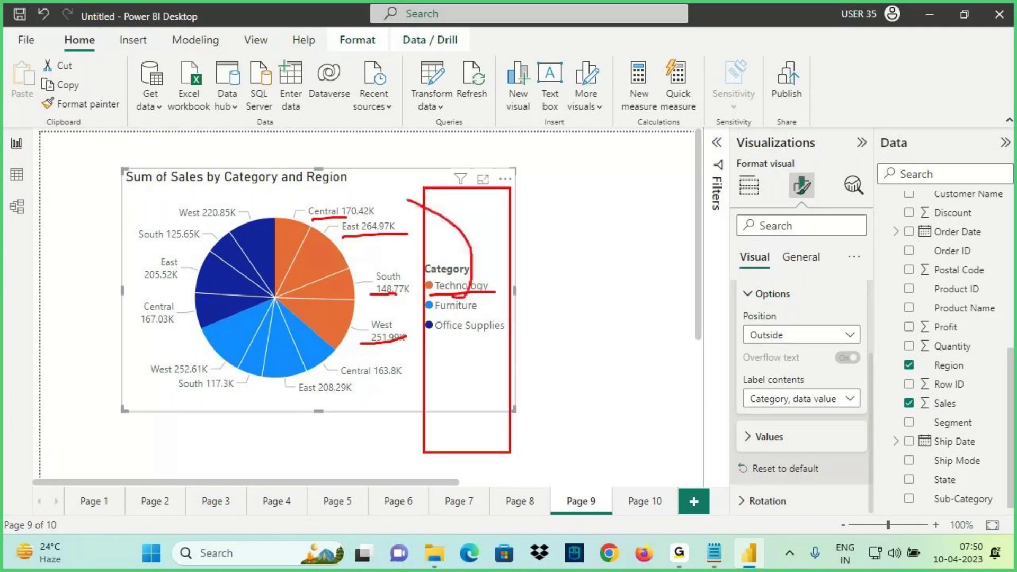
{"action": "left_click", "coordinate": [774, 294]}
{"action": "left_click", "coordinate": [766, 294]}
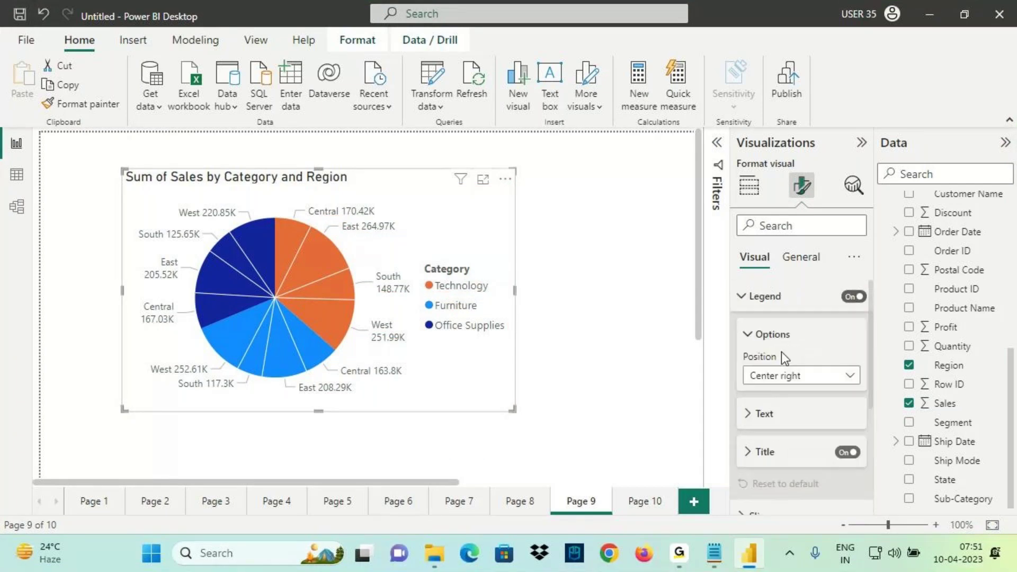
{"action": "left_click", "coordinate": [784, 378]}
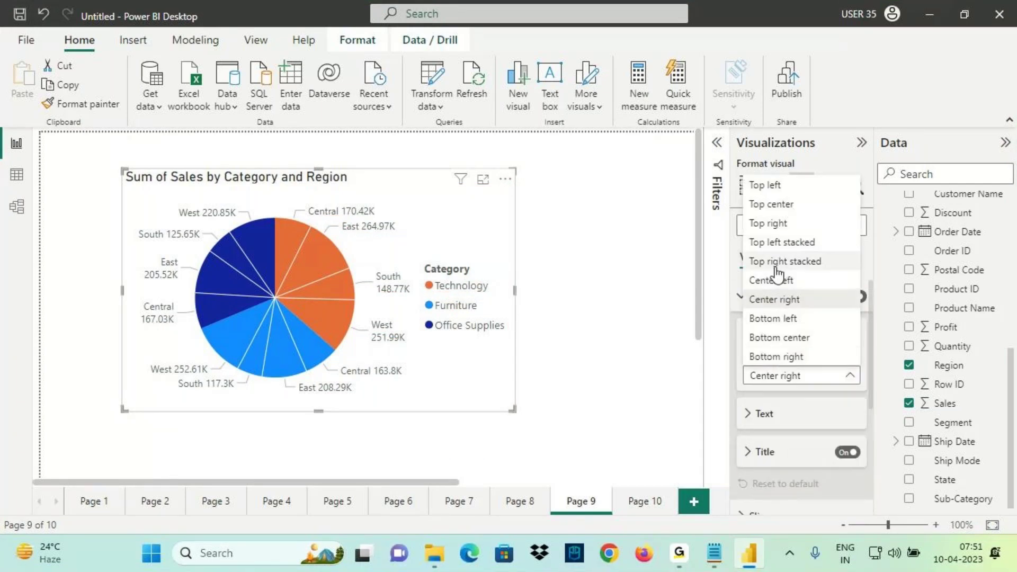
{"action": "left_click", "coordinate": [769, 223]}
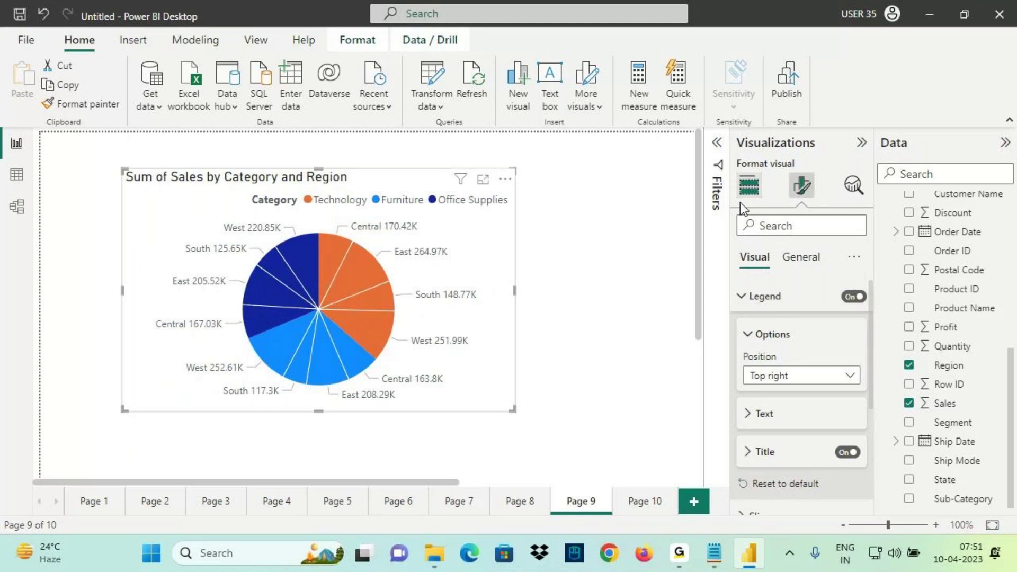
Step: Review which fields the pie chart uses for its Values and Details
{"action": "left_click", "coordinate": [746, 190]}
{"action": "left_click_drag", "start_coordinate": [739, 424], "coordinate": [788, 420]}
{"action": "left_click_drag", "start_coordinate": [723, 361], "coordinate": [707, 423]}
{"action": "scroll", "coordinate": [768, 424], "scroll_direction": "down", "scroll_amount": 1}
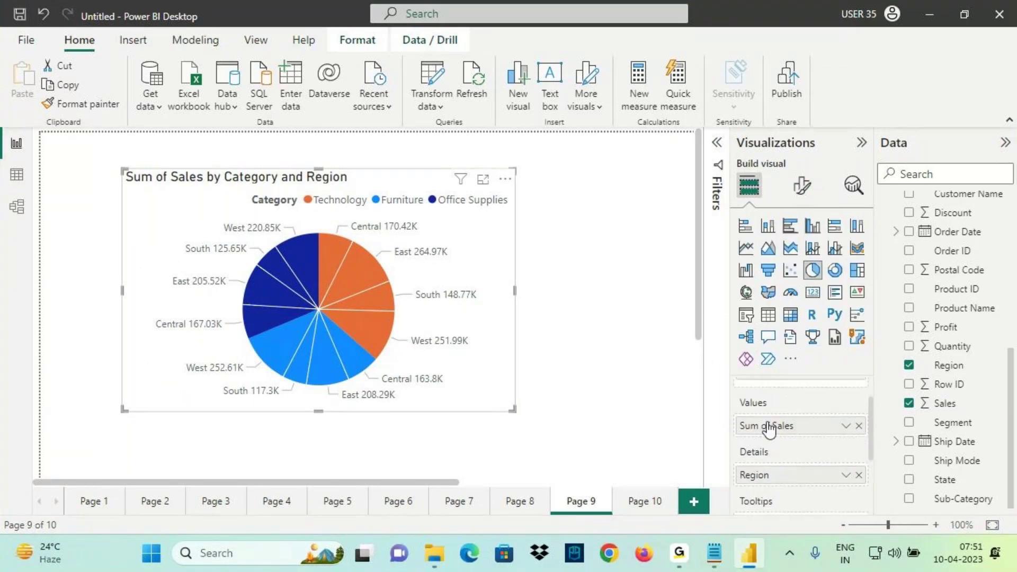
{"action": "left_click_drag", "start_coordinate": [729, 465], "coordinate": [794, 459]}
{"action": "left_click_drag", "start_coordinate": [718, 473], "coordinate": [759, 481]}
{"action": "mouse_move", "coordinate": [737, 437]}
{"action": "left_mouse_down"}
{"action": "mouse_move", "coordinate": [794, 418]}
{"action": "mouse_move", "coordinate": [753, 398]}
{"action": "mouse_move", "coordinate": [751, 433]}
{"action": "left_mouse_up"}
{"action": "mouse_move", "coordinate": [711, 380]}
{"action": "left_mouse_down"}
{"action": "mouse_move", "coordinate": [726, 395]}
{"action": "mouse_move", "coordinate": [701, 422]}
{"action": "left_mouse_up"}
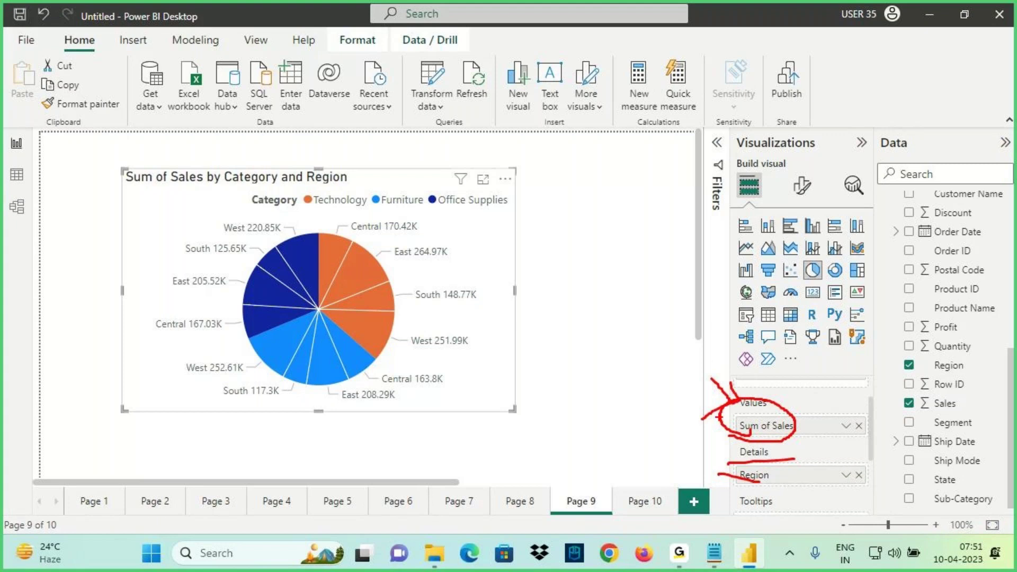
{"action": "key", "text": "Escape"}
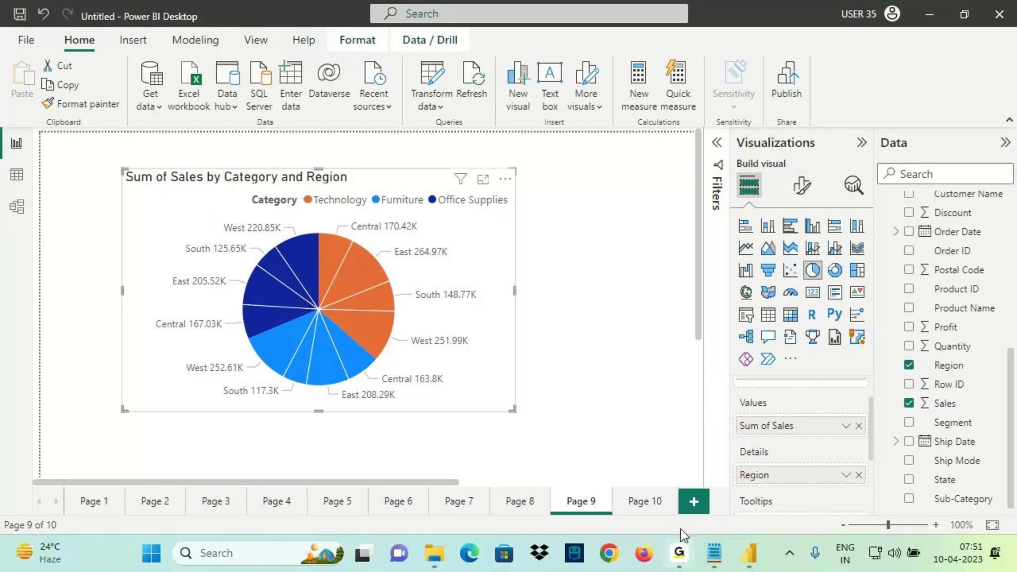
Step: In the Notepad notes, copy the Category, Region requirement onto a new line reading "Show Category, Region wise Sales & Profit"
{"action": "left_click", "coordinate": [714, 553]}
{"action": "left_click", "coordinate": [16, 367]}
{"action": "left_click_drag", "start_coordinate": [16, 367], "coordinate": [268, 364]}
{"action": "key", "text": "ctrl+c"}
{"action": "left_click", "coordinate": [268, 363]}
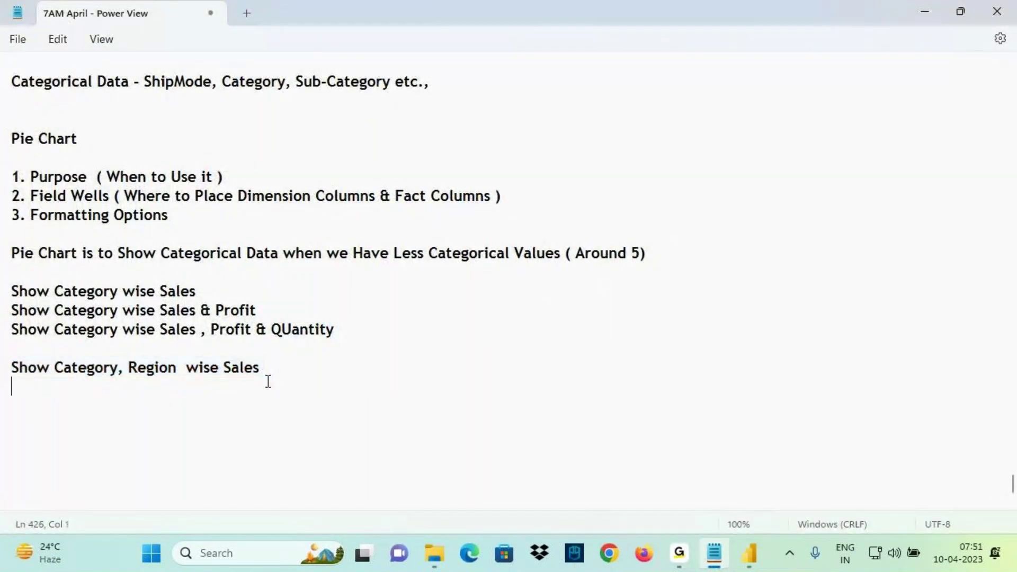
{"action": "key", "text": "Return"}
{"action": "key", "text": "ctrl+v"}
{"action": "type", "text": "& "}
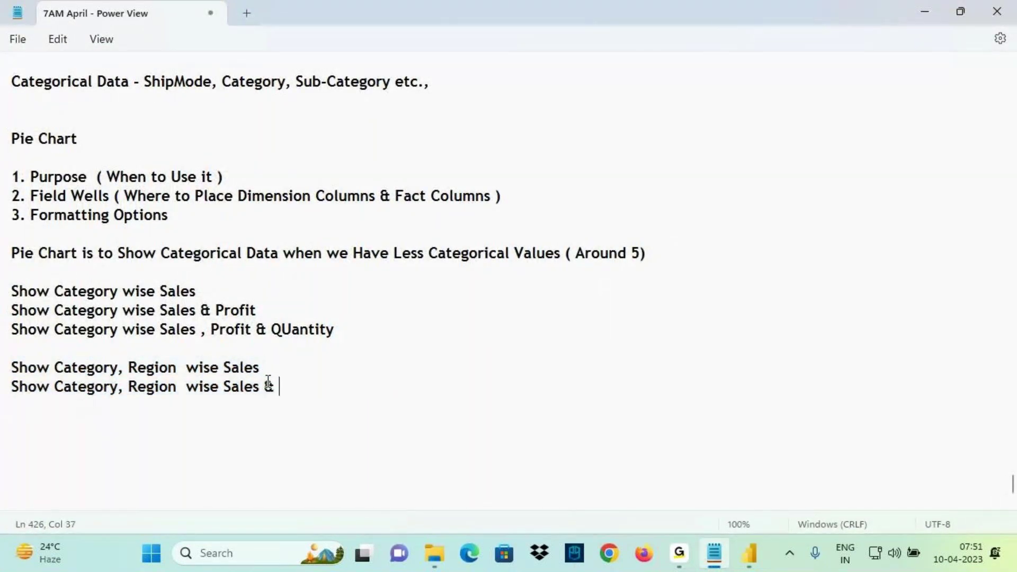
{"action": "type", "text": "Pri"}
{"action": "key", "text": "BackSpace"}
{"action": "type", "text": "ofit"}
{"action": "mouse_move", "coordinate": [65, 398]}
{"action": "left_mouse_down"}
{"action": "mouse_move", "coordinate": [163, 416]}
{"action": "mouse_move", "coordinate": [172, 407]}
{"action": "mouse_move", "coordinate": [316, 409]}
{"action": "mouse_move", "coordinate": [354, 376]}
{"action": "left_mouse_up"}
{"action": "key", "text": "Escape"}
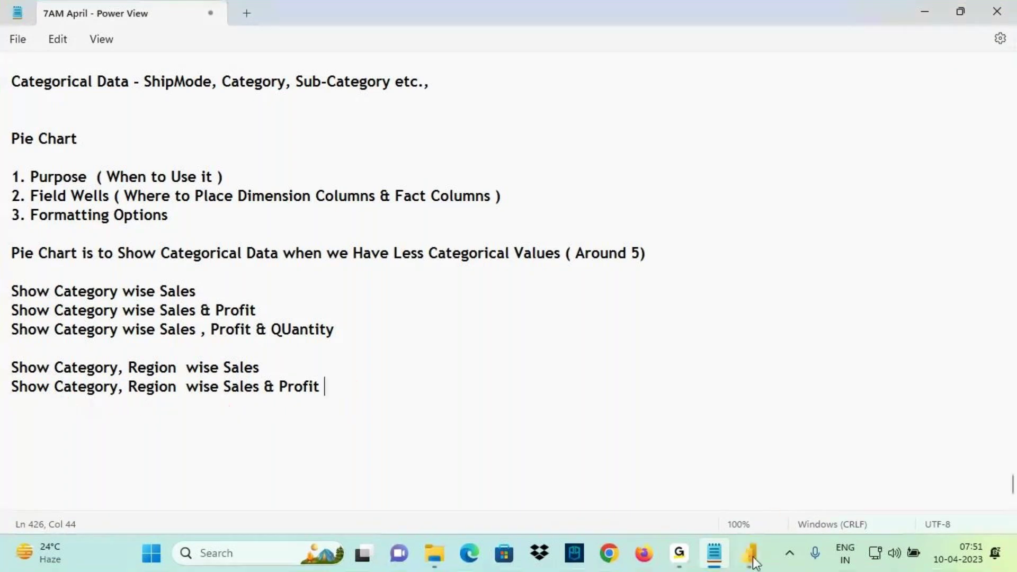
Step: Return to Power BI Desktop, add a new report page and insert an empty pie chart on it
{"action": "left_click", "coordinate": [749, 553]}
{"action": "left_click", "coordinate": [649, 504]}
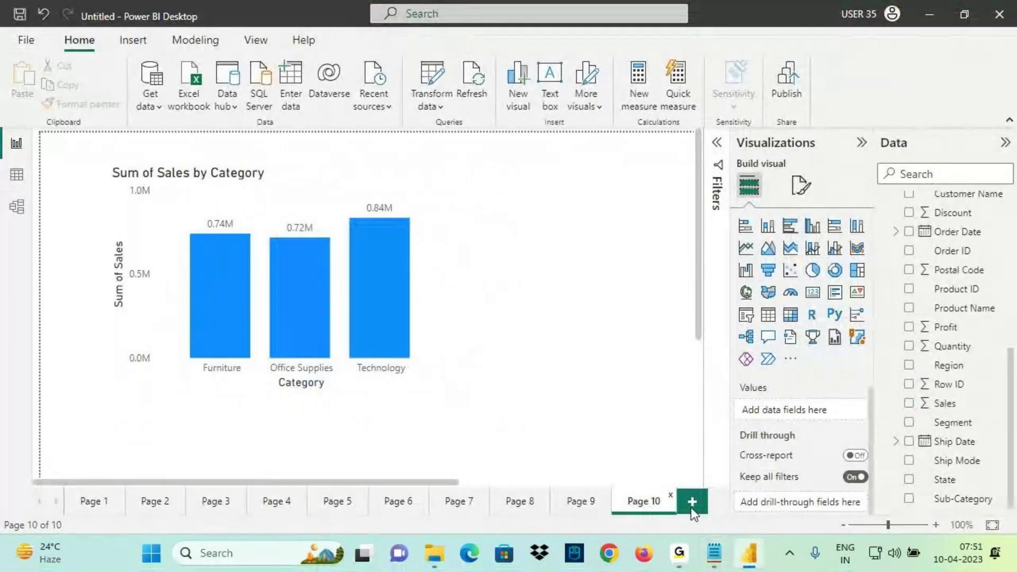
{"action": "left_click", "coordinate": [693, 501]}
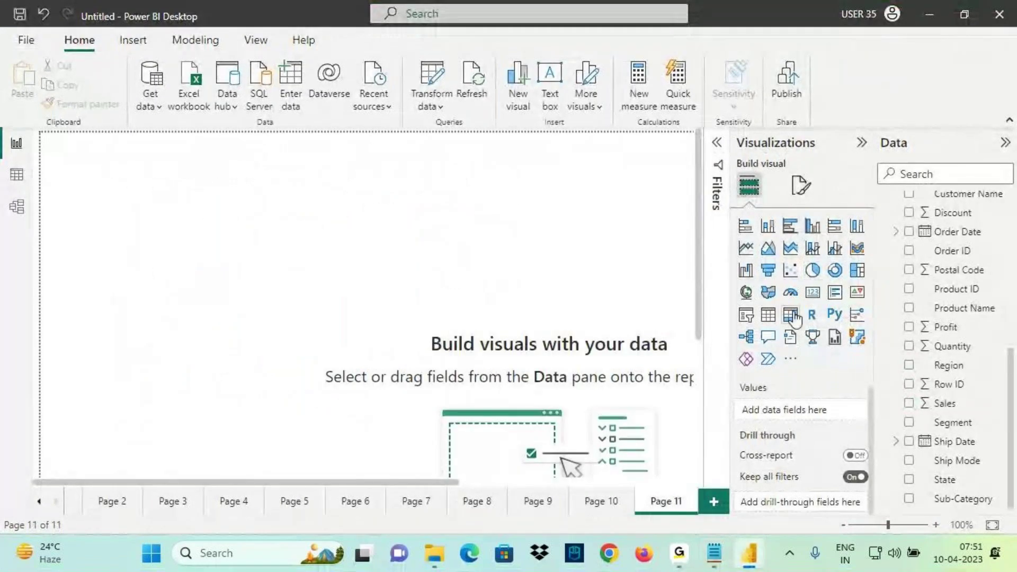
{"action": "left_click", "coordinate": [812, 271]}
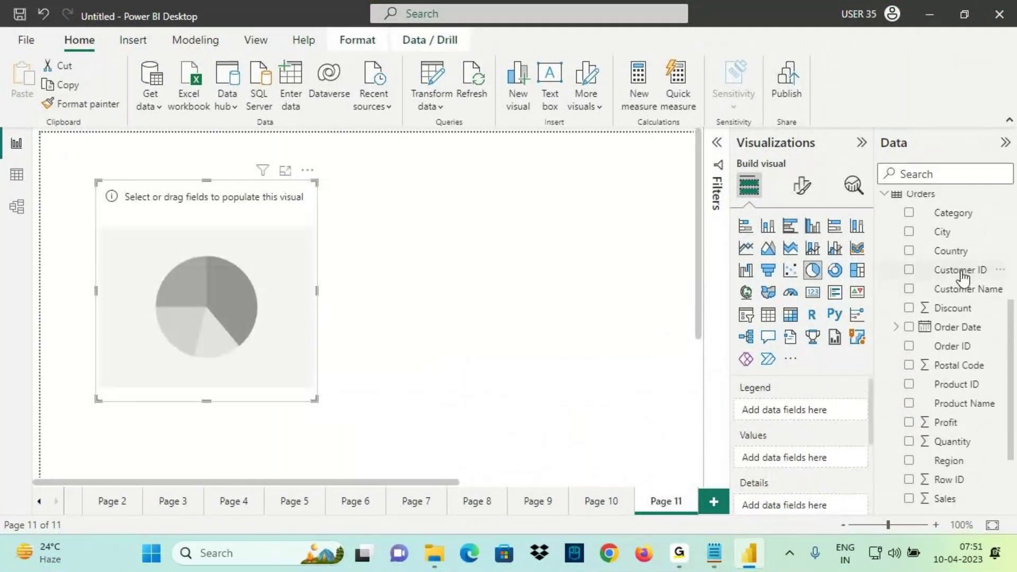
Step: Assign Category to the new pie chart's legend and Sales to its values
{"action": "left_click", "coordinate": [954, 214]}
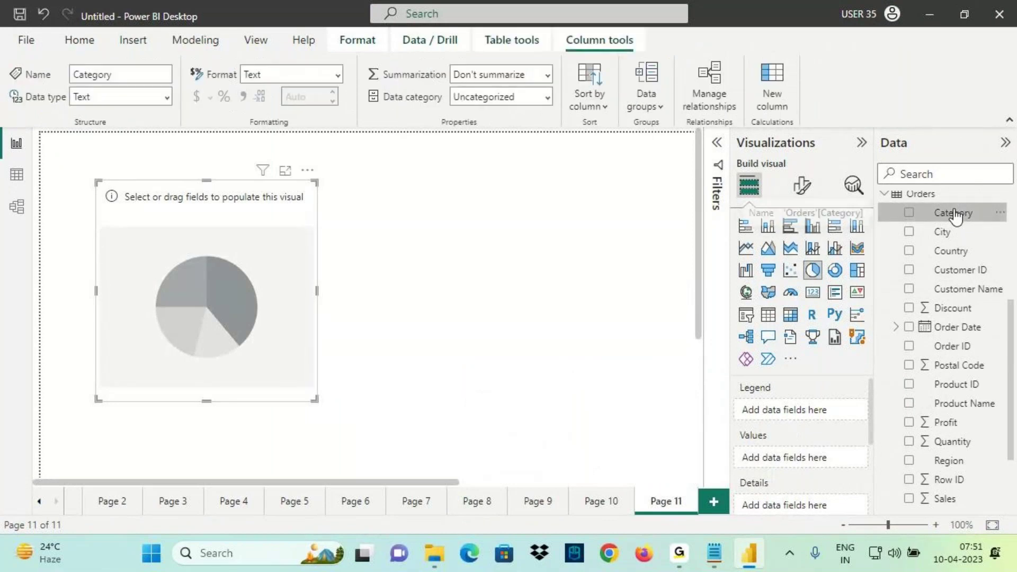
{"action": "left_click", "coordinate": [909, 213]}
{"action": "scroll", "coordinate": [949, 318], "scroll_direction": "down", "scroll_amount": 3}
{"action": "left_click_drag", "start_coordinate": [943, 403], "coordinate": [832, 464]}
{"action": "scroll", "coordinate": [896, 406], "scroll_direction": "down", "scroll_amount": 2}
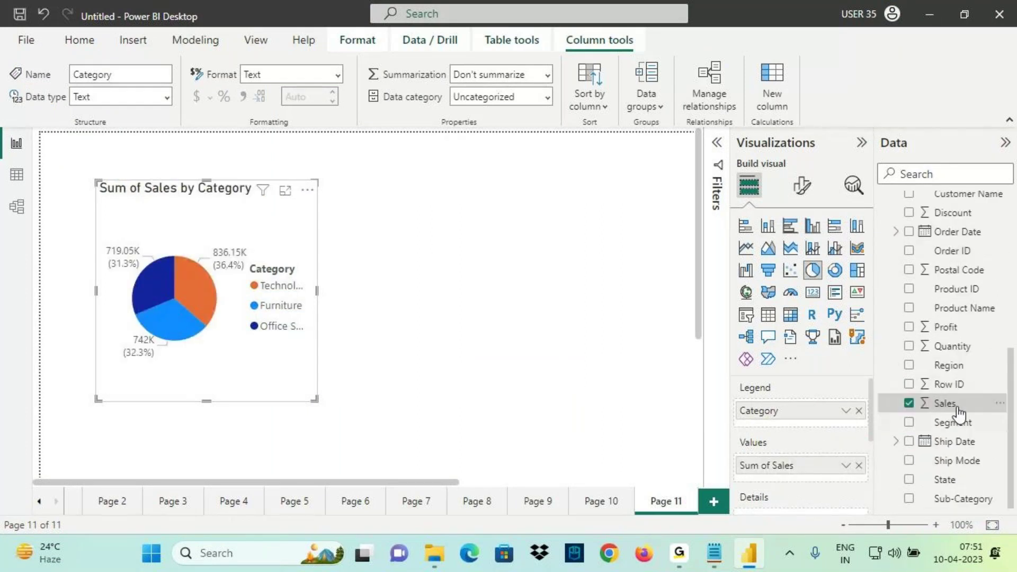
Step: Add Region to the new pie chart's Details and widen the chart
{"action": "left_click", "coordinate": [949, 366]}
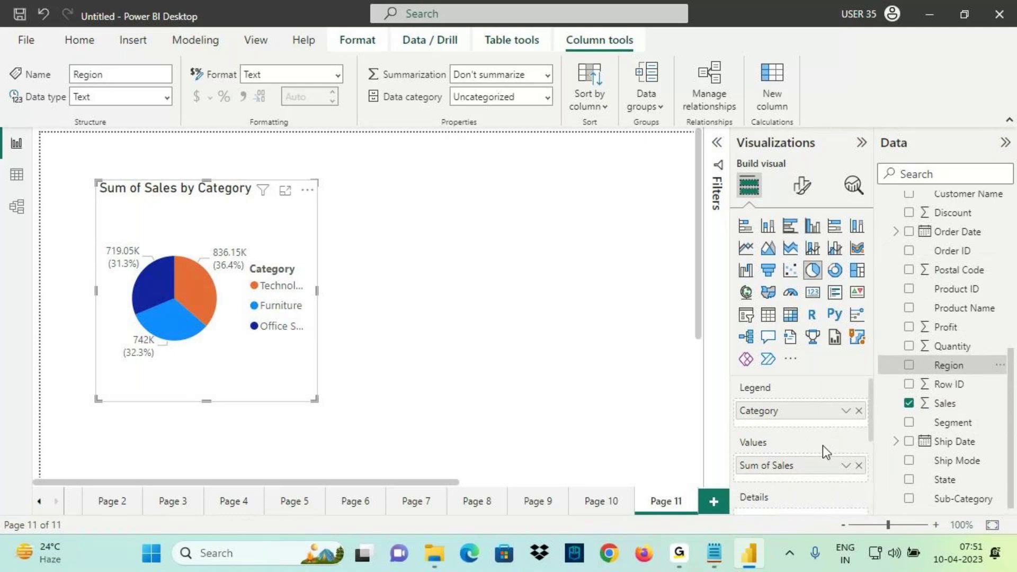
{"action": "left_click_drag", "start_coordinate": [946, 365], "coordinate": [827, 495]}
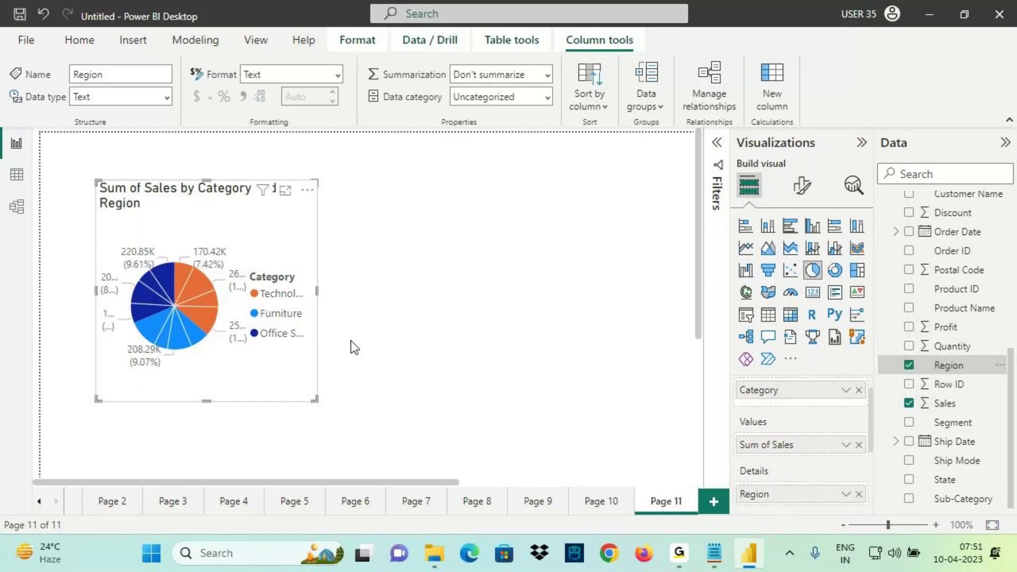
{"action": "left_click_drag", "start_coordinate": [317, 290], "coordinate": [417, 291]}
Step: Try Profit in place of Sales in the pie chart's Values and put Sales back
{"action": "mouse_move", "coordinate": [917, 338]}
{"action": "left_mouse_down"}
{"action": "mouse_move", "coordinate": [945, 310]}
{"action": "mouse_move", "coordinate": [903, 334]}
{"action": "left_mouse_up"}
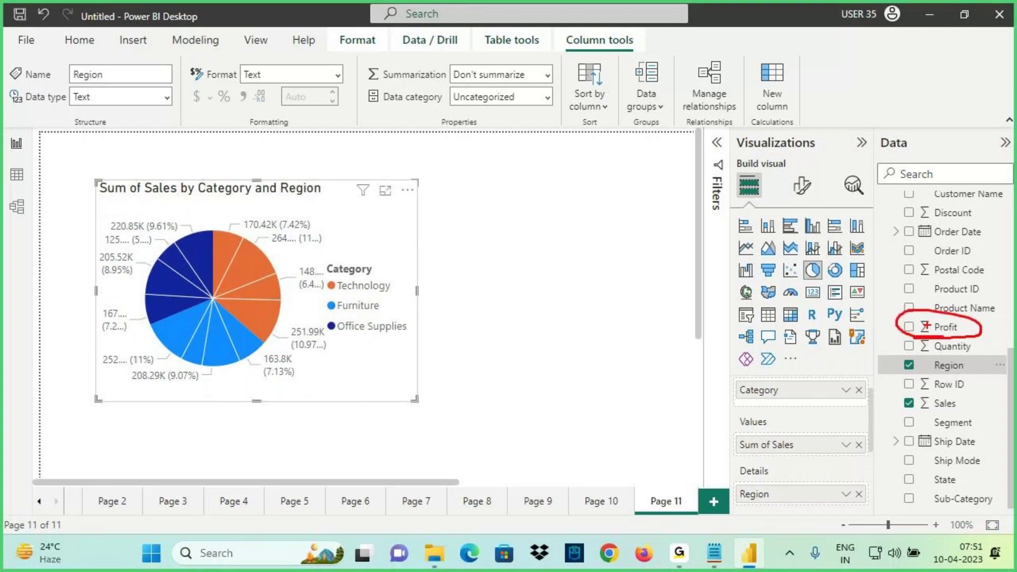
{"action": "mouse_move", "coordinate": [909, 307]}
{"action": "left_mouse_down"}
{"action": "mouse_move", "coordinate": [846, 287]}
{"action": "mouse_move", "coordinate": [791, 428]}
{"action": "left_mouse_up"}
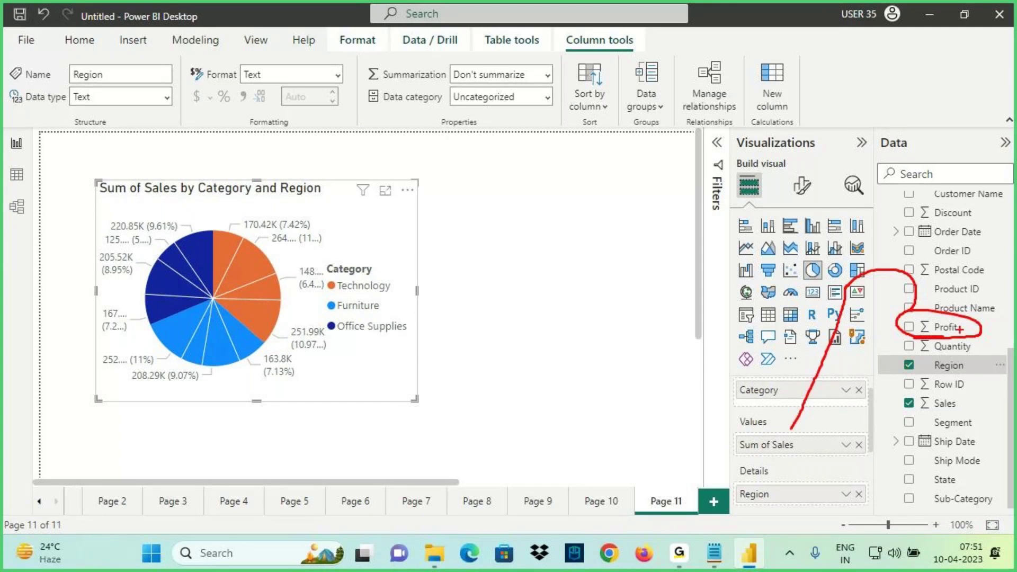
{"action": "key", "text": "Escape"}
{"action": "mouse_move", "coordinate": [954, 328]}
{"action": "left_mouse_down"}
{"action": "mouse_move", "coordinate": [812, 450]}
{"action": "mouse_move", "coordinate": [806, 444]}
{"action": "left_mouse_up"}
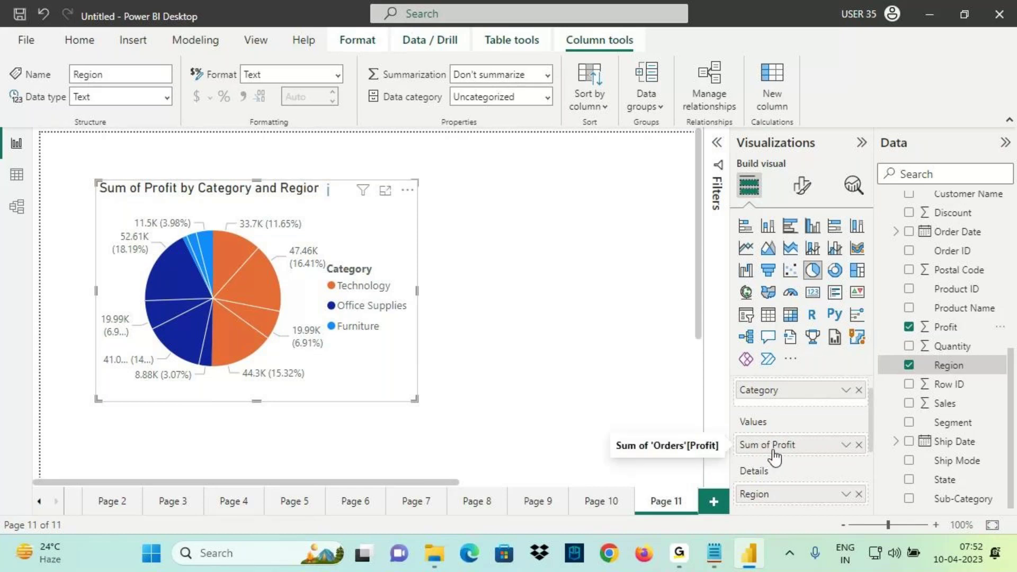
{"action": "left_click_drag", "start_coordinate": [945, 403], "coordinate": [790, 450]}
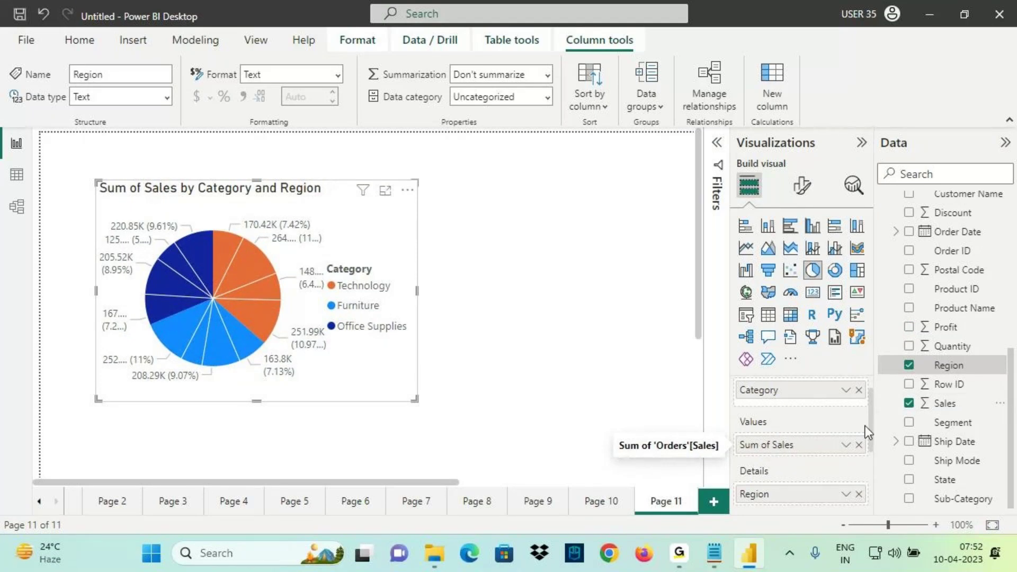
Step: Replace Sales with Profit in the Values of the Category and Region pie chart
{"action": "left_click_drag", "start_coordinate": [946, 327], "coordinate": [778, 446]}
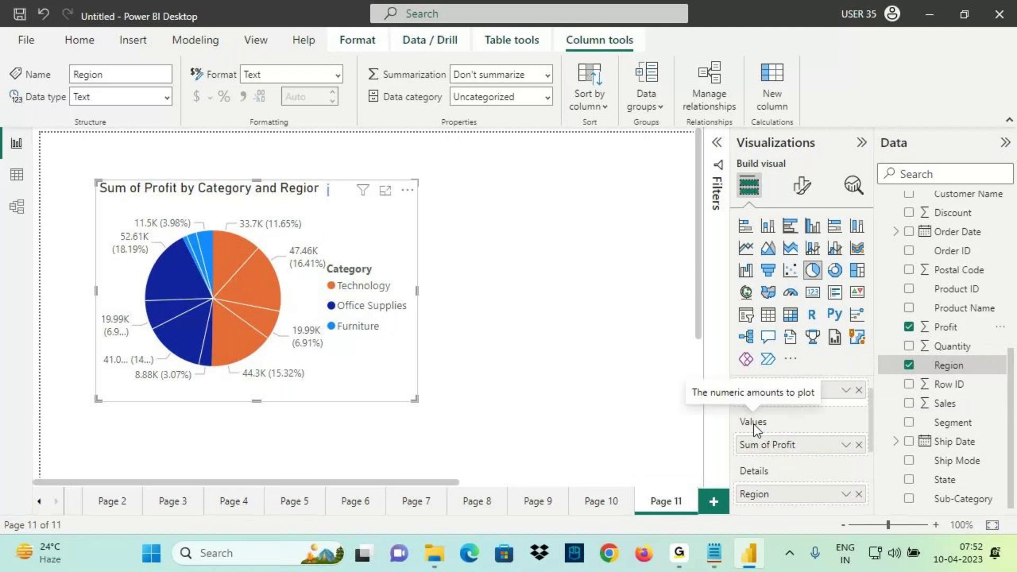
Step: Add a new report page and place an empty pie chart on it, away from the page edge
{"action": "left_click", "coordinate": [710, 504]}
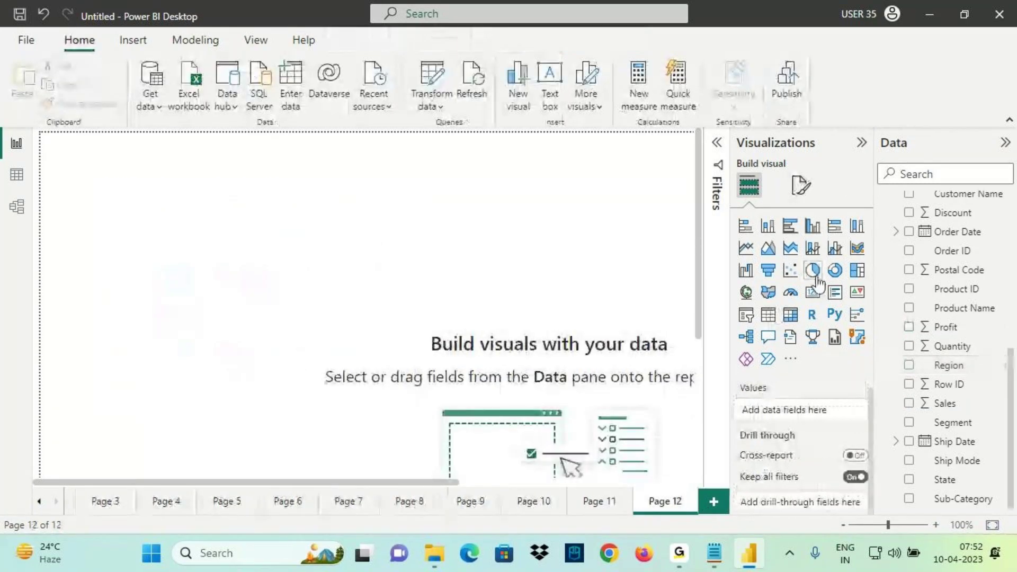
{"action": "left_click", "coordinate": [812, 270]}
{"action": "left_click_drag", "start_coordinate": [217, 255], "coordinate": [332, 320]}
Step: Assign Category to the new pie chart's Legend and both Sales and Profit to its Values
{"action": "scroll", "coordinate": [974, 318], "scroll_direction": "up", "scroll_amount": 3}
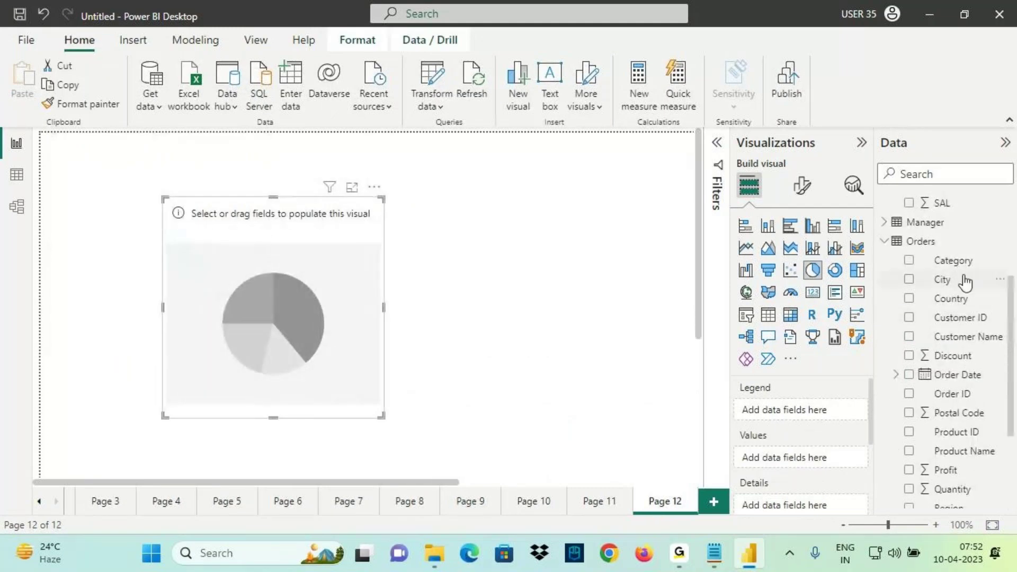
{"action": "left_click_drag", "start_coordinate": [951, 260], "coordinate": [866, 395]}
{"action": "scroll", "coordinate": [948, 381], "scroll_direction": "down", "scroll_amount": 3}
{"action": "left_click_drag", "start_coordinate": [945, 404], "coordinate": [832, 465]}
{"action": "left_click_drag", "start_coordinate": [946, 327], "coordinate": [810, 482]}
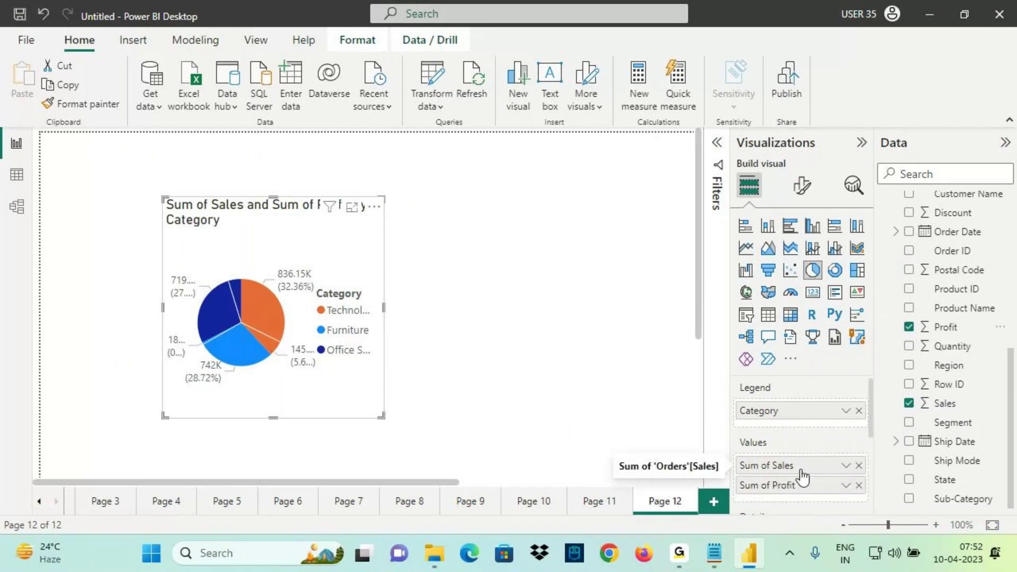
{"action": "key", "text": "ctrl+2"}
{"action": "left_click_drag", "start_coordinate": [763, 472], "coordinate": [819, 473]}
{"action": "left_click_drag", "start_coordinate": [751, 492], "coordinate": [830, 494]}
{"action": "key", "text": "Escape"}
Step: Return to Page 11 and replace Profit with Sales in the pie chart's Values
{"action": "left_click", "coordinate": [594, 508]}
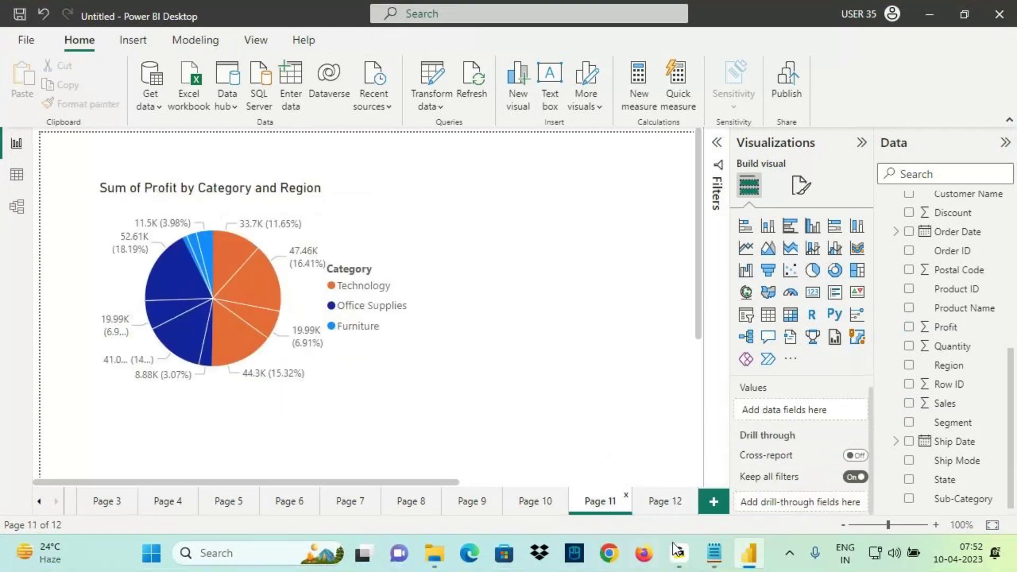
{"action": "left_click", "coordinate": [302, 358]}
{"action": "left_click_drag", "start_coordinate": [933, 408], "coordinate": [779, 472]}
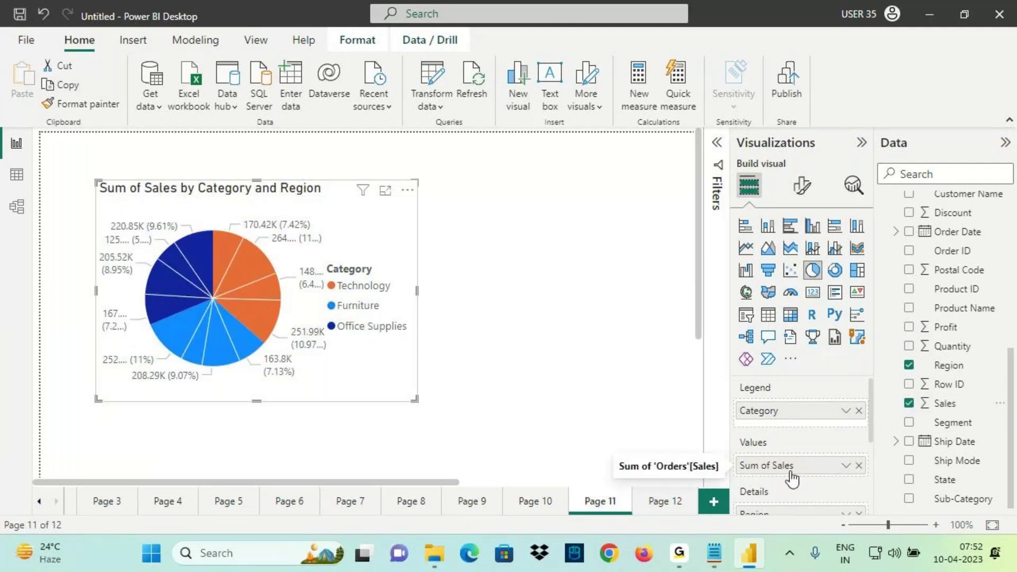
Step: Compare the Values and Details field wells of the pie charts on Page 11 and Page 12
{"action": "left_click", "coordinate": [667, 503]}
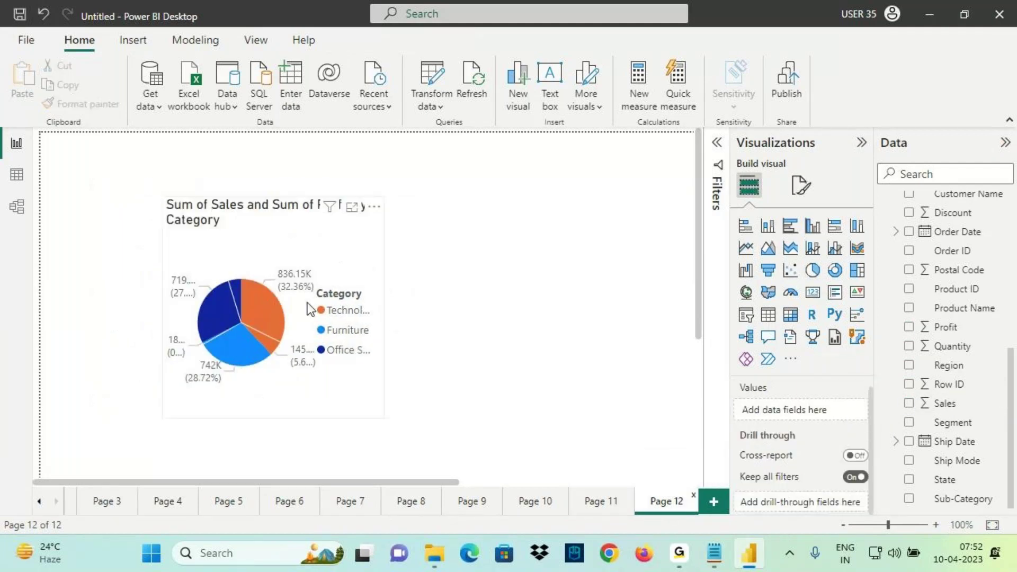
{"action": "left_click", "coordinate": [311, 309]}
{"action": "left_click", "coordinate": [595, 502]}
{"action": "left_click", "coordinate": [427, 305]}
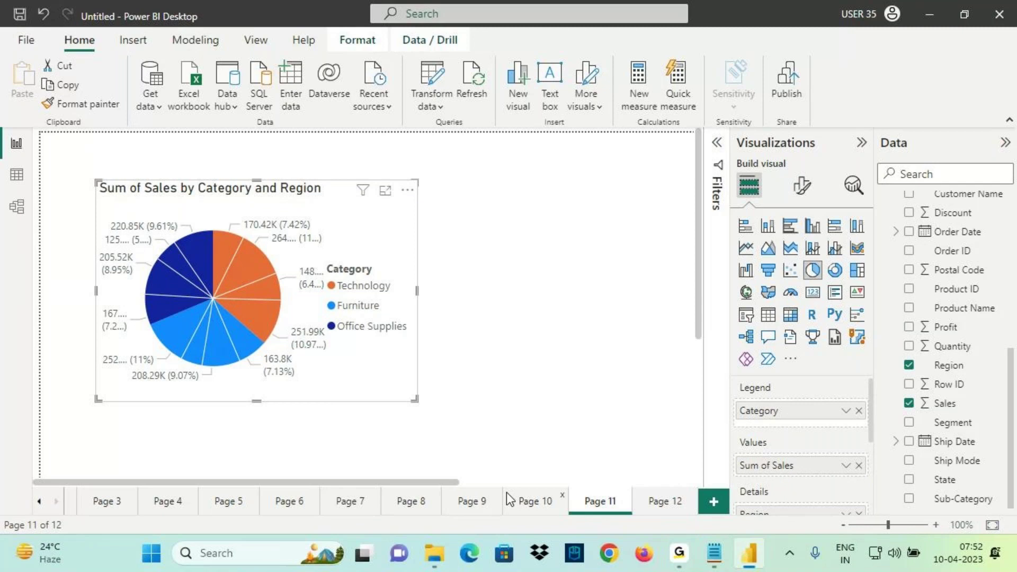
{"action": "left_click", "coordinate": [641, 507]}
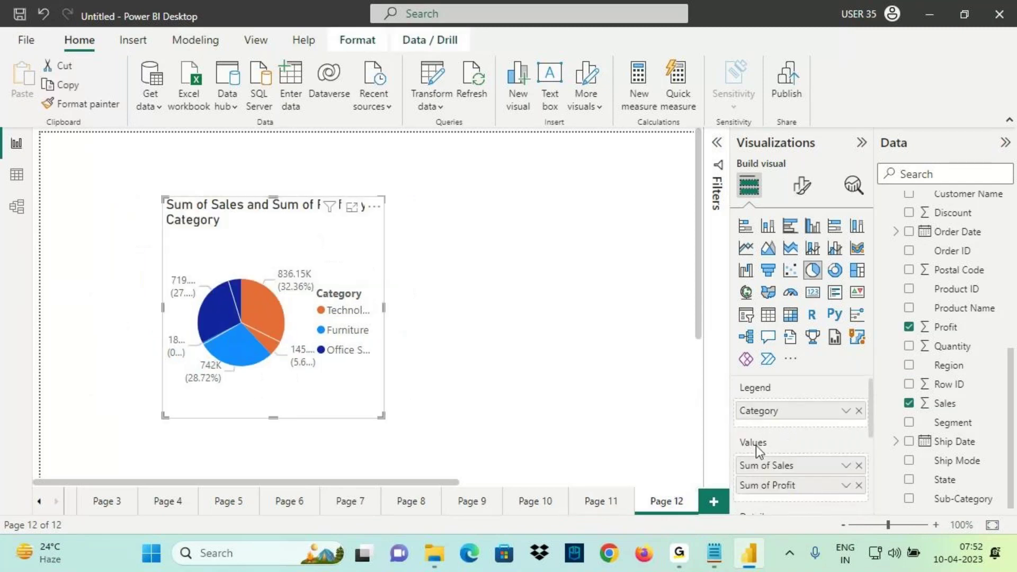
{"action": "scroll", "coordinate": [785, 428], "scroll_direction": "down", "scroll_amount": 1}
{"action": "scroll", "coordinate": [784, 428], "scroll_direction": "down", "scroll_amount": 1}
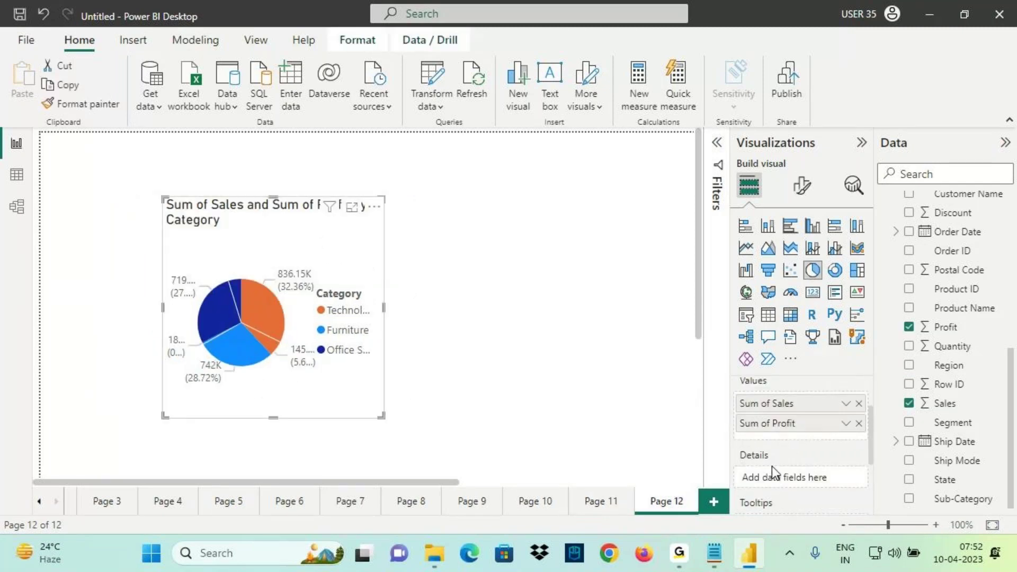
{"action": "left_click", "coordinate": [594, 503]}
{"action": "left_click", "coordinate": [634, 501]}
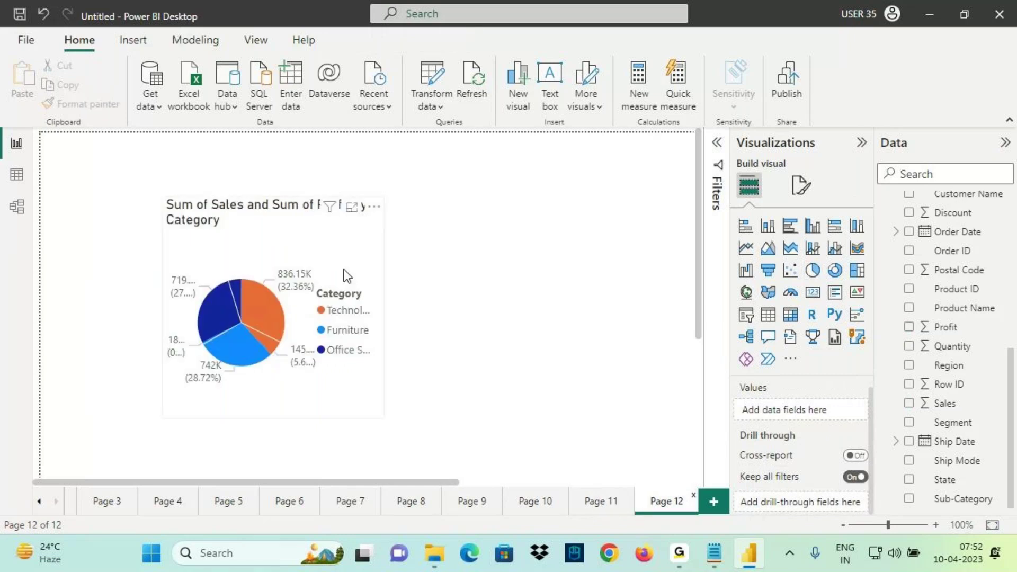
{"action": "scroll", "coordinate": [789, 464], "scroll_direction": "down", "scroll_amount": 1}
{"action": "mouse_move", "coordinate": [776, 453]}
{"action": "left_mouse_down"}
{"action": "mouse_move", "coordinate": [702, 432]}
{"action": "mouse_move", "coordinate": [686, 479]}
{"action": "mouse_move", "coordinate": [800, 468]}
{"action": "left_mouse_up"}
{"action": "key", "text": "Escape"}
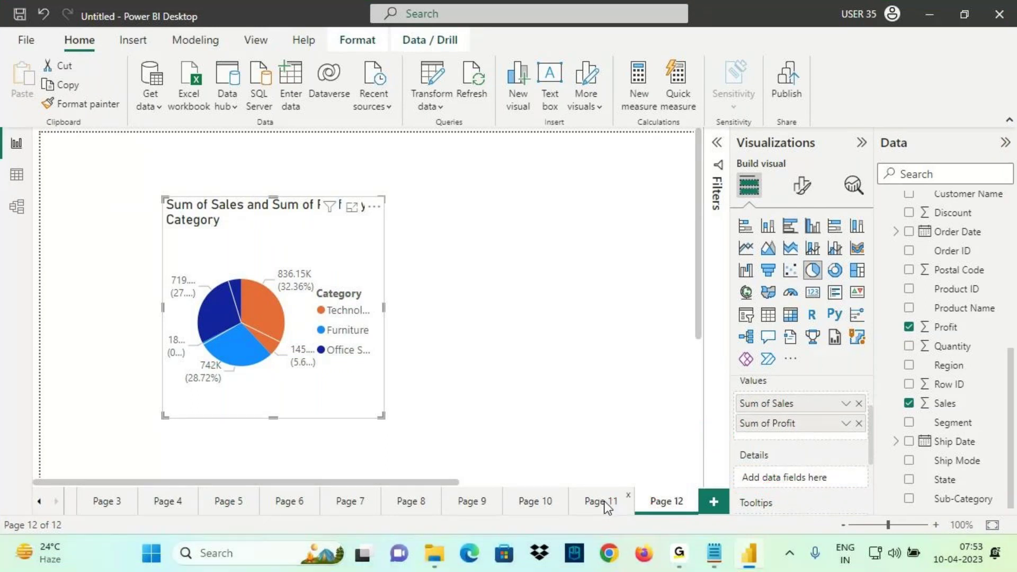
{"action": "left_click", "coordinate": [602, 501]}
{"action": "left_click", "coordinate": [358, 242]}
{"action": "scroll", "coordinate": [768, 478], "scroll_direction": "down", "scroll_amount": 1}
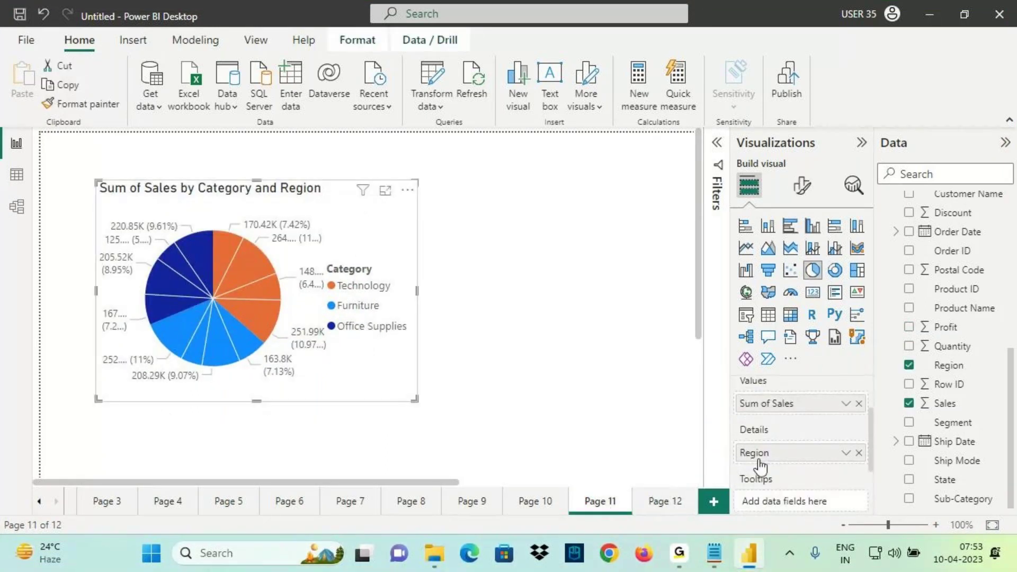
{"action": "mouse_move", "coordinate": [771, 432]}
{"action": "left_mouse_down"}
{"action": "mouse_move", "coordinate": [747, 462]}
{"action": "mouse_move", "coordinate": [773, 427]}
{"action": "left_mouse_up"}
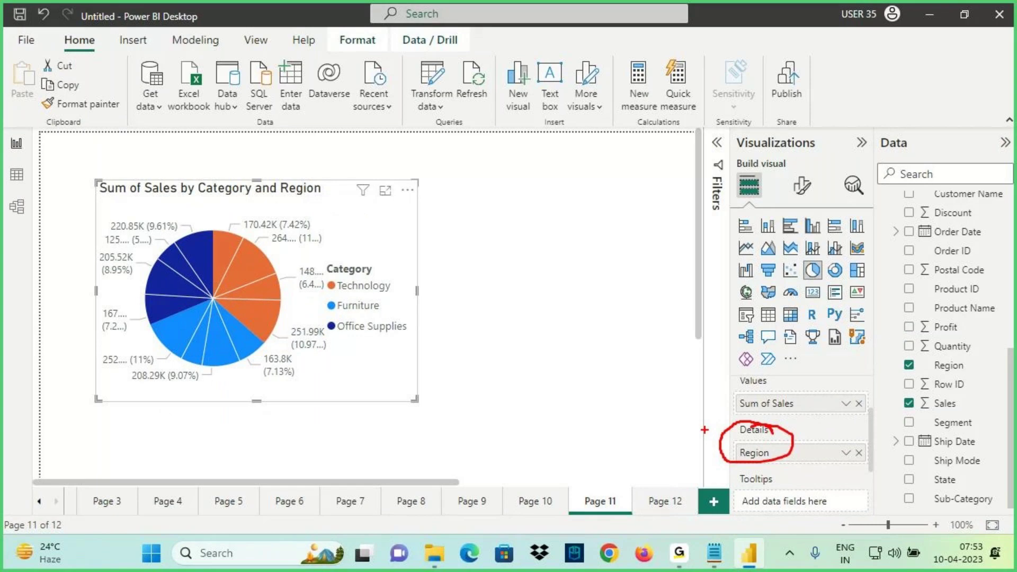
{"action": "left_click_drag", "start_coordinate": [685, 412], "coordinate": [725, 432]}
{"action": "left_click_drag", "start_coordinate": [713, 409], "coordinate": [723, 431]}
{"action": "mouse_move", "coordinate": [670, 458]}
{"action": "left_mouse_down"}
{"action": "mouse_move", "coordinate": [725, 431]}
{"action": "mouse_move", "coordinate": [795, 441]}
{"action": "left_mouse_up"}
{"action": "mouse_move", "coordinate": [763, 374]}
{"action": "left_mouse_down"}
{"action": "mouse_move", "coordinate": [808, 388]}
{"action": "mouse_move", "coordinate": [755, 375]}
{"action": "left_mouse_up"}
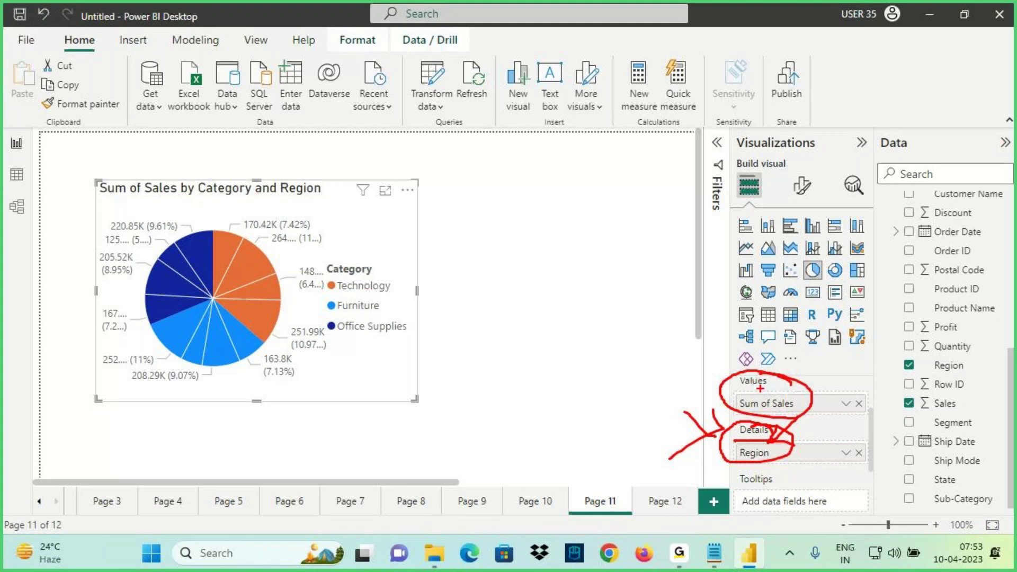
{"action": "mouse_move", "coordinate": [819, 372]}
{"action": "left_mouse_down"}
{"action": "mouse_move", "coordinate": [821, 390]}
{"action": "mouse_move", "coordinate": [812, 382]}
{"action": "left_mouse_up"}
{"action": "mouse_move", "coordinate": [808, 385]}
{"action": "left_mouse_down"}
{"action": "mouse_move", "coordinate": [850, 381]}
{"action": "mouse_move", "coordinate": [801, 387]}
{"action": "left_mouse_up"}
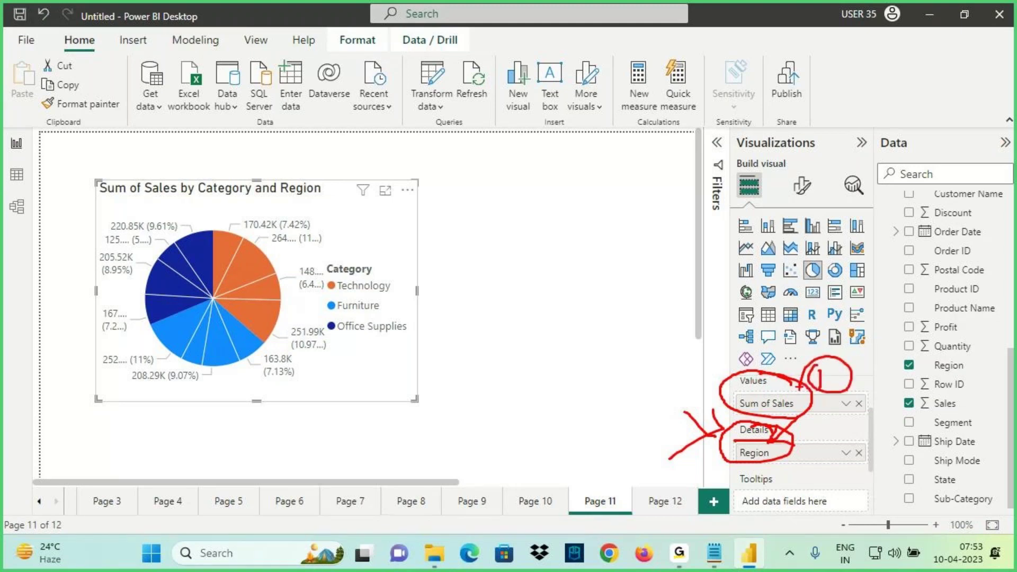
{"action": "left_click_drag", "start_coordinate": [713, 400], "coordinate": [676, 457]}
{"action": "mouse_move", "coordinate": [728, 382]}
{"action": "left_mouse_down"}
{"action": "mouse_move", "coordinate": [708, 356]}
{"action": "mouse_move", "coordinate": [730, 370]}
{"action": "mouse_move", "coordinate": [685, 398]}
{"action": "left_mouse_up"}
{"action": "mouse_move", "coordinate": [828, 395]}
{"action": "left_mouse_down"}
{"action": "mouse_move", "coordinate": [830, 403]}
{"action": "mouse_move", "coordinate": [895, 395]}
{"action": "left_mouse_up"}
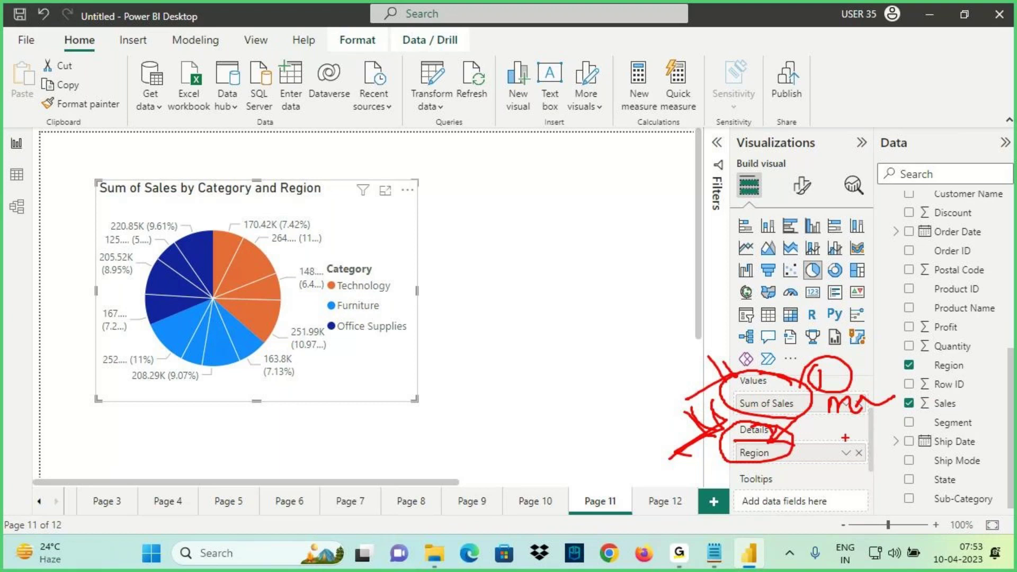
{"action": "left_click_drag", "start_coordinate": [653, 402], "coordinate": [661, 408]}
{"action": "mouse_move", "coordinate": [771, 419]}
{"action": "left_mouse_down"}
{"action": "mouse_move", "coordinate": [725, 442]}
{"action": "mouse_move", "coordinate": [750, 433]}
{"action": "left_mouse_up"}
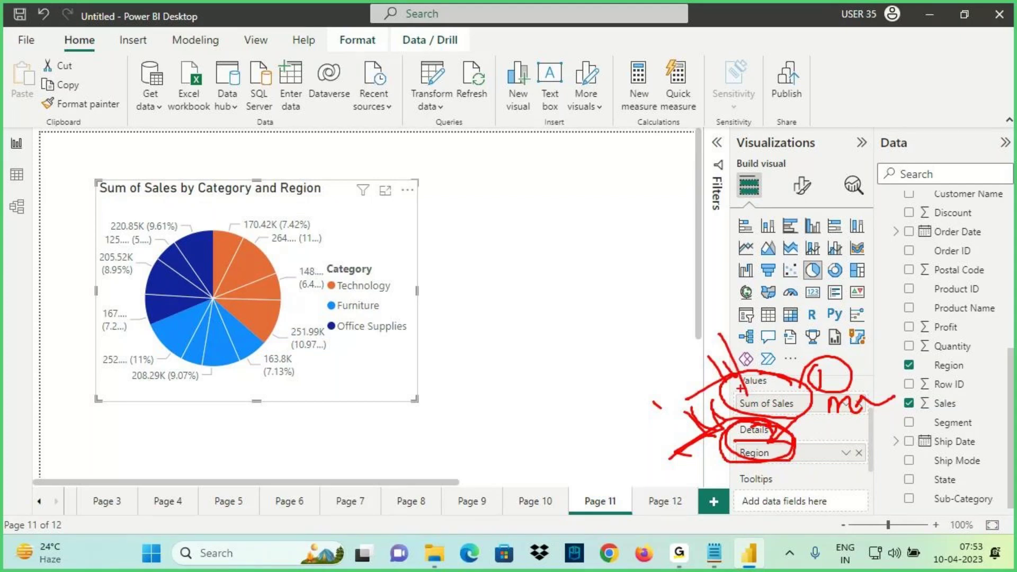
{"action": "key", "text": "e"}
{"action": "mouse_move", "coordinate": [780, 381]}
{"action": "left_mouse_down"}
{"action": "mouse_move", "coordinate": [766, 375]}
{"action": "mouse_move", "coordinate": [733, 406]}
{"action": "mouse_move", "coordinate": [840, 371]}
{"action": "mouse_move", "coordinate": [909, 331]}
{"action": "left_mouse_up"}
{"action": "left_click_drag", "start_coordinate": [851, 382], "coordinate": [975, 339]}
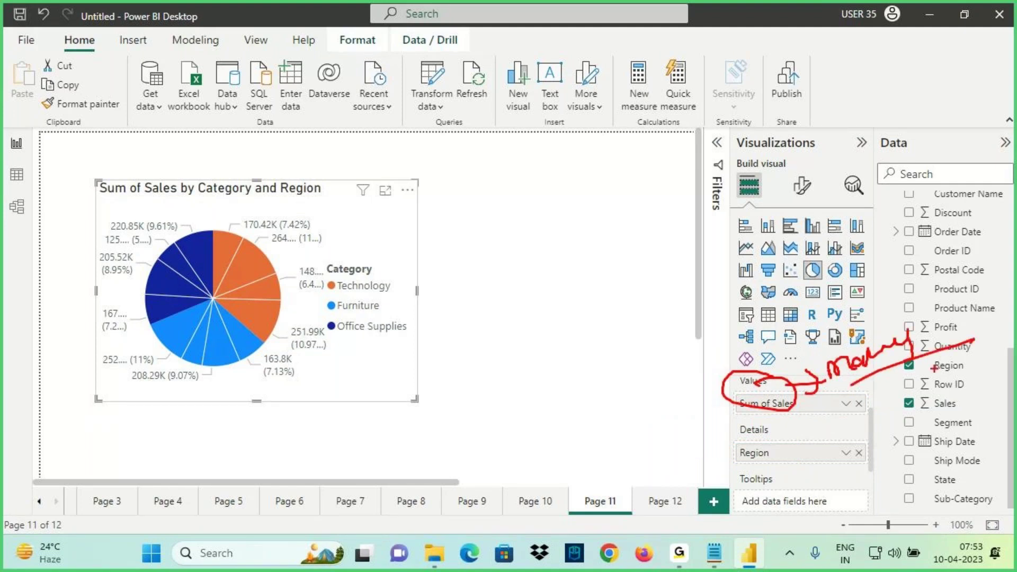
{"action": "mouse_move", "coordinate": [789, 433]}
{"action": "left_mouse_down"}
{"action": "mouse_move", "coordinate": [742, 460]}
{"action": "mouse_move", "coordinate": [774, 441]}
{"action": "left_mouse_up"}
{"action": "mouse_move", "coordinate": [731, 472]}
{"action": "left_mouse_down"}
{"action": "mouse_move", "coordinate": [790, 453]}
{"action": "mouse_move", "coordinate": [825, 465]}
{"action": "left_mouse_up"}
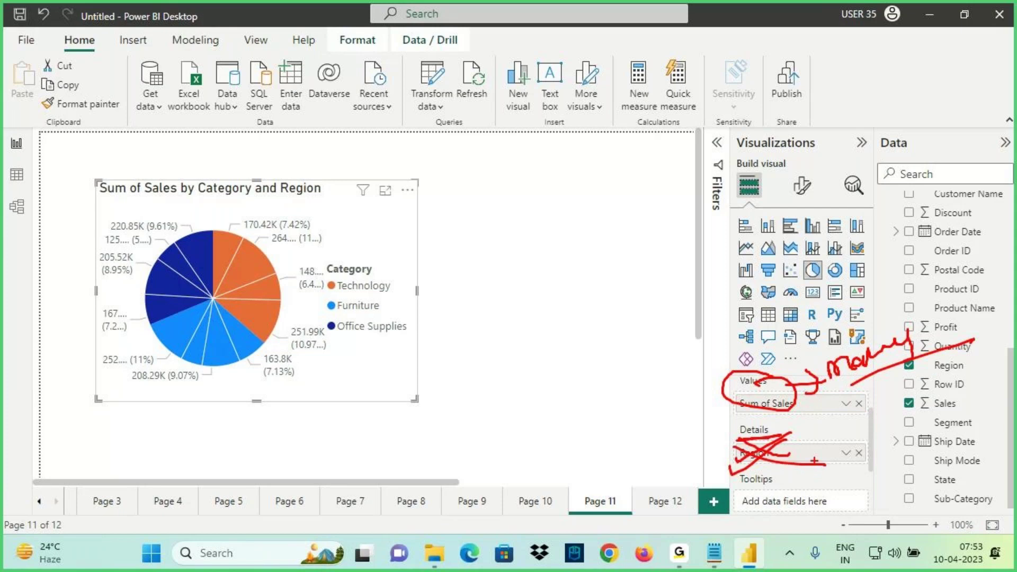
{"action": "mouse_move", "coordinate": [695, 435]}
{"action": "left_mouse_down"}
{"action": "mouse_move", "coordinate": [752, 466]}
{"action": "mouse_move", "coordinate": [723, 464]}
{"action": "mouse_move", "coordinate": [694, 500]}
{"action": "left_mouse_up"}
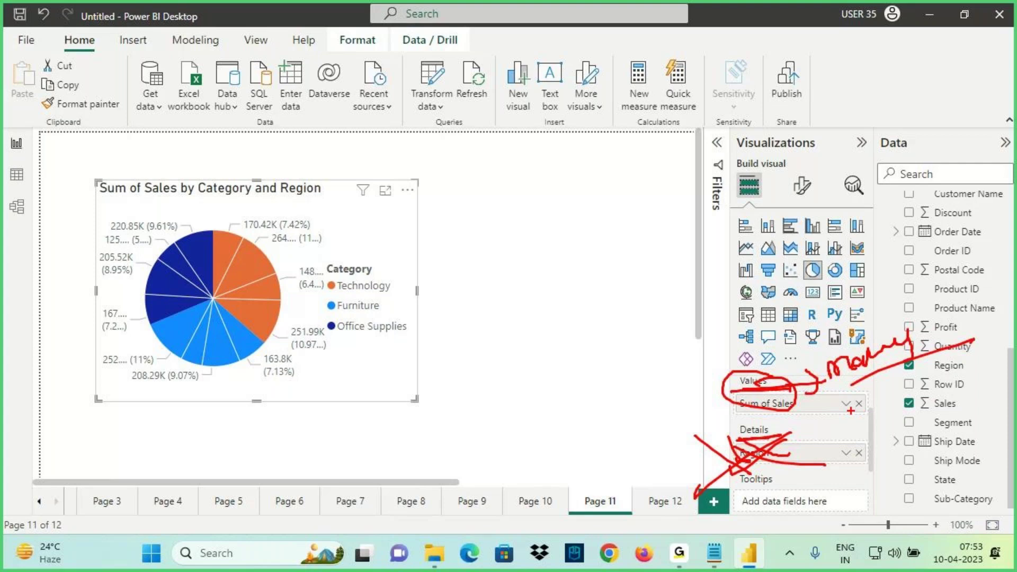
{"action": "left_click_drag", "start_coordinate": [829, 395], "coordinate": [834, 419]}
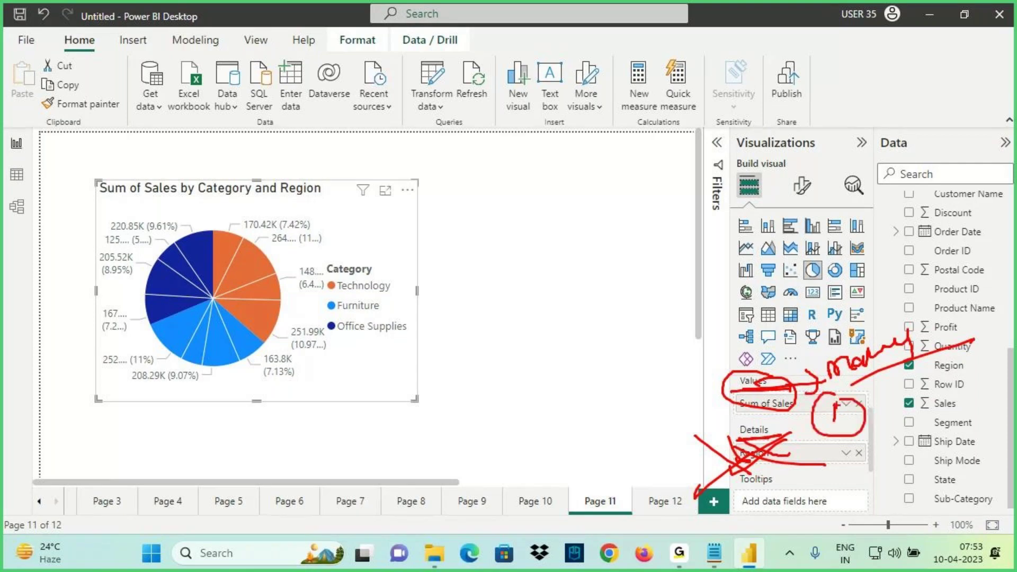
{"action": "key", "text": "Escape"}
Step: Enlarge the pie chart on Page 11 slightly
{"action": "scroll", "coordinate": [777, 433], "scroll_direction": "up", "scroll_amount": 3}
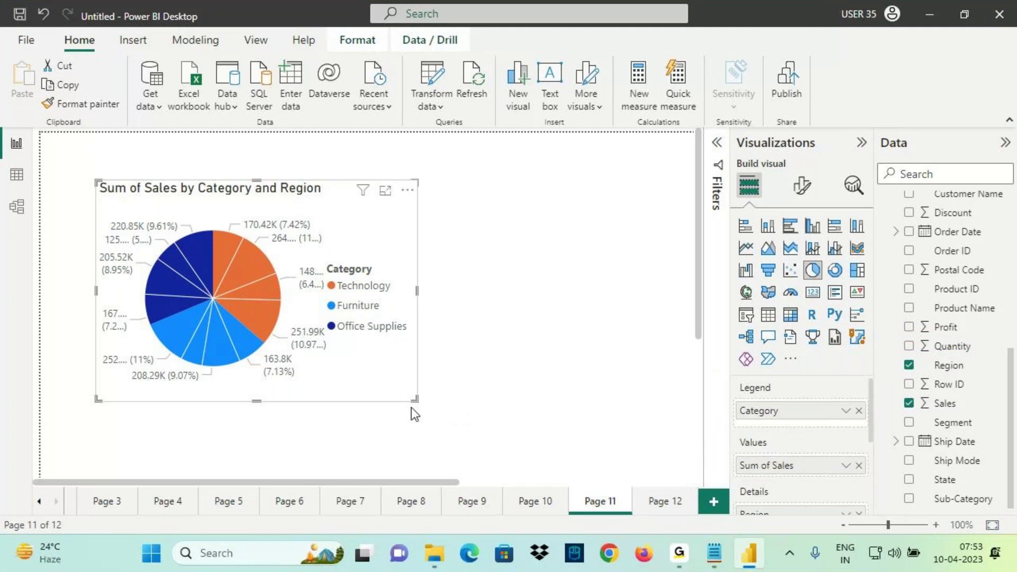
{"action": "left_click_drag", "start_coordinate": [414, 407], "coordinate": [433, 418]}
{"action": "key", "text": "ctrl+2"}
{"action": "left_click_drag", "start_coordinate": [738, 421], "coordinate": [785, 419]}
{"action": "key", "text": "Escape"}
{"action": "scroll", "coordinate": [765, 422], "scroll_direction": "down", "scroll_amount": 1}
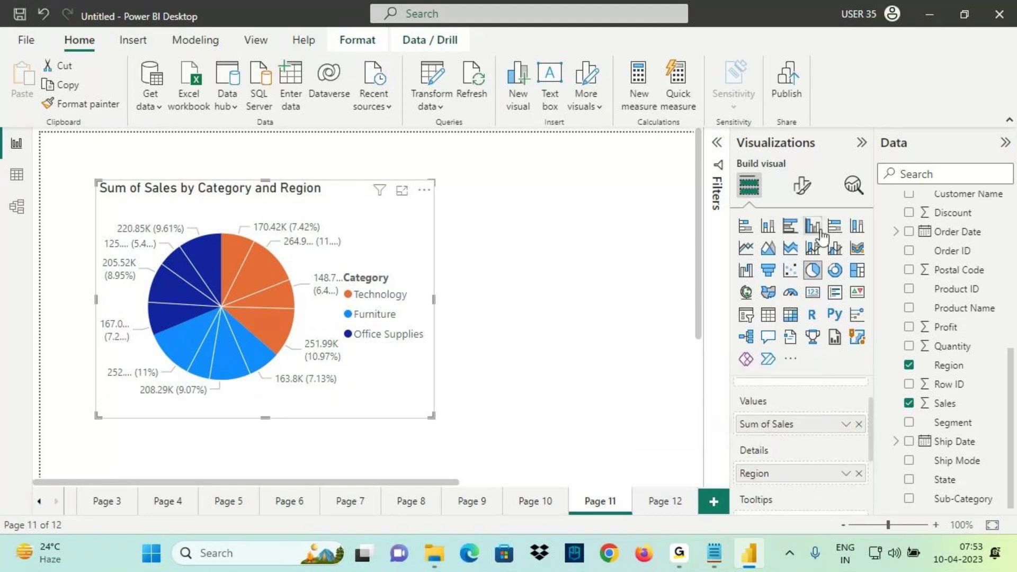
Step: Set the pie chart's detail label contents to show the category name with the data value, without percentages
{"action": "left_click", "coordinate": [802, 185]}
{"action": "left_click", "coordinate": [772, 334]}
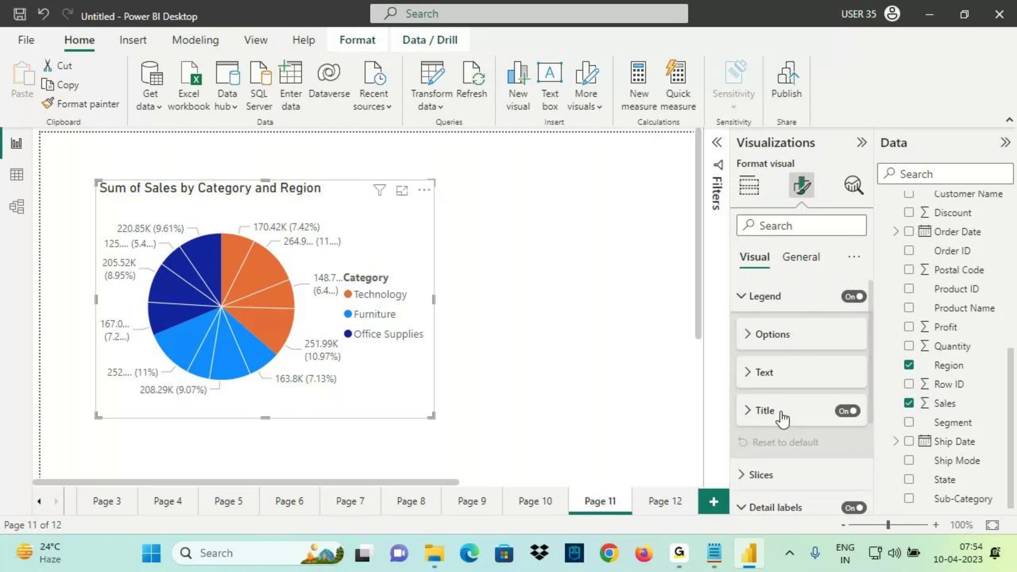
{"action": "scroll", "coordinate": [804, 424], "scroll_direction": "down", "scroll_amount": 2}
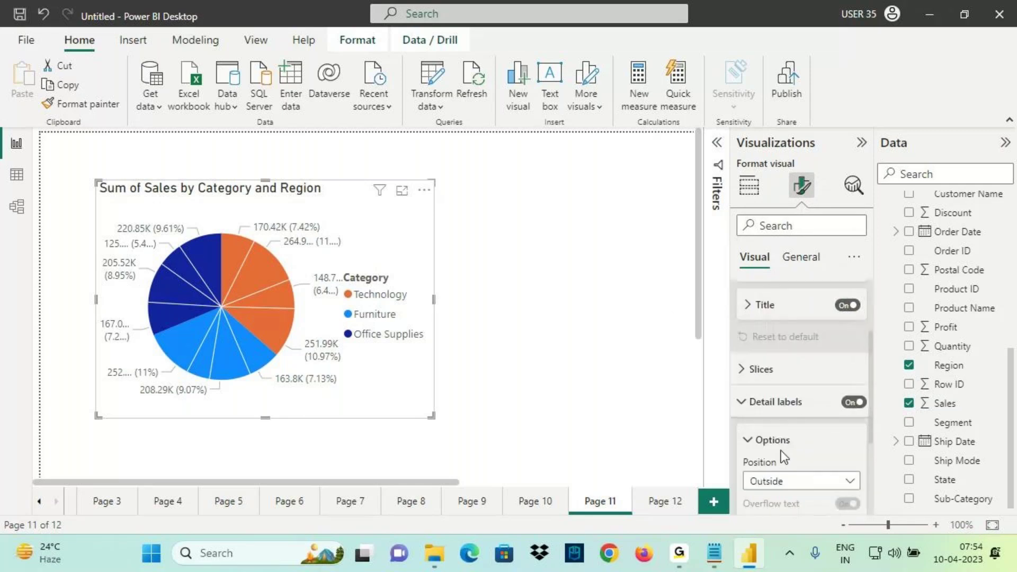
{"action": "scroll", "coordinate": [781, 421], "scroll_direction": "down", "scroll_amount": 3}
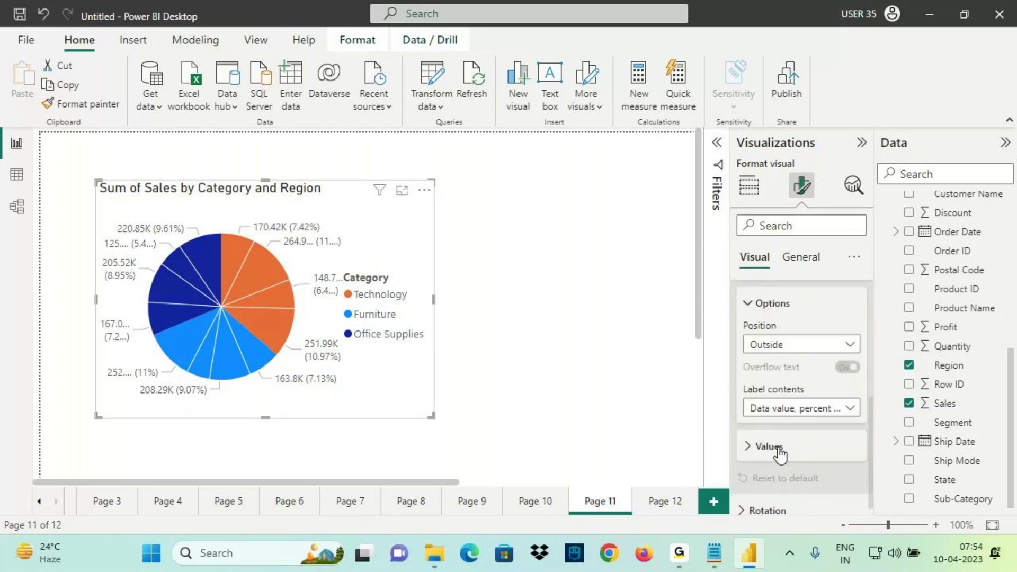
{"action": "left_click", "coordinate": [795, 411]}
{"action": "left_click", "coordinate": [776, 339]}
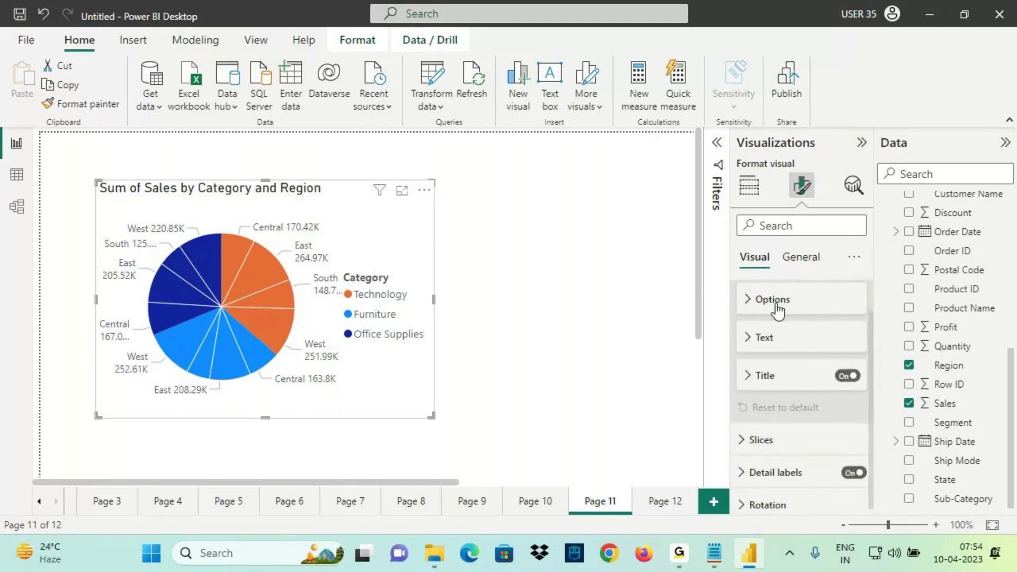
Step: Set the pie chart's legend position to Top right
{"action": "scroll", "coordinate": [777, 312], "scroll_direction": "up", "scroll_amount": 1}
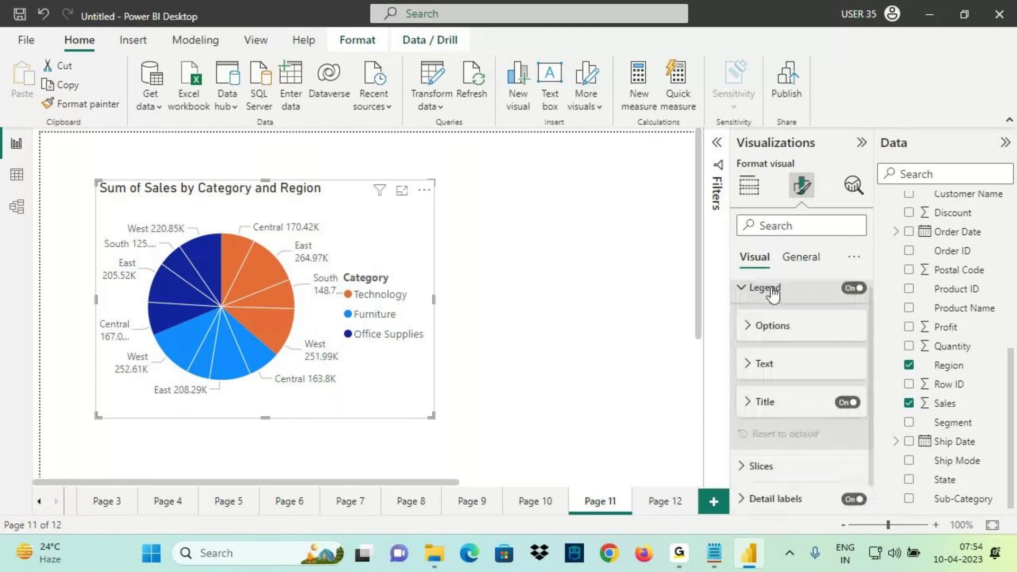
{"action": "left_click", "coordinate": [768, 333]}
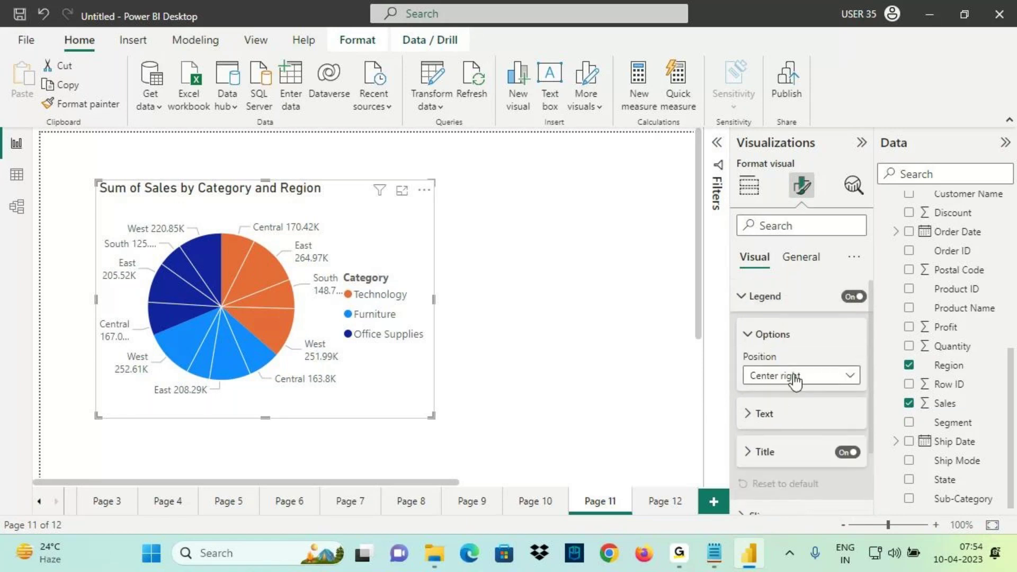
{"action": "left_click", "coordinate": [779, 376]}
{"action": "left_click", "coordinate": [768, 223]}
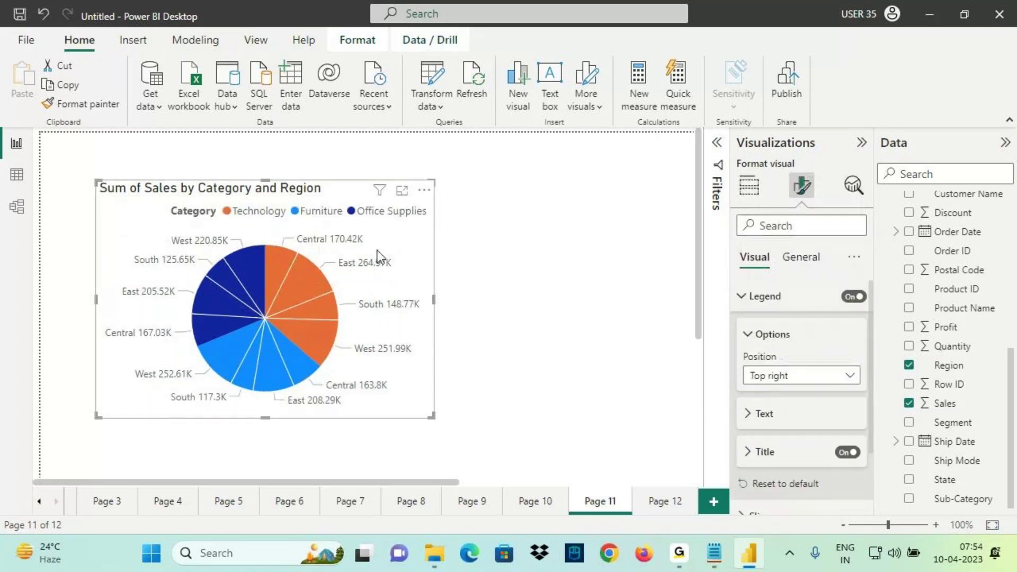
{"action": "left_click_drag", "start_coordinate": [200, 197], "coordinate": [329, 194]}
{"action": "left_click_drag", "start_coordinate": [139, 196], "coordinate": [215, 198]}
{"action": "mouse_move", "coordinate": [232, 216]}
{"action": "left_mouse_down"}
{"action": "mouse_move", "coordinate": [286, 216]}
{"action": "mouse_move", "coordinate": [335, 247]}
{"action": "mouse_move", "coordinate": [379, 242]}
{"action": "left_mouse_up"}
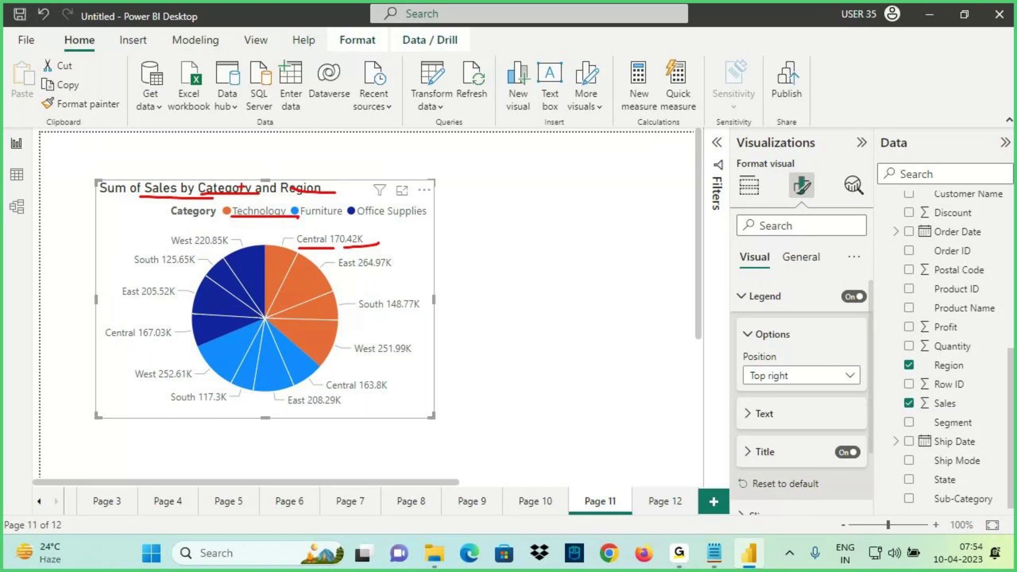
{"action": "left_click_drag", "start_coordinate": [220, 169], "coordinate": [310, 130]}
{"action": "left_click_drag", "start_coordinate": [260, 127], "coordinate": [302, 181]}
{"action": "left_click_drag", "start_coordinate": [167, 139], "coordinate": [162, 176]}
{"action": "left_click_drag", "start_coordinate": [154, 163], "coordinate": [164, 178]}
{"action": "mouse_move", "coordinate": [249, 187]}
{"action": "left_mouse_down"}
{"action": "mouse_move", "coordinate": [299, 180]}
{"action": "mouse_move", "coordinate": [299, 233]}
{"action": "mouse_move", "coordinate": [277, 252]}
{"action": "left_mouse_up"}
{"action": "key", "text": "Escape"}
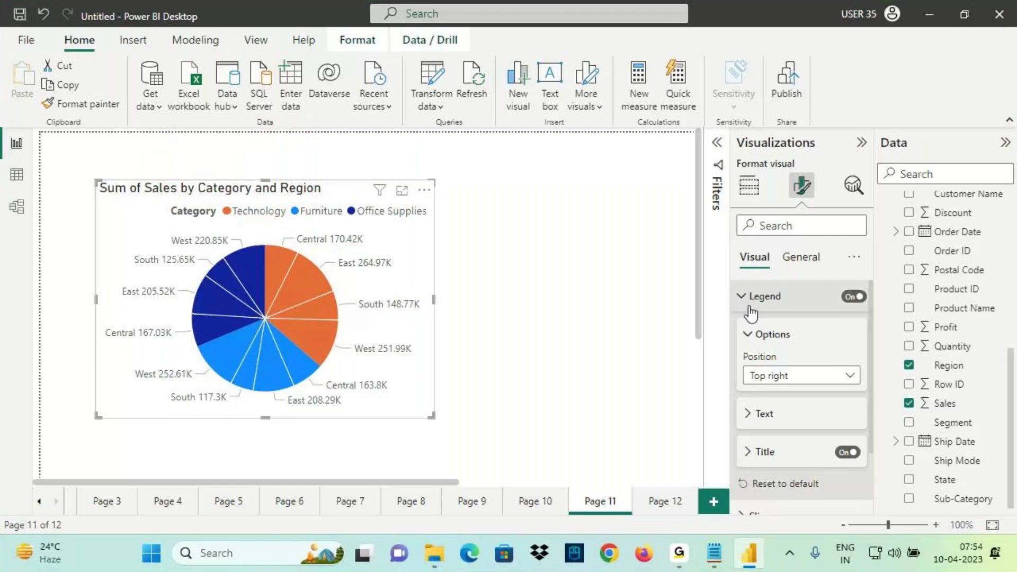
Step: Return to the pie chart's field wells and replace Sales with Profit in its Values
{"action": "left_click", "coordinate": [749, 298]}
{"action": "left_click", "coordinate": [749, 186]}
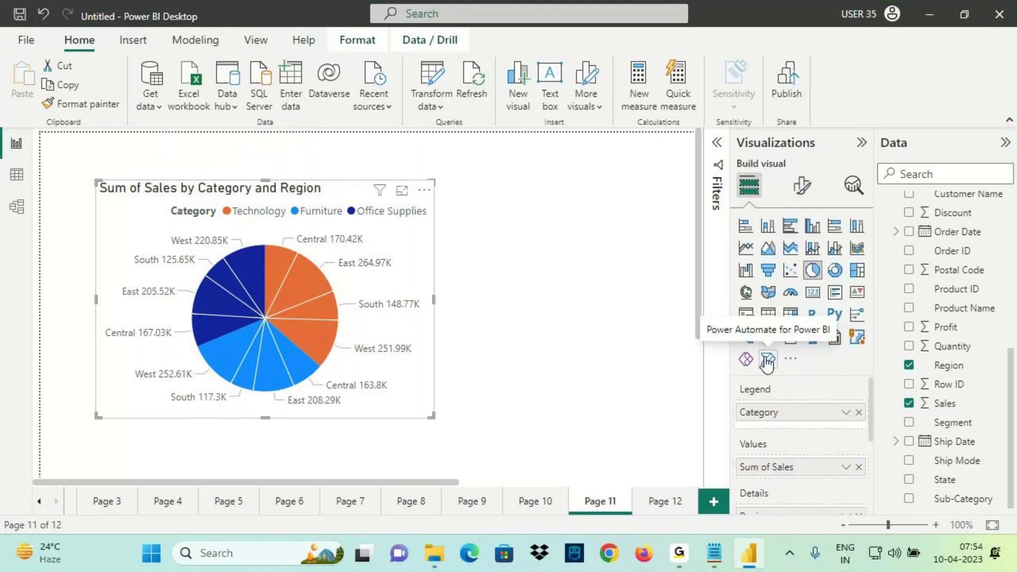
{"action": "scroll", "coordinate": [777, 440], "scroll_direction": "down", "scroll_amount": 1}
{"action": "left_click_drag", "start_coordinate": [947, 327], "coordinate": [819, 417]}
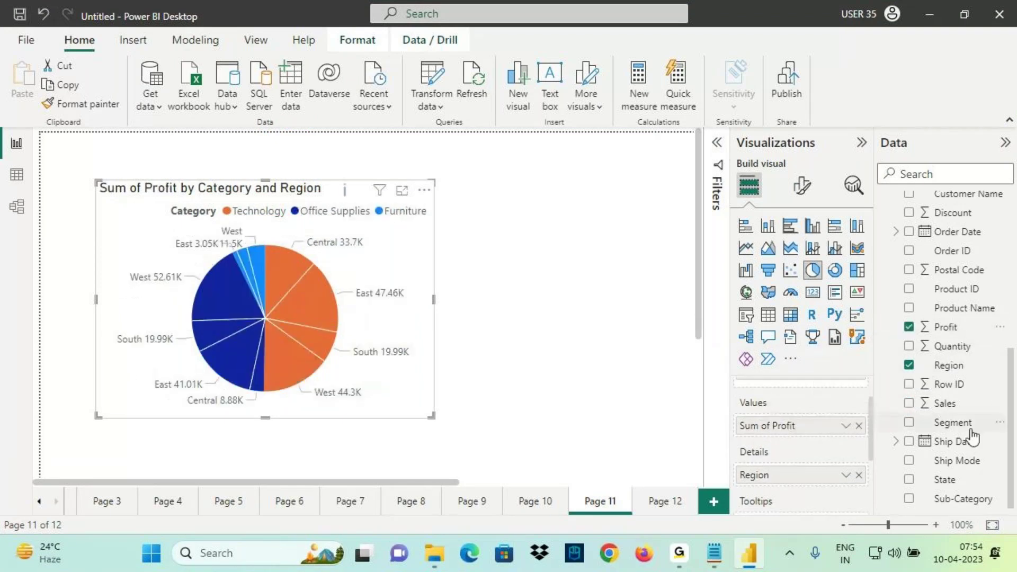
Step: Replace Profit with Sales in the pie chart's Values
{"action": "left_click_drag", "start_coordinate": [945, 406], "coordinate": [816, 426]}
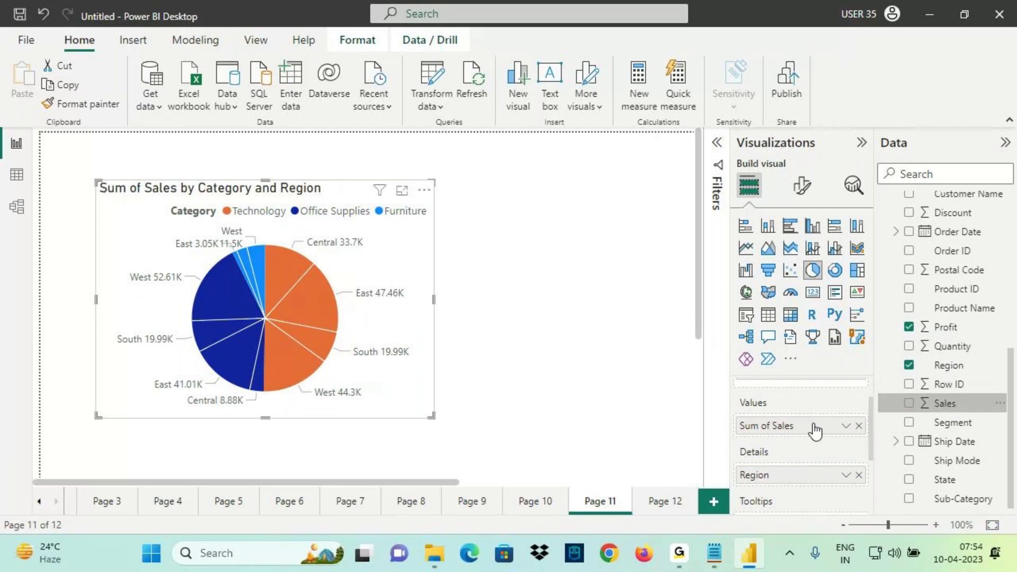
{"action": "scroll", "coordinate": [777, 434], "scroll_direction": "down", "scroll_amount": 2}
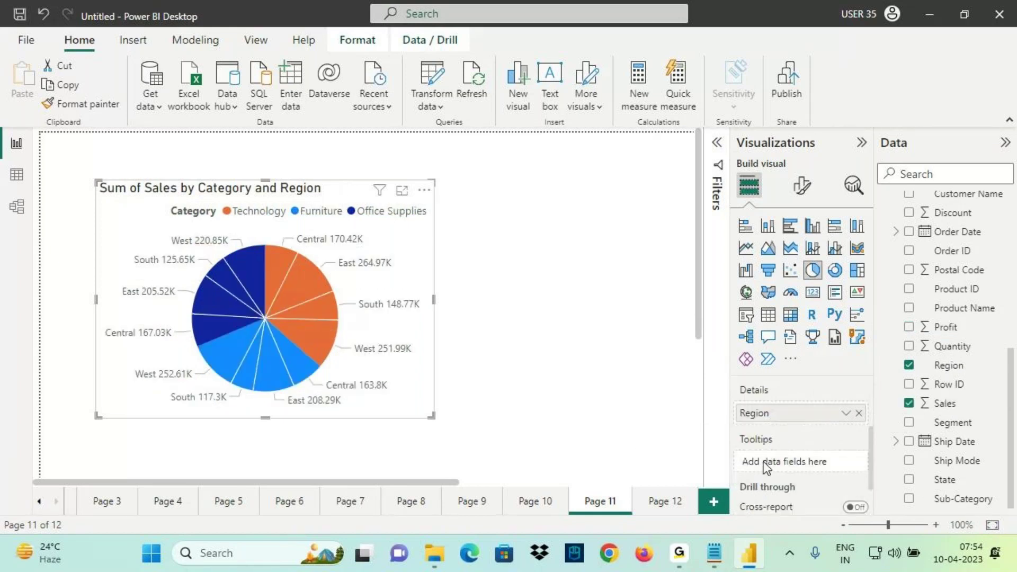
{"action": "mouse_move", "coordinate": [726, 434]}
{"action": "left_mouse_down"}
{"action": "mouse_move", "coordinate": [778, 435]}
{"action": "mouse_move", "coordinate": [729, 463]}
{"action": "mouse_move", "coordinate": [776, 437]}
{"action": "left_mouse_up"}
{"action": "mouse_move", "coordinate": [689, 418]}
{"action": "left_mouse_down"}
{"action": "mouse_move", "coordinate": [721, 445]}
{"action": "mouse_move", "coordinate": [716, 426]}
{"action": "mouse_move", "coordinate": [735, 443]}
{"action": "left_mouse_up"}
{"action": "mouse_move", "coordinate": [728, 443]}
{"action": "left_mouse_down"}
{"action": "mouse_move", "coordinate": [686, 467]}
{"action": "mouse_move", "coordinate": [807, 443]}
{"action": "mouse_move", "coordinate": [804, 463]}
{"action": "mouse_move", "coordinate": [831, 447]}
{"action": "left_mouse_up"}
{"action": "mouse_move", "coordinate": [836, 440]}
{"action": "left_mouse_down"}
{"action": "mouse_move", "coordinate": [854, 437]}
{"action": "mouse_move", "coordinate": [871, 461]}
{"action": "mouse_move", "coordinate": [794, 435]}
{"action": "left_mouse_up"}
{"action": "mouse_move", "coordinate": [805, 377]}
{"action": "left_mouse_down"}
{"action": "mouse_move", "coordinate": [833, 423]}
{"action": "mouse_move", "coordinate": [847, 403]}
{"action": "mouse_move", "coordinate": [834, 432]}
{"action": "left_mouse_up"}
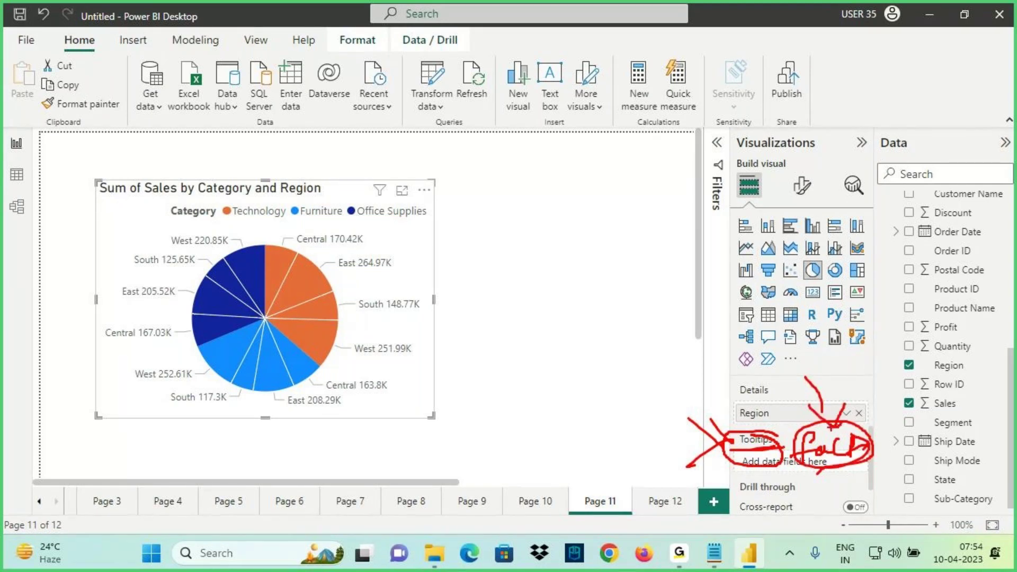
{"action": "key", "text": "Escape"}
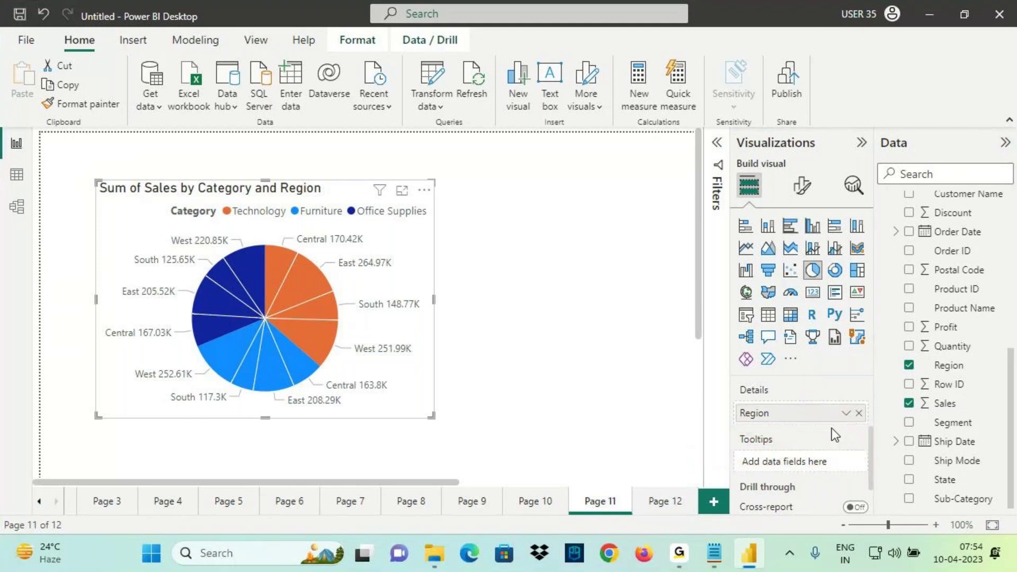
Step: Try Profit as a tooltip field on the pie chart and remove it from Tooltips
{"action": "left_click_drag", "start_coordinate": [951, 328], "coordinate": [784, 464]}
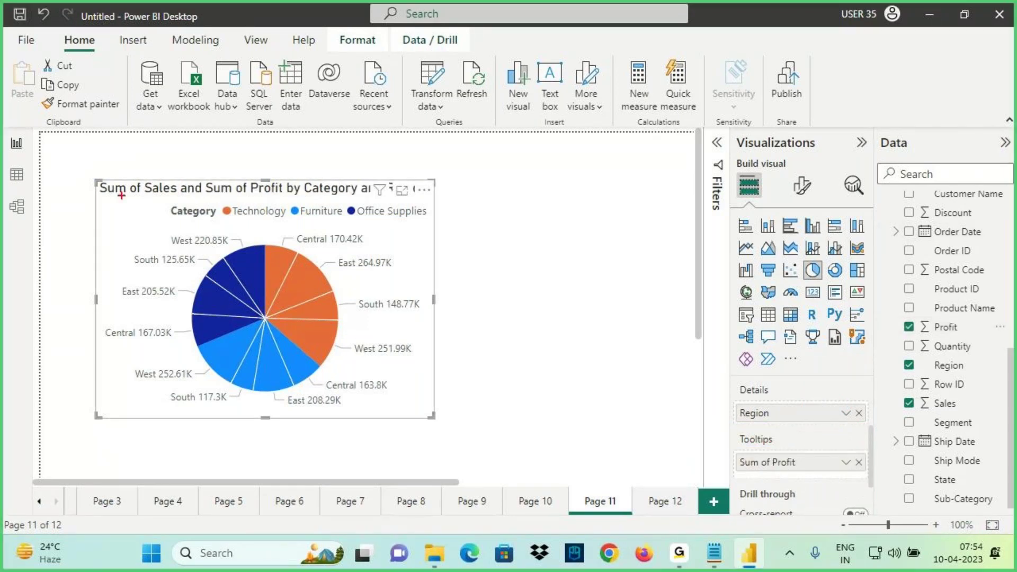
{"action": "mouse_move", "coordinate": [98, 185]}
{"action": "left_mouse_down"}
{"action": "mouse_move", "coordinate": [126, 221]}
{"action": "mouse_move", "coordinate": [302, 366]}
{"action": "mouse_move", "coordinate": [447, 414]}
{"action": "left_mouse_up"}
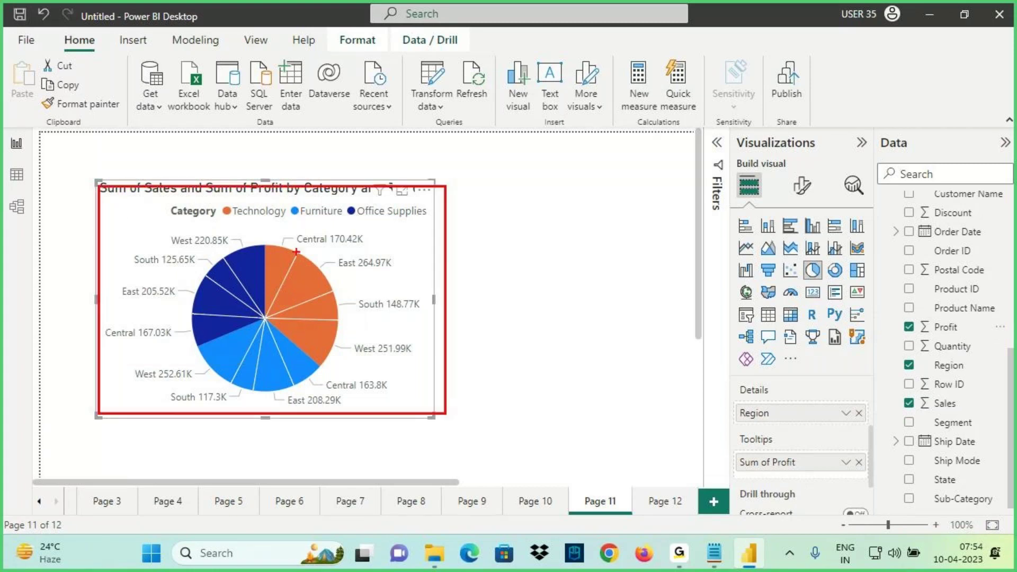
{"action": "mouse_move", "coordinate": [234, 217]}
{"action": "left_mouse_down"}
{"action": "mouse_move", "coordinate": [312, 216]}
{"action": "mouse_move", "coordinate": [329, 245]}
{"action": "left_mouse_up"}
{"action": "left_click_drag", "start_coordinate": [337, 247], "coordinate": [364, 246]}
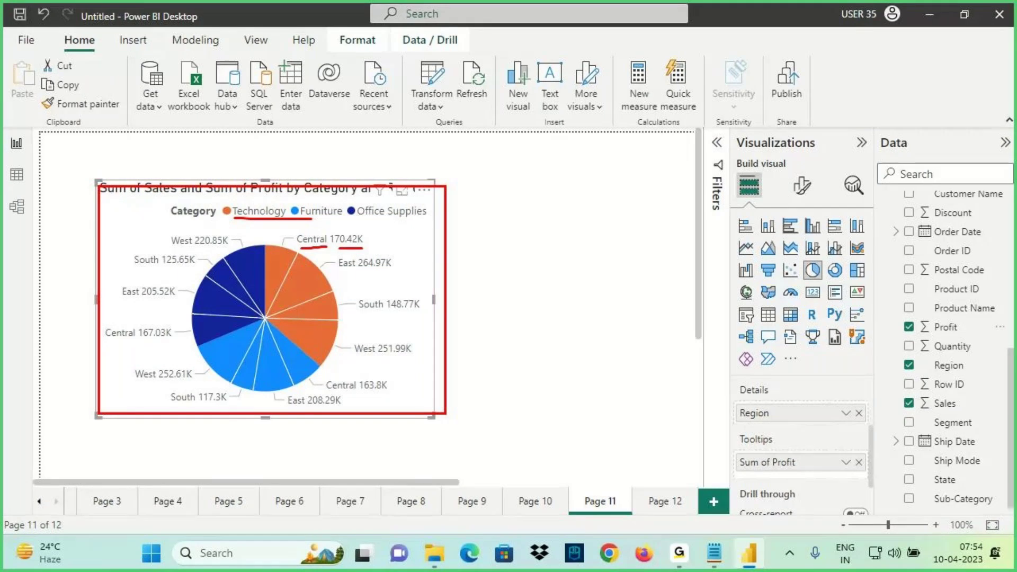
{"action": "left_click_drag", "start_coordinate": [701, 426], "coordinate": [741, 460]}
{"action": "mouse_move", "coordinate": [729, 436]}
{"action": "left_mouse_down"}
{"action": "mouse_move", "coordinate": [739, 459]}
{"action": "mouse_move", "coordinate": [697, 482]}
{"action": "left_mouse_up"}
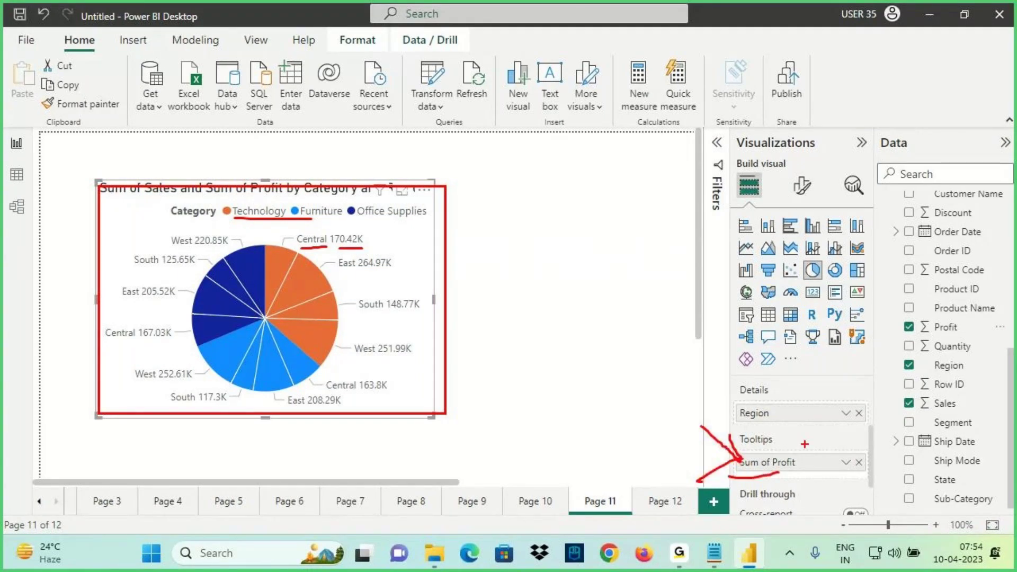
{"action": "key", "text": "Escape"}
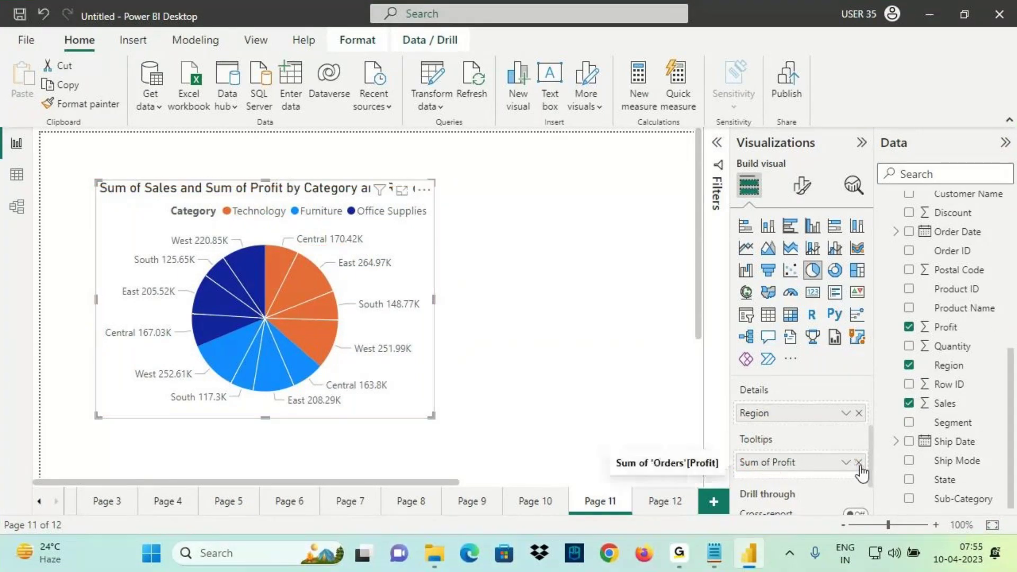
{"action": "left_click", "coordinate": [859, 462]}
{"action": "key", "text": "ctrl+2"}
{"action": "mouse_move", "coordinate": [759, 394]}
{"action": "left_mouse_down"}
{"action": "mouse_move", "coordinate": [739, 416]}
{"action": "mouse_move", "coordinate": [747, 385]}
{"action": "mouse_move", "coordinate": [530, 228]}
{"action": "mouse_move", "coordinate": [317, 265]}
{"action": "left_mouse_up"}
{"action": "left_click_drag", "start_coordinate": [331, 230], "coordinate": [403, 301]}
{"action": "mouse_move", "coordinate": [752, 465]}
{"action": "left_mouse_down"}
{"action": "mouse_move", "coordinate": [741, 458]}
{"action": "mouse_move", "coordinate": [762, 439]}
{"action": "mouse_move", "coordinate": [389, 370]}
{"action": "left_mouse_up"}
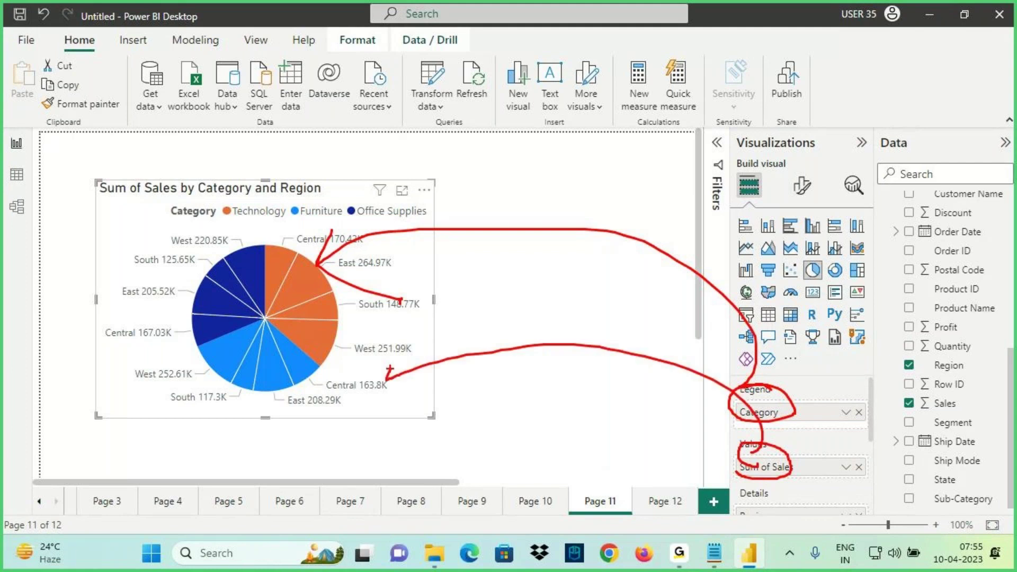
{"action": "key", "text": "Escape"}
{"action": "scroll", "coordinate": [775, 462], "scroll_direction": "down", "scroll_amount": 2}
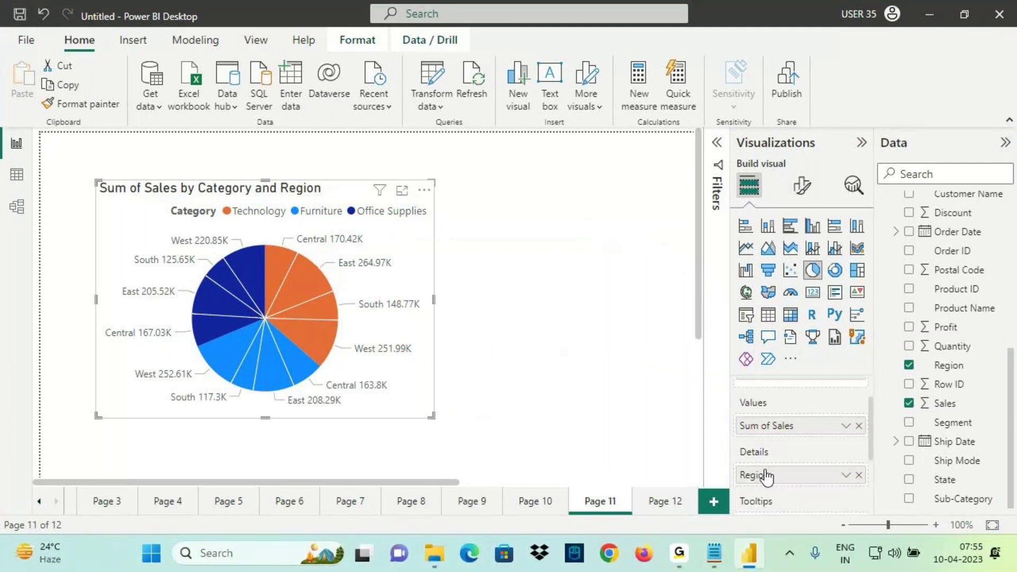
{"action": "left_click_drag", "start_coordinate": [763, 467], "coordinate": [784, 432]}
{"action": "left_click_drag", "start_coordinate": [784, 432], "coordinate": [342, 262]}
{"action": "key", "text": "Escape"}
Step: Add Profit to the pie chart's Tooltips and take it out again
{"action": "scroll", "coordinate": [779, 494], "scroll_direction": "down", "scroll_amount": 1}
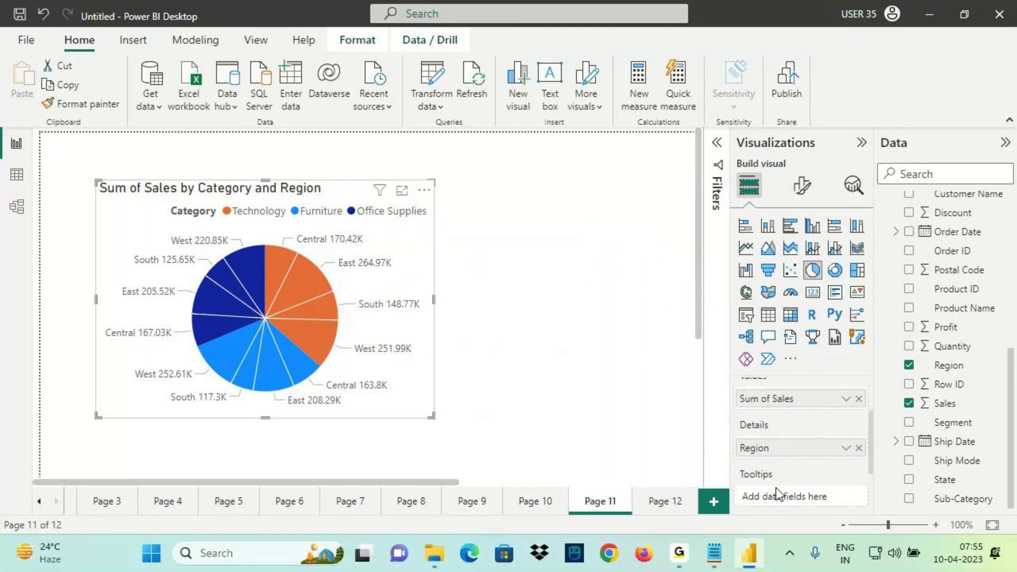
{"action": "scroll", "coordinate": [777, 494], "scroll_direction": "down", "scroll_amount": 1}
{"action": "left_click_drag", "start_coordinate": [945, 327], "coordinate": [779, 462]}
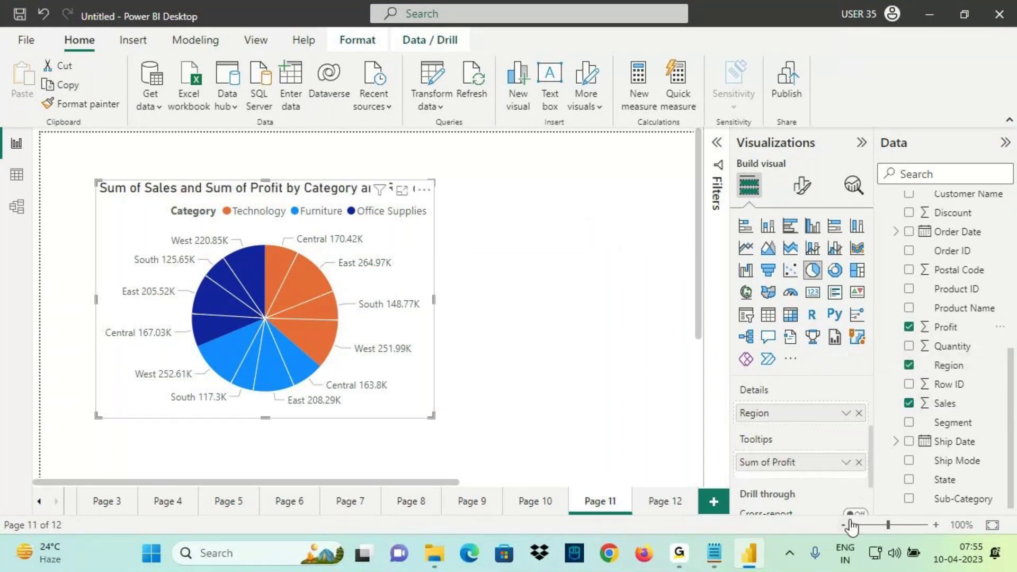
{"action": "left_click", "coordinate": [859, 462]}
Step: Remove Category from the pie chart's Legend and examine the slices by Region
{"action": "left_click_drag", "start_coordinate": [754, 412], "coordinate": [688, 415]}
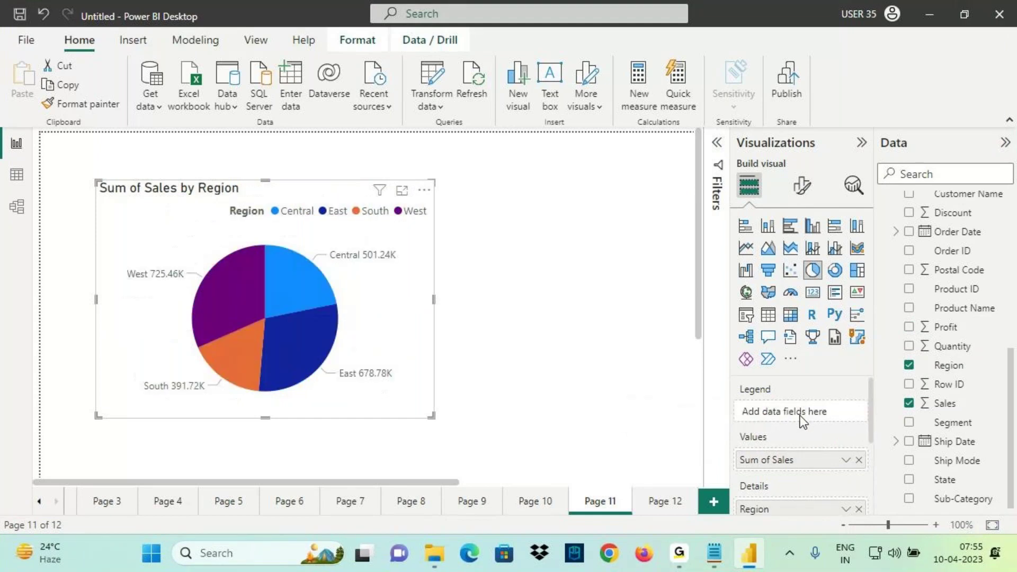
{"action": "key", "text": "ctrl+2"}
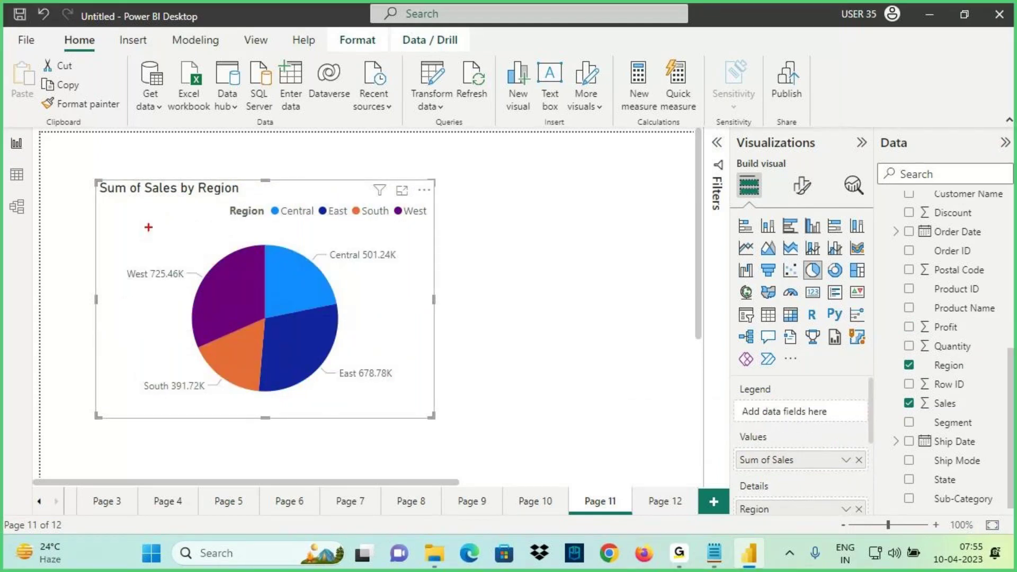
{"action": "left_click_drag", "start_coordinate": [133, 224], "coordinate": [425, 403]}
{"action": "mouse_move", "coordinate": [365, 281]}
{"action": "left_mouse_down"}
{"action": "mouse_move", "coordinate": [365, 342]}
{"action": "mouse_move", "coordinate": [403, 319]}
{"action": "left_mouse_up"}
{"action": "key", "text": "Escape"}
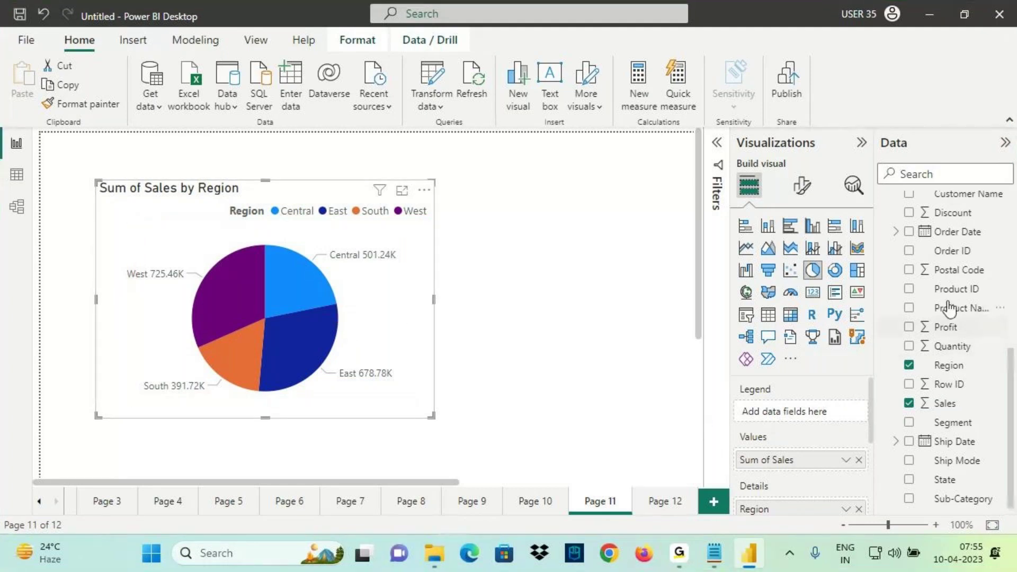
Step: Put the Category field back in the pie chart's Legend and examine the resulting slices
{"action": "scroll", "coordinate": [949, 307], "scroll_direction": "up", "scroll_amount": 3}
{"action": "left_click_drag", "start_coordinate": [959, 260], "coordinate": [830, 408]}
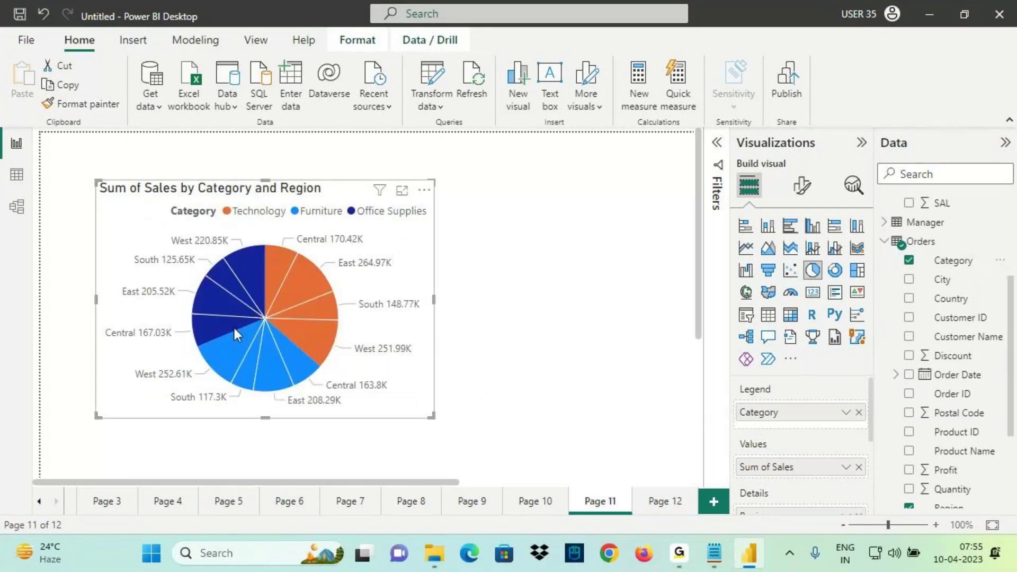
{"action": "left_click_drag", "start_coordinate": [268, 231], "coordinate": [409, 411]}
{"action": "key", "text": "Escape"}
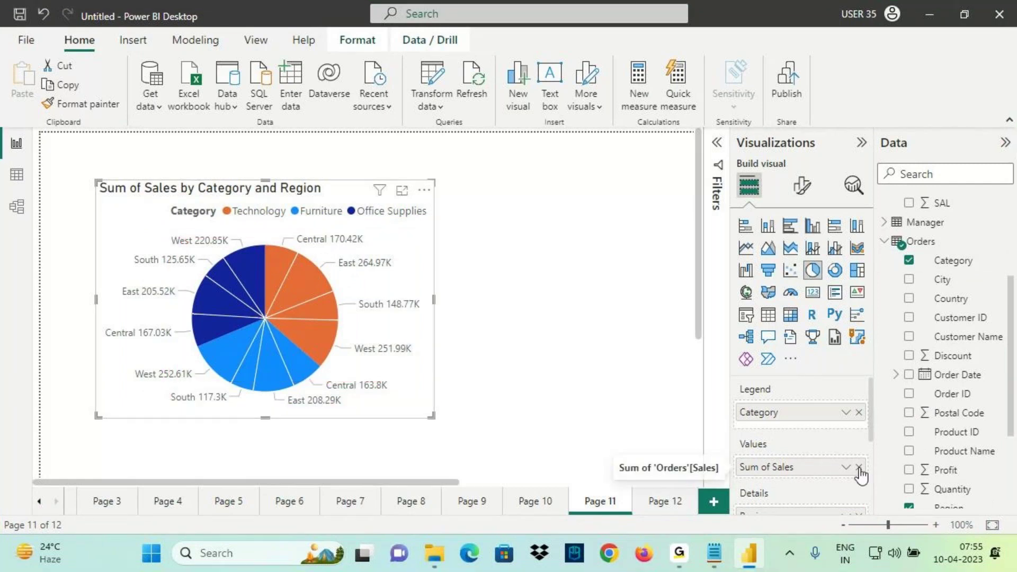
Step: Remove Sales from the pie chart's Values and examine the chart without a measure
{"action": "left_click", "coordinate": [858, 467]}
{"action": "mouse_move", "coordinate": [779, 439]}
{"action": "left_mouse_down"}
{"action": "mouse_move", "coordinate": [766, 435]}
{"action": "mouse_move", "coordinate": [759, 478]}
{"action": "mouse_move", "coordinate": [780, 439]}
{"action": "left_mouse_up"}
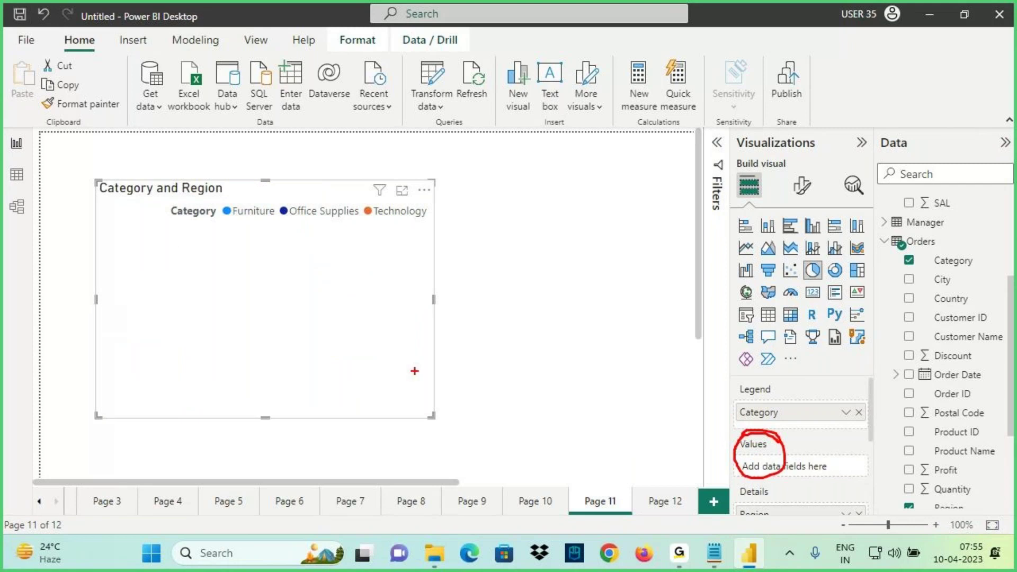
{"action": "mouse_move", "coordinate": [220, 327]}
{"action": "left_mouse_down"}
{"action": "mouse_move", "coordinate": [364, 296]}
{"action": "mouse_move", "coordinate": [338, 337]}
{"action": "left_mouse_up"}
{"action": "left_click_drag", "start_coordinate": [100, 197], "coordinate": [220, 201]}
{"action": "left_click_drag", "start_coordinate": [218, 157], "coordinate": [258, 231]}
{"action": "left_click_drag", "start_coordinate": [238, 204], "coordinate": [280, 200]}
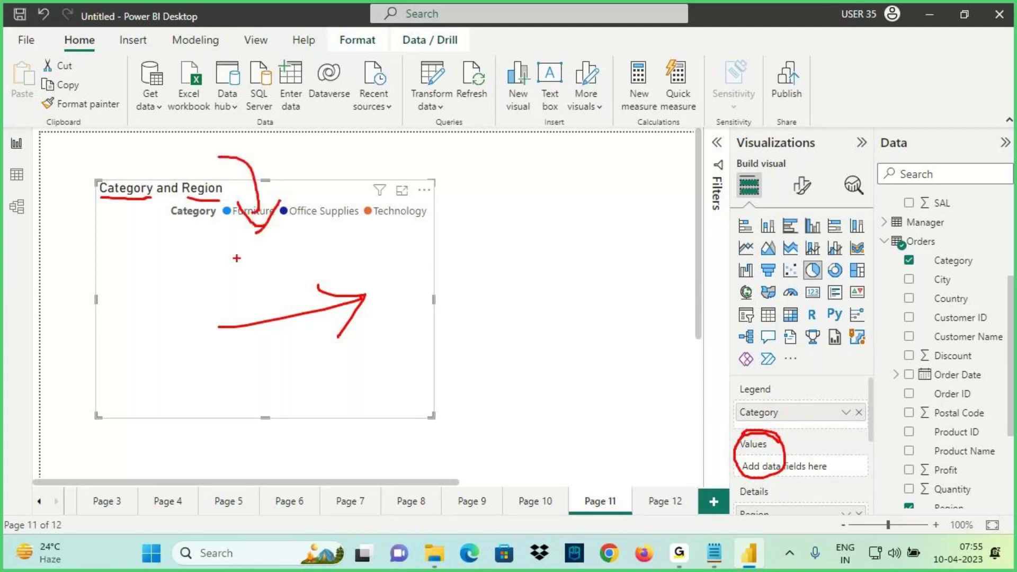
{"action": "left_click_drag", "start_coordinate": [228, 259], "coordinate": [181, 325]}
{"action": "left_click_drag", "start_coordinate": [164, 248], "coordinate": [268, 348]}
{"action": "mouse_move", "coordinate": [273, 259]}
{"action": "left_mouse_down"}
{"action": "mouse_move", "coordinate": [257, 306]}
{"action": "mouse_move", "coordinate": [276, 285]}
{"action": "left_mouse_up"}
{"action": "left_click_drag", "start_coordinate": [294, 273], "coordinate": [300, 290]}
{"action": "mouse_move", "coordinate": [319, 255]}
{"action": "left_mouse_down"}
{"action": "mouse_move", "coordinate": [319, 288]}
{"action": "mouse_move", "coordinate": [350, 262]}
{"action": "left_mouse_up"}
{"action": "key", "text": "Escape"}
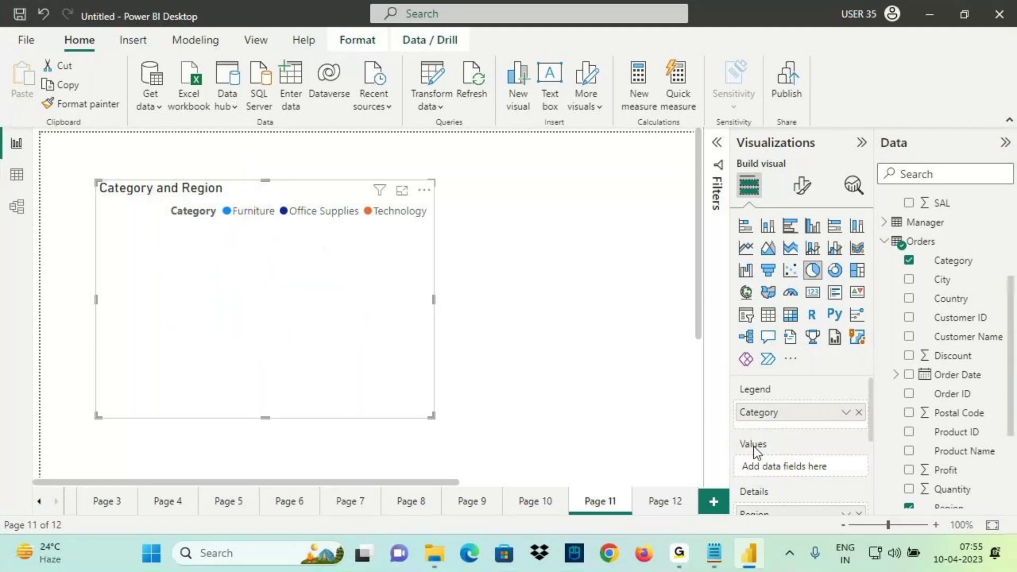
Step: Put the Sales field back in the pie chart's Values
{"action": "scroll", "coordinate": [945, 456], "scroll_direction": "down", "scroll_amount": 3}
{"action": "left_click_drag", "start_coordinate": [945, 403], "coordinate": [808, 468]}
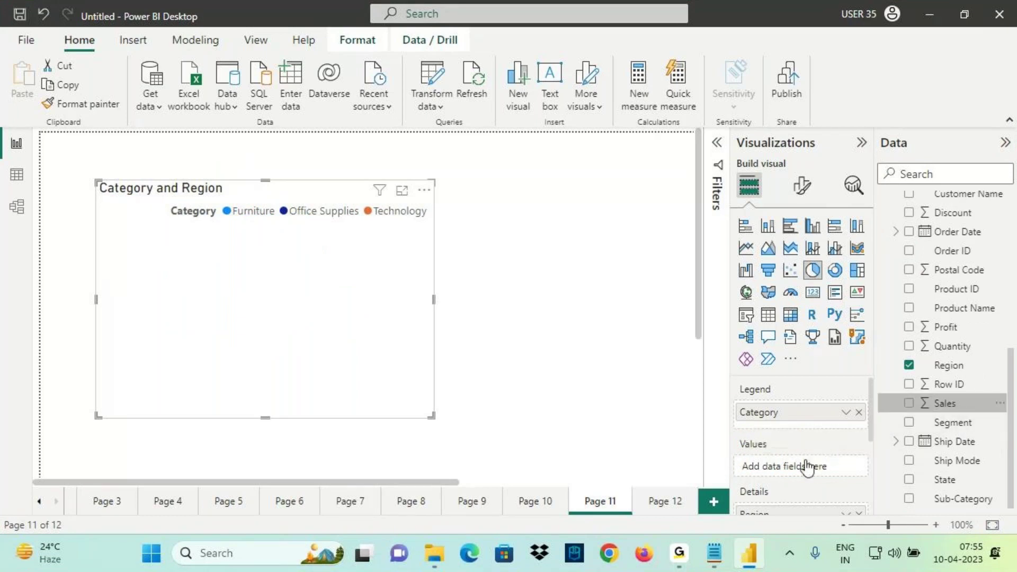
Step: Remove Region from the pie chart's Details and add it back to compare the two charts
{"action": "left_click", "coordinate": [858, 455]}
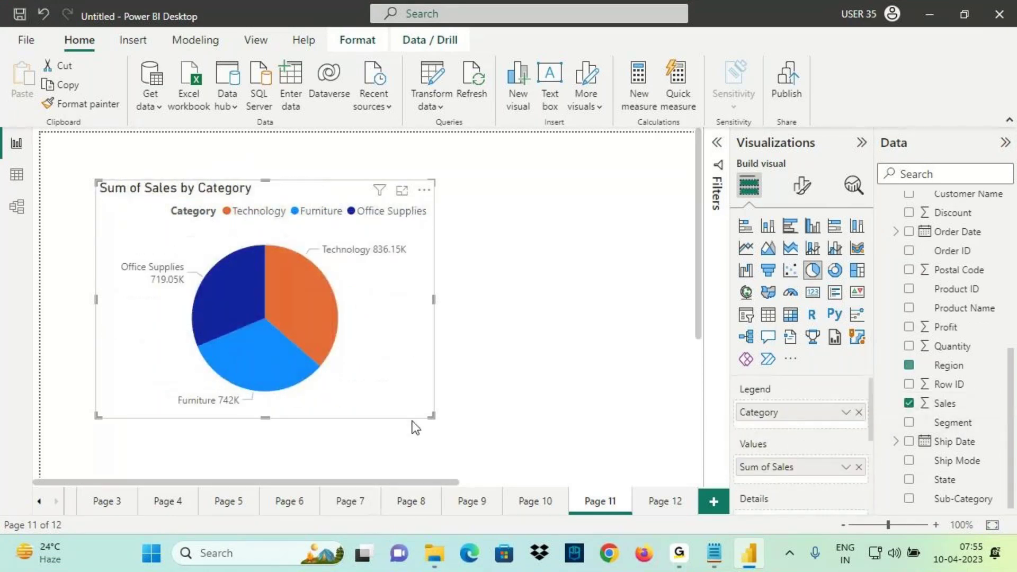
{"action": "scroll", "coordinate": [758, 484], "scroll_direction": "down", "scroll_amount": 1}
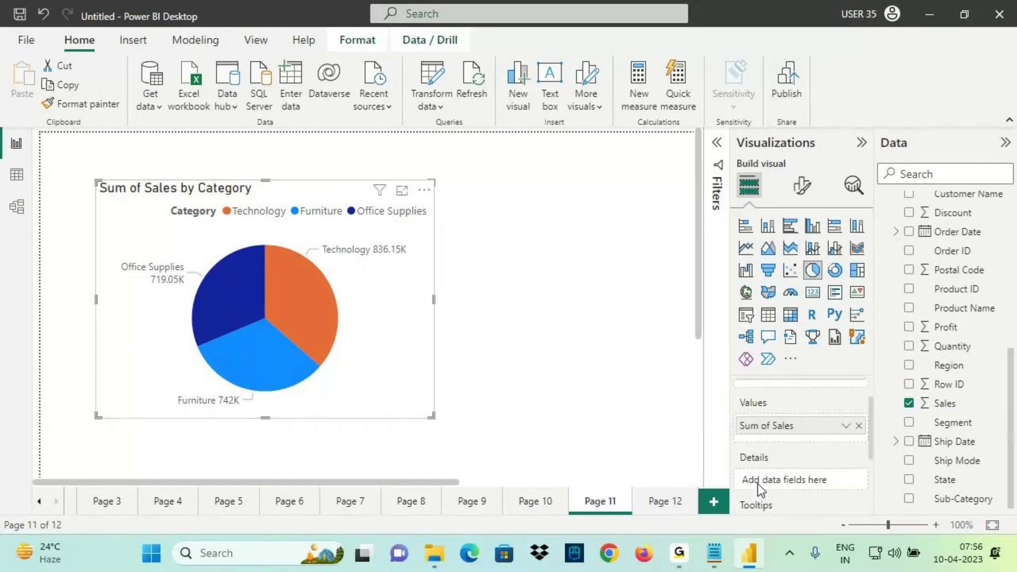
{"action": "left_click_drag", "start_coordinate": [949, 365], "coordinate": [819, 479]}
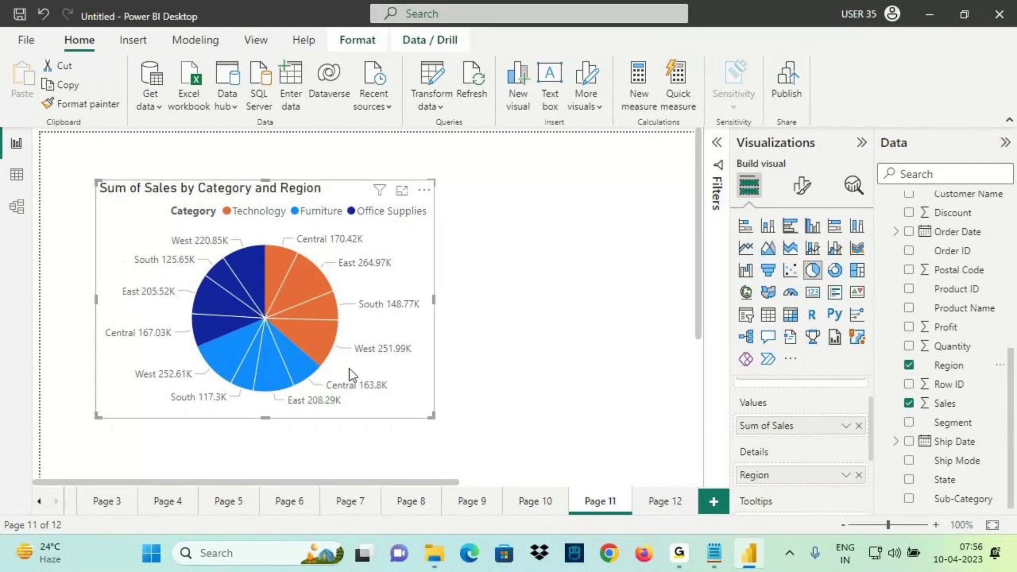
Step: Add Profit to the pie chart's Tooltips and view the tooltip of the Technology slice for the Central region
{"action": "scroll", "coordinate": [765, 464], "scroll_direction": "down", "scroll_amount": 1}
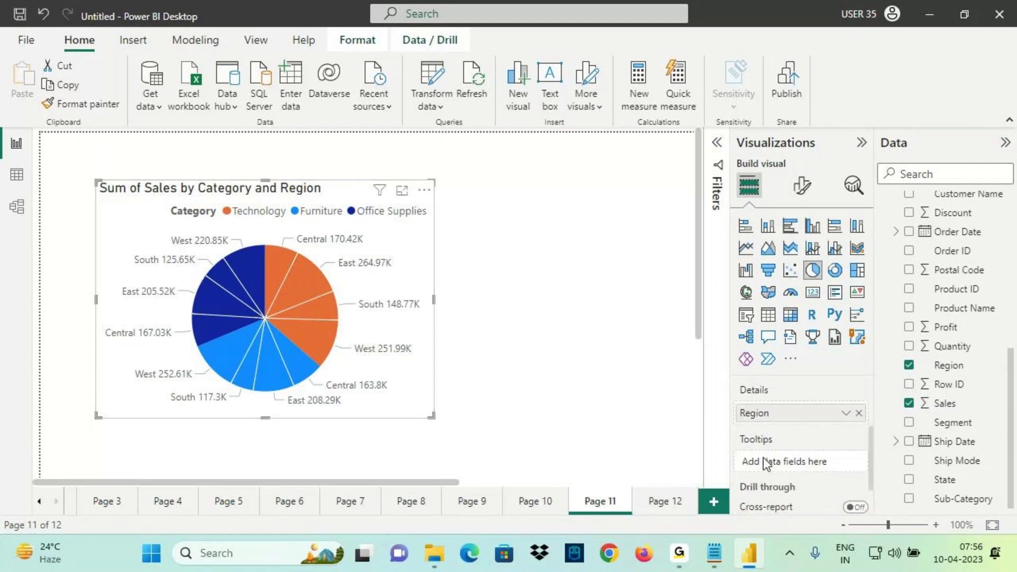
{"action": "mouse_move", "coordinate": [948, 327]}
{"action": "left_mouse_down"}
{"action": "mouse_move", "coordinate": [784, 446]}
{"action": "mouse_move", "coordinate": [790, 468]}
{"action": "mouse_move", "coordinate": [800, 452]}
{"action": "mouse_move", "coordinate": [782, 436]}
{"action": "left_mouse_up"}
{"action": "left_click_drag", "start_coordinate": [682, 406], "coordinate": [703, 415]}
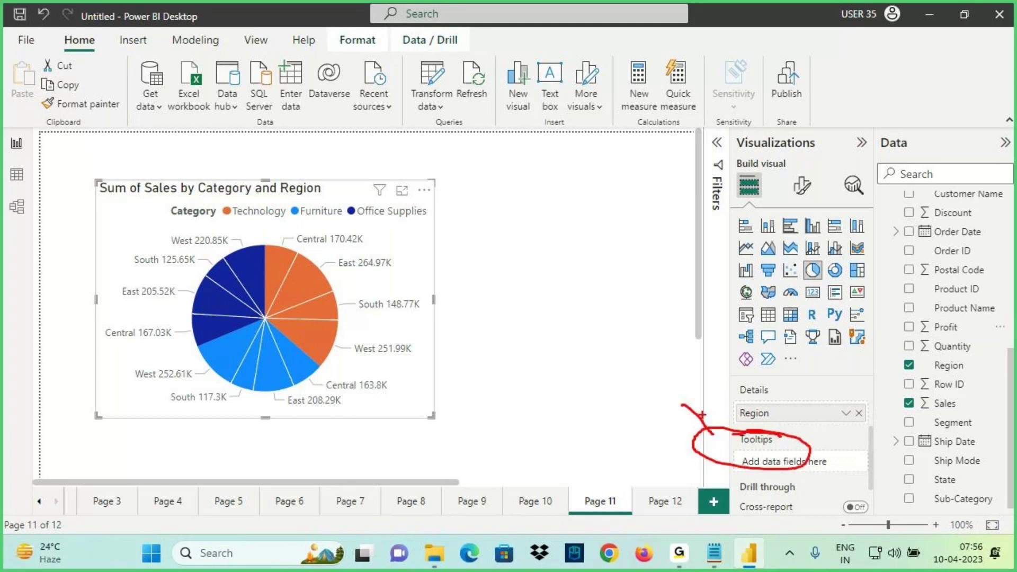
{"action": "mouse_move", "coordinate": [945, 327]}
{"action": "left_mouse_down"}
{"action": "mouse_move", "coordinate": [871, 332]}
{"action": "mouse_move", "coordinate": [781, 421]}
{"action": "mouse_move", "coordinate": [812, 473]}
{"action": "left_mouse_up"}
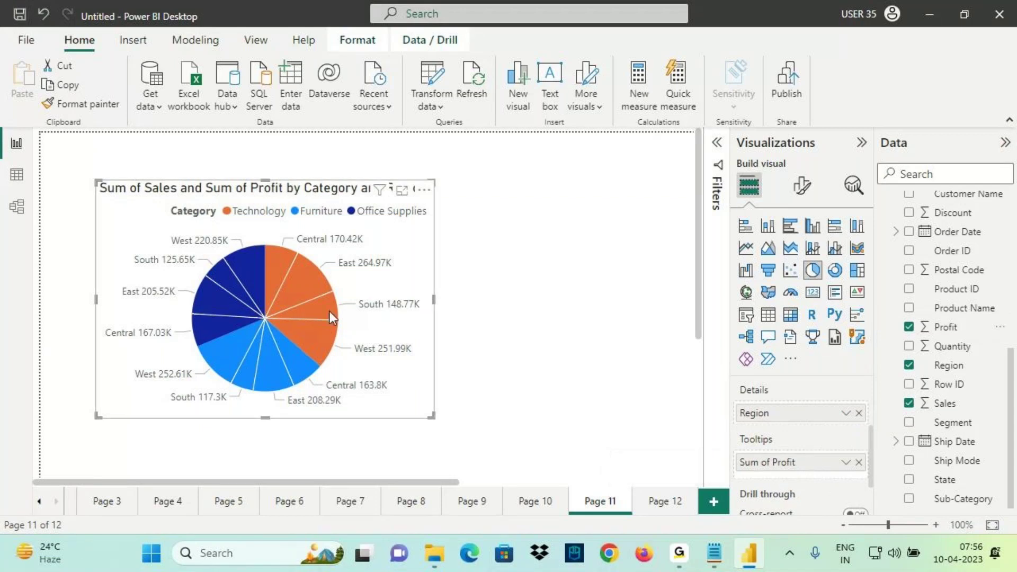
{"action": "mouse_move", "coordinate": [275, 260]}
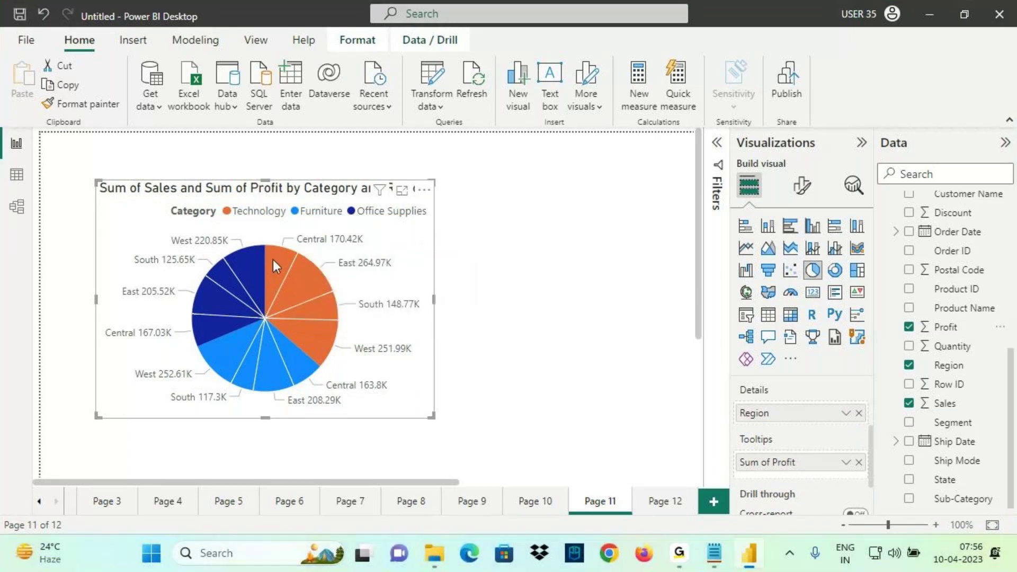
{"action": "key", "text": "ctrl+2"}
{"action": "mouse_move", "coordinate": [270, 259]}
{"action": "left_mouse_down"}
{"action": "mouse_move", "coordinate": [286, 245]}
{"action": "mouse_move", "coordinate": [432, 326]}
{"action": "mouse_move", "coordinate": [466, 327]}
{"action": "left_mouse_up"}
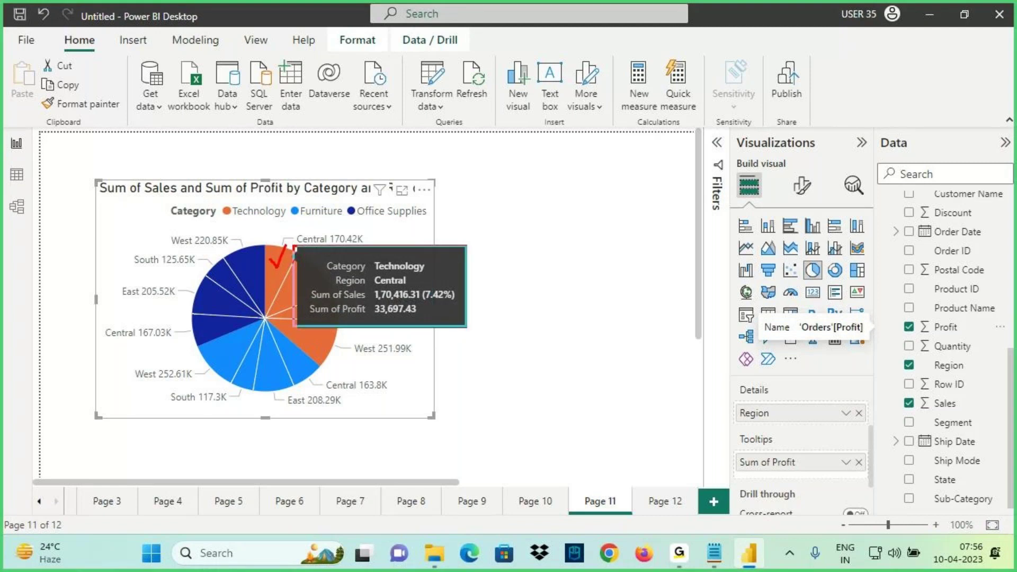
{"action": "mouse_move", "coordinate": [453, 272]}
{"action": "left_mouse_down"}
{"action": "mouse_move", "coordinate": [562, 191]}
{"action": "mouse_move", "coordinate": [578, 222]}
{"action": "left_mouse_up"}
{"action": "left_click_drag", "start_coordinate": [547, 253], "coordinate": [589, 228]}
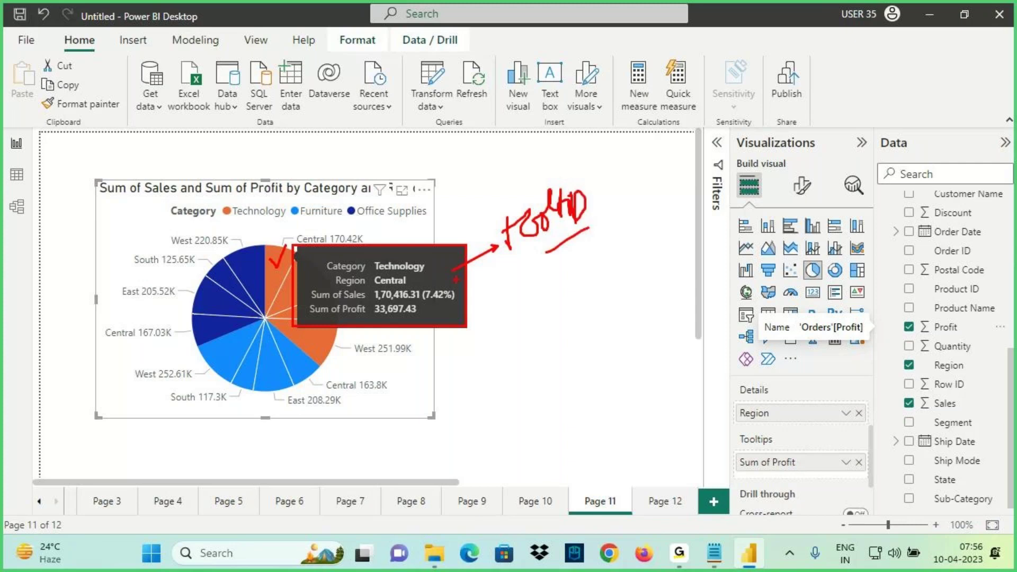
{"action": "key", "text": "Escape"}
Step: Remove Profit from the pie chart's Tooltips and review which fields the Technology Central slice's tooltip lists
{"action": "left_click", "coordinate": [859, 462]}
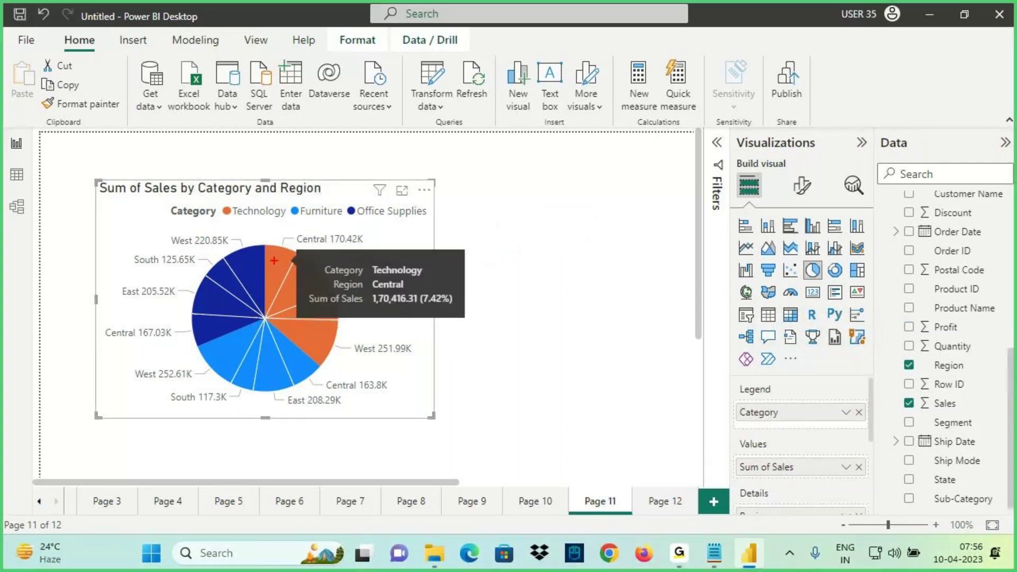
{"action": "left_click_drag", "start_coordinate": [325, 275], "coordinate": [449, 277]}
{"action": "left_click_drag", "start_coordinate": [335, 291], "coordinate": [413, 291]}
{"action": "left_click_drag", "start_coordinate": [324, 306], "coordinate": [449, 304]}
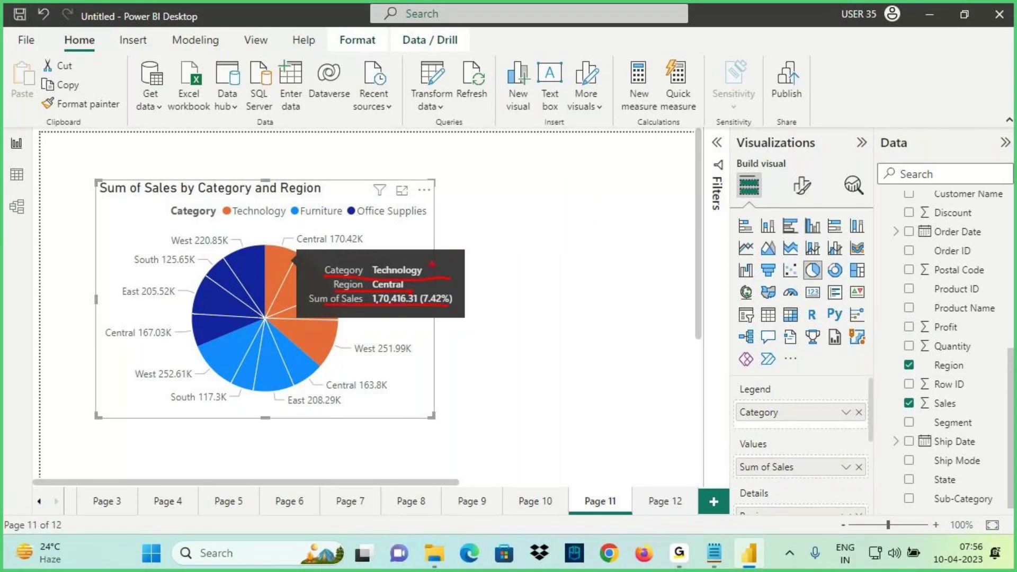
{"action": "left_click_drag", "start_coordinate": [427, 265], "coordinate": [466, 236]}
{"action": "left_click_drag", "start_coordinate": [419, 304], "coordinate": [487, 259]}
{"action": "mouse_move", "coordinate": [415, 318]}
{"action": "left_mouse_down"}
{"action": "mouse_move", "coordinate": [417, 361]}
{"action": "mouse_move", "coordinate": [451, 333]}
{"action": "left_mouse_up"}
{"action": "mouse_move", "coordinate": [458, 290]}
{"action": "left_mouse_down"}
{"action": "mouse_move", "coordinate": [486, 332]}
{"action": "mouse_move", "coordinate": [520, 314]}
{"action": "left_mouse_up"}
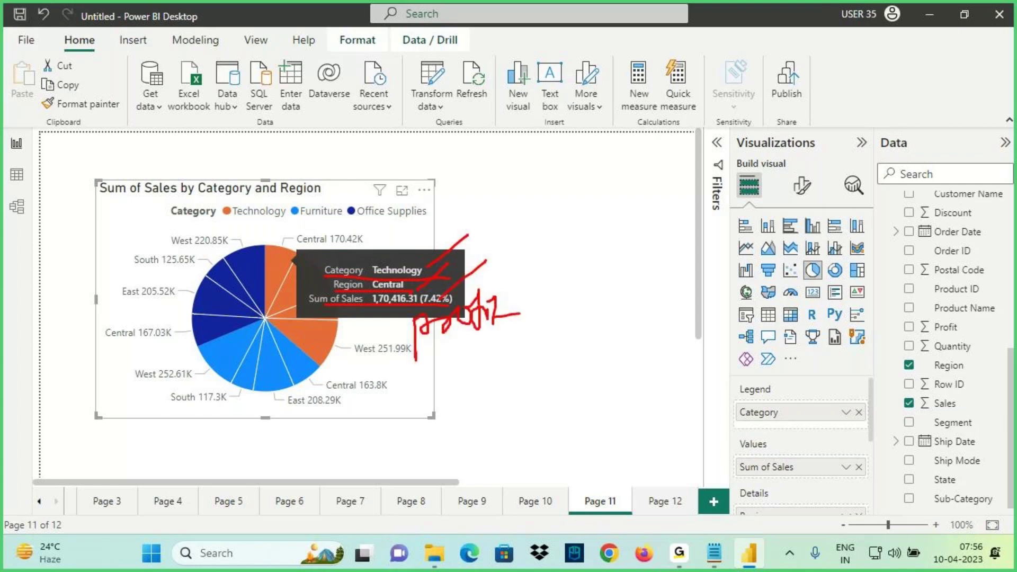
{"action": "key", "text": "Escape"}
{"action": "scroll", "coordinate": [791, 484], "scroll_direction": "down", "scroll_amount": 2}
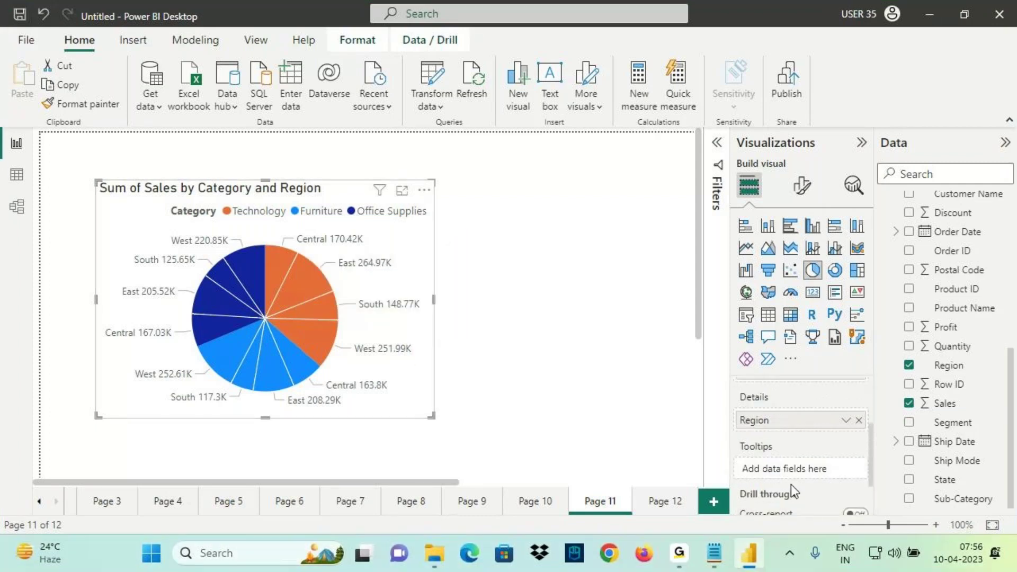
Step: Add Profit to the pie chart's Tooltips again and view the tooltip of the Technology slice for the East region
{"action": "left_click_drag", "start_coordinate": [944, 332], "coordinate": [800, 462]}
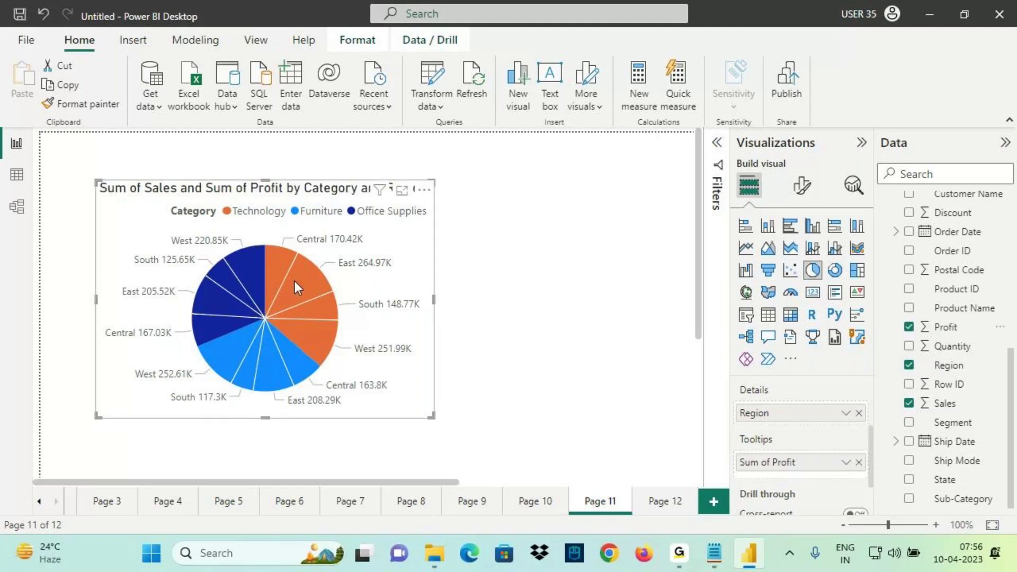
{"action": "mouse_move", "coordinate": [309, 279]}
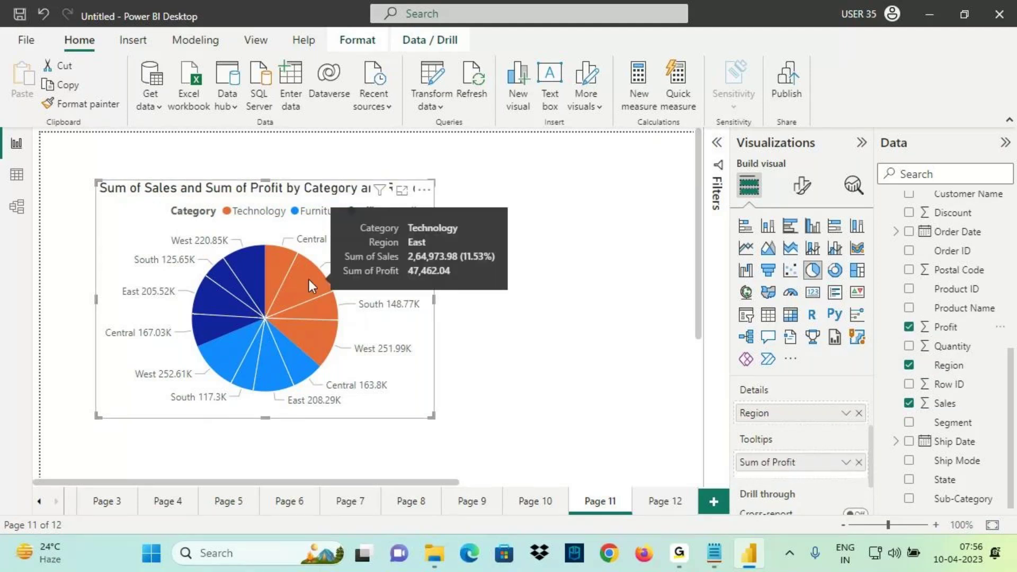
{"action": "mouse_move", "coordinate": [334, 265]}
{"action": "left_mouse_down"}
{"action": "mouse_move", "coordinate": [469, 278]}
{"action": "mouse_move", "coordinate": [530, 210]}
{"action": "mouse_move", "coordinate": [498, 301]}
{"action": "left_mouse_up"}
{"action": "mouse_move", "coordinate": [788, 430]}
{"action": "left_mouse_down"}
{"action": "mouse_move", "coordinate": [835, 329]}
{"action": "mouse_move", "coordinate": [435, 220]}
{"action": "mouse_move", "coordinate": [430, 191]}
{"action": "mouse_move", "coordinate": [477, 214]}
{"action": "mouse_move", "coordinate": [347, 265]}
{"action": "mouse_move", "coordinate": [502, 252]}
{"action": "left_mouse_up"}
{"action": "mouse_move", "coordinate": [643, 400]}
{"action": "left_mouse_down"}
{"action": "mouse_move", "coordinate": [696, 416]}
{"action": "mouse_move", "coordinate": [684, 461]}
{"action": "mouse_move", "coordinate": [695, 466]}
{"action": "left_mouse_up"}
{"action": "left_click_drag", "start_coordinate": [729, 446], "coordinate": [811, 441]}
{"action": "key", "text": "Escape"}
Step: Review the pie chart's field wells and read the description of the Tooltips well
{"action": "scroll", "coordinate": [748, 447], "scroll_direction": "up", "scroll_amount": 3}
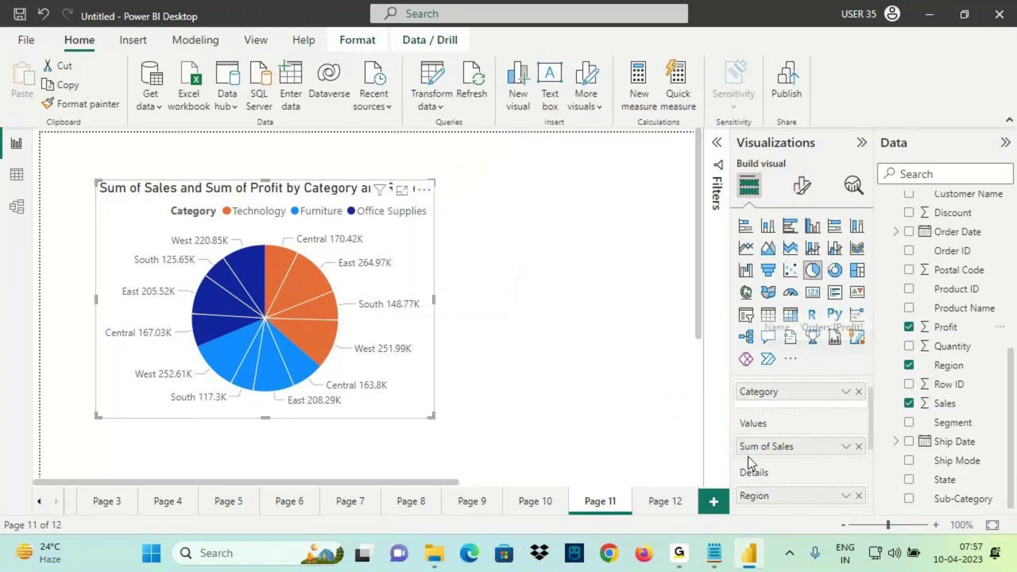
{"action": "scroll", "coordinate": [752, 434], "scroll_direction": "down", "scroll_amount": 3}
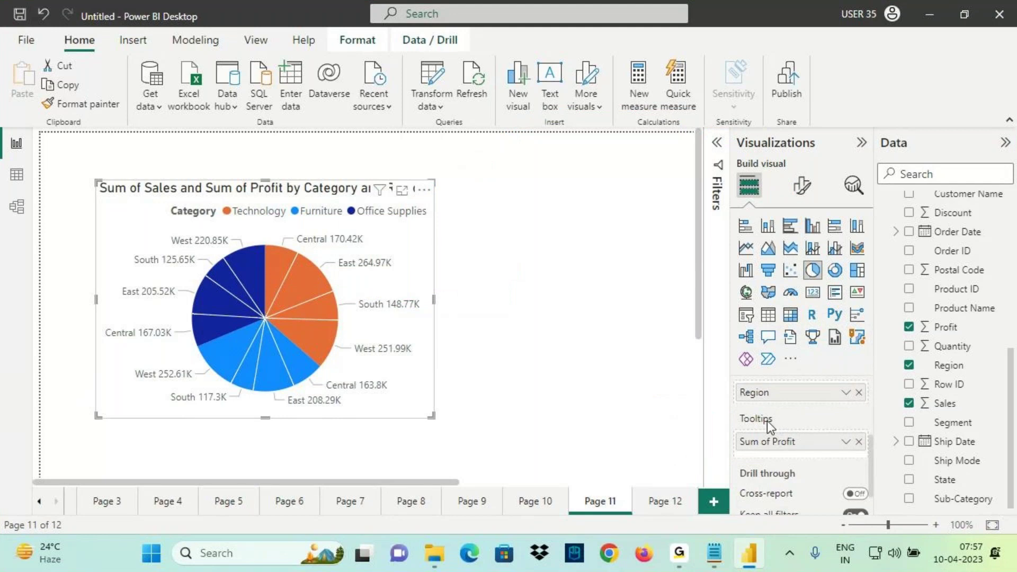
{"action": "mouse_move", "coordinate": [758, 423]}
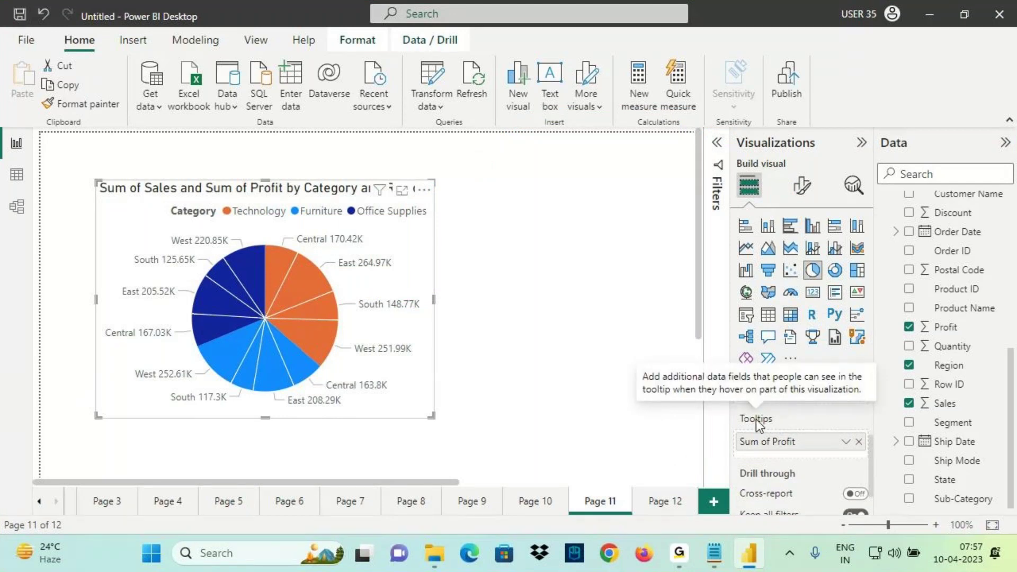
{"action": "scroll", "coordinate": [805, 411], "scroll_direction": "up", "scroll_amount": 2}
{"action": "scroll", "coordinate": [756, 436], "scroll_direction": "down", "scroll_amount": 2}
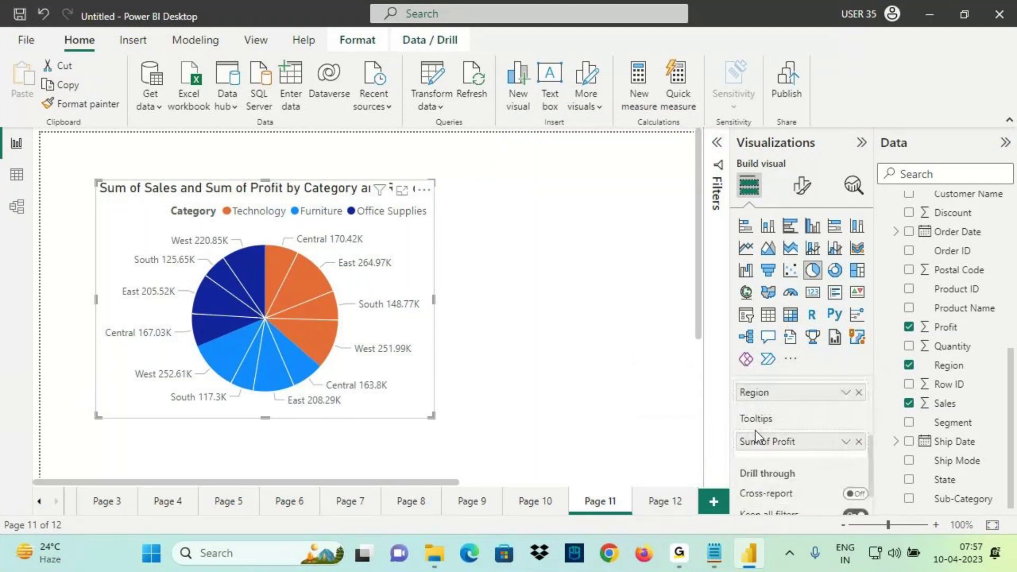
Step: Switch to the Notepad notes and duplicate the line "Show Category, Region wise Sales & Profit" directly below it
{"action": "key", "text": "alt+Tab"}
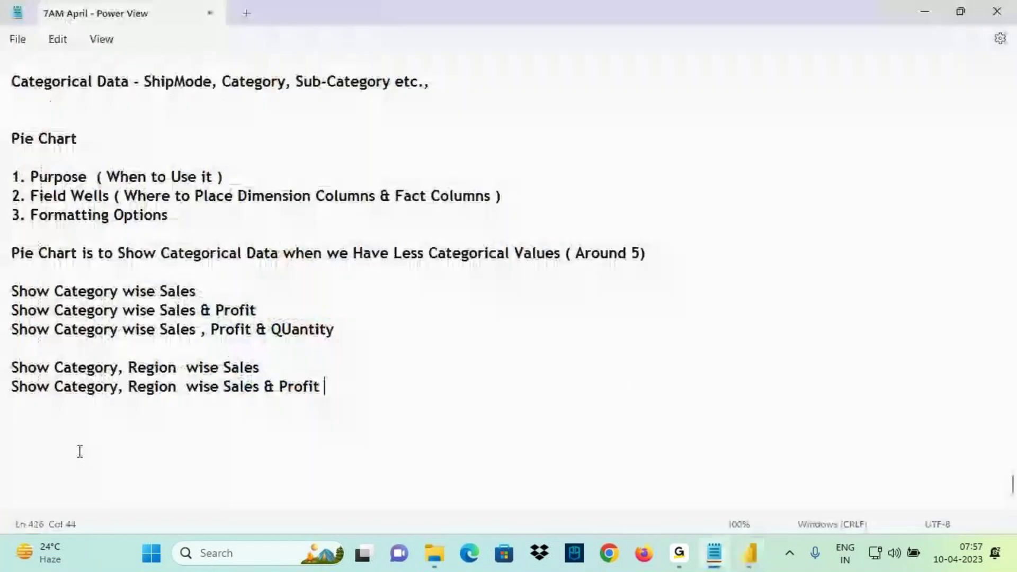
{"action": "left_click", "coordinate": [13, 386]}
{"action": "left_click_drag", "start_coordinate": [13, 387], "coordinate": [334, 387]}
{"action": "key", "text": "ctrl+c"}
{"action": "left_click", "coordinate": [61, 402]}
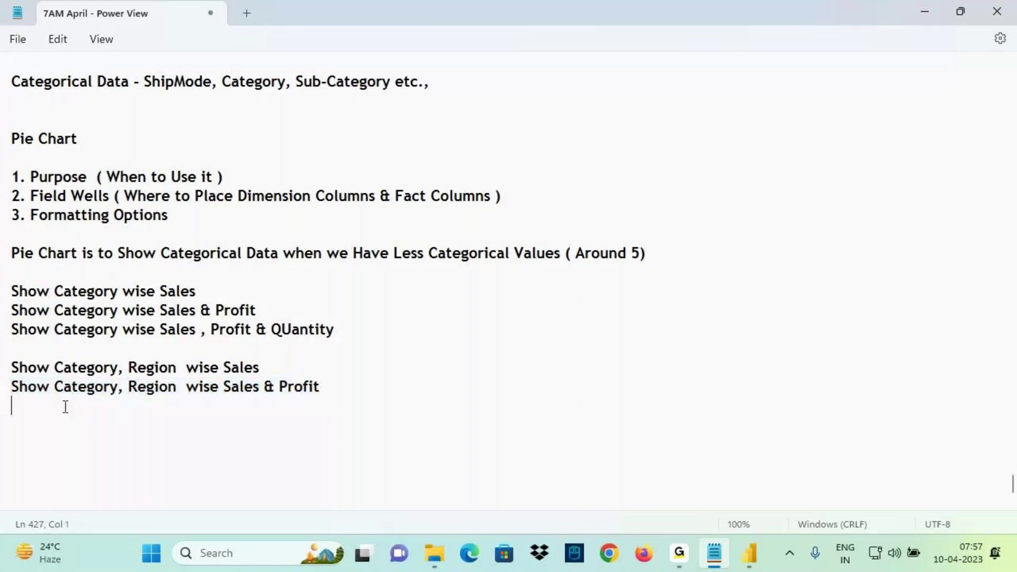
{"action": "key", "text": "ctrl+v"}
Step: Change the copied line to "Show Category, Region wise Sales , Profit & Quantity"
{"action": "left_click_drag", "start_coordinate": [124, 406], "coordinate": [177, 407]}
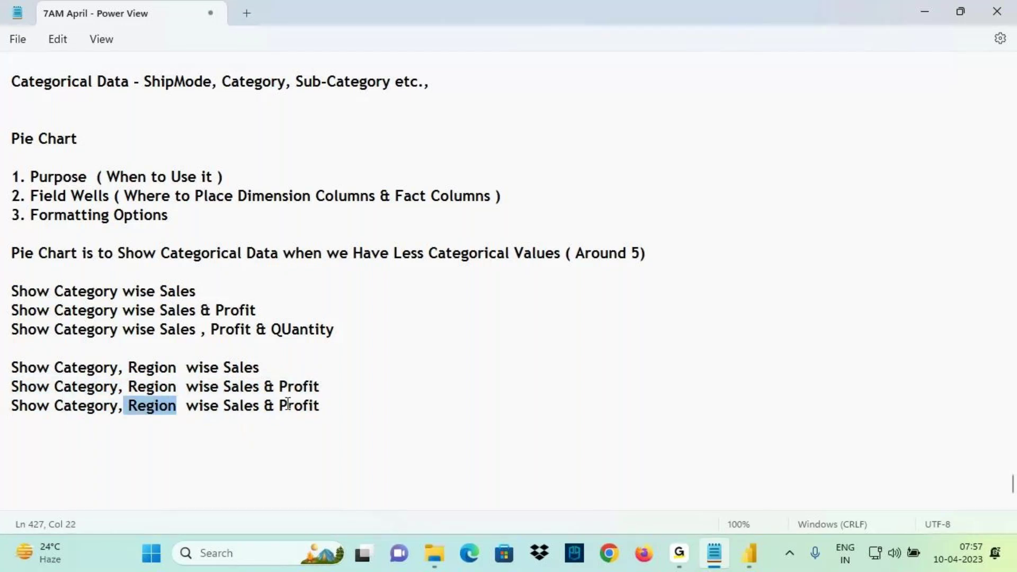
{"action": "left_click_drag", "start_coordinate": [263, 406], "coordinate": [276, 407]}
{"action": "type", "text": ","}
{"action": "left_click", "coordinate": [340, 405]}
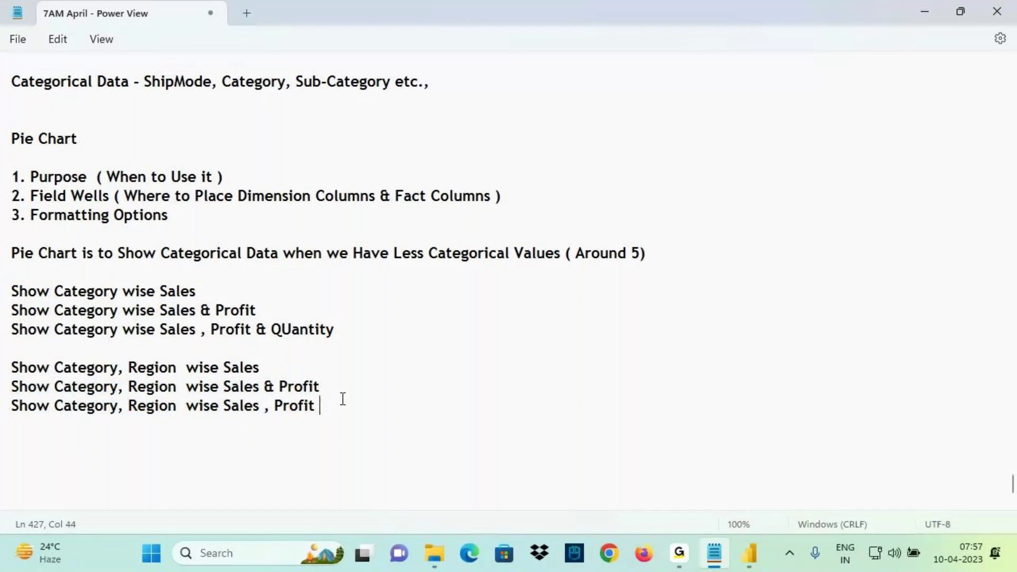
{"action": "type", "text": "& Quantity"}
{"action": "mouse_move", "coordinate": [59, 417]}
{"action": "left_mouse_down"}
{"action": "mouse_move", "coordinate": [409, 418]}
{"action": "mouse_move", "coordinate": [371, 432]}
{"action": "mouse_move", "coordinate": [371, 468]}
{"action": "left_mouse_up"}
{"action": "left_click_drag", "start_coordinate": [336, 424], "coordinate": [339, 421]}
{"action": "key", "text": "Escape"}
Step: Switch back to Power BI and remove Category, Sales, Region and Profit from the pie chart's field wells
{"action": "key", "text": "alt+Tab"}
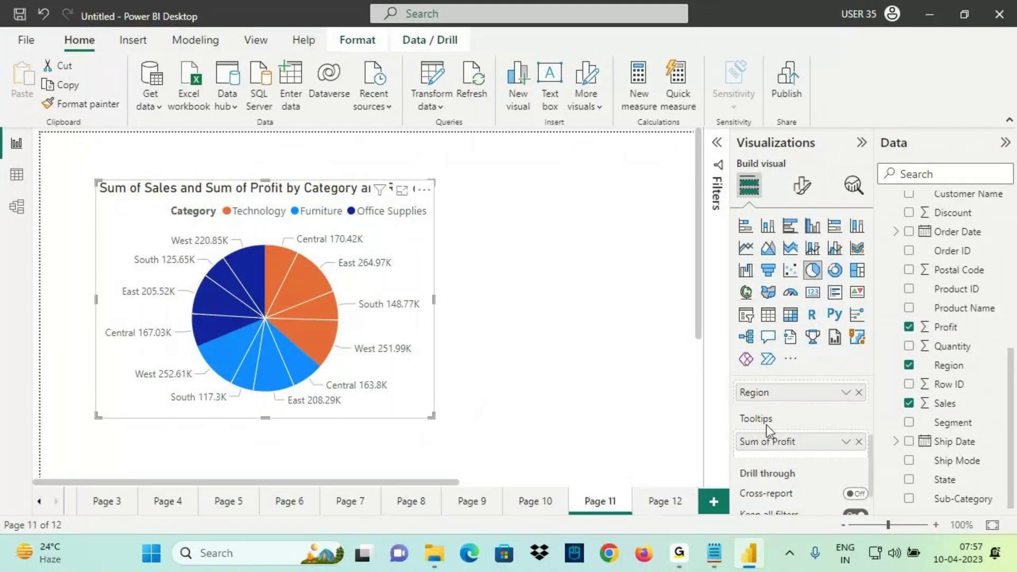
{"action": "scroll", "coordinate": [766, 421], "scroll_direction": "up", "scroll_amount": 3}
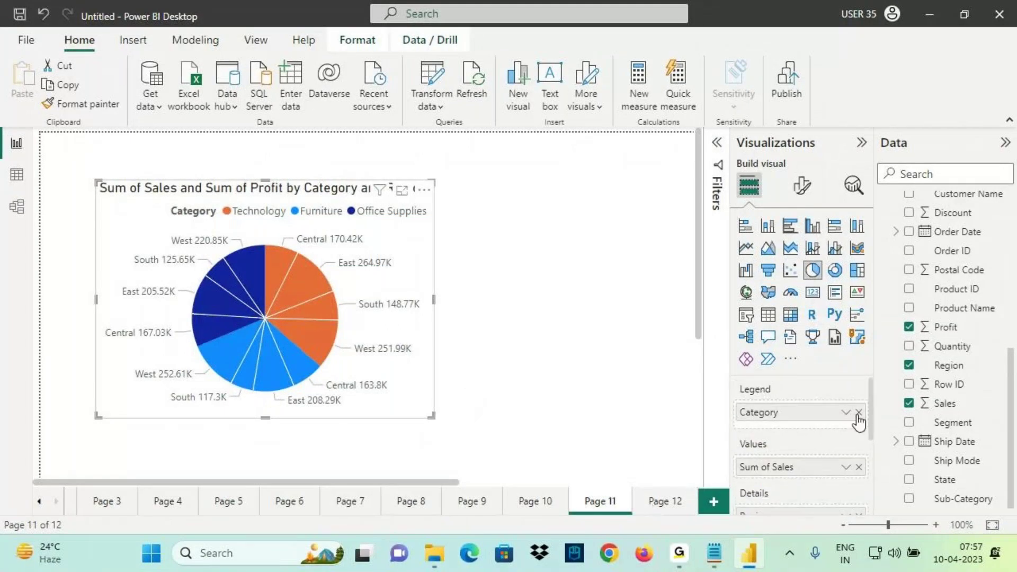
{"action": "left_click", "coordinate": [859, 409]}
{"action": "left_click", "coordinate": [859, 462]}
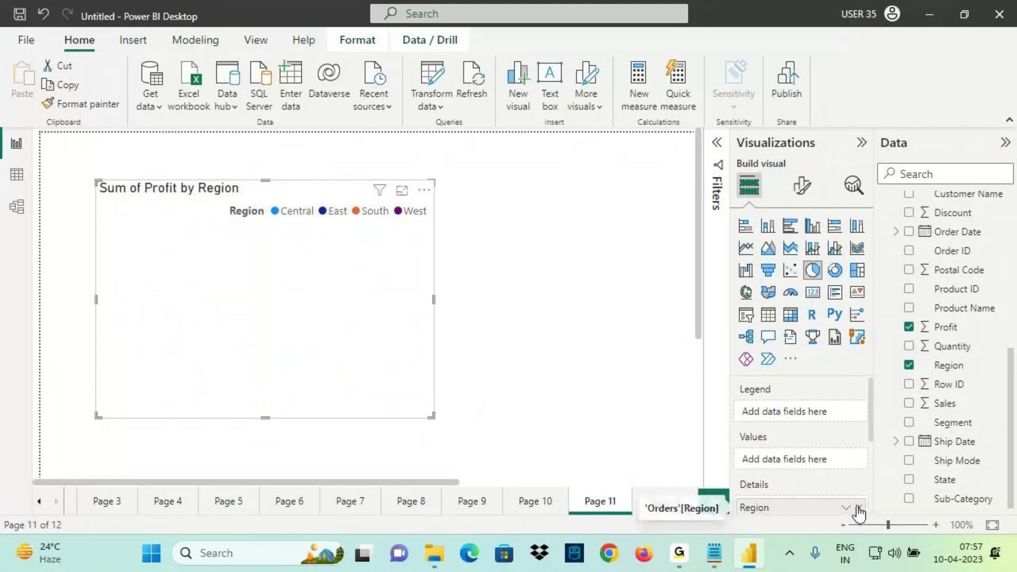
{"action": "left_click", "coordinate": [857, 507]}
{"action": "scroll", "coordinate": [805, 461], "scroll_direction": "down", "scroll_amount": 2}
{"action": "scroll", "coordinate": [805, 466], "scroll_direction": "up", "scroll_amount": 2}
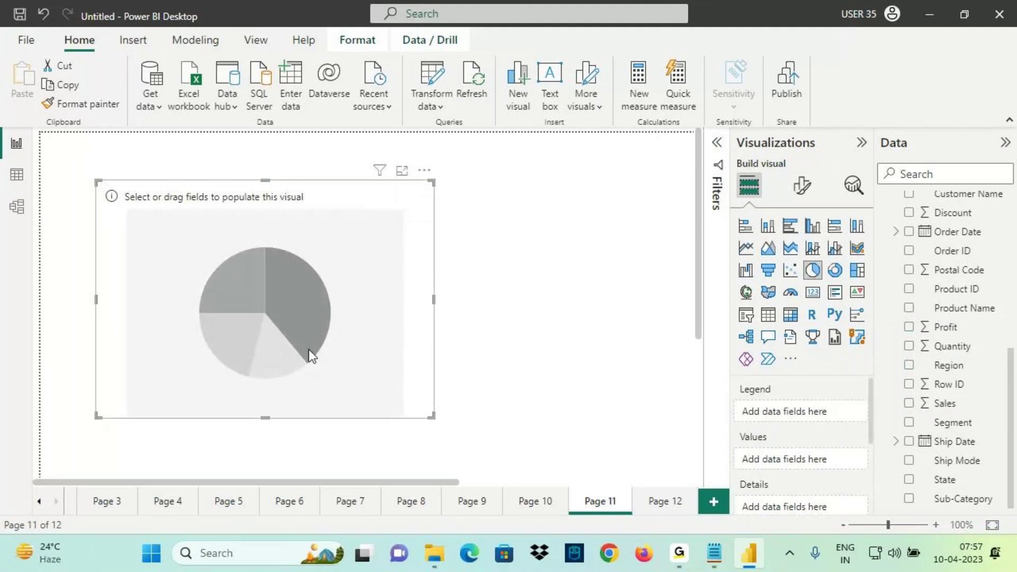
Step: Switch to the notes and review the Category and Region requirement lines, highlighting Sales, Profit & Quantity
{"action": "left_click", "coordinate": [724, 563]}
{"action": "left_click_drag", "start_coordinate": [72, 367], "coordinate": [154, 367]}
{"action": "left_click_drag", "start_coordinate": [231, 406], "coordinate": [498, 441]}
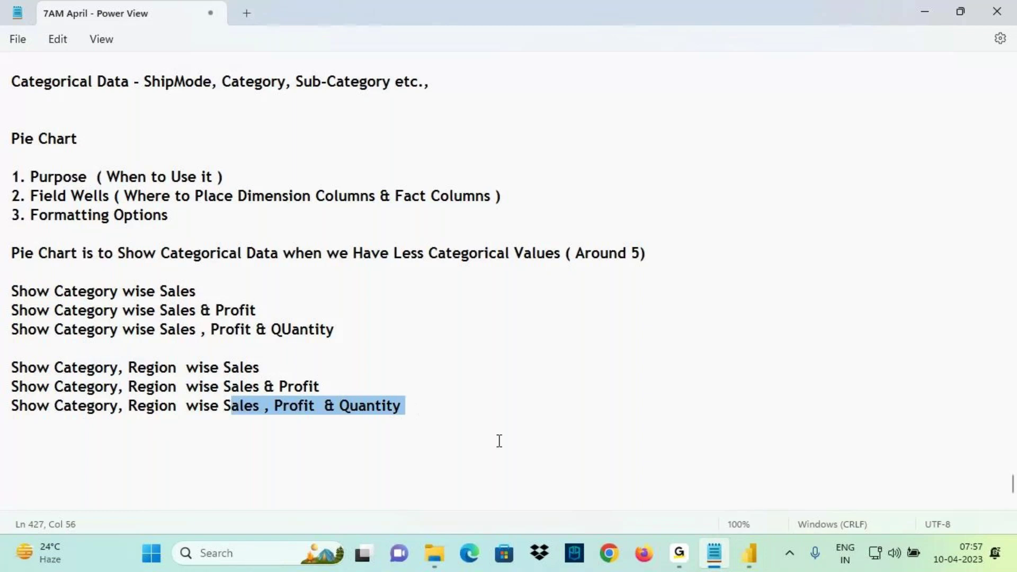
Step: Return to Power BI and add Category to the empty pie chart's Legend and Sales to its Values
{"action": "left_click", "coordinate": [750, 554]}
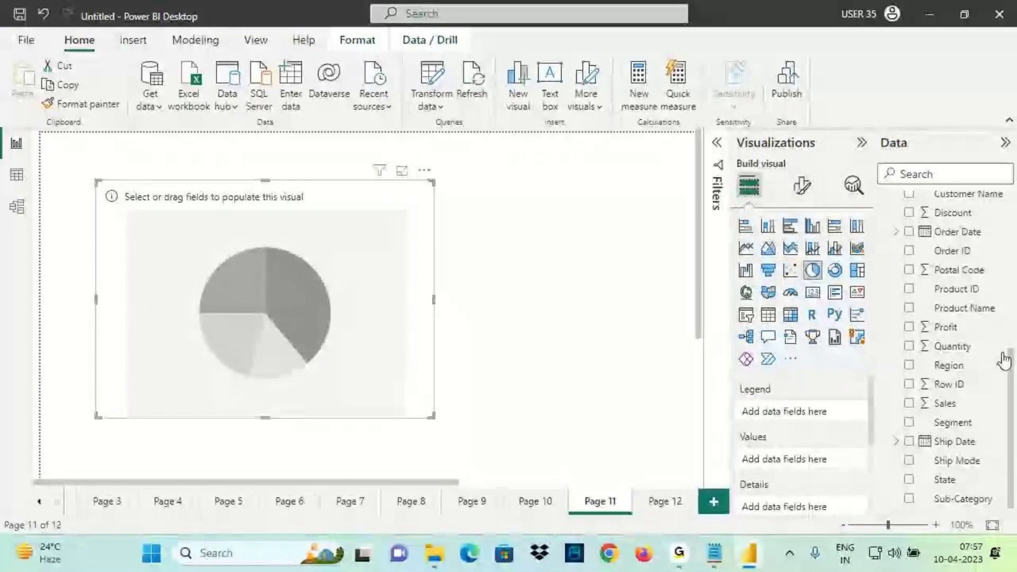
{"action": "scroll", "coordinate": [1006, 357], "scroll_direction": "up", "scroll_amount": 10}
{"action": "left_click_drag", "start_coordinate": [948, 430], "coordinate": [818, 411]}
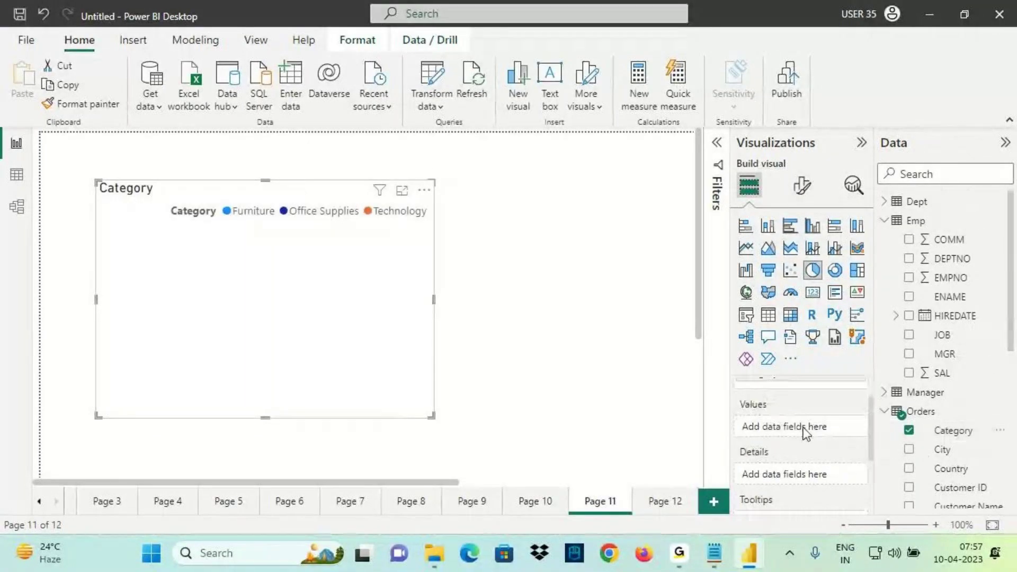
{"action": "scroll", "coordinate": [954, 466], "scroll_direction": "down", "scroll_amount": 4}
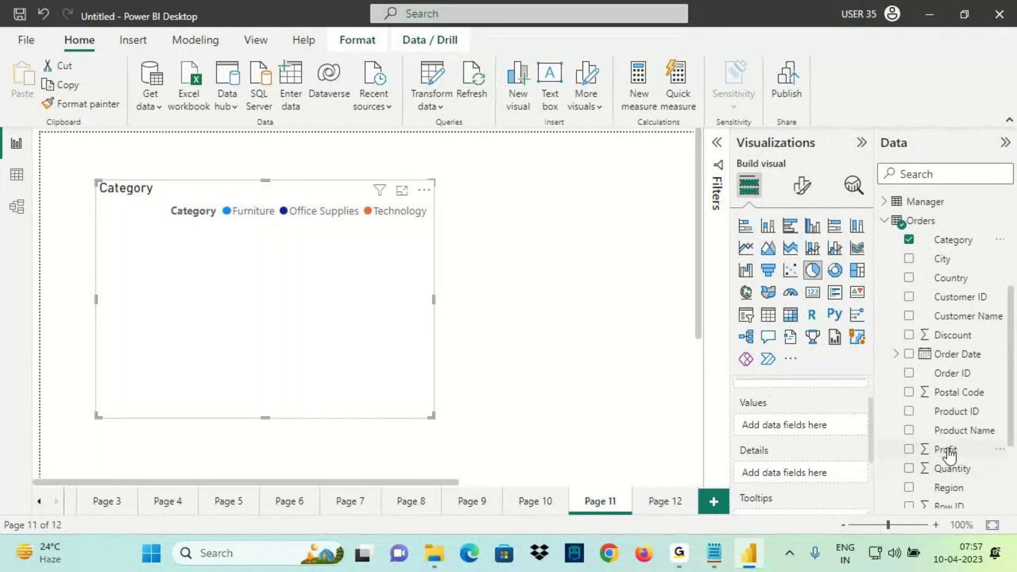
{"action": "scroll", "coordinate": [945, 485], "scroll_direction": "down", "scroll_amount": 3}
{"action": "left_click_drag", "start_coordinate": [945, 430], "coordinate": [816, 437]}
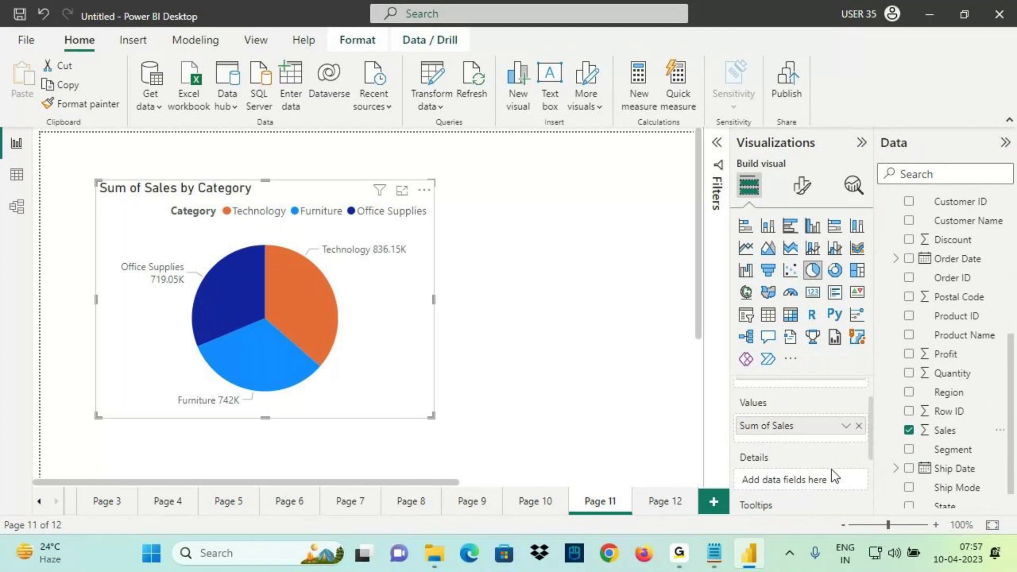
Step: Add Region to the pie chart's Details and Profit to its Tooltips, and inspect the Technology East slice's tooltip
{"action": "left_click_drag", "start_coordinate": [834, 477], "coordinate": [815, 488]}
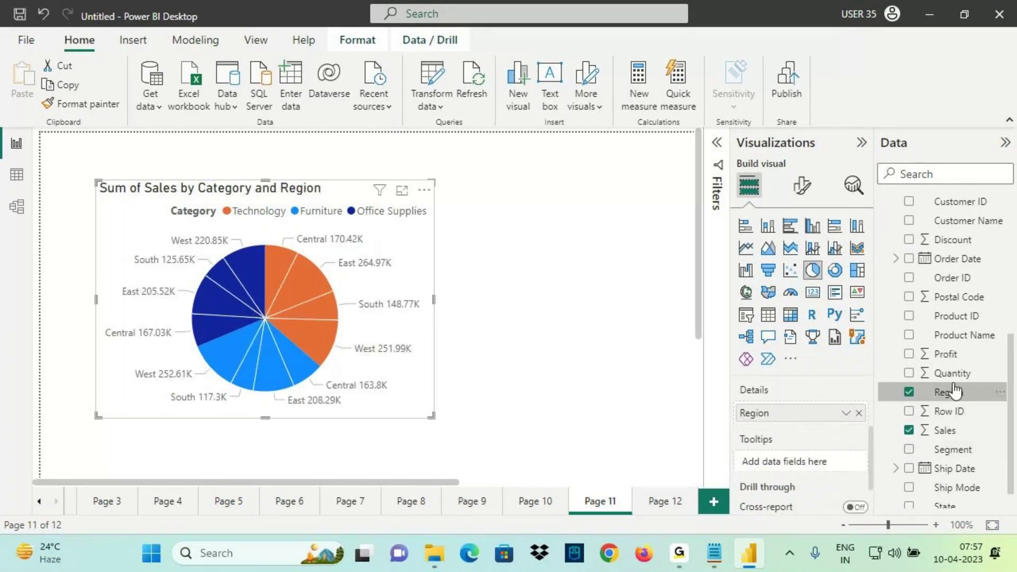
{"action": "left_click_drag", "start_coordinate": [947, 354], "coordinate": [795, 462]}
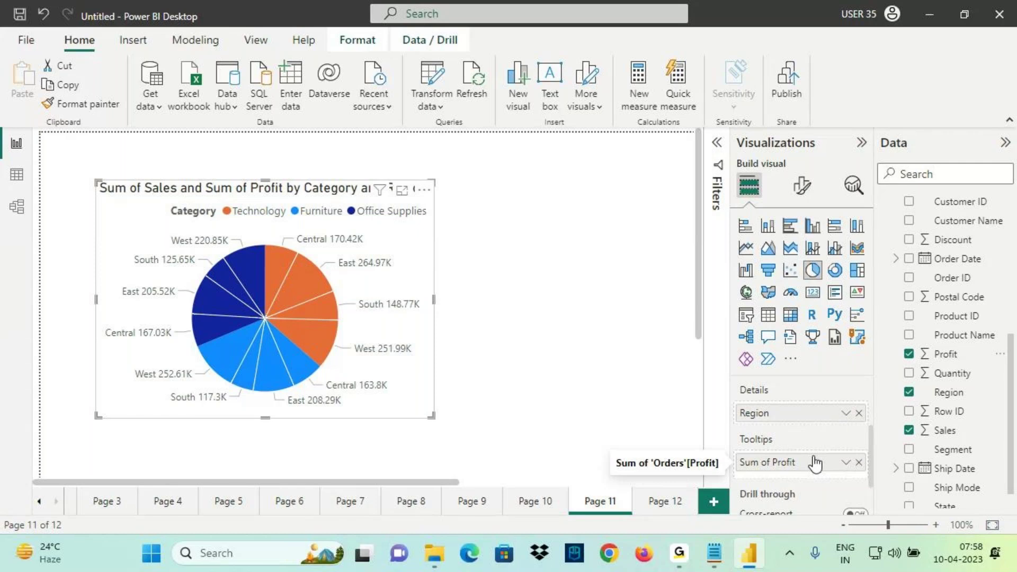
{"action": "mouse_move", "coordinate": [956, 381]}
{"action": "left_mouse_down"}
{"action": "mouse_move", "coordinate": [869, 456]}
{"action": "mouse_move", "coordinate": [860, 430]}
{"action": "mouse_move", "coordinate": [876, 377]}
{"action": "mouse_move", "coordinate": [956, 374]}
{"action": "left_mouse_up"}
{"action": "mouse_move", "coordinate": [349, 274]}
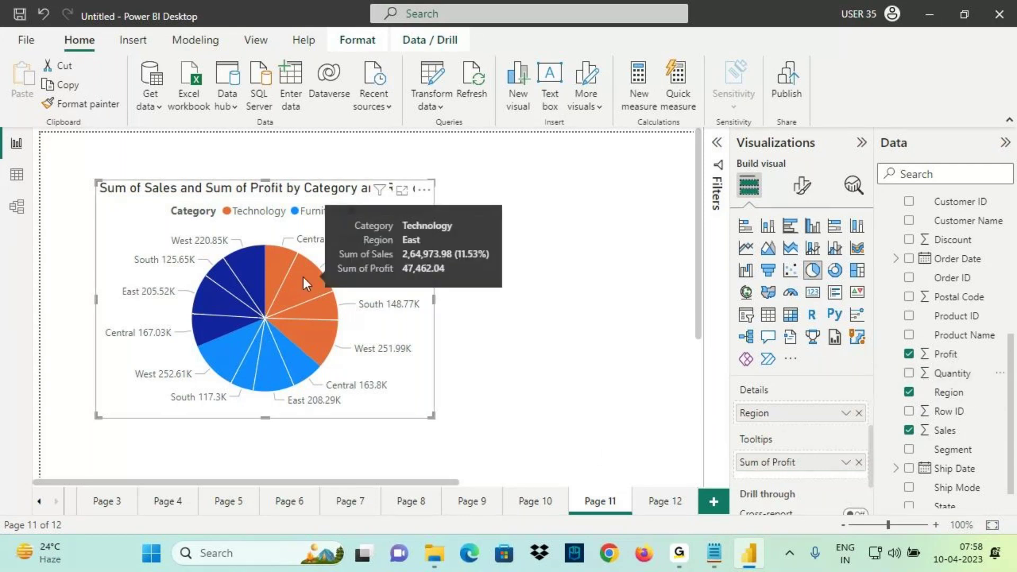
{"action": "left_click_drag", "start_coordinate": [340, 275], "coordinate": [410, 272]}
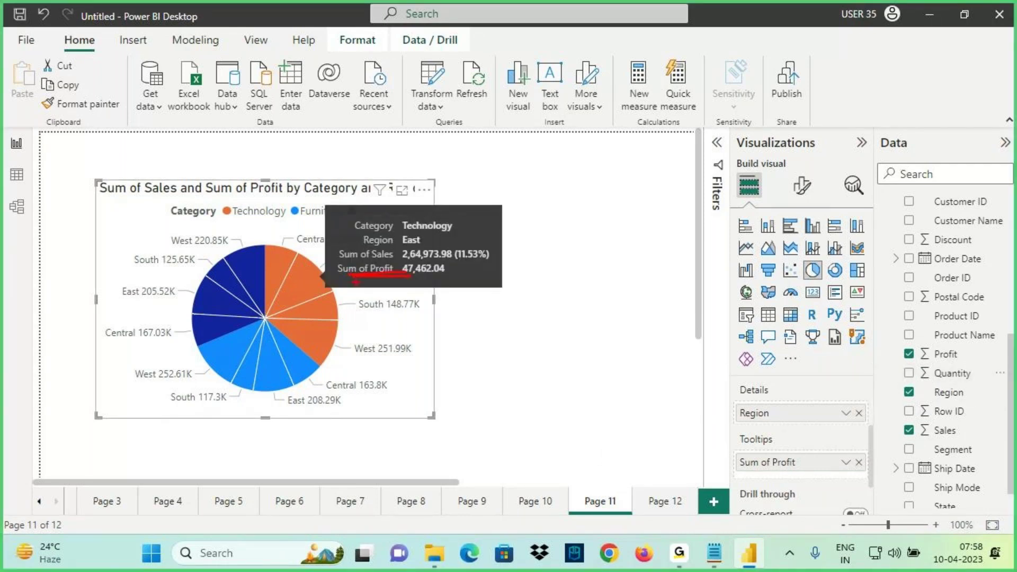
Step: Add Quantity to the pie chart's Tooltips below Profit and examine the Technology Central slice's tooltip
{"action": "left_click_drag", "start_coordinate": [947, 372], "coordinate": [794, 443]}
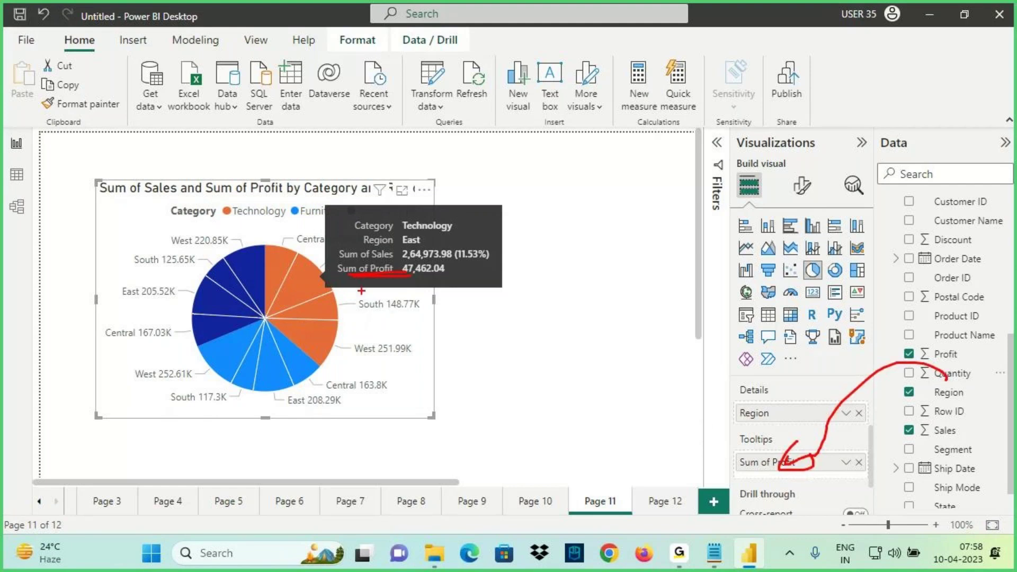
{"action": "left_click_drag", "start_coordinate": [360, 281], "coordinate": [362, 290]}
{"action": "key", "text": "Escape"}
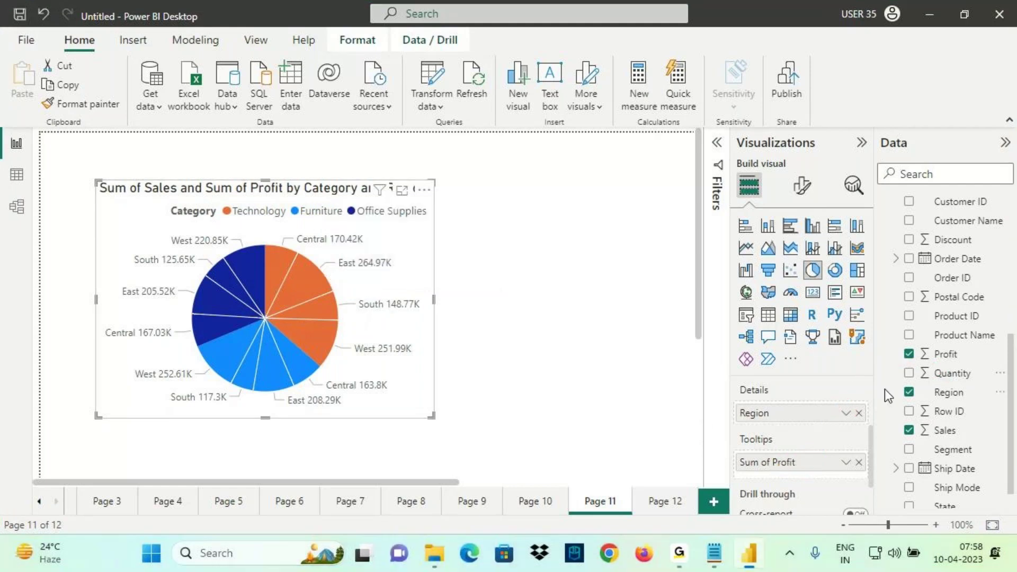
{"action": "left_click", "coordinate": [938, 376]}
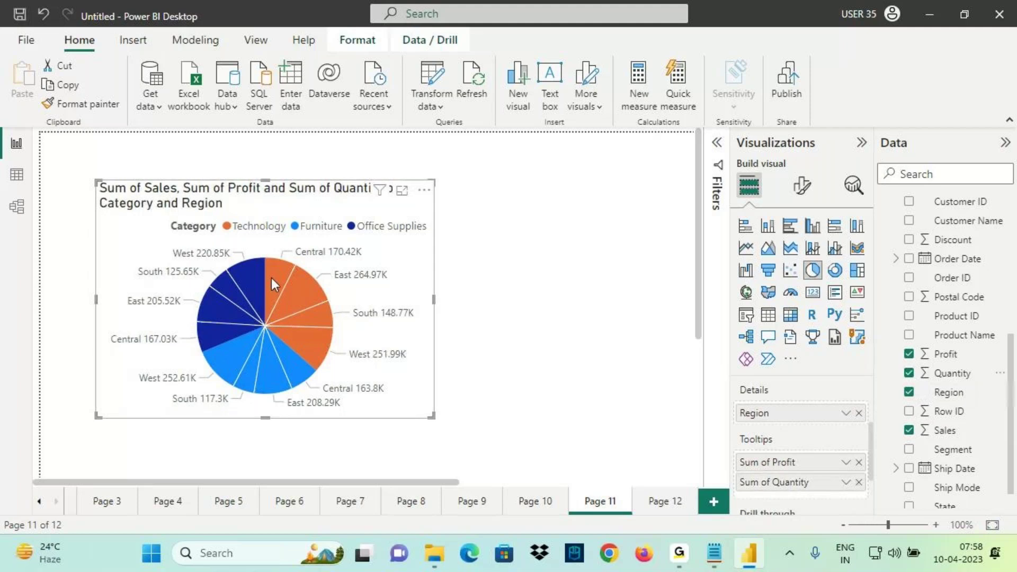
{"action": "key", "text": "ctrl+2"}
{"action": "left_click_drag", "start_coordinate": [298, 261], "coordinate": [432, 282]}
{"action": "mouse_move", "coordinate": [355, 217]}
{"action": "left_mouse_down"}
{"action": "mouse_move", "coordinate": [437, 214]}
{"action": "mouse_move", "coordinate": [428, 232]}
{"action": "mouse_move", "coordinate": [457, 248]}
{"action": "mouse_move", "coordinate": [442, 257]}
{"action": "left_mouse_up"}
{"action": "left_click_drag", "start_coordinate": [385, 277], "coordinate": [415, 274]}
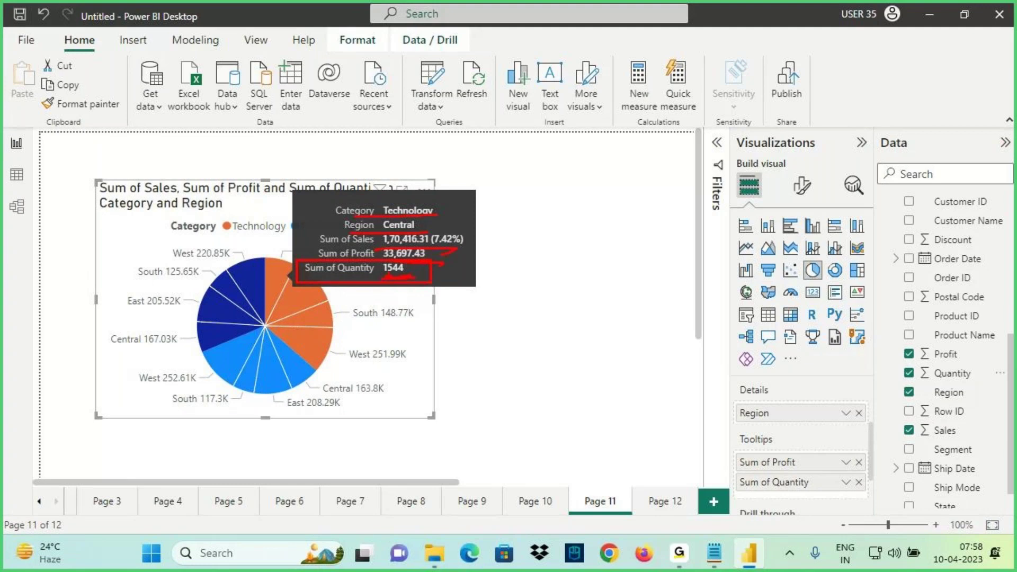
Step: Circle the Profit and Quantity fields in Tooltips on screen and annotate them with the handwritten note "fact → Many"
{"action": "mouse_move", "coordinate": [427, 185]}
{"action": "left_mouse_down"}
{"action": "mouse_move", "coordinate": [403, 246]}
{"action": "mouse_move", "coordinate": [457, 259]}
{"action": "left_mouse_up"}
{"action": "mouse_move", "coordinate": [797, 456]}
{"action": "left_mouse_down"}
{"action": "mouse_move", "coordinate": [779, 444]}
{"action": "mouse_move", "coordinate": [821, 459]}
{"action": "mouse_move", "coordinate": [843, 447]}
{"action": "mouse_move", "coordinate": [848, 455]}
{"action": "left_mouse_up"}
{"action": "mouse_move", "coordinate": [846, 450]}
{"action": "left_mouse_down"}
{"action": "mouse_move", "coordinate": [858, 450]}
{"action": "mouse_move", "coordinate": [854, 433]}
{"action": "mouse_move", "coordinate": [856, 453]}
{"action": "left_mouse_up"}
{"action": "left_click_drag", "start_coordinate": [869, 424], "coordinate": [869, 454]}
{"action": "left_click_drag", "start_coordinate": [853, 441], "coordinate": [902, 445]}
{"action": "mouse_move", "coordinate": [914, 431]}
{"action": "left_mouse_down"}
{"action": "mouse_move", "coordinate": [919, 405]}
{"action": "mouse_move", "coordinate": [928, 424]}
{"action": "mouse_move", "coordinate": [983, 403]}
{"action": "left_mouse_up"}
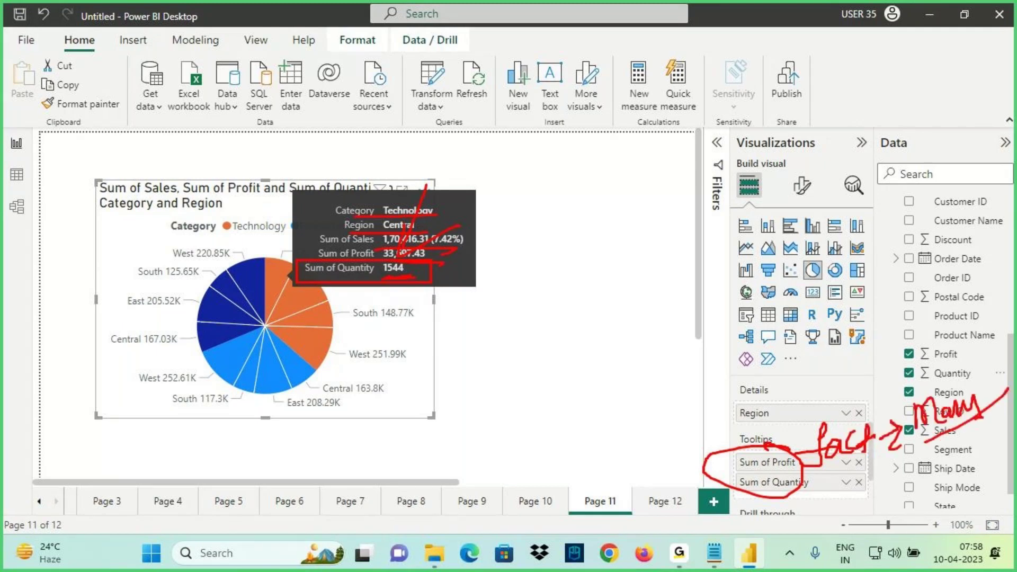
Step: Switch to the notes and paste a copy of "Show Category, Region wise Sales" below the second group of requirements
{"action": "key", "text": "alt+Tab"}
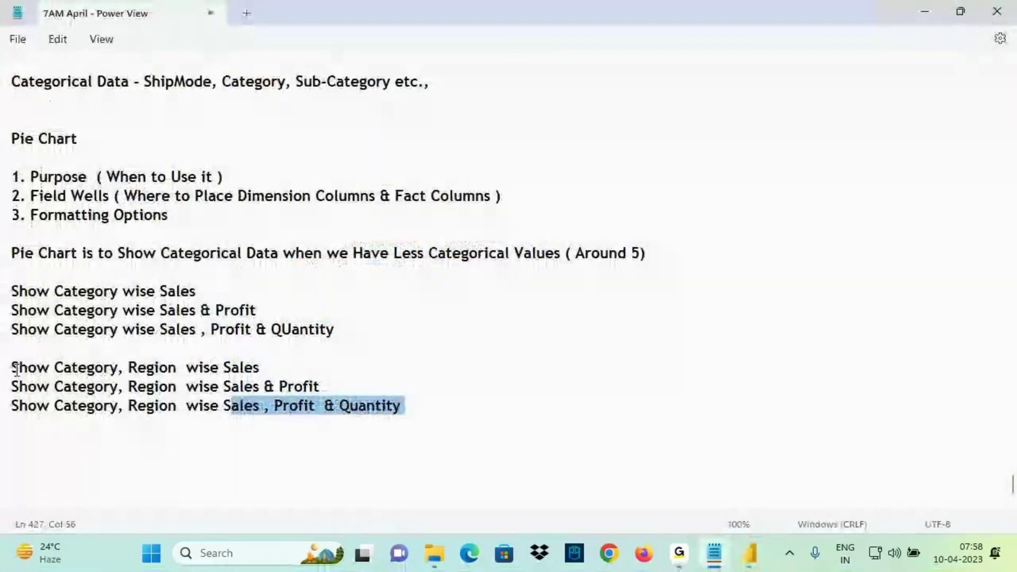
{"action": "triple_click", "coordinate": [14, 368]}
{"action": "key", "text": "ctrl+c"}
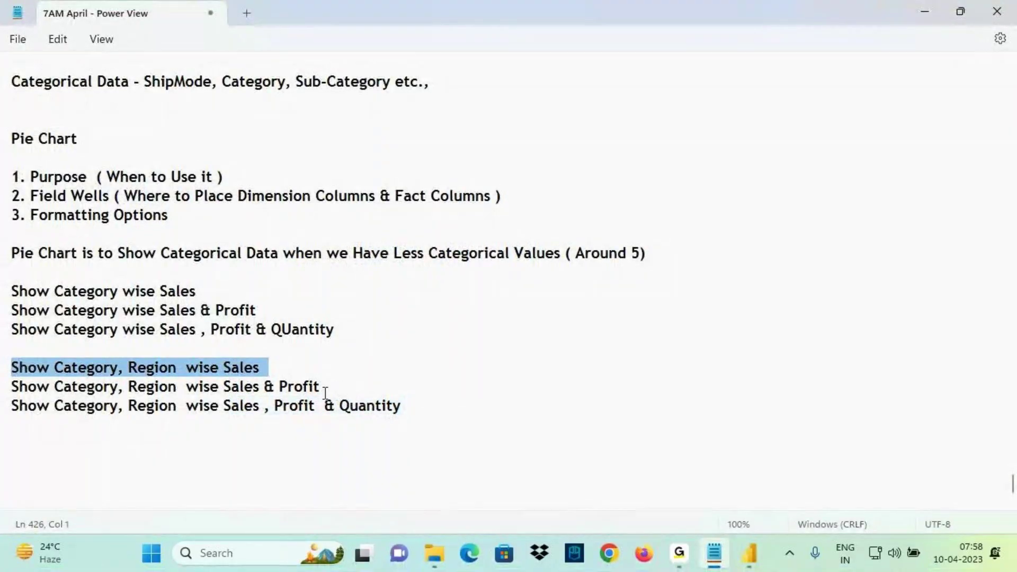
{"action": "left_click", "coordinate": [73, 458]}
{"action": "key", "text": "ctrl+v"}
Step: Insert ", ShipMode" after Region in the copied line, and underline its dimension columns and Sales on screen
{"action": "left_click", "coordinate": [177, 462]}
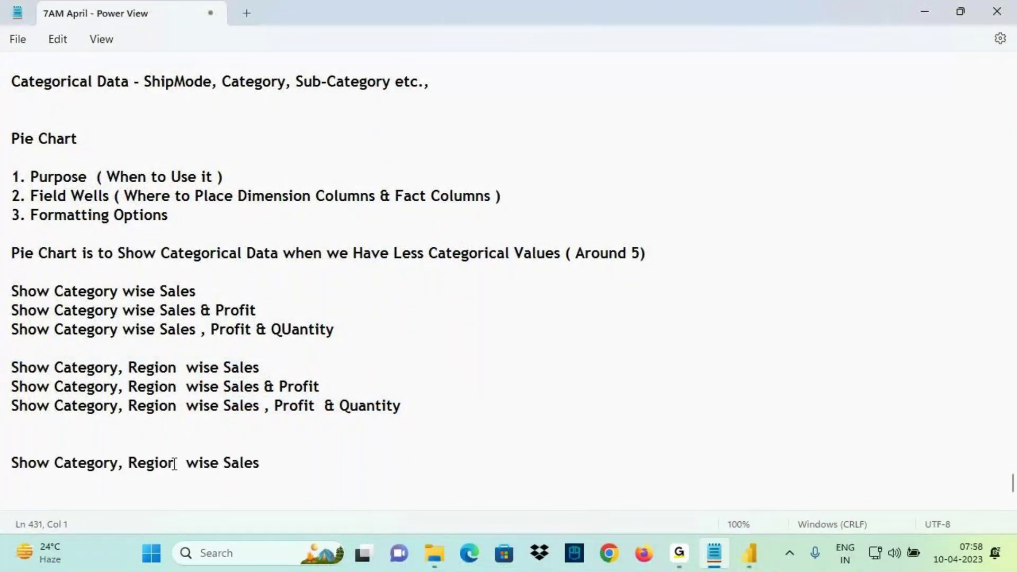
{"action": "type", "text": ", Ship"}
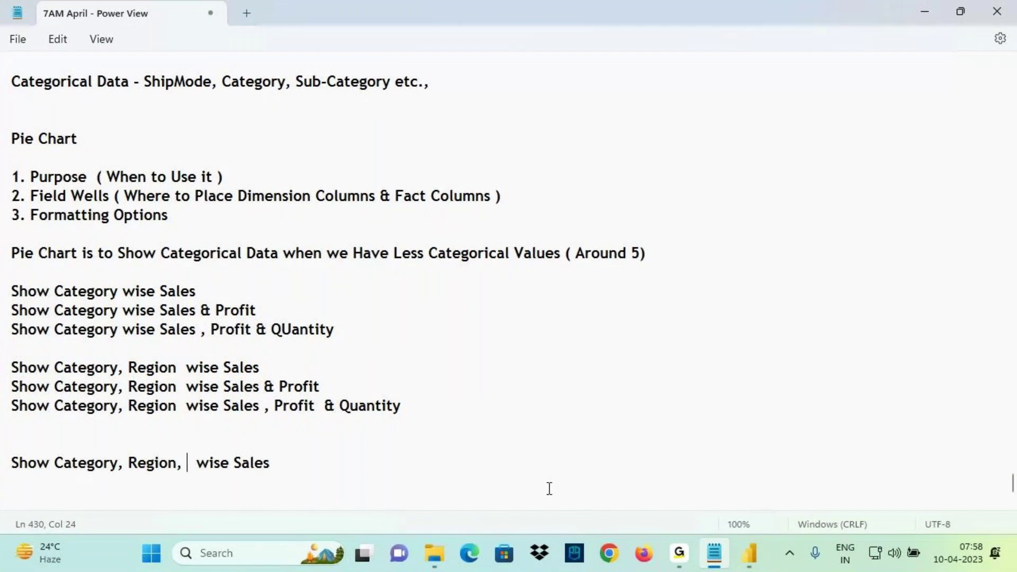
{"action": "type", "text": "Mode"}
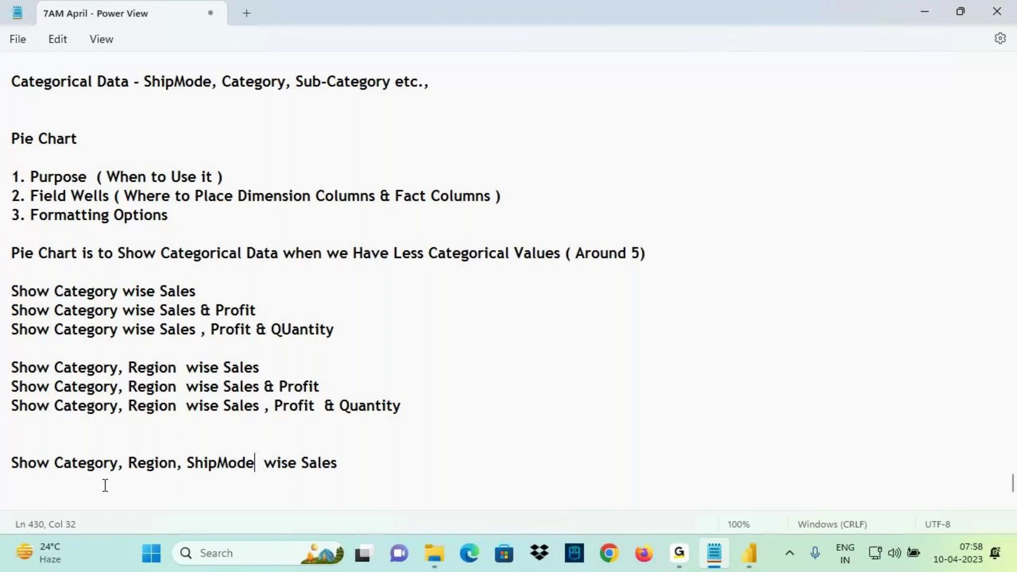
{"action": "left_click_drag", "start_coordinate": [63, 479], "coordinate": [235, 473]}
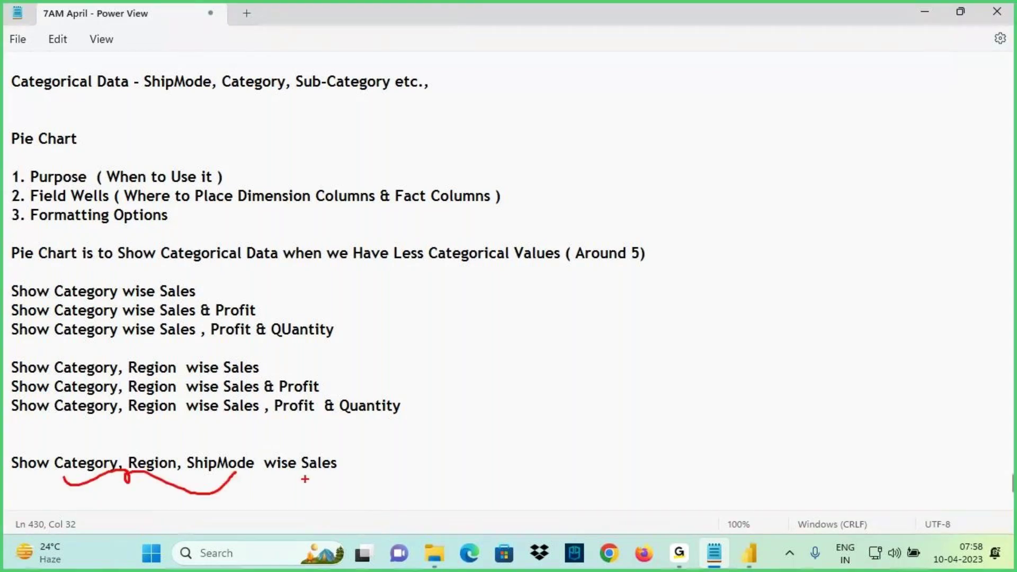
{"action": "left_click_drag", "start_coordinate": [299, 479], "coordinate": [340, 473]}
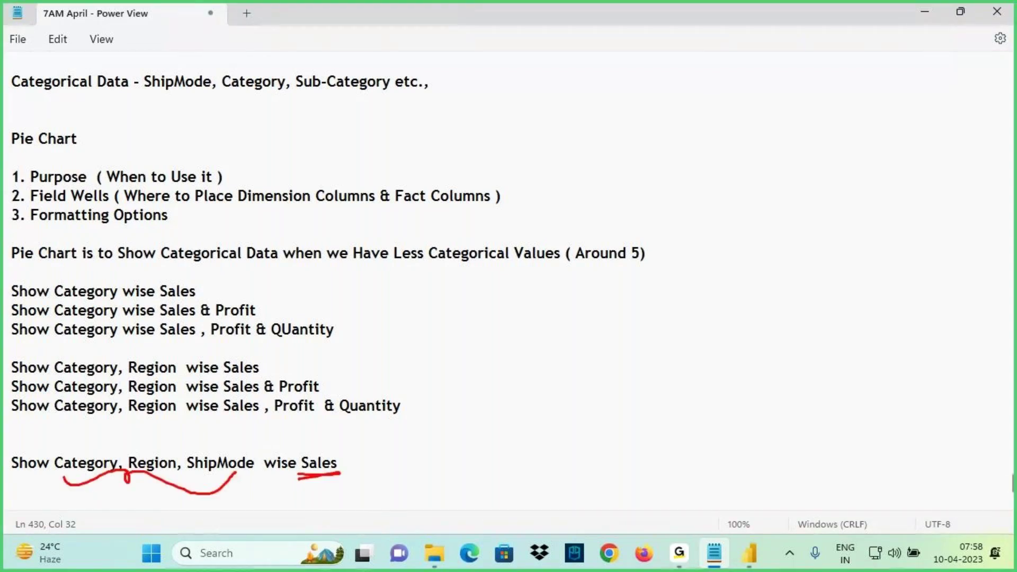
Step: Switch to Power BI Desktop, add a new report page and build a pie chart with Category as Legend and Sales as Values
{"action": "left_click", "coordinate": [750, 556]}
{"action": "left_click", "coordinate": [714, 501]}
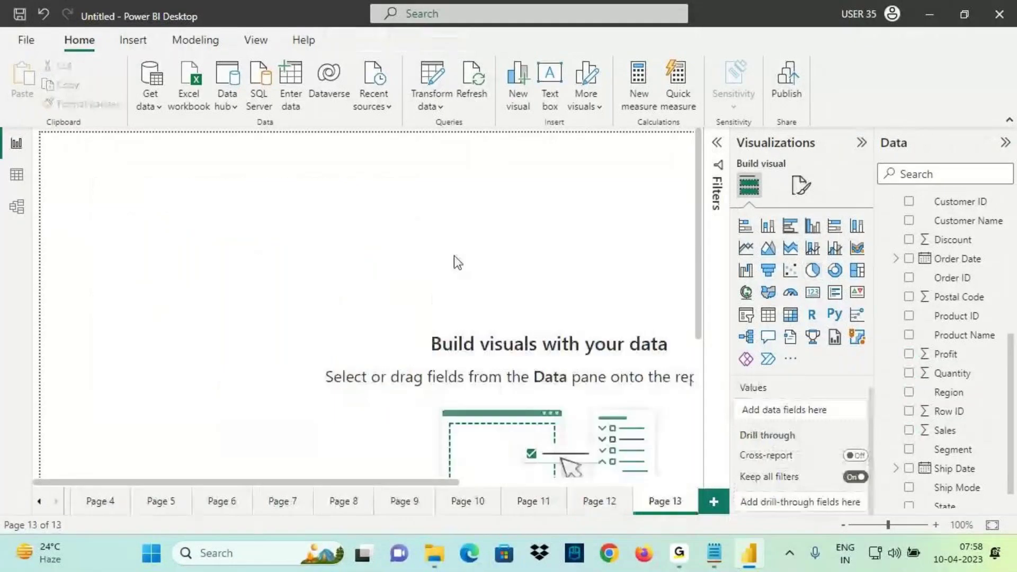
{"action": "left_click", "coordinate": [813, 270]}
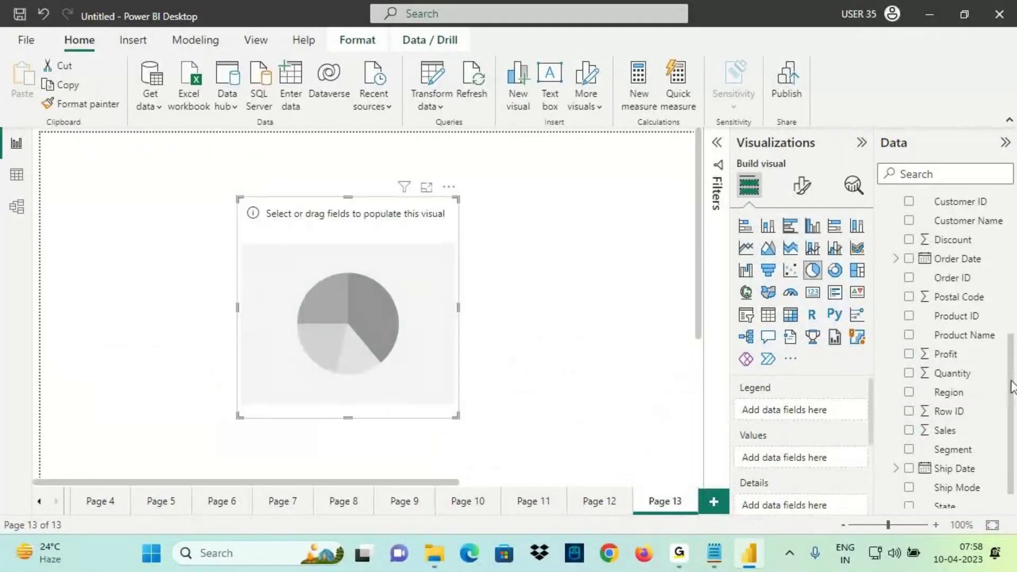
{"action": "scroll", "coordinate": [948, 318], "scroll_direction": "up", "scroll_amount": 3}
{"action": "left_click_drag", "start_coordinate": [949, 288], "coordinate": [866, 404]}
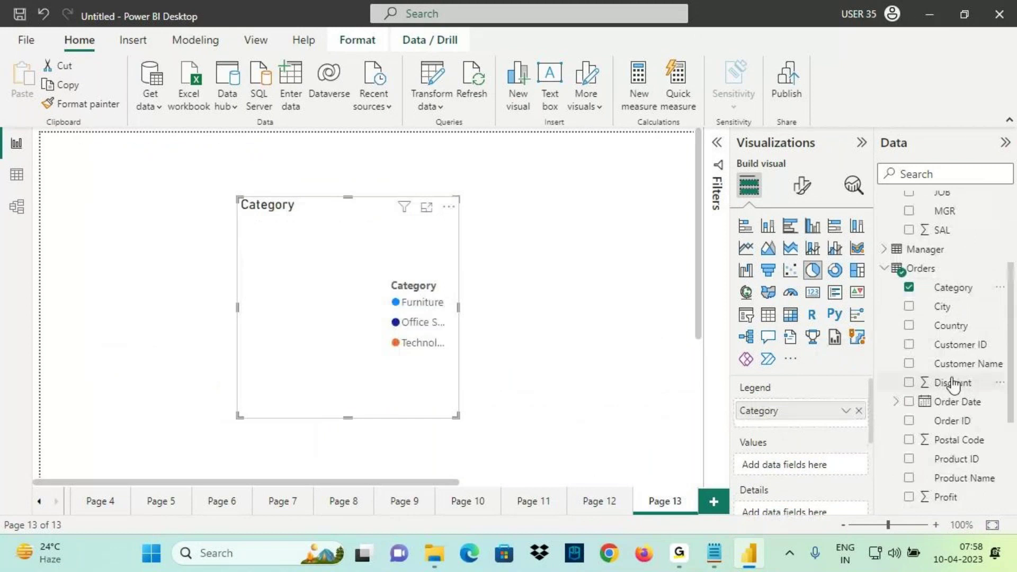
{"action": "scroll", "coordinate": [888, 402], "scroll_direction": "down", "scroll_amount": 3}
{"action": "left_click_drag", "start_coordinate": [945, 403], "coordinate": [819, 466]}
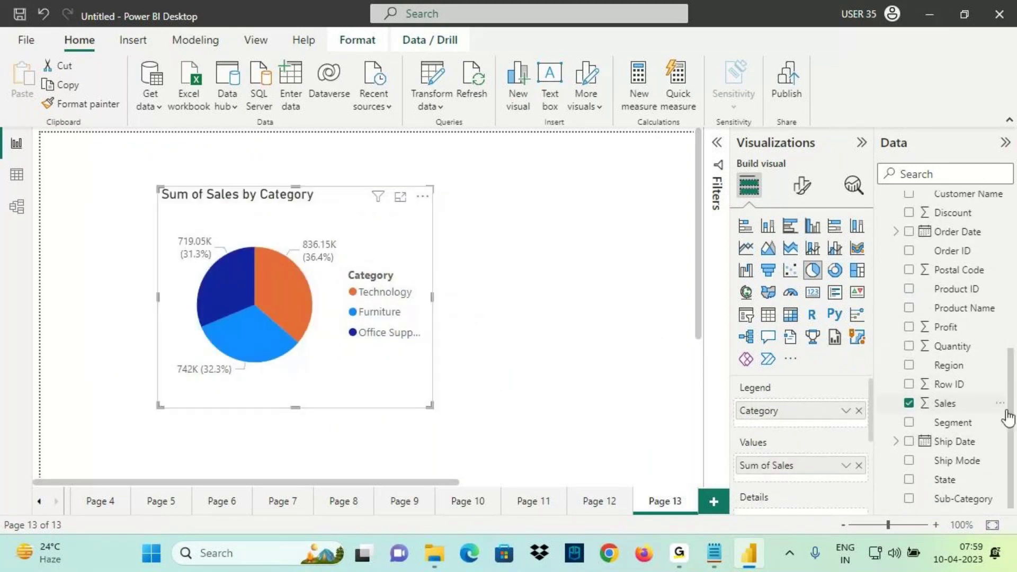
Step: Add Region to the pie chart's Details and widen the visual until its full title fits
{"action": "scroll", "coordinate": [777, 447], "scroll_direction": "down", "scroll_amount": 2}
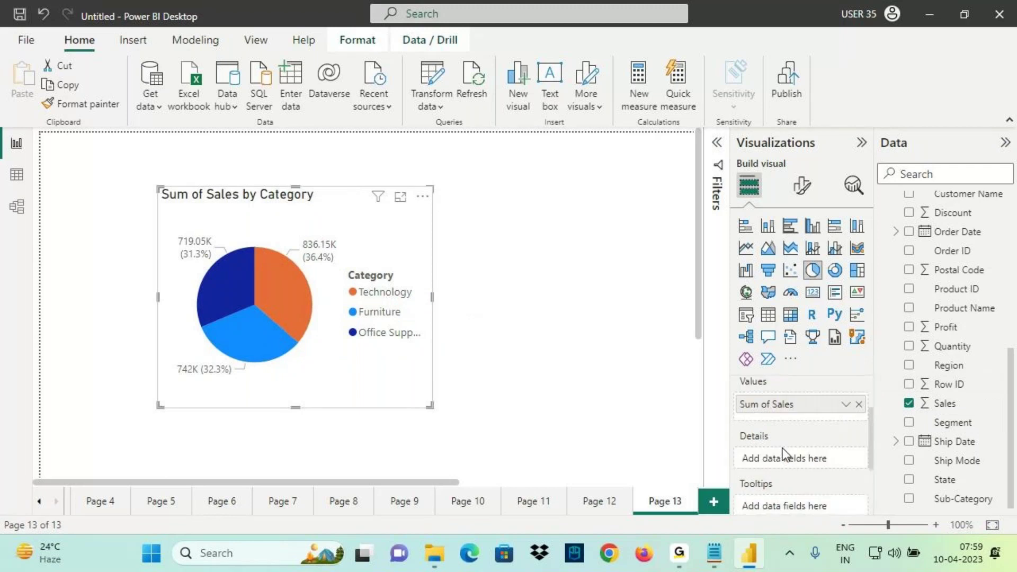
{"action": "left_click_drag", "start_coordinate": [948, 366], "coordinate": [829, 460]}
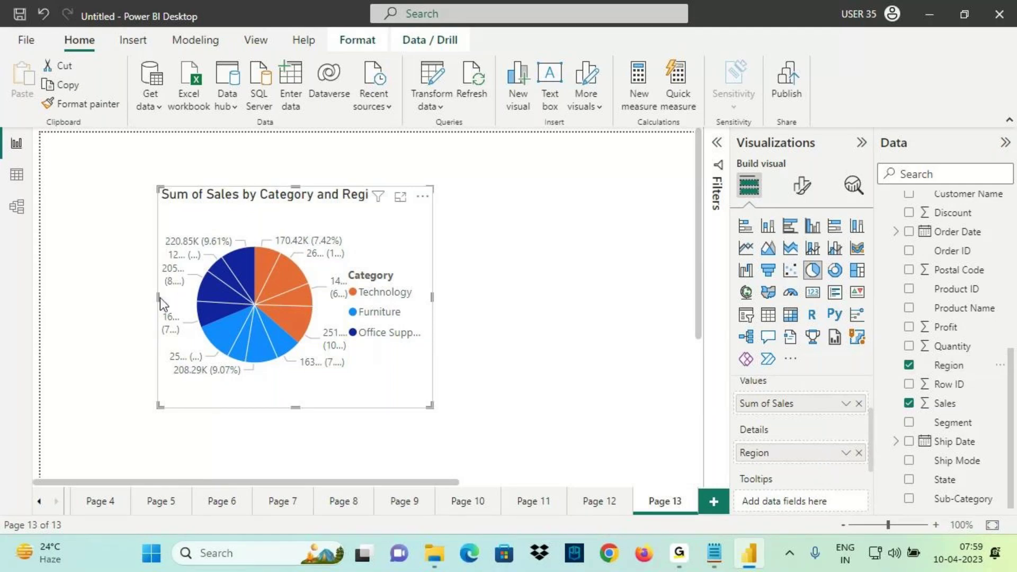
{"action": "left_click_drag", "start_coordinate": [160, 298], "coordinate": [84, 298]}
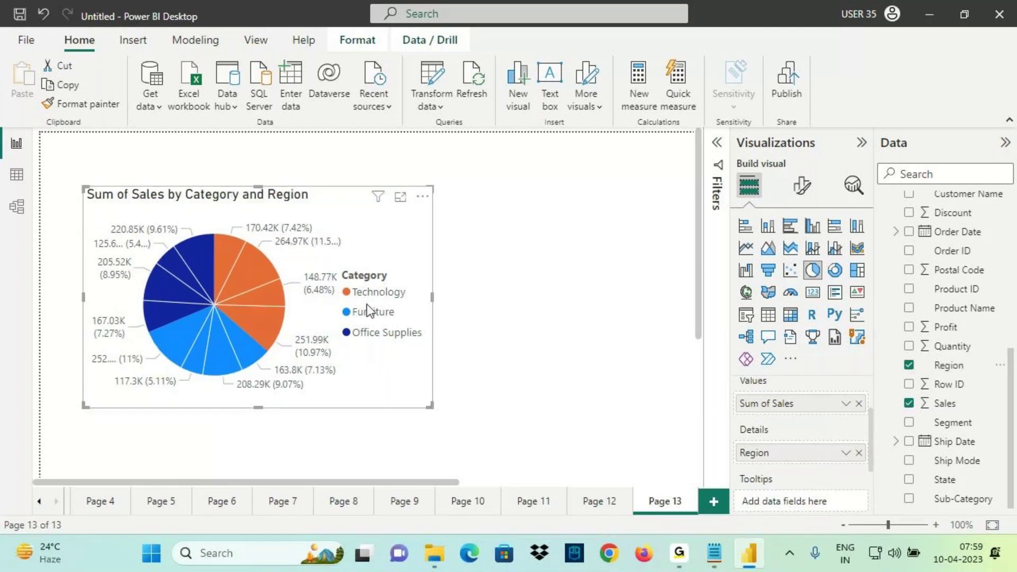
Step: Draw an arrow on screen from Ship Mode to Legend, and add Ship Mode to Legend below Category
{"action": "left_click_drag", "start_coordinate": [931, 466], "coordinate": [986, 465]}
{"action": "scroll", "coordinate": [810, 458], "scroll_direction": "up", "scroll_amount": 2}
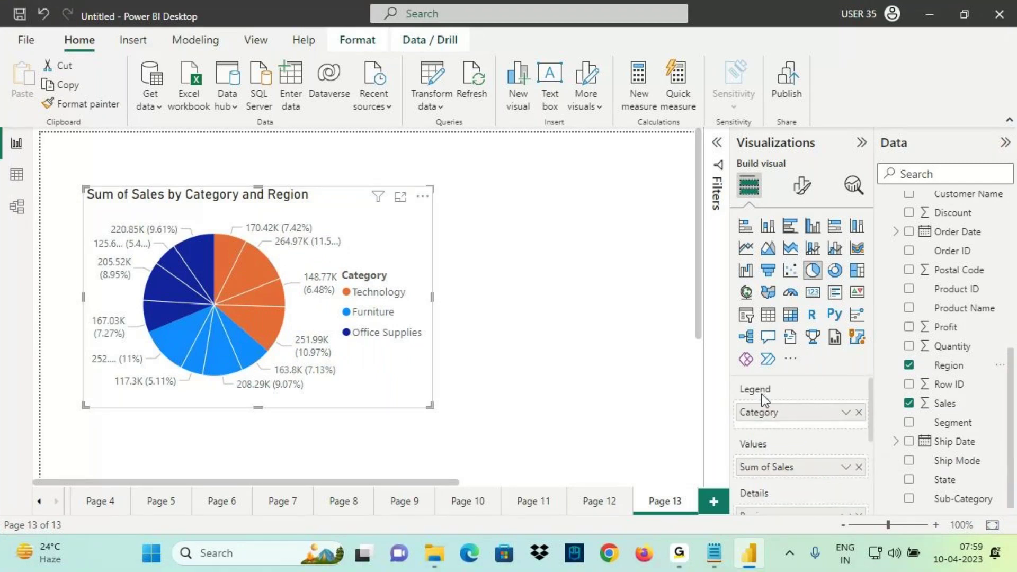
{"action": "mouse_move", "coordinate": [922, 471]}
{"action": "left_mouse_down"}
{"action": "mouse_move", "coordinate": [992, 468]}
{"action": "mouse_move", "coordinate": [824, 407]}
{"action": "left_mouse_up"}
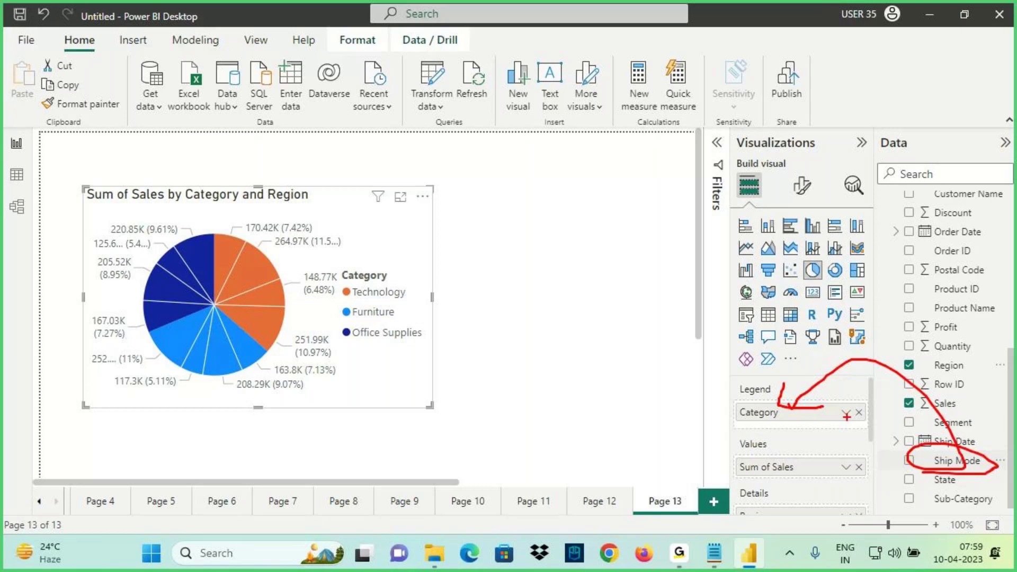
{"action": "left_click_drag", "start_coordinate": [965, 461], "coordinate": [789, 432]}
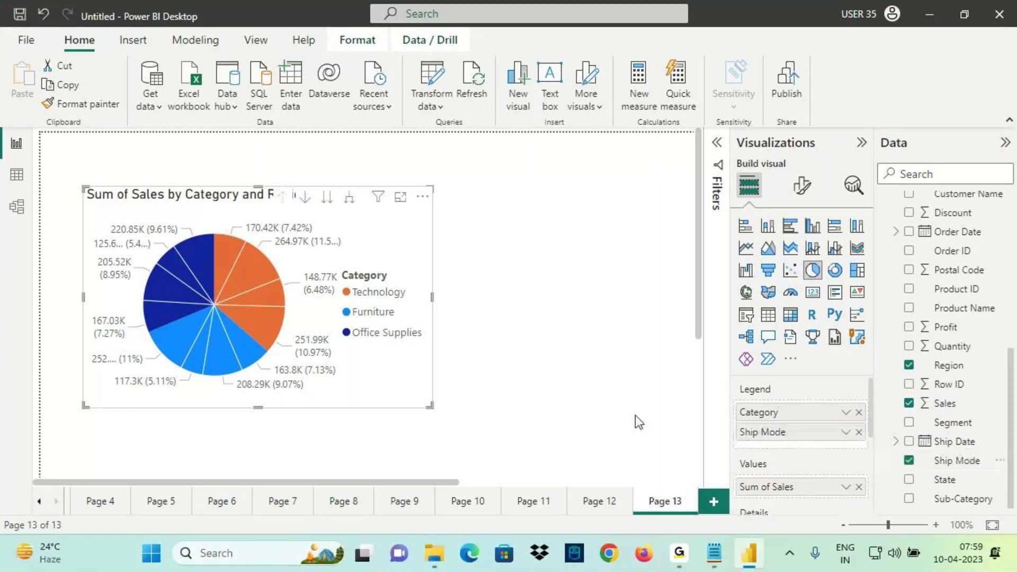
Step: Circle and cross out the Category and Ship Mode pair on screen, and remove Ship Mode from Legend
{"action": "key", "text": "ctrl+2"}
{"action": "left_click_drag", "start_coordinate": [802, 396], "coordinate": [700, 441]}
{"action": "left_click_drag", "start_coordinate": [710, 394], "coordinate": [820, 460]}
{"action": "mouse_move", "coordinate": [798, 427]}
{"action": "left_mouse_down"}
{"action": "mouse_move", "coordinate": [733, 437]}
{"action": "mouse_move", "coordinate": [797, 436]}
{"action": "mouse_move", "coordinate": [795, 413]}
{"action": "left_mouse_up"}
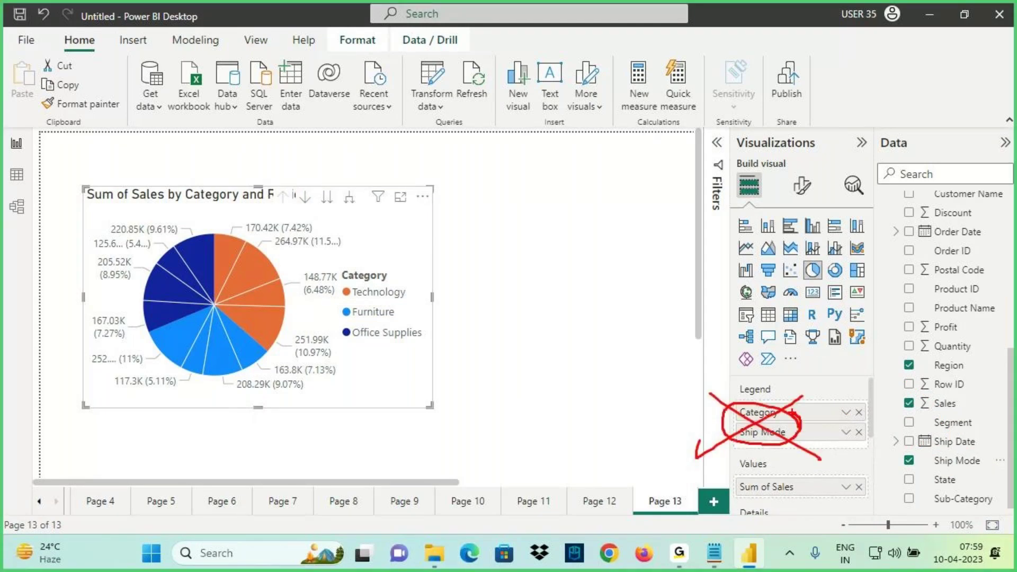
{"action": "key", "text": "Escape"}
{"action": "left_click", "coordinate": [859, 432]}
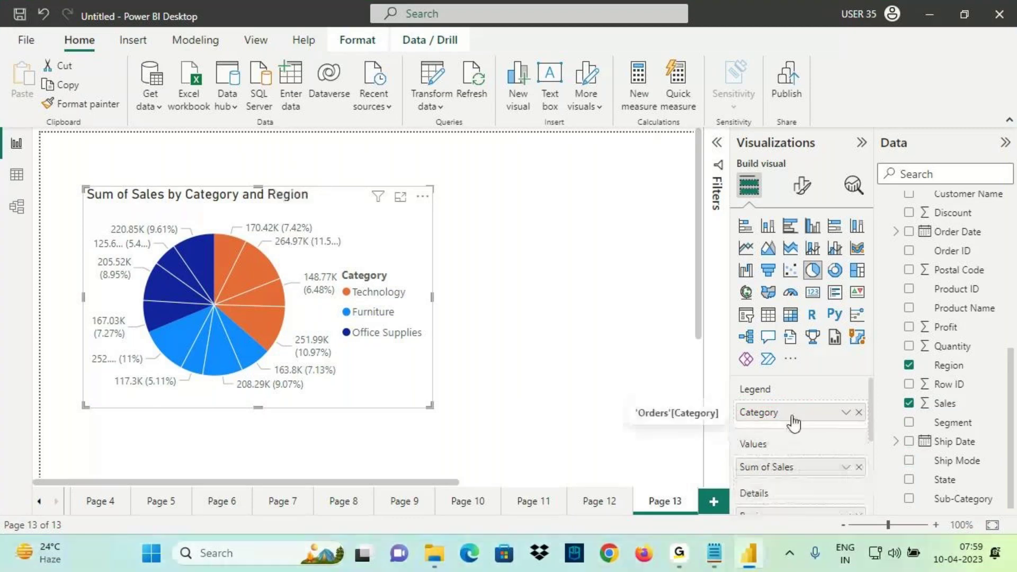
Step: Try Ship Mode in the pie chart's Details in place of Region, and put Region back
{"action": "scroll", "coordinate": [773, 418], "scroll_direction": "down", "scroll_amount": 2}
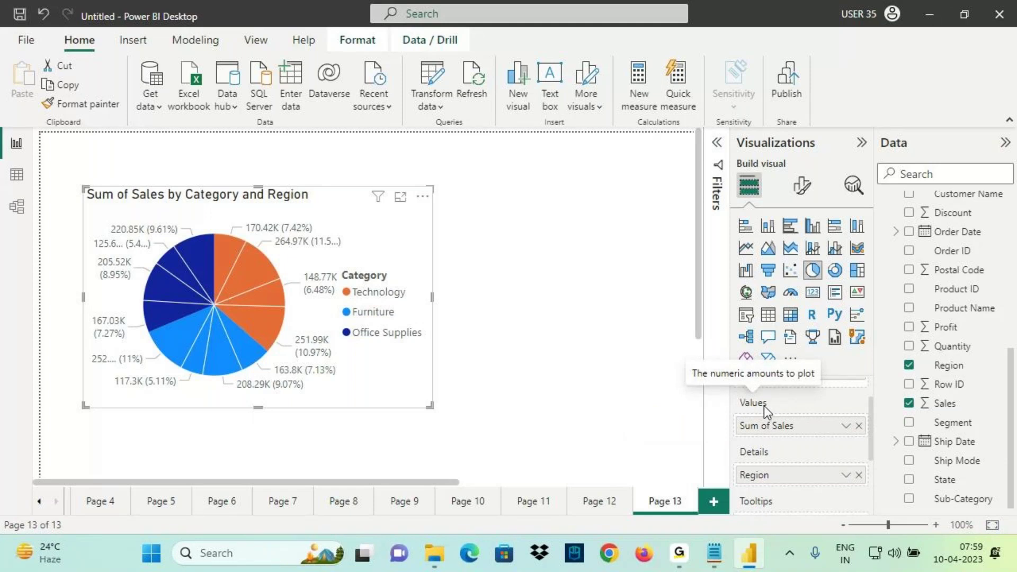
{"action": "scroll", "coordinate": [764, 411], "scroll_direction": "down", "scroll_amount": 2}
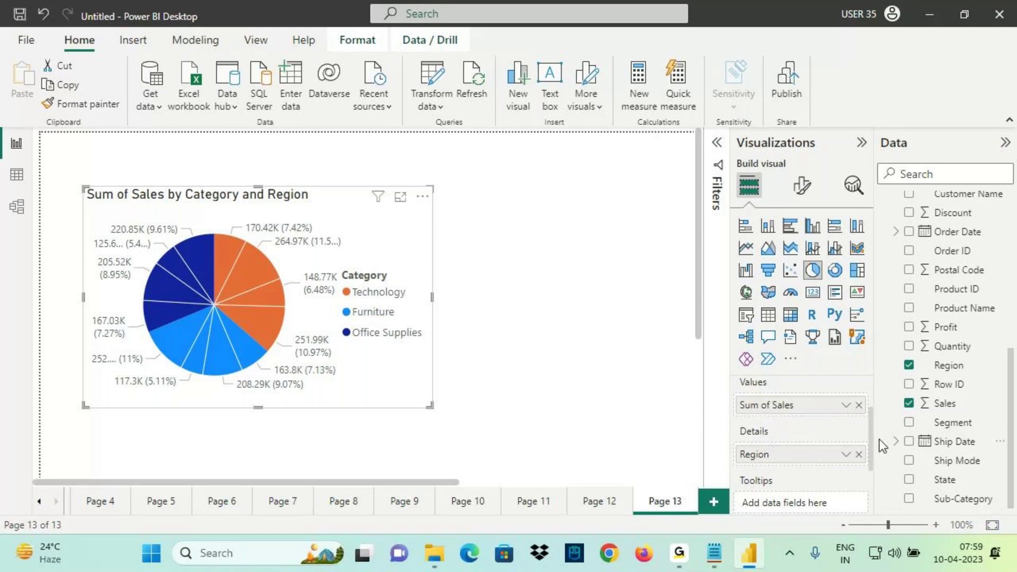
{"action": "left_click_drag", "start_coordinate": [956, 462], "coordinate": [761, 460]}
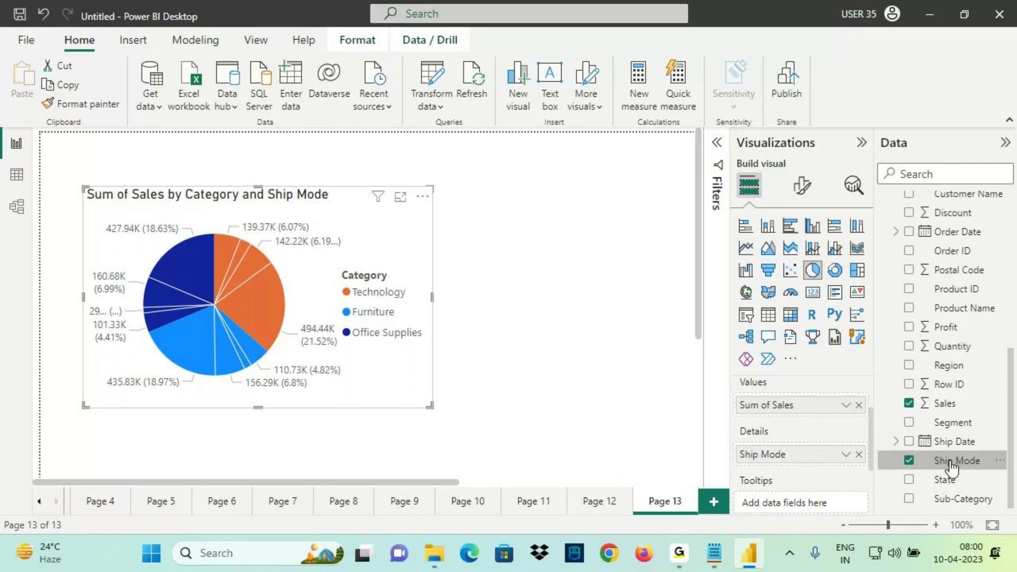
{"action": "mouse_move", "coordinate": [952, 373]}
{"action": "left_mouse_down"}
{"action": "mouse_move", "coordinate": [783, 455]}
{"action": "mouse_move", "coordinate": [817, 447]}
{"action": "left_mouse_up"}
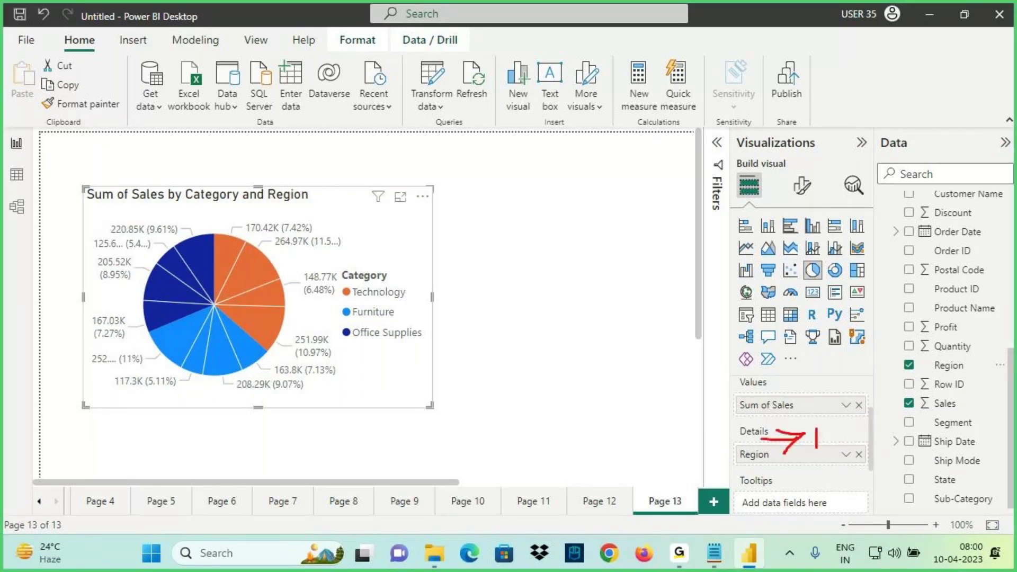
Step: Cross out the Details well on screen, clear the annotation and select the Ship Mode column in the Orders table
{"action": "left_click_drag", "start_coordinate": [843, 424], "coordinate": [764, 468]}
{"action": "left_click_drag", "start_coordinate": [750, 434], "coordinate": [836, 468]}
{"action": "key", "text": "Escape"}
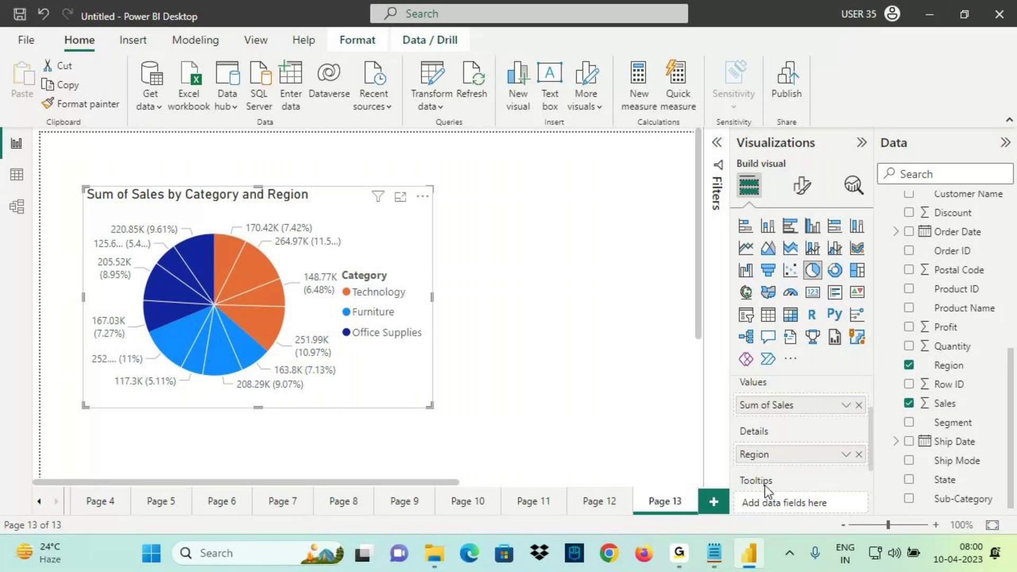
{"action": "left_click", "coordinate": [955, 465]}
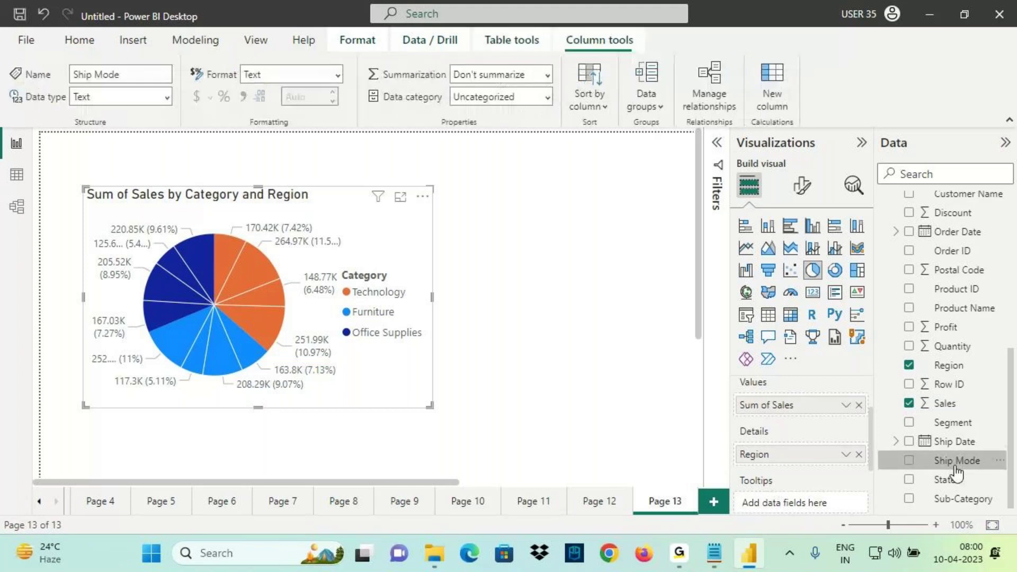
Step: Switch to the notes and mark Category, Region and ShipMode in the last requirement with boxes, a circle and a downward arrow on screen
{"action": "left_click", "coordinate": [713, 554]}
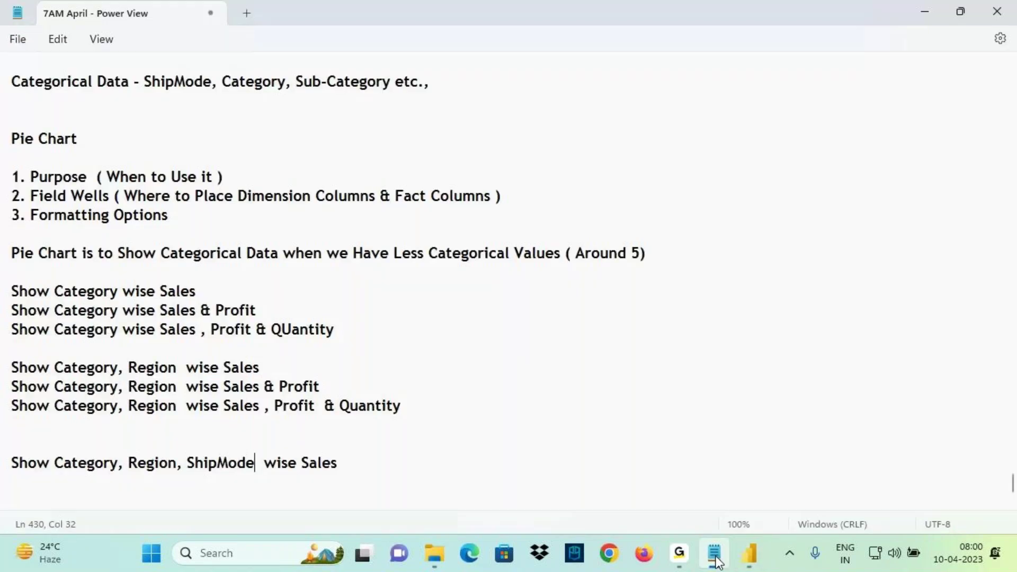
{"action": "scroll", "coordinate": [127, 166], "scroll_direction": "up", "scroll_amount": 1}
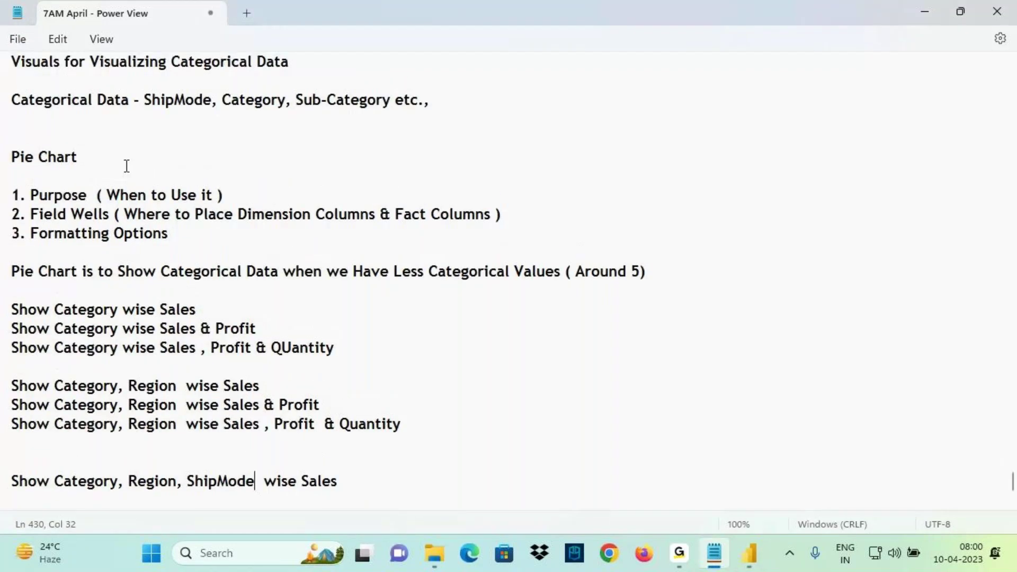
{"action": "scroll", "coordinate": [128, 166], "scroll_direction": "up", "scroll_amount": 2}
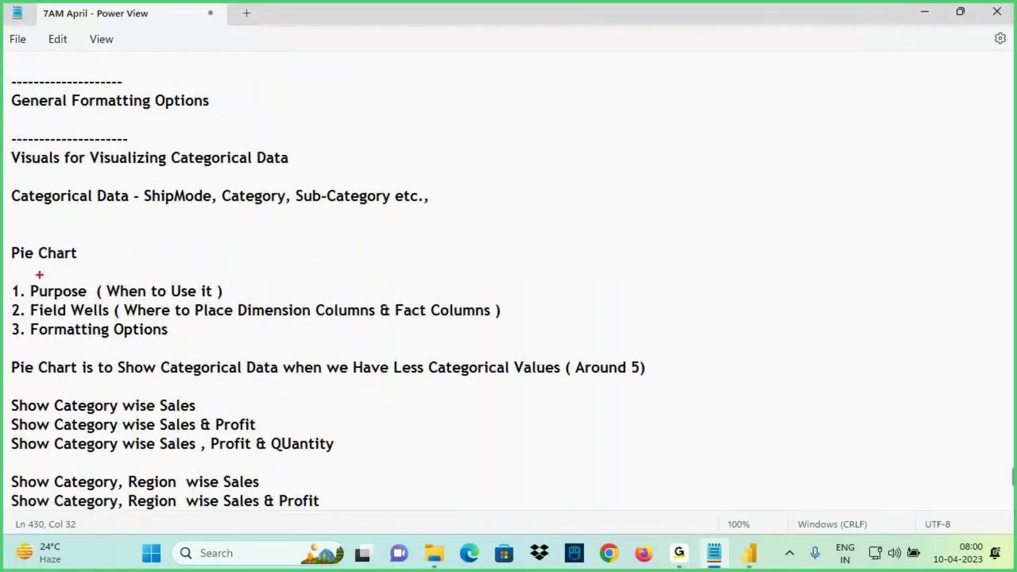
{"action": "scroll", "coordinate": [218, 257], "scroll_direction": "down", "scroll_amount": 3}
{"action": "key", "text": "ctrl+2"}
{"action": "mouse_move", "coordinate": [53, 393]}
{"action": "left_mouse_down"}
{"action": "mouse_move", "coordinate": [106, 415]}
{"action": "mouse_move", "coordinate": [177, 416]}
{"action": "mouse_move", "coordinate": [127, 458]}
{"action": "left_mouse_up"}
{"action": "mouse_move", "coordinate": [105, 433]}
{"action": "left_mouse_down"}
{"action": "mouse_move", "coordinate": [244, 414]}
{"action": "mouse_move", "coordinate": [104, 408]}
{"action": "left_mouse_up"}
{"action": "mouse_move", "coordinate": [254, 394]}
{"action": "left_mouse_down"}
{"action": "mouse_move", "coordinate": [243, 392]}
{"action": "mouse_move", "coordinate": [247, 419]}
{"action": "mouse_move", "coordinate": [204, 393]}
{"action": "left_mouse_up"}
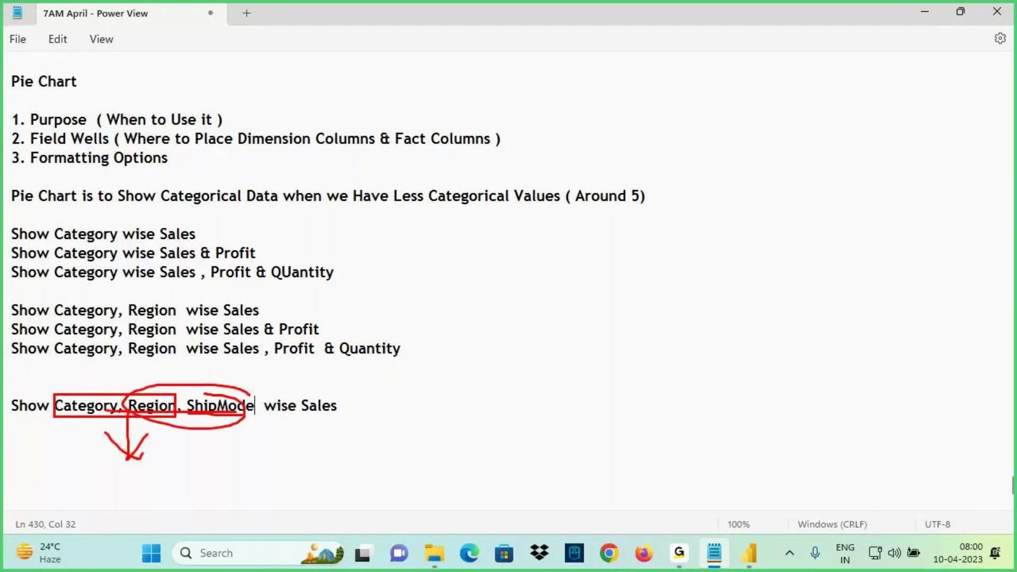
{"action": "mouse_move", "coordinate": [55, 395]}
{"action": "left_mouse_down"}
{"action": "mouse_move", "coordinate": [201, 423]}
{"action": "mouse_move", "coordinate": [255, 418]}
{"action": "left_mouse_up"}
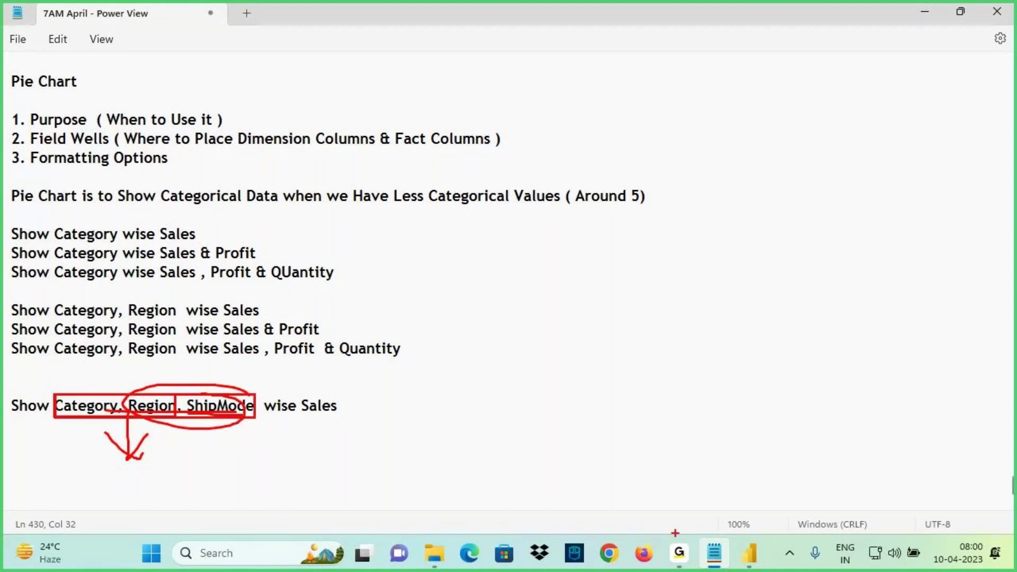
{"action": "key", "text": "Escape"}
Step: Switch back to the report, underline Legend on screen and draw an arrow pointing to its Category field
{"action": "left_click", "coordinate": [749, 553]}
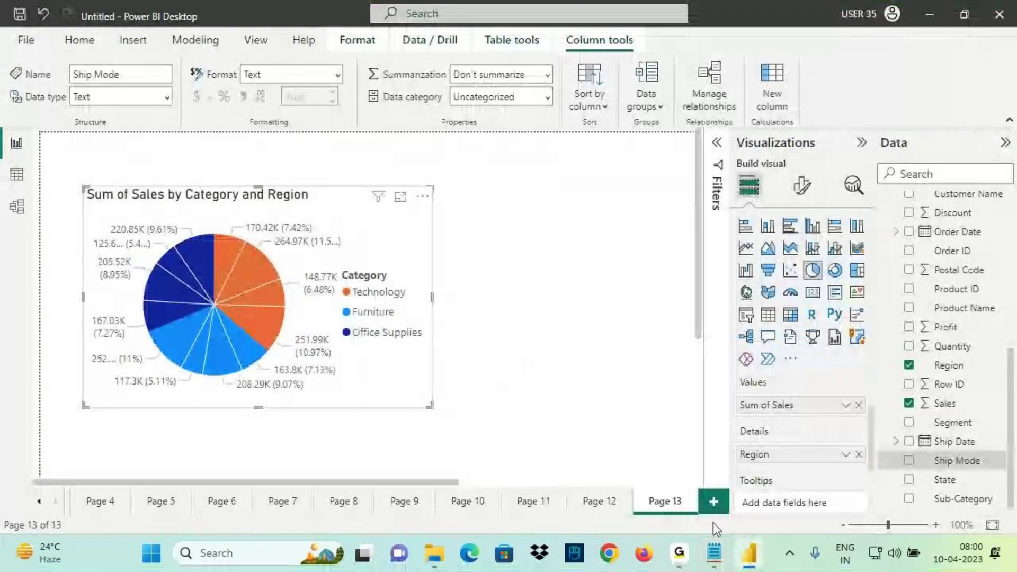
{"action": "scroll", "coordinate": [748, 399], "scroll_direction": "up", "scroll_amount": 2}
{"action": "left_click_drag", "start_coordinate": [737, 396], "coordinate": [773, 397]}
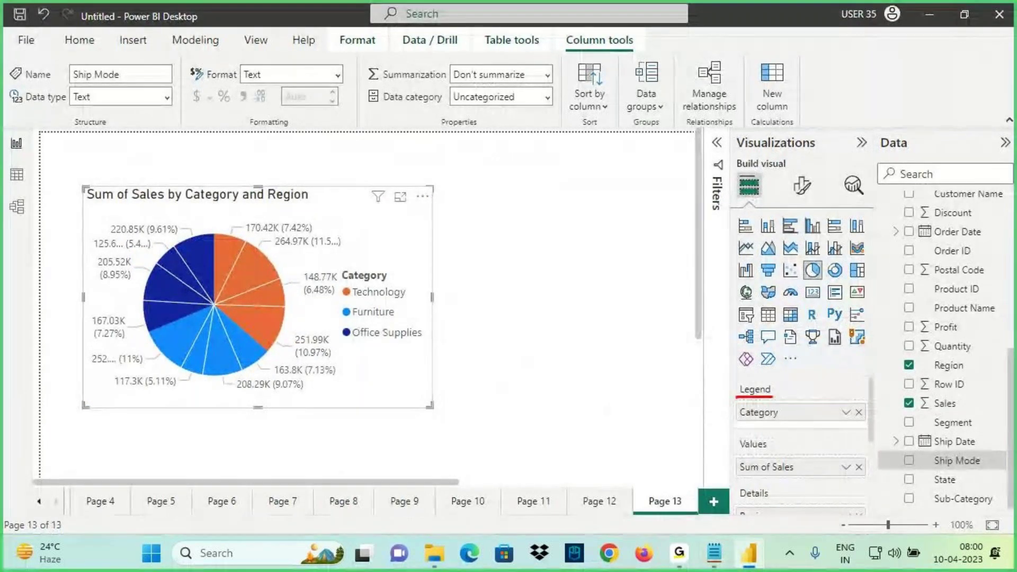
{"action": "left_click_drag", "start_coordinate": [680, 378], "coordinate": [701, 438]}
{"action": "left_click_drag", "start_coordinate": [719, 388], "coordinate": [736, 409]}
{"action": "left_click_drag", "start_coordinate": [719, 438], "coordinate": [818, 427]}
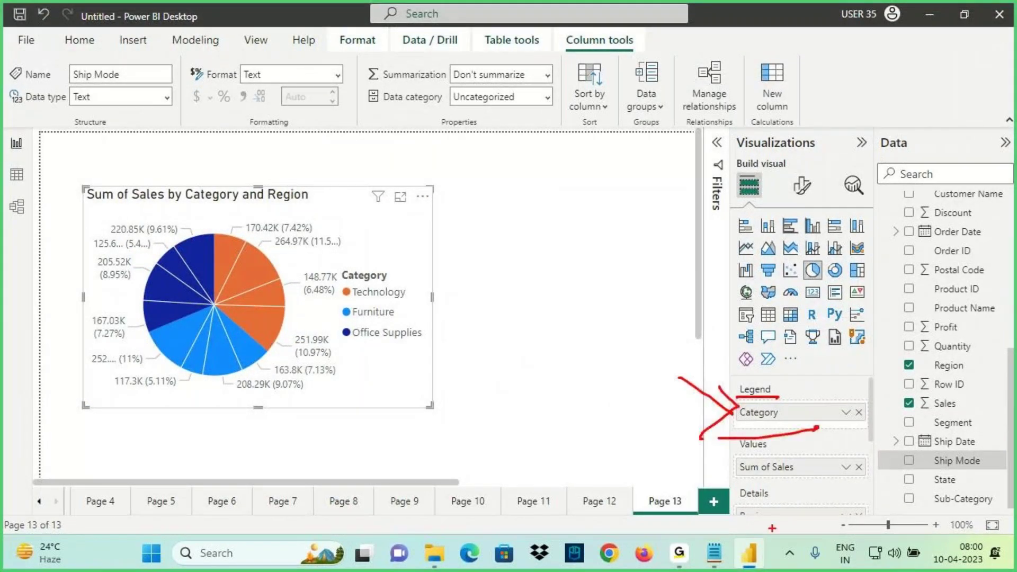
{"action": "key", "text": "Escape"}
Step: Switch to the notes, cross out ShipMode on screen and handwrite "Sub-Cat" beneath it
{"action": "left_click", "coordinate": [714, 553]}
{"action": "mouse_move", "coordinate": [205, 406]}
{"action": "left_mouse_down"}
{"action": "mouse_move", "coordinate": [214, 392]}
{"action": "mouse_move", "coordinate": [237, 424]}
{"action": "mouse_move", "coordinate": [205, 462]}
{"action": "left_mouse_up"}
{"action": "left_click_drag", "start_coordinate": [225, 441], "coordinate": [238, 466]}
{"action": "left_click_drag", "start_coordinate": [241, 430], "coordinate": [265, 455]}
{"action": "mouse_move", "coordinate": [270, 429]}
{"action": "left_mouse_down"}
{"action": "mouse_move", "coordinate": [290, 449]}
{"action": "mouse_move", "coordinate": [343, 438]}
{"action": "mouse_move", "coordinate": [350, 448]}
{"action": "left_mouse_up"}
{"action": "left_click_drag", "start_coordinate": [389, 430], "coordinate": [395, 444]}
{"action": "mouse_move", "coordinate": [408, 404]}
{"action": "left_mouse_down"}
{"action": "mouse_move", "coordinate": [409, 447]}
{"action": "mouse_move", "coordinate": [454, 432]}
{"action": "left_mouse_up"}
{"action": "left_click_drag", "start_coordinate": [214, 403], "coordinate": [239, 382]}
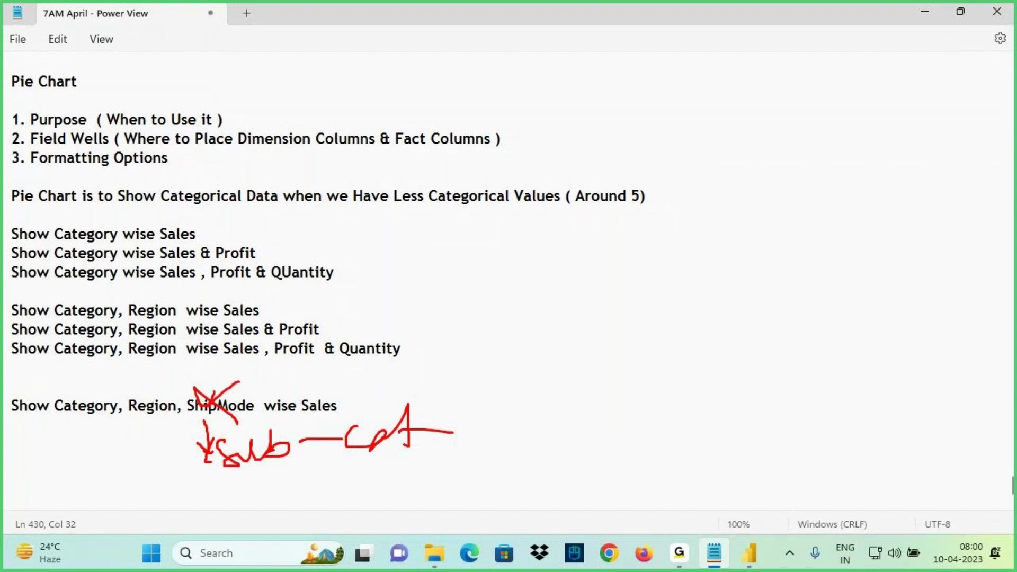
{"action": "key", "text": "Escape"}
Step: Switch to the report, try adding Sub-Category to Legend below Category, and remove it again
{"action": "left_click", "coordinate": [749, 553]}
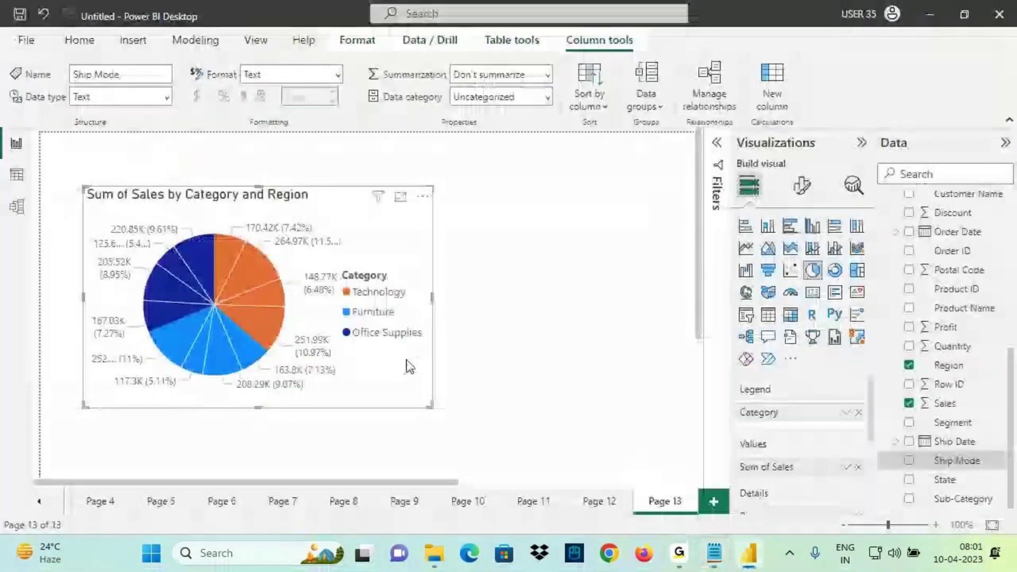
{"action": "left_click_drag", "start_coordinate": [959, 499], "coordinate": [794, 428]}
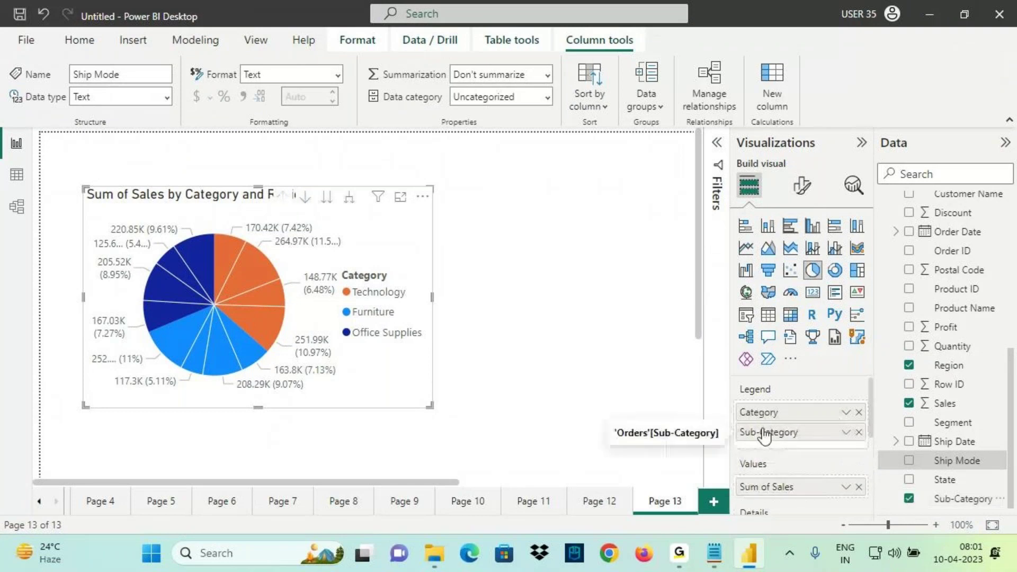
{"action": "left_click", "coordinate": [859, 432]}
Step: Switch to the notes and append "- Its not Possible to Show Information In Pie Chart" to the Category, Region, ShipMode requirement
{"action": "left_click", "coordinate": [714, 553]}
{"action": "left_click_drag", "start_coordinate": [78, 406], "coordinate": [250, 405]}
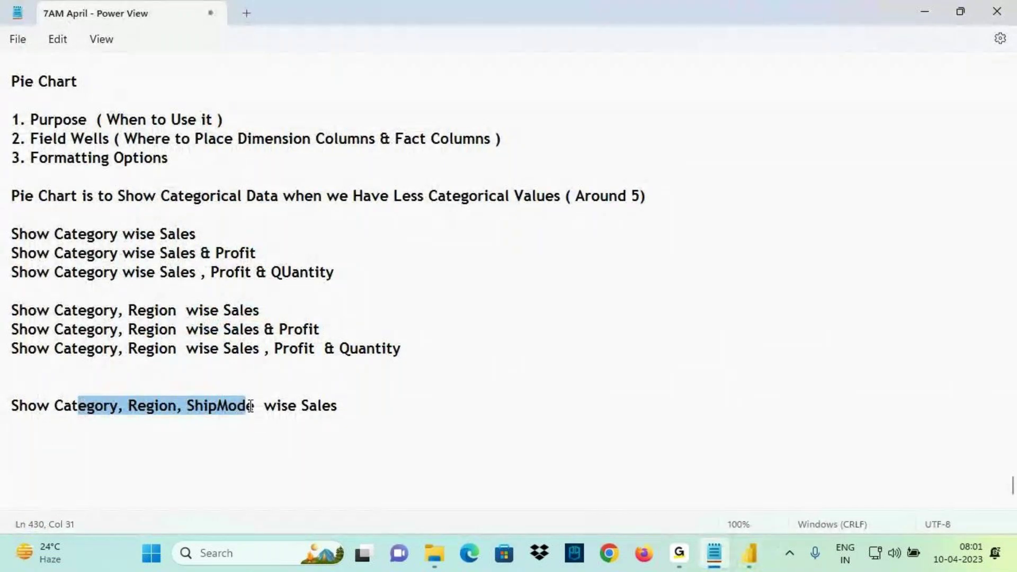
{"action": "left_click", "coordinate": [27, 406]}
{"action": "left_click_drag", "start_coordinate": [27, 405], "coordinate": [169, 406]}
{"action": "left_click", "coordinate": [373, 414]}
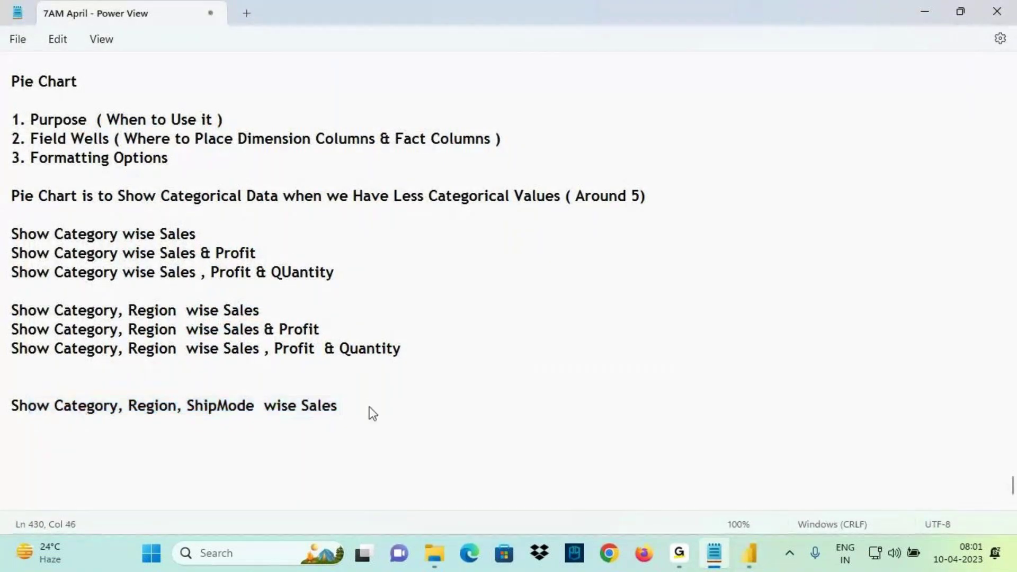
{"action": "type", "text": "- Its not Possible to Show Information In Pie Chart"}
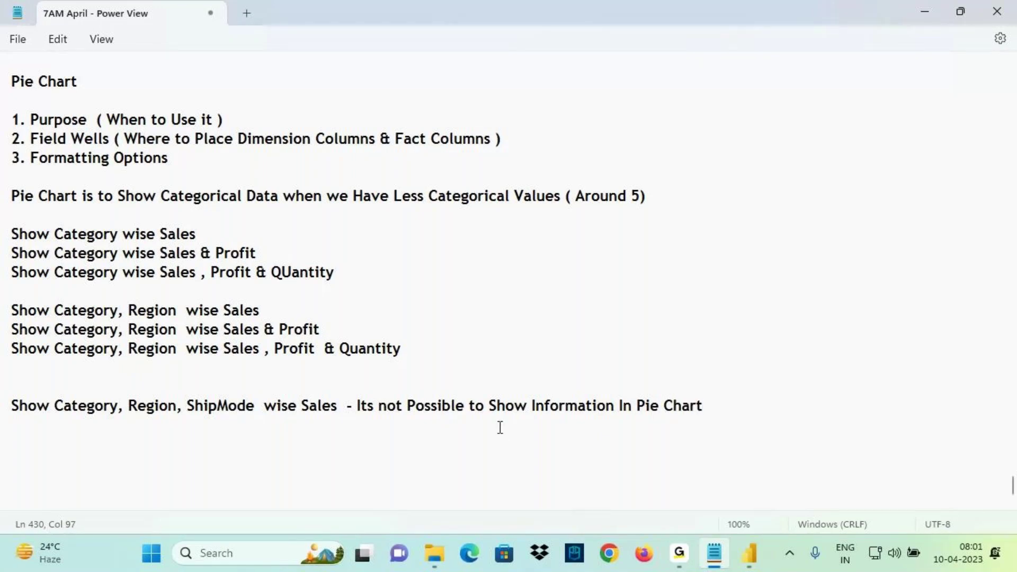
{"action": "left_click_drag", "start_coordinate": [407, 405], "coordinate": [611, 415]}
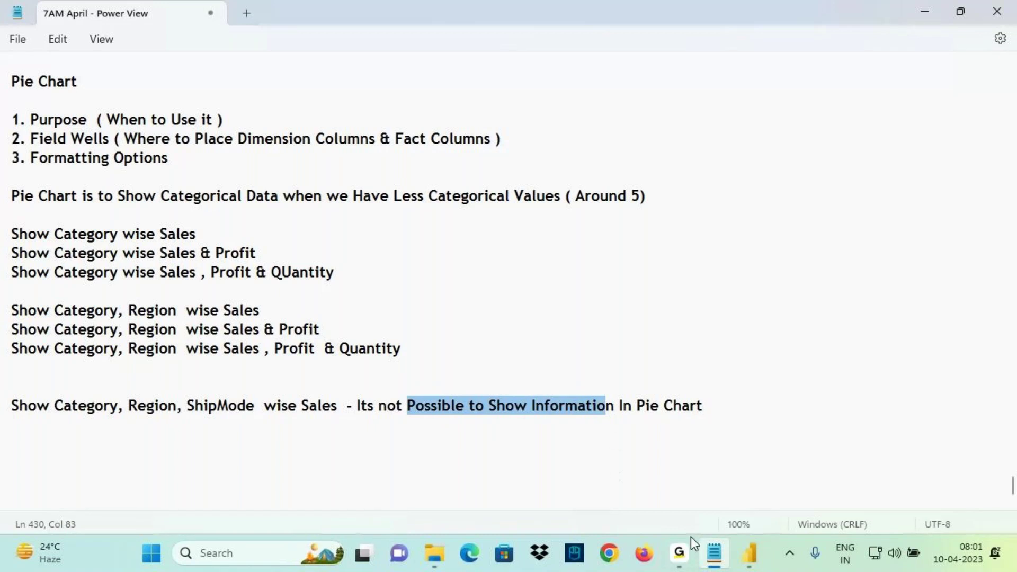
Step: Select the Category, Region, ShipMode requirement in the notes, draw an arrow beneath it and handwrite "other visual" with an underline
{"action": "left_click", "coordinate": [710, 553]}
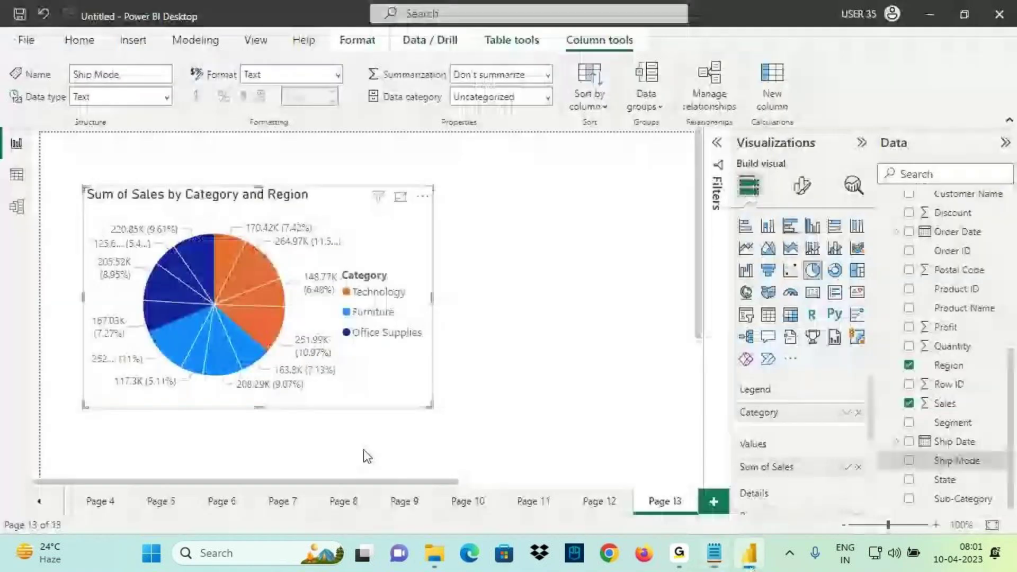
{"action": "left_click", "coordinate": [710, 553]}
{"action": "mouse_move", "coordinate": [18, 407]}
{"action": "left_mouse_down"}
{"action": "mouse_move", "coordinate": [303, 413]}
{"action": "mouse_move", "coordinate": [296, 435]}
{"action": "mouse_move", "coordinate": [309, 437]}
{"action": "left_mouse_up"}
{"action": "key", "text": "ctrl+2"}
{"action": "left_click_drag", "start_coordinate": [271, 420], "coordinate": [272, 461]}
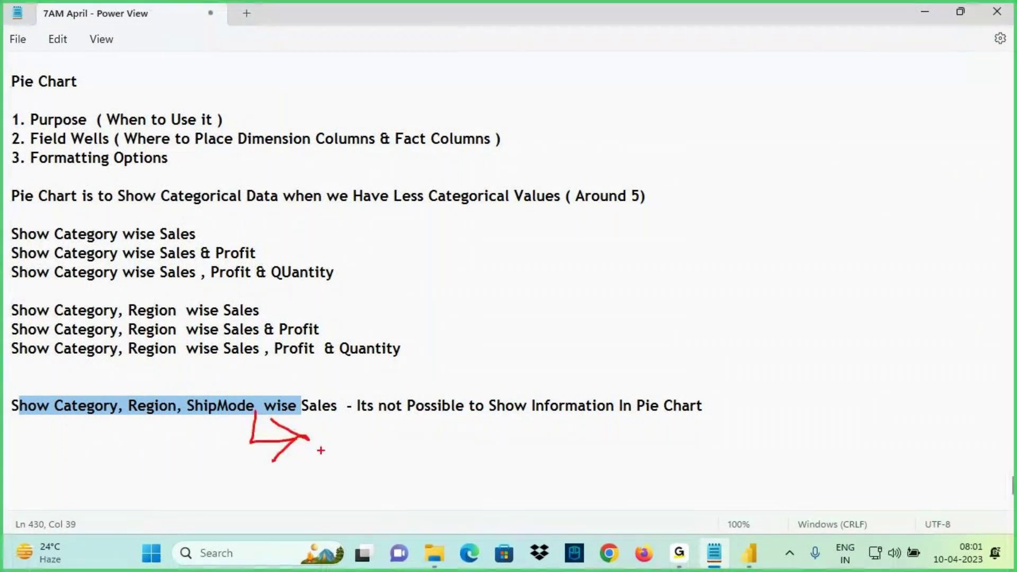
{"action": "left_click_drag", "start_coordinate": [335, 435], "coordinate": [353, 464]}
{"action": "mouse_move", "coordinate": [365, 420]}
{"action": "left_mouse_down"}
{"action": "mouse_move", "coordinate": [364, 462]}
{"action": "mouse_move", "coordinate": [367, 450]}
{"action": "left_mouse_up"}
{"action": "mouse_move", "coordinate": [367, 451]}
{"action": "left_mouse_down"}
{"action": "mouse_move", "coordinate": [436, 454]}
{"action": "mouse_move", "coordinate": [431, 427]}
{"action": "mouse_move", "coordinate": [490, 453]}
{"action": "mouse_move", "coordinate": [513, 428]}
{"action": "left_mouse_up"}
{"action": "mouse_move", "coordinate": [546, 404]}
{"action": "left_mouse_down"}
{"action": "mouse_move", "coordinate": [583, 435]}
{"action": "mouse_move", "coordinate": [610, 428]}
{"action": "left_mouse_up"}
{"action": "left_click_drag", "start_coordinate": [628, 405], "coordinate": [628, 443]}
{"action": "left_click_drag", "start_coordinate": [505, 475], "coordinate": [653, 442]}
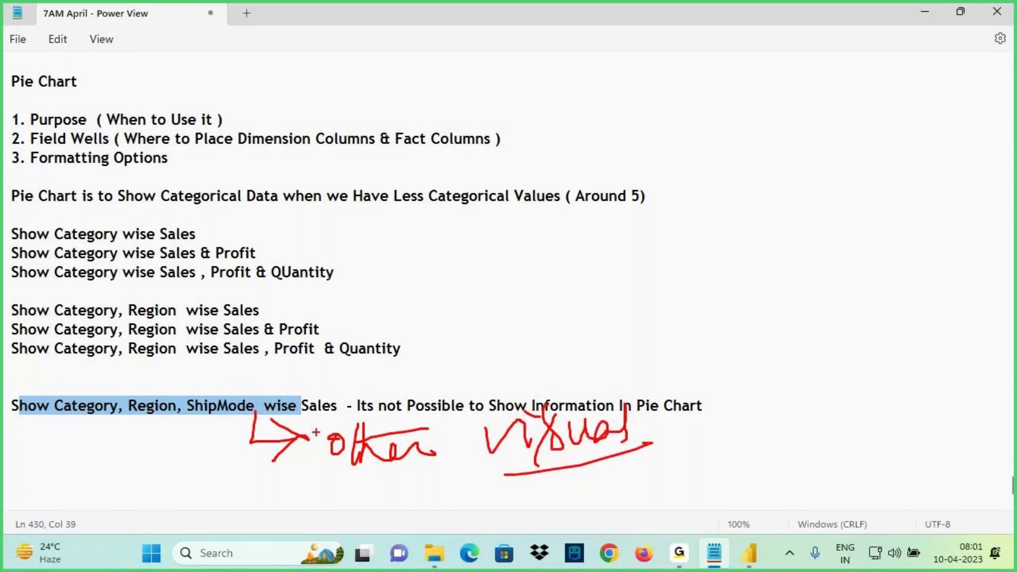
Step: Circle "Pie Chart" and underline "Show Category, Region" on screen, draw a curve linking the requirement to "other visual", and clear the annotations
{"action": "mouse_move", "coordinate": [641, 395]}
{"action": "left_mouse_down"}
{"action": "mouse_move", "coordinate": [715, 397]}
{"action": "mouse_move", "coordinate": [718, 408]}
{"action": "left_mouse_up"}
{"action": "mouse_move", "coordinate": [21, 412]}
{"action": "left_mouse_down"}
{"action": "mouse_move", "coordinate": [166, 321]}
{"action": "mouse_move", "coordinate": [493, 392]}
{"action": "left_mouse_up"}
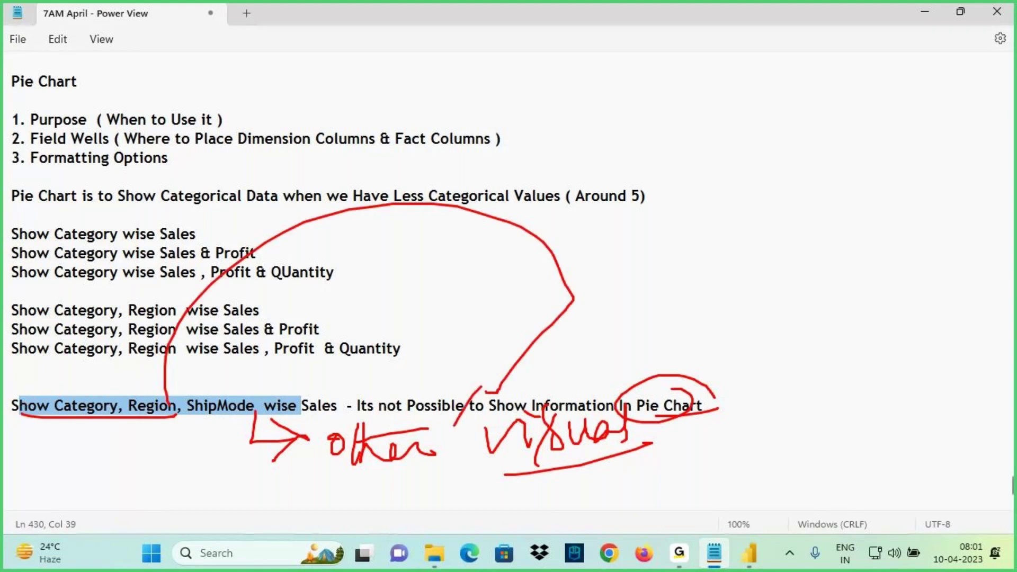
{"action": "key", "text": "Escape"}
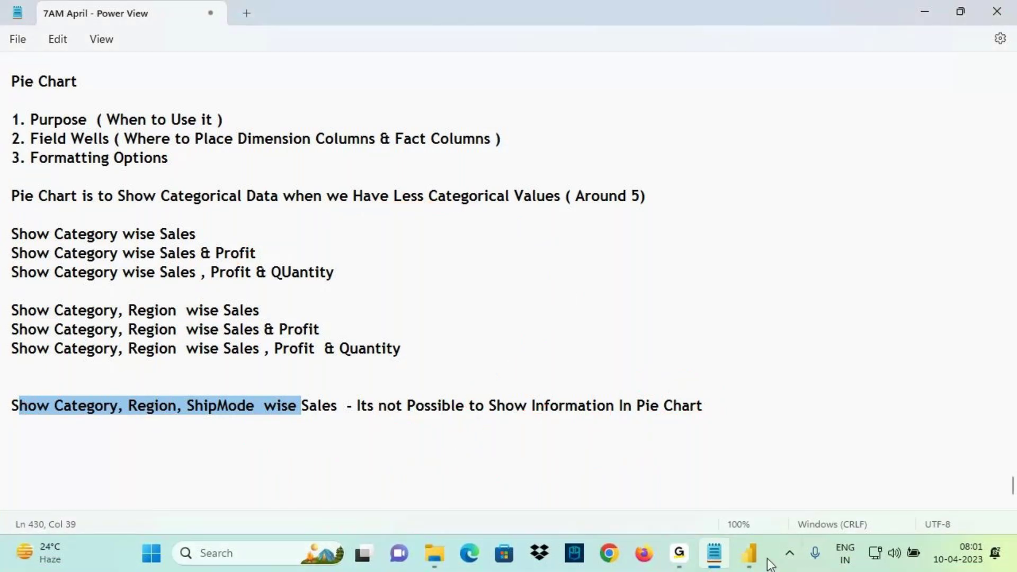
Step: Add a dashed separator line below the Category, Region, ShipMode requirement in the notes
{"action": "left_click", "coordinate": [749, 553]}
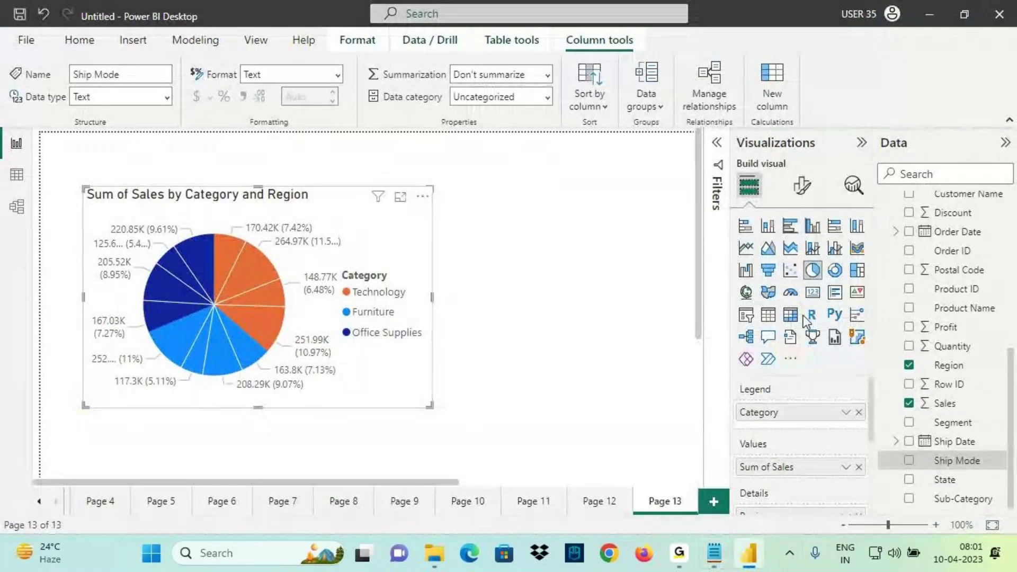
{"action": "left_click", "coordinate": [704, 549]}
{"action": "left_click", "coordinate": [120, 440]}
{"action": "type", "text": "----------------------------------"}
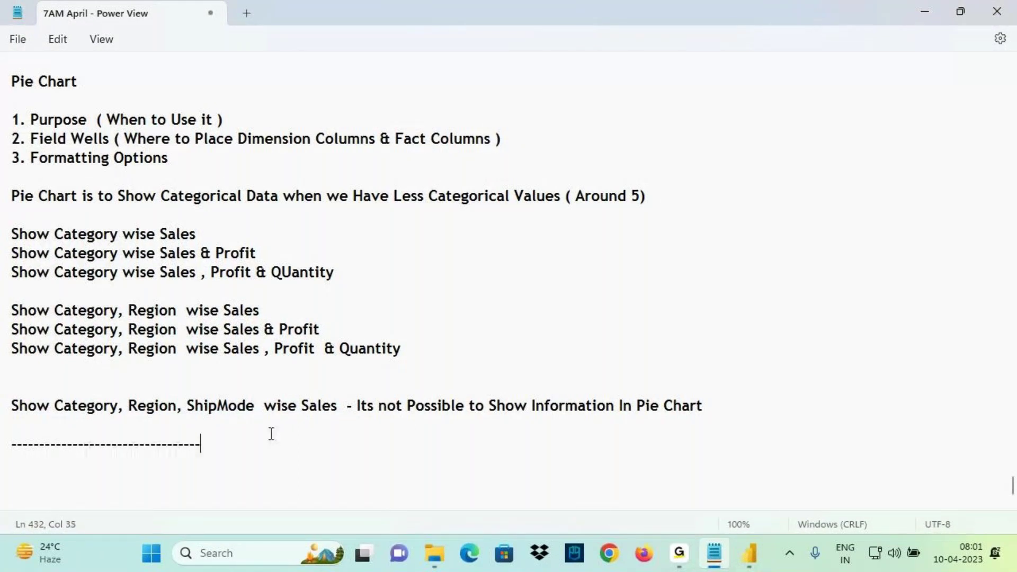
Step: Switch to the Power BI report, add a new page, insert an empty pie chart and move it slightly inward on the canvas
{"action": "left_click", "coordinate": [749, 553]}
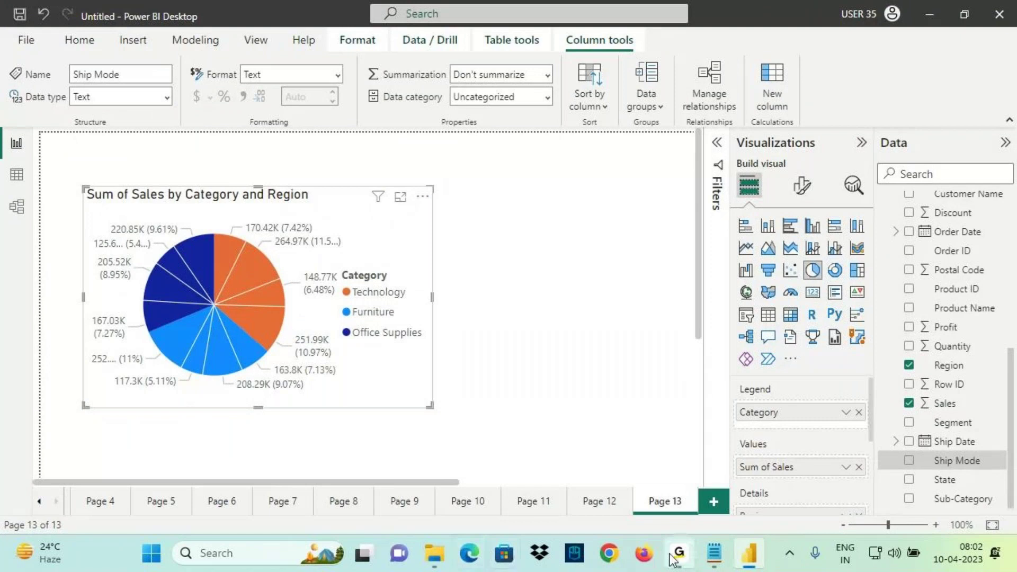
{"action": "left_click", "coordinate": [713, 502]}
{"action": "left_click", "coordinate": [813, 271]}
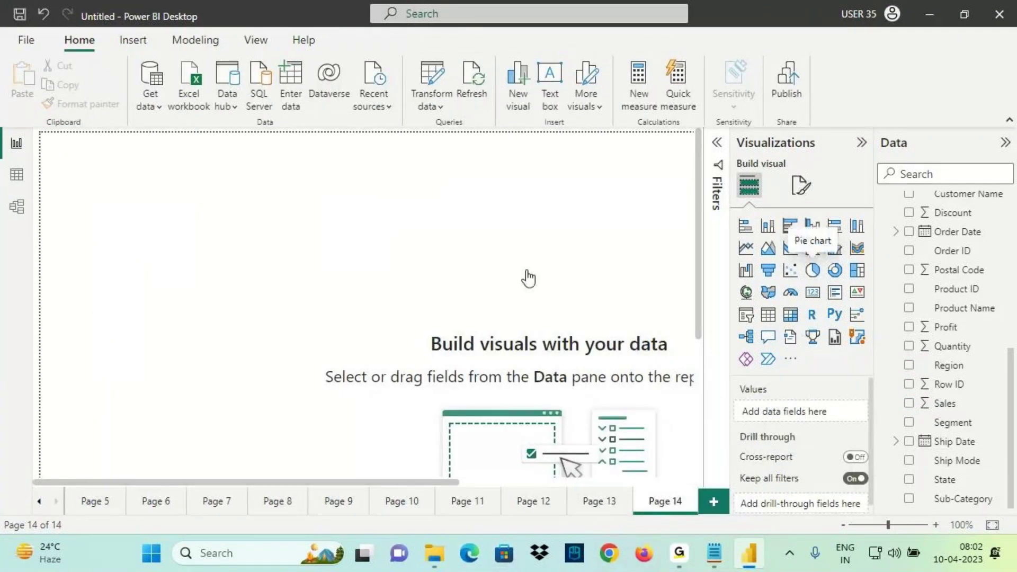
{"action": "left_click_drag", "start_coordinate": [169, 230], "coordinate": [250, 286]}
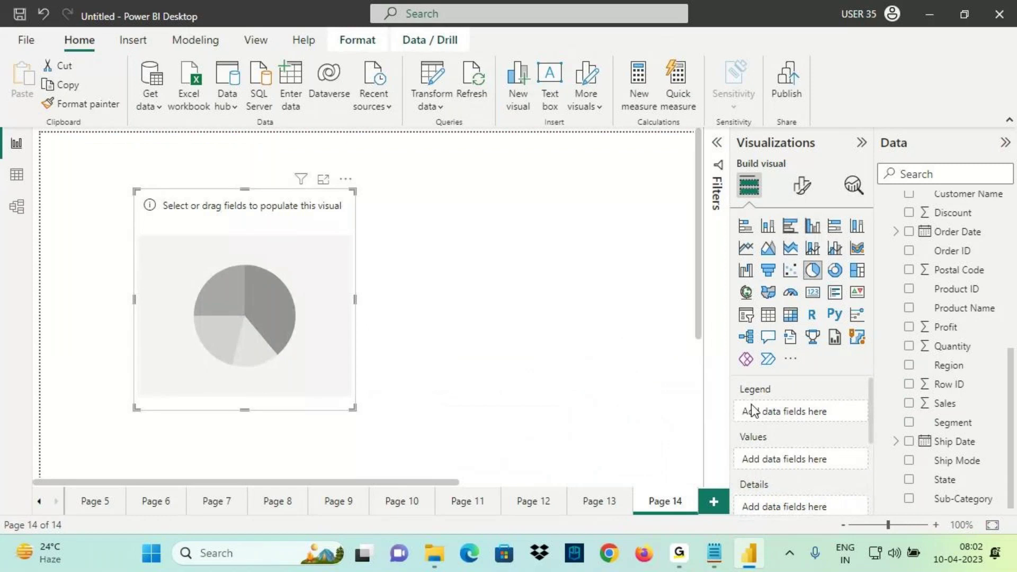
Step: Circle the pie chart's Legend, Values and Details wells on screen, point an arrow at them and erase the drawing
{"action": "key", "text": "ctrl+2"}
{"action": "left_click_drag", "start_coordinate": [830, 396], "coordinate": [824, 388]}
{"action": "mouse_move", "coordinate": [754, 380]}
{"action": "left_mouse_down"}
{"action": "mouse_move", "coordinate": [715, 449]}
{"action": "mouse_move", "coordinate": [738, 528]}
{"action": "mouse_move", "coordinate": [784, 390]}
{"action": "left_mouse_up"}
{"action": "left_click_drag", "start_coordinate": [724, 355], "coordinate": [742, 388]}
{"action": "mouse_move", "coordinate": [720, 377]}
{"action": "left_mouse_down"}
{"action": "mouse_move", "coordinate": [742, 388]}
{"action": "mouse_move", "coordinate": [748, 372]}
{"action": "left_mouse_up"}
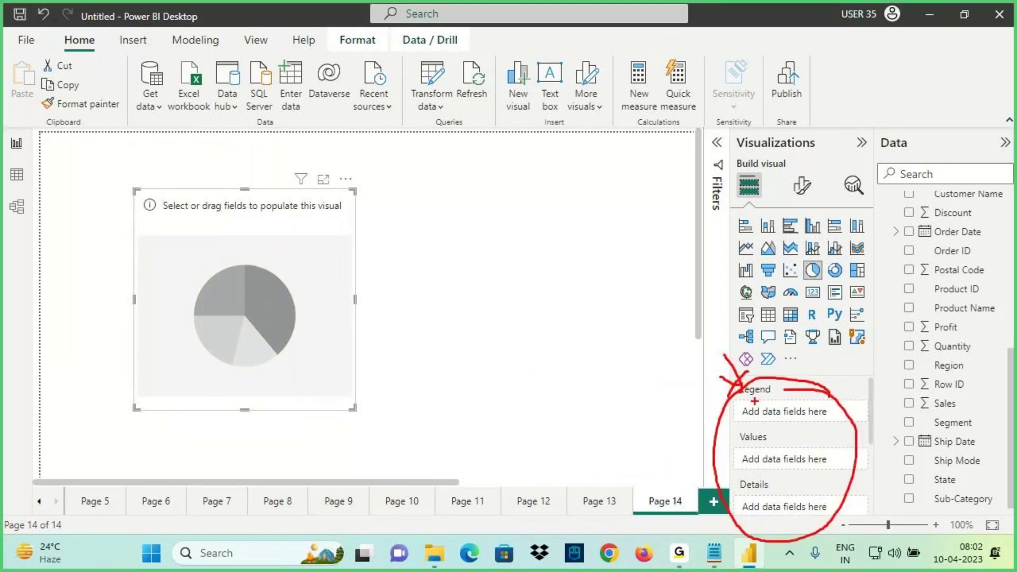
{"action": "key", "text": "e"}
Step: Box and underline Legend on screen, draw arrows from it to a handwritten "D" and "Many", and underline "Many"
{"action": "left_click_drag", "start_coordinate": [732, 382], "coordinate": [795, 422]}
{"action": "left_click_drag", "start_coordinate": [732, 394], "coordinate": [695, 365]}
{"action": "left_click_drag", "start_coordinate": [753, 398], "coordinate": [778, 398]}
{"action": "mouse_move", "coordinate": [658, 365]}
{"action": "left_mouse_down"}
{"action": "mouse_move", "coordinate": [658, 337]}
{"action": "mouse_move", "coordinate": [668, 364]}
{"action": "mouse_move", "coordinate": [654, 367]}
{"action": "left_mouse_up"}
{"action": "left_click_drag", "start_coordinate": [633, 338], "coordinate": [591, 316]}
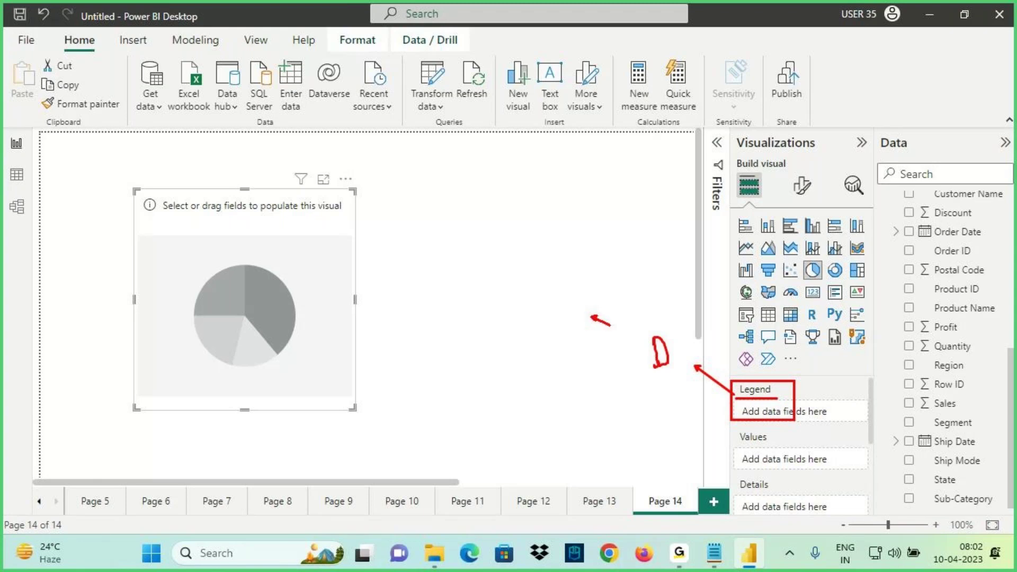
{"action": "mouse_move", "coordinate": [499, 298]}
{"action": "left_mouse_down"}
{"action": "mouse_move", "coordinate": [500, 262]}
{"action": "mouse_move", "coordinate": [521, 259]}
{"action": "mouse_move", "coordinate": [547, 277]}
{"action": "mouse_move", "coordinate": [583, 261]}
{"action": "mouse_move", "coordinate": [572, 280]}
{"action": "left_mouse_up"}
{"action": "left_click_drag", "start_coordinate": [516, 315], "coordinate": [601, 273]}
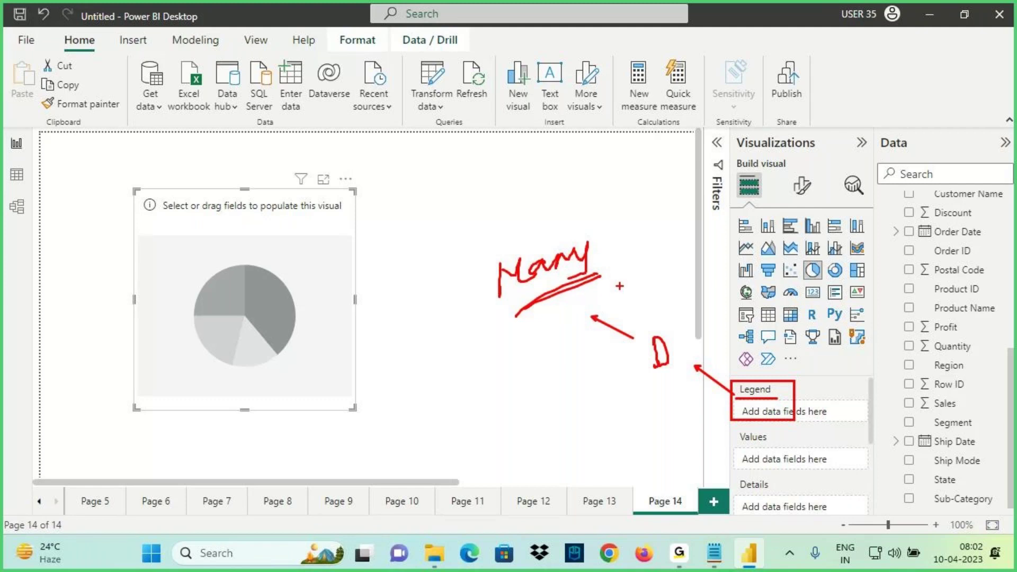
Step: Draw several arrows pointing into the Legend well and circle its empty field area on screen
{"action": "mouse_move", "coordinate": [824, 387]}
{"action": "left_mouse_down"}
{"action": "mouse_move", "coordinate": [769, 410]}
{"action": "mouse_move", "coordinate": [832, 414]}
{"action": "left_mouse_up"}
{"action": "left_click_drag", "start_coordinate": [889, 362], "coordinate": [747, 408]}
{"action": "mouse_move", "coordinate": [820, 363]}
{"action": "left_mouse_down"}
{"action": "mouse_move", "coordinate": [774, 400]}
{"action": "mouse_move", "coordinate": [845, 414]}
{"action": "left_mouse_up"}
{"action": "left_click_drag", "start_coordinate": [779, 407], "coordinate": [742, 404]}
{"action": "left_click_drag", "start_coordinate": [752, 357], "coordinate": [758, 379]}
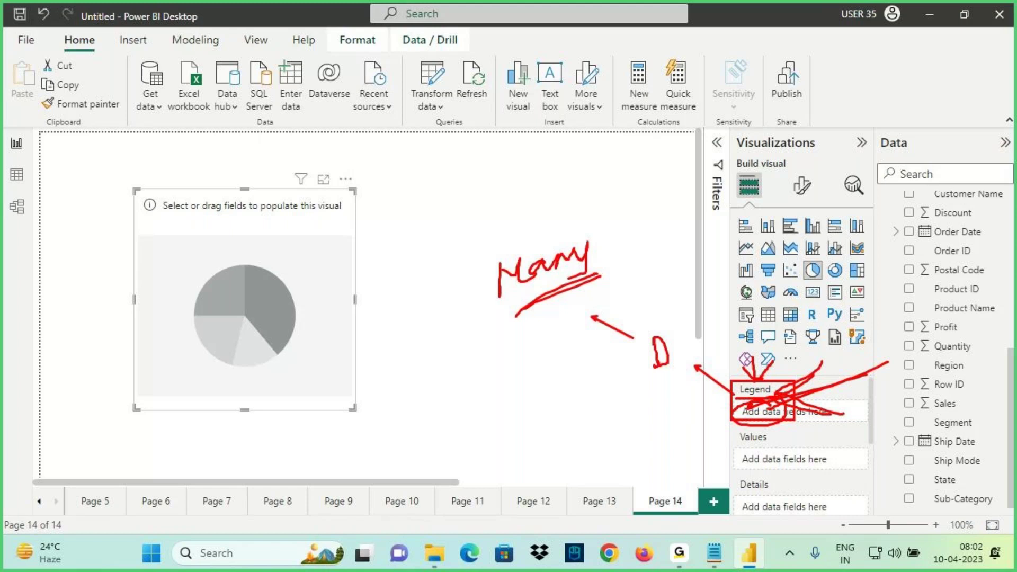
Step: Draw an arrow from Values to a handwritten "Fact", continue it to a handwritten "Many" and underline that word
{"action": "mouse_move", "coordinate": [768, 430]}
{"action": "left_mouse_down"}
{"action": "mouse_move", "coordinate": [775, 454]}
{"action": "mouse_move", "coordinate": [761, 433]}
{"action": "mouse_move", "coordinate": [614, 414]}
{"action": "left_mouse_up"}
{"action": "left_click_drag", "start_coordinate": [651, 407], "coordinate": [587, 416]}
{"action": "left_click_drag", "start_coordinate": [586, 411], "coordinate": [608, 446]}
{"action": "mouse_move", "coordinate": [504, 382]}
{"action": "left_mouse_down"}
{"action": "mouse_move", "coordinate": [502, 416]}
{"action": "mouse_move", "coordinate": [554, 402]}
{"action": "left_mouse_up"}
{"action": "left_click_drag", "start_coordinate": [567, 360], "coordinate": [565, 394]}
{"action": "left_click_drag", "start_coordinate": [544, 378], "coordinate": [587, 377]}
{"action": "left_click_drag", "start_coordinate": [485, 407], "coordinate": [508, 401]}
{"action": "left_click_drag", "start_coordinate": [419, 374], "coordinate": [480, 405]}
{"action": "left_click_drag", "start_coordinate": [436, 372], "coordinate": [444, 366]}
{"action": "left_click_drag", "start_coordinate": [374, 394], "coordinate": [406, 378]}
{"action": "left_click_drag", "start_coordinate": [400, 391], "coordinate": [443, 367]}
{"action": "mouse_move", "coordinate": [322, 350]}
{"action": "left_mouse_down"}
{"action": "mouse_move", "coordinate": [322, 383]}
{"action": "mouse_move", "coordinate": [369, 347]}
{"action": "mouse_move", "coordinate": [399, 350]}
{"action": "left_mouse_up"}
{"action": "left_click_drag", "start_coordinate": [402, 344], "coordinate": [417, 328]}
{"action": "left_click_drag", "start_coordinate": [331, 395], "coordinate": [450, 354]}
Step: Cross out Details, circle Values, underline "Many" and "Fact" again on screen, and clear the annotations
{"action": "mouse_move", "coordinate": [737, 495]}
{"action": "left_mouse_down"}
{"action": "mouse_move", "coordinate": [785, 491]}
{"action": "mouse_move", "coordinate": [761, 515]}
{"action": "mouse_move", "coordinate": [829, 503]}
{"action": "left_mouse_up"}
{"action": "mouse_move", "coordinate": [797, 517]}
{"action": "left_mouse_down"}
{"action": "mouse_move", "coordinate": [824, 510]}
{"action": "mouse_move", "coordinate": [758, 521]}
{"action": "mouse_move", "coordinate": [835, 508]}
{"action": "left_mouse_up"}
{"action": "left_click_drag", "start_coordinate": [739, 452], "coordinate": [769, 439]}
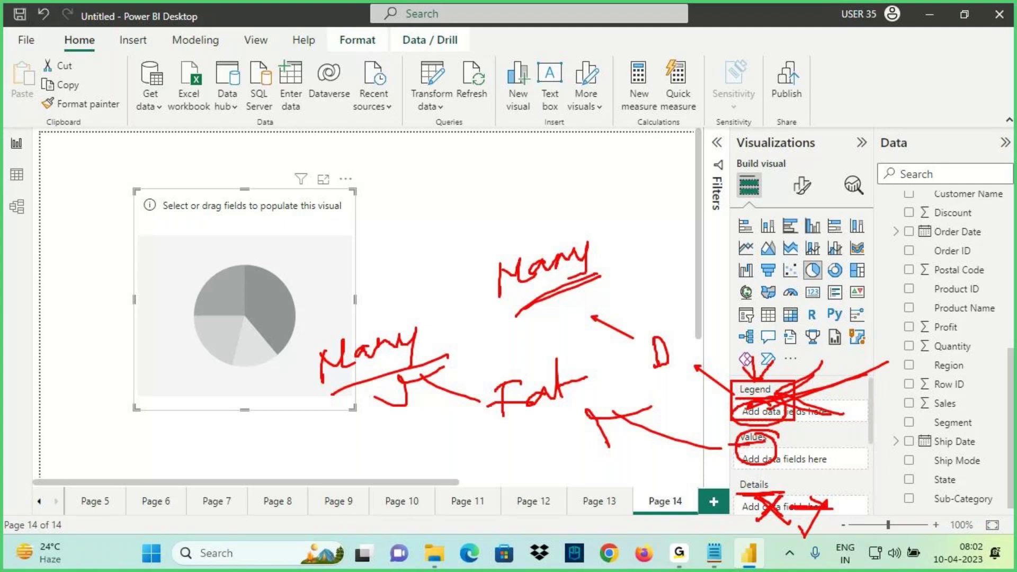
{"action": "left_click_drag", "start_coordinate": [335, 383], "coordinate": [410, 358]}
{"action": "left_click_drag", "start_coordinate": [511, 422], "coordinate": [568, 398]}
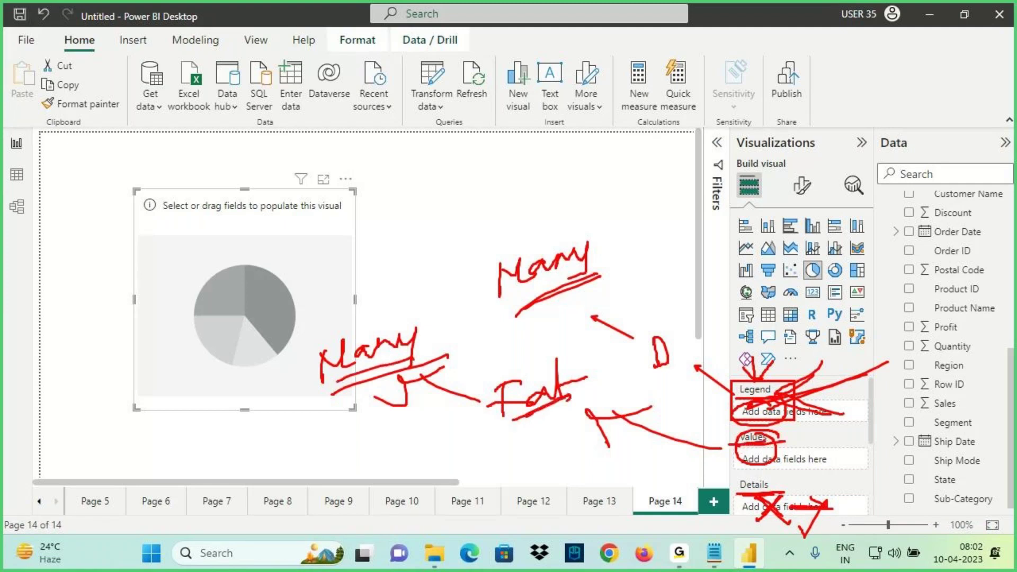
{"action": "mouse_move", "coordinate": [716, 483]}
{"action": "left_mouse_down"}
{"action": "mouse_move", "coordinate": [754, 517]}
{"action": "mouse_move", "coordinate": [755, 495]}
{"action": "left_mouse_up"}
{"action": "mouse_move", "coordinate": [799, 439]}
{"action": "left_mouse_down"}
{"action": "mouse_move", "coordinate": [799, 461]}
{"action": "mouse_move", "coordinate": [787, 448]}
{"action": "left_mouse_up"}
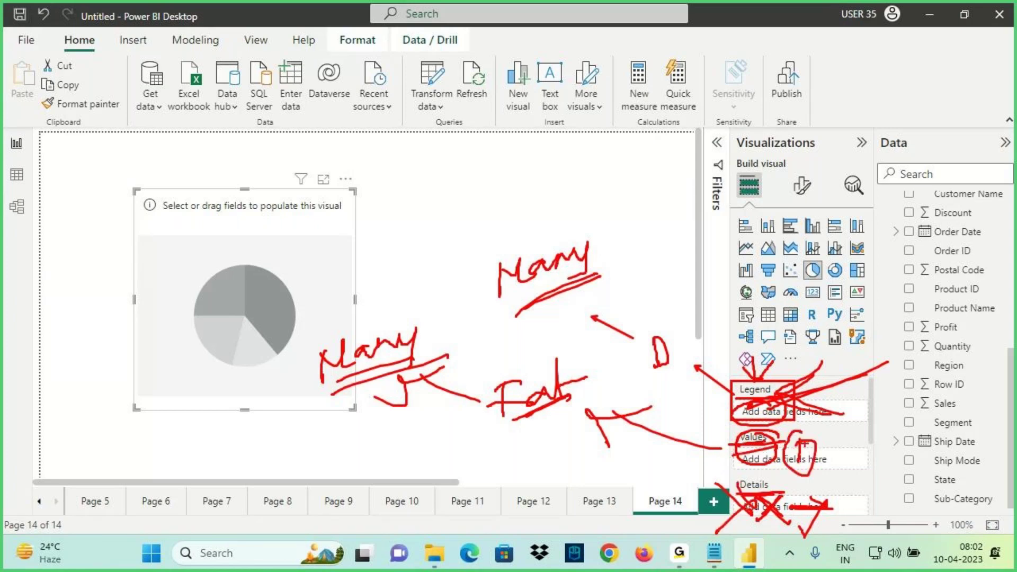
{"action": "key", "text": "Escape"}
Step: Box Details on screen, draw arrows from it to a handwritten "D" and "only one", circle Details and clear the annotations
{"action": "scroll", "coordinate": [745, 428], "scroll_direction": "down", "scroll_amount": 2}
{"action": "key", "text": "ctrl+2"}
{"action": "left_click_drag", "start_coordinate": [729, 417], "coordinate": [810, 452]}
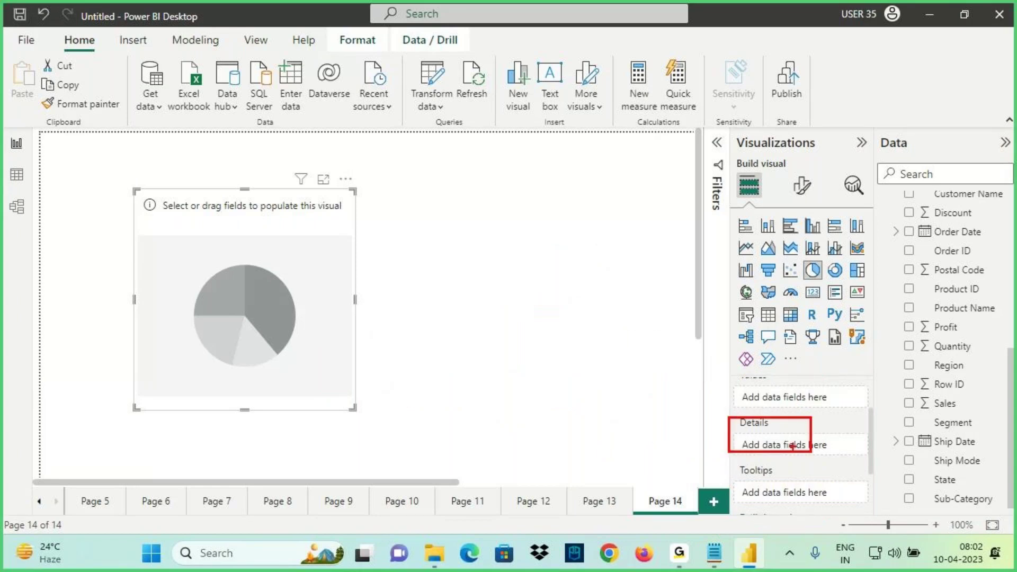
{"action": "left_click_drag", "start_coordinate": [739, 437], "coordinate": [681, 417]}
{"action": "mouse_move", "coordinate": [590, 415]}
{"action": "left_mouse_down"}
{"action": "mouse_move", "coordinate": [605, 386]}
{"action": "mouse_move", "coordinate": [589, 413]}
{"action": "mouse_move", "coordinate": [509, 369]}
{"action": "left_mouse_up"}
{"action": "mouse_move", "coordinate": [469, 325]}
{"action": "left_mouse_down"}
{"action": "mouse_move", "coordinate": [453, 357]}
{"action": "mouse_move", "coordinate": [517, 318]}
{"action": "mouse_move", "coordinate": [527, 354]}
{"action": "left_mouse_up"}
{"action": "mouse_move", "coordinate": [561, 290]}
{"action": "left_mouse_down"}
{"action": "mouse_move", "coordinate": [587, 310]}
{"action": "mouse_move", "coordinate": [631, 306]}
{"action": "left_mouse_up"}
{"action": "left_click_drag", "start_coordinate": [528, 352], "coordinate": [709, 289]}
{"action": "mouse_move", "coordinate": [766, 409]}
{"action": "left_mouse_down"}
{"action": "mouse_move", "coordinate": [739, 435]}
{"action": "mouse_move", "coordinate": [783, 421]}
{"action": "mouse_move", "coordinate": [753, 406]}
{"action": "left_mouse_up"}
{"action": "left_click_drag", "start_coordinate": [739, 360], "coordinate": [759, 405]}
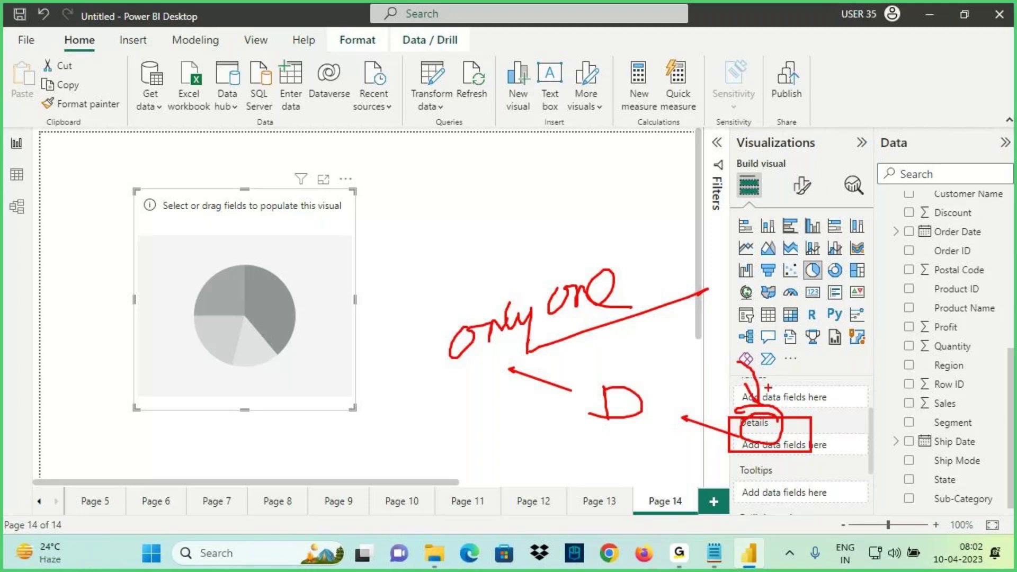
{"action": "key", "text": "Escape"}
Step: Box Tooltips on screen, draw arrows from it to a handwritten "f" and "Many", and clear the annotations
{"action": "scroll", "coordinate": [758, 418], "scroll_direction": "down", "scroll_amount": 3}
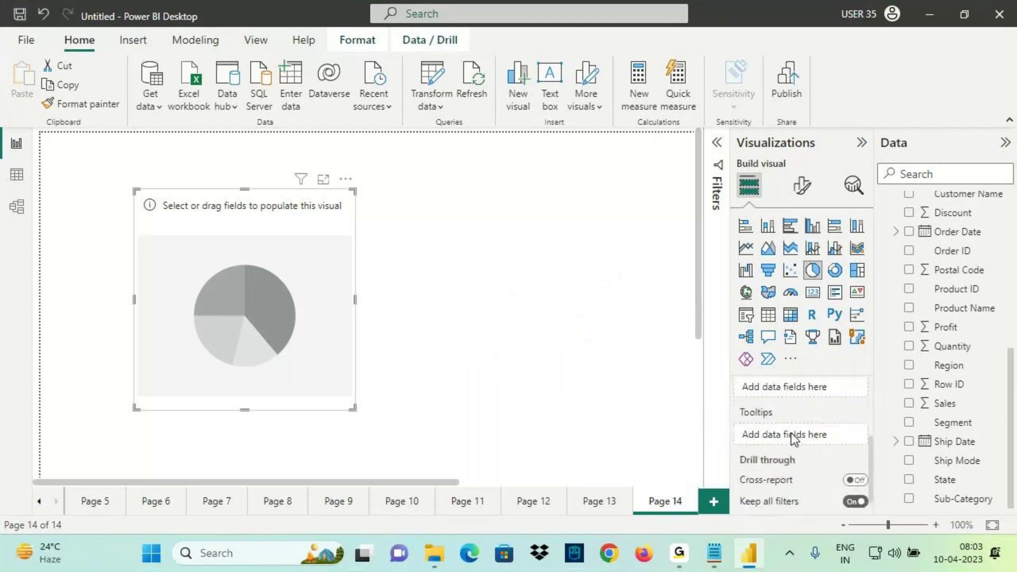
{"action": "key", "text": "ctrl+2"}
{"action": "left_click_drag", "start_coordinate": [728, 401], "coordinate": [818, 440]}
{"action": "left_click_drag", "start_coordinate": [738, 418], "coordinate": [691, 397]}
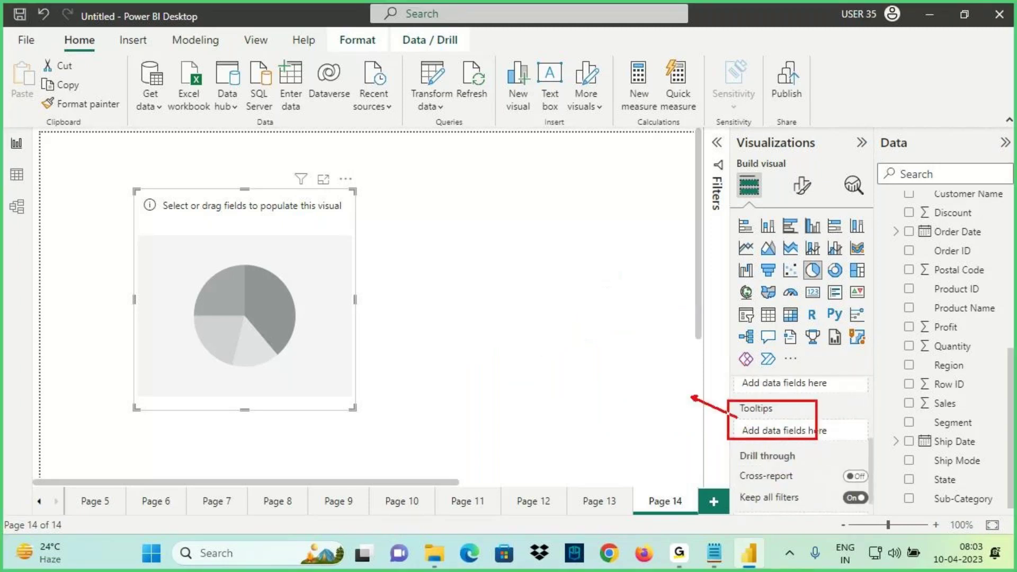
{"action": "mouse_move", "coordinate": [623, 393]}
{"action": "left_mouse_down"}
{"action": "mouse_move", "coordinate": [639, 365]}
{"action": "mouse_move", "coordinate": [610, 400]}
{"action": "mouse_move", "coordinate": [657, 381]}
{"action": "left_mouse_up"}
{"action": "mouse_move", "coordinate": [612, 382]}
{"action": "left_mouse_down"}
{"action": "mouse_move", "coordinate": [553, 344]}
{"action": "mouse_move", "coordinate": [556, 310]}
{"action": "mouse_move", "coordinate": [604, 323]}
{"action": "left_mouse_up"}
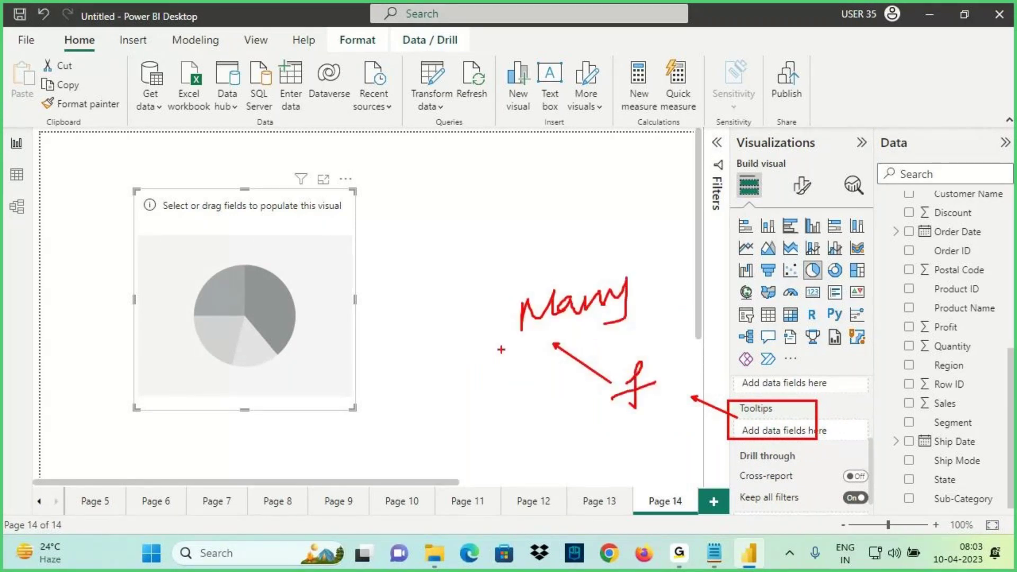
{"action": "key", "text": "Escape"}
{"action": "scroll", "coordinate": [775, 412], "scroll_direction": "up", "scroll_amount": 3}
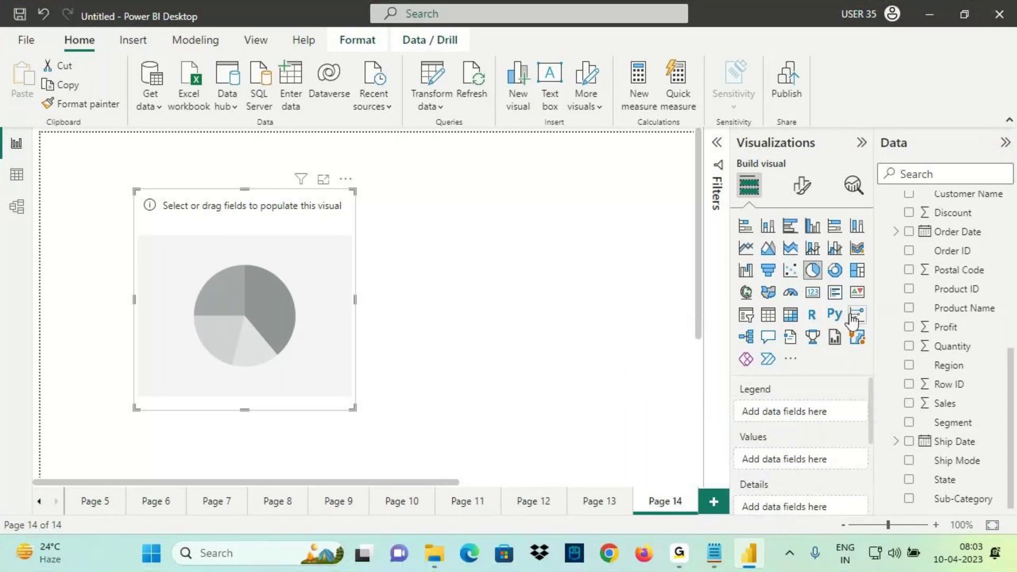
Step: Switch to the notes and add the line "Legend - Many Related Dimension Columns" below the dashed separator
{"action": "left_click", "coordinate": [714, 552]}
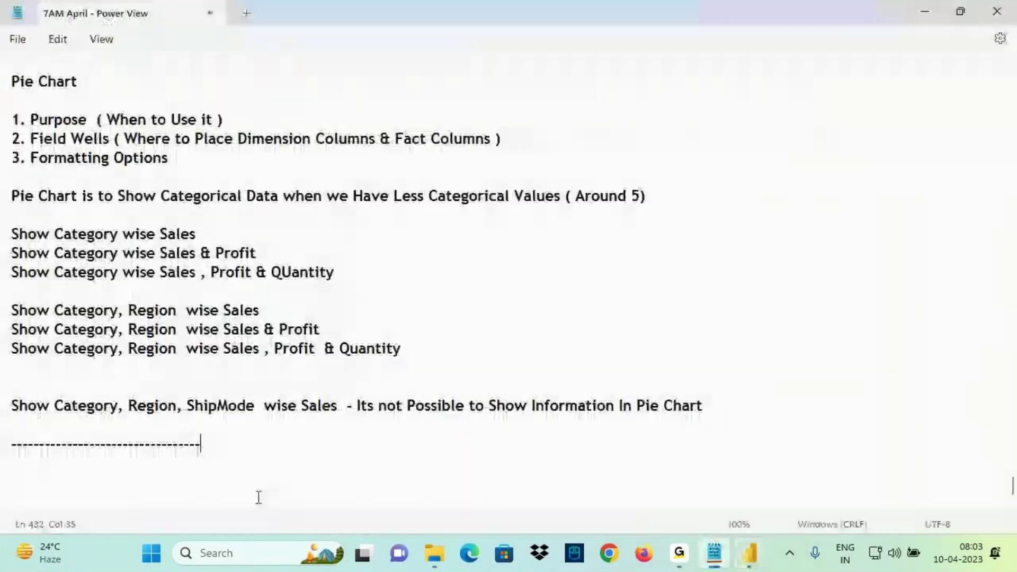
{"action": "key", "text": "Return"}
{"action": "type", "text": "Leg"}
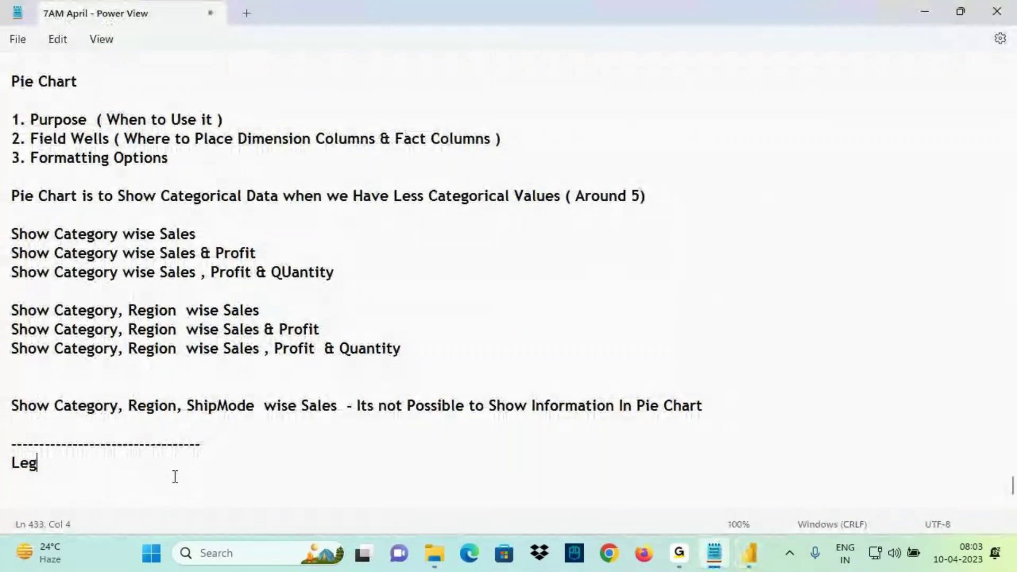
{"action": "type", "text": "end   - Many Dimen"}
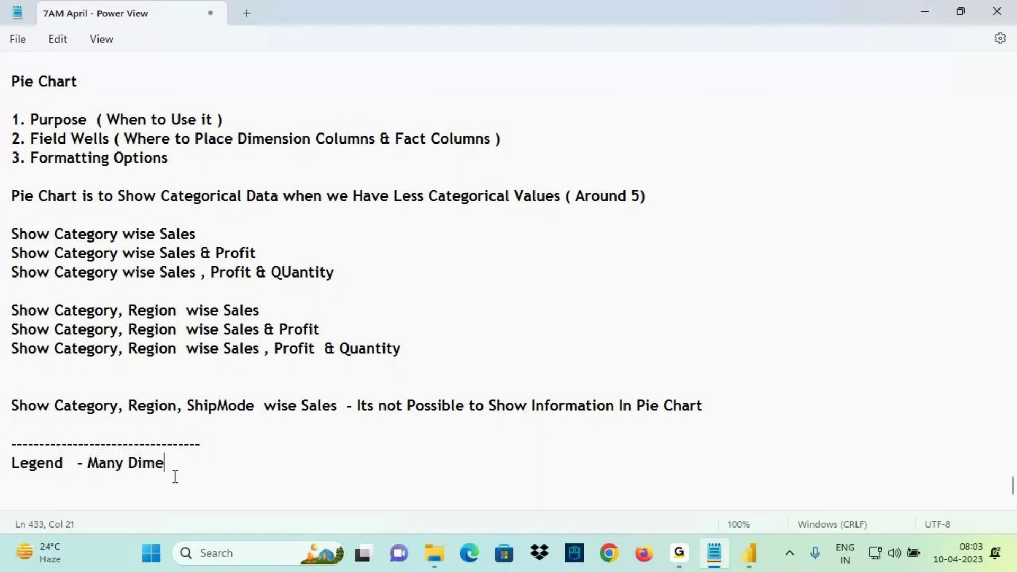
{"action": "key", "text": "BackSpace"}
{"action": "key", "text": "BackSpace"}
{"action": "key", "text": "BackSpace"}
{"action": "key", "text": "BackSpace"}
{"action": "key", "text": "BackSpace"}
{"action": "type", "text": "Rela"}
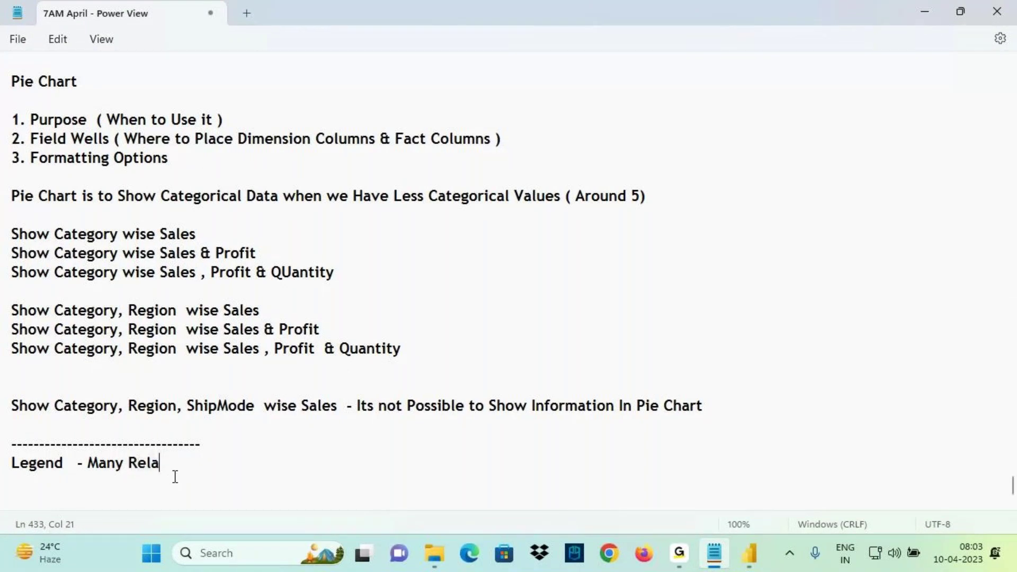
{"action": "type", "text": "ted Dimension"}
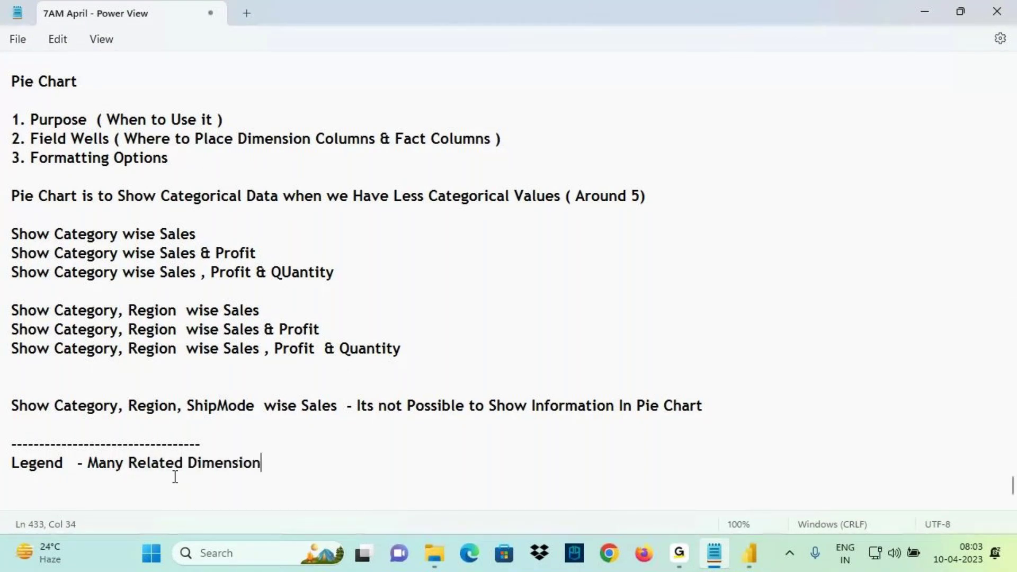
{"action": "type", "text": " Columns"}
Step: Add the line "Values - Many Fact Columns" below the Legend note
{"action": "key", "text": "Return"}
{"action": "type", "text": "Values"}
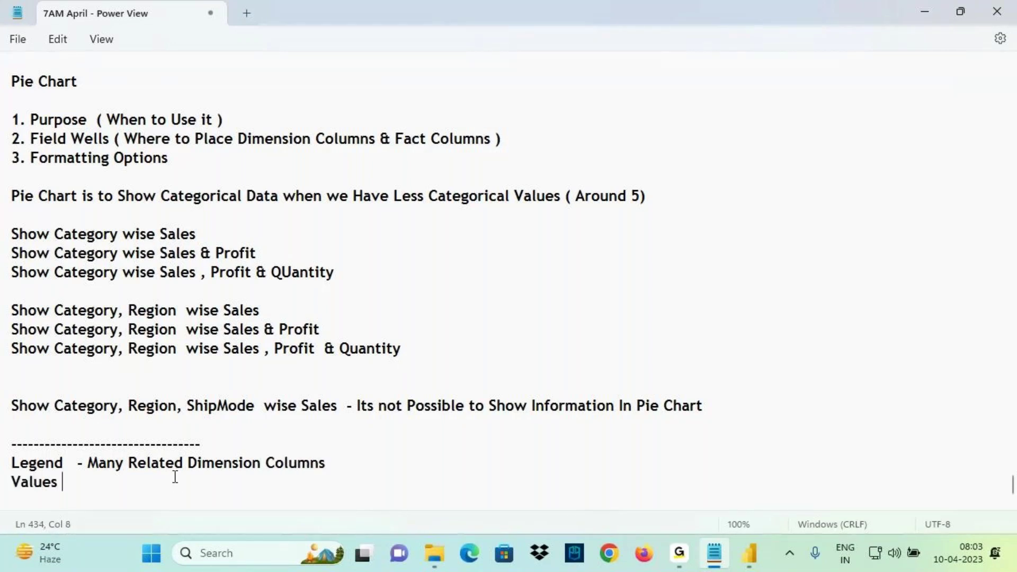
{"action": "key", "text": "Tab"}
{"action": "type", "text": "- Many Fact Columns"}
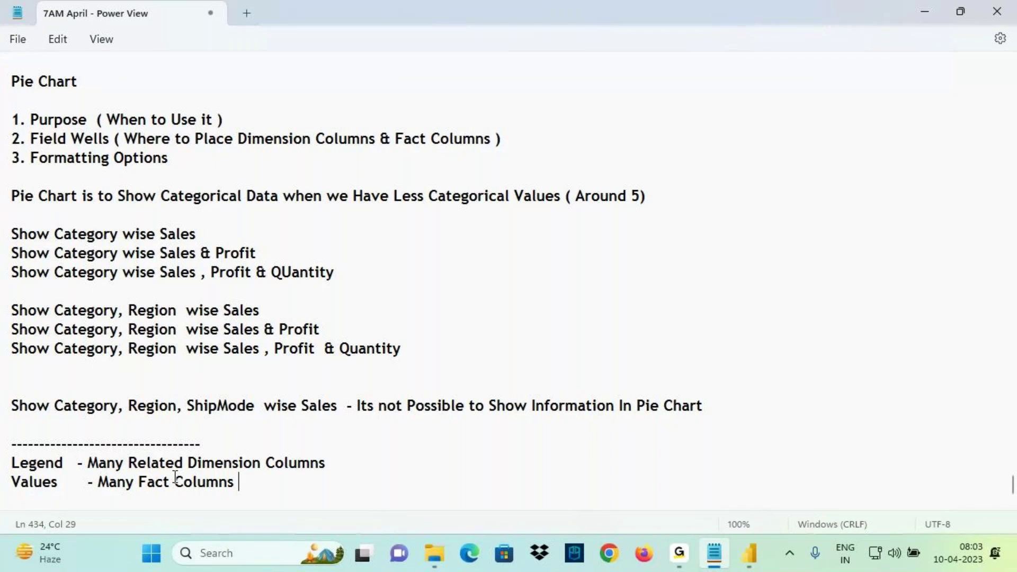
Step: Add the line "Details - Only One Dimension Column" below the Values note, checking the Details well in the report midway
{"action": "key", "text": "Return"}
{"action": "type", "text": "Details   -"}
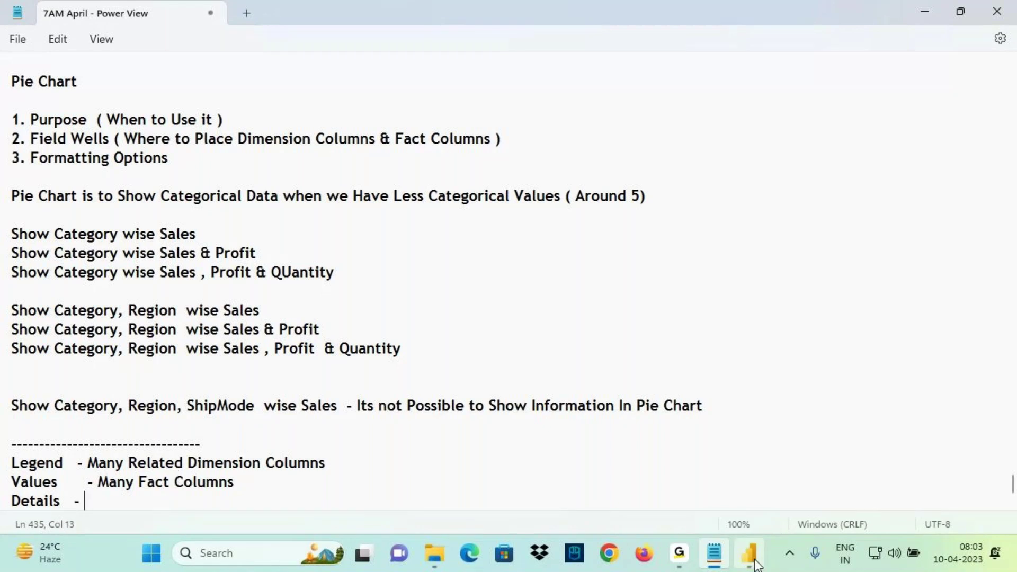
{"action": "left_click", "coordinate": [750, 554]}
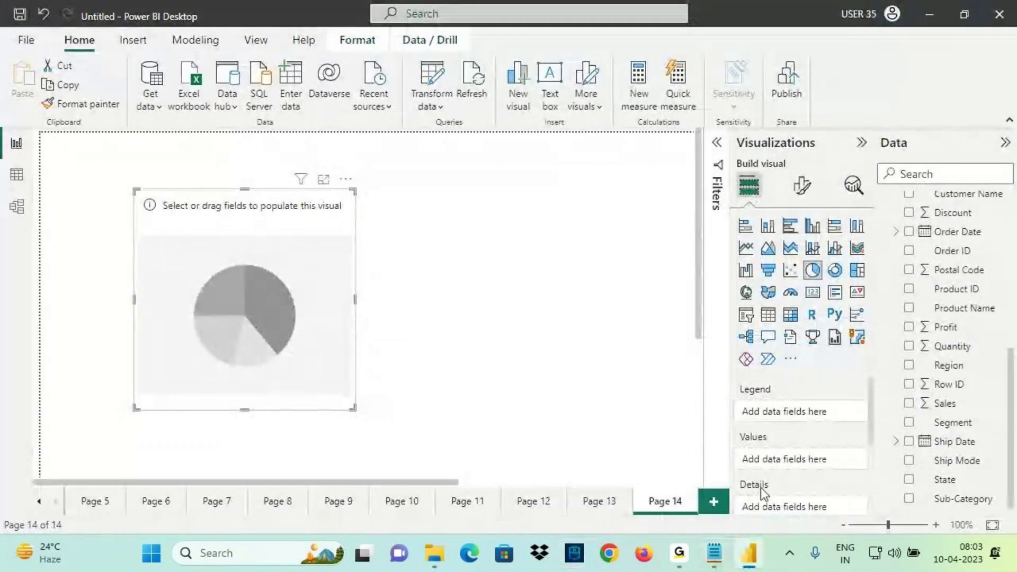
{"action": "left_click", "coordinate": [714, 554]}
{"action": "type", "text": "Only One Dimension Column"}
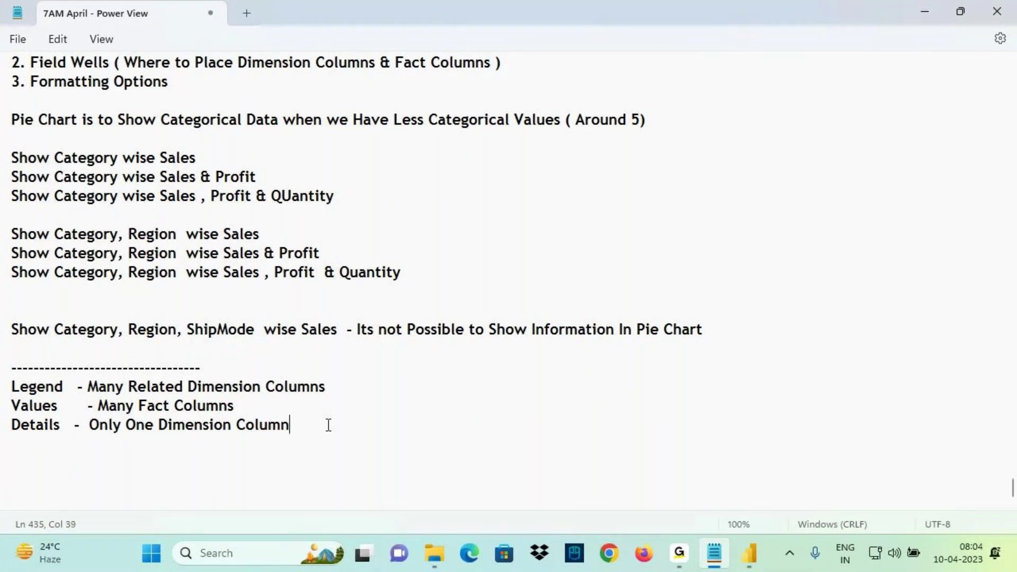
Step: Add the line "Tooltips - Many Fact Columns" below the Details note, copying the wording from the Values note
{"action": "key", "text": "Return"}
{"action": "type", "text": "Tooltips "}
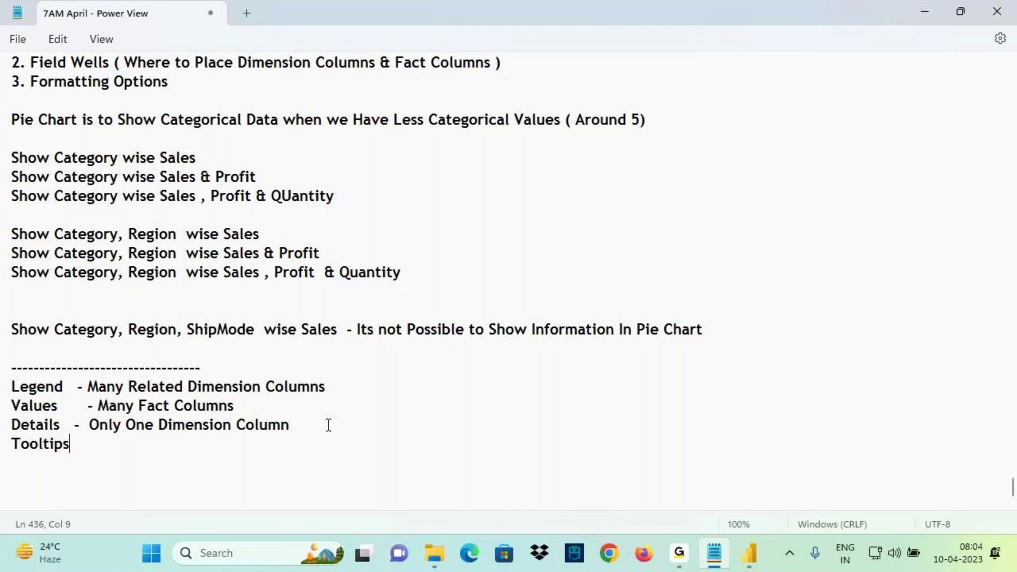
{"action": "type", "text": "-"}
{"action": "left_click_drag", "start_coordinate": [98, 407], "coordinate": [245, 409]}
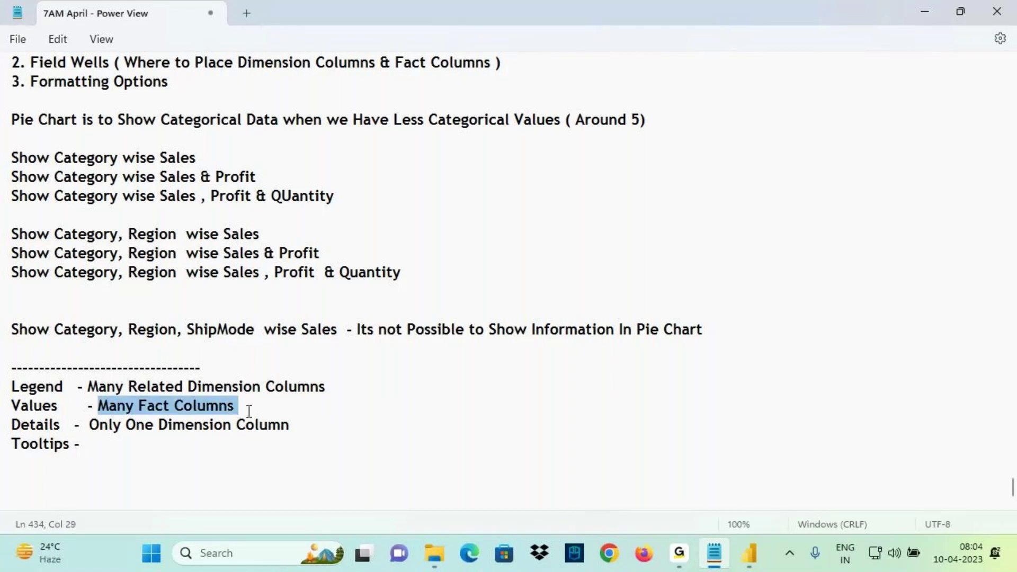
{"action": "key", "text": "ctrl+c"}
{"action": "left_click", "coordinate": [148, 445]}
{"action": "key", "text": "ctrl+v"}
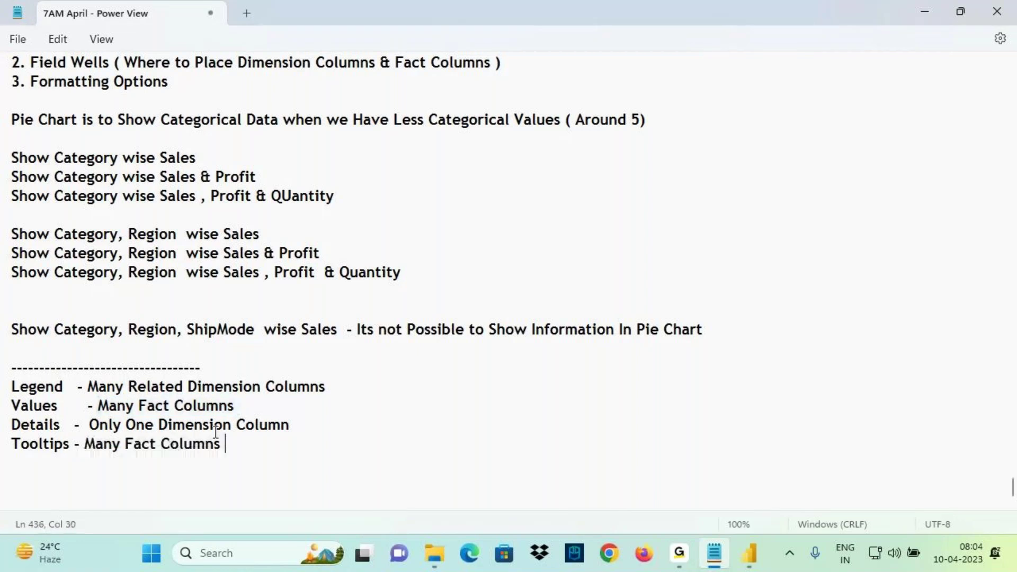
Step: Extend the Values note with "when there is no Dimension Column in Details"
{"action": "type", "text": "when"}
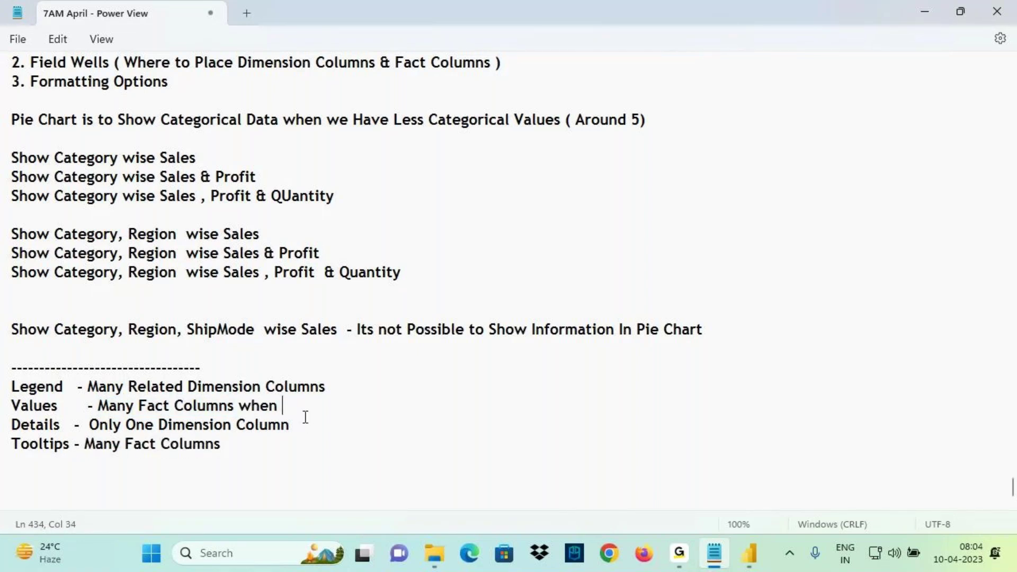
{"action": "type", "text": " therre"}
{"action": "key", "text": "BackSpace"}
{"action": "key", "text": "BackSpace"}
{"action": "key", "text": "BackSpace"}
{"action": "type", "text": "e "}
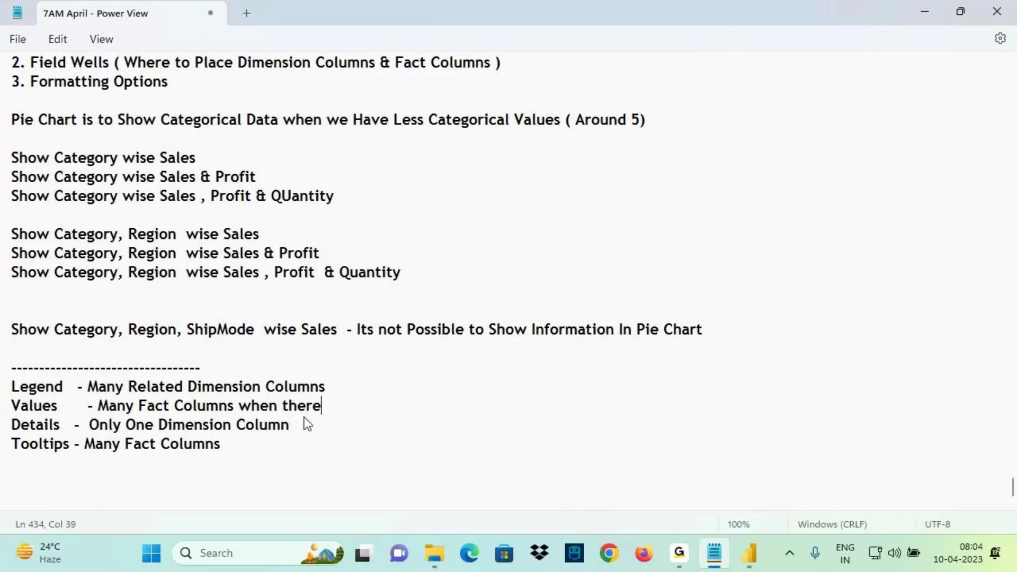
{"action": "type", "text": "is no Dimension "}
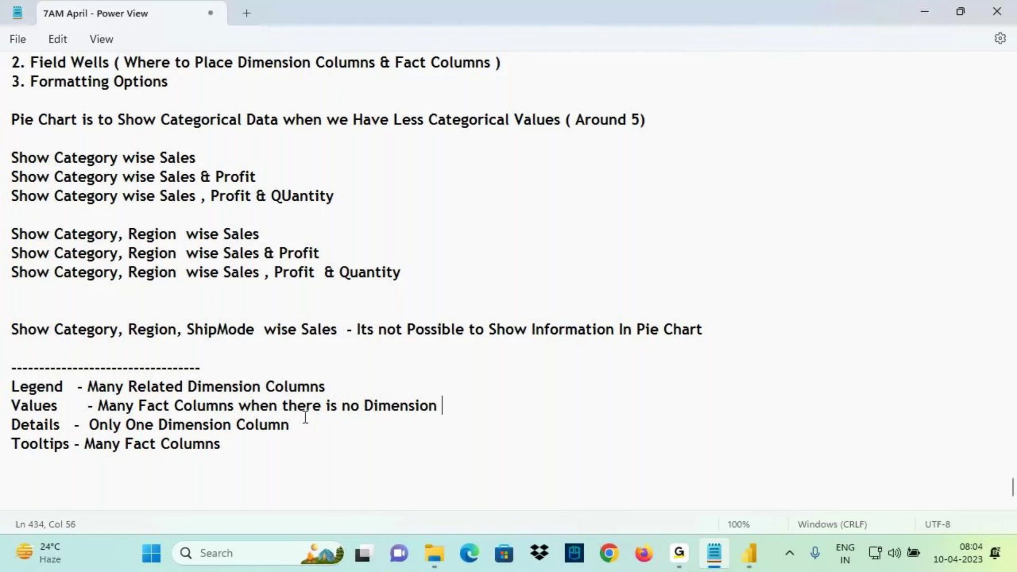
{"action": "type", "text": "Column i"}
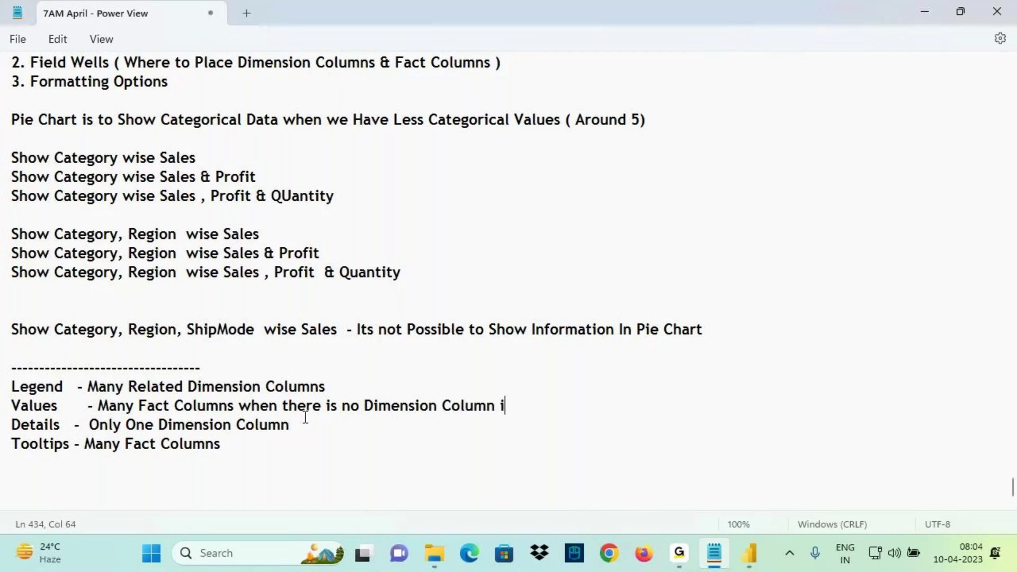
{"action": "type", "text": "n Details"}
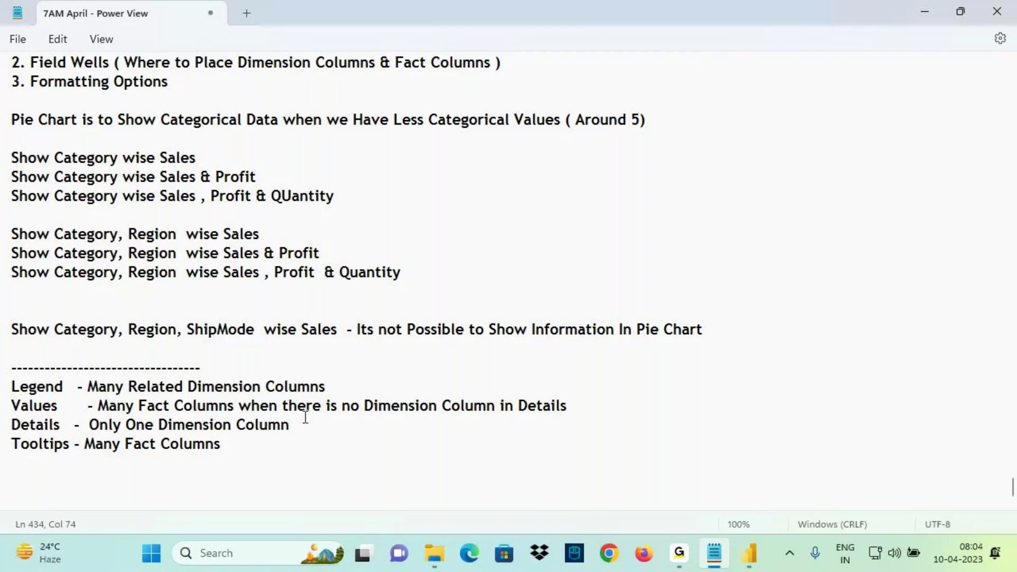
Step: Highlight the parts of the extended Values note and all four field well notes to review them
{"action": "left_click_drag", "start_coordinate": [21, 406], "coordinate": [51, 406]}
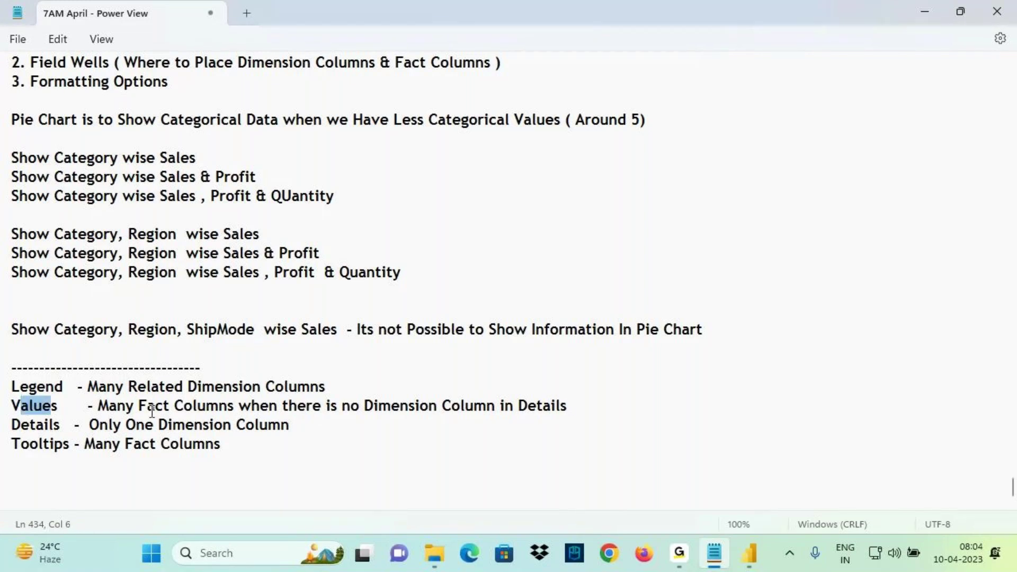
{"action": "left_click_drag", "start_coordinate": [126, 406], "coordinate": [235, 408]}
{"action": "left_click_drag", "start_coordinate": [306, 406], "coordinate": [572, 414]}
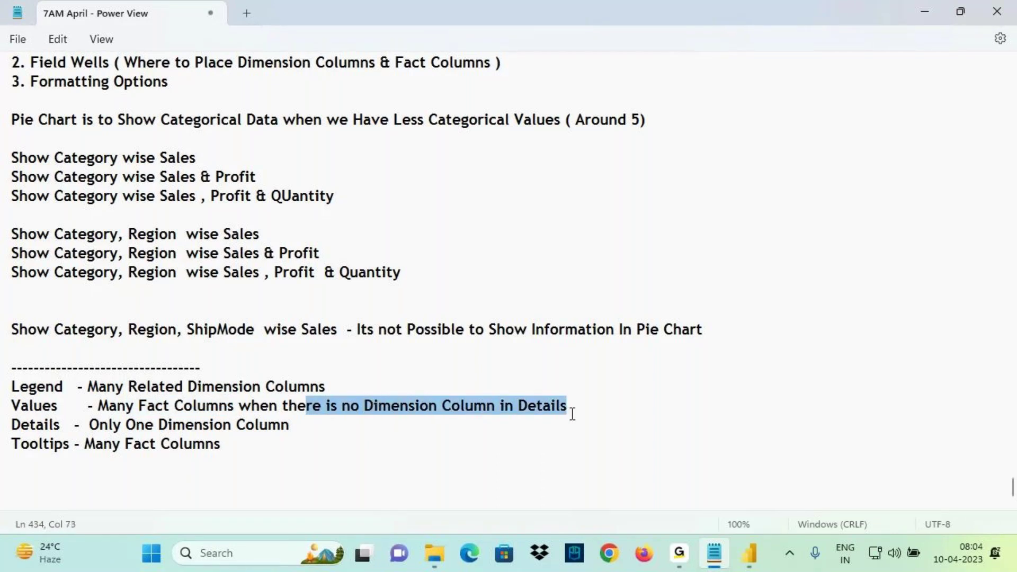
{"action": "left_click_drag", "start_coordinate": [274, 449], "coordinate": [14, 386]}
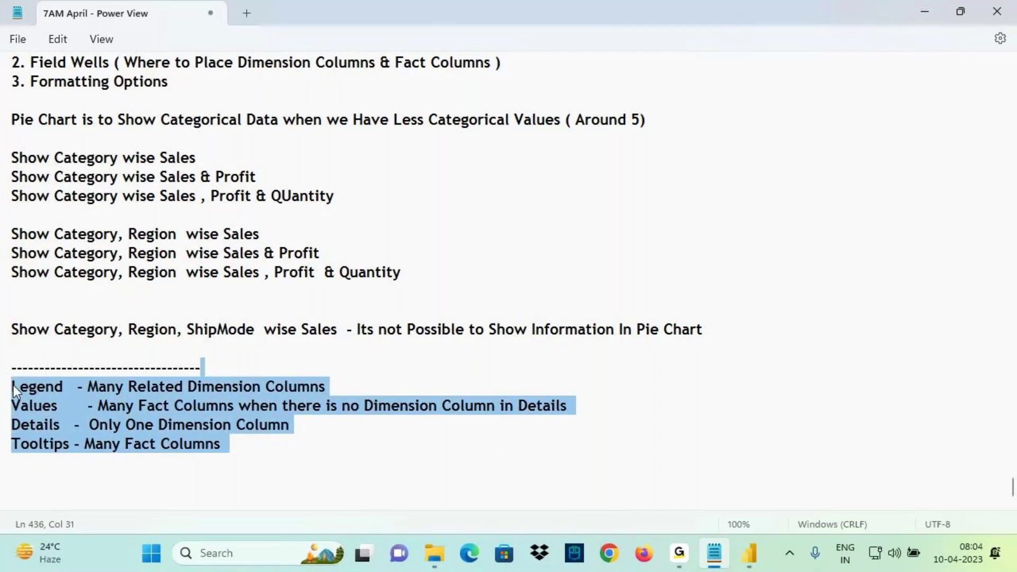
{"action": "left_click", "coordinate": [688, 554]}
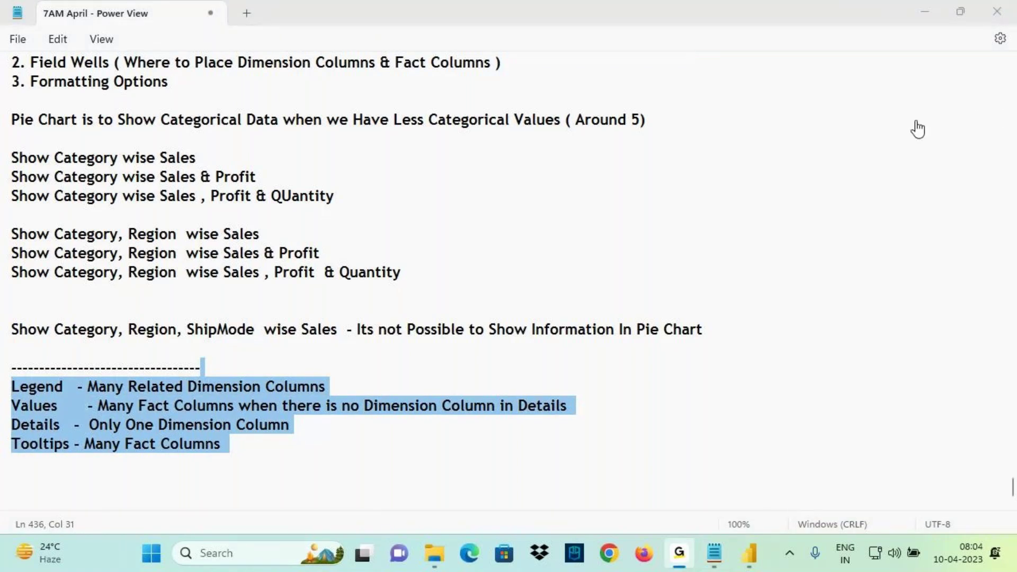
{"action": "left_click", "coordinate": [714, 553]}
Step: Review the Pie Chart outline, highlighting its heading and the Purpose, Field Wells and Formatting Options items
{"action": "scroll", "coordinate": [186, 317], "scroll_direction": "up", "scroll_amount": 3}
{"action": "scroll", "coordinate": [186, 316], "scroll_direction": "up", "scroll_amount": 3}
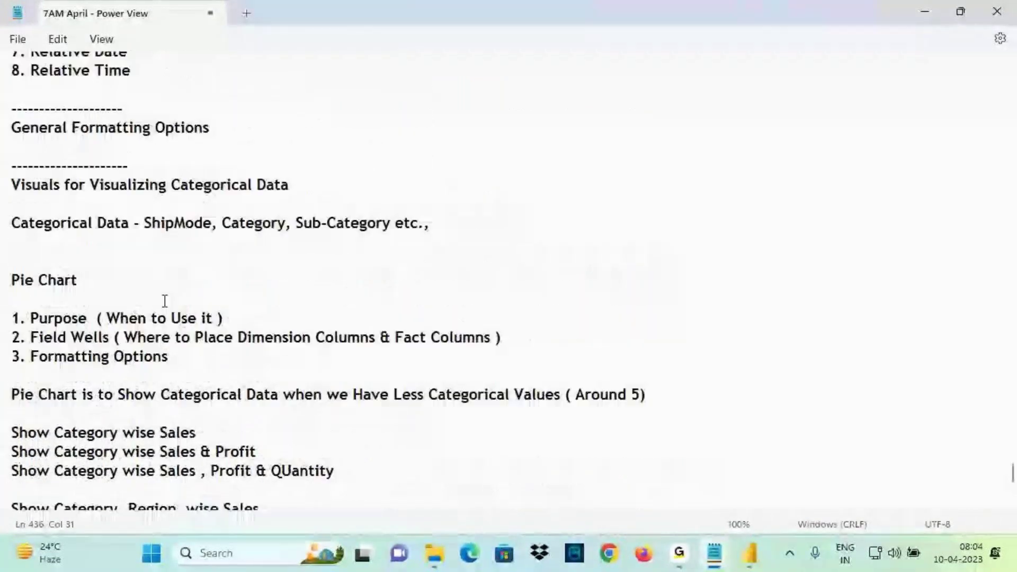
{"action": "scroll", "coordinate": [165, 301], "scroll_direction": "up", "scroll_amount": 3}
{"action": "scroll", "coordinate": [118, 357], "scroll_direction": "down", "scroll_amount": 3}
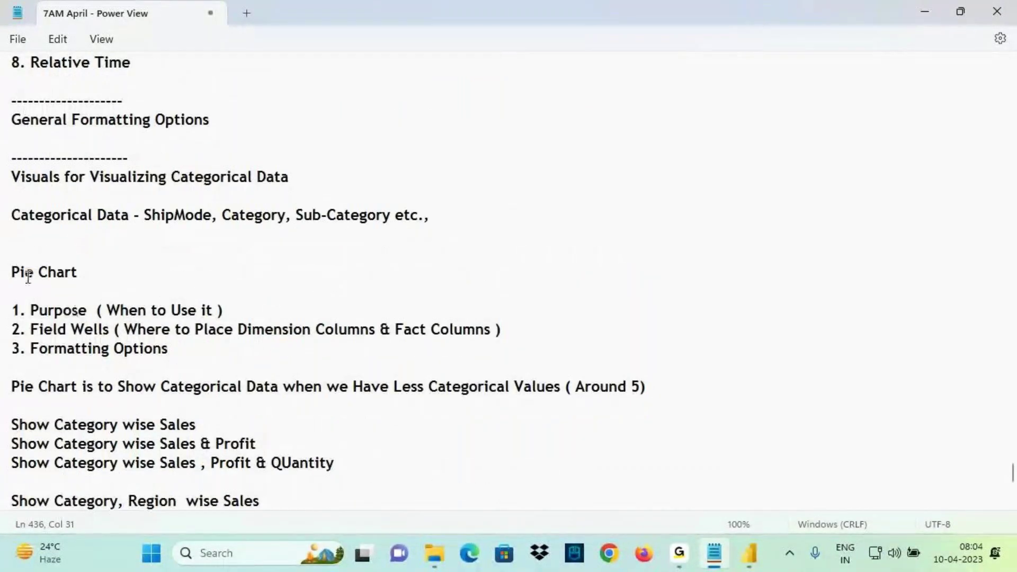
{"action": "left_click_drag", "start_coordinate": [20, 273], "coordinate": [83, 274]}
{"action": "left_click_drag", "start_coordinate": [51, 311], "coordinate": [188, 311]}
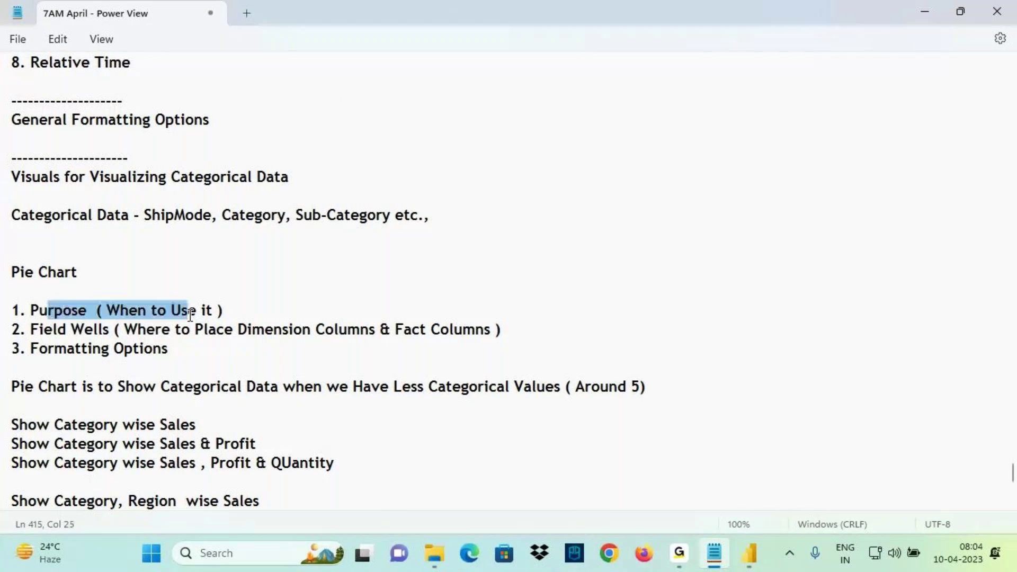
{"action": "left_click_drag", "start_coordinate": [52, 329], "coordinate": [145, 329]}
{"action": "left_click_drag", "start_coordinate": [39, 349], "coordinate": [168, 349]}
Step: Switch to Power BI Desktop and fill the empty pie chart with Category as Legend and Sales as Values
{"action": "left_click", "coordinate": [749, 553]}
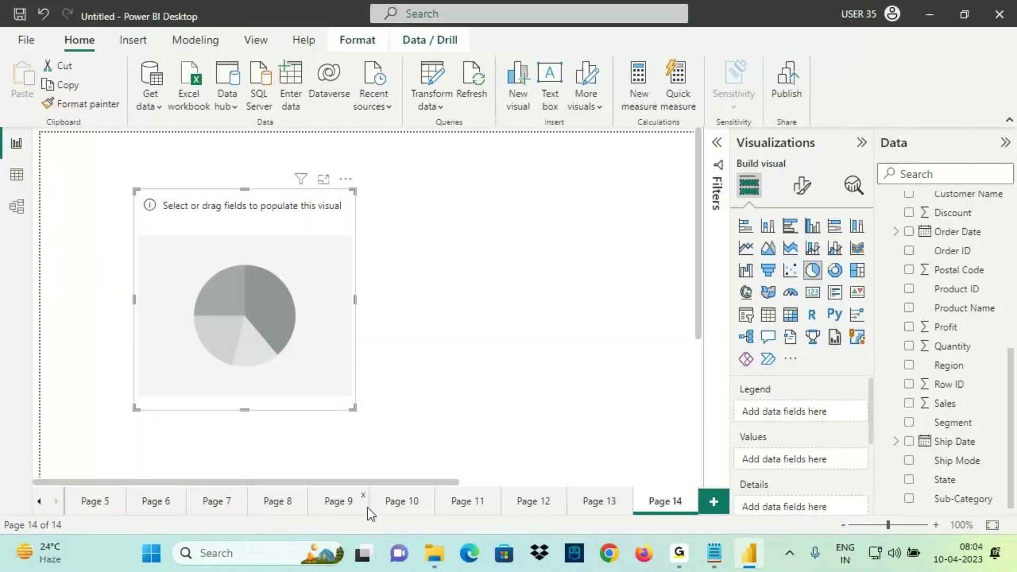
{"action": "scroll", "coordinate": [953, 313], "scroll_direction": "up", "scroll_amount": 4}
{"action": "left_click_drag", "start_coordinate": [953, 308], "coordinate": [785, 409]}
{"action": "scroll", "coordinate": [953, 371], "scroll_direction": "down", "scroll_amount": 5}
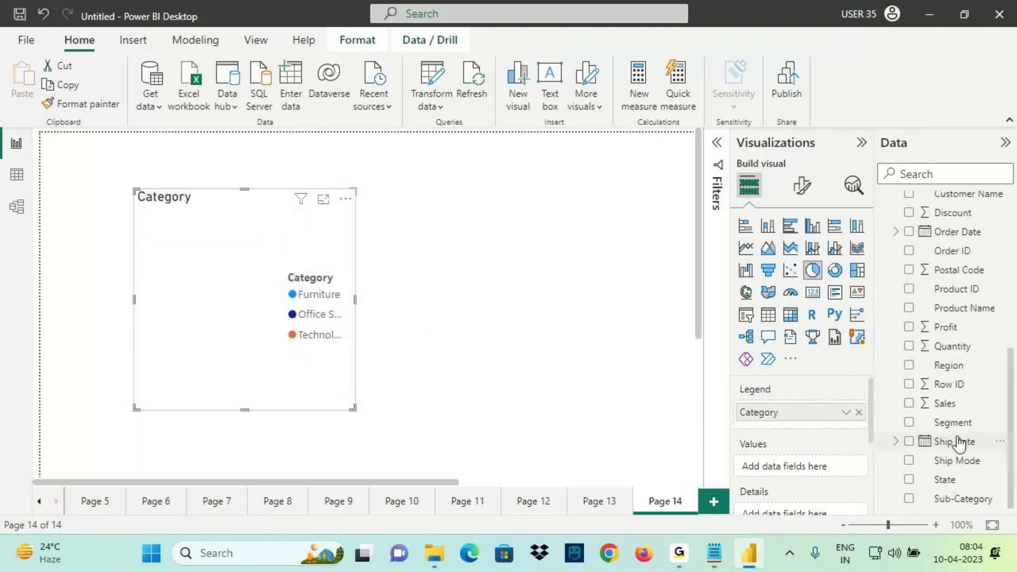
{"action": "left_click_drag", "start_coordinate": [943, 405], "coordinate": [813, 466]}
Step: Open the pie chart's general formatting options, mark the chart and the General and Visual groups on screen, and clear the marks
{"action": "left_click", "coordinate": [802, 185]}
{"action": "left_click", "coordinate": [796, 262]}
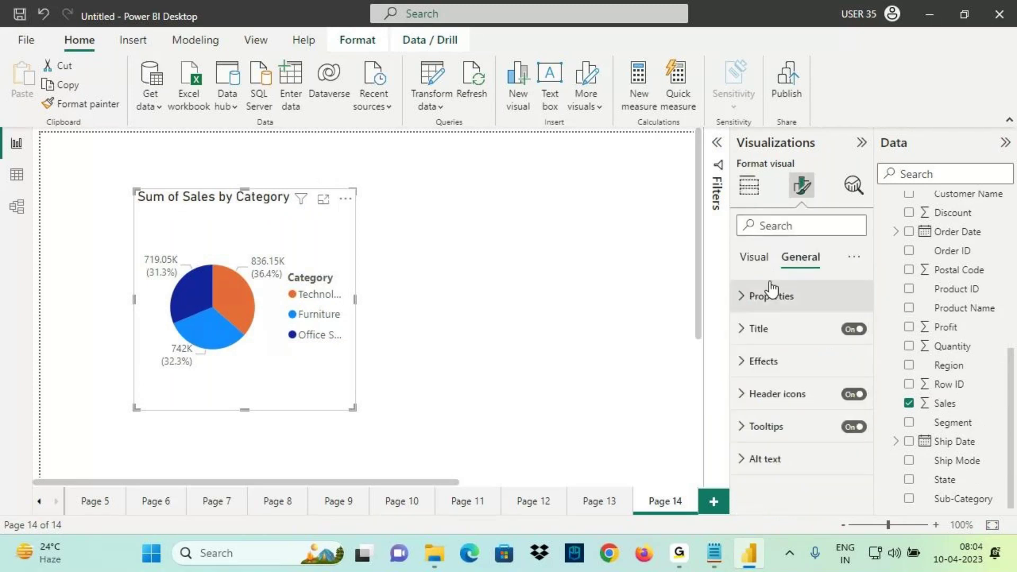
{"action": "mouse_move", "coordinate": [144, 186]}
{"action": "left_mouse_down"}
{"action": "mouse_move", "coordinate": [231, 352]}
{"action": "mouse_move", "coordinate": [359, 423]}
{"action": "left_mouse_up"}
{"action": "mouse_move", "coordinate": [790, 269]}
{"action": "left_mouse_down"}
{"action": "mouse_move", "coordinate": [810, 248]}
{"action": "mouse_move", "coordinate": [688, 339]}
{"action": "mouse_move", "coordinate": [873, 335]}
{"action": "left_mouse_up"}
{"action": "mouse_move", "coordinate": [829, 264]}
{"action": "left_mouse_down"}
{"action": "mouse_move", "coordinate": [794, 308]}
{"action": "mouse_move", "coordinate": [833, 309]}
{"action": "left_mouse_up"}
{"action": "mouse_move", "coordinate": [742, 261]}
{"action": "left_mouse_down"}
{"action": "mouse_move", "coordinate": [768, 249]}
{"action": "mouse_move", "coordinate": [738, 258]}
{"action": "left_mouse_up"}
{"action": "key", "text": "Escape"}
Step: Show the visual-specific formatting options, widen the pie chart from its left edge, and collapse the Legend settings
{"action": "left_click", "coordinate": [754, 257]}
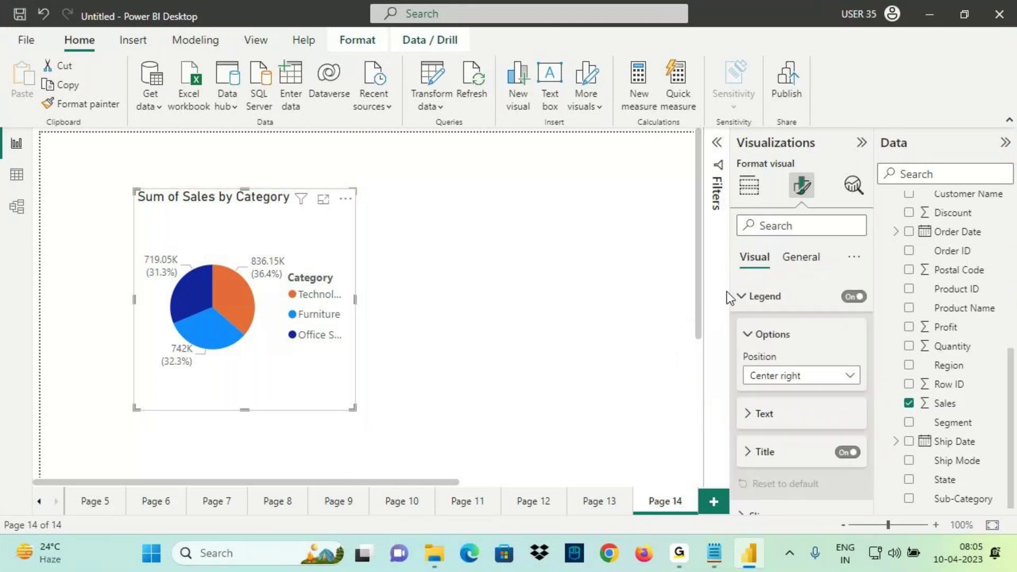
{"action": "left_click_drag", "start_coordinate": [136, 300], "coordinate": [85, 303]}
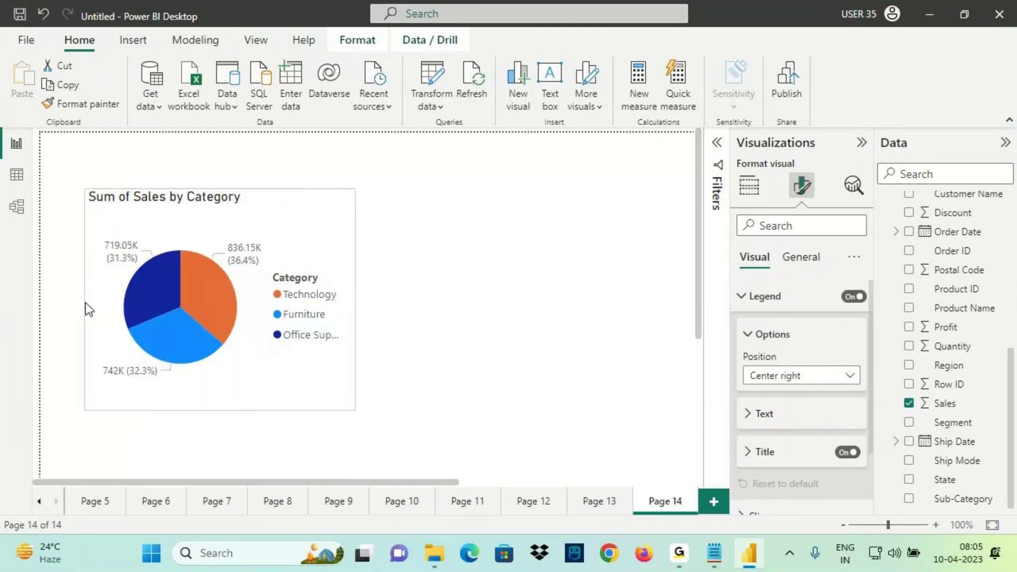
{"action": "left_click", "coordinate": [767, 298]}
Step: Underline the Legend setting on screen, box the chart's legend, draw an arrow towards the pie, and underline and tick each category
{"action": "left_click_drag", "start_coordinate": [743, 305], "coordinate": [801, 303]}
{"action": "left_click_drag", "start_coordinate": [270, 268], "coordinate": [340, 352]}
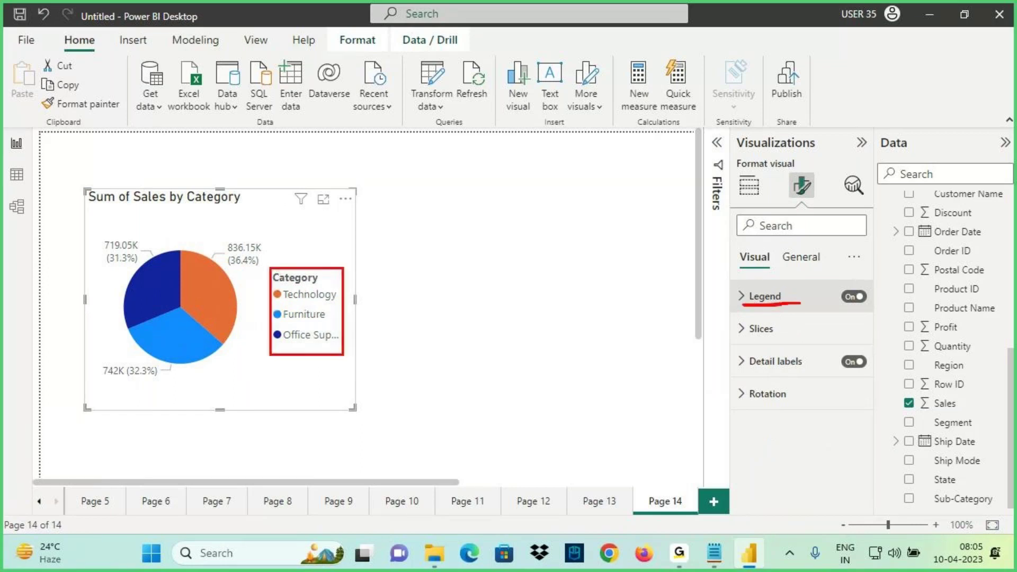
{"action": "mouse_move", "coordinate": [313, 228]}
{"action": "left_mouse_down"}
{"action": "mouse_move", "coordinate": [318, 275]}
{"action": "mouse_move", "coordinate": [196, 217]}
{"action": "mouse_move", "coordinate": [177, 223]}
{"action": "mouse_move", "coordinate": [208, 240]}
{"action": "left_mouse_up"}
{"action": "mouse_move", "coordinate": [276, 285]}
{"action": "left_mouse_down"}
{"action": "mouse_move", "coordinate": [323, 282]}
{"action": "mouse_move", "coordinate": [339, 304]}
{"action": "left_mouse_up"}
{"action": "mouse_move", "coordinate": [285, 321]}
{"action": "left_mouse_down"}
{"action": "mouse_move", "coordinate": [332, 321]}
{"action": "mouse_move", "coordinate": [331, 330]}
{"action": "left_mouse_up"}
{"action": "left_click_drag", "start_coordinate": [283, 347], "coordinate": [345, 346]}
{"action": "left_click_drag", "start_coordinate": [342, 292], "coordinate": [367, 279]}
{"action": "left_click_drag", "start_coordinate": [333, 319], "coordinate": [373, 305]}
{"action": "left_click_drag", "start_coordinate": [342, 339], "coordinate": [413, 322]}
Step: Circle the Legend setting with arrows pointing to it, underline Slices, and clear the annotations
{"action": "mouse_move", "coordinate": [743, 300]}
{"action": "left_mouse_down"}
{"action": "mouse_move", "coordinate": [800, 305]}
{"action": "mouse_move", "coordinate": [729, 300]}
{"action": "left_mouse_up"}
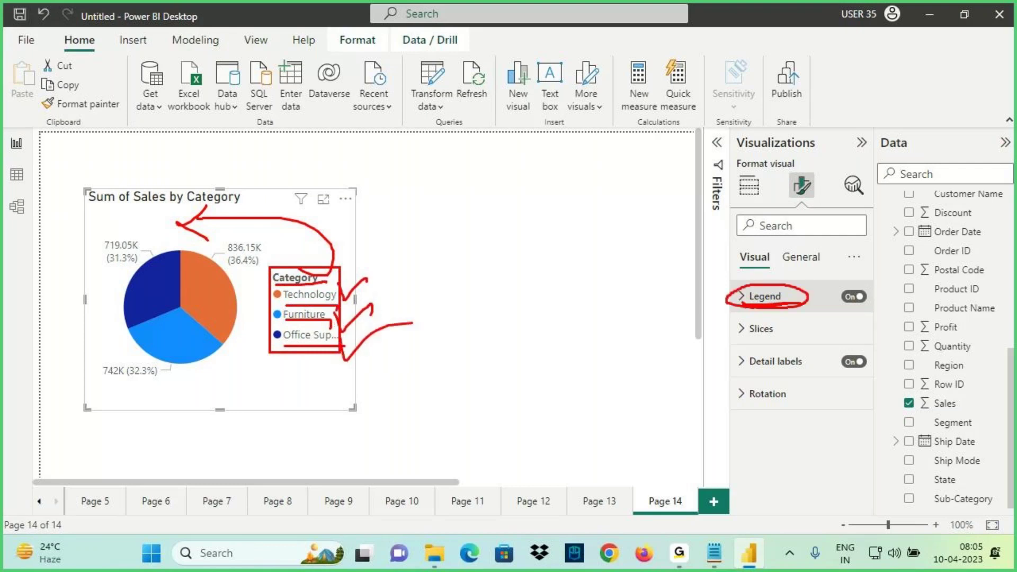
{"action": "left_click_drag", "start_coordinate": [689, 231], "coordinate": [731, 287]}
{"action": "left_click_drag", "start_coordinate": [735, 256], "coordinate": [731, 286]}
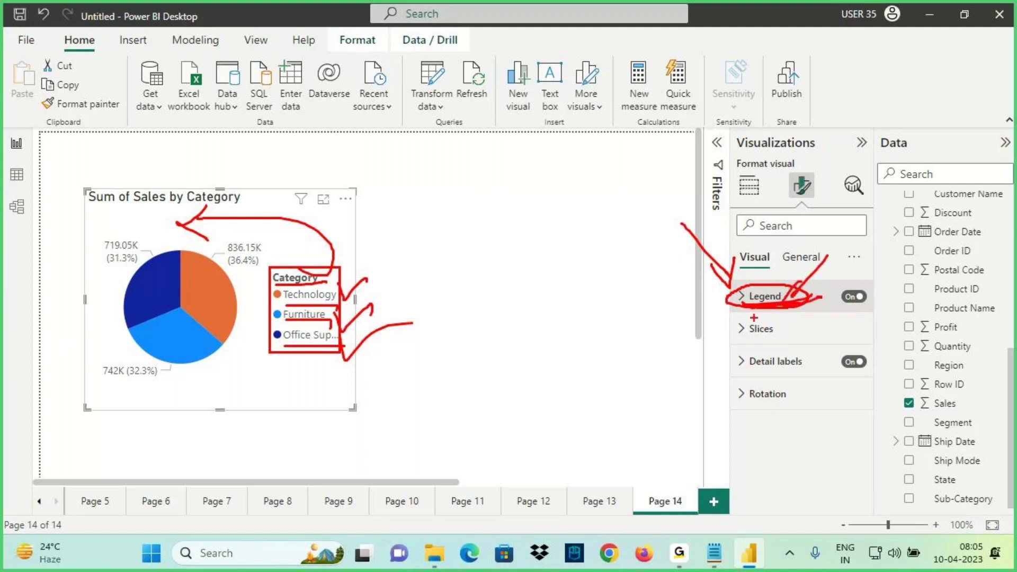
{"action": "left_click_drag", "start_coordinate": [743, 338], "coordinate": [803, 335]}
{"action": "key", "text": "Escape"}
Step: Turn off the pie chart's legend and collapse its settings
{"action": "left_click", "coordinate": [764, 298]}
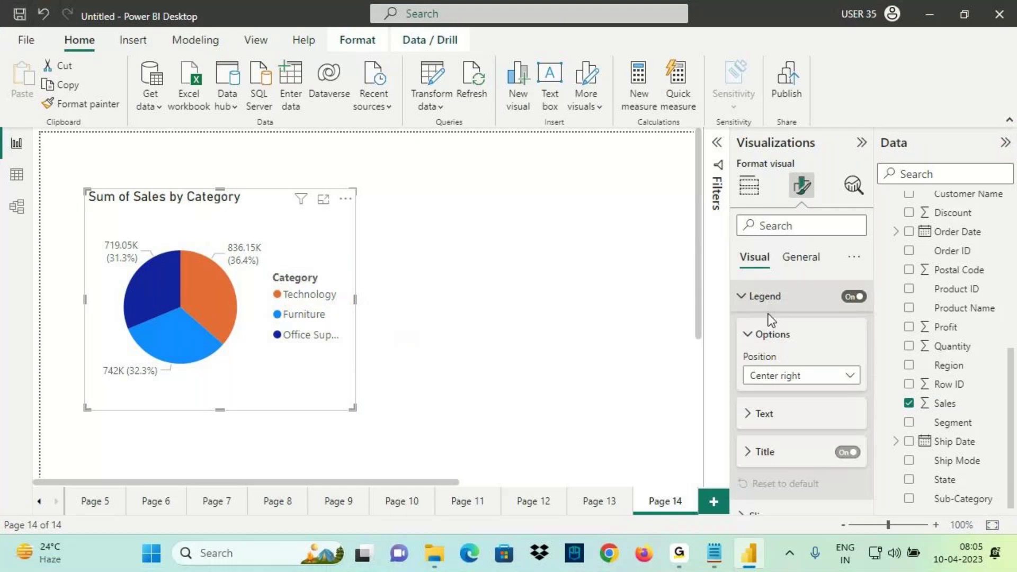
{"action": "left_click", "coordinate": [848, 300]}
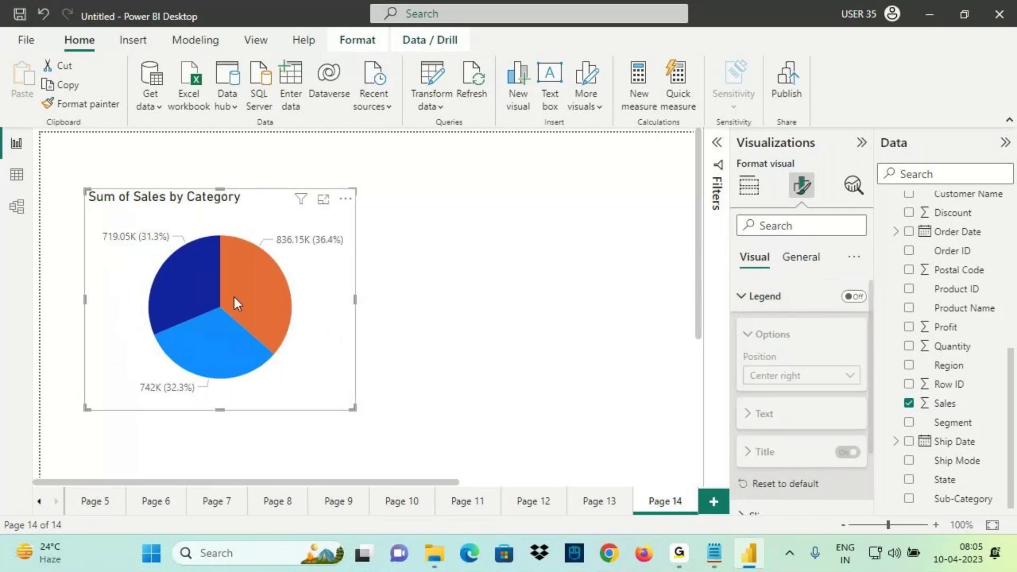
{"action": "left_click", "coordinate": [763, 297]}
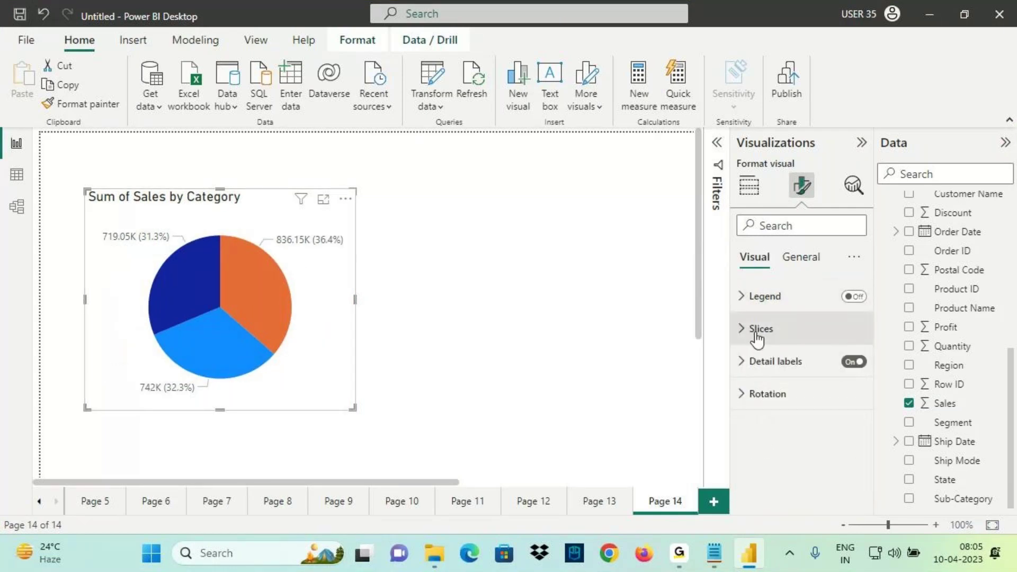
Step: Underline the Slices setting on screen and clear the annotation
{"action": "key", "text": "ctrl+2"}
{"action": "left_click_drag", "start_coordinate": [736, 333], "coordinate": [778, 337]}
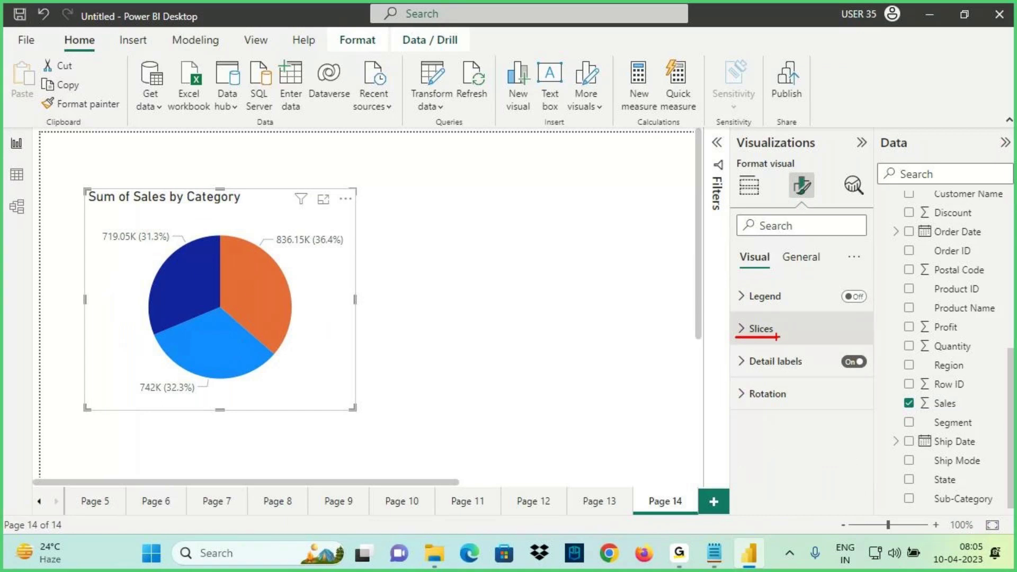
{"action": "key", "text": "Escape"}
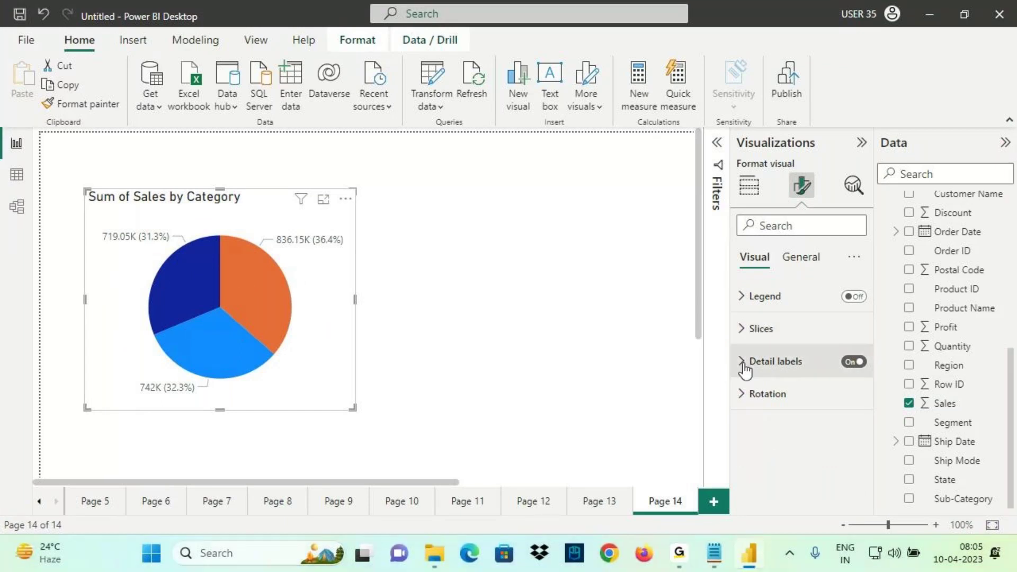
Step: Set the detail labels' contents to "Category, data value" and collapse the label options
{"action": "left_click", "coordinate": [765, 366]}
{"action": "scroll", "coordinate": [767, 461], "scroll_direction": "down", "scroll_amount": 2}
{"action": "left_click", "coordinate": [772, 440]}
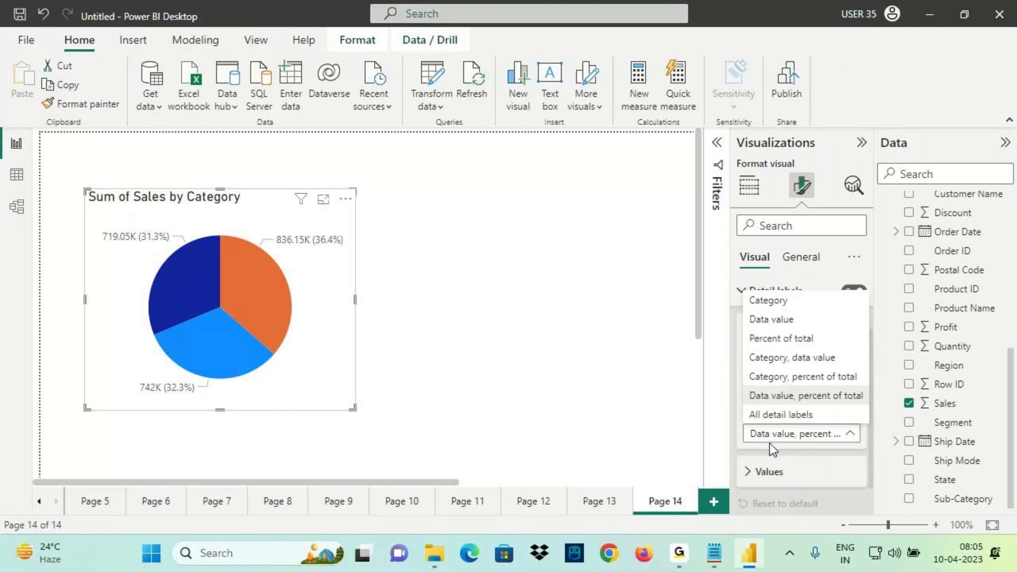
{"action": "left_click", "coordinate": [789, 357]}
{"action": "left_click", "coordinate": [772, 330]}
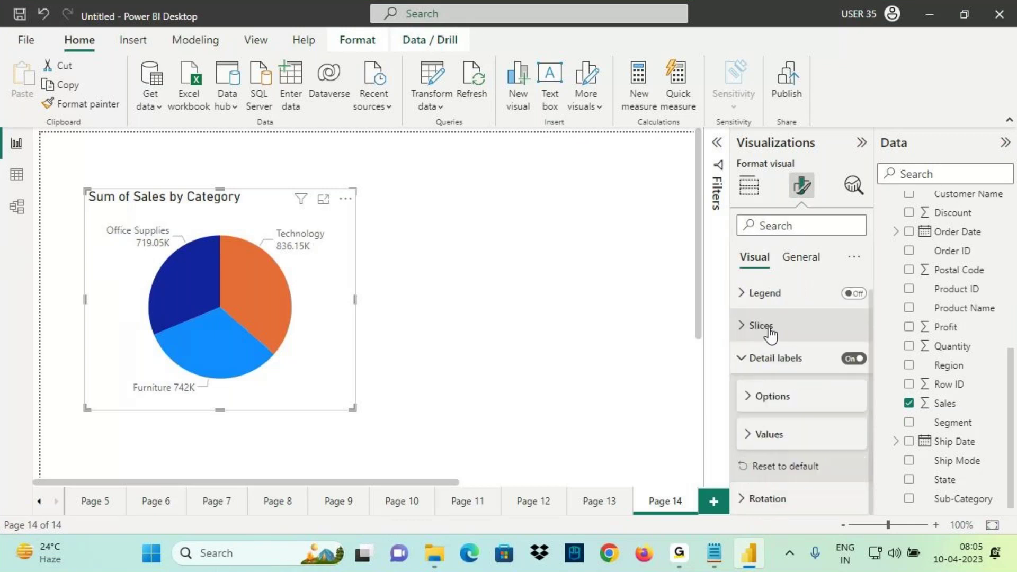
Step: Expand the Slices settings, underline the Office Supplies label, mark its slice with a circle, tick and arrow, and clear the annotations
{"action": "left_click", "coordinate": [771, 329]}
{"action": "left_click_drag", "start_coordinate": [106, 236], "coordinate": [175, 236]}
{"action": "mouse_move", "coordinate": [165, 276]}
{"action": "left_mouse_down"}
{"action": "mouse_move", "coordinate": [205, 251]}
{"action": "mouse_move", "coordinate": [151, 274]}
{"action": "mouse_move", "coordinate": [161, 306]}
{"action": "mouse_move", "coordinate": [204, 249]}
{"action": "left_mouse_up"}
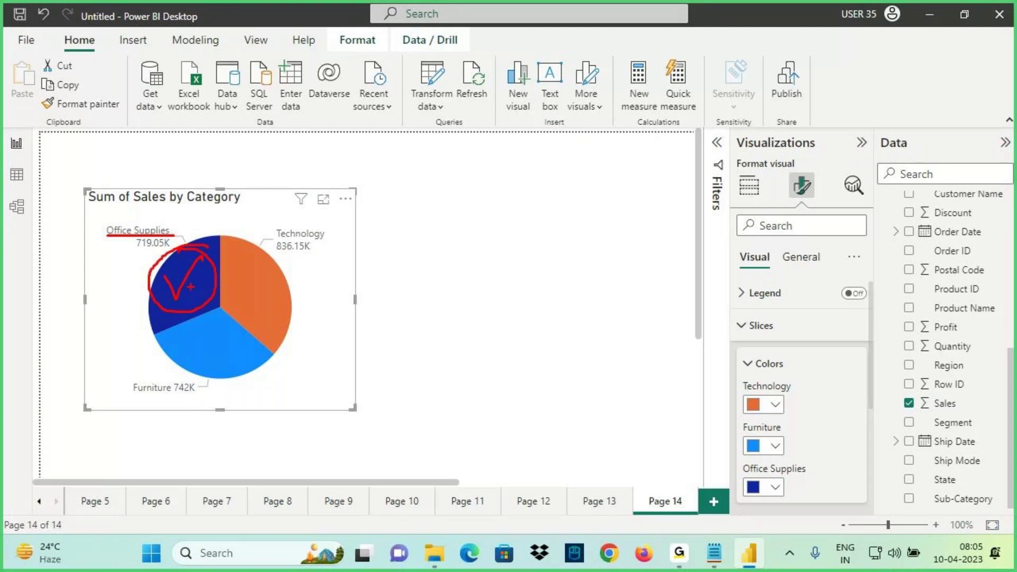
{"action": "mouse_move", "coordinate": [150, 289]}
{"action": "left_mouse_down"}
{"action": "mouse_move", "coordinate": [123, 271]}
{"action": "mouse_move", "coordinate": [127, 319]}
{"action": "left_mouse_up"}
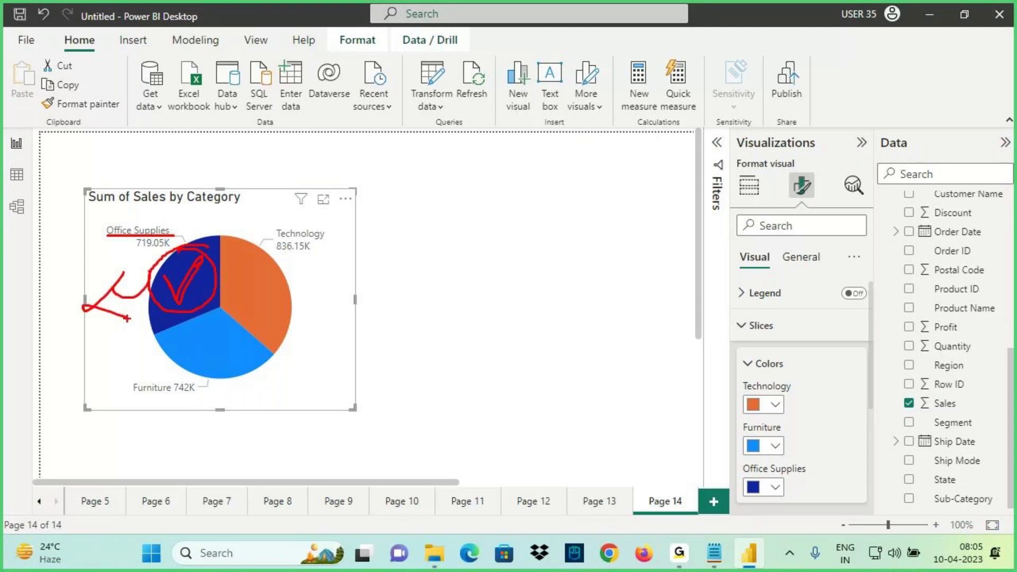
{"action": "key", "text": "Escape"}
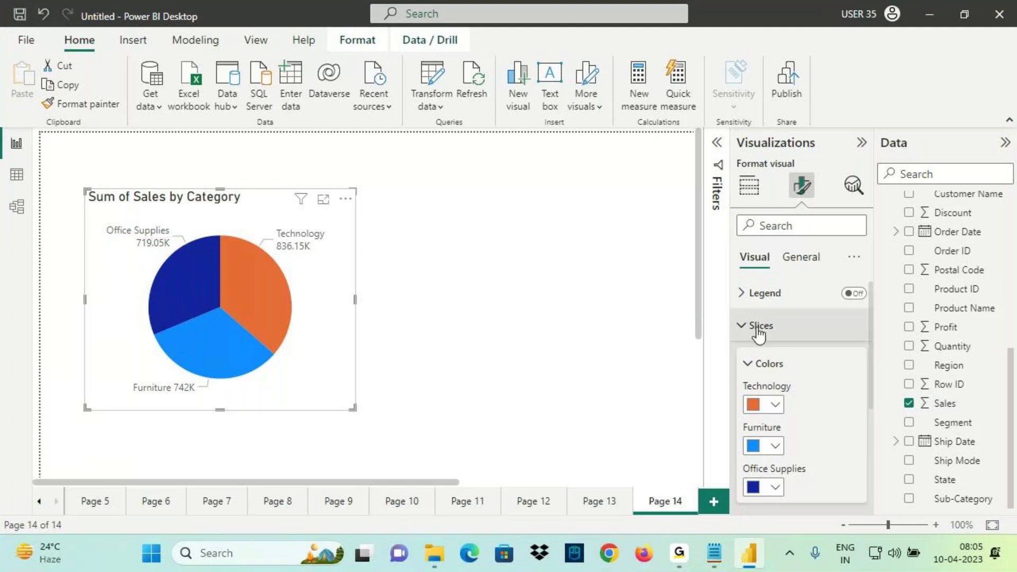
Step: Set the Office Supplies slice colour to the yellow theme colour and collapse the Slices settings
{"action": "left_click", "coordinate": [761, 363]}
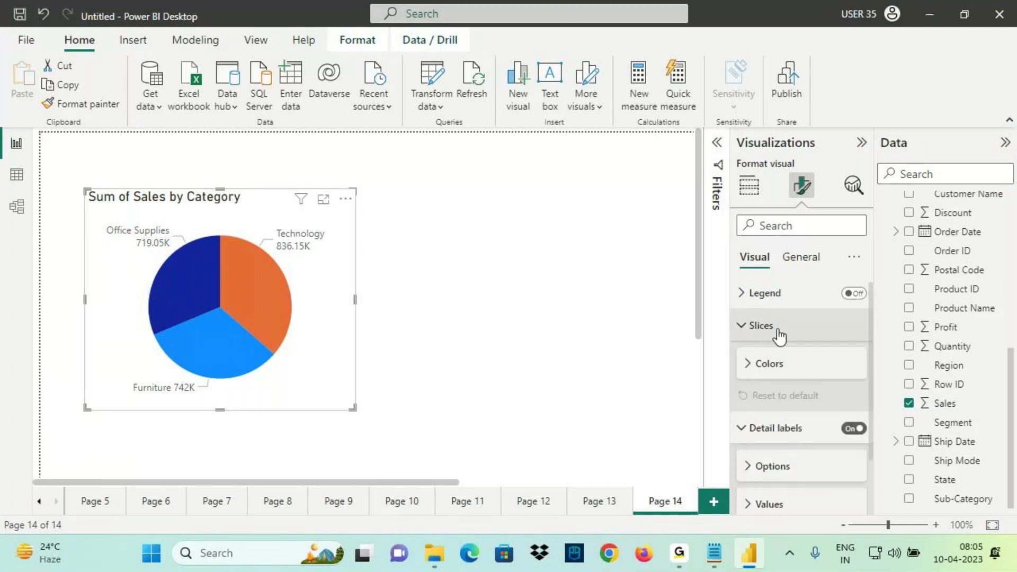
{"action": "left_click", "coordinate": [768, 365]}
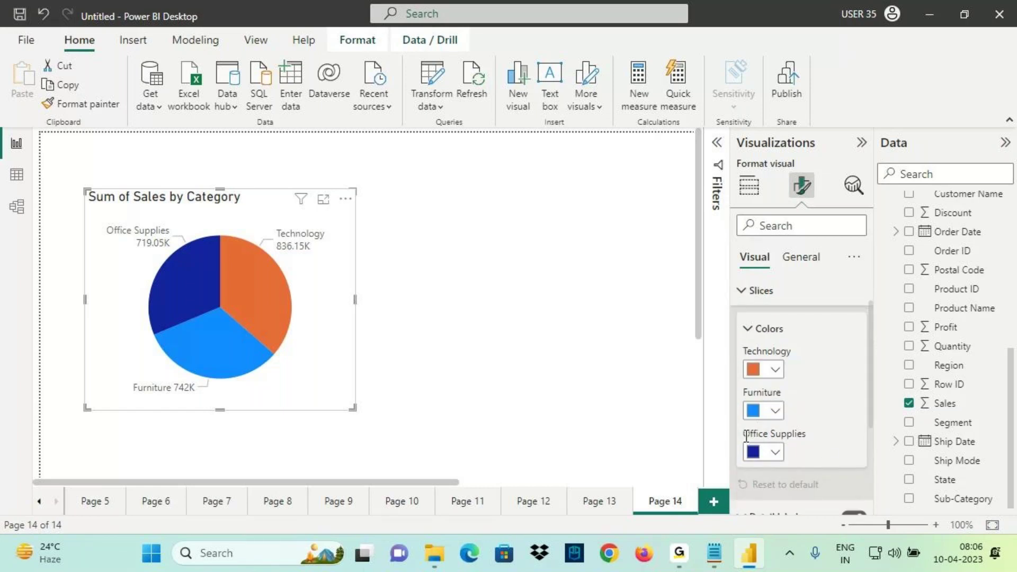
{"action": "left_click", "coordinate": [775, 452]}
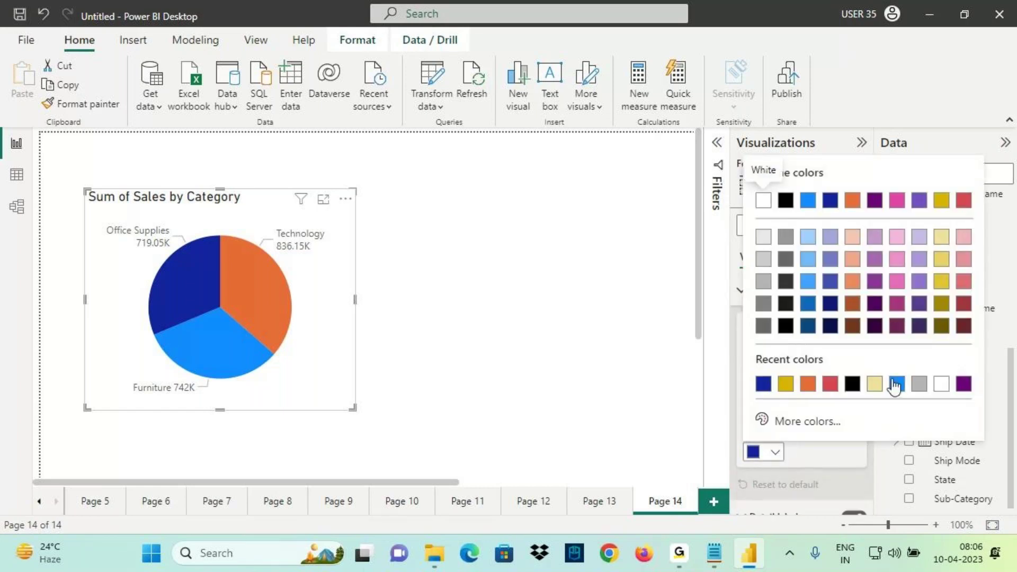
{"action": "left_click", "coordinate": [941, 200]}
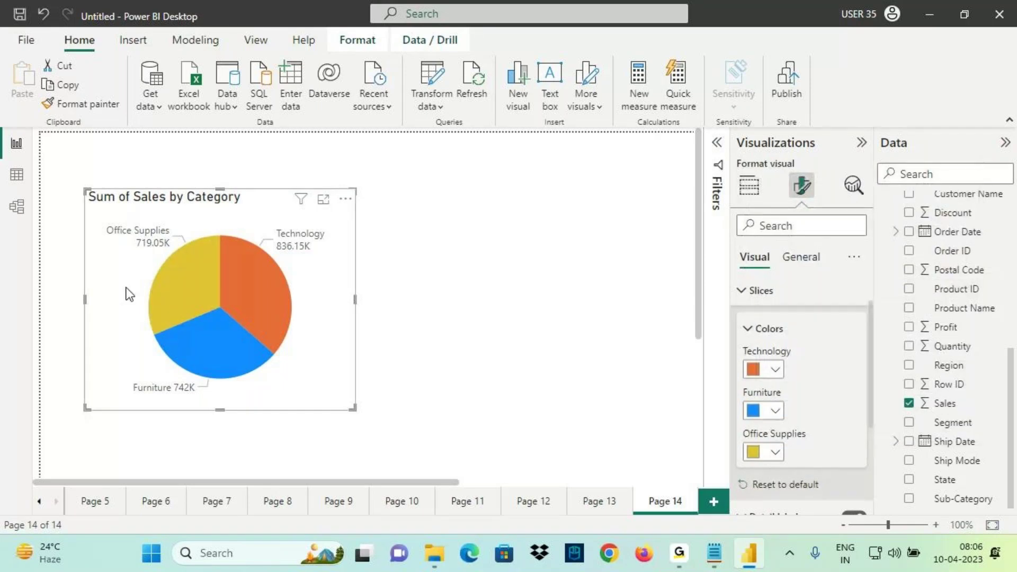
{"action": "scroll", "coordinate": [811, 377], "scroll_direction": "up", "scroll_amount": 1}
{"action": "left_click", "coordinate": [763, 325]}
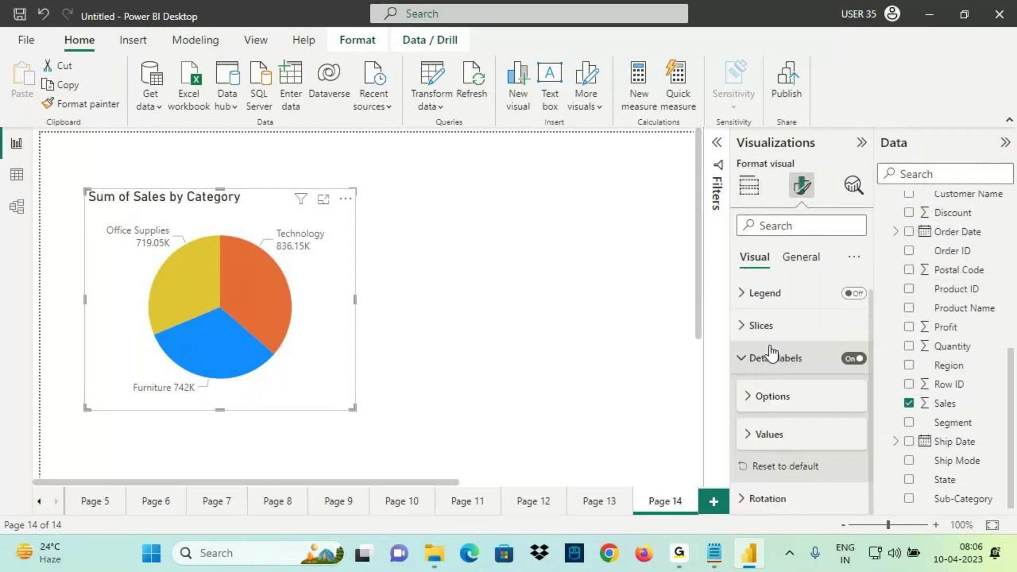
Step: Collapse the Detail labels settings, underline that heading, mark the Technology label on the chart and clear the annotations
{"action": "left_click", "coordinate": [773, 354]}
{"action": "left_click_drag", "start_coordinate": [740, 370], "coordinate": [809, 367]}
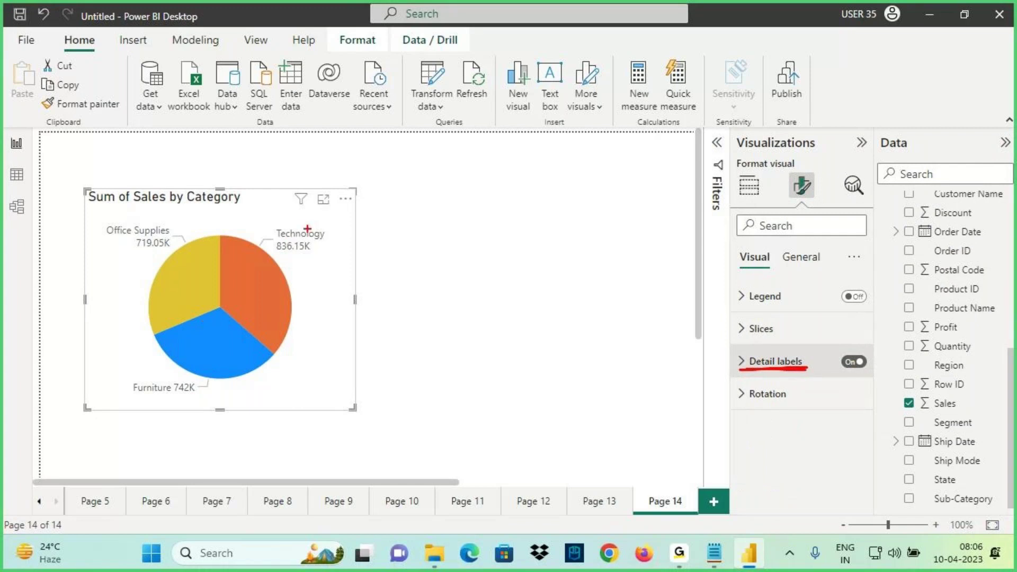
{"action": "mouse_move", "coordinate": [303, 224]}
{"action": "left_mouse_down"}
{"action": "mouse_move", "coordinate": [331, 226]}
{"action": "mouse_move", "coordinate": [313, 183]}
{"action": "mouse_move", "coordinate": [691, 312]}
{"action": "mouse_move", "coordinate": [746, 348]}
{"action": "mouse_move", "coordinate": [689, 371]}
{"action": "left_mouse_up"}
{"action": "key", "text": "Escape"}
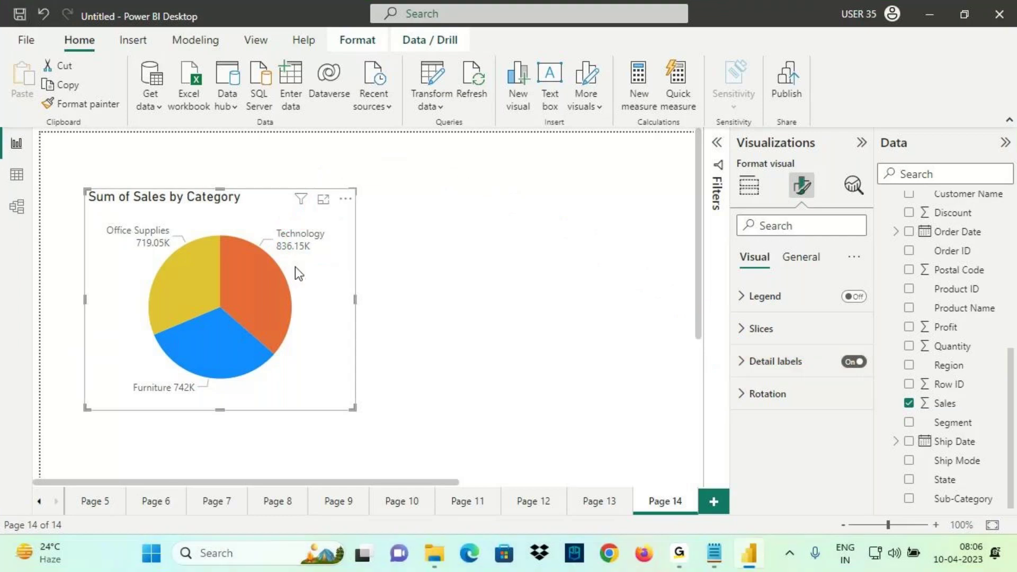
Step: Circle the Technology label, box its value, add arrows, strike over the Detail labels heading, and clear the annotations
{"action": "mouse_move", "coordinate": [271, 252]}
{"action": "left_mouse_down"}
{"action": "mouse_move", "coordinate": [314, 253]}
{"action": "mouse_move", "coordinate": [323, 281]}
{"action": "left_mouse_up"}
{"action": "left_click_drag", "start_coordinate": [310, 243], "coordinate": [319, 253]}
{"action": "left_click_drag", "start_coordinate": [739, 371], "coordinate": [810, 369]}
{"action": "left_click_drag", "start_coordinate": [788, 366], "coordinate": [712, 354]}
{"action": "mouse_move", "coordinate": [332, 226]}
{"action": "left_mouse_down"}
{"action": "mouse_move", "coordinate": [274, 221]}
{"action": "mouse_move", "coordinate": [338, 237]}
{"action": "left_mouse_up"}
{"action": "mouse_move", "coordinate": [289, 180]}
{"action": "left_mouse_down"}
{"action": "mouse_move", "coordinate": [280, 216]}
{"action": "mouse_move", "coordinate": [313, 229]}
{"action": "mouse_move", "coordinate": [307, 243]}
{"action": "left_mouse_up"}
{"action": "left_click_drag", "start_coordinate": [312, 257], "coordinate": [347, 280]}
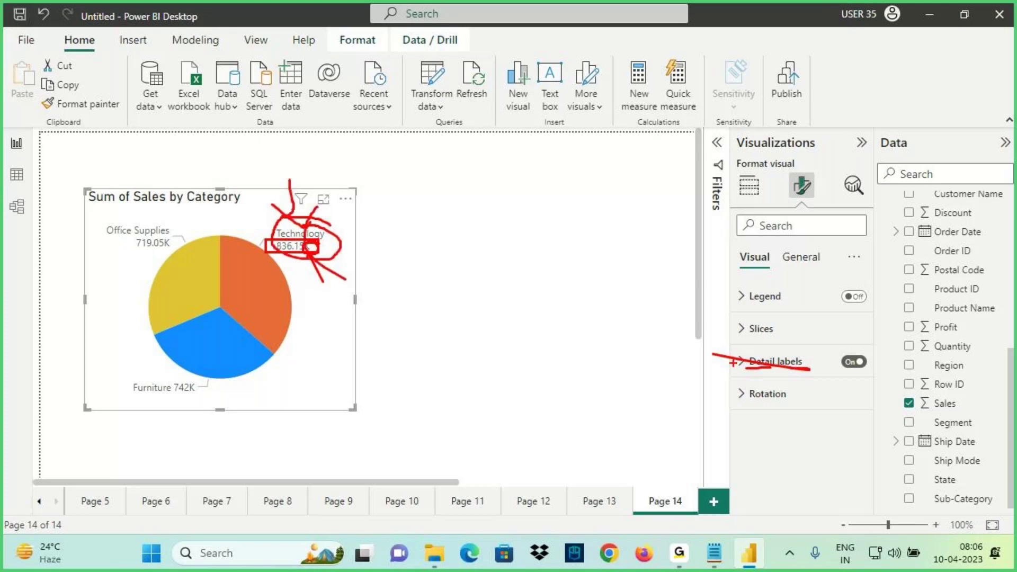
{"action": "mouse_move", "coordinate": [726, 361]}
{"action": "left_mouse_down"}
{"action": "mouse_move", "coordinate": [738, 370]}
{"action": "mouse_move", "coordinate": [816, 366]}
{"action": "left_mouse_up"}
{"action": "key", "text": "Escape"}
Step: Set the detail label values' display units to Millions and collapse the Values settings
{"action": "left_click", "coordinate": [774, 362]}
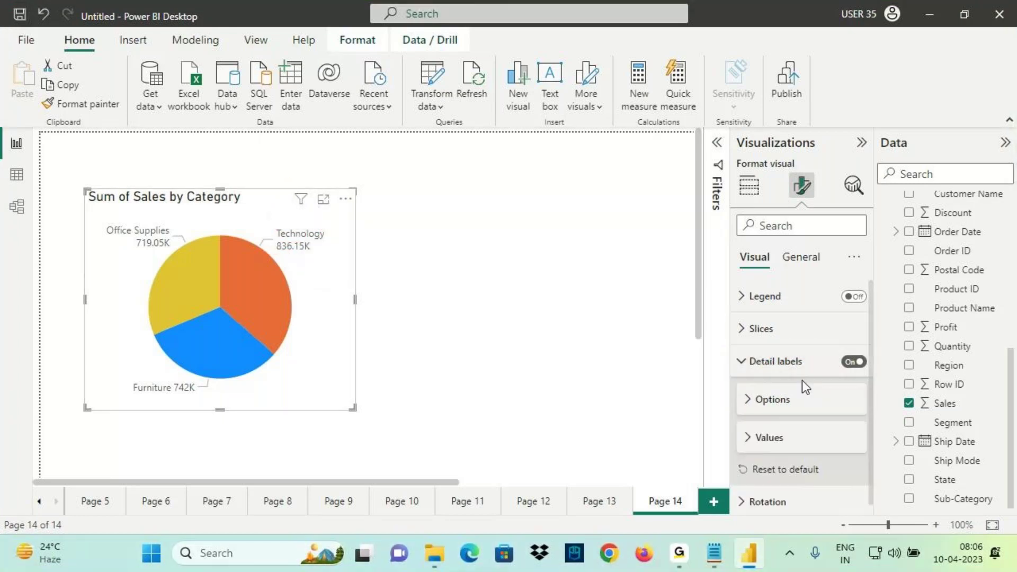
{"action": "left_click", "coordinate": [770, 449]}
{"action": "scroll", "coordinate": [778, 456], "scroll_direction": "down", "scroll_amount": 2}
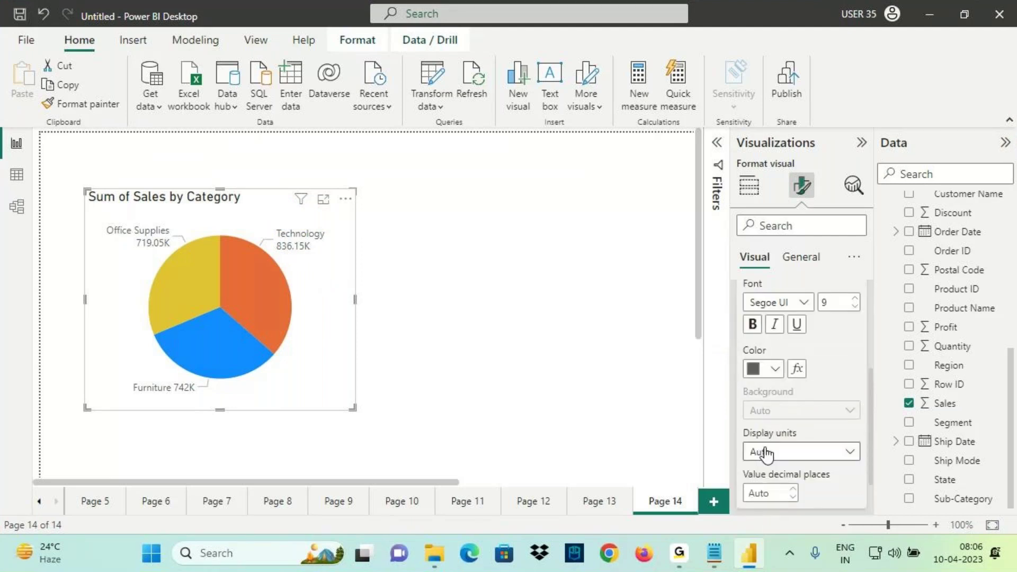
{"action": "scroll", "coordinate": [779, 450], "scroll_direction": "down", "scroll_amount": 1}
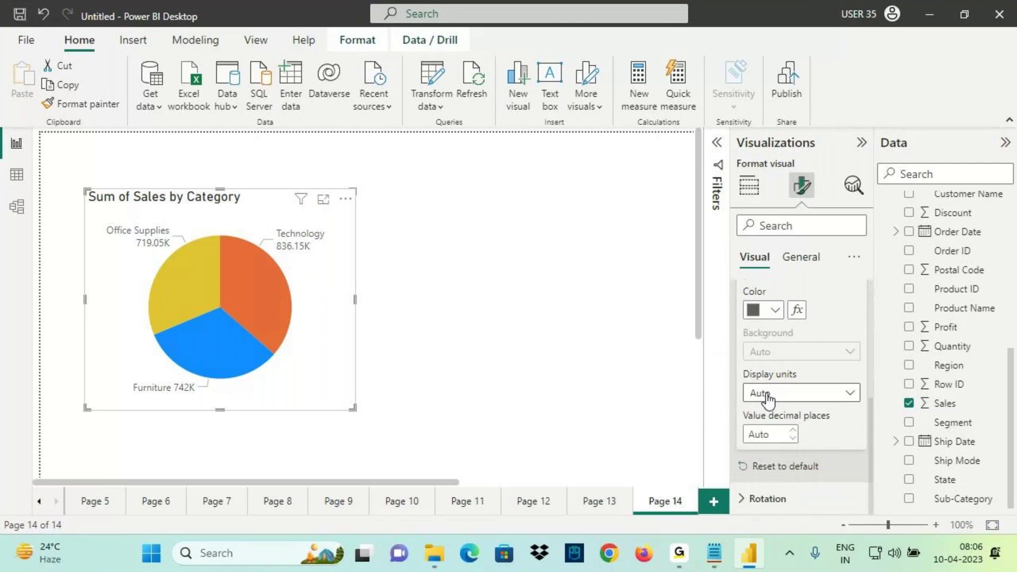
{"action": "left_click", "coordinate": [781, 392]}
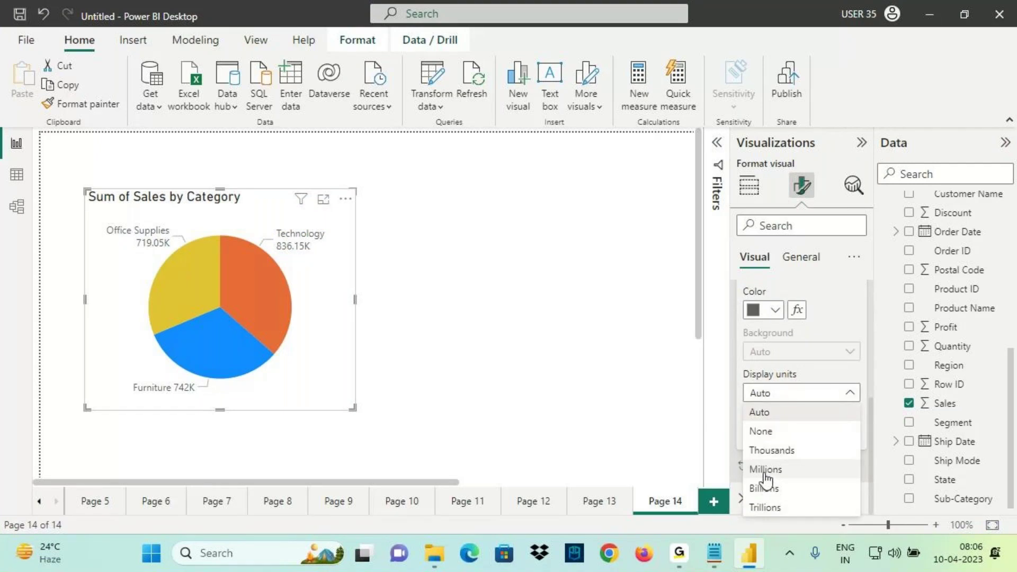
{"action": "left_click", "coordinate": [766, 470]}
{"action": "scroll", "coordinate": [782, 427], "scroll_direction": "up", "scroll_amount": 5}
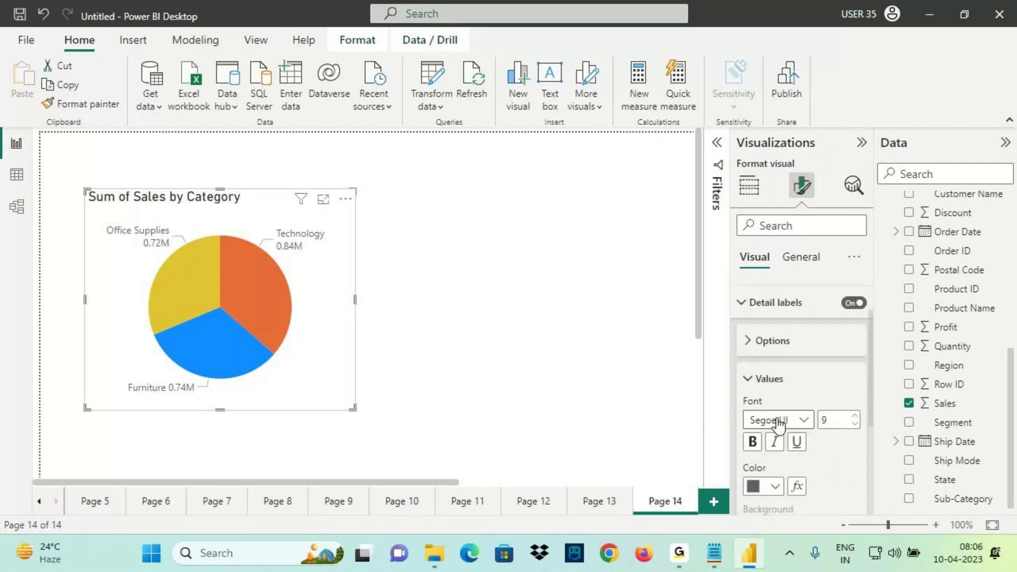
{"action": "left_click", "coordinate": [770, 408]}
Step: Underline Detail labels, Options and Values, circle the group, mark the Technology label, and clear the annotations
{"action": "left_click_drag", "start_coordinate": [748, 373], "coordinate": [799, 377]}
{"action": "left_click_drag", "start_coordinate": [759, 409], "coordinate": [801, 413]}
{"action": "left_click_drag", "start_coordinate": [756, 451], "coordinate": [810, 438]}
{"action": "mouse_move", "coordinate": [830, 393]}
{"action": "left_mouse_down"}
{"action": "mouse_move", "coordinate": [810, 371]}
{"action": "mouse_move", "coordinate": [829, 392]}
{"action": "left_mouse_up"}
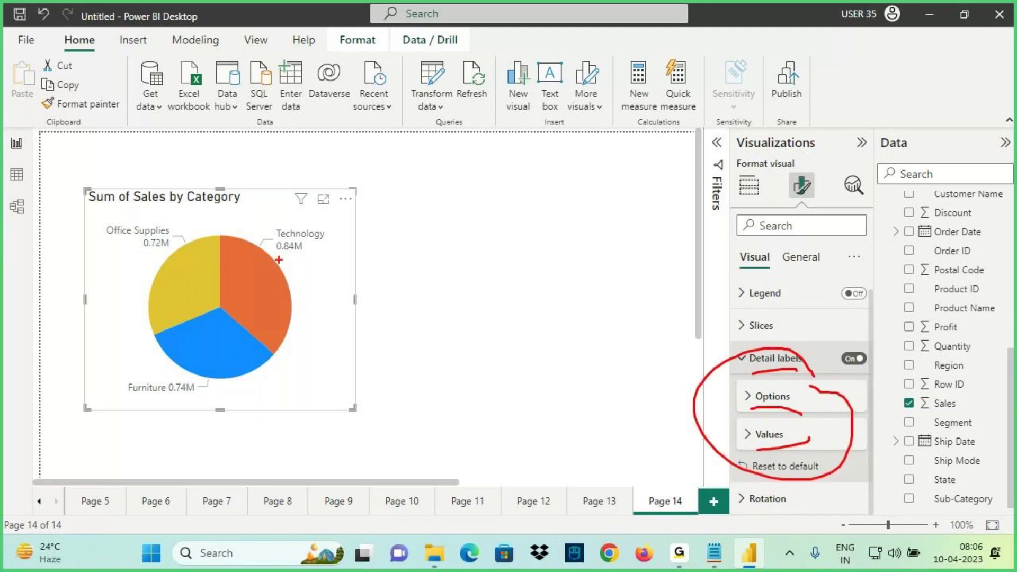
{"action": "left_click_drag", "start_coordinate": [292, 220], "coordinate": [291, 218]}
{"action": "key", "text": "Escape"}
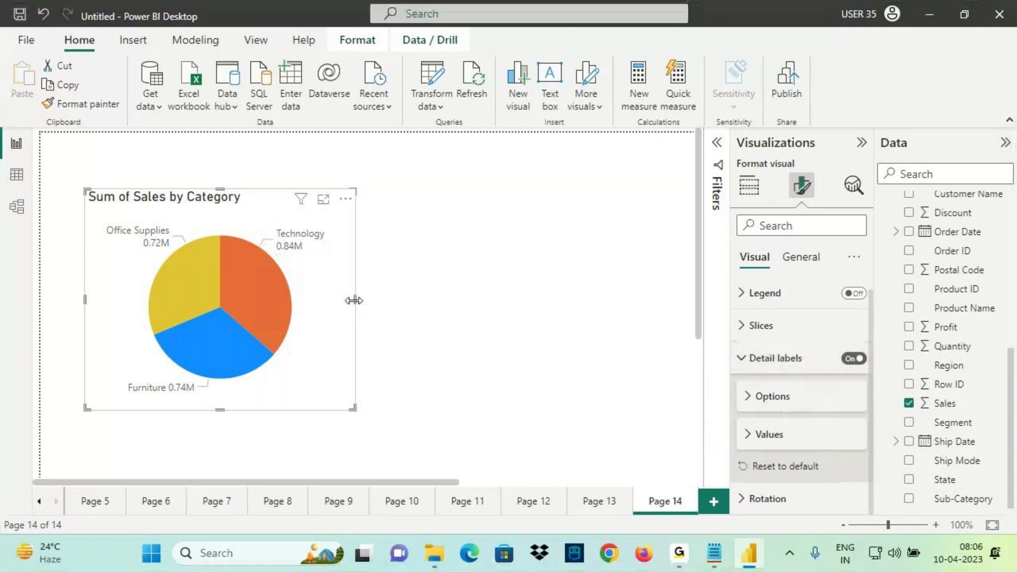
Step: Widen the pie chart visual, mark its slices and the Technology label with pen strokes, and clear the annotations
{"action": "left_click_drag", "start_coordinate": [354, 299], "coordinate": [403, 310]}
{"action": "left_click", "coordinate": [311, 246]}
{"action": "mouse_move", "coordinate": [280, 258]}
{"action": "left_mouse_down"}
{"action": "mouse_move", "coordinate": [293, 297]}
{"action": "mouse_move", "coordinate": [244, 317]}
{"action": "left_mouse_up"}
{"action": "left_click_drag", "start_coordinate": [194, 280], "coordinate": [228, 311]}
{"action": "left_click_drag", "start_coordinate": [201, 310], "coordinate": [222, 281]}
{"action": "mouse_move", "coordinate": [207, 331]}
{"action": "left_mouse_down"}
{"action": "mouse_move", "coordinate": [225, 360]}
{"action": "mouse_move", "coordinate": [236, 346]}
{"action": "mouse_move", "coordinate": [225, 392]}
{"action": "left_mouse_up"}
{"action": "left_click_drag", "start_coordinate": [296, 332], "coordinate": [228, 316]}
{"action": "mouse_move", "coordinate": [307, 249]}
{"action": "left_mouse_down"}
{"action": "mouse_move", "coordinate": [323, 262]}
{"action": "mouse_move", "coordinate": [212, 310]}
{"action": "mouse_move", "coordinate": [337, 324]}
{"action": "left_mouse_up"}
{"action": "key", "text": "Escape"}
Step: Set the detail labels' position to Inside and collapse the Detail labels settings
{"action": "left_click", "coordinate": [756, 396]}
{"action": "scroll", "coordinate": [771, 347], "scroll_direction": "down", "scroll_amount": 1}
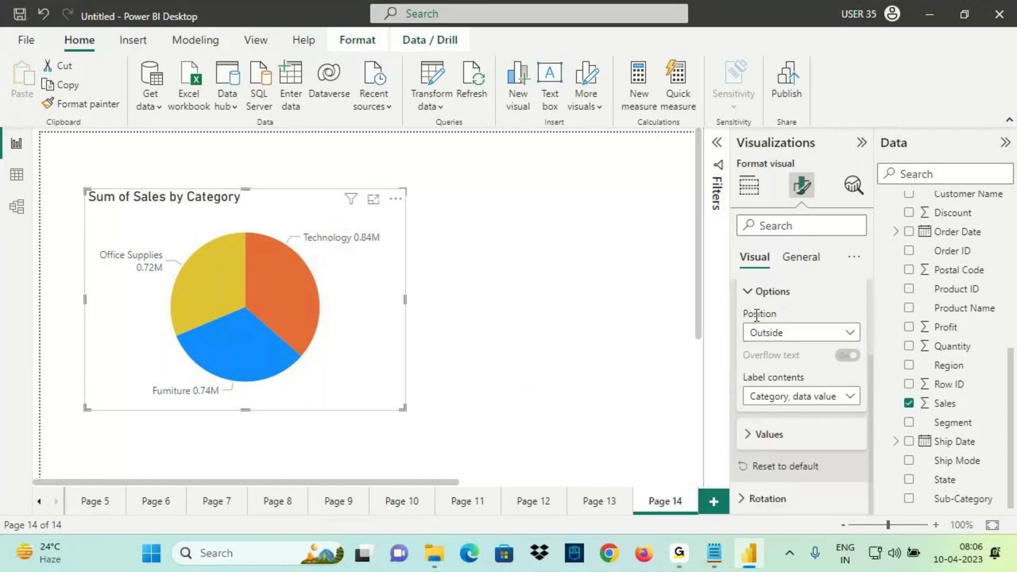
{"action": "left_click", "coordinate": [752, 335]}
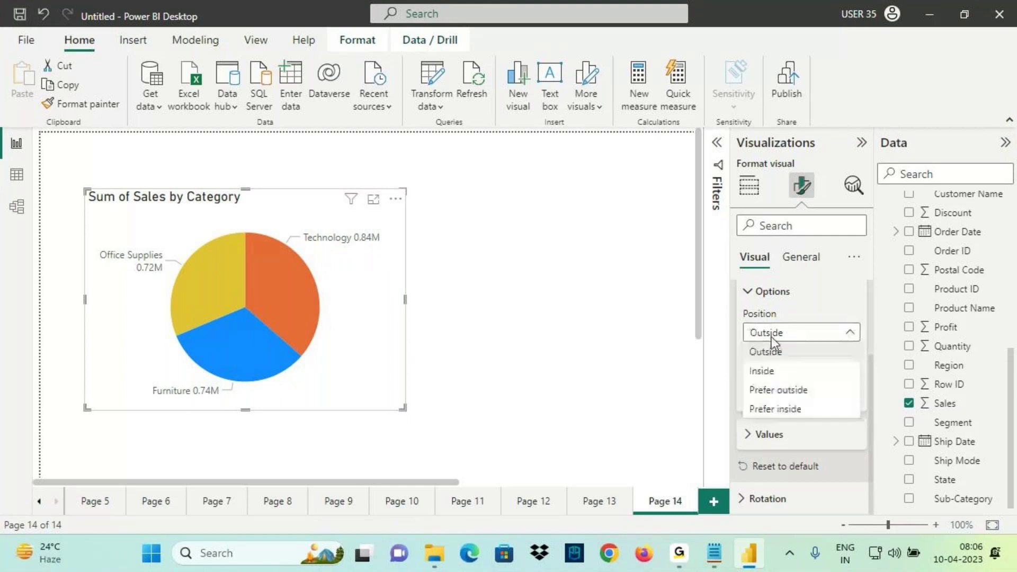
{"action": "left_click", "coordinate": [766, 371]}
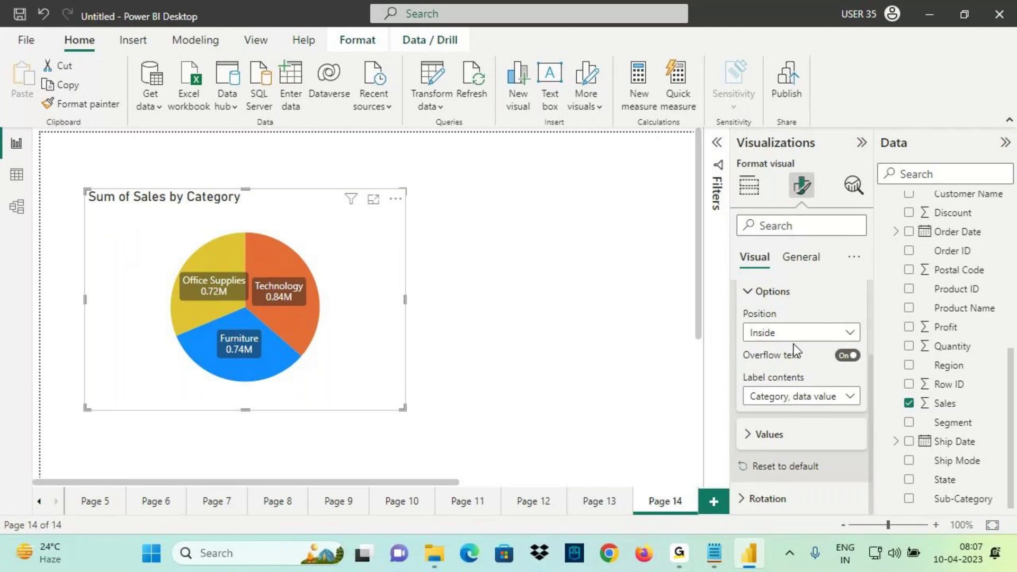
{"action": "scroll", "coordinate": [794, 345], "scroll_direction": "up", "scroll_amount": 2}
{"action": "left_click", "coordinate": [763, 328]}
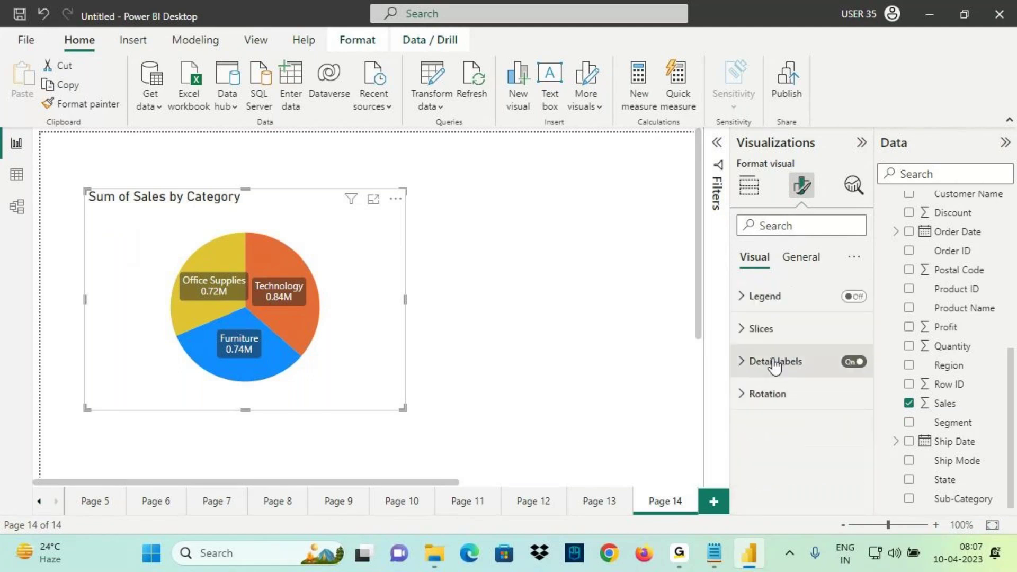
Step: Mark the inside labels, restore the detail labels' position to Outside and collapse the Detail labels settings
{"action": "left_click_drag", "start_coordinate": [254, 306], "coordinate": [332, 309]}
{"action": "mouse_move", "coordinate": [812, 354]}
{"action": "left_mouse_down"}
{"action": "mouse_move", "coordinate": [740, 358]}
{"action": "mouse_move", "coordinate": [747, 372]}
{"action": "mouse_move", "coordinate": [769, 350]}
{"action": "left_mouse_up"}
{"action": "mouse_move", "coordinate": [740, 406]}
{"action": "left_mouse_down"}
{"action": "mouse_move", "coordinate": [796, 405]}
{"action": "mouse_move", "coordinate": [805, 390]}
{"action": "left_mouse_up"}
{"action": "left_click", "coordinate": [761, 440]}
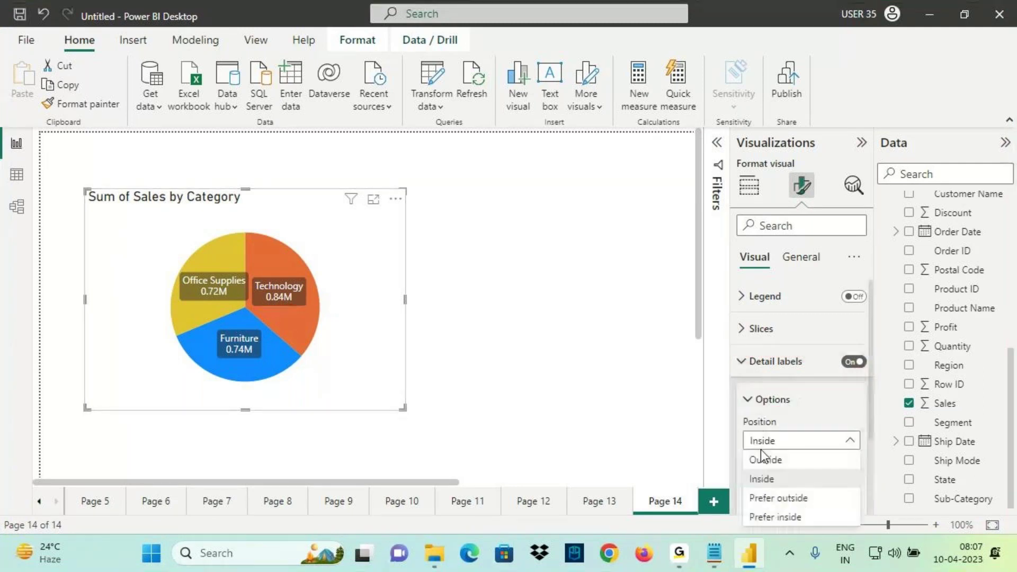
{"action": "left_click", "coordinate": [764, 460]}
{"action": "left_click", "coordinate": [765, 376]}
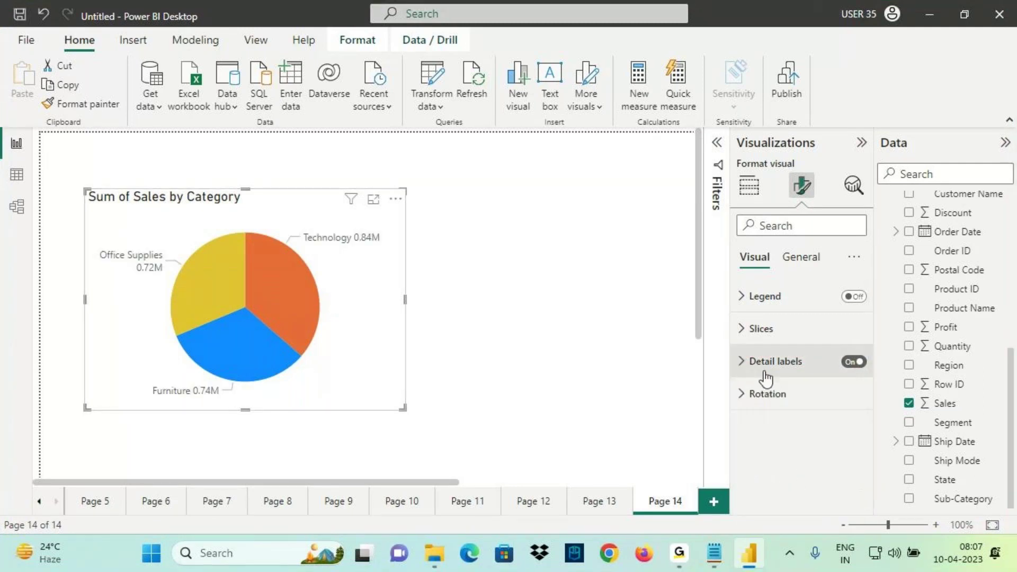
Step: Underline Rotation and the three category labels, mark the 0 starting point and slice directions on the pie, and clear the annotations
{"action": "key", "text": "ctrl+2"}
{"action": "left_click_drag", "start_coordinate": [749, 406], "coordinate": [820, 402]}
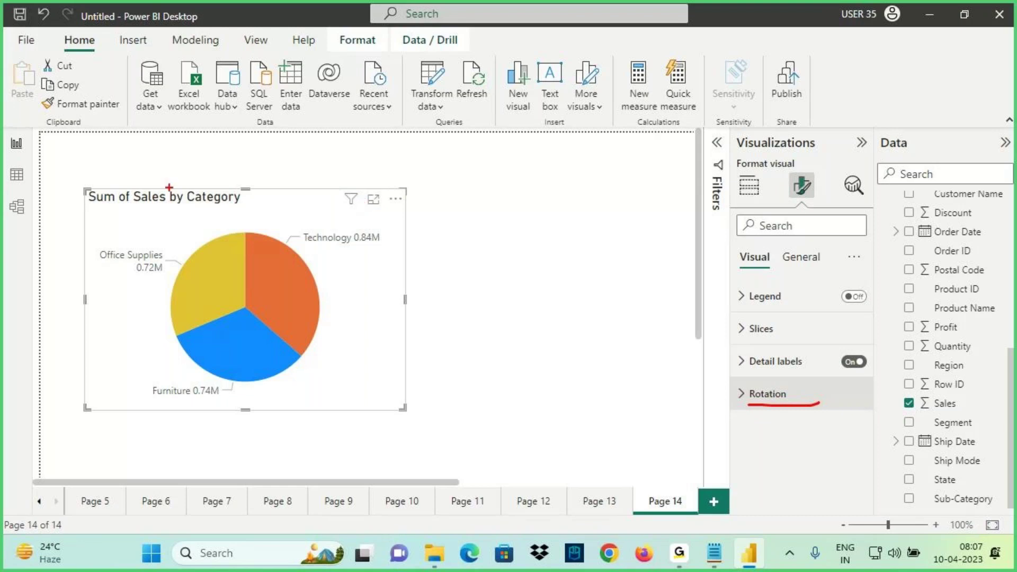
{"action": "left_click_drag", "start_coordinate": [308, 246], "coordinate": [338, 244]}
{"action": "left_click_drag", "start_coordinate": [186, 402], "coordinate": [214, 402]}
{"action": "left_click_drag", "start_coordinate": [115, 277], "coordinate": [162, 276]}
{"action": "mouse_move", "coordinate": [245, 228]}
{"action": "left_mouse_down"}
{"action": "mouse_move", "coordinate": [244, 252]}
{"action": "mouse_move", "coordinate": [255, 231]}
{"action": "left_mouse_up"}
{"action": "mouse_move", "coordinate": [260, 203]}
{"action": "left_mouse_down"}
{"action": "mouse_move", "coordinate": [252, 212]}
{"action": "mouse_move", "coordinate": [266, 192]}
{"action": "left_mouse_up"}
{"action": "mouse_move", "coordinate": [258, 249]}
{"action": "left_mouse_down"}
{"action": "mouse_move", "coordinate": [250, 318]}
{"action": "mouse_move", "coordinate": [301, 366]}
{"action": "left_mouse_up"}
{"action": "left_click_drag", "start_coordinate": [204, 391], "coordinate": [270, 380]}
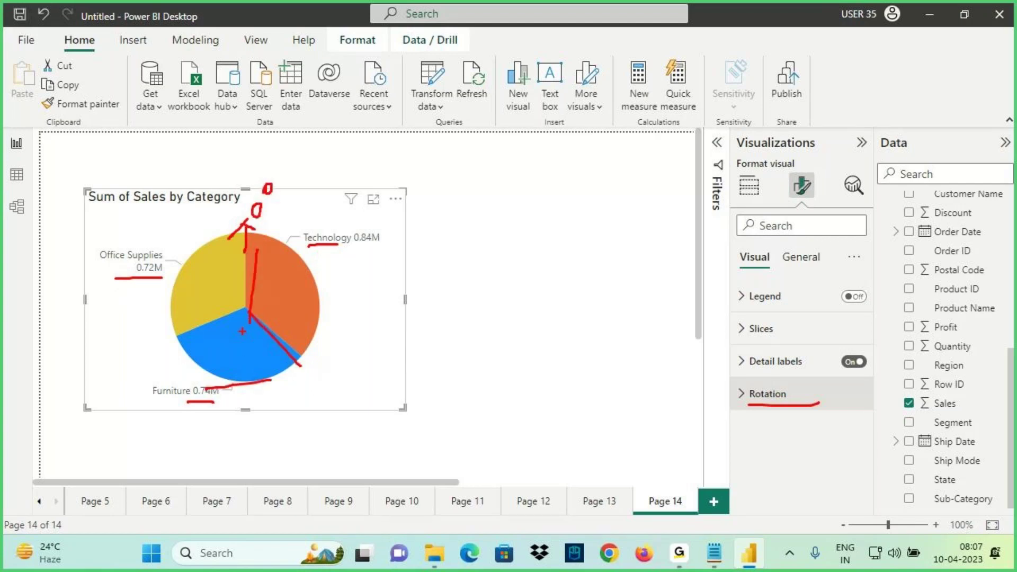
{"action": "left_click_drag", "start_coordinate": [185, 284], "coordinate": [144, 254]}
{"action": "left_click_drag", "start_coordinate": [165, 241], "coordinate": [175, 270]}
{"action": "mouse_move", "coordinate": [245, 224]}
{"action": "left_mouse_down"}
{"action": "mouse_move", "coordinate": [275, 216]}
{"action": "mouse_move", "coordinate": [260, 218]}
{"action": "left_mouse_up"}
{"action": "left_click_drag", "start_coordinate": [261, 181], "coordinate": [271, 195]}
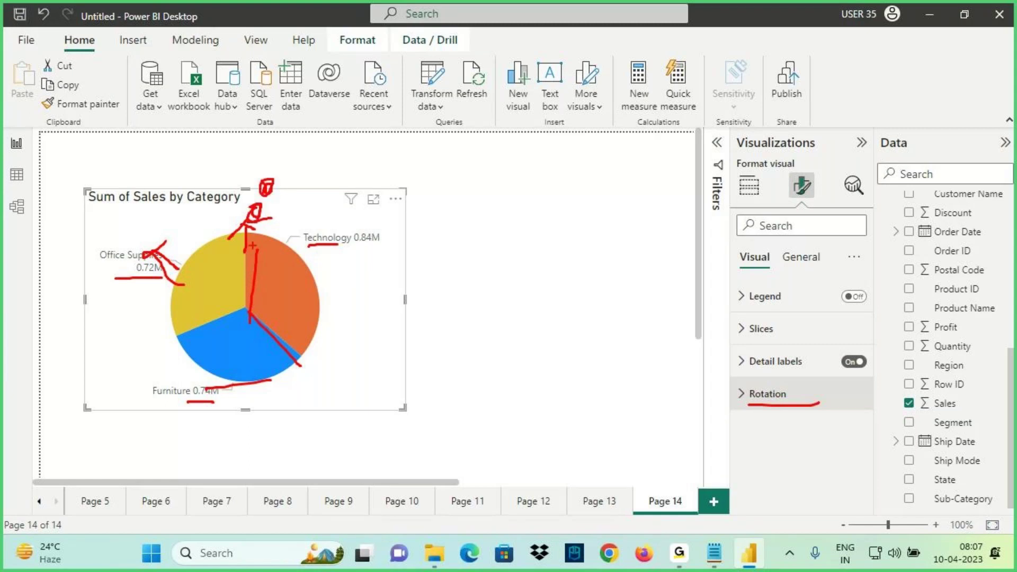
{"action": "key", "text": "Escape"}
Step: Draw arrows labelled 0, 90 and 180 on the pie, circle Rotation, underline the Technology label, and clear the annotations
{"action": "key", "text": "ctrl+2"}
{"action": "mouse_move", "coordinate": [246, 223]}
{"action": "left_mouse_down"}
{"action": "mouse_move", "coordinate": [246, 256]}
{"action": "mouse_move", "coordinate": [228, 247]}
{"action": "left_mouse_up"}
{"action": "mouse_move", "coordinate": [246, 201]}
{"action": "left_mouse_down"}
{"action": "mouse_move", "coordinate": [257, 200]}
{"action": "mouse_move", "coordinate": [233, 205]}
{"action": "left_mouse_up"}
{"action": "mouse_move", "coordinate": [245, 307]}
{"action": "left_mouse_down"}
{"action": "mouse_move", "coordinate": [333, 304]}
{"action": "mouse_move", "coordinate": [302, 329]}
{"action": "left_mouse_up"}
{"action": "left_click_drag", "start_coordinate": [348, 292], "coordinate": [369, 300]}
{"action": "mouse_move", "coordinate": [381, 279]}
{"action": "left_mouse_down"}
{"action": "mouse_move", "coordinate": [373, 296]}
{"action": "mouse_move", "coordinate": [382, 275]}
{"action": "left_mouse_up"}
{"action": "mouse_move", "coordinate": [249, 360]}
{"action": "left_mouse_down"}
{"action": "mouse_move", "coordinate": [257, 401]}
{"action": "mouse_move", "coordinate": [243, 407]}
{"action": "left_mouse_up"}
{"action": "mouse_move", "coordinate": [235, 411]}
{"action": "left_mouse_down"}
{"action": "mouse_move", "coordinate": [233, 434]}
{"action": "mouse_move", "coordinate": [240, 426]}
{"action": "left_mouse_up"}
{"action": "mouse_move", "coordinate": [241, 426]}
{"action": "left_mouse_down"}
{"action": "mouse_move", "coordinate": [254, 444]}
{"action": "mouse_move", "coordinate": [251, 427]}
{"action": "left_mouse_up"}
{"action": "left_click_drag", "start_coordinate": [268, 413], "coordinate": [288, 396]}
{"action": "mouse_move", "coordinate": [751, 409]}
{"action": "left_mouse_down"}
{"action": "mouse_move", "coordinate": [800, 409]}
{"action": "mouse_move", "coordinate": [797, 382]}
{"action": "mouse_move", "coordinate": [793, 406]}
{"action": "left_mouse_up"}
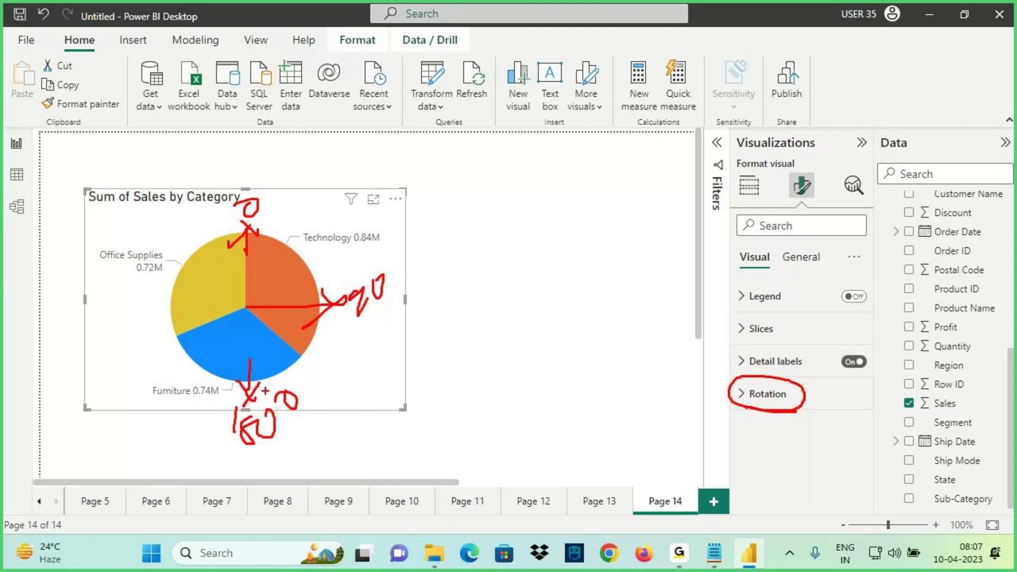
{"action": "left_click_drag", "start_coordinate": [245, 255], "coordinate": [244, 295]}
{"action": "left_click_drag", "start_coordinate": [300, 247], "coordinate": [372, 247]}
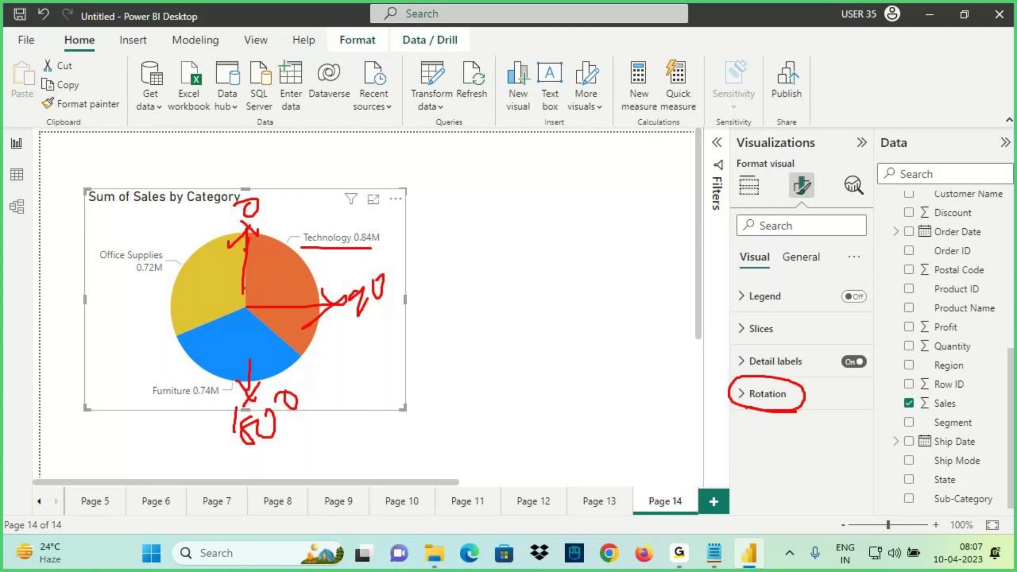
{"action": "left_click_drag", "start_coordinate": [260, 358], "coordinate": [252, 386]}
{"action": "key", "text": "Escape"}
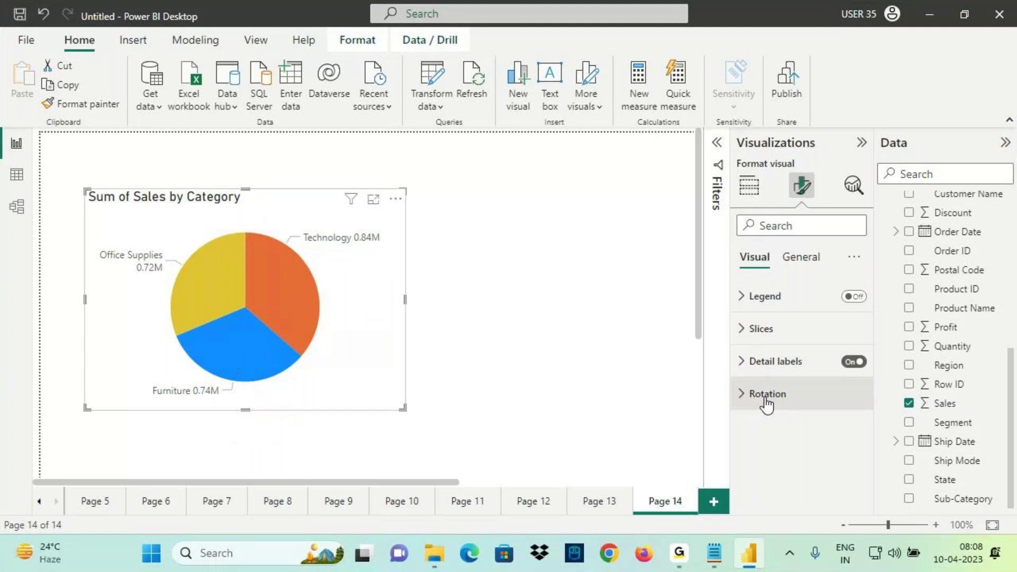
Step: Set the pie chart's rotation to 180°
{"action": "left_click", "coordinate": [767, 406]}
{"action": "left_click", "coordinate": [754, 453]}
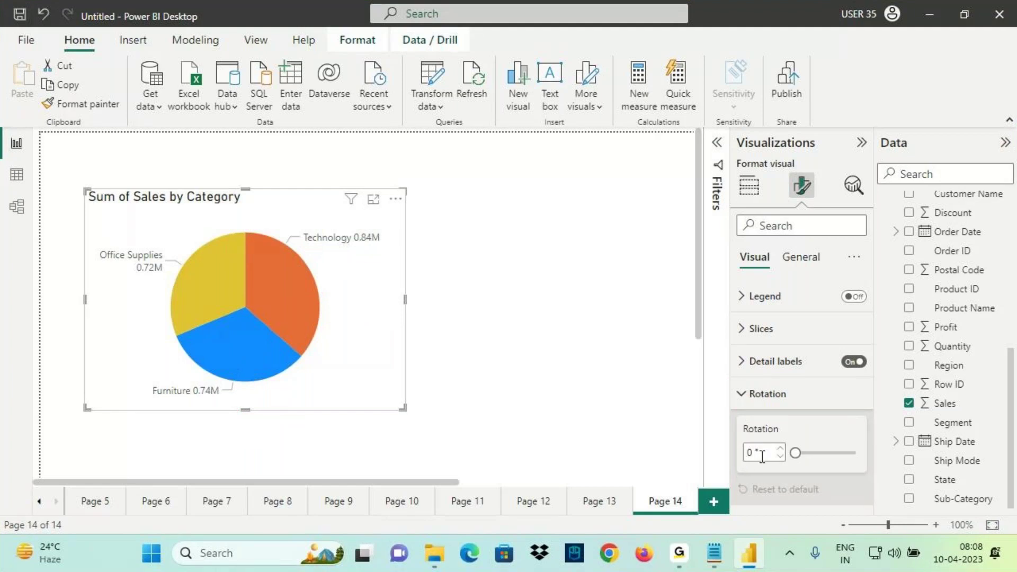
{"action": "type", "text": "180"}
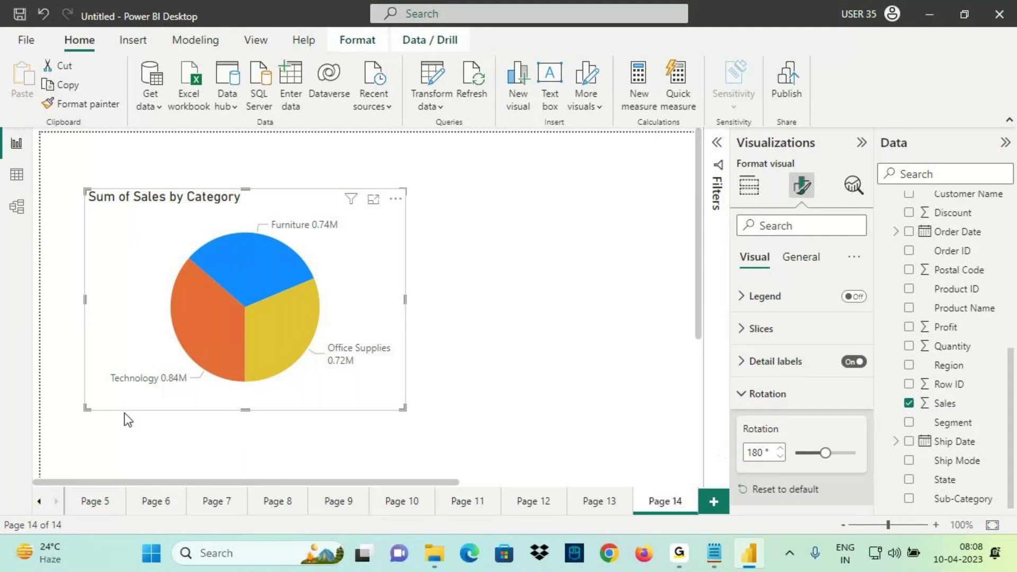
Step: Outline the rotated slices with a starting arrow, underline Rotation, clear the annotations and collapse the Rotation settings
{"action": "mouse_move", "coordinate": [243, 375]}
{"action": "left_mouse_down"}
{"action": "mouse_move", "coordinate": [244, 405]}
{"action": "mouse_move", "coordinate": [198, 350]}
{"action": "mouse_move", "coordinate": [180, 271]}
{"action": "mouse_move", "coordinate": [188, 264]}
{"action": "mouse_move", "coordinate": [297, 269]}
{"action": "mouse_move", "coordinate": [334, 292]}
{"action": "mouse_move", "coordinate": [324, 351]}
{"action": "mouse_move", "coordinate": [259, 383]}
{"action": "left_mouse_up"}
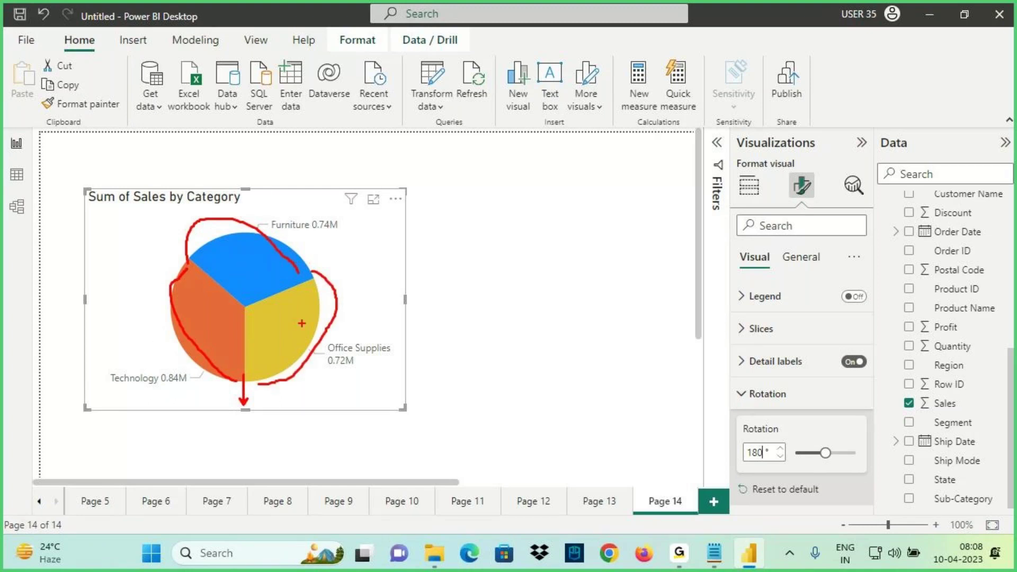
{"action": "left_click_drag", "start_coordinate": [199, 147], "coordinate": [229, 220]}
{"action": "left_click_drag", "start_coordinate": [784, 435], "coordinate": [744, 437]}
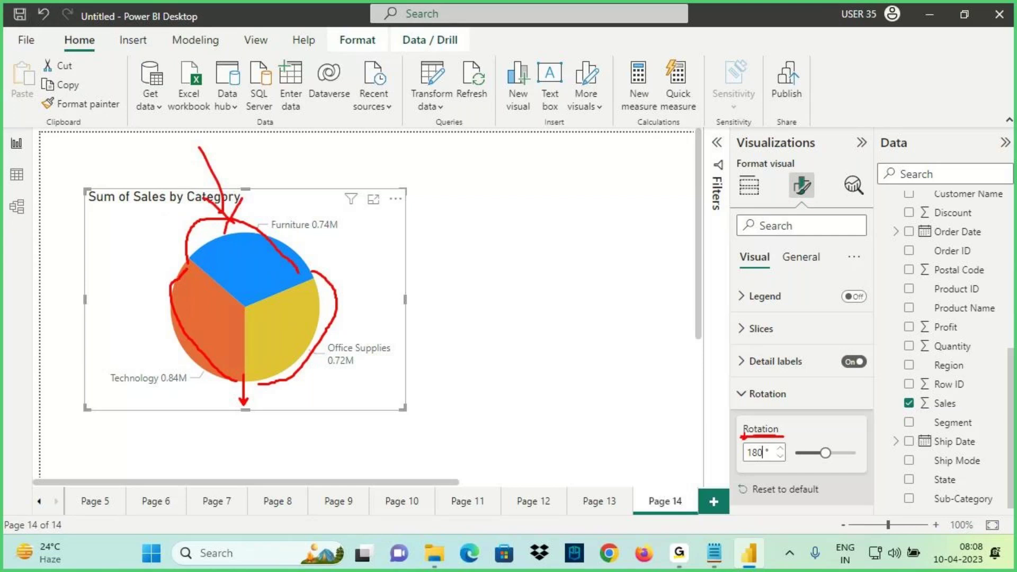
{"action": "key", "text": "Escape"}
{"action": "left_click", "coordinate": [766, 395]}
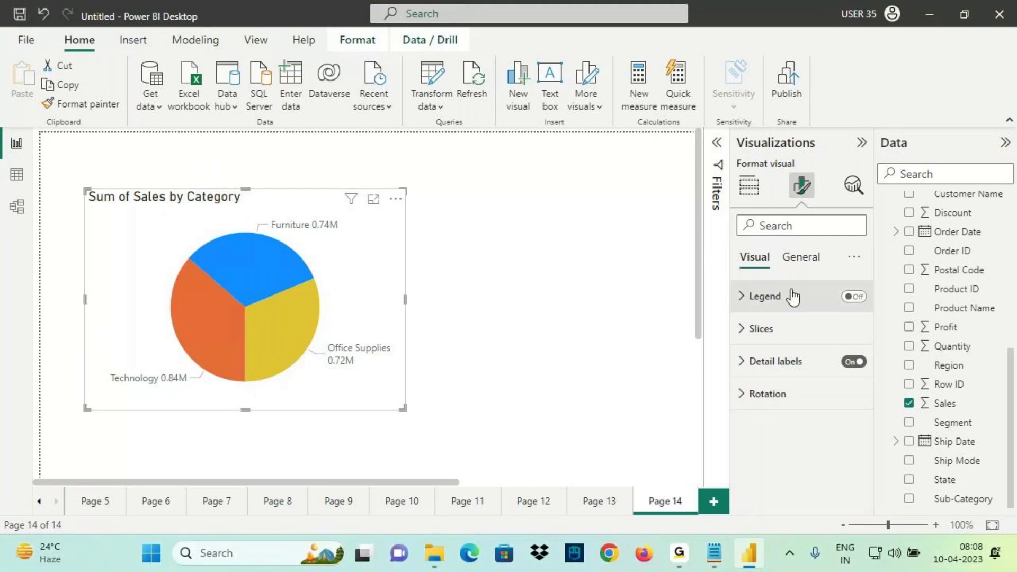
Step: View the General formatting categories, return to the Visual ones, outline the Legend's Reset to default option and collapse Legend
{"action": "left_click", "coordinate": [801, 258]}
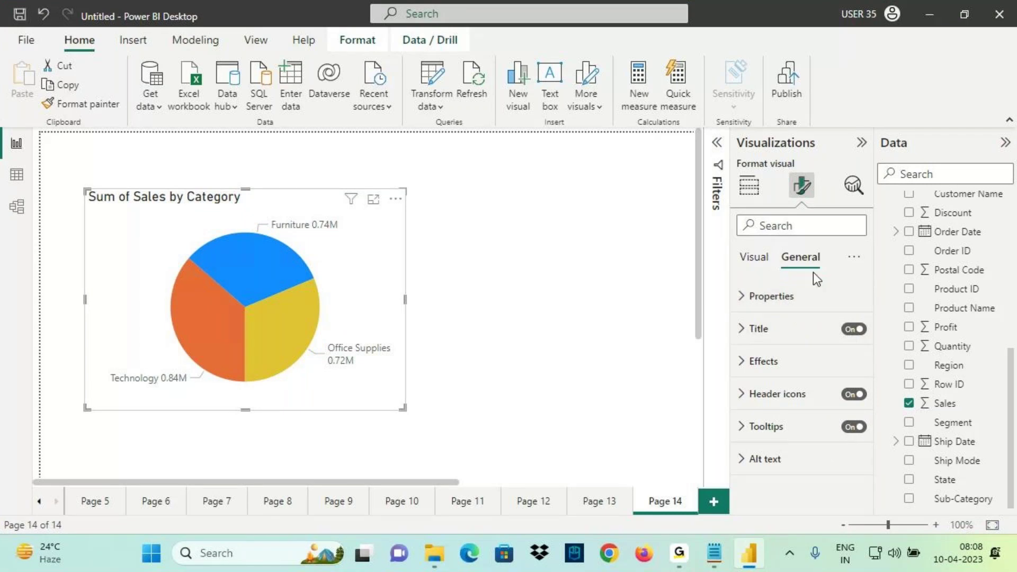
{"action": "left_click", "coordinate": [854, 257]}
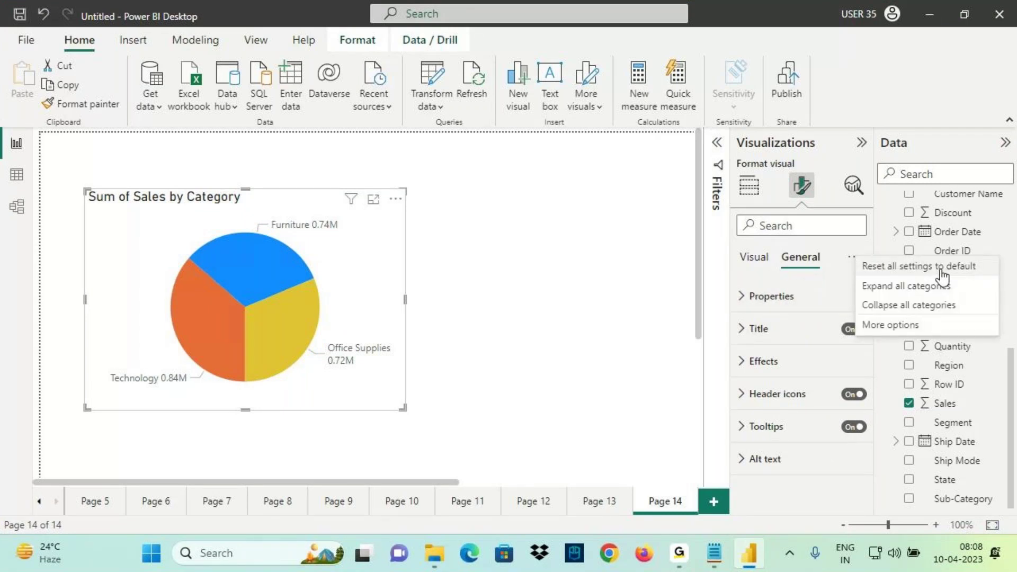
{"action": "left_click", "coordinate": [754, 257]}
{"action": "left_click", "coordinate": [758, 295]}
{"action": "scroll", "coordinate": [768, 423], "scroll_direction": "down", "scroll_amount": 2}
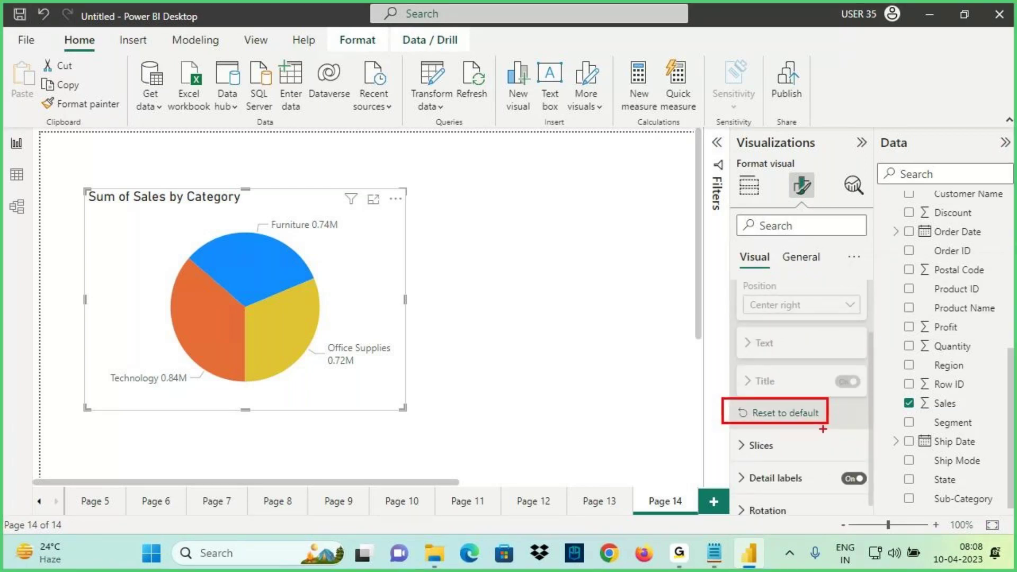
{"action": "left_click_drag", "start_coordinate": [743, 418], "coordinate": [798, 419]}
{"action": "key", "text": "Escape"}
{"action": "scroll", "coordinate": [783, 399], "scroll_direction": "up", "scroll_amount": 2}
{"action": "left_click", "coordinate": [736, 306]}
Step: Underline Legend, Slices, Detail labels and Rotation, circle them and General, sketch notes above, and clear the annotations
{"action": "mouse_move", "coordinate": [787, 294]}
{"action": "left_mouse_down"}
{"action": "mouse_move", "coordinate": [738, 286]}
{"action": "mouse_move", "coordinate": [757, 312]}
{"action": "mouse_move", "coordinate": [820, 302]}
{"action": "left_mouse_up"}
{"action": "left_click_drag", "start_coordinate": [744, 345], "coordinate": [836, 335]}
{"action": "left_click_drag", "start_coordinate": [753, 373], "coordinate": [820, 364]}
{"action": "left_click_drag", "start_coordinate": [751, 403], "coordinate": [802, 395]}
{"action": "mouse_move", "coordinate": [877, 299]}
{"action": "left_mouse_down"}
{"action": "mouse_move", "coordinate": [874, 290]}
{"action": "mouse_move", "coordinate": [763, 281]}
{"action": "mouse_move", "coordinate": [676, 340]}
{"action": "mouse_move", "coordinate": [869, 280]}
{"action": "mouse_move", "coordinate": [818, 278]}
{"action": "mouse_move", "coordinate": [828, 260]}
{"action": "mouse_move", "coordinate": [779, 254]}
{"action": "mouse_move", "coordinate": [802, 250]}
{"action": "left_mouse_up"}
{"action": "mouse_move", "coordinate": [850, 263]}
{"action": "left_mouse_down"}
{"action": "mouse_move", "coordinate": [752, 250]}
{"action": "mouse_move", "coordinate": [695, 312]}
{"action": "mouse_move", "coordinate": [892, 405]}
{"action": "mouse_move", "coordinate": [784, 264]}
{"action": "left_mouse_up"}
{"action": "mouse_move", "coordinate": [764, 177]}
{"action": "left_mouse_down"}
{"action": "mouse_move", "coordinate": [770, 240]}
{"action": "mouse_move", "coordinate": [767, 141]}
{"action": "mouse_move", "coordinate": [837, 89]}
{"action": "mouse_move", "coordinate": [853, 143]}
{"action": "left_mouse_up"}
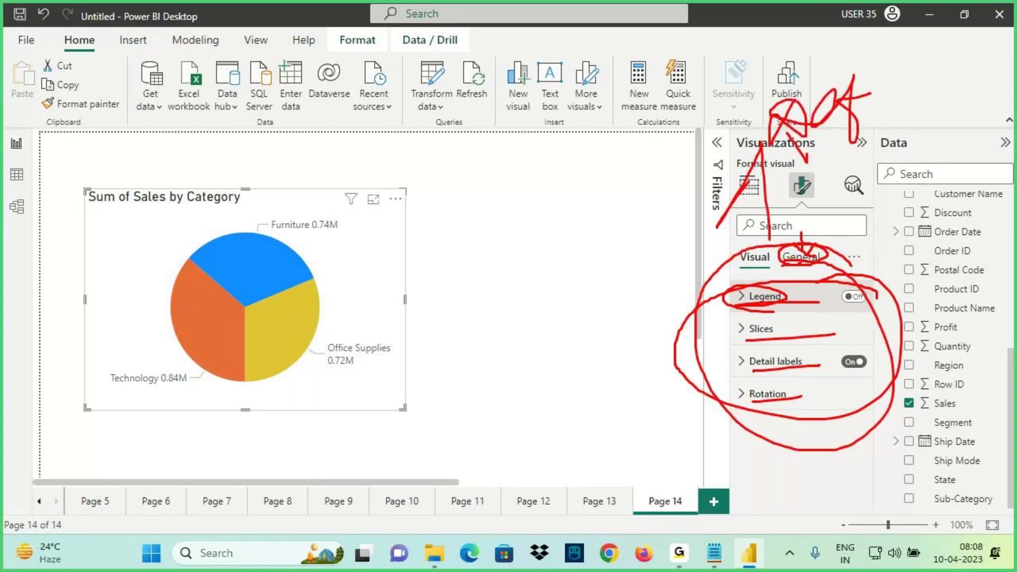
{"action": "key", "text": "Escape"}
Step: Show the format pane's options, underline Reset all settings to default, the four categories, Expand all and Collapse all, and clear the annotations
{"action": "left_click", "coordinate": [854, 256]}
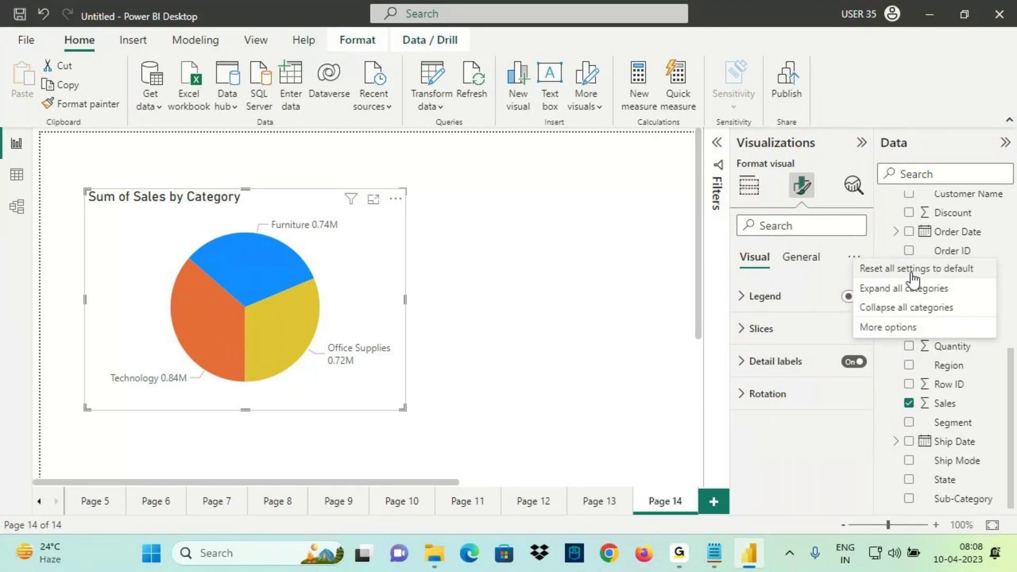
{"action": "key", "text": "ctrl+2"}
{"action": "left_click_drag", "start_coordinate": [881, 276], "coordinate": [976, 270]}
{"action": "left_click_drag", "start_coordinate": [737, 305], "coordinate": [811, 305]}
{"action": "left_click_drag", "start_coordinate": [740, 336], "coordinate": [843, 343]}
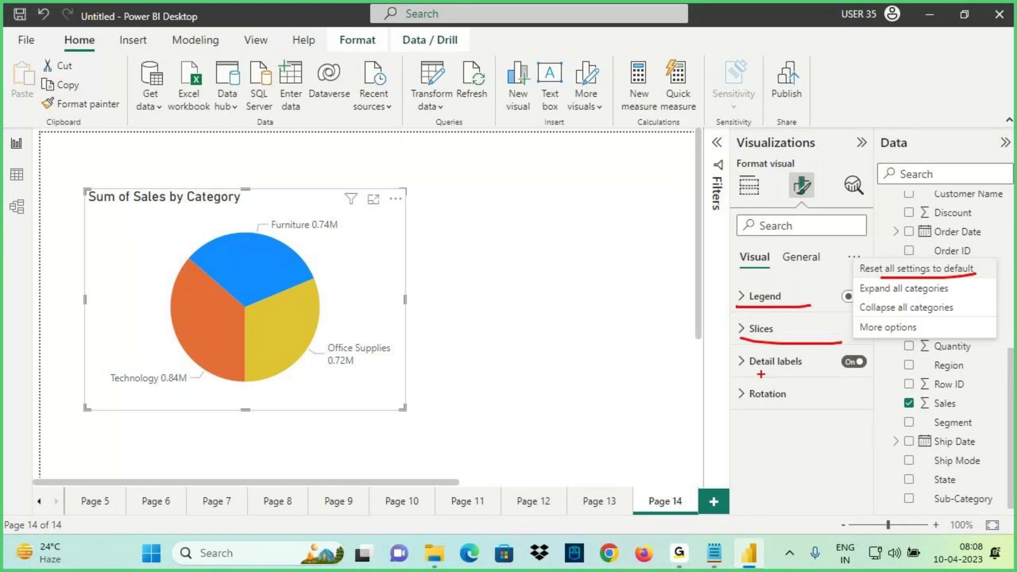
{"action": "left_click_drag", "start_coordinate": [744, 375], "coordinate": [816, 372]}
{"action": "left_click_drag", "start_coordinate": [743, 401], "coordinate": [832, 395]}
{"action": "left_click_drag", "start_coordinate": [871, 298], "coordinate": [954, 290]}
{"action": "left_click_drag", "start_coordinate": [862, 318], "coordinate": [955, 314]}
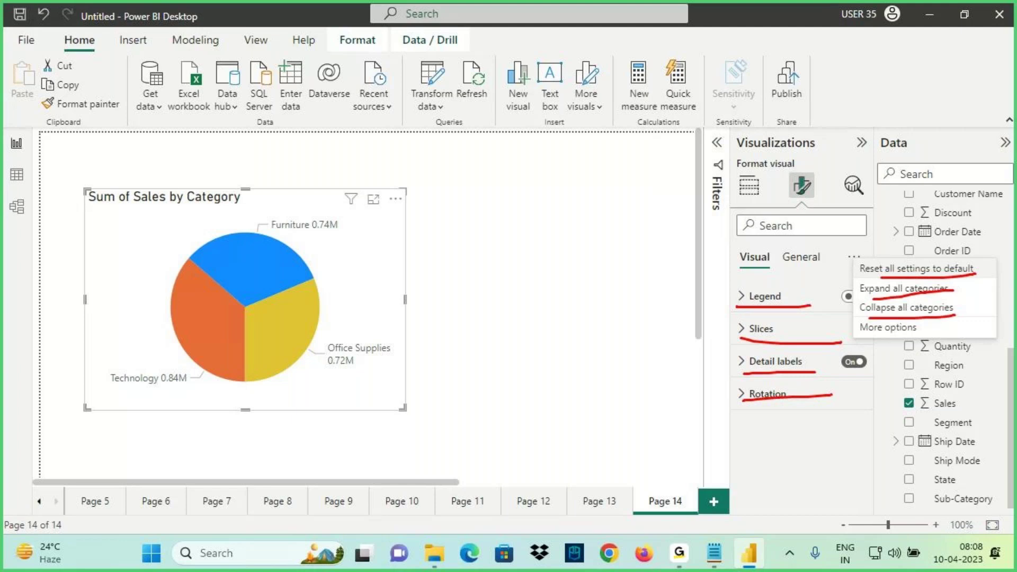
{"action": "key", "text": "Escape"}
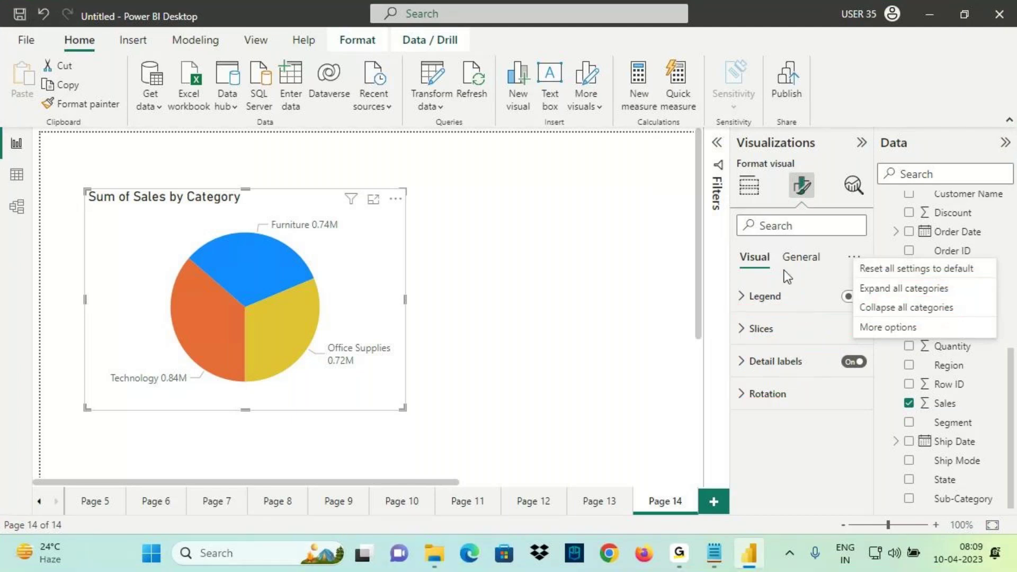
Step: Expand and collapse the Legend and Slices categories one by one
{"action": "left_click", "coordinate": [747, 297]}
{"action": "left_click", "coordinate": [744, 296]}
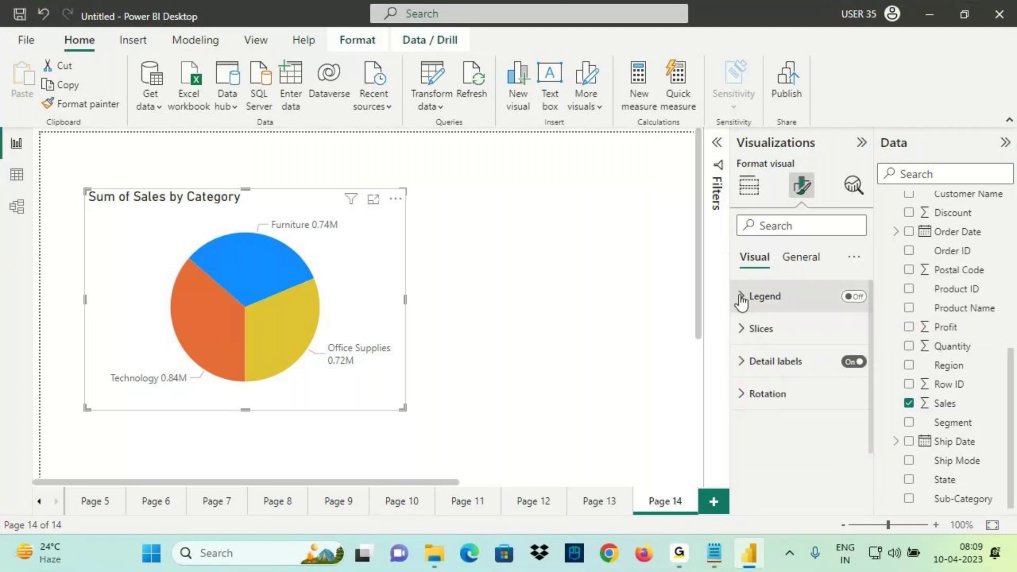
{"action": "left_click", "coordinate": [740, 331]}
{"action": "left_click", "coordinate": [745, 329]}
Step: Expand all format categories, look through the Legend, Slices and Detail labels settings, and collapse all categories
{"action": "left_click", "coordinate": [854, 256]}
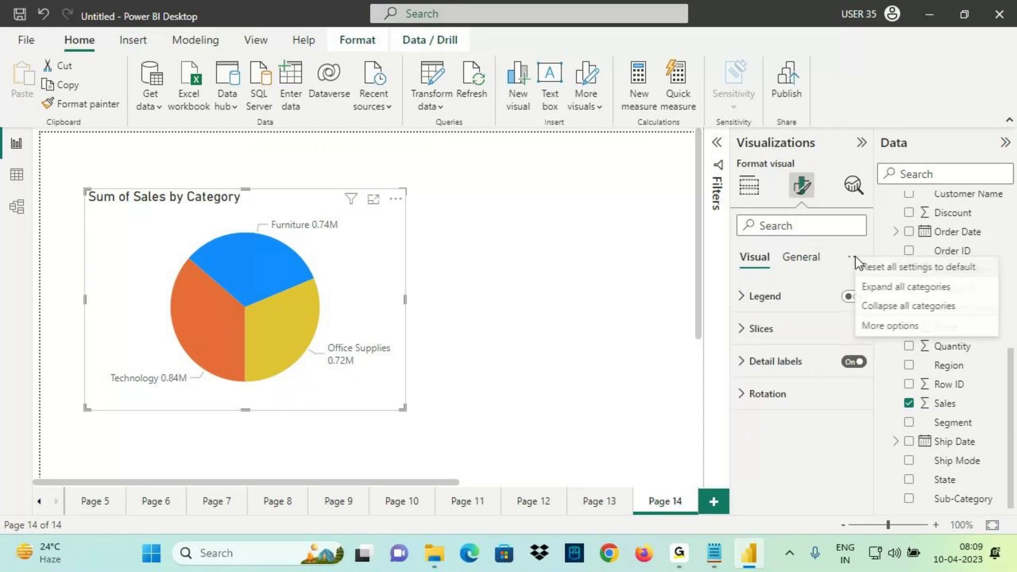
{"action": "left_click", "coordinate": [888, 290]}
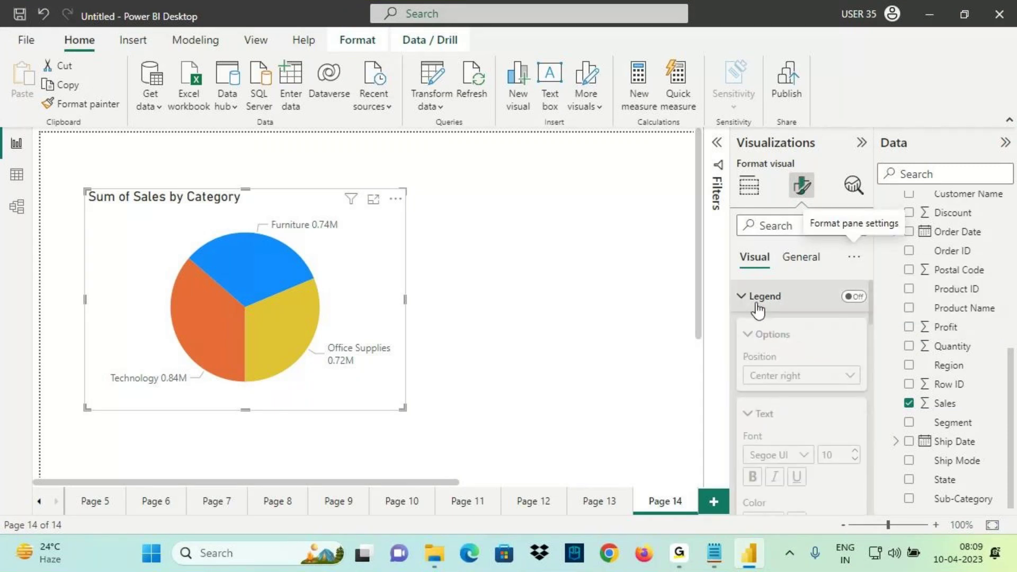
{"action": "scroll", "coordinate": [768, 374], "scroll_direction": "down", "scroll_amount": 8}
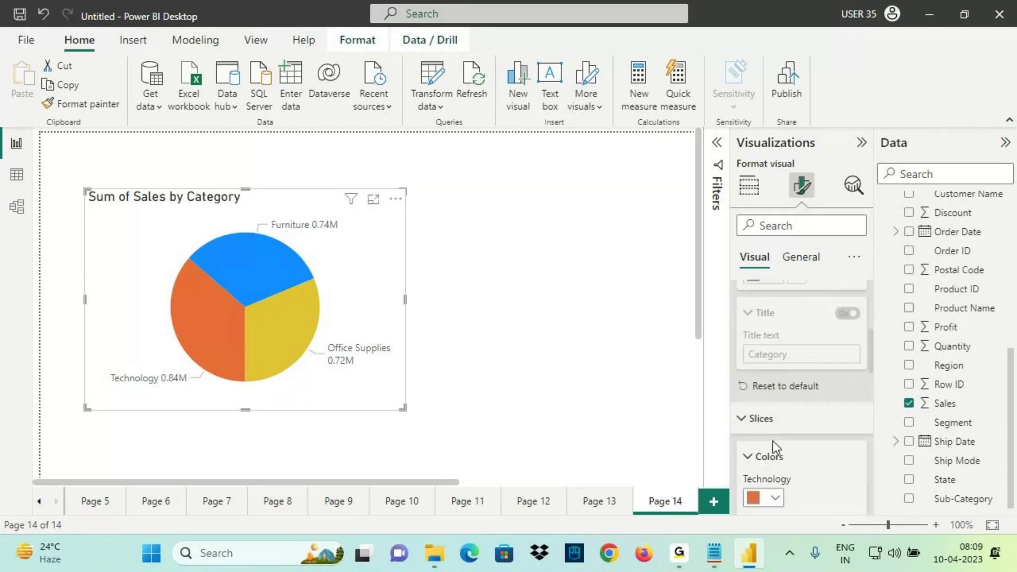
{"action": "scroll", "coordinate": [754, 371], "scroll_direction": "up", "scroll_amount": 2}
{"action": "scroll", "coordinate": [779, 392], "scroll_direction": "down", "scroll_amount": 4}
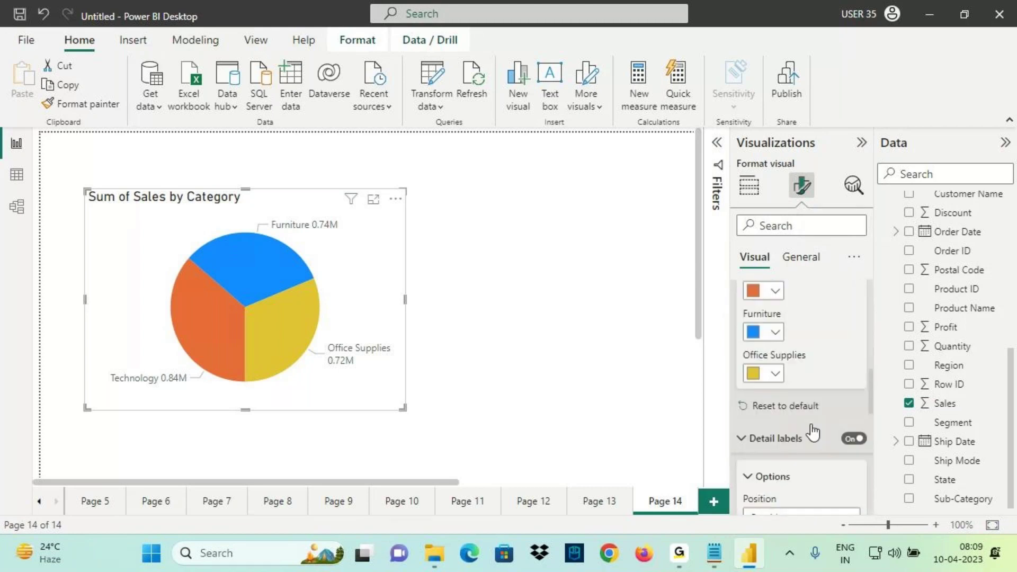
{"action": "scroll", "coordinate": [806, 429], "scroll_direction": "down", "scroll_amount": 6}
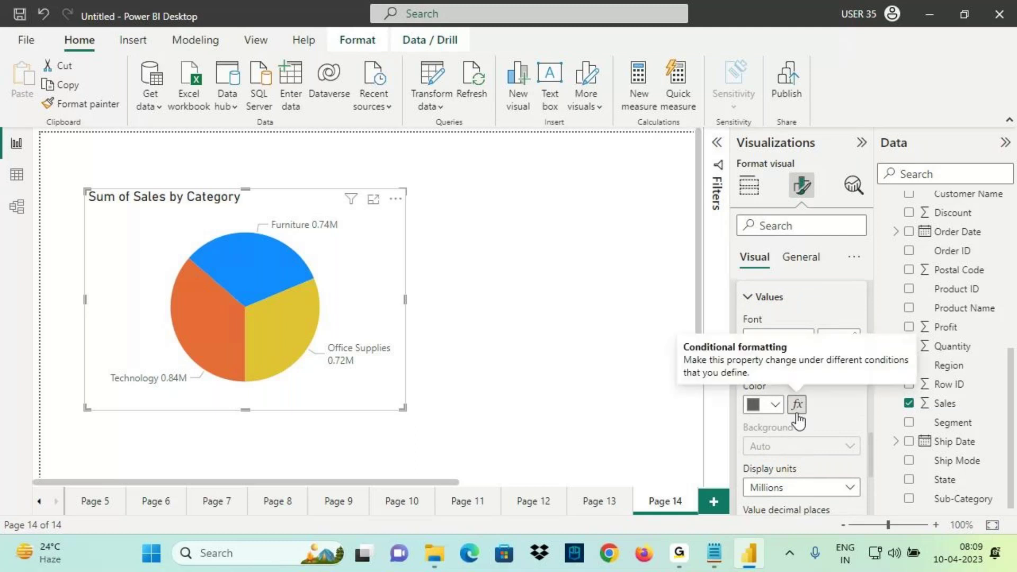
{"action": "left_click", "coordinate": [855, 258]}
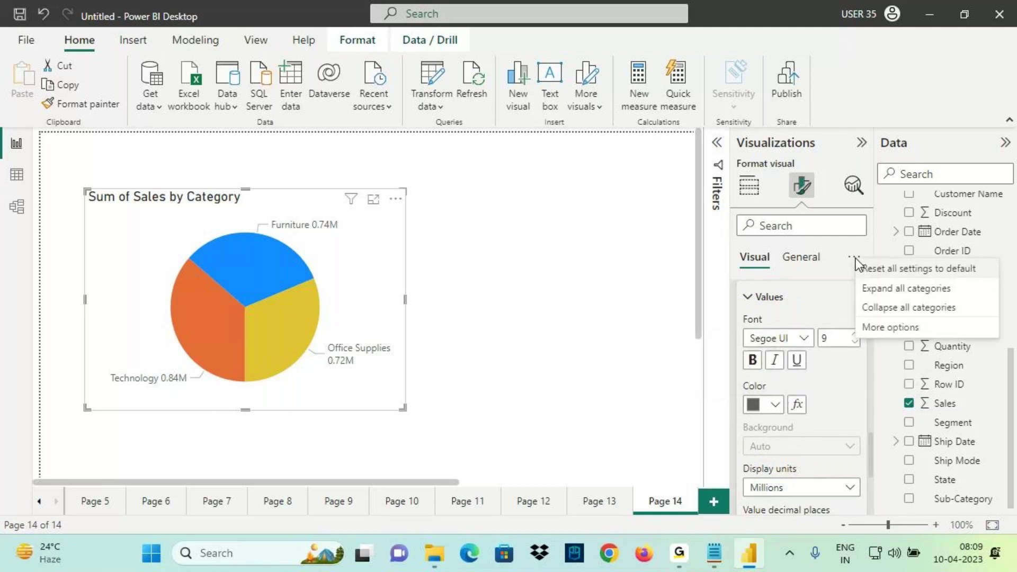
{"action": "left_click", "coordinate": [911, 312]}
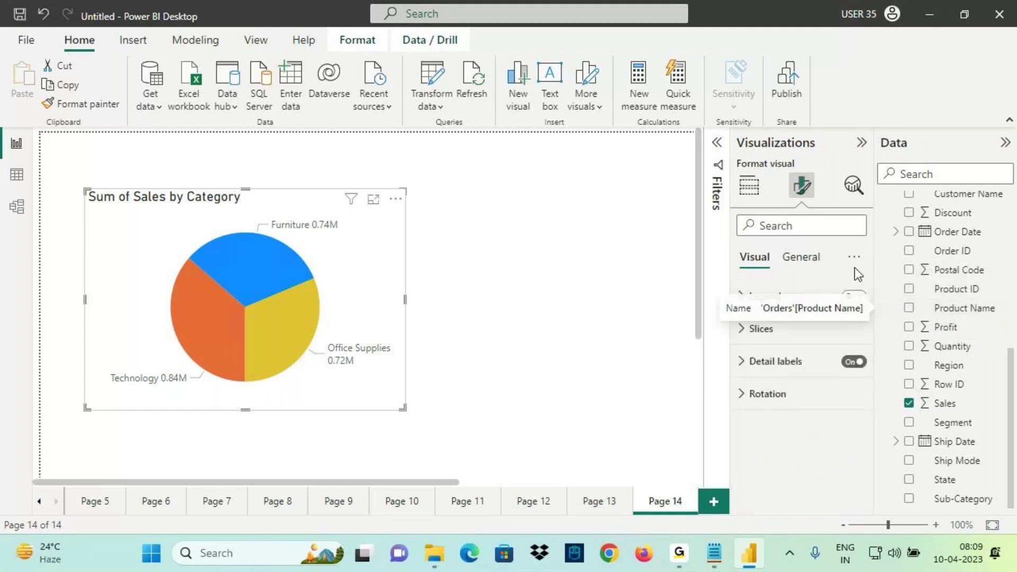
Step: Open the report settings through the format pane's More options and cancel the dialog
{"action": "left_click", "coordinate": [854, 259]}
{"action": "left_click", "coordinate": [888, 329]}
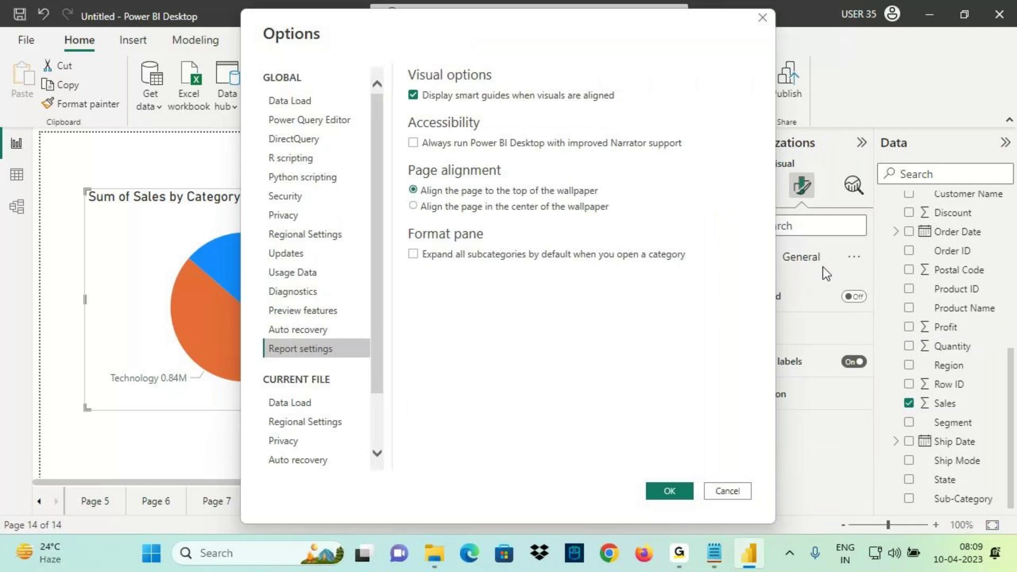
{"action": "left_click", "coordinate": [728, 492]}
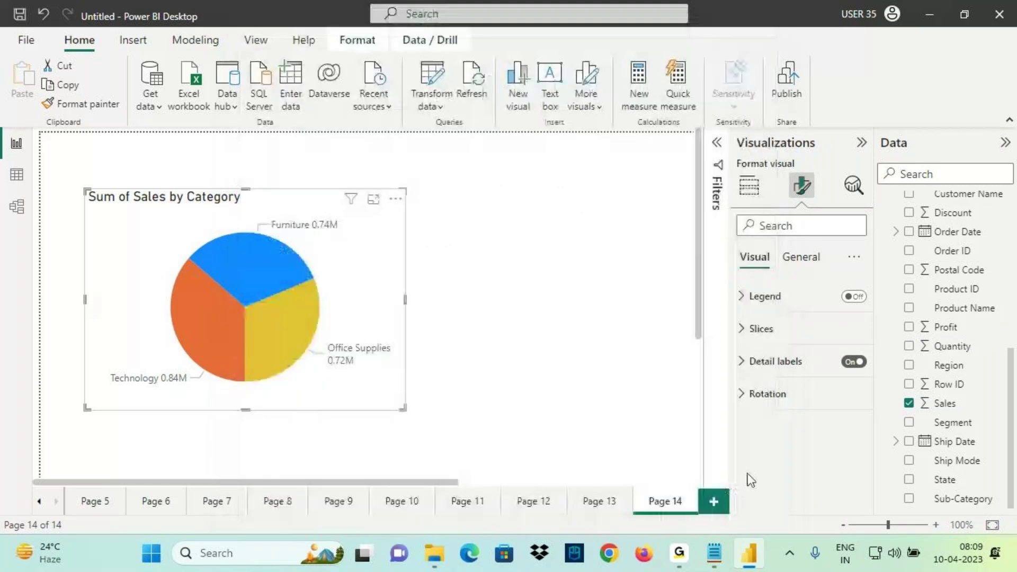
Step: Show the pie chart's build settings, circle the build option with an arrow to the field wells, and clear the annotations
{"action": "left_click", "coordinate": [749, 187]}
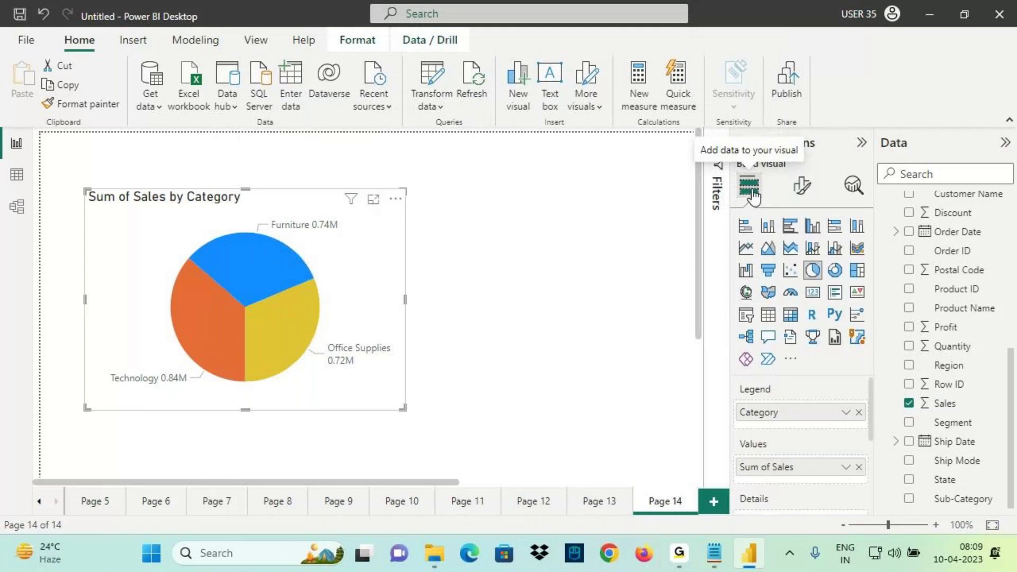
{"action": "left_click_drag", "start_coordinate": [767, 182], "coordinate": [744, 375]}
{"action": "left_click_drag", "start_coordinate": [761, 315], "coordinate": [744, 376]}
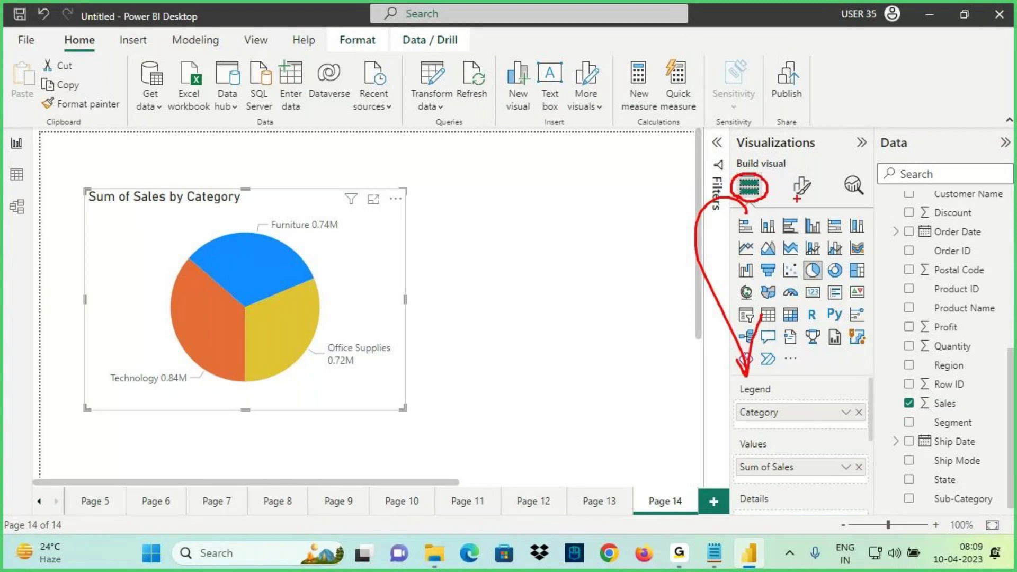
{"action": "key", "text": "Escape"}
Step: Show the pie chart's format settings, mark Format, Visual, General and Analytics, and clear the annotations
{"action": "left_click", "coordinate": [801, 185]}
{"action": "left_click_drag", "start_coordinate": [781, 179], "coordinate": [790, 202]}
{"action": "mouse_move", "coordinate": [742, 259]}
{"action": "left_mouse_down"}
{"action": "mouse_move", "coordinate": [794, 249]}
{"action": "mouse_move", "coordinate": [785, 239]}
{"action": "left_mouse_up"}
{"action": "mouse_move", "coordinate": [843, 201]}
{"action": "left_mouse_down"}
{"action": "mouse_move", "coordinate": [865, 178]}
{"action": "mouse_move", "coordinate": [838, 177]}
{"action": "mouse_move", "coordinate": [850, 204]}
{"action": "mouse_move", "coordinate": [860, 142]}
{"action": "left_mouse_up"}
{"action": "left_click_drag", "start_coordinate": [867, 158], "coordinate": [875, 158]}
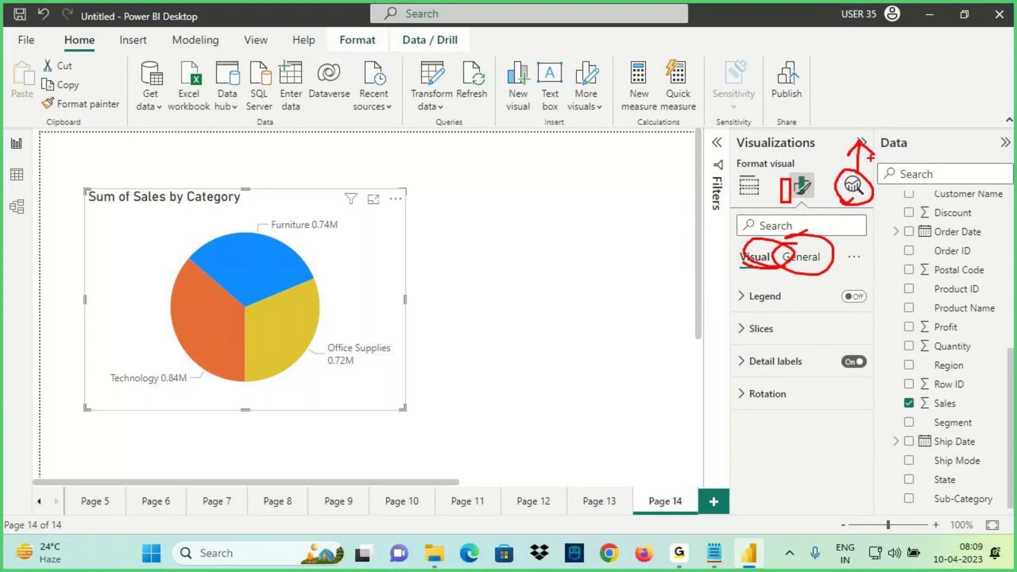
{"action": "key", "text": "Escape"}
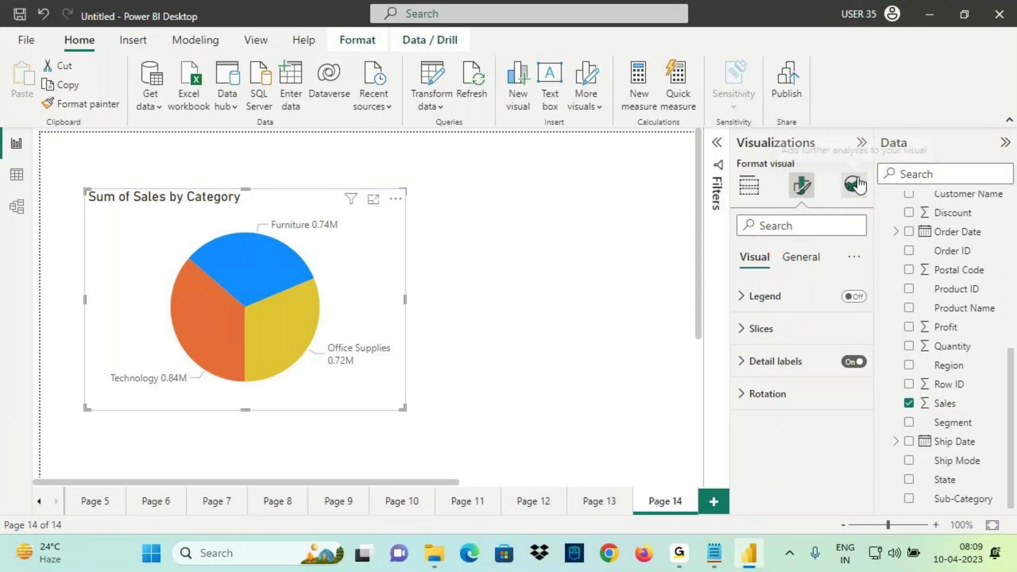
Step: Show the Analytics settings, underline and circle their message, mark the Analytics option with an arrow, and draw a tick beside the pie
{"action": "left_click", "coordinate": [853, 186]}
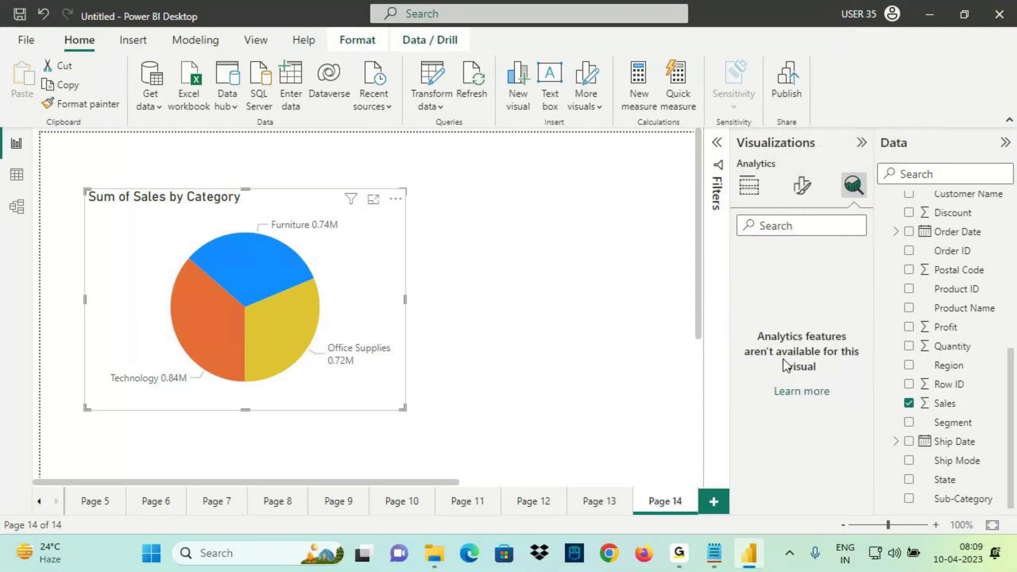
{"action": "mouse_move", "coordinate": [767, 345]}
{"action": "left_mouse_down"}
{"action": "mouse_move", "coordinate": [851, 337]}
{"action": "mouse_move", "coordinate": [763, 360]}
{"action": "mouse_move", "coordinate": [860, 355]}
{"action": "left_mouse_up"}
{"action": "left_click_drag", "start_coordinate": [773, 375], "coordinate": [847, 372]}
{"action": "mouse_move", "coordinate": [859, 174]}
{"action": "left_mouse_down"}
{"action": "mouse_move", "coordinate": [841, 209]}
{"action": "mouse_move", "coordinate": [854, 133]}
{"action": "mouse_move", "coordinate": [873, 164]}
{"action": "left_mouse_up"}
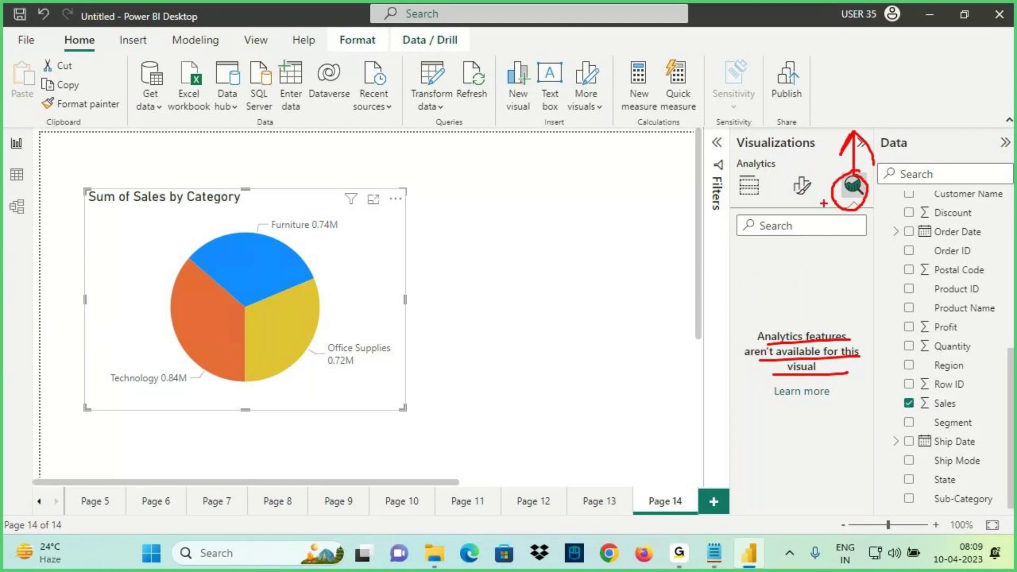
{"action": "left_click_drag", "start_coordinate": [848, 205], "coordinate": [870, 198]}
{"action": "mouse_move", "coordinate": [853, 324]}
{"action": "left_mouse_down"}
{"action": "mouse_move", "coordinate": [758, 323]}
{"action": "mouse_move", "coordinate": [738, 351]}
{"action": "mouse_move", "coordinate": [864, 347]}
{"action": "left_mouse_up"}
{"action": "mouse_move", "coordinate": [812, 294]}
{"action": "left_mouse_down"}
{"action": "mouse_move", "coordinate": [823, 327]}
{"action": "mouse_move", "coordinate": [842, 314]}
{"action": "mouse_move", "coordinate": [832, 339]}
{"action": "left_mouse_up"}
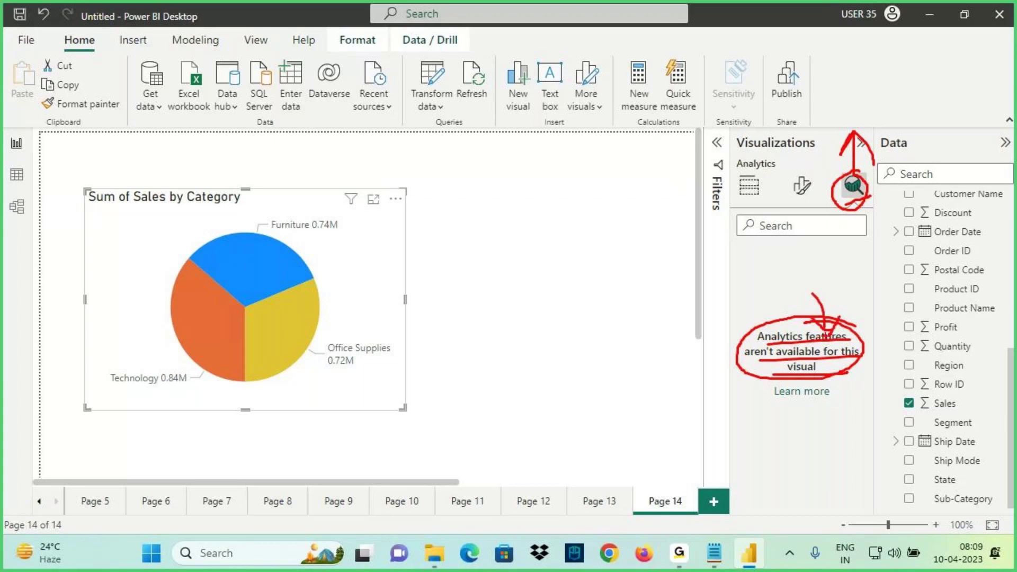
{"action": "left_click_drag", "start_coordinate": [78, 256], "coordinate": [215, 220]}
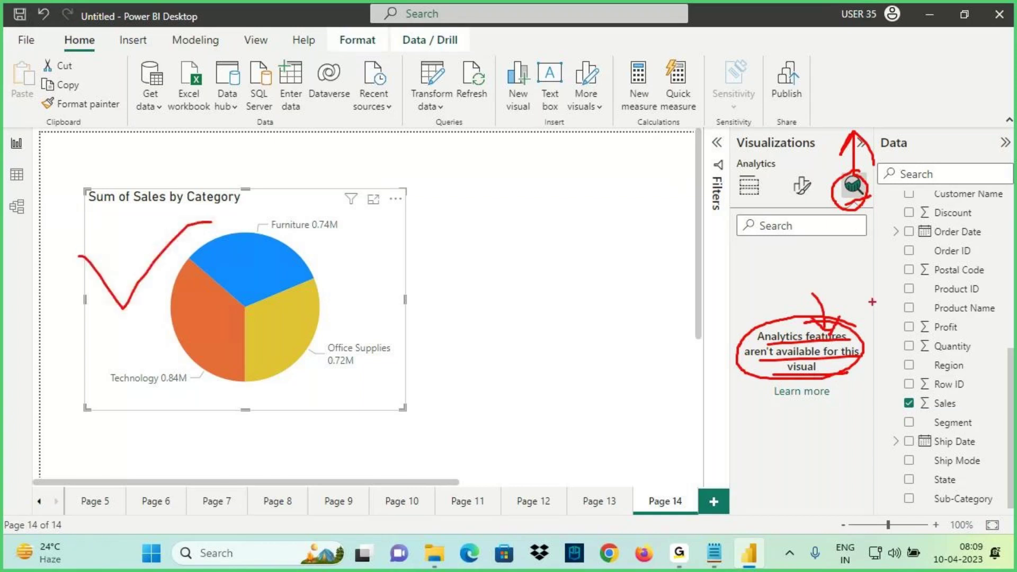
Step: Switch to the Notepad notes and highlight General Formatting Options, the Categorical Data lines and the Pie Chart heading
{"action": "left_click", "coordinate": [714, 554]}
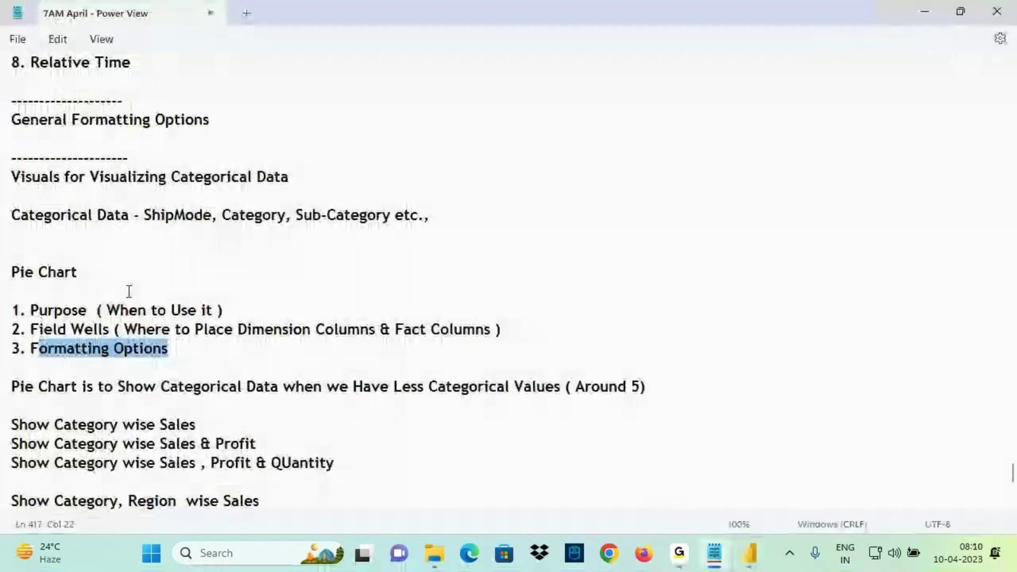
{"action": "scroll", "coordinate": [193, 288], "scroll_direction": "up", "scroll_amount": 1}
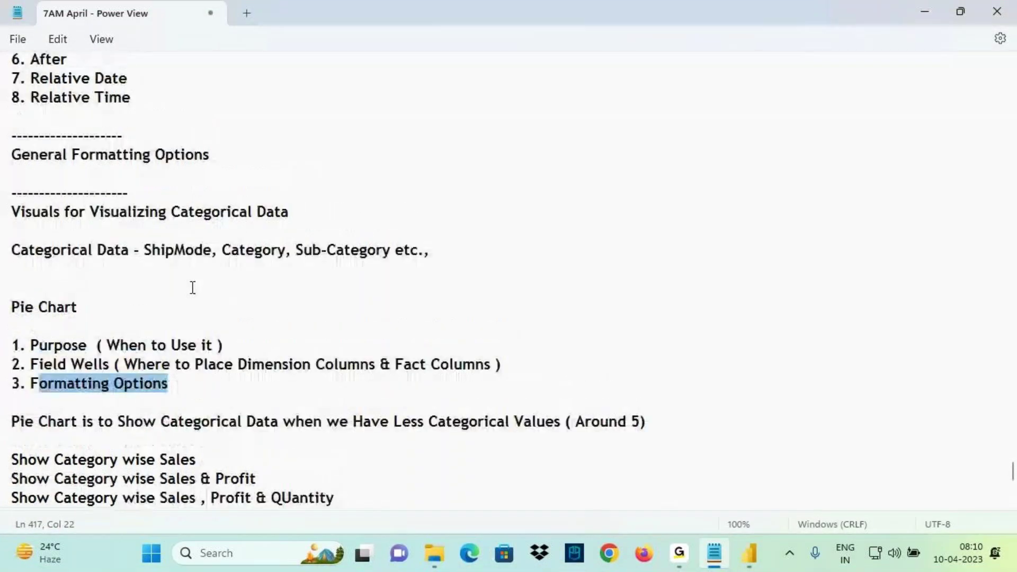
{"action": "scroll", "coordinate": [180, 290], "scroll_direction": "up", "scroll_amount": 5}
{"action": "scroll", "coordinate": [181, 293], "scroll_direction": "up", "scroll_amount": 1}
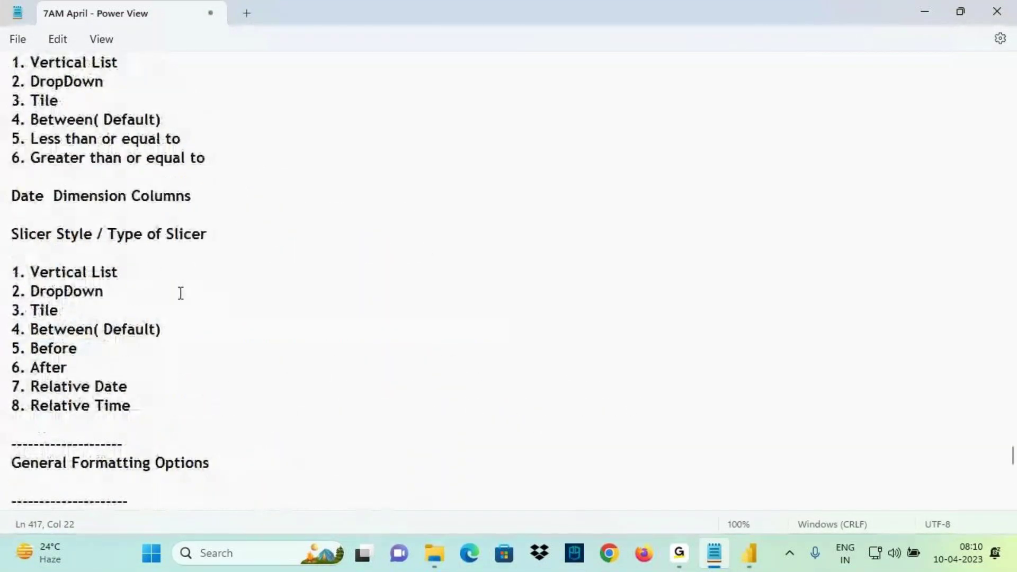
{"action": "scroll", "coordinate": [159, 318], "scroll_direction": "down", "scroll_amount": 2}
{"action": "left_click_drag", "start_coordinate": [40, 354], "coordinate": [221, 349]}
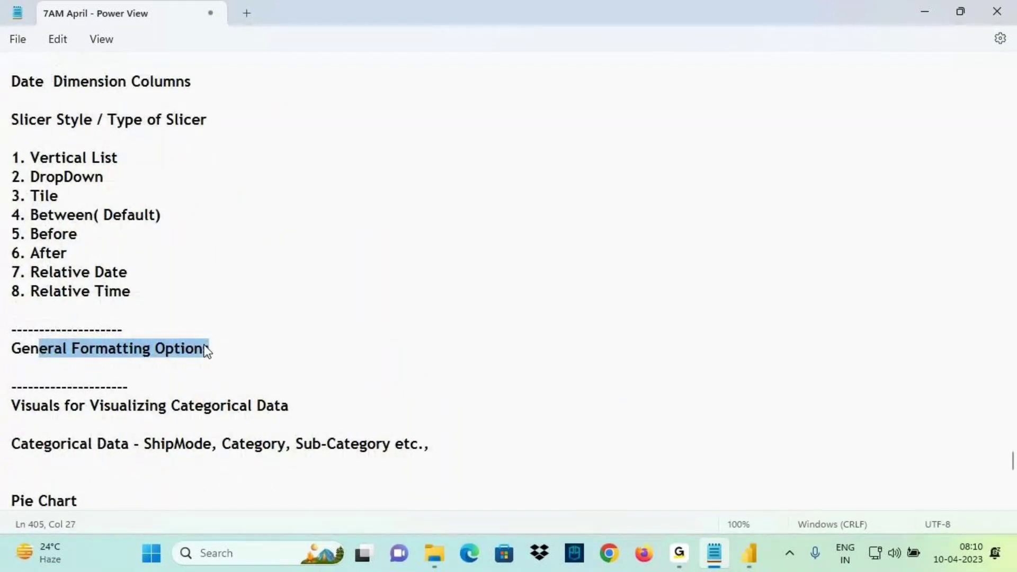
{"action": "scroll", "coordinate": [205, 347], "scroll_direction": "down", "scroll_amount": 3}
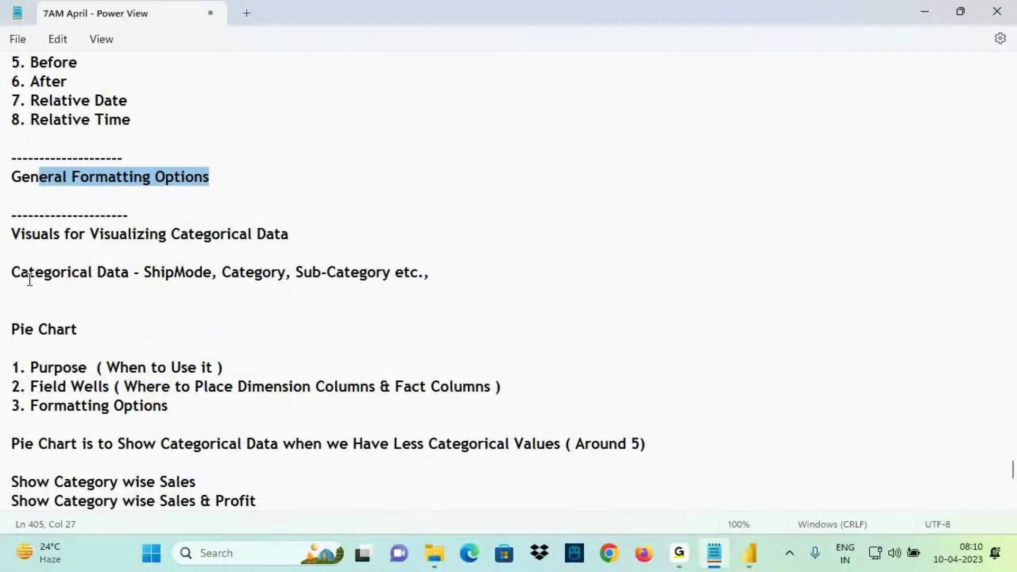
{"action": "left_click_drag", "start_coordinate": [28, 272], "coordinate": [114, 274]}
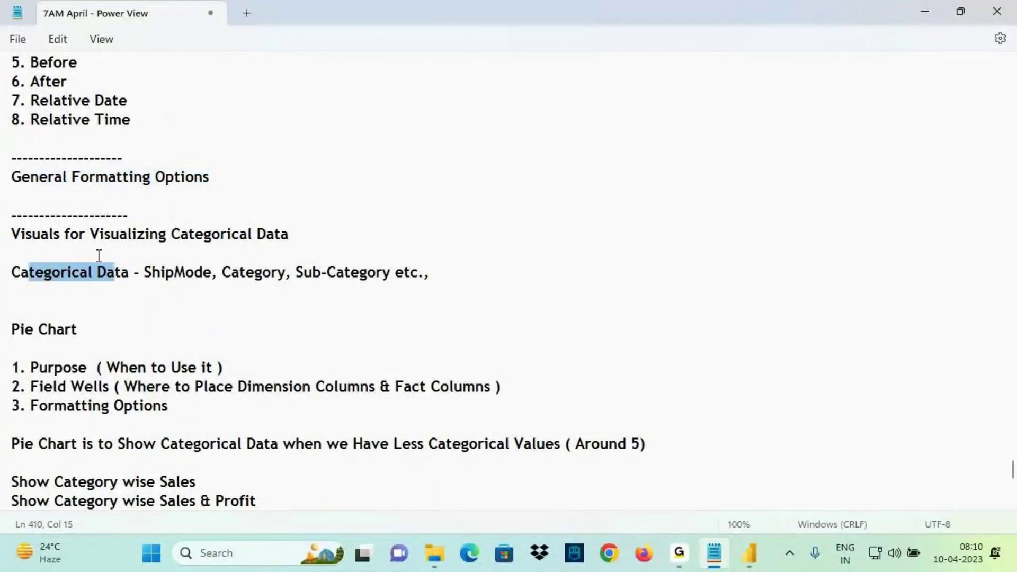
{"action": "left_click_drag", "start_coordinate": [194, 234], "coordinate": [273, 234]}
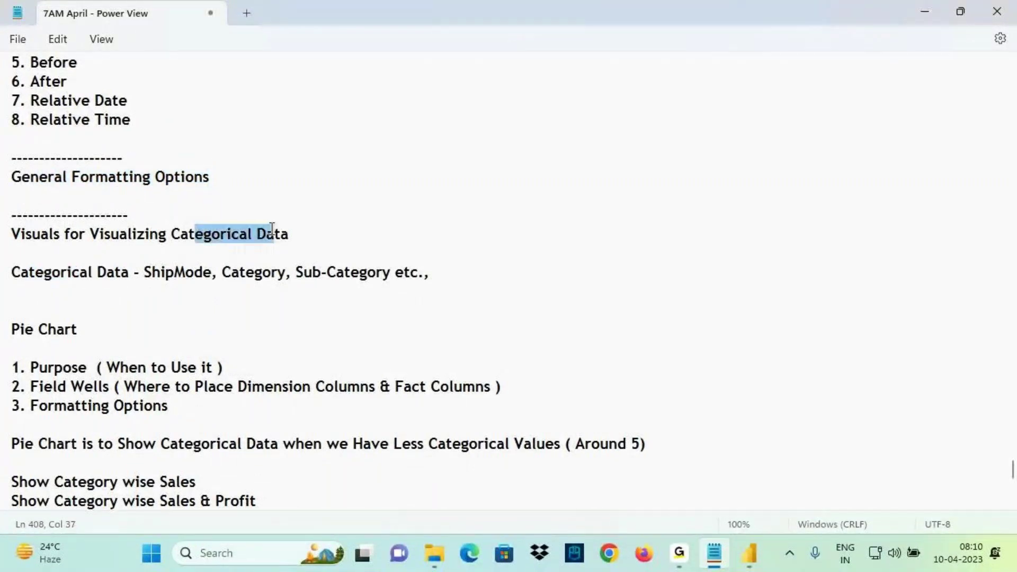
{"action": "left_click_drag", "start_coordinate": [12, 329], "coordinate": [86, 326]}
{"action": "left_click", "coordinate": [116, 332]}
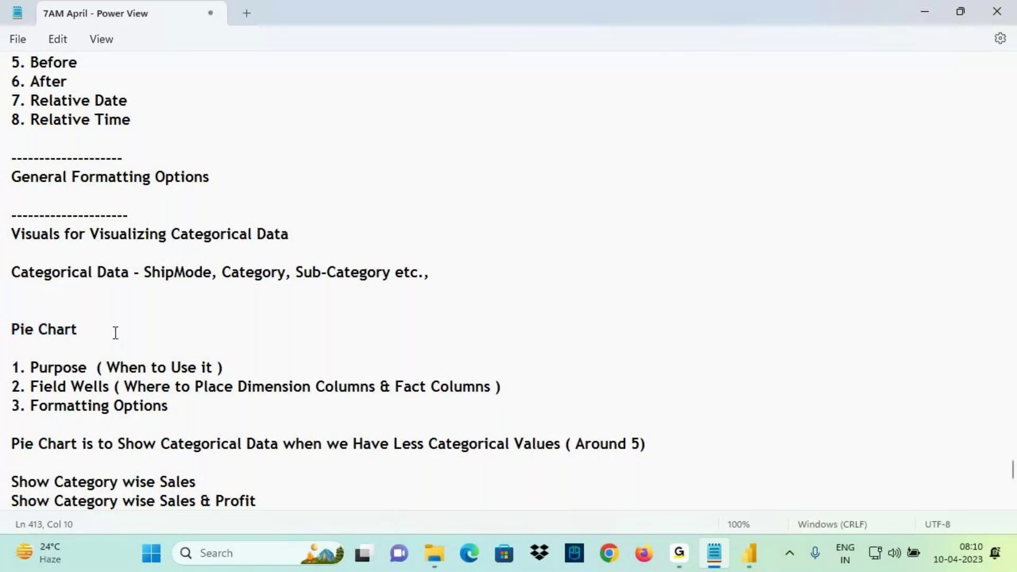
Step: Save the notes, switch back to Power BI and show the pie chart's build settings
{"action": "key", "text": "ctrl+s"}
{"action": "key", "text": "alt+Tab"}
{"action": "left_click", "coordinate": [752, 198]}
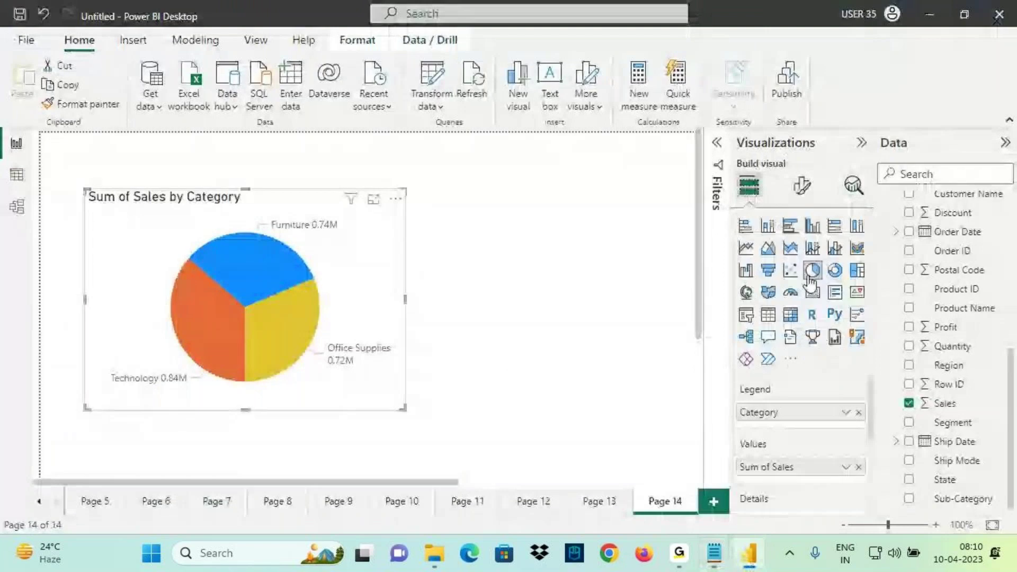